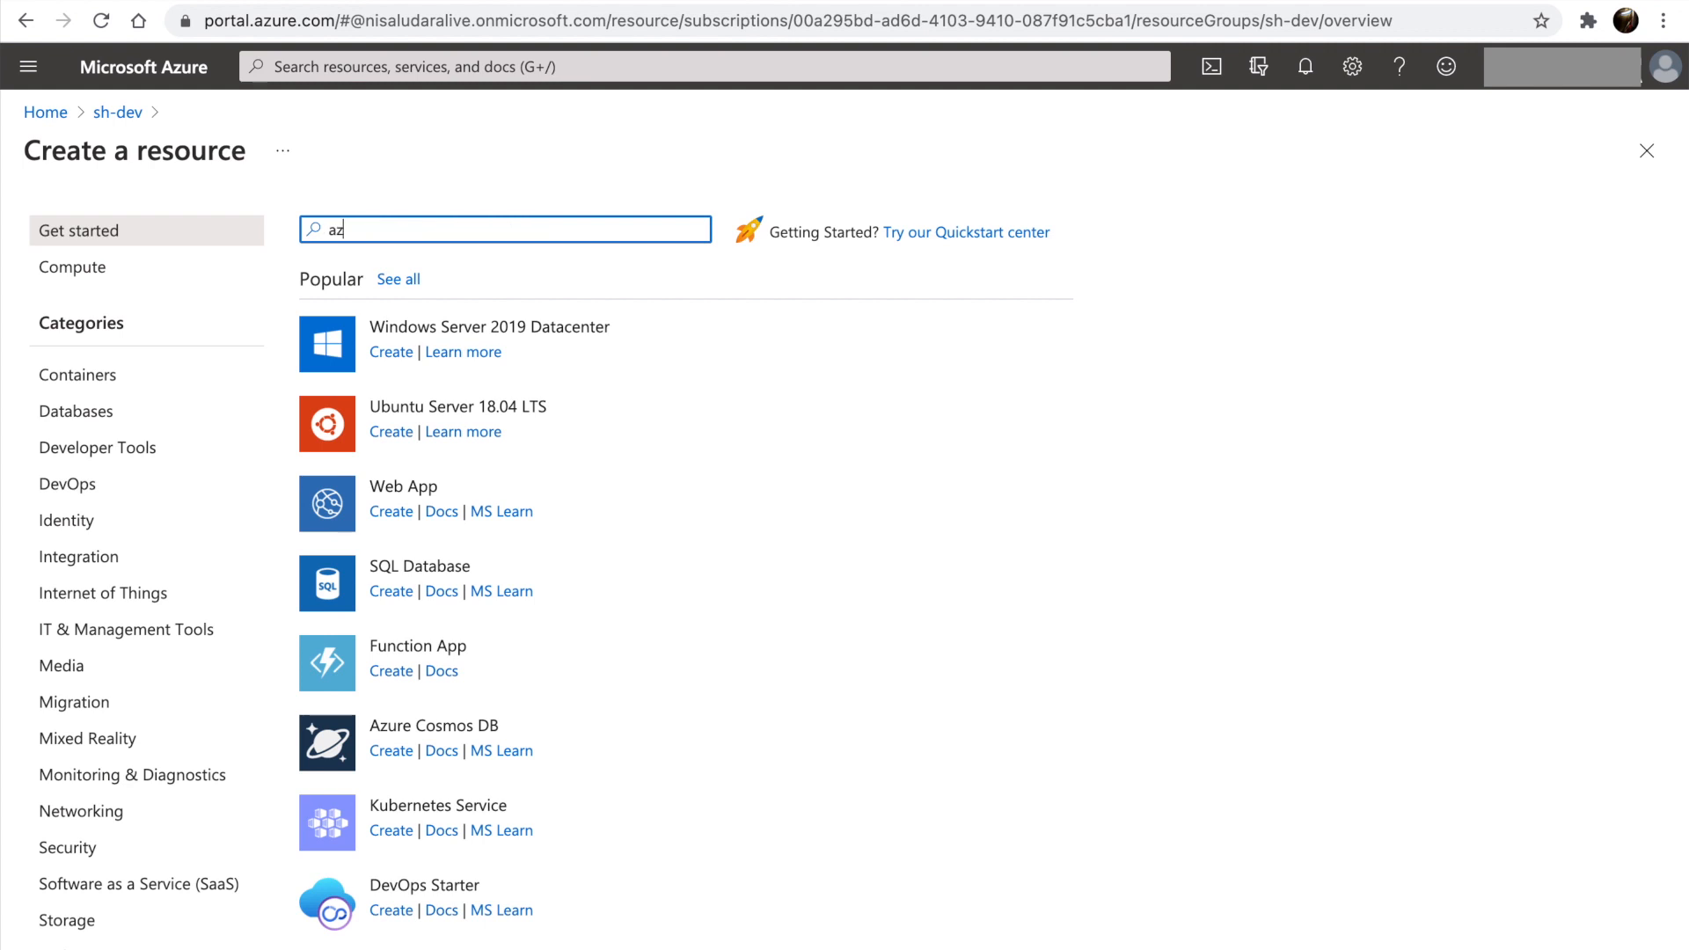
- Begin creating a new Azure AD B2C tenant from Create a resource
{"action": "type", "text": "e"}
{"action": "left_click", "coordinate": [379, 351]}
{"action": "left_click", "coordinate": [245, 333]}
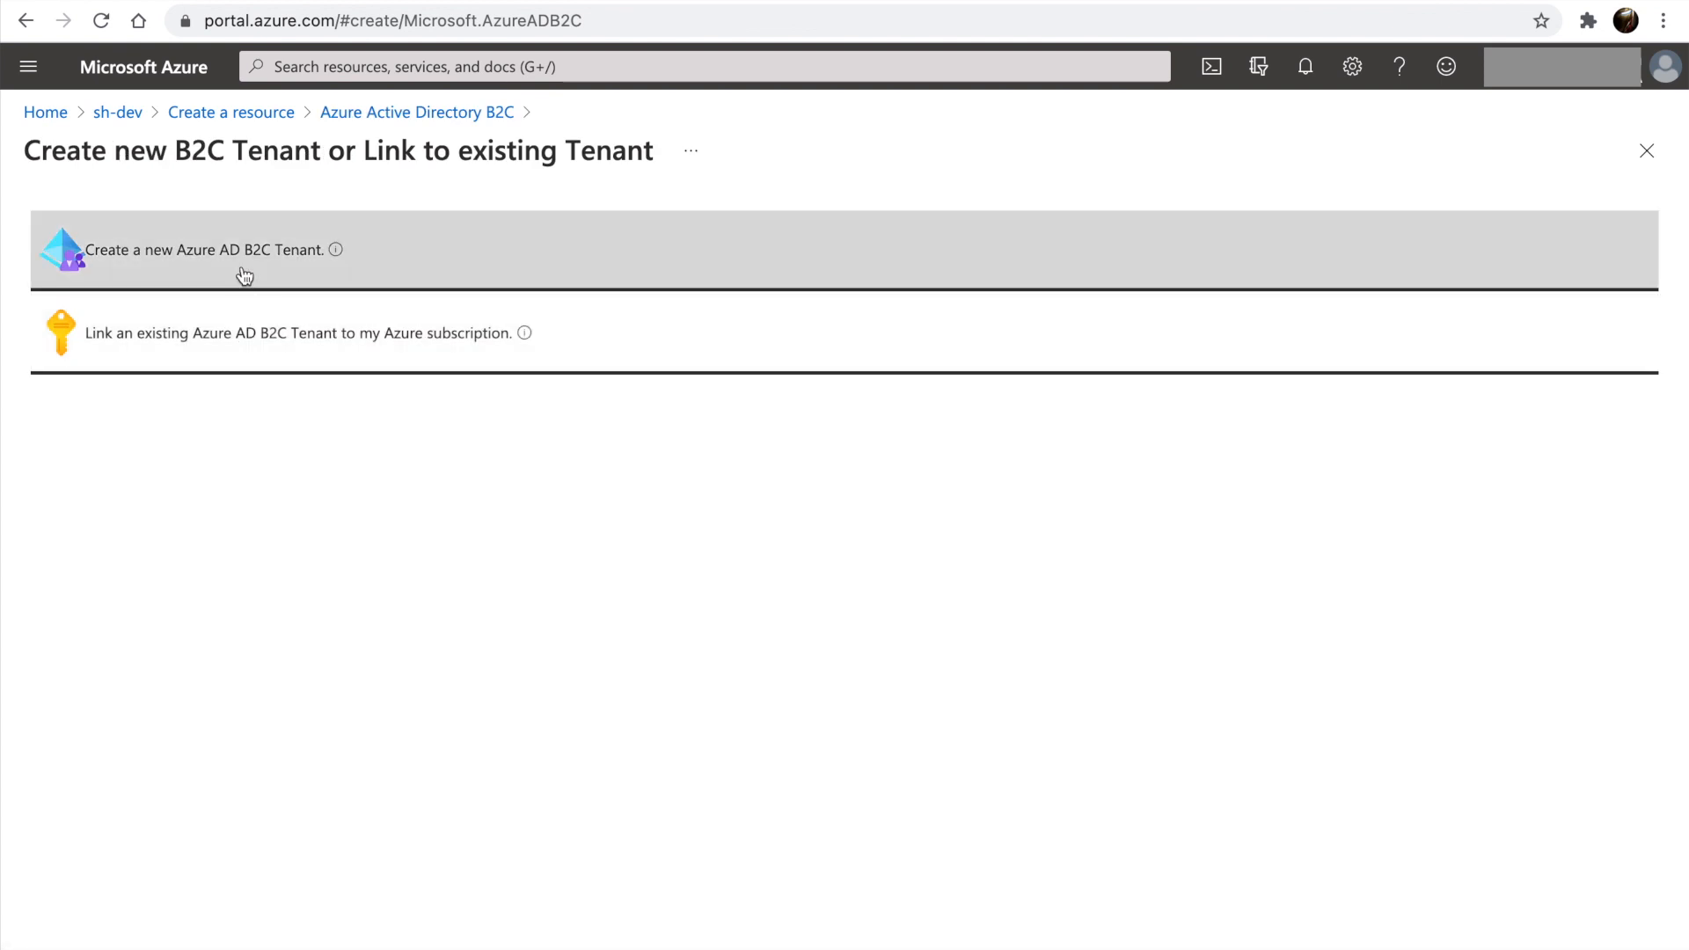
{"action": "left_click", "coordinate": [241, 265]}
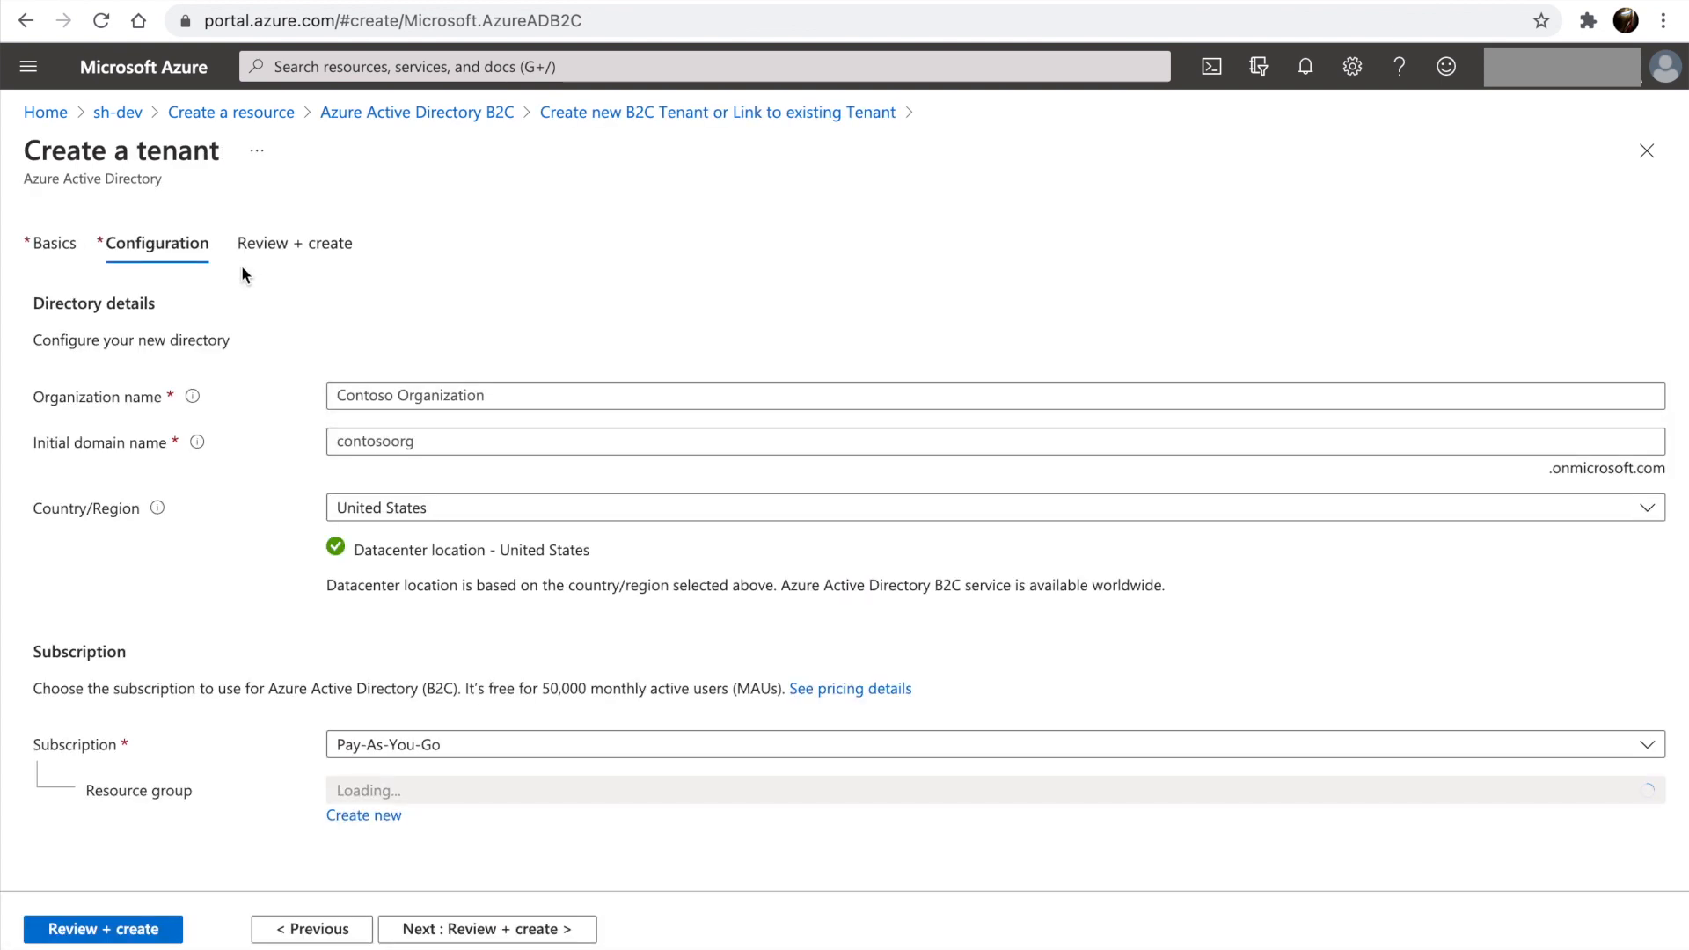
- Enter serverlesshubb2c as both organization name and initial domain name, then go to review
{"action": "left_click", "coordinate": [336, 395]}
{"action": "key", "text": "ctrl+a"}
{"action": "type", "text": "serverle"}
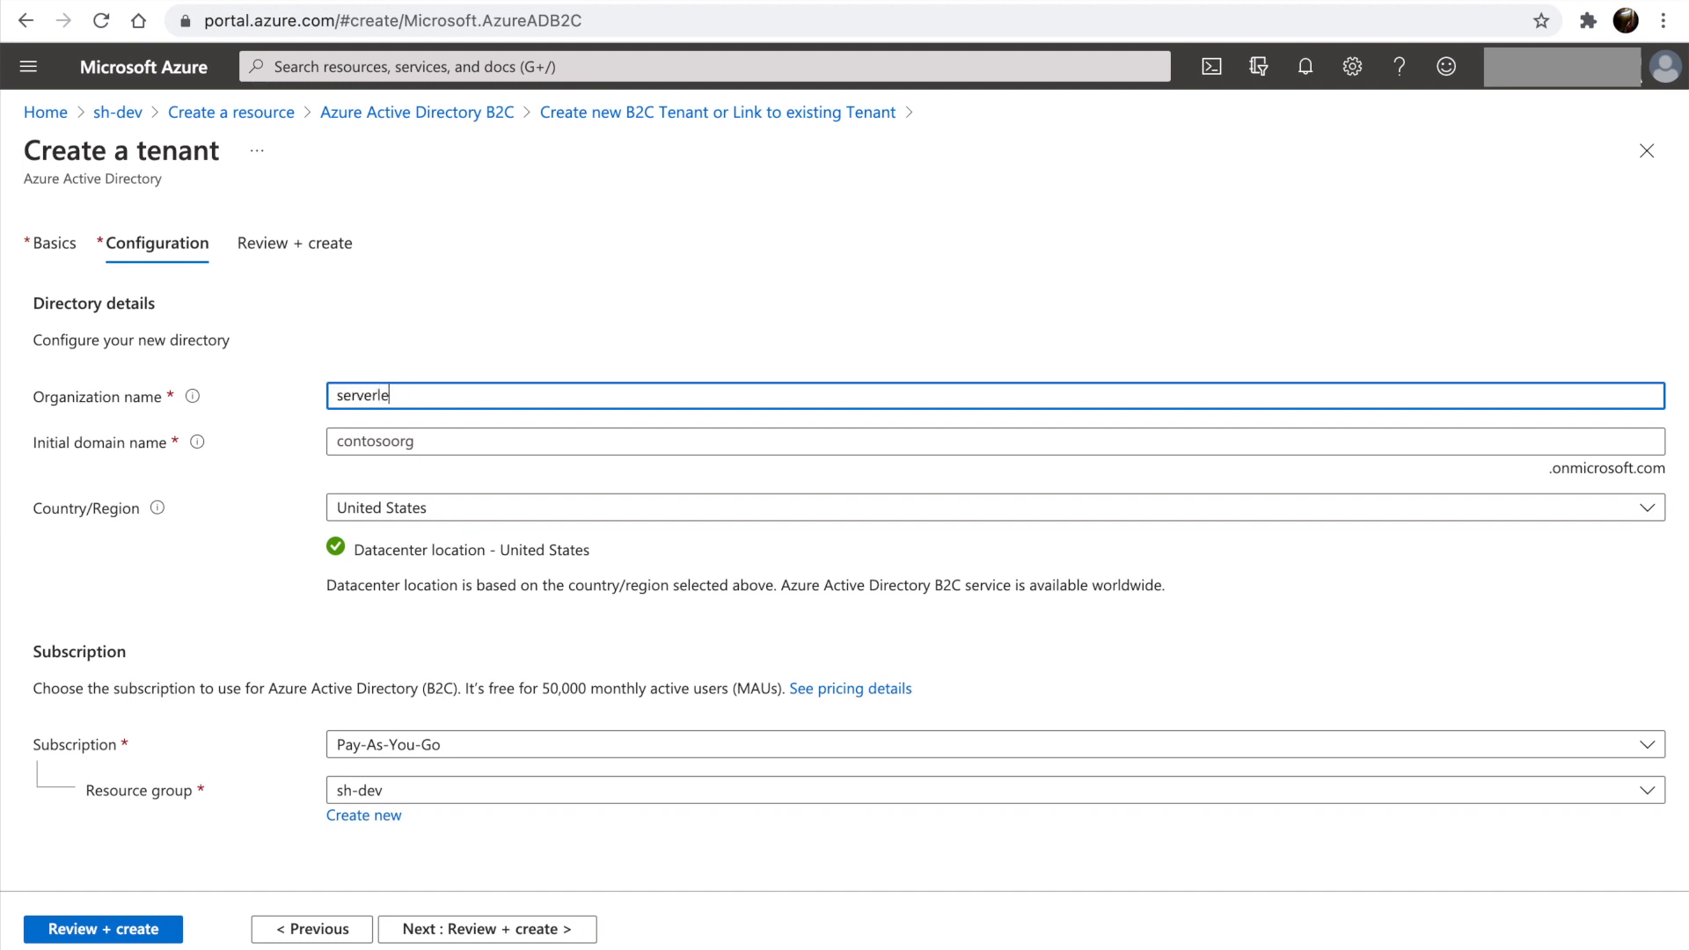
{"action": "type", "text": "sshubb2c"}
{"action": "key", "text": "Tab"}
{"action": "type", "text": "s"}
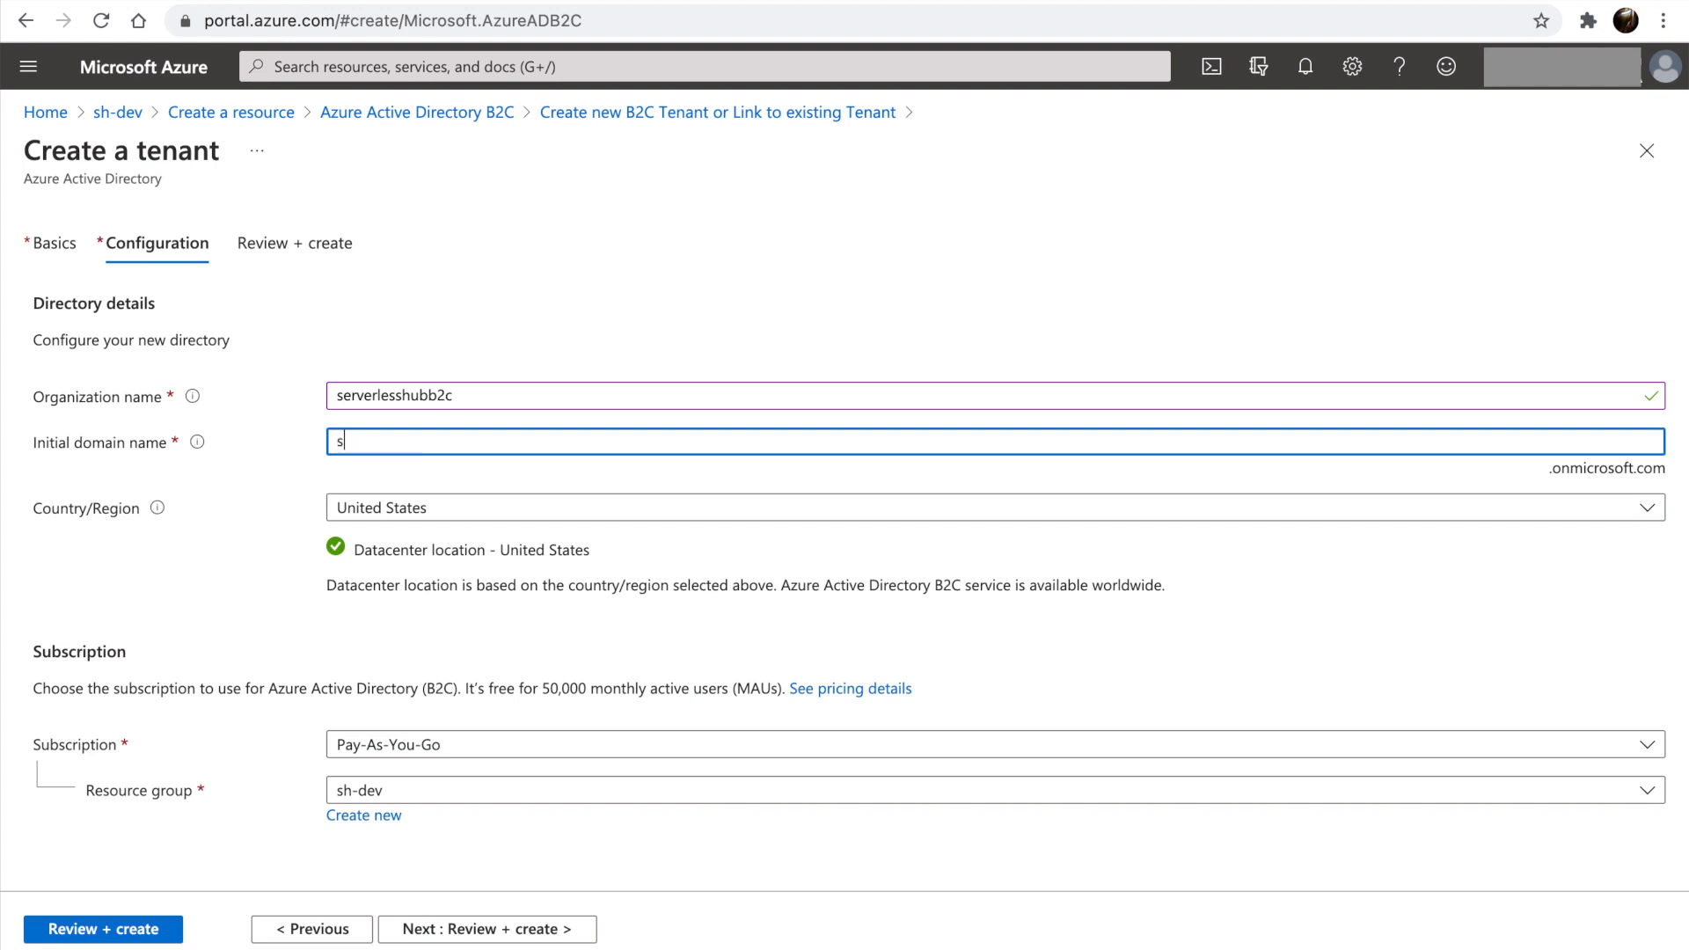
{"action": "type", "text": "erverlesshubb2c"}
{"action": "left_click", "coordinate": [393, 931]}
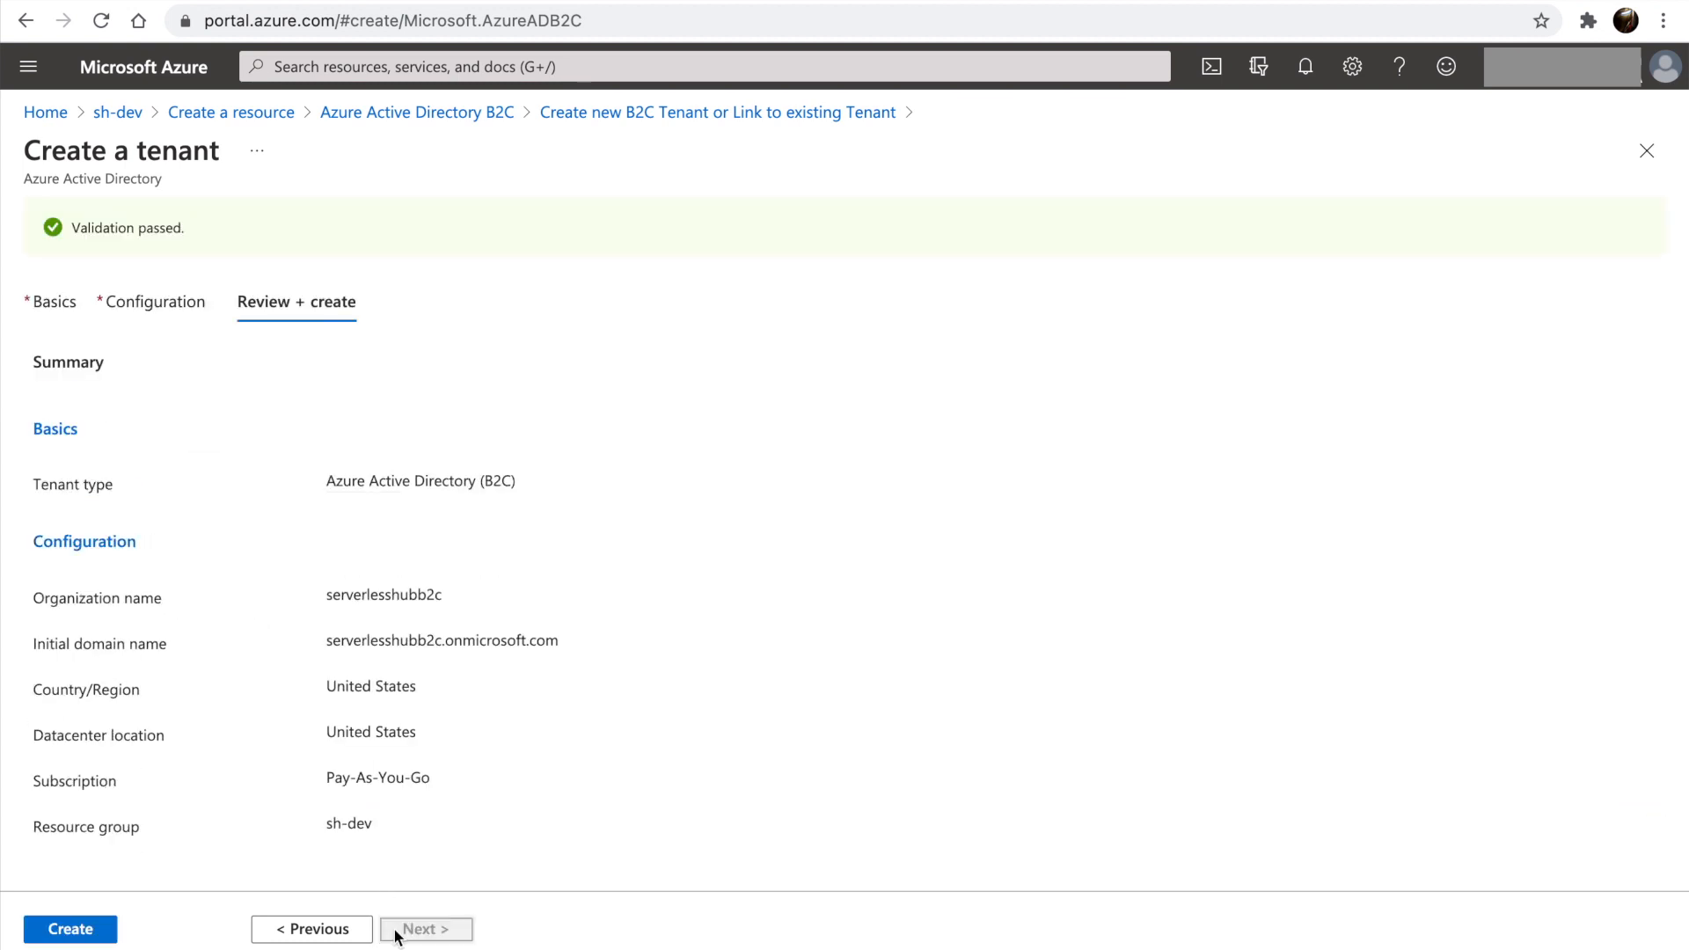
- Create the serverlesshubb2c tenant and switch to it from the notifications
{"action": "left_click", "coordinate": [105, 930]}
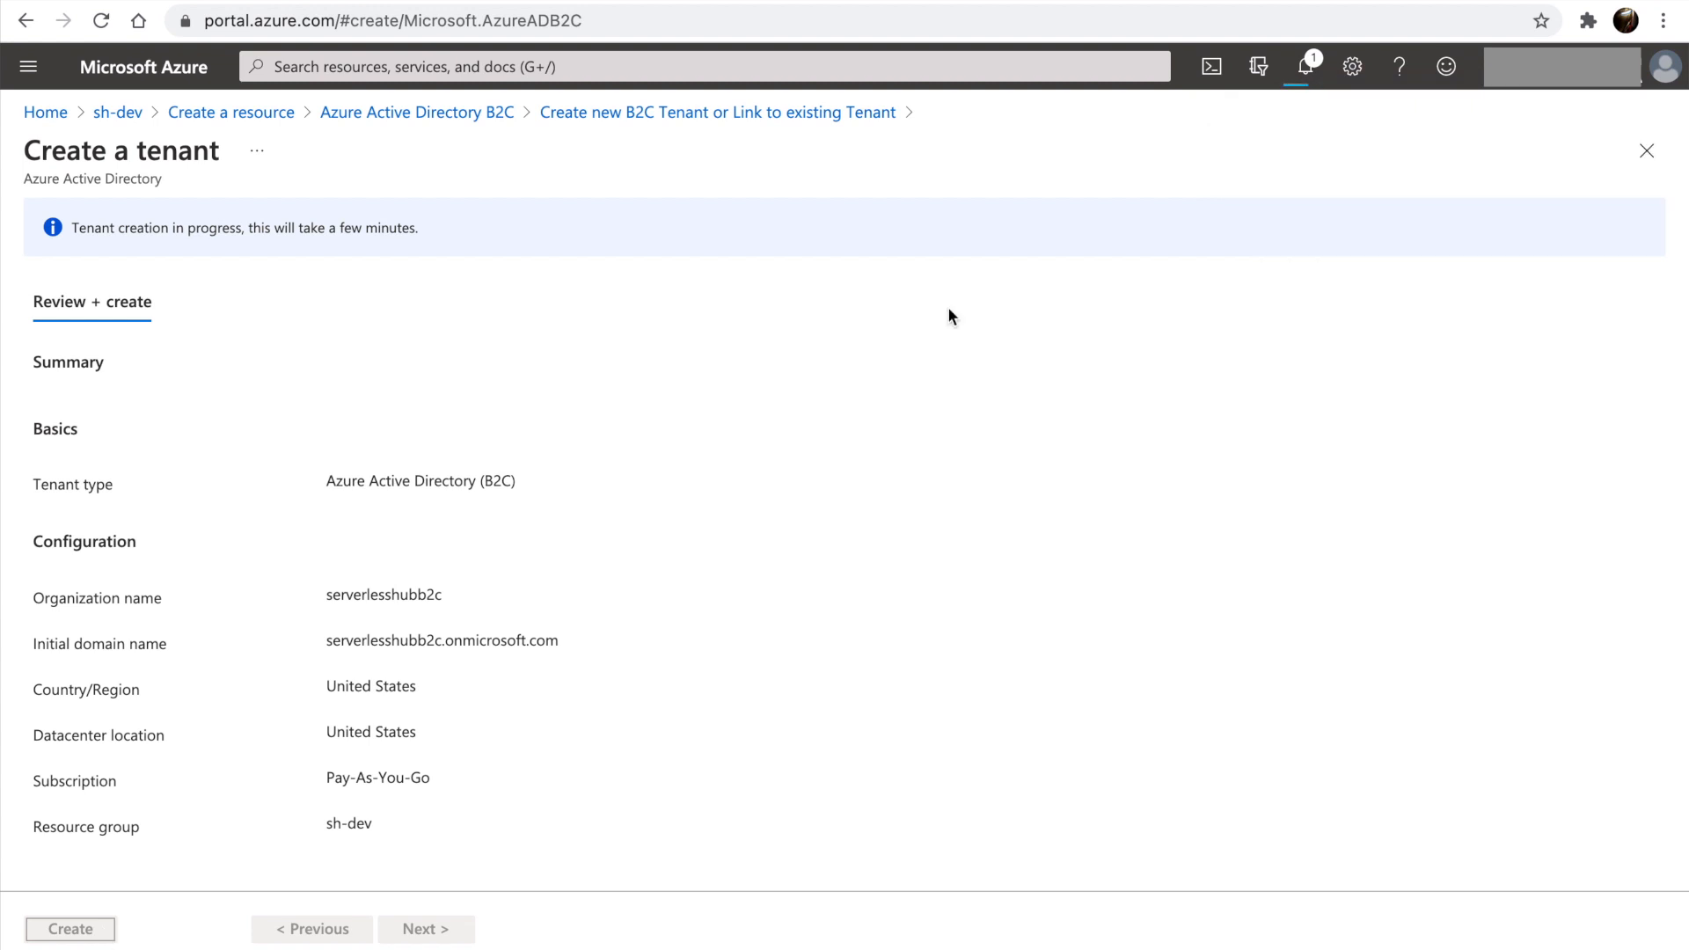
{"action": "left_click", "coordinate": [1308, 81]}
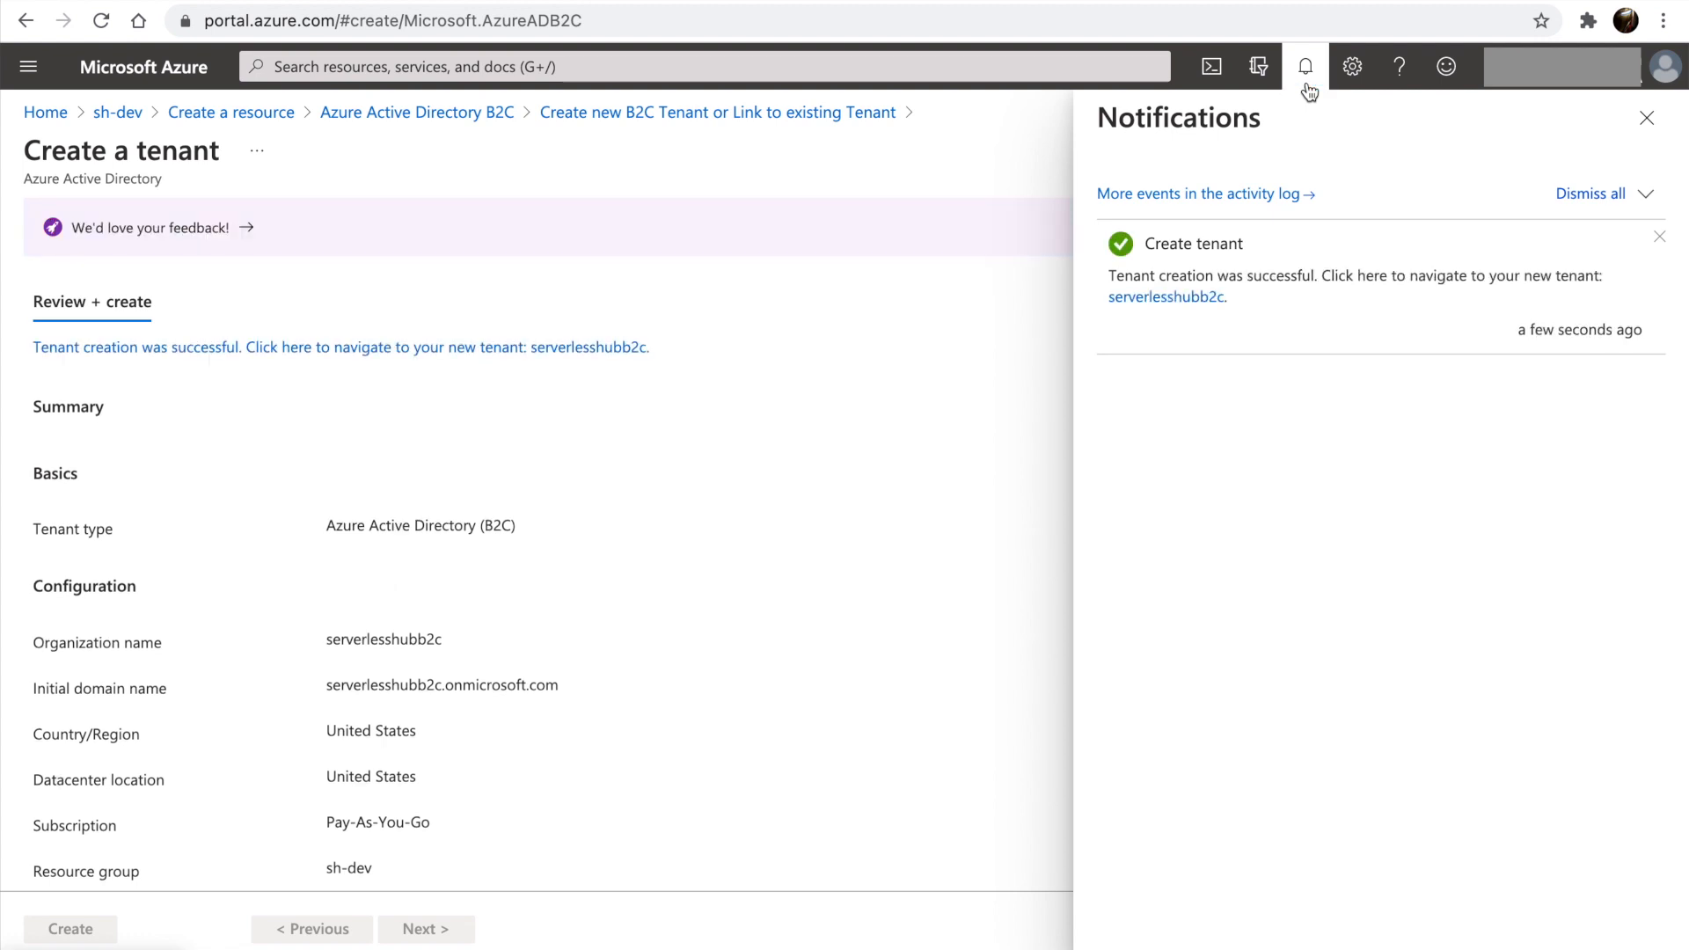
{"action": "left_click", "coordinate": [1149, 303]}
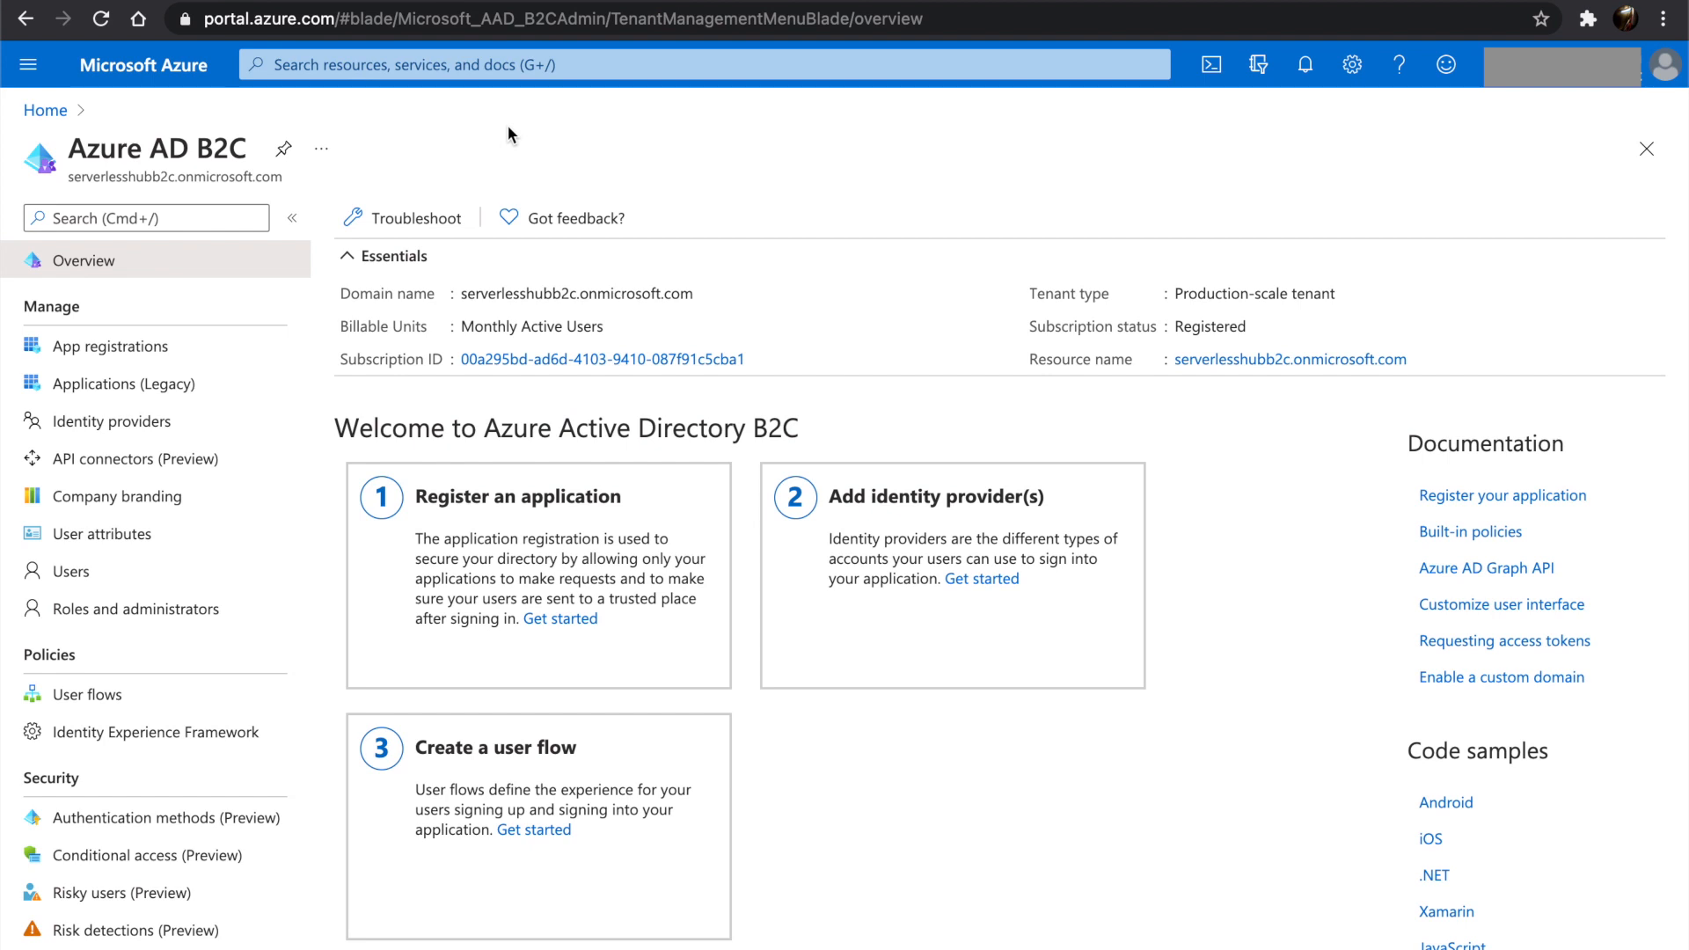
- Start a new app registration named sh-dev-api-app
{"action": "left_click", "coordinate": [139, 352]}
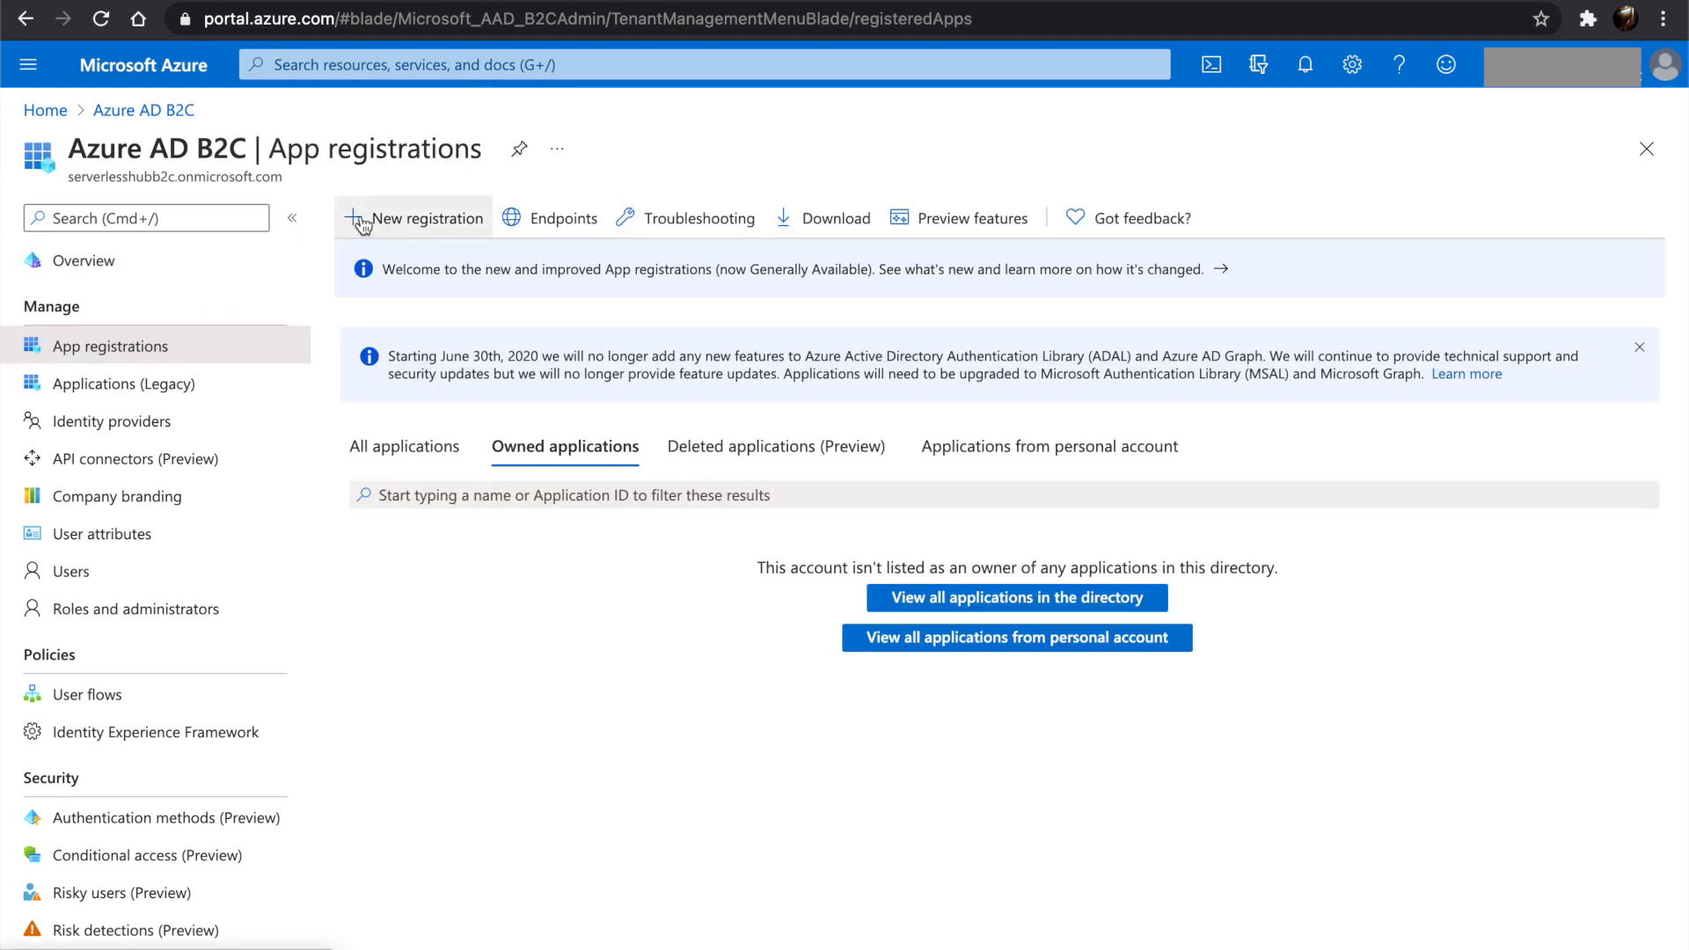
{"action": "left_click", "coordinate": [356, 219]}
{"action": "type", "text": "sh-dev-api"}
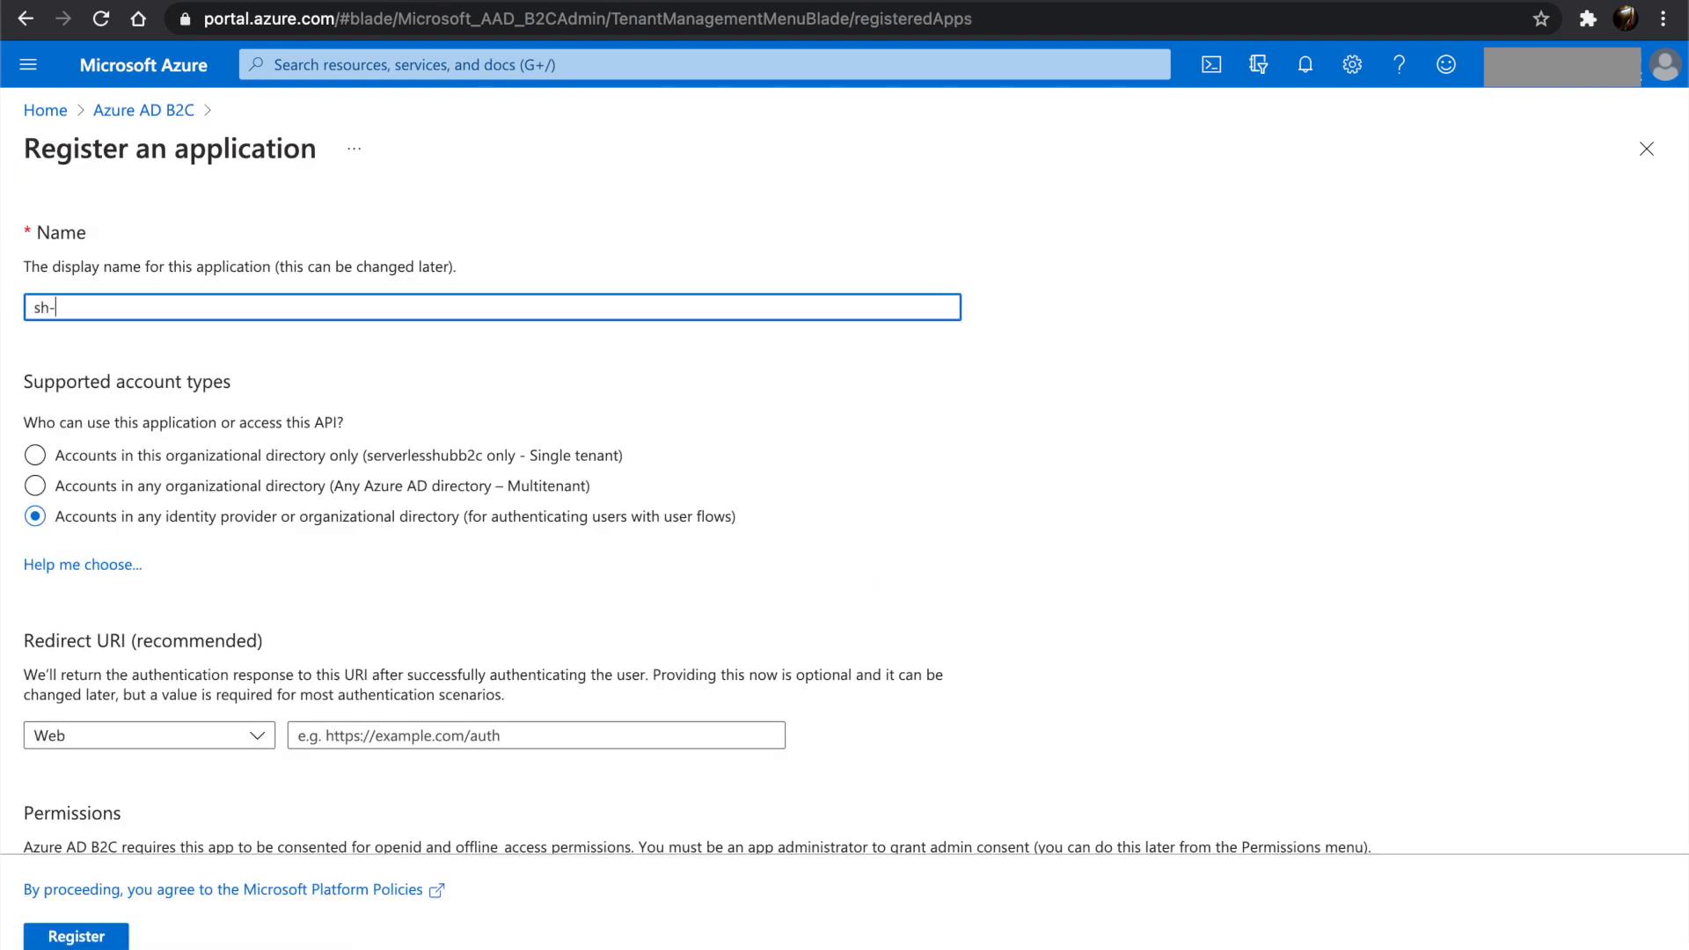
{"action": "type", "text": "-app"}
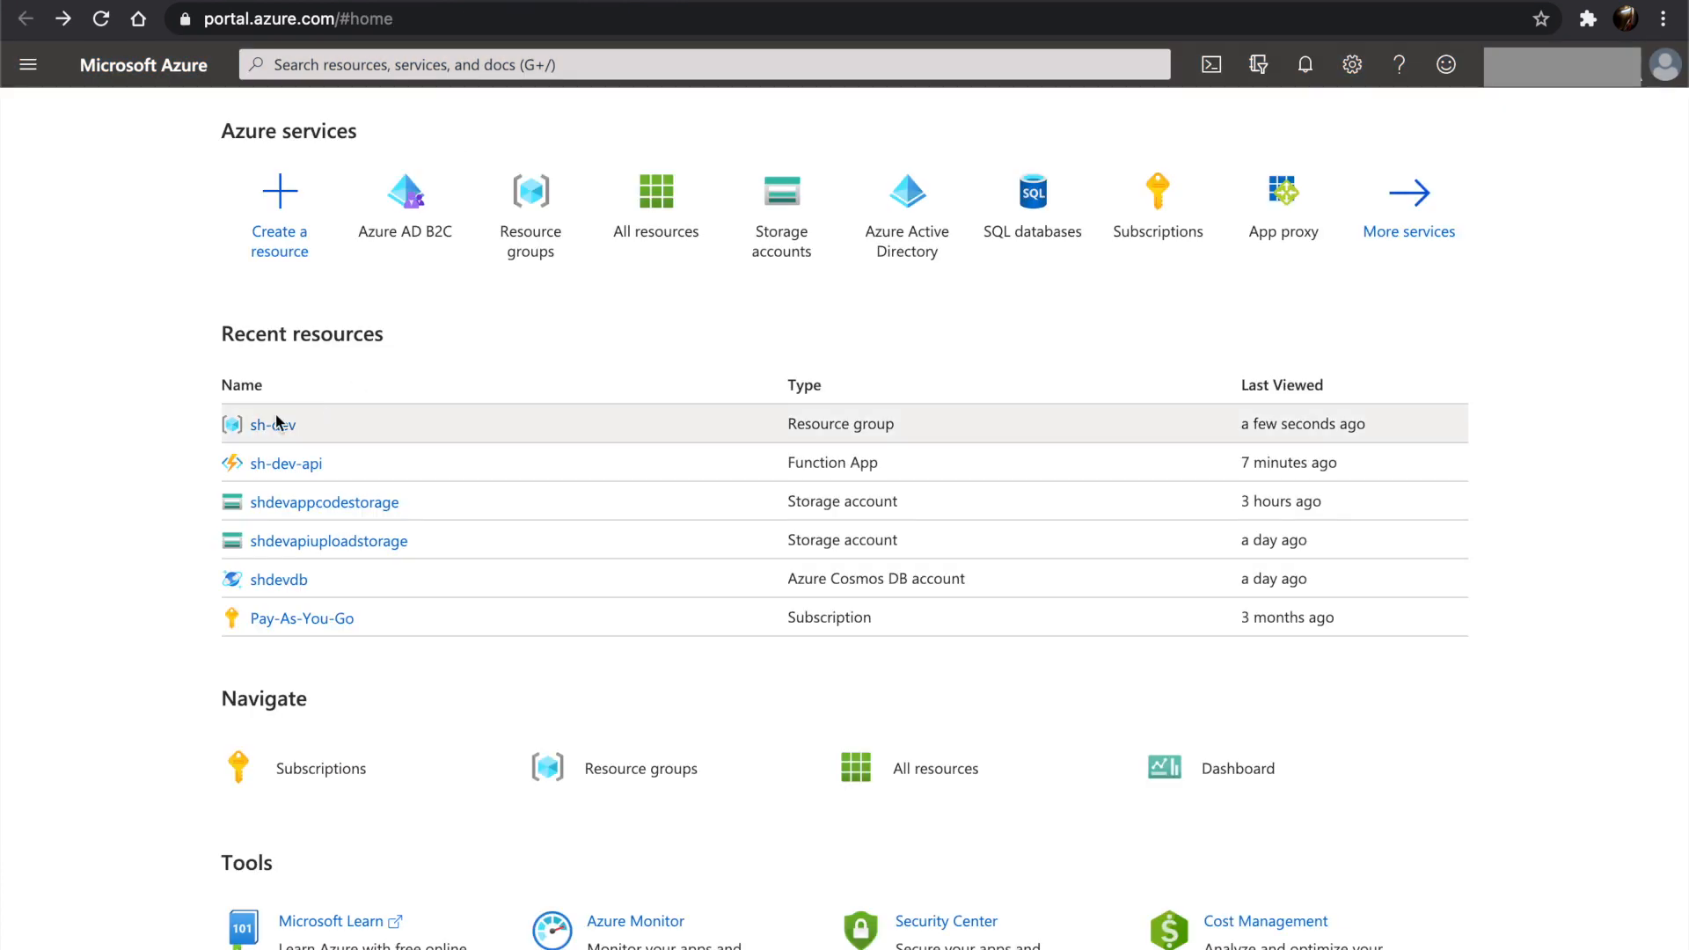
- Use the sh-dev-api function app URL as the redirect URI and register the app
{"action": "left_click", "coordinate": [295, 415]}
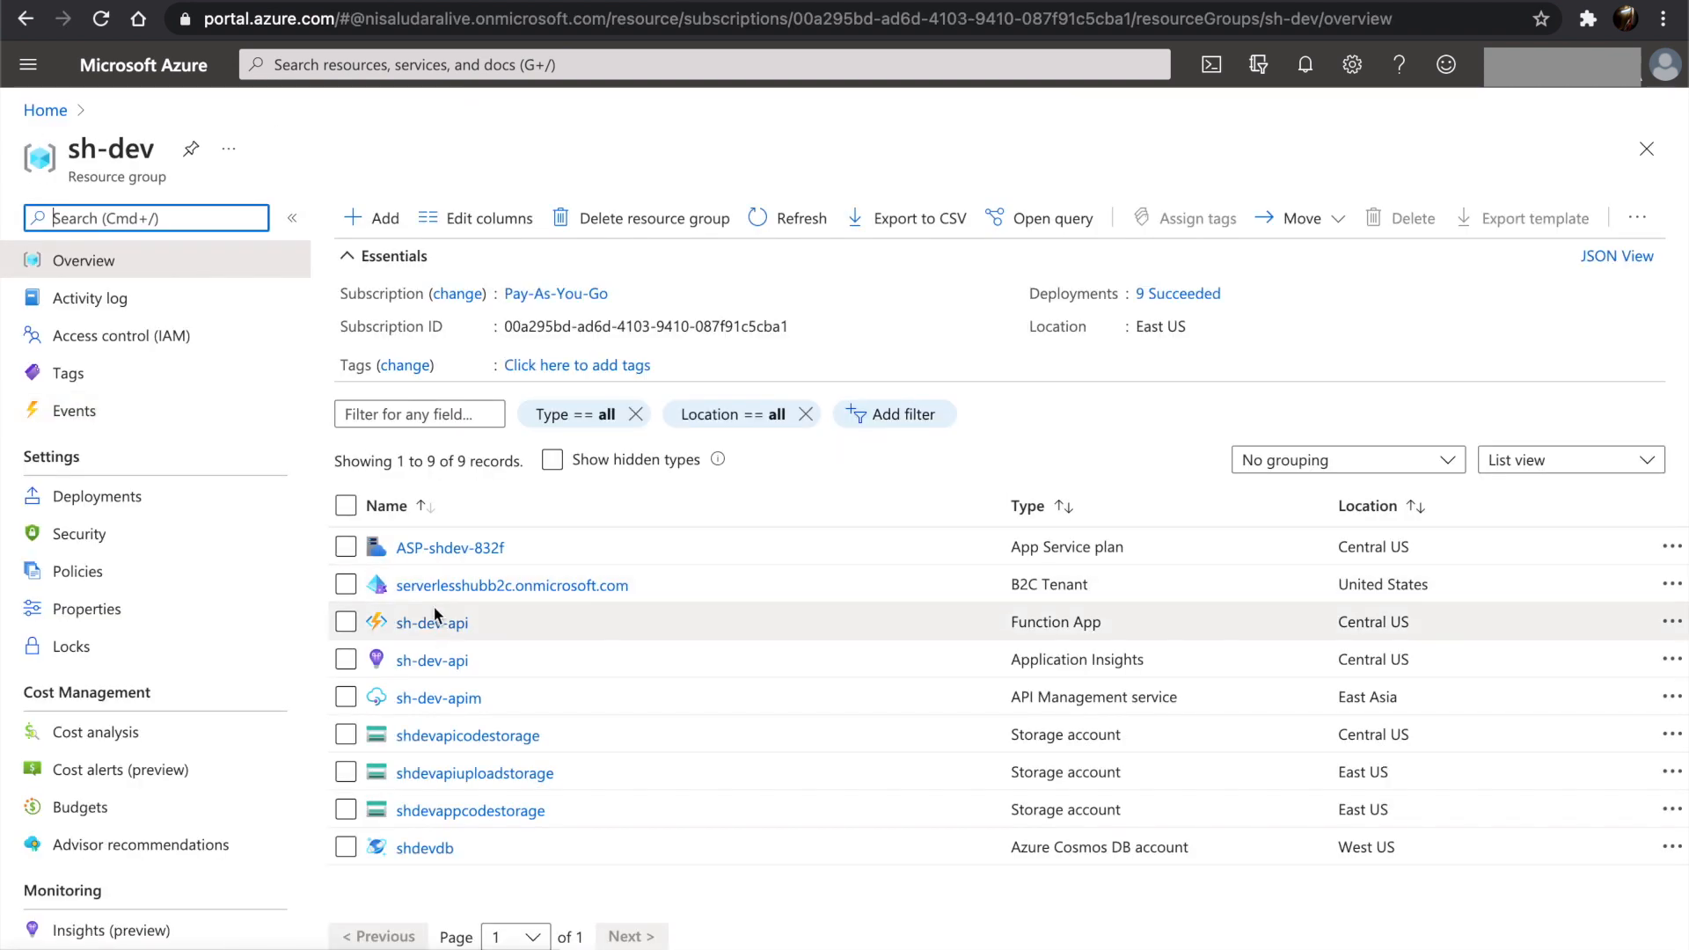
{"action": "left_click", "coordinate": [440, 620]}
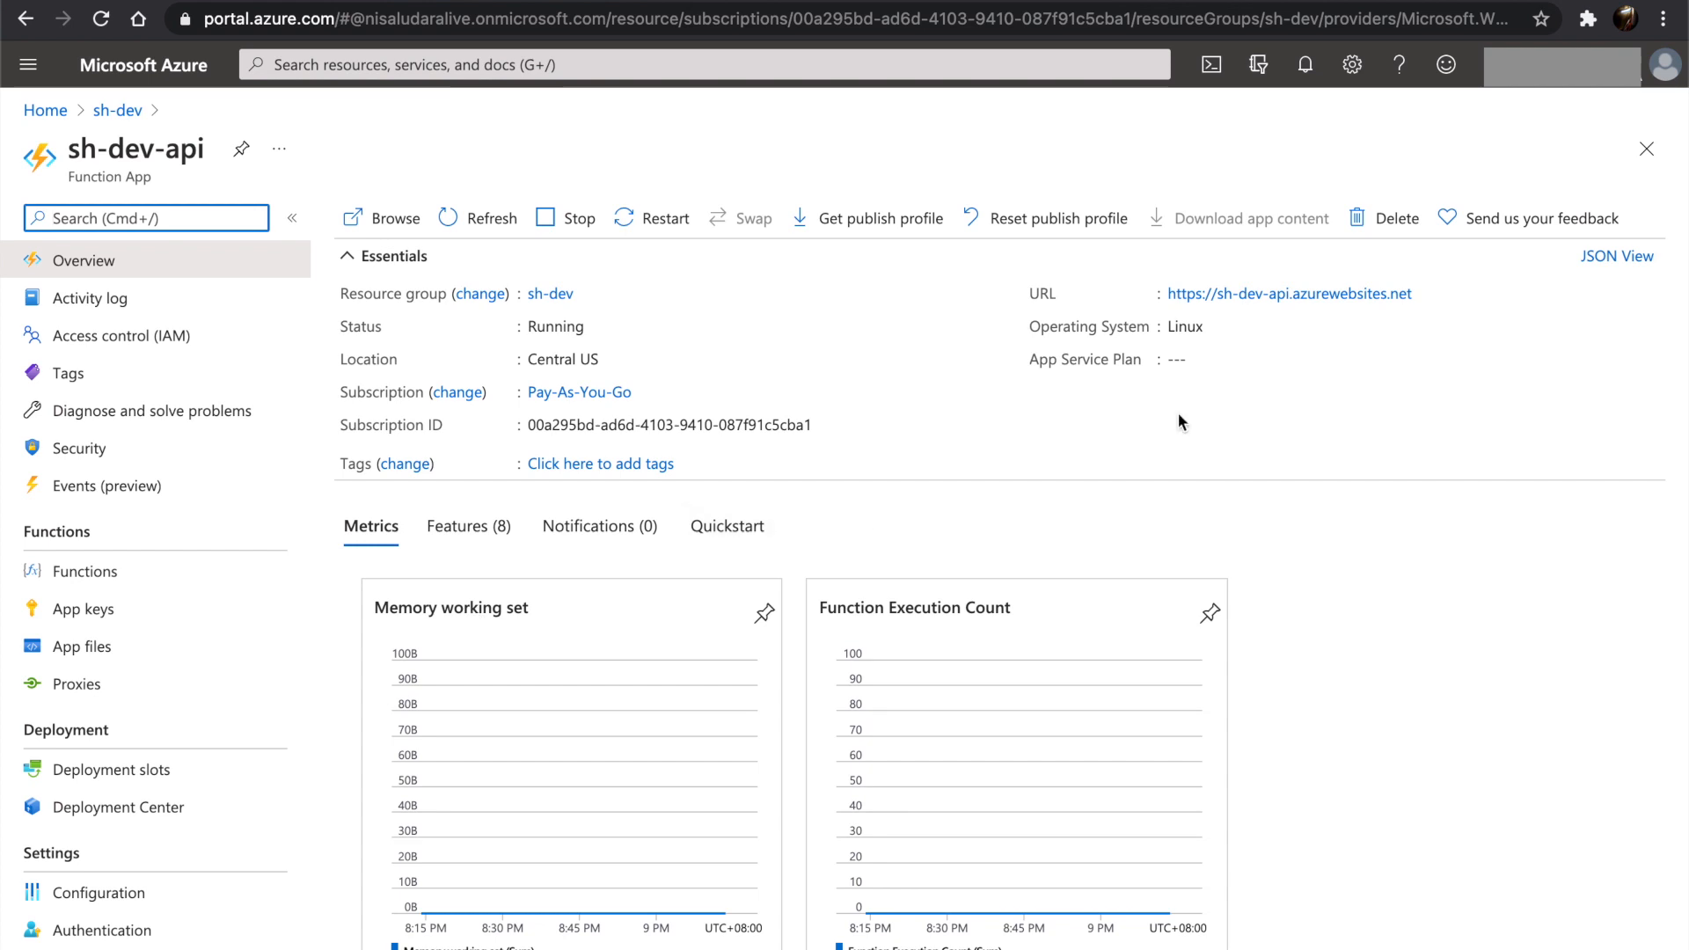
{"action": "left_click", "coordinate": [1424, 296]}
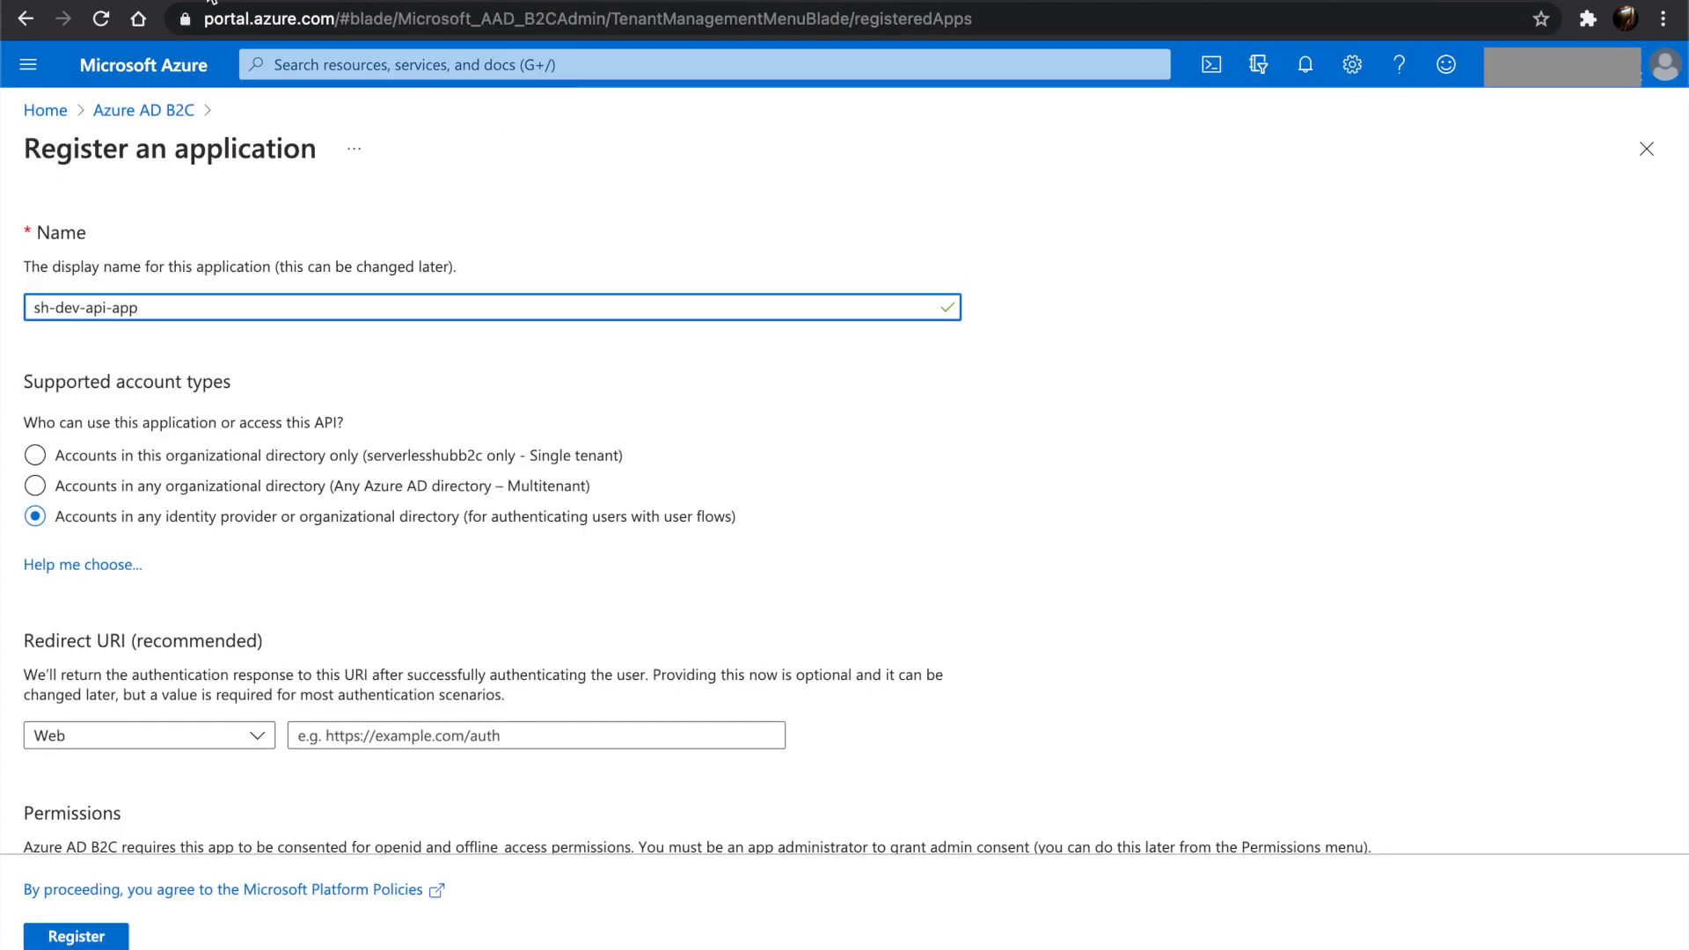
{"action": "left_click", "coordinate": [310, 737]}
{"action": "key", "text": "ctrl+v"}
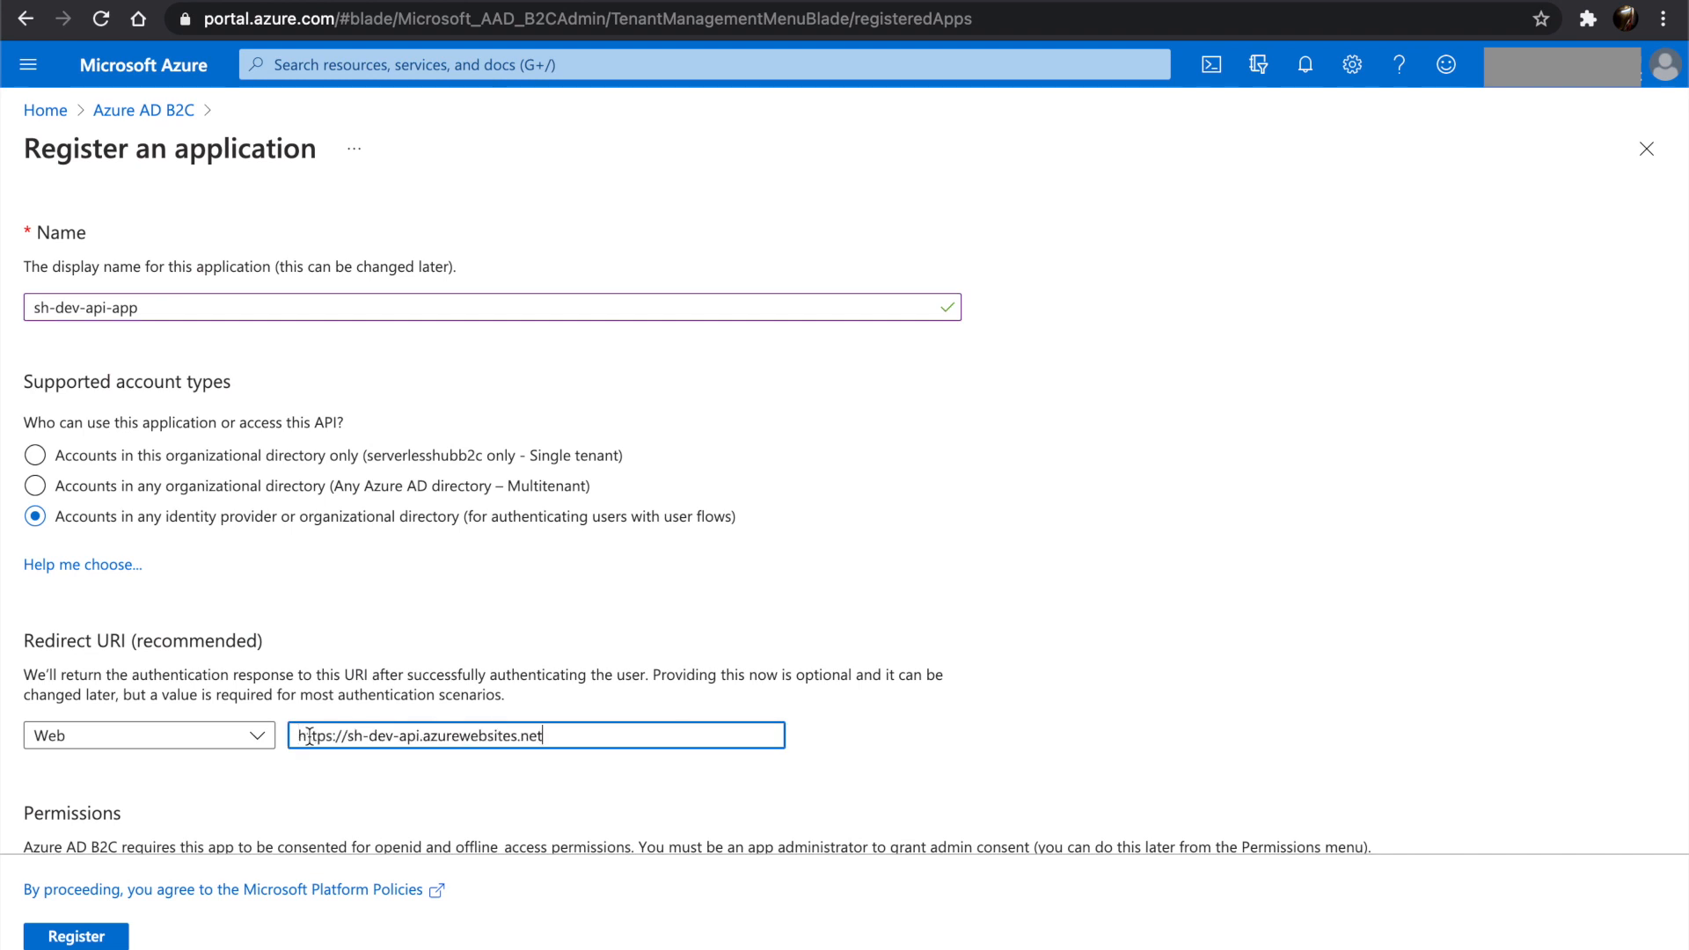
{"action": "scroll", "coordinate": [310, 737], "scroll_direction": "down", "scroll_amount": 2}
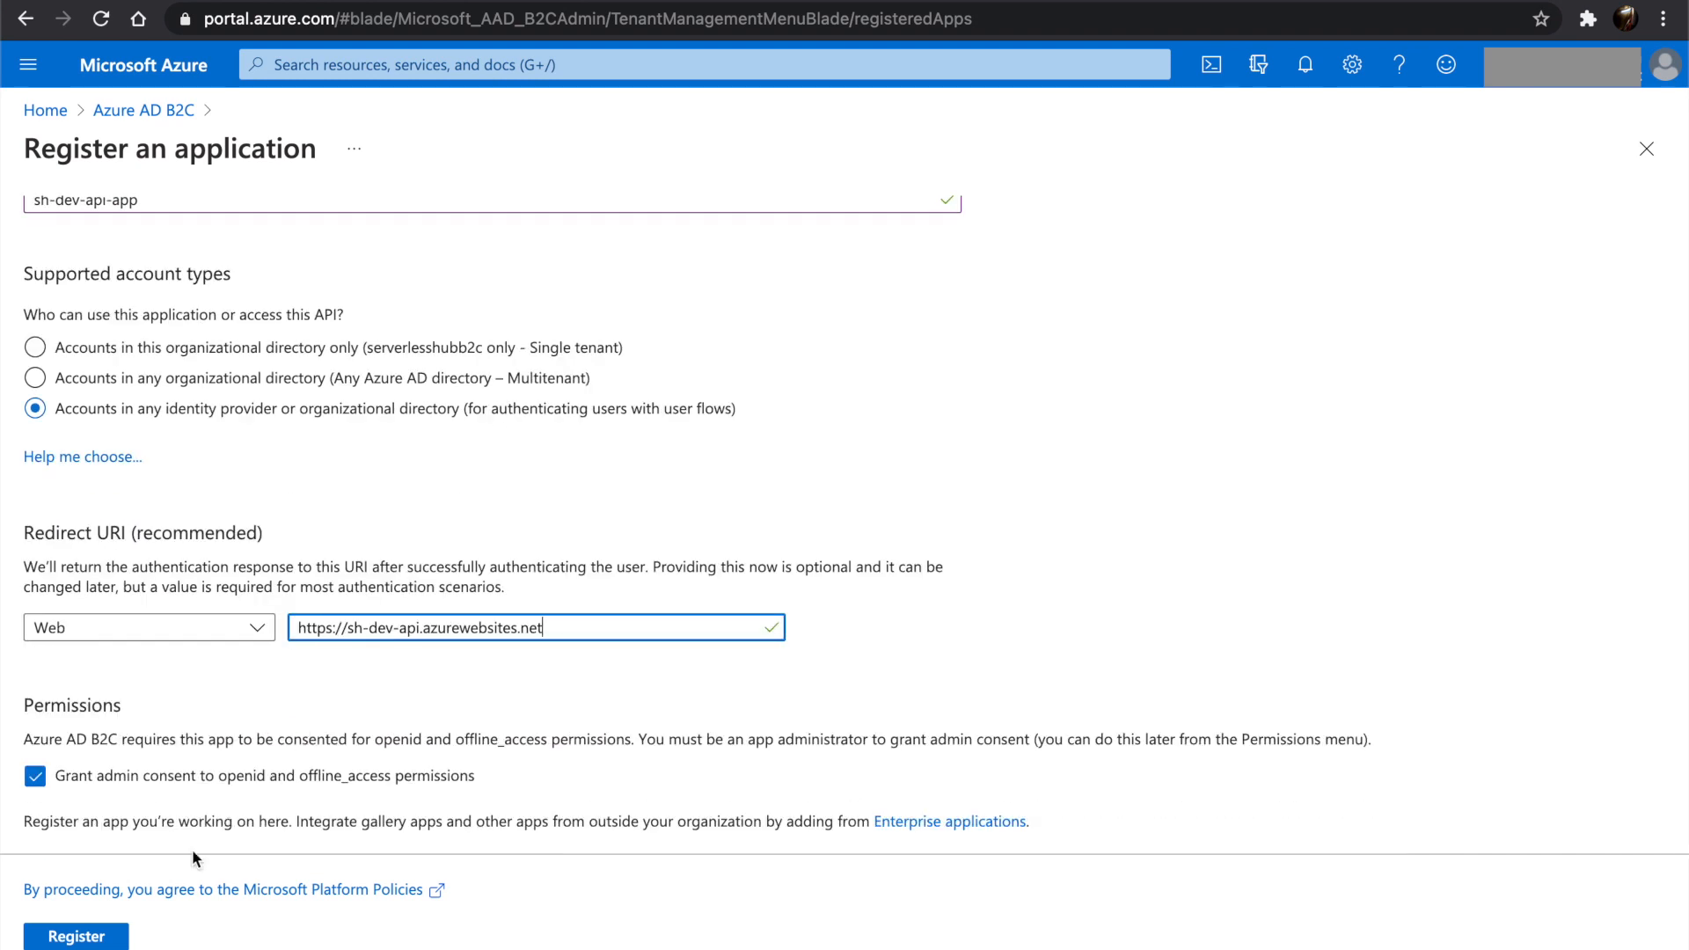
{"action": "left_click", "coordinate": [102, 938]}
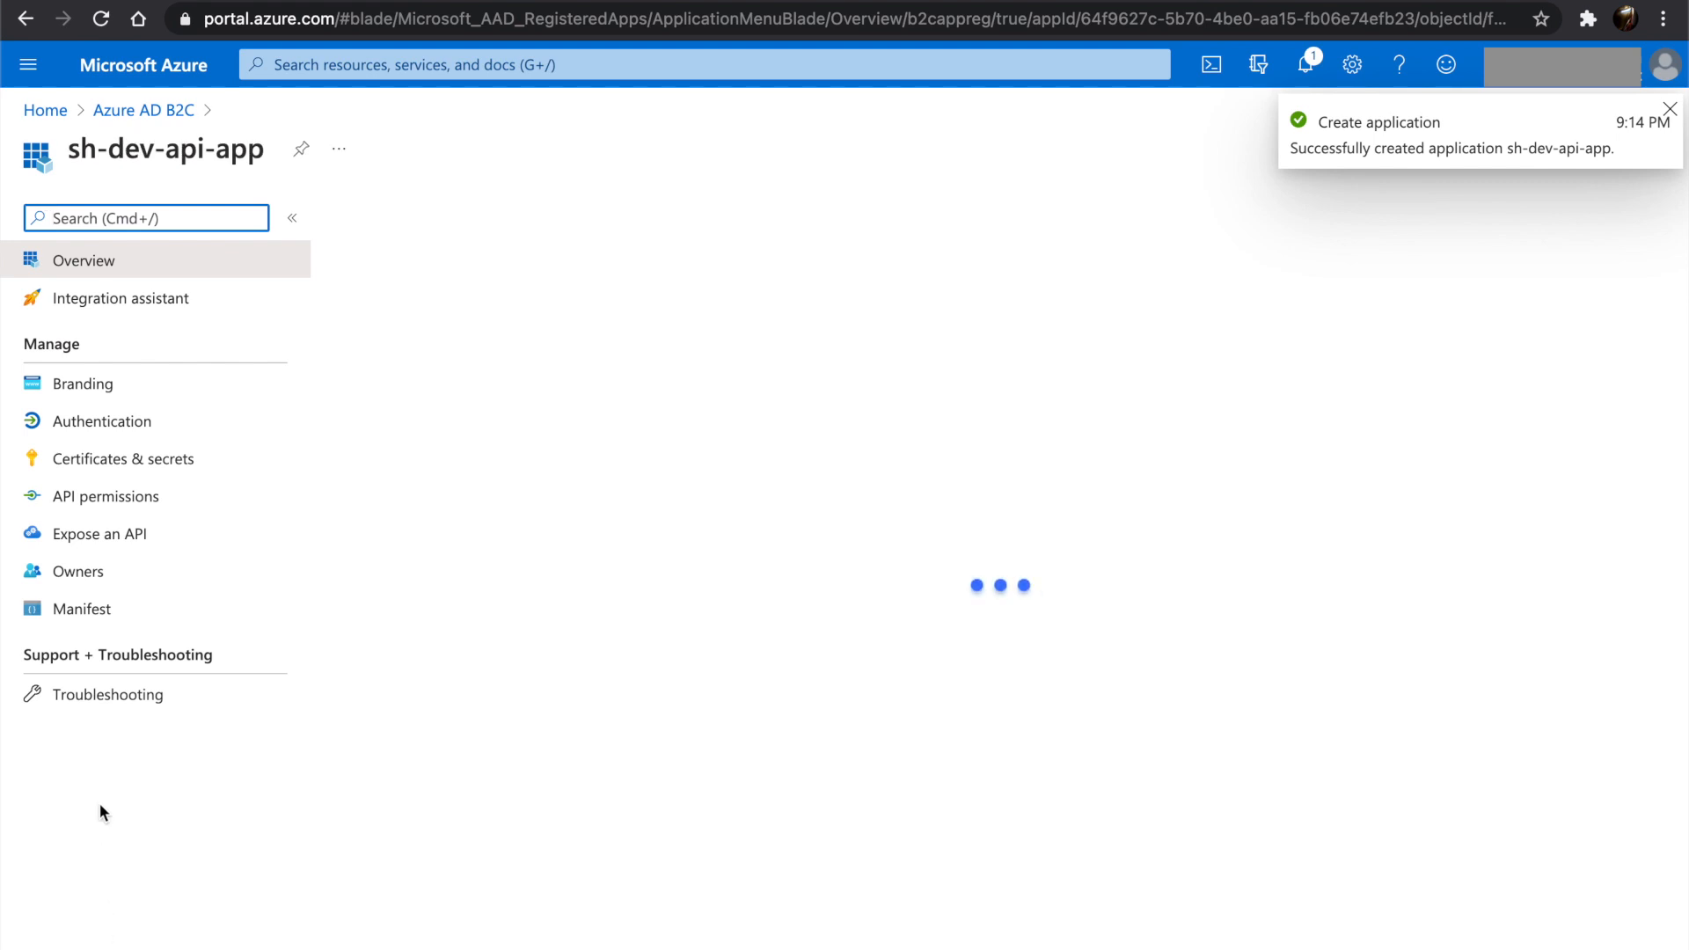
- Set the Application ID URI to end in todoitemsapi and save it
{"action": "left_click", "coordinate": [99, 534]}
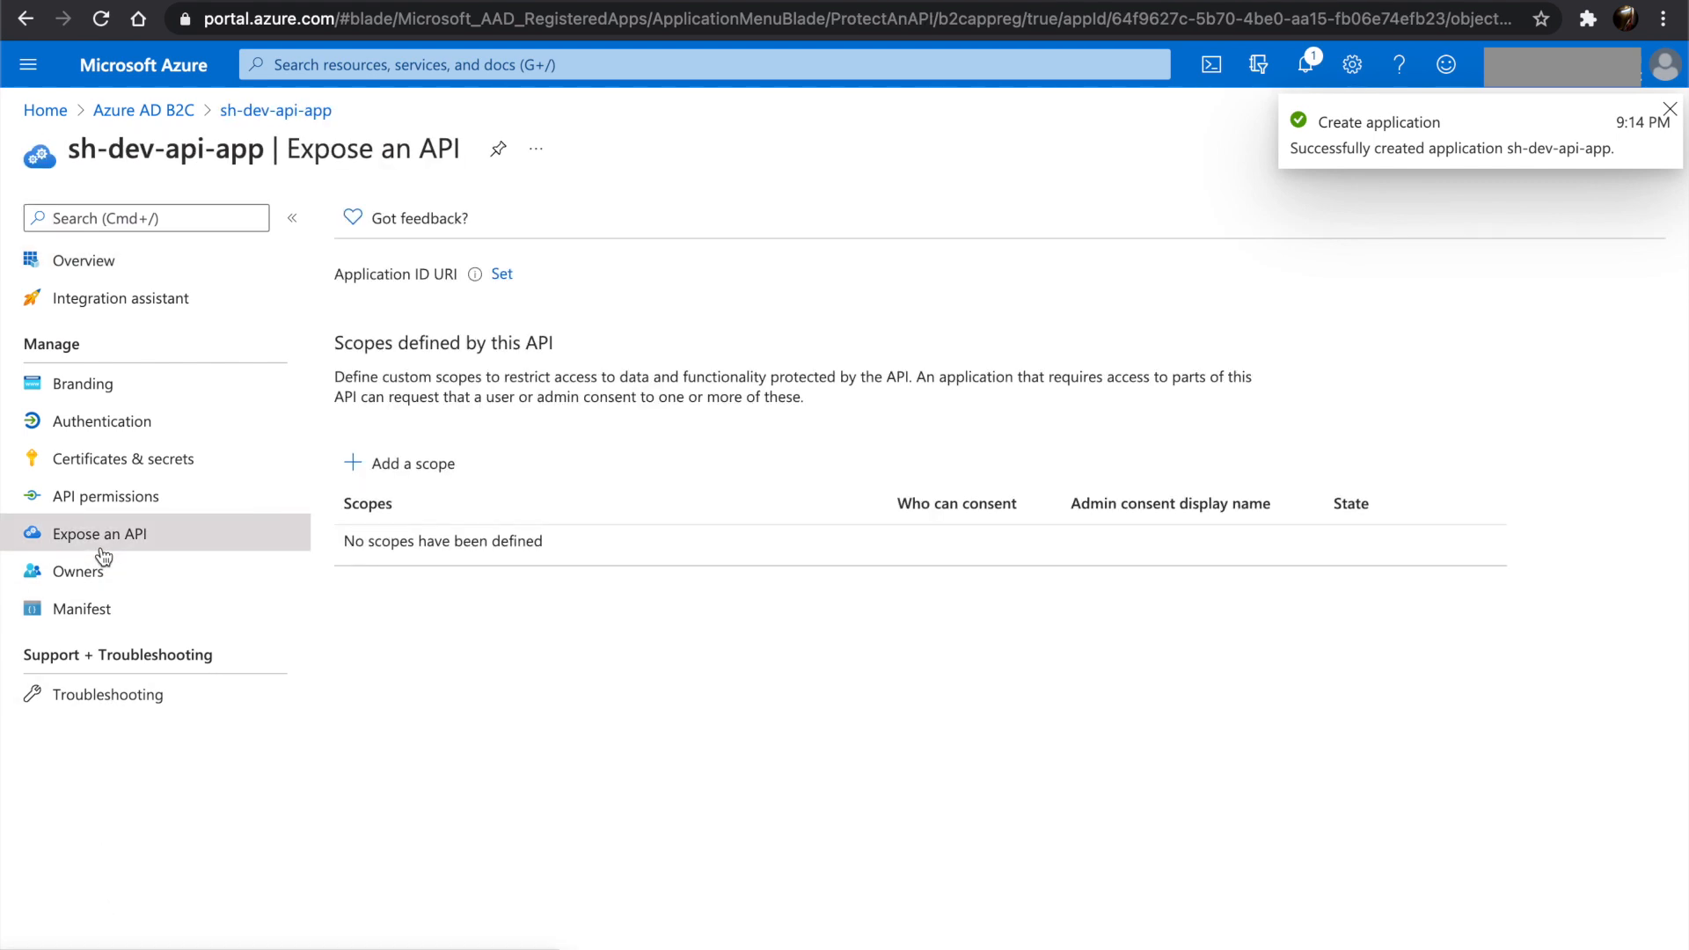
{"action": "left_click", "coordinate": [502, 276]}
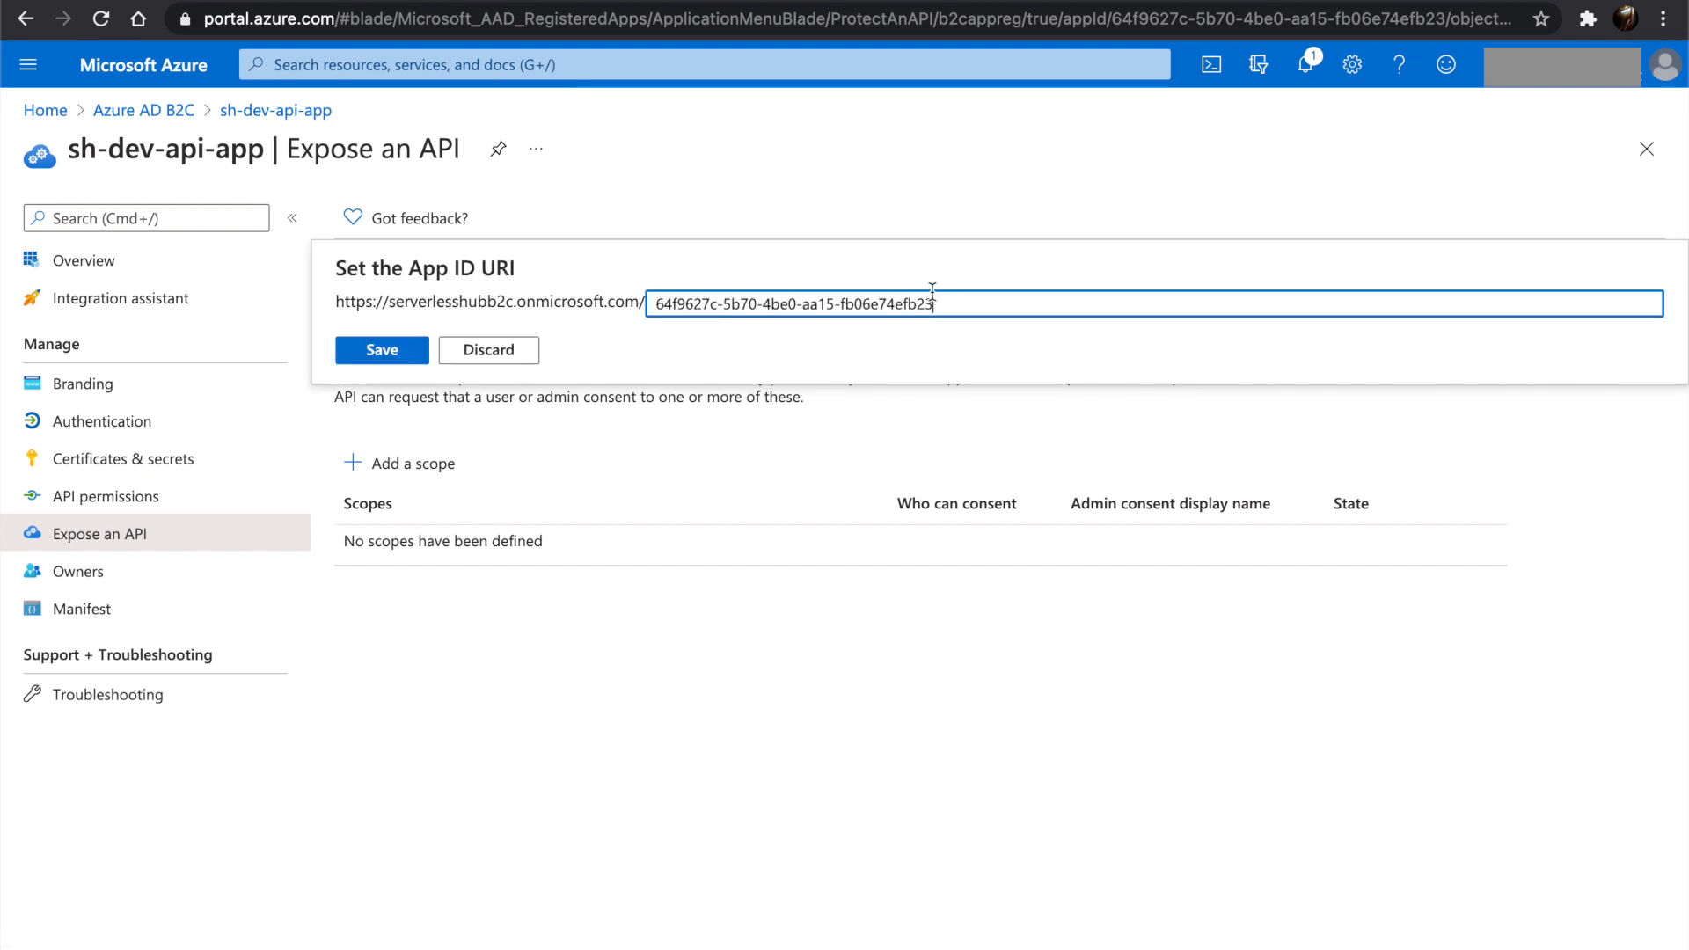
{"action": "left_click_drag", "start_coordinate": [957, 298], "coordinate": [564, 278]}
{"action": "type", "text": "t"}
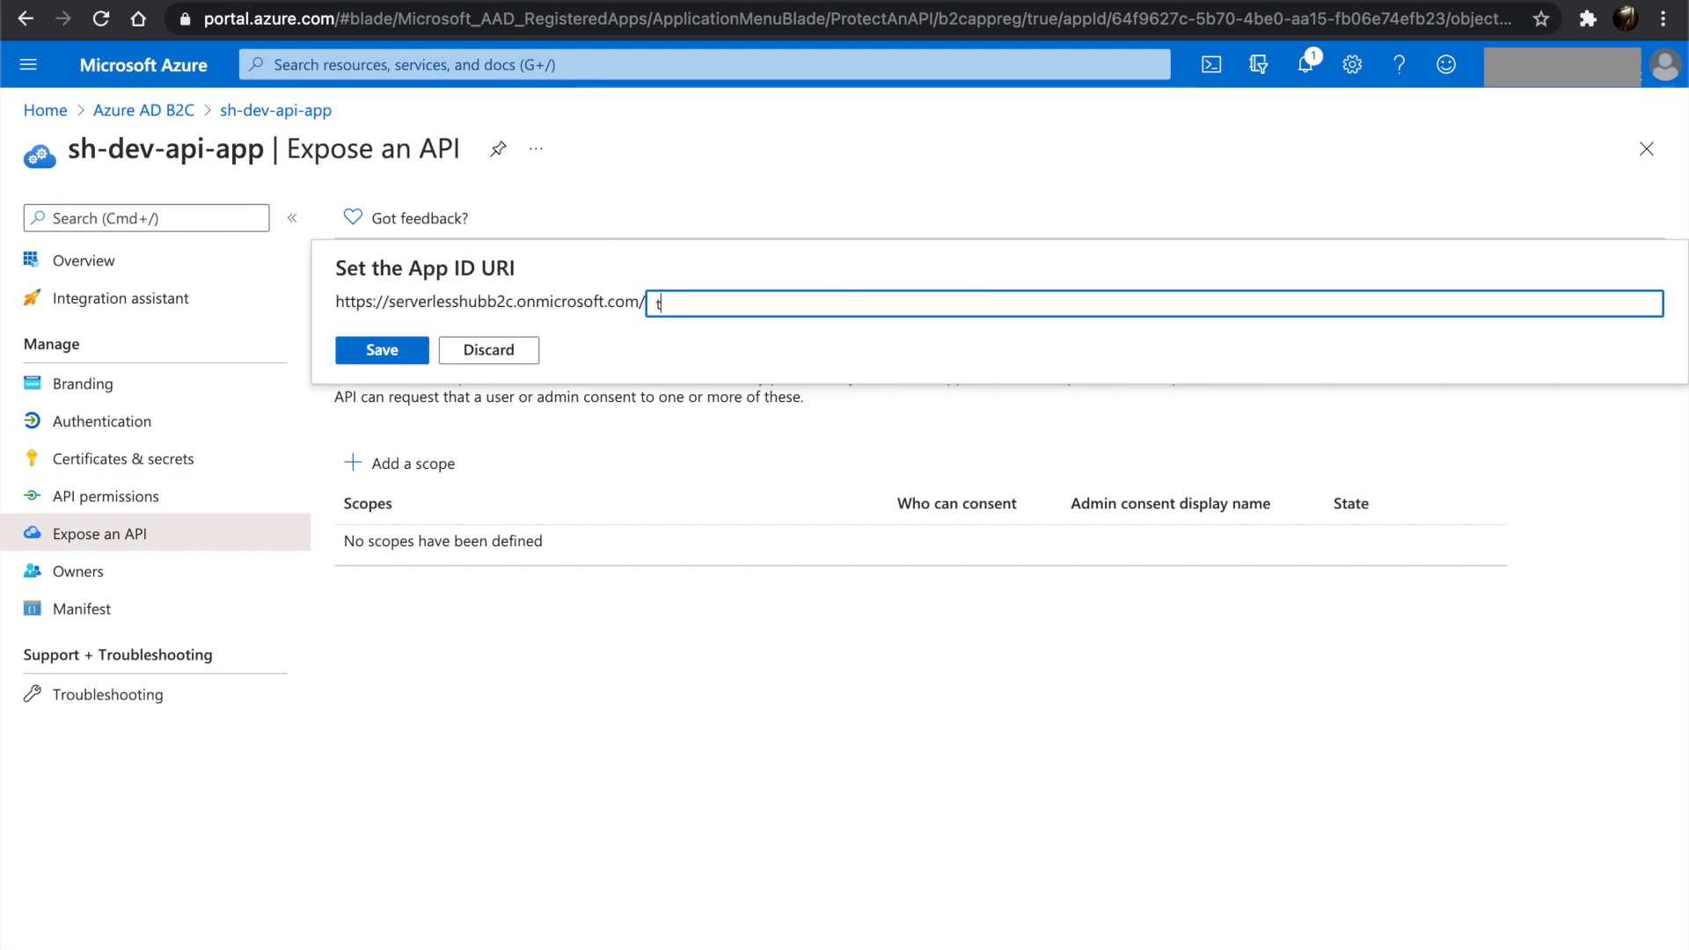
{"action": "type", "text": "odoitemsapi"}
{"action": "left_click", "coordinate": [402, 350]}
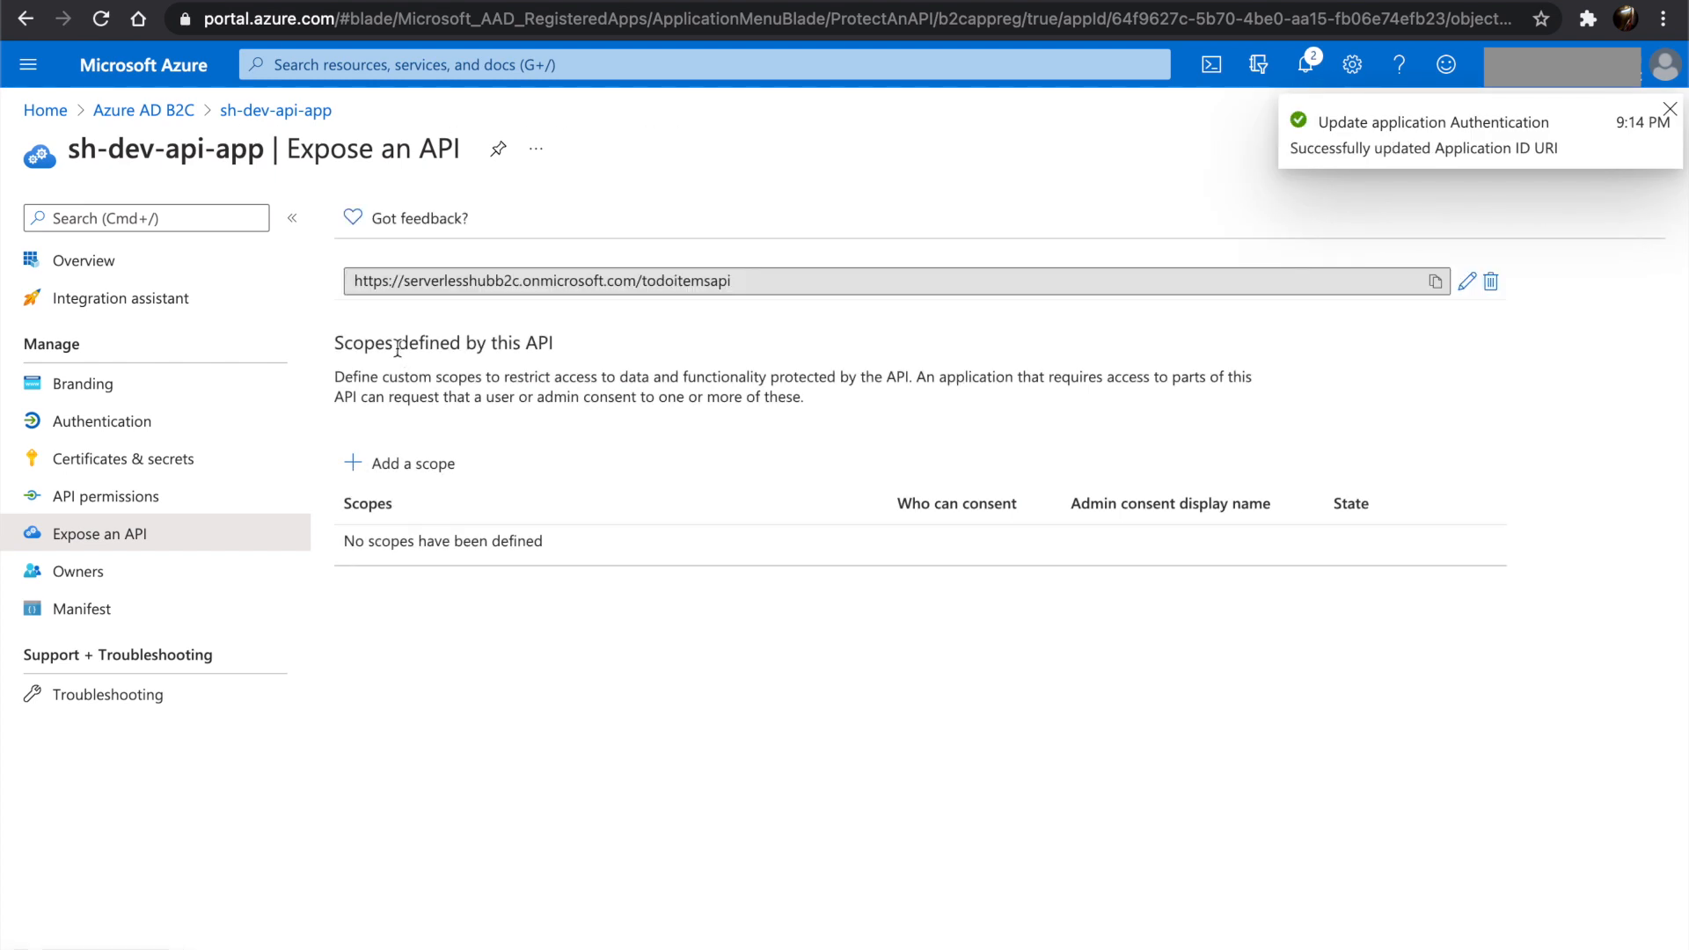
- Add the todo.owner scope with 'Todo Item Owner' as display name and description
{"action": "left_click", "coordinate": [353, 464]}
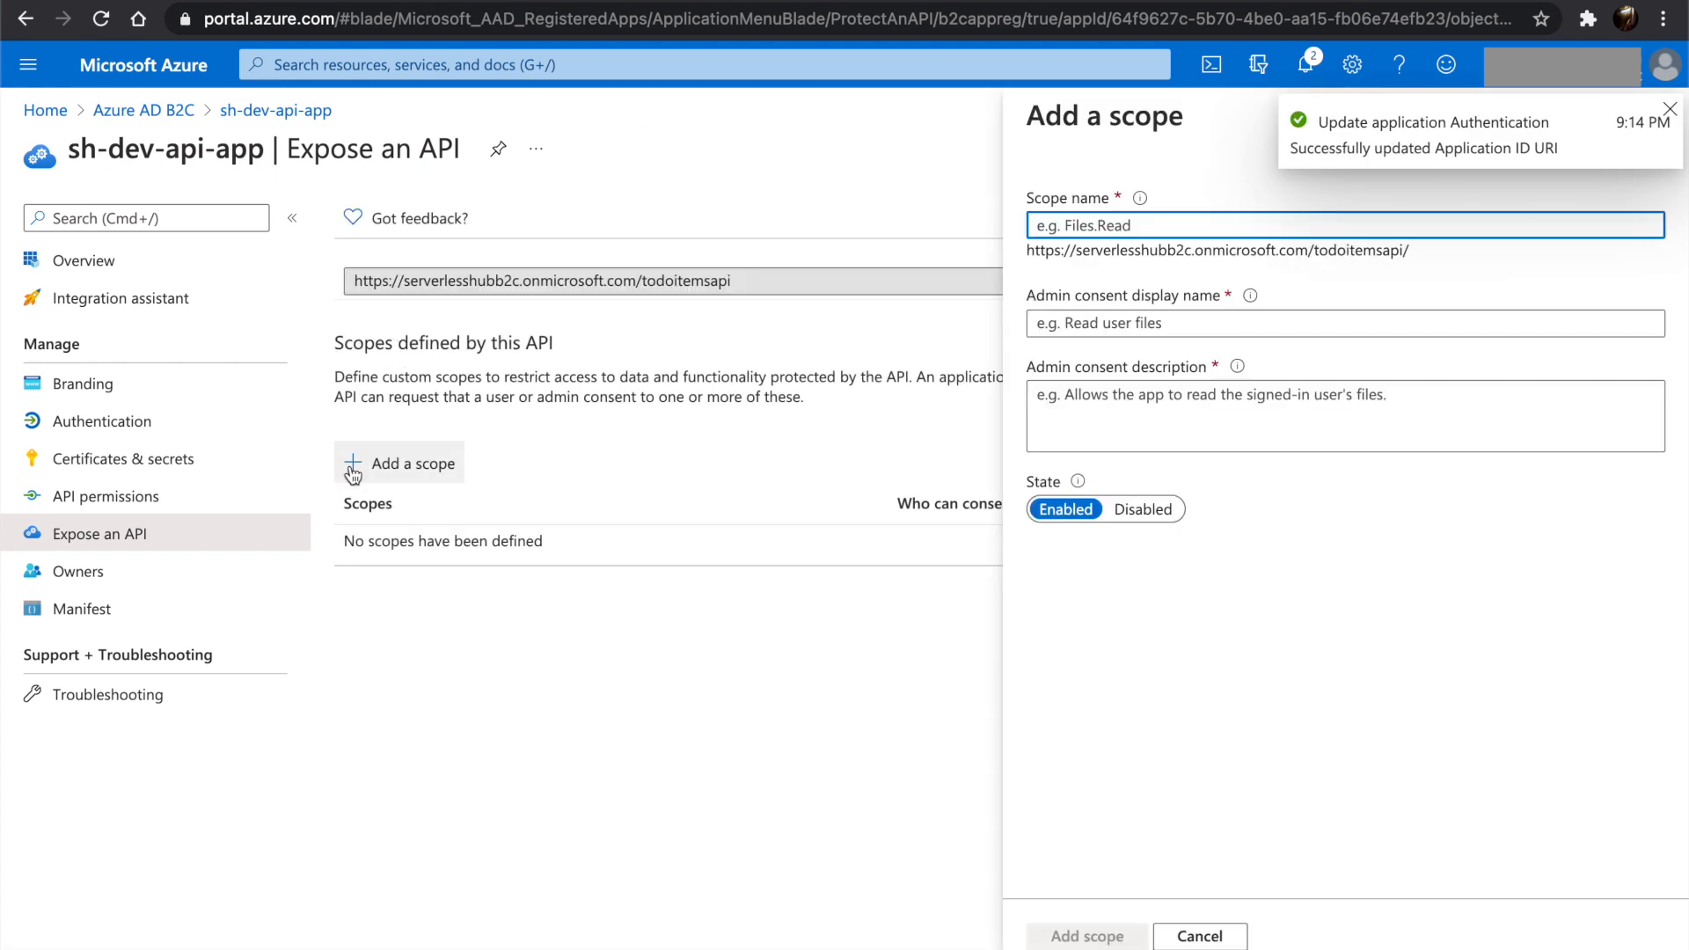
{"action": "type", "text": "todo.owner"}
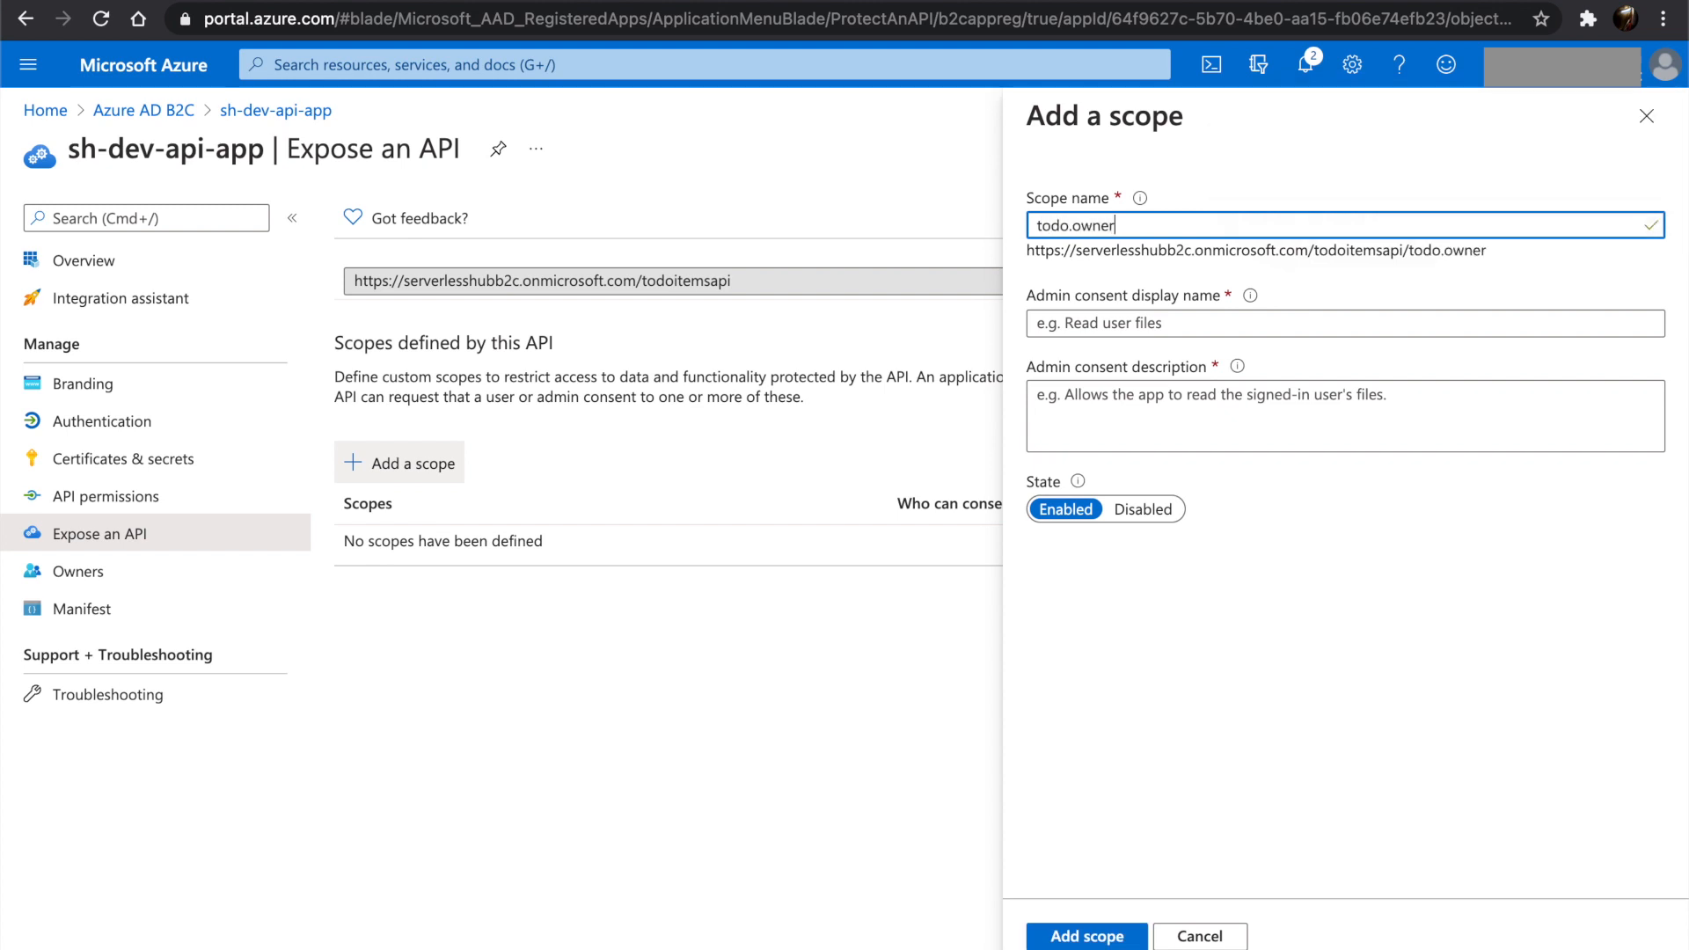
{"action": "left_click", "coordinate": [1054, 323]}
{"action": "type", "text": "Todo Item Owner"}
{"action": "key", "text": "super+a"}
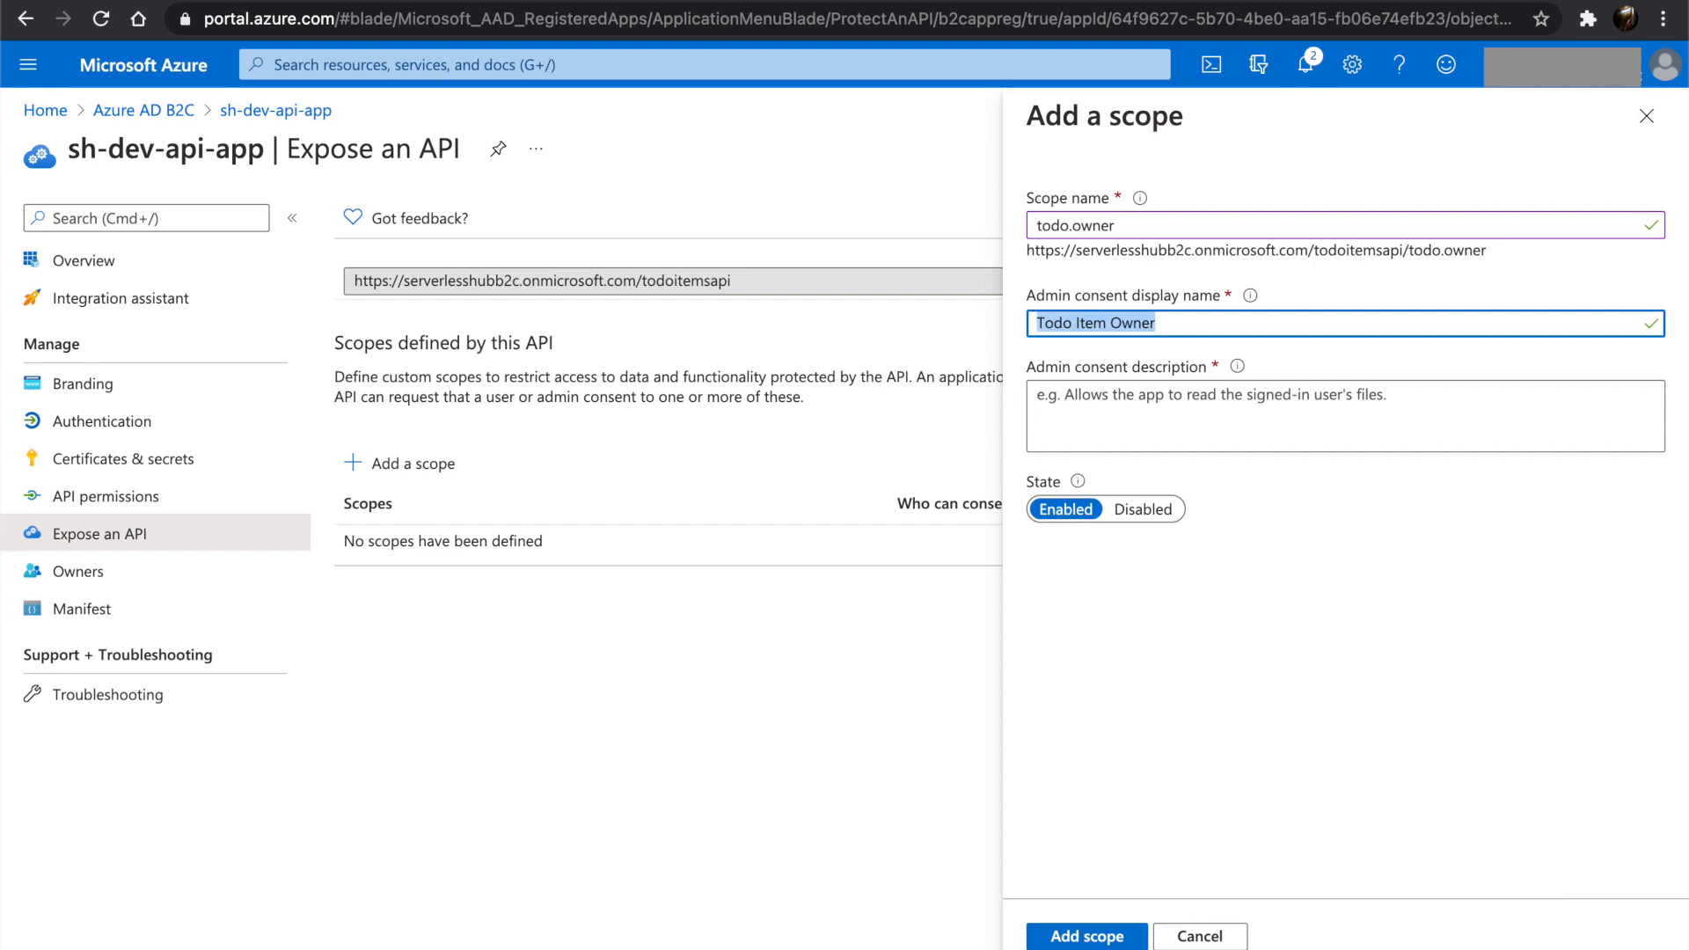
{"action": "left_click", "coordinate": [1103, 393]}
{"action": "key", "text": "super+v"}
{"action": "left_click", "coordinate": [1058, 938]}
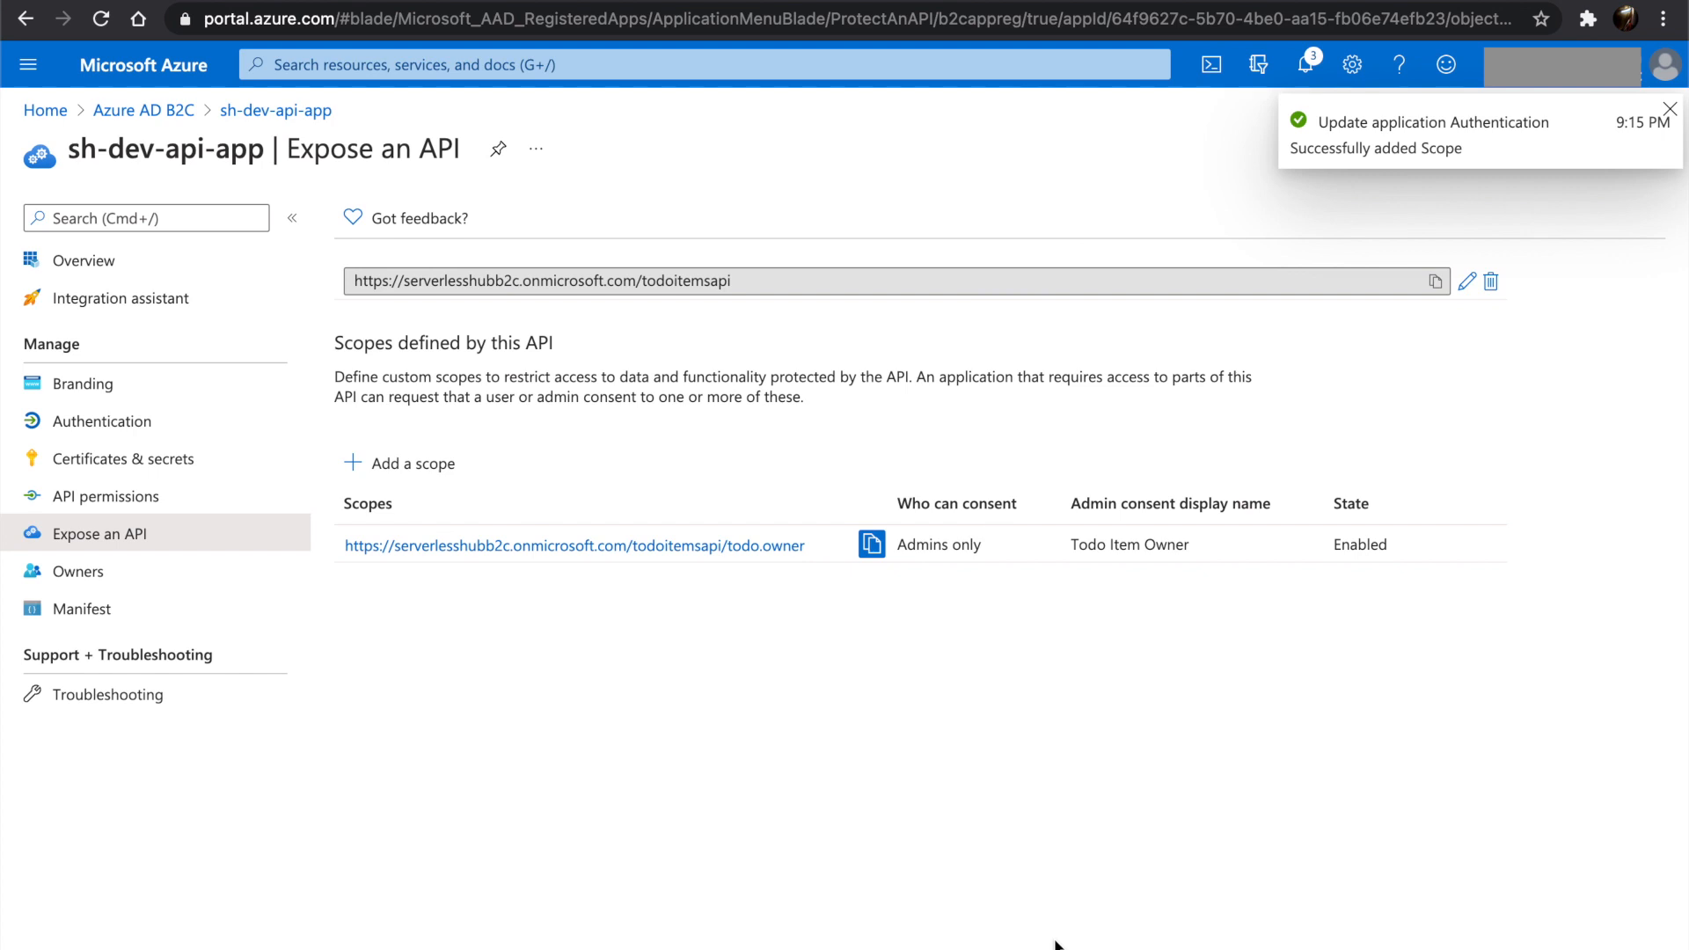
- Evaluate sh-dev-api-app as a Web API in the integration assistant, then return to app registrations
{"action": "left_click", "coordinate": [79, 312]}
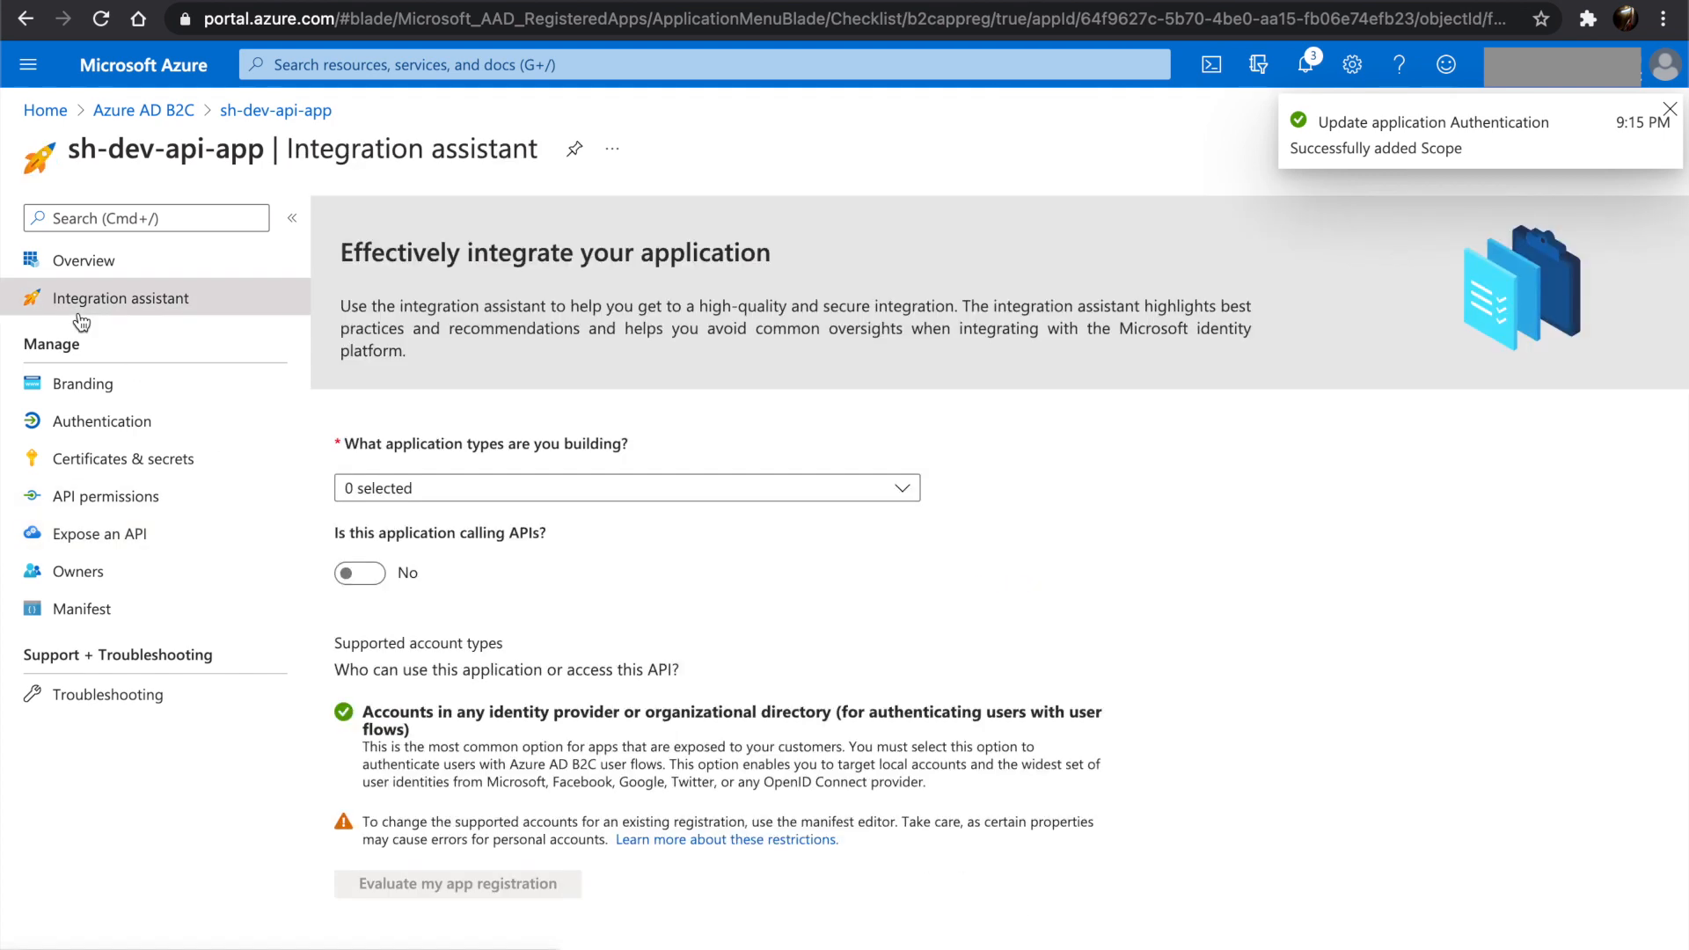
{"action": "left_click", "coordinate": [381, 507]}
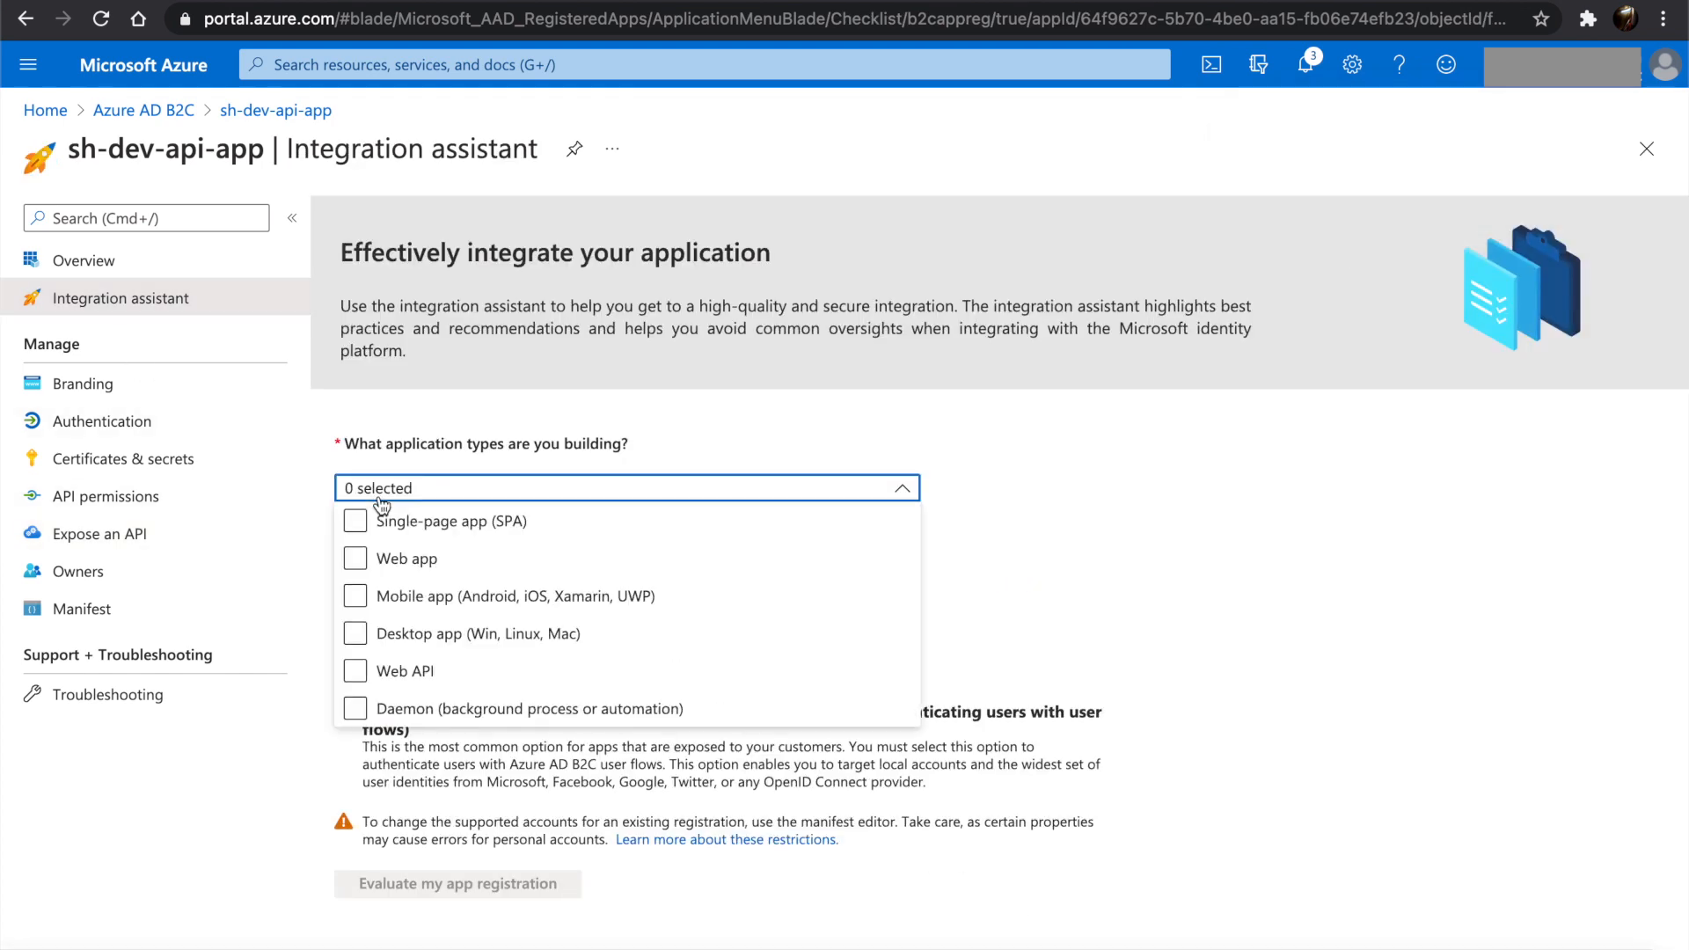
{"action": "left_click", "coordinate": [356, 674]}
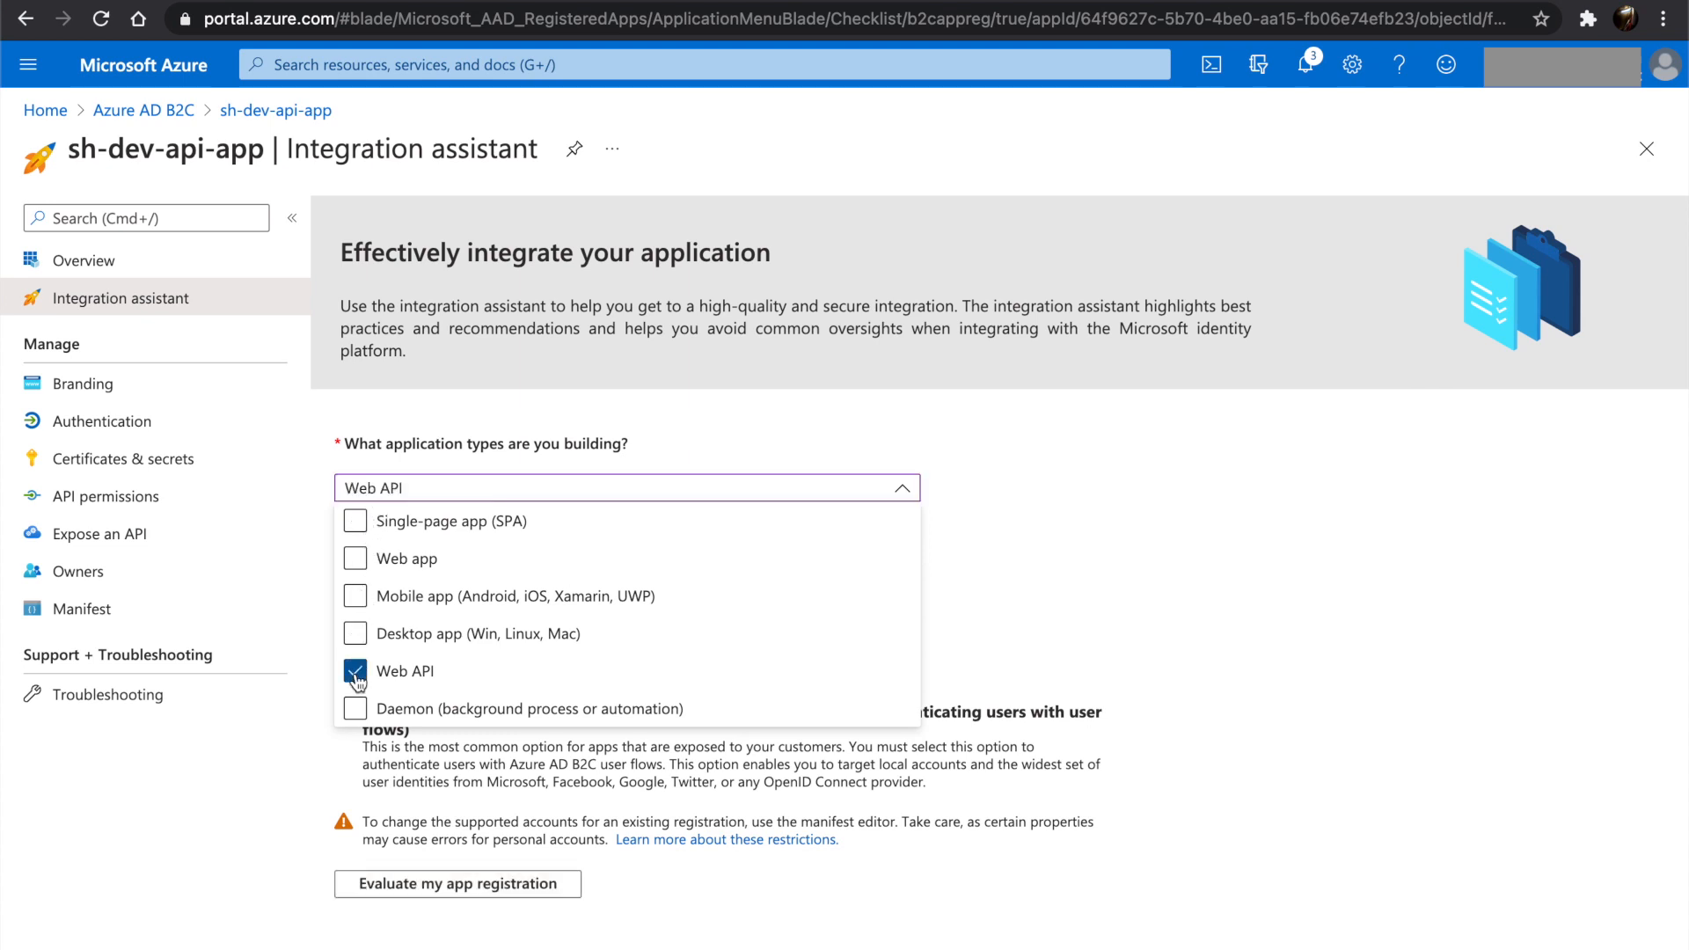
{"action": "left_click", "coordinate": [318, 730]}
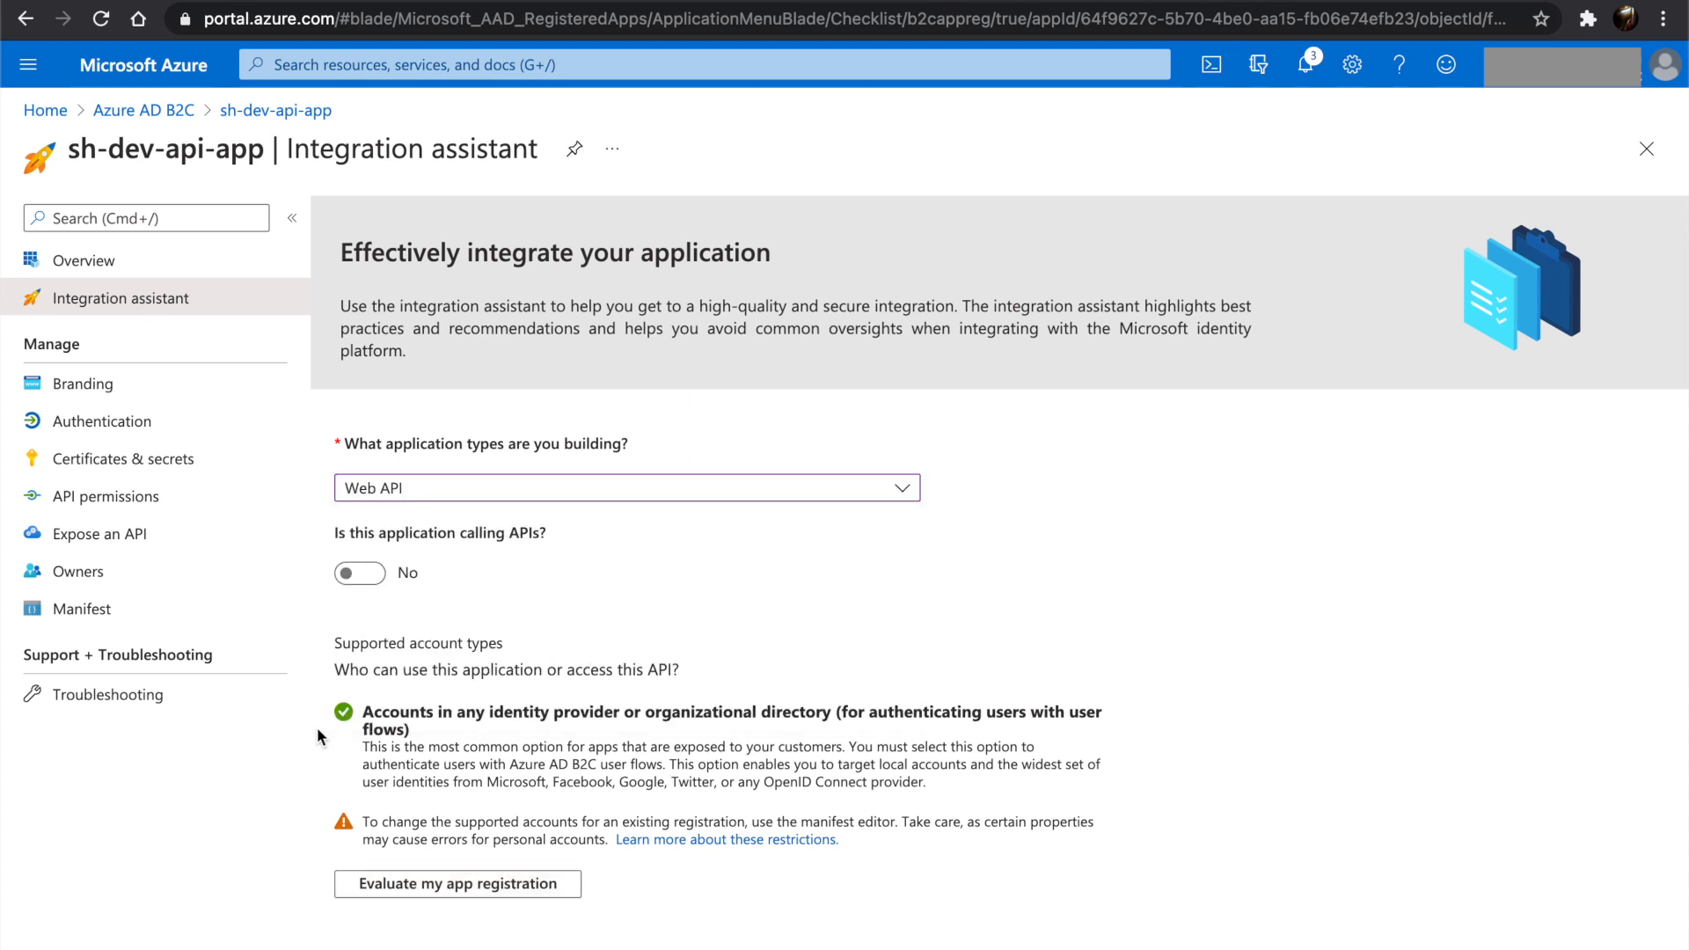
{"action": "left_click", "coordinate": [422, 896]}
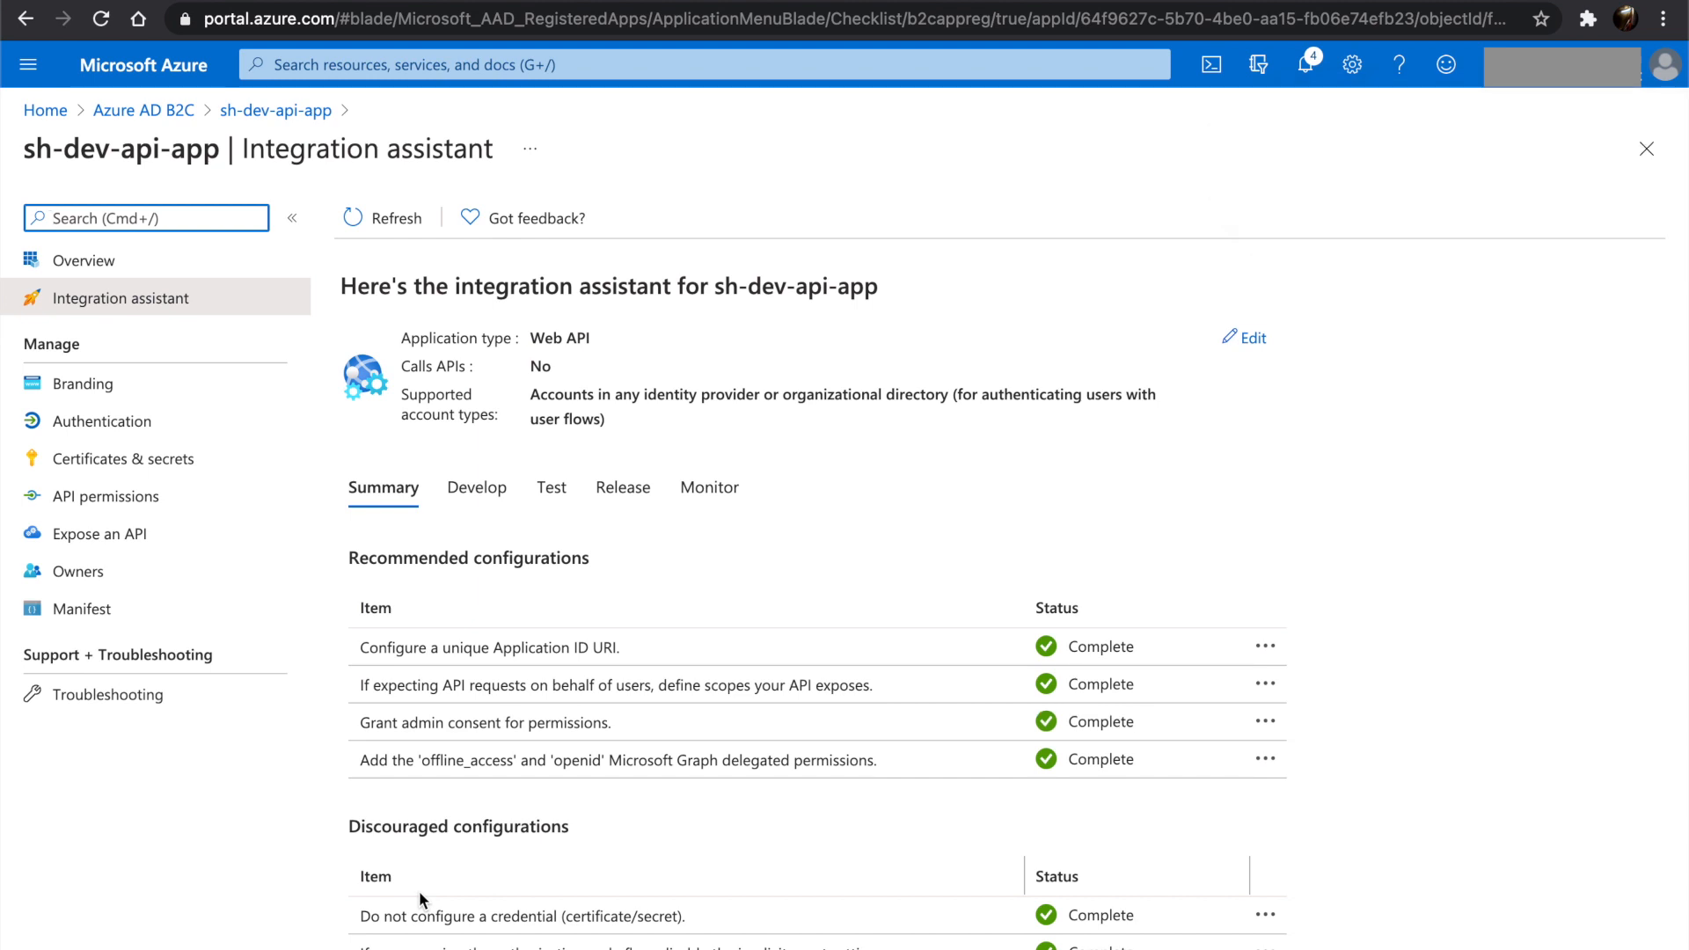
{"action": "left_click", "coordinate": [155, 110]}
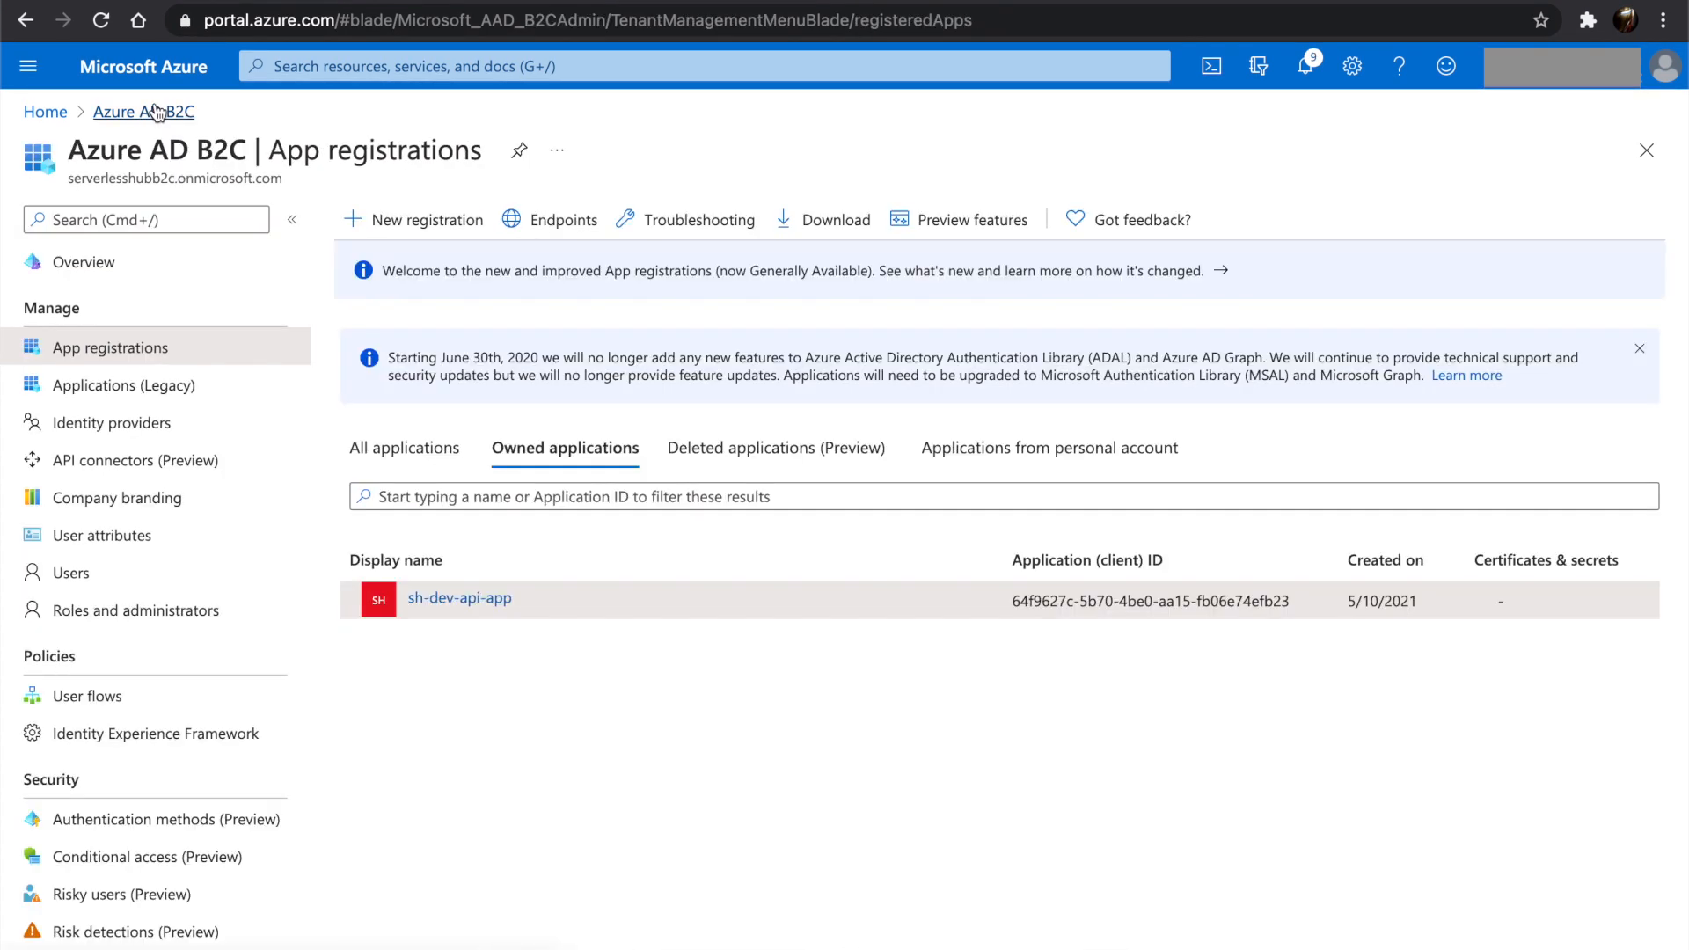
- Start registering sh-dev-web-app with a single-page application redirect platform
{"action": "left_click", "coordinate": [361, 220]}
{"action": "type", "text": "sh-dev-we"}
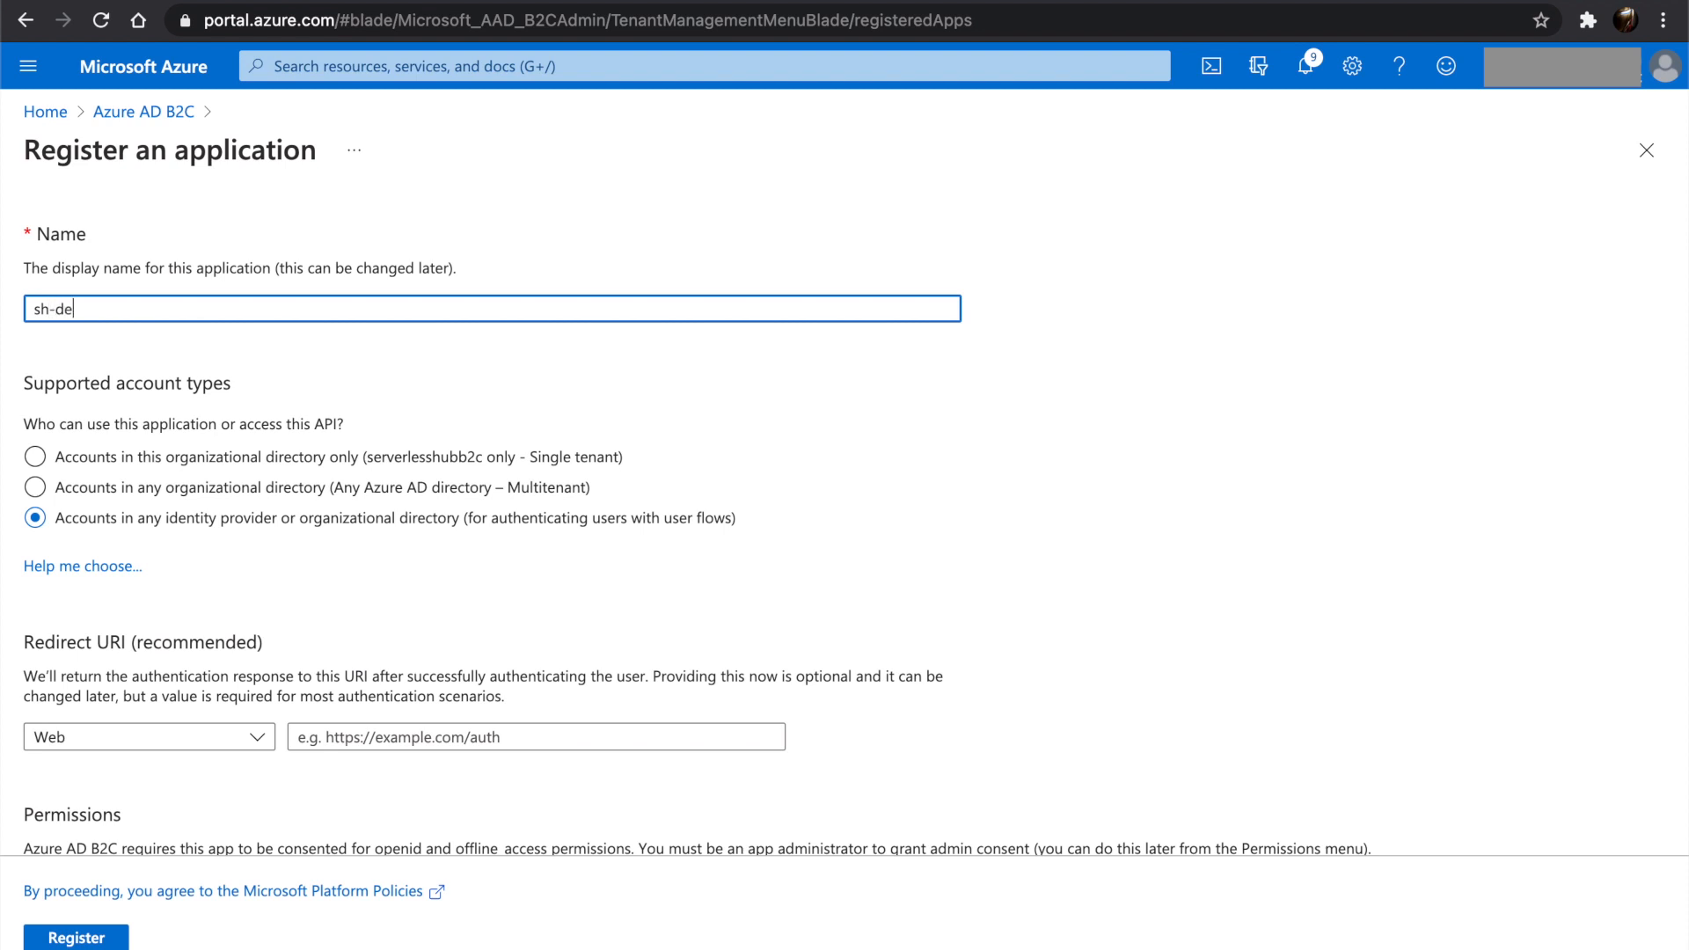
{"action": "type", "text": "b-app"}
{"action": "left_click", "coordinate": [255, 737]}
{"action": "left_click", "coordinate": [214, 850]}
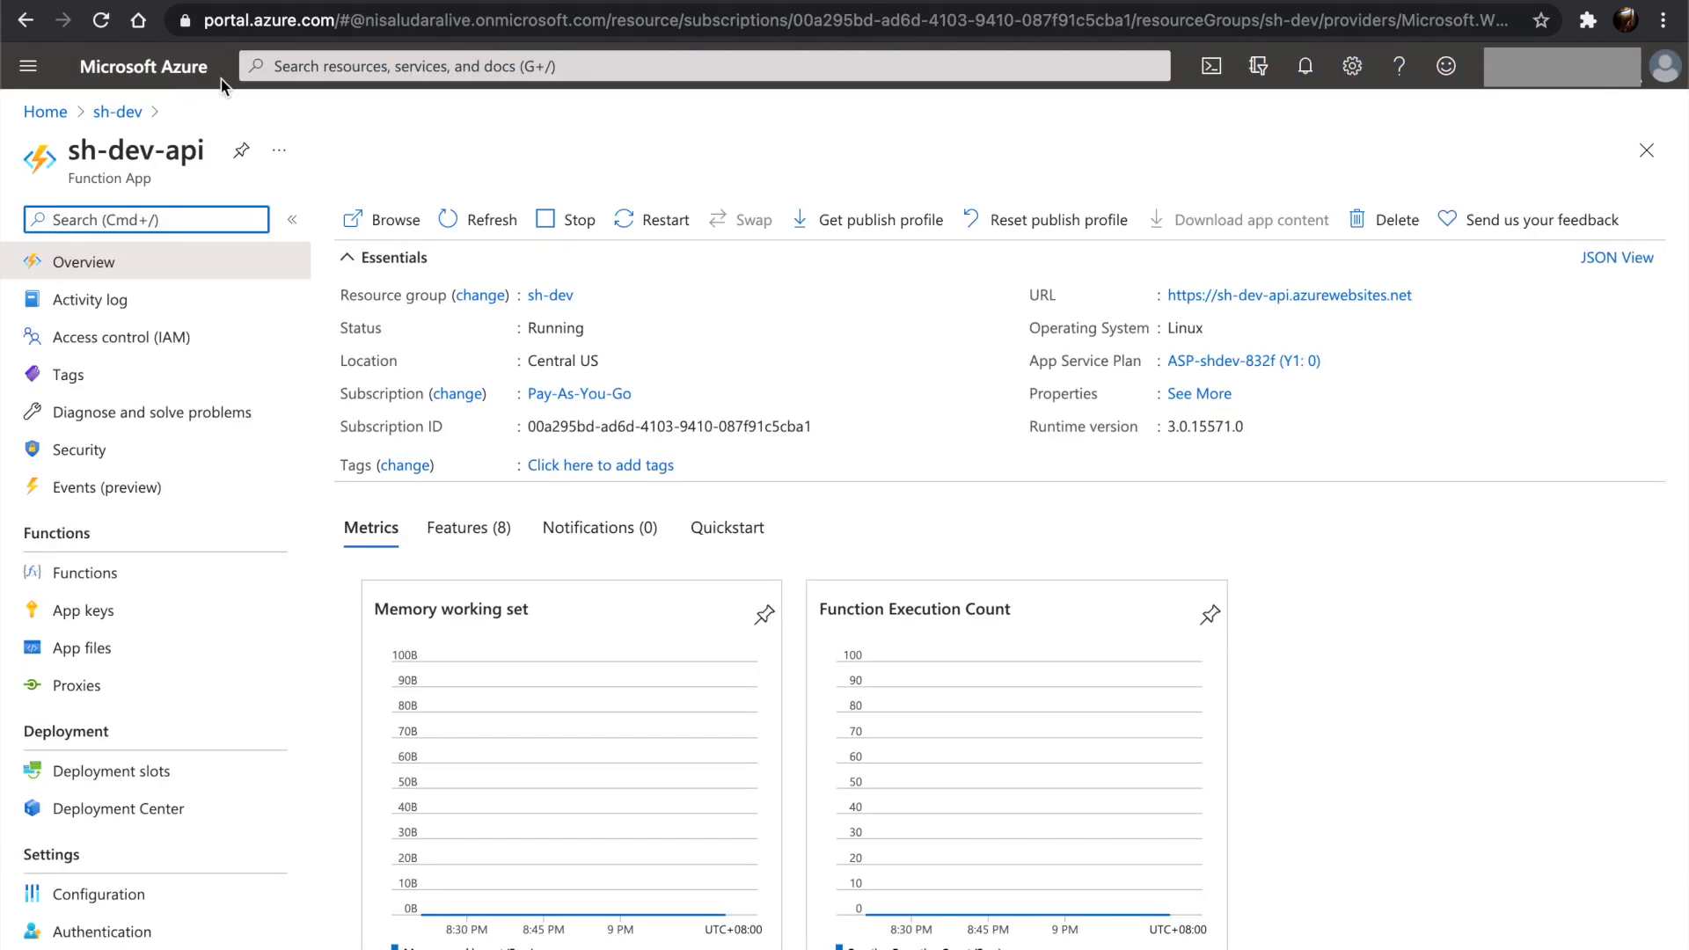
- Copy the static website primary endpoint from the shdevappcodestorage storage account
{"action": "left_click", "coordinate": [123, 107]}
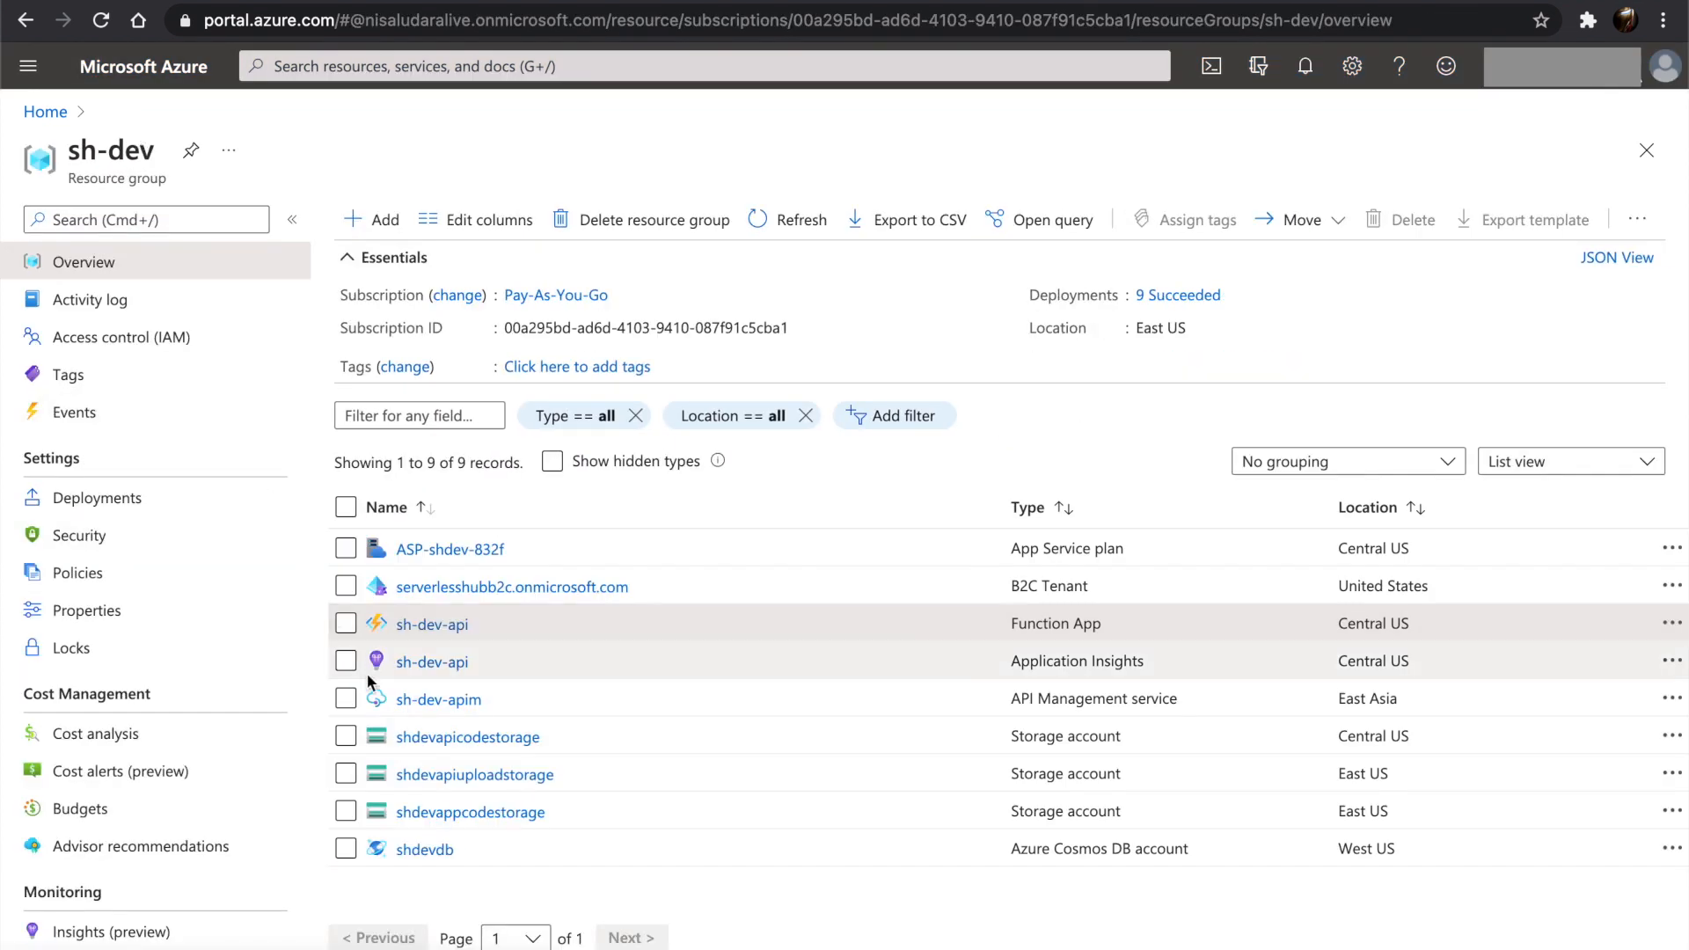
{"action": "left_click", "coordinate": [456, 815]}
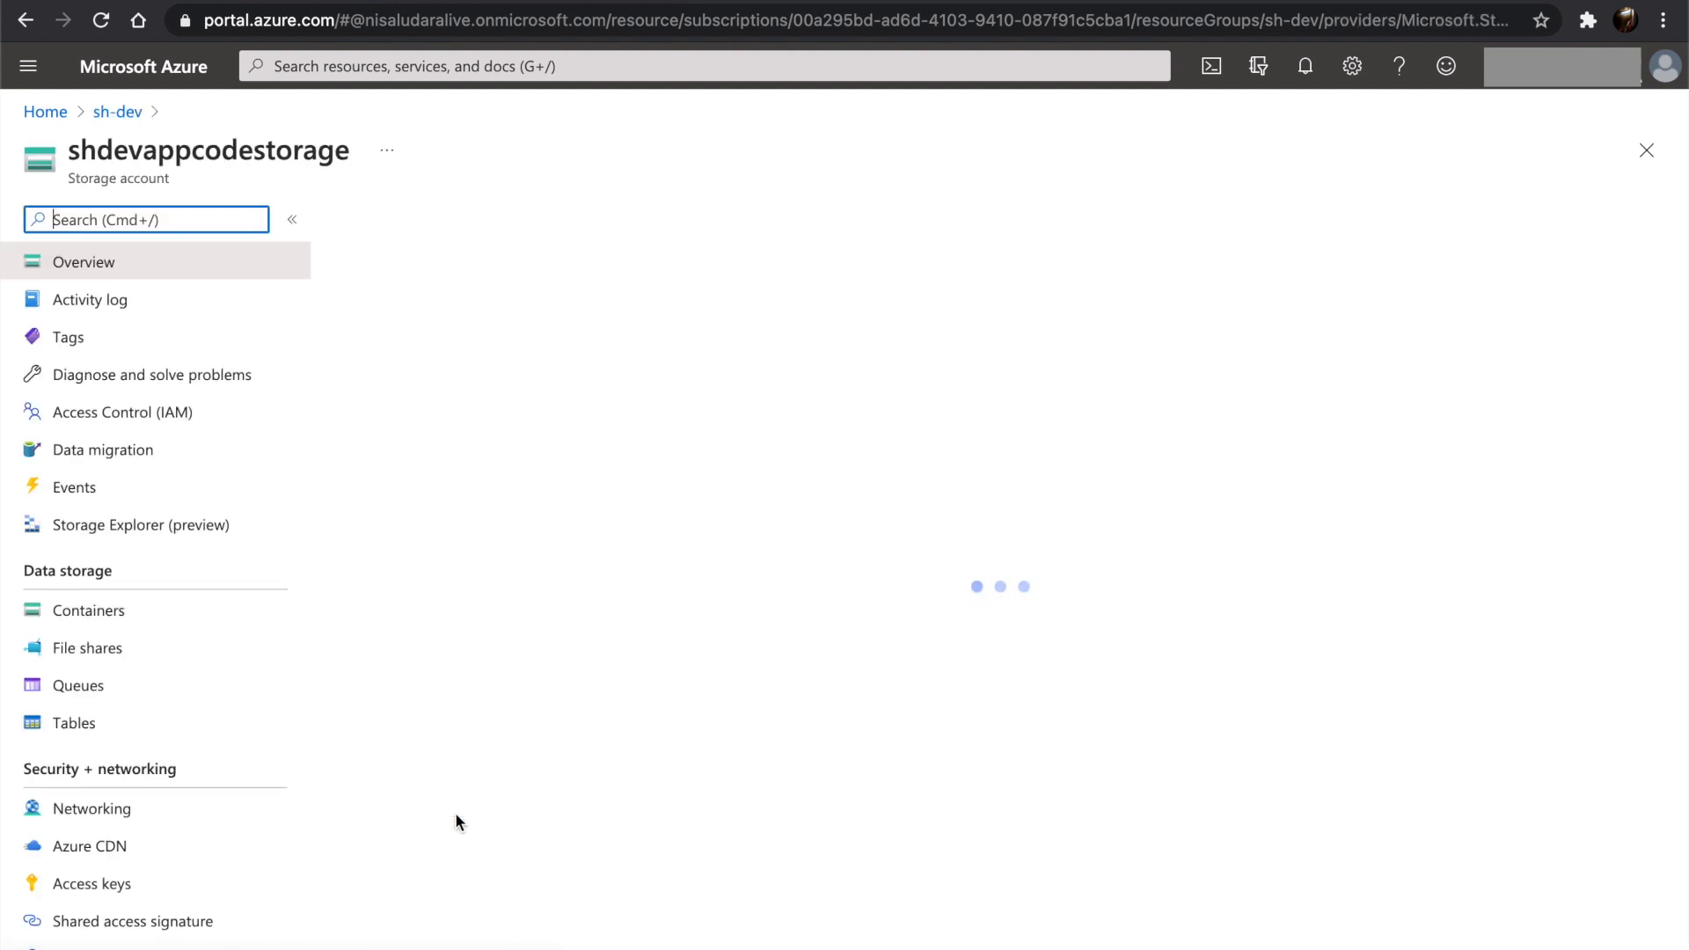
{"action": "scroll", "coordinate": [132, 757], "scroll_direction": "down", "scroll_amount": 5}
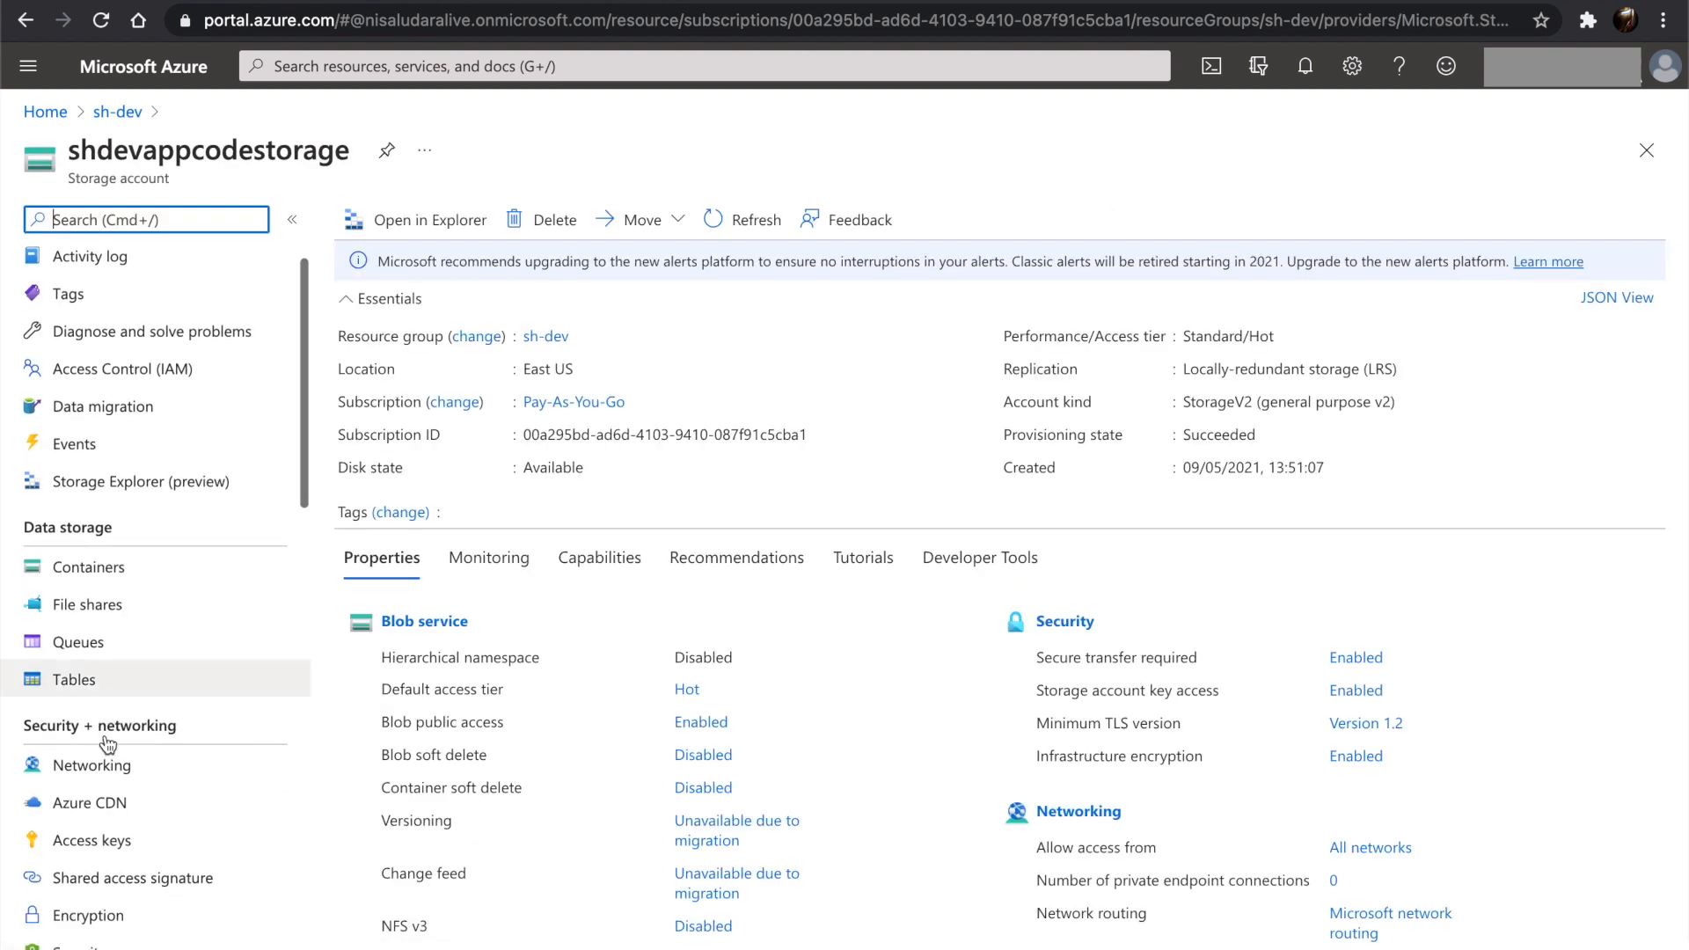
{"action": "scroll", "coordinate": [108, 744], "scroll_direction": "down", "scroll_amount": 2}
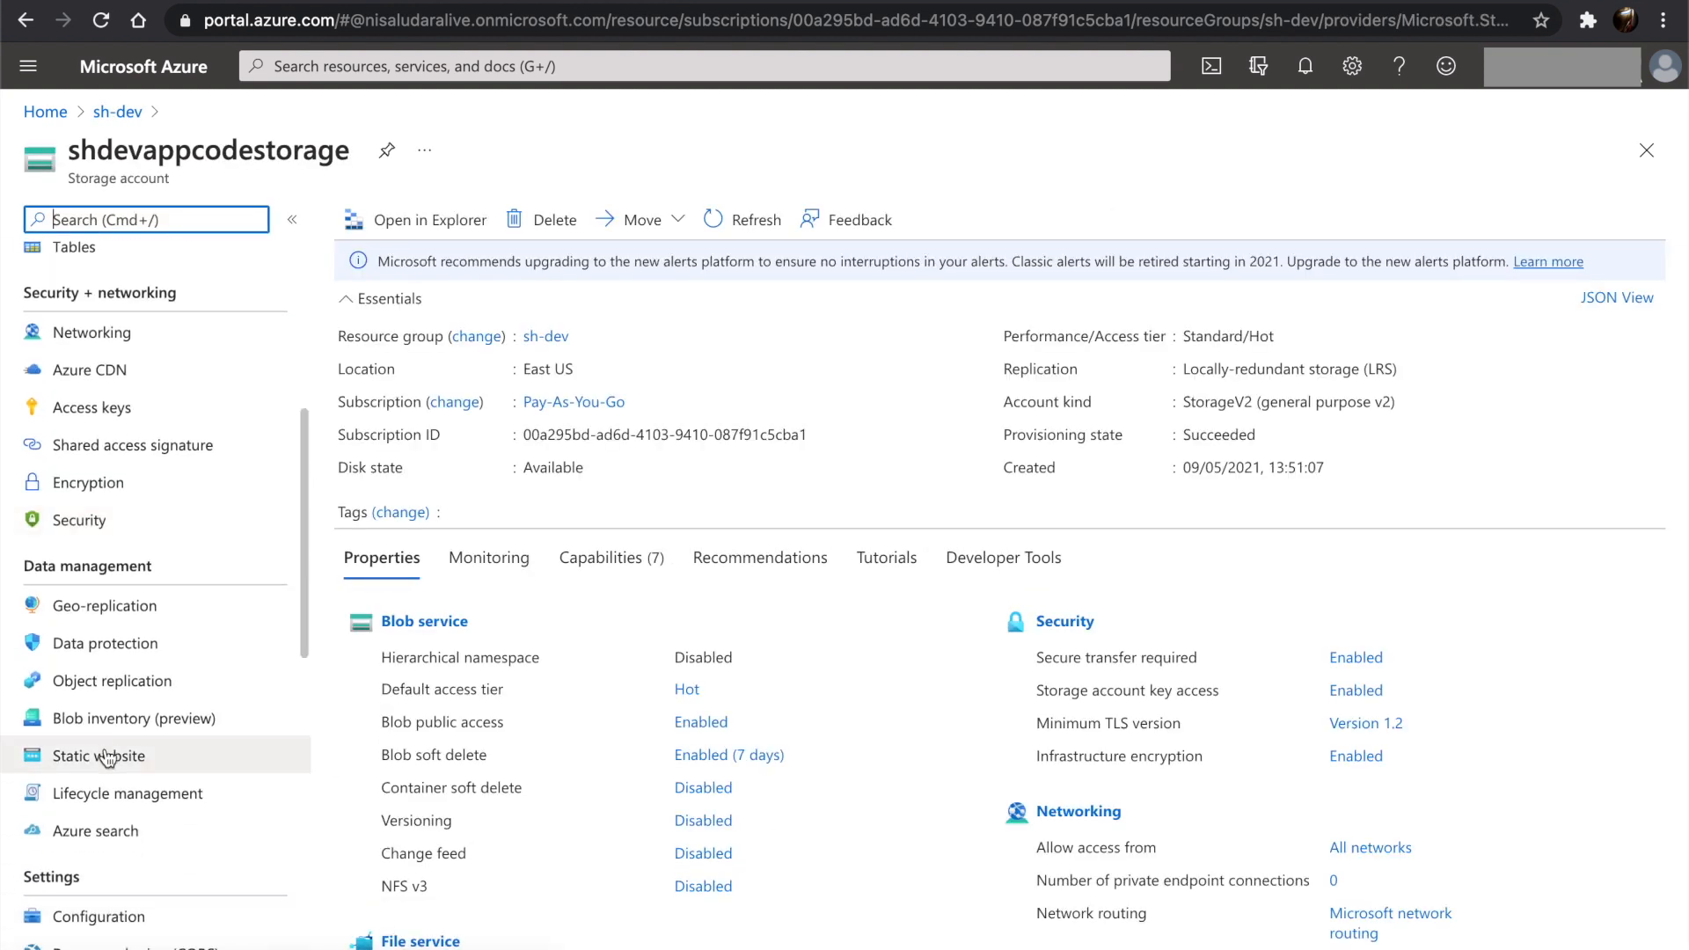
{"action": "left_click", "coordinate": [107, 757]}
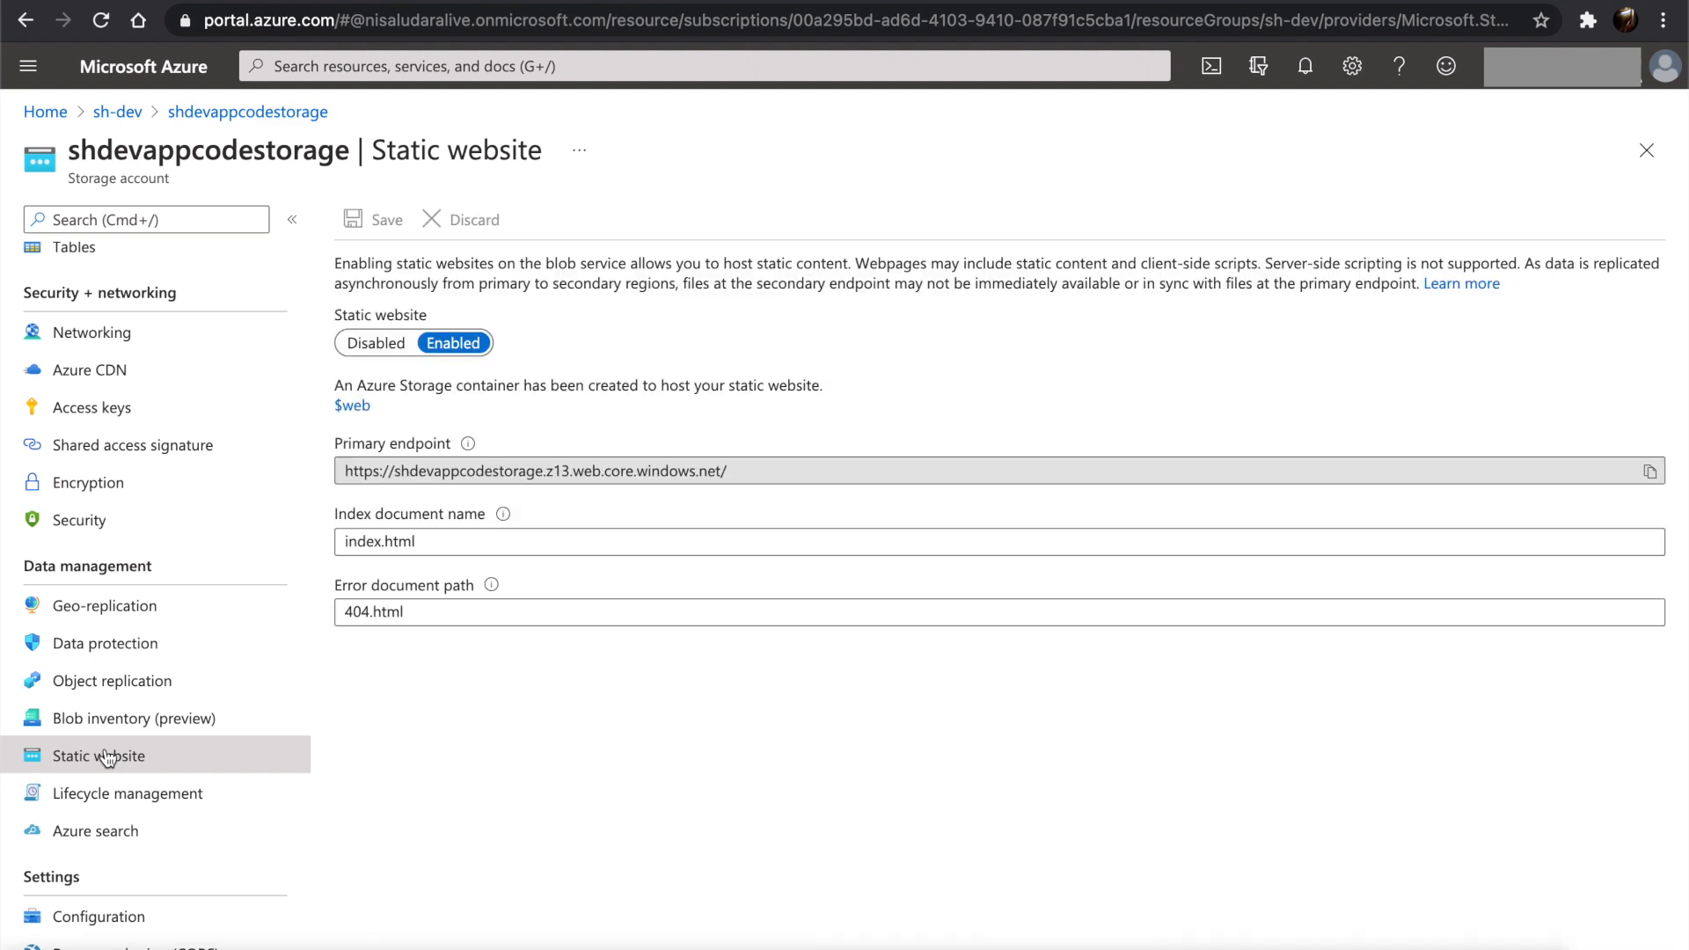
{"action": "left_click", "coordinate": [1651, 473]}
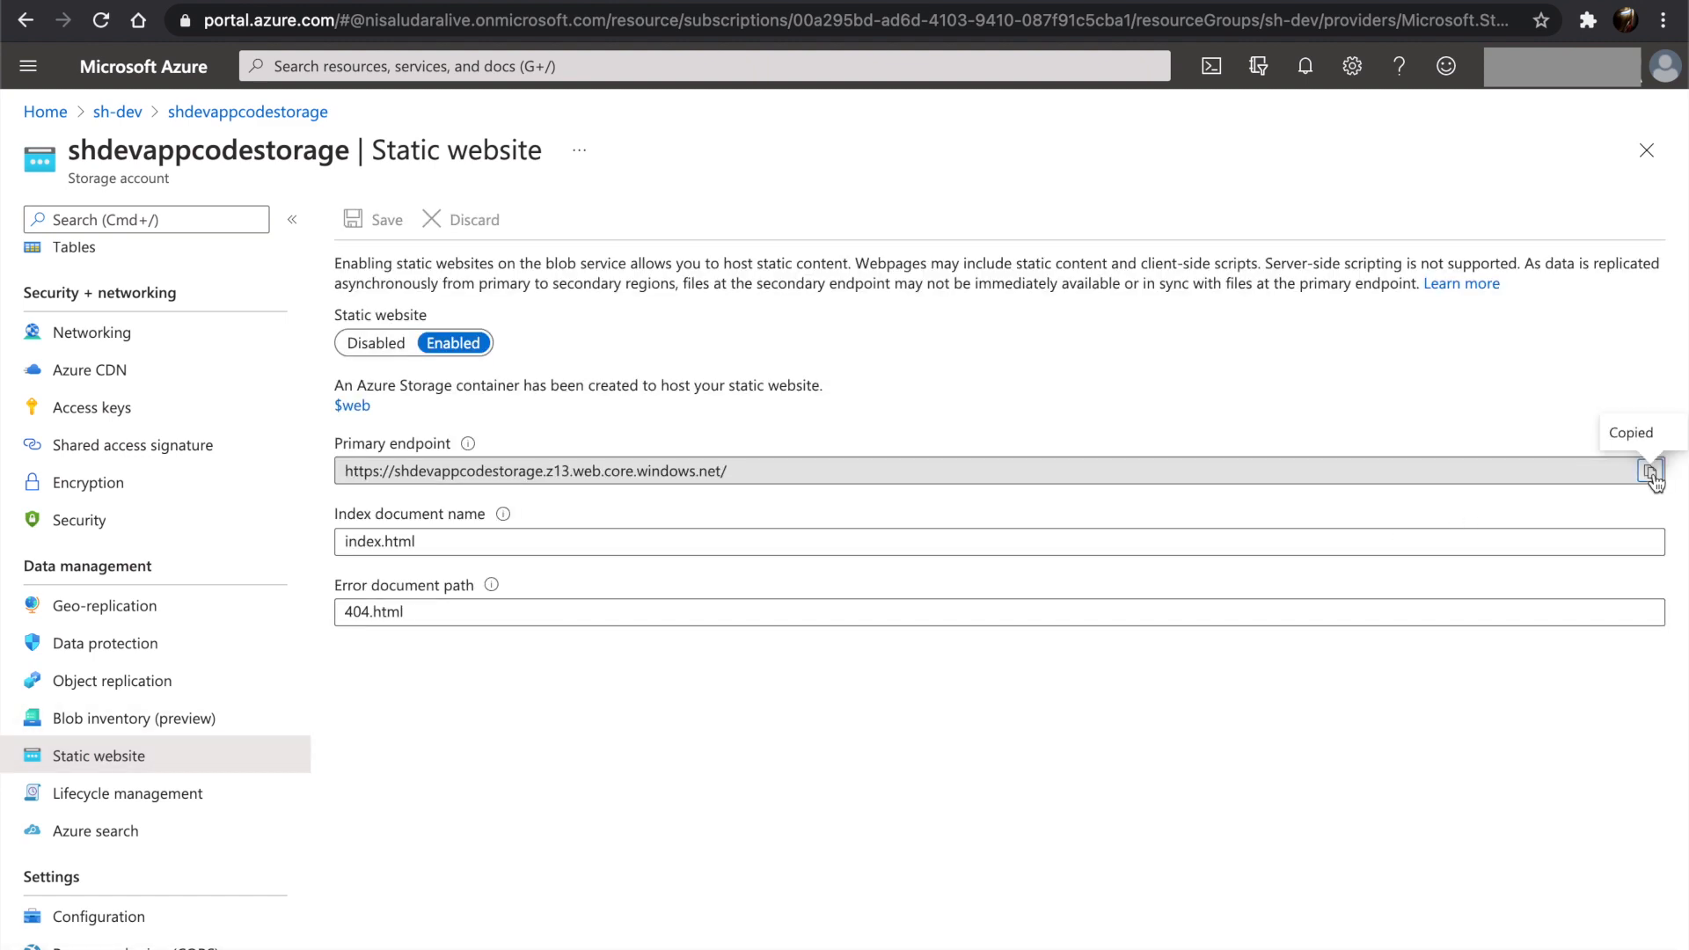
- Paste the endpoint as the SPA redirect URI and register sh-dev-web-app
{"action": "left_click", "coordinate": [238, 9]}
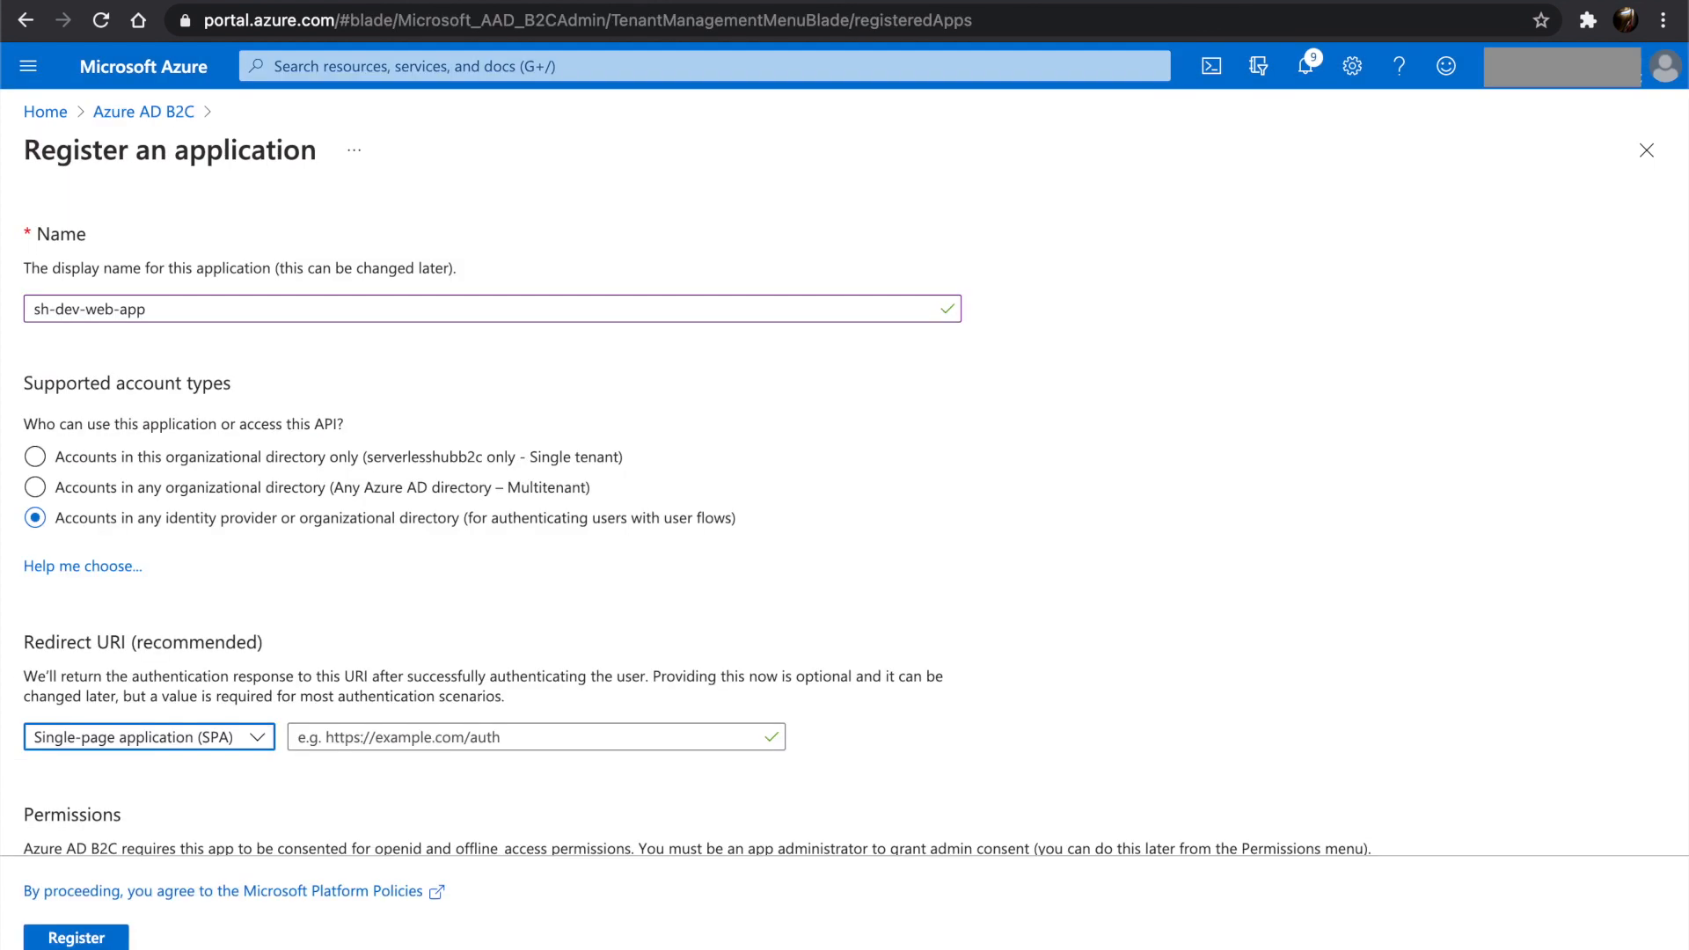
{"action": "left_click", "coordinate": [379, 725]}
{"action": "key", "text": "ctrl+v"}
{"action": "left_click", "coordinate": [57, 940]}
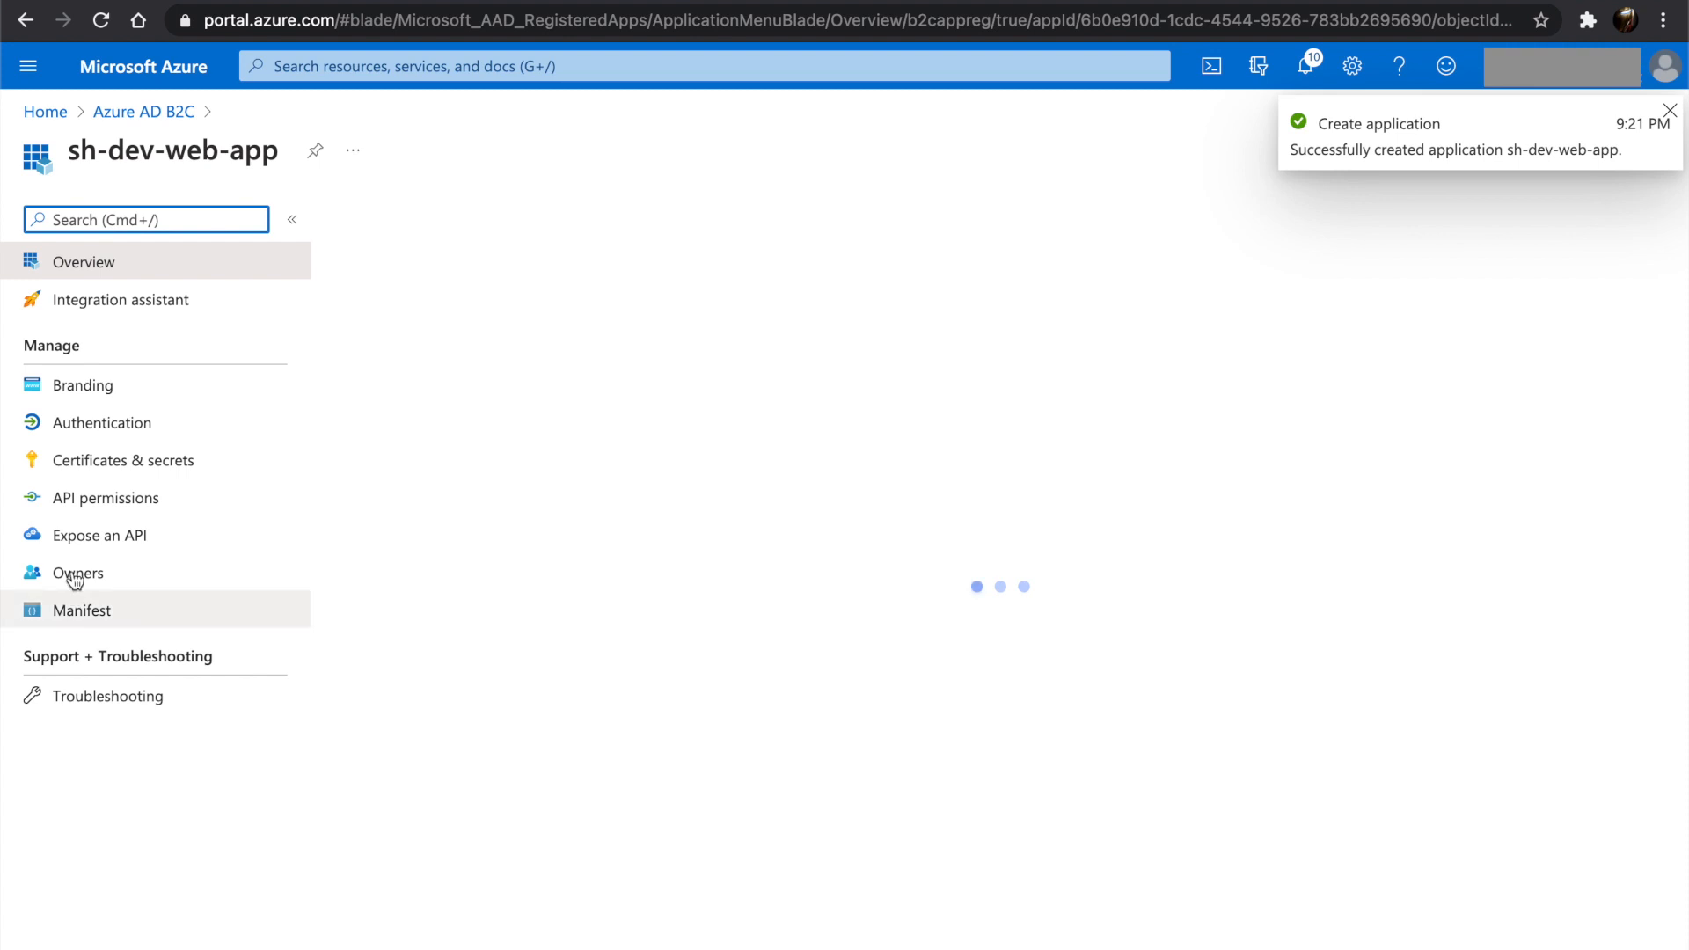
- Add the delegated todo.owner permission from sh-dev-api-app and grant admin consent
{"action": "left_click", "coordinate": [70, 505]}
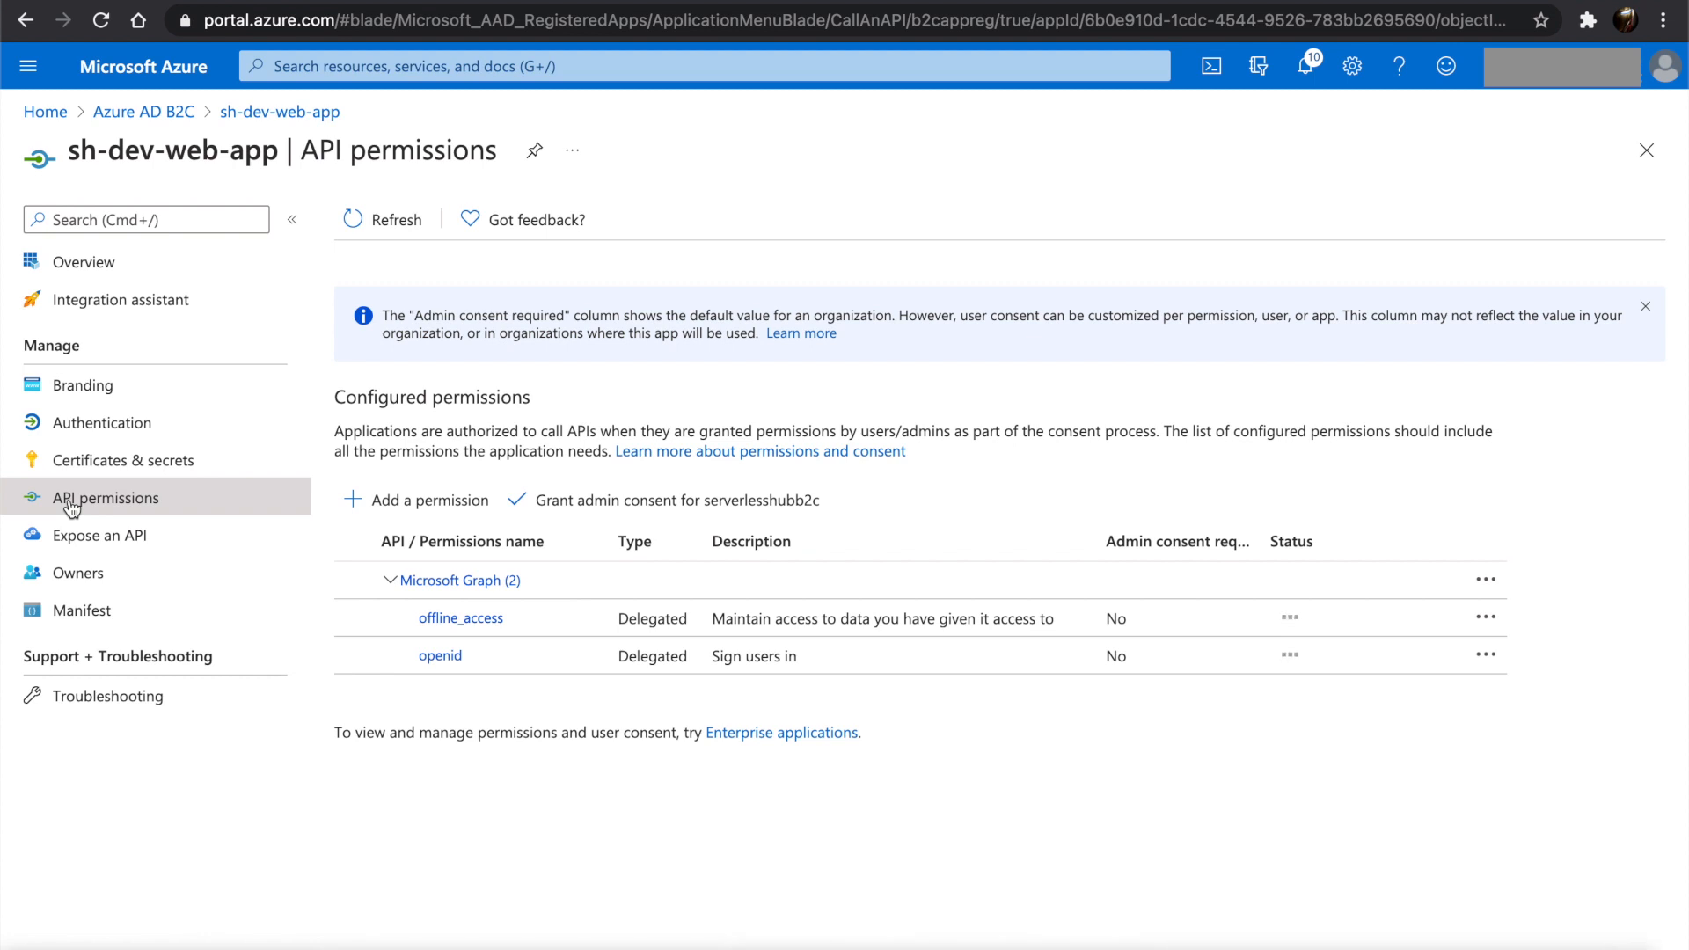
{"action": "left_click", "coordinate": [404, 504]}
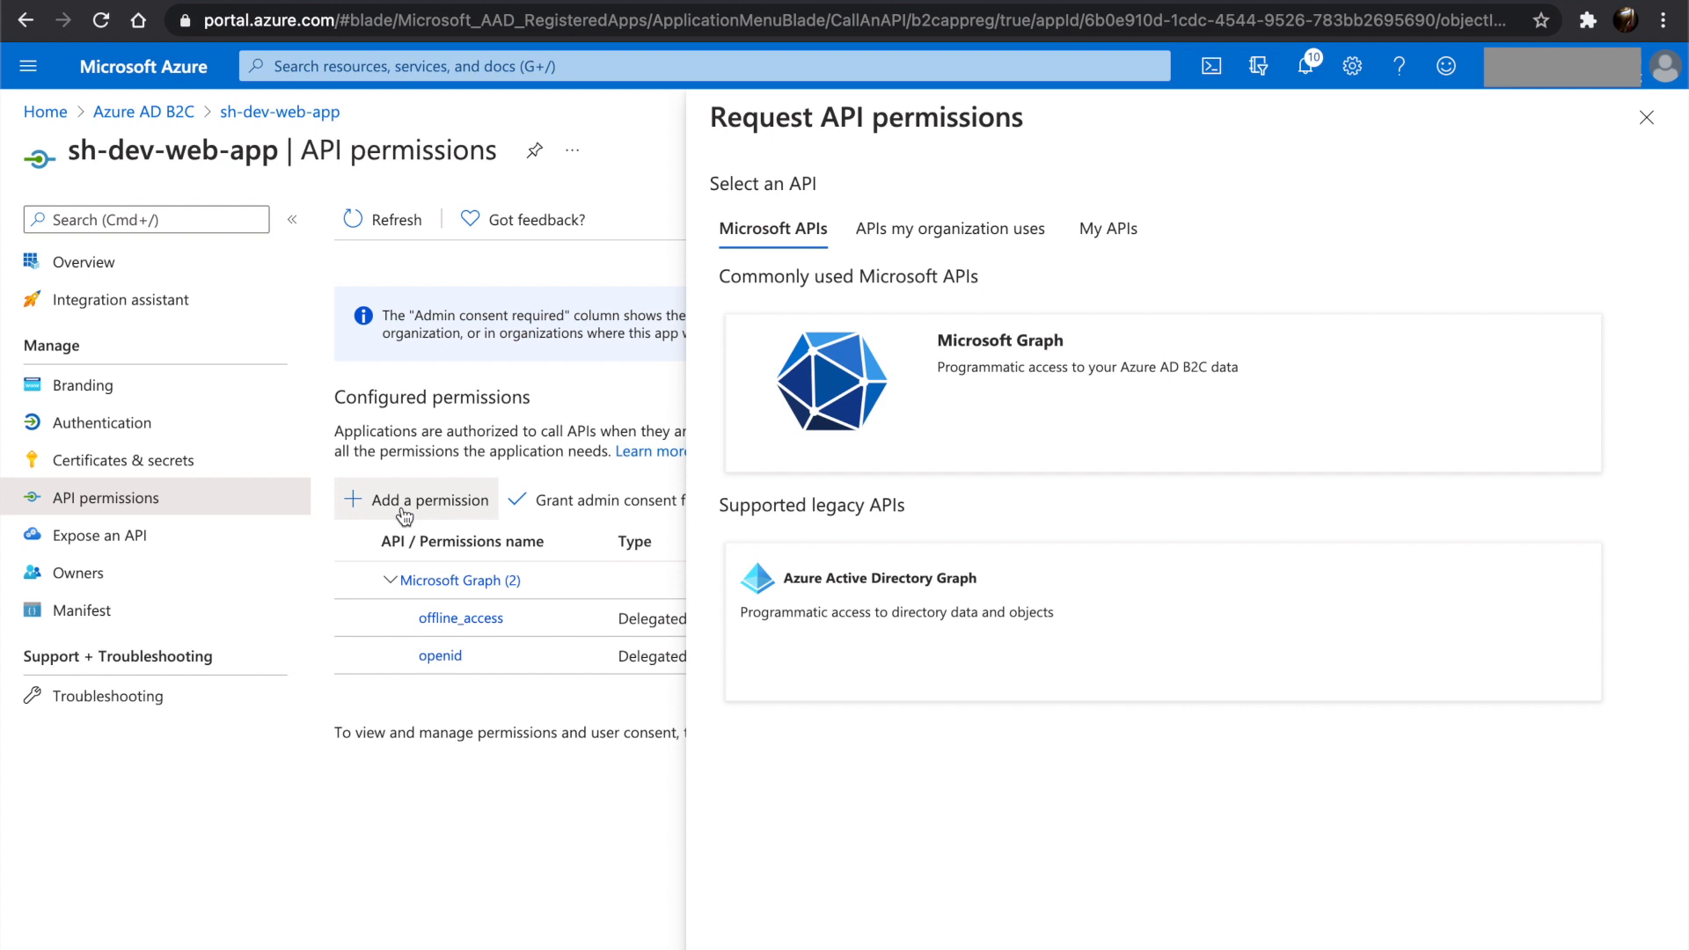
{"action": "left_click", "coordinate": [1131, 234]}
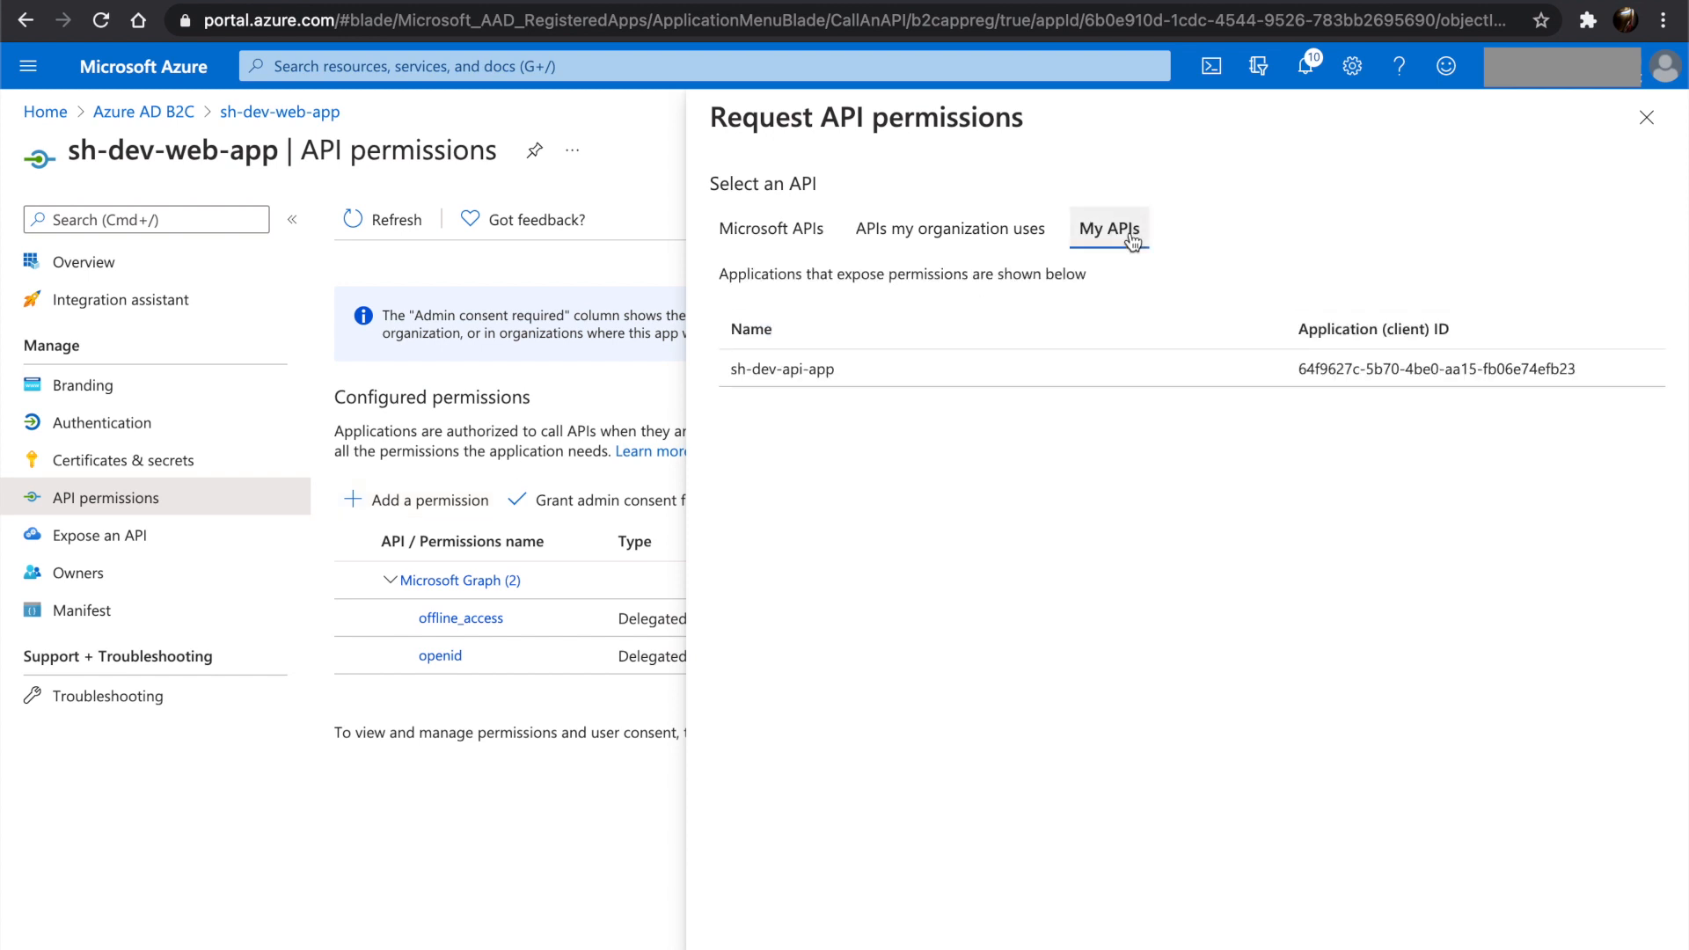
{"action": "left_click", "coordinate": [793, 369]}
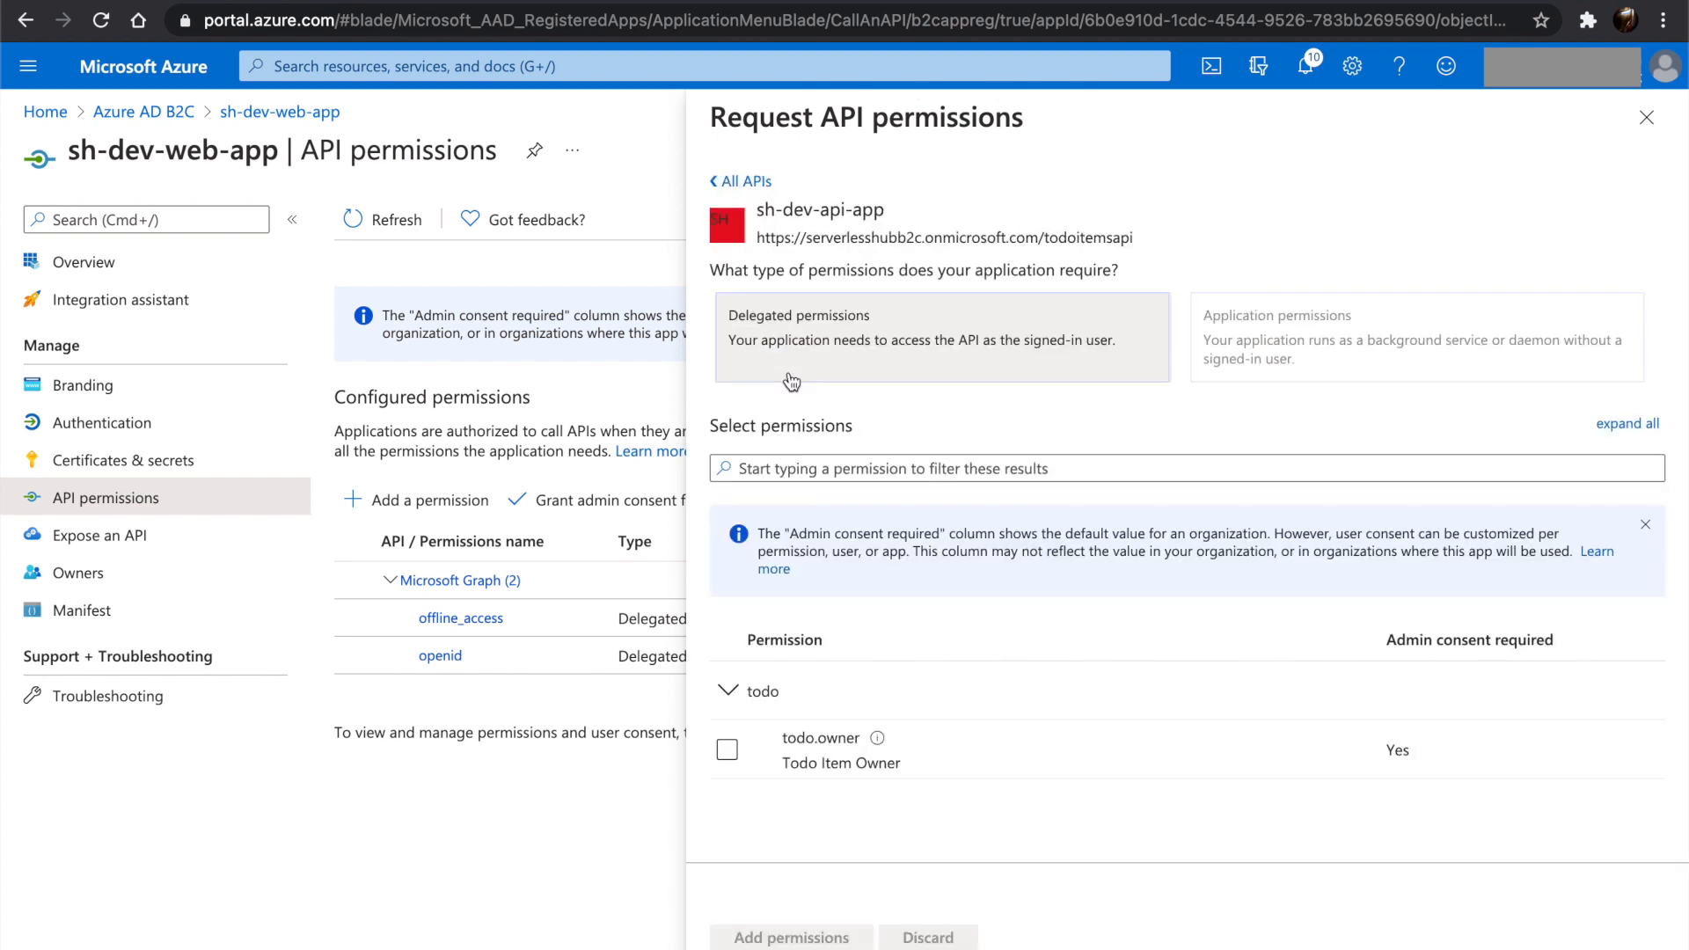
{"action": "left_click", "coordinate": [727, 750]}
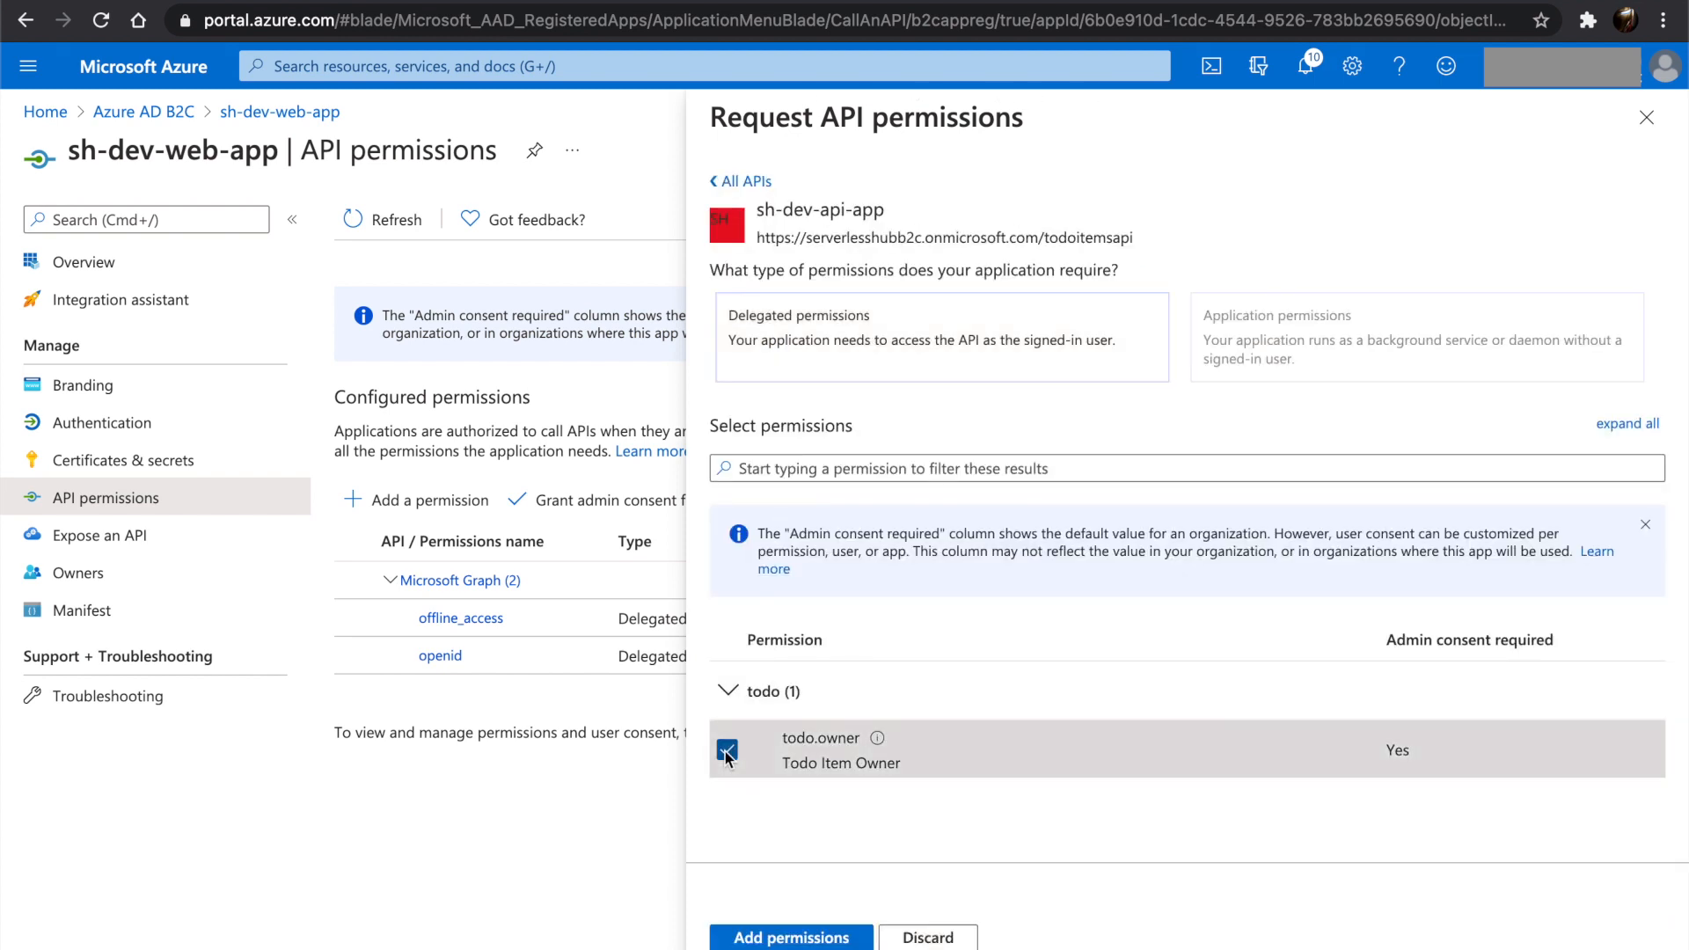
{"action": "left_click", "coordinate": [754, 938]}
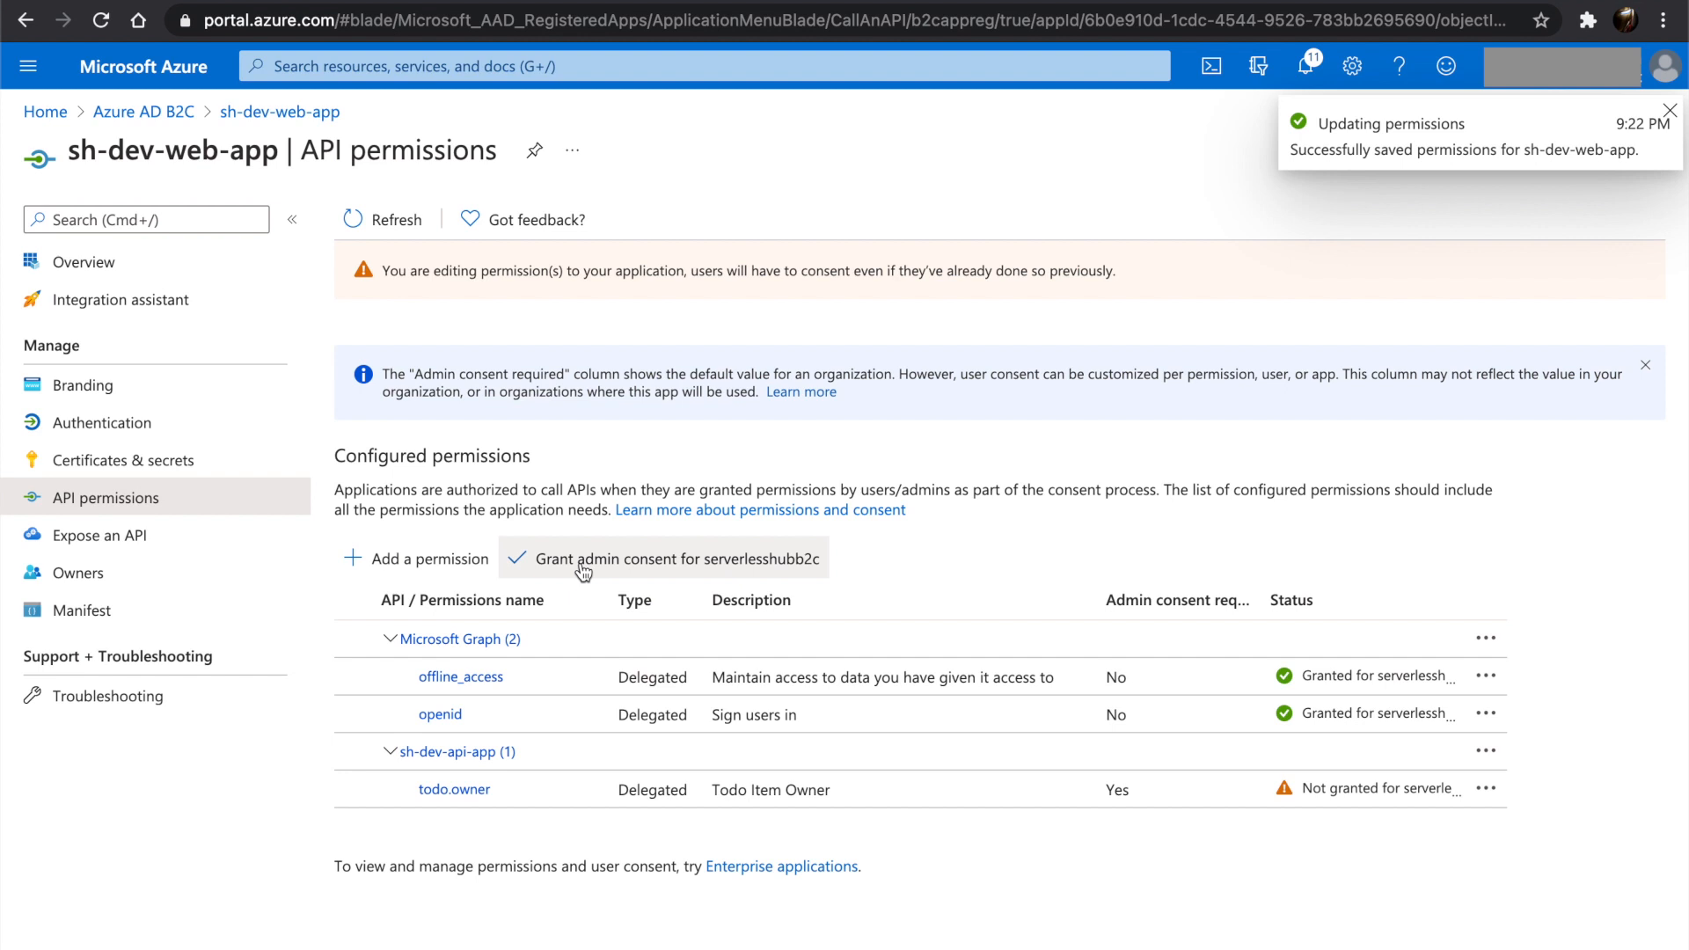
{"action": "left_click", "coordinate": [582, 569]}
{"action": "left_click", "coordinate": [382, 340]}
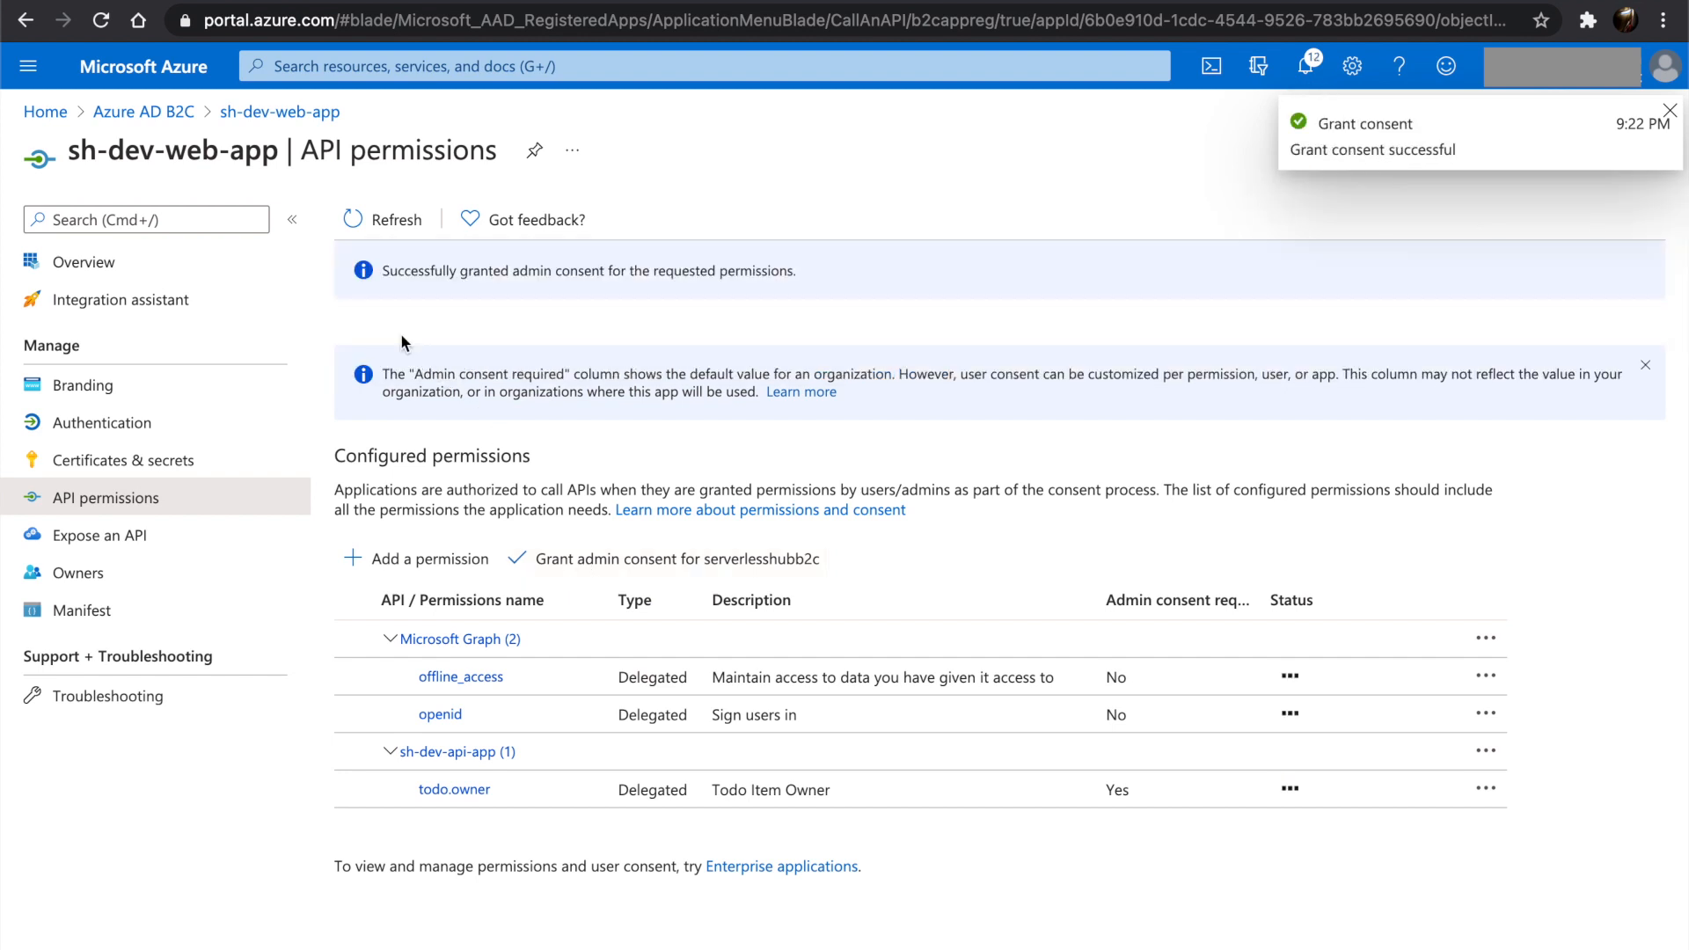
- Evaluate sh-dev-web-app as a single-page app calling APIs, then return to app registrations
{"action": "left_click", "coordinate": [233, 310]}
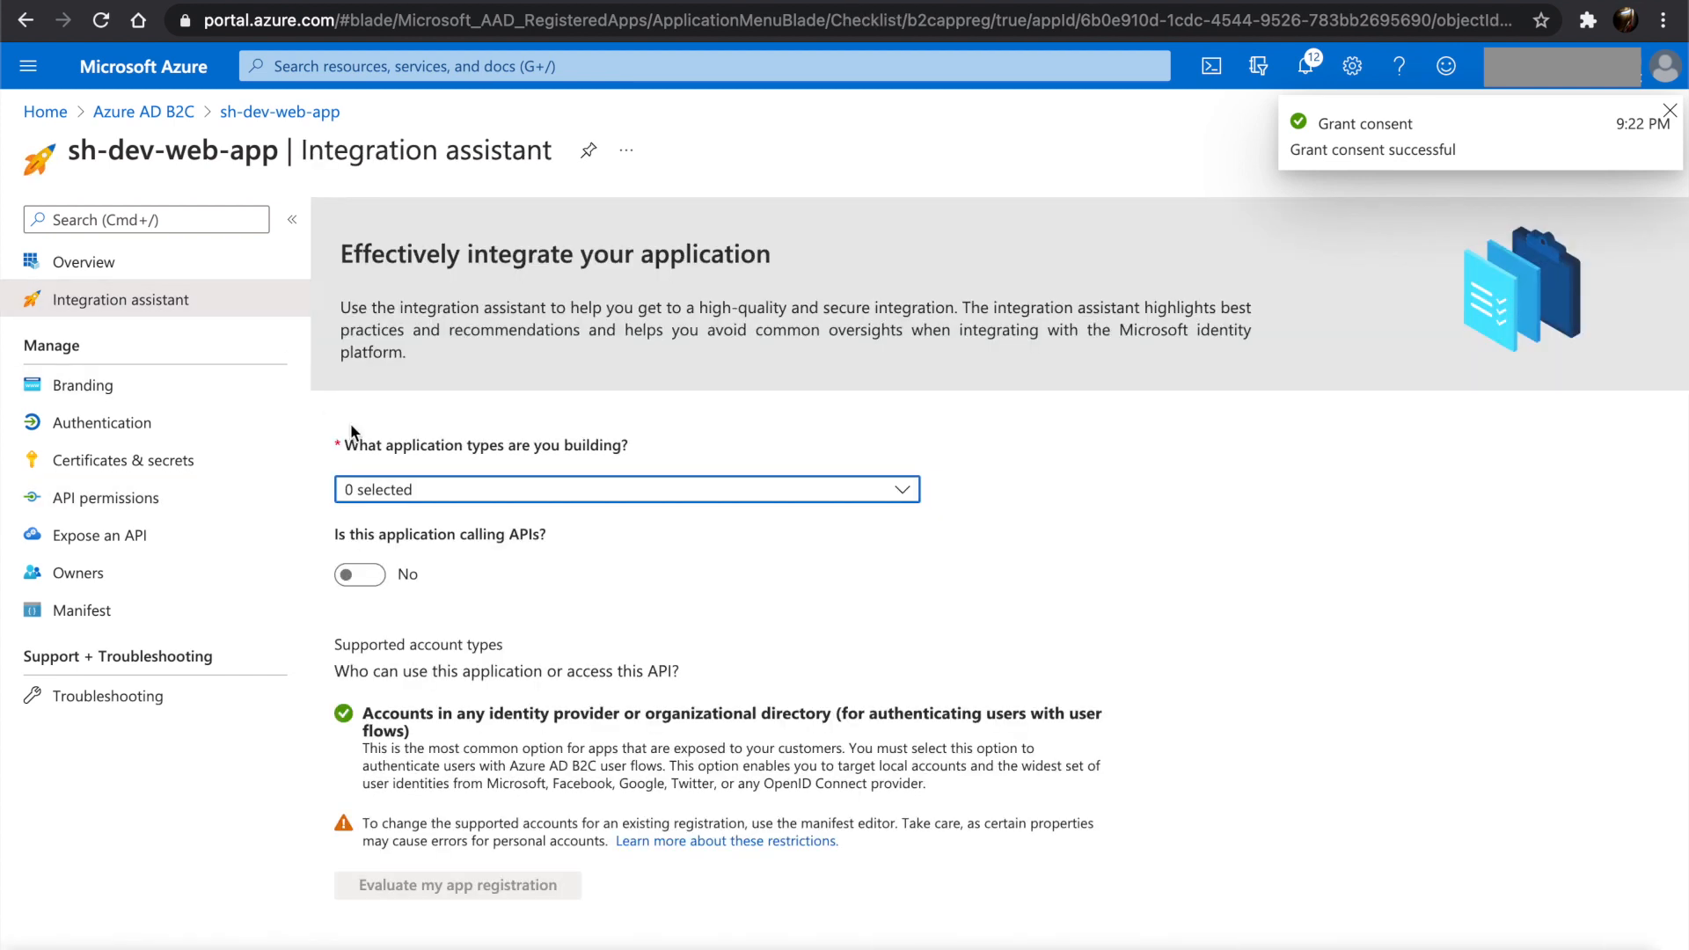
{"action": "left_click", "coordinate": [419, 500]}
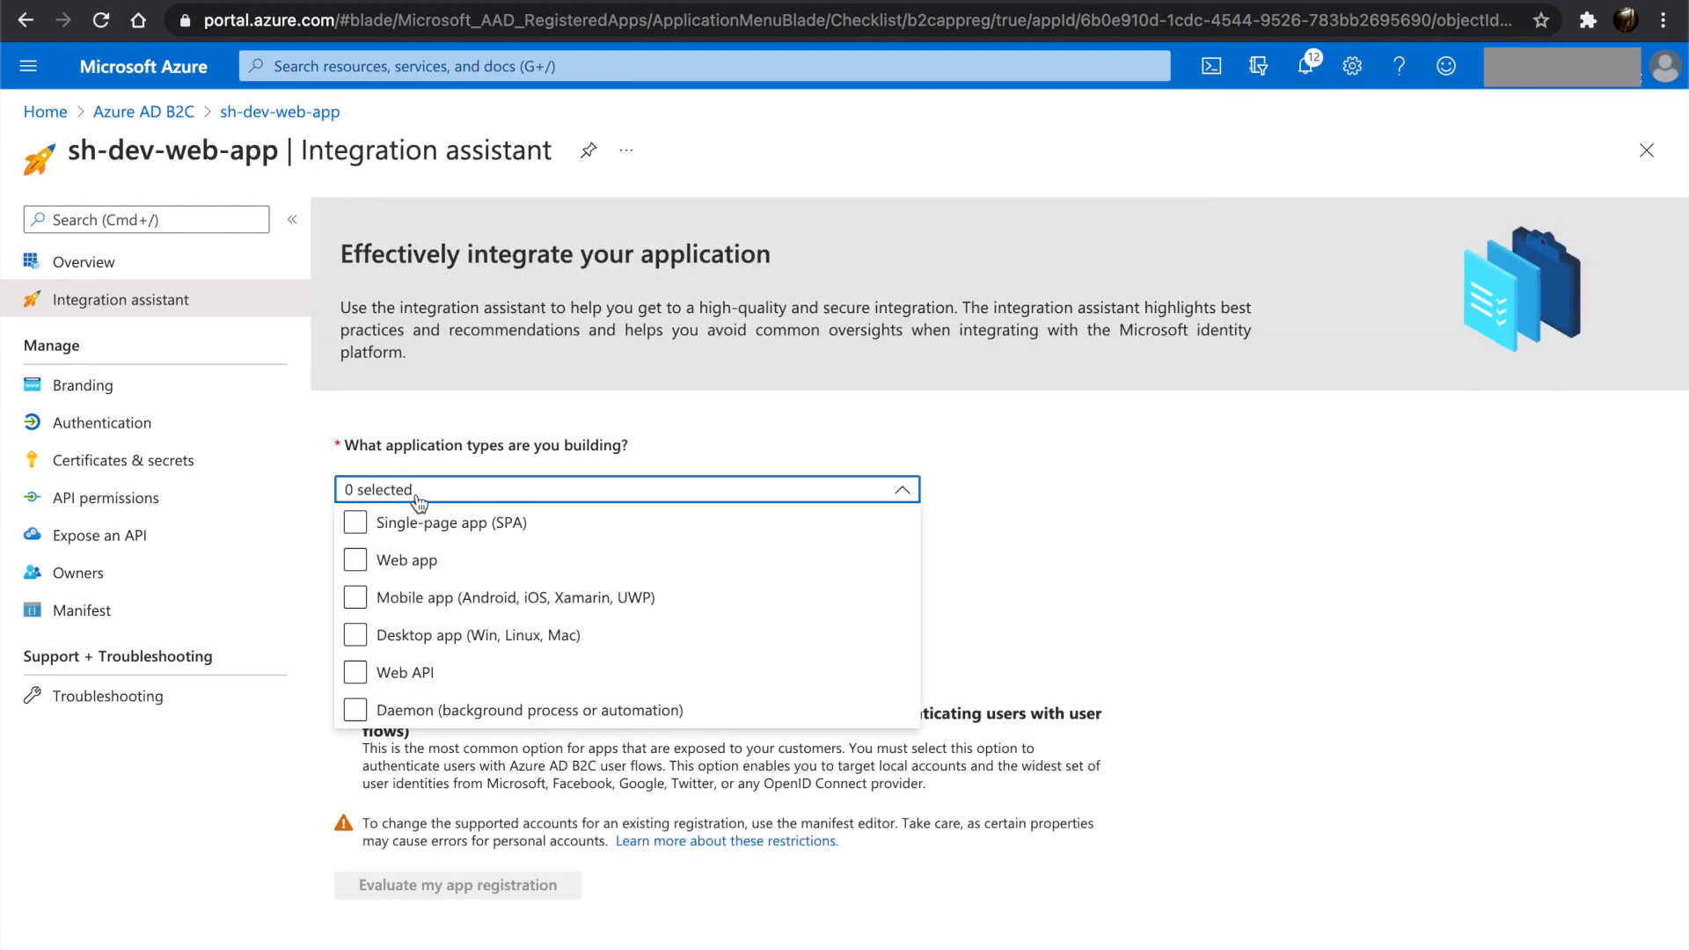
{"action": "left_click", "coordinate": [355, 523]}
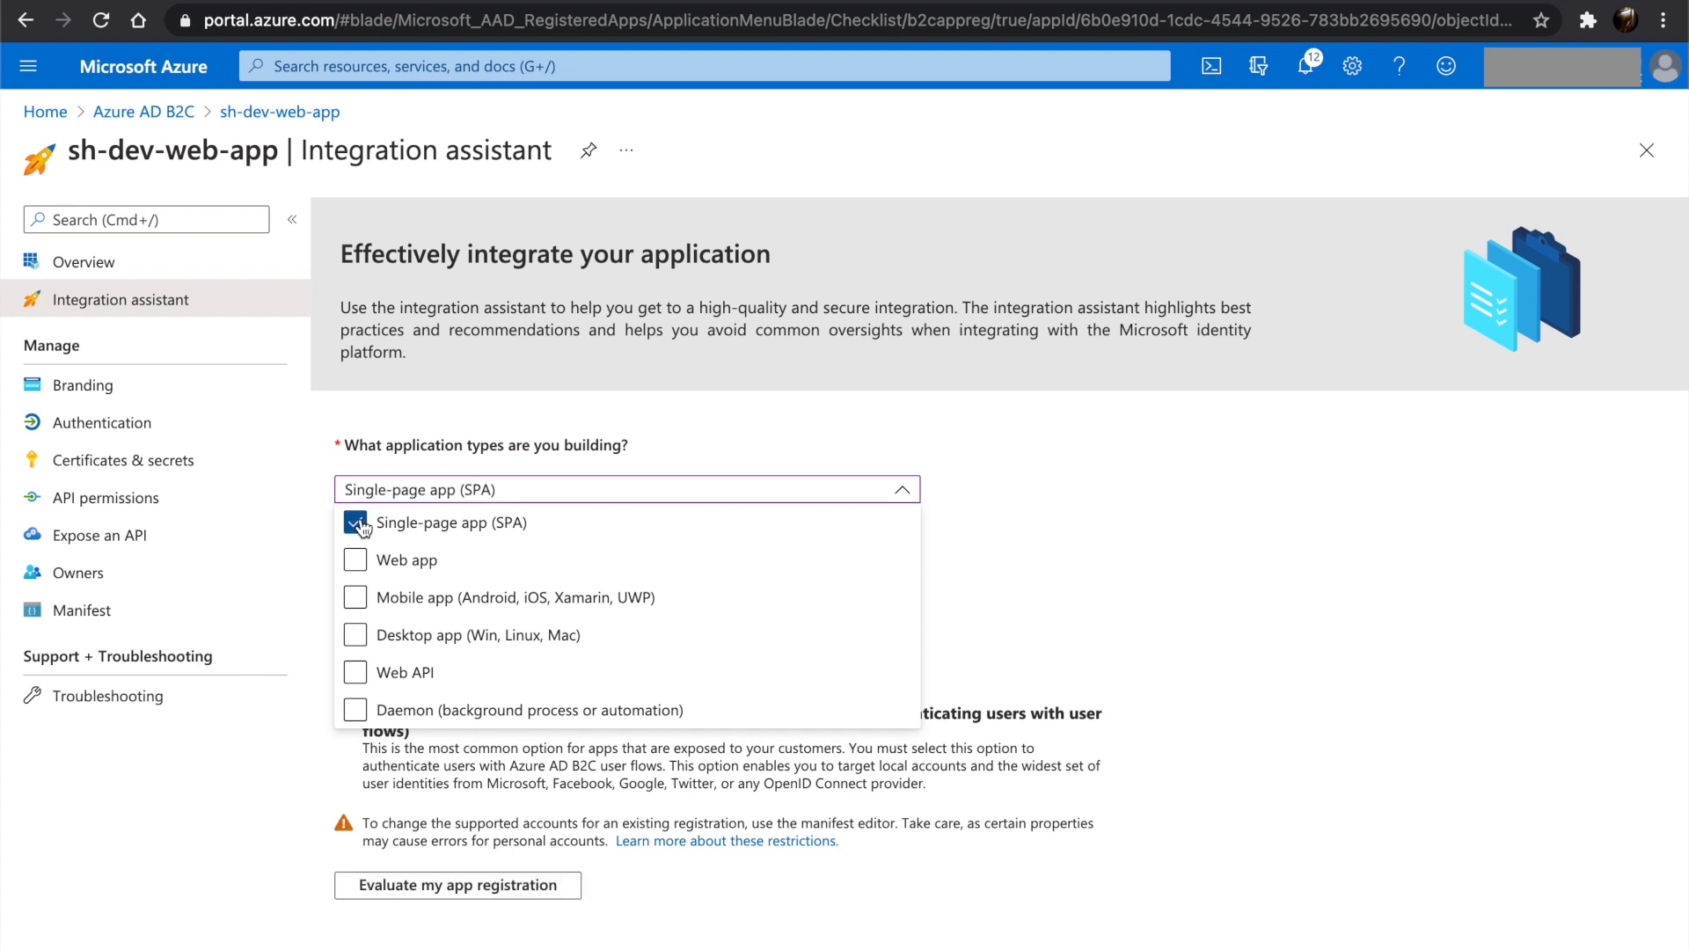
{"action": "left_click", "coordinate": [320, 628]}
{"action": "left_click", "coordinate": [369, 580]}
{"action": "left_click", "coordinate": [393, 887]}
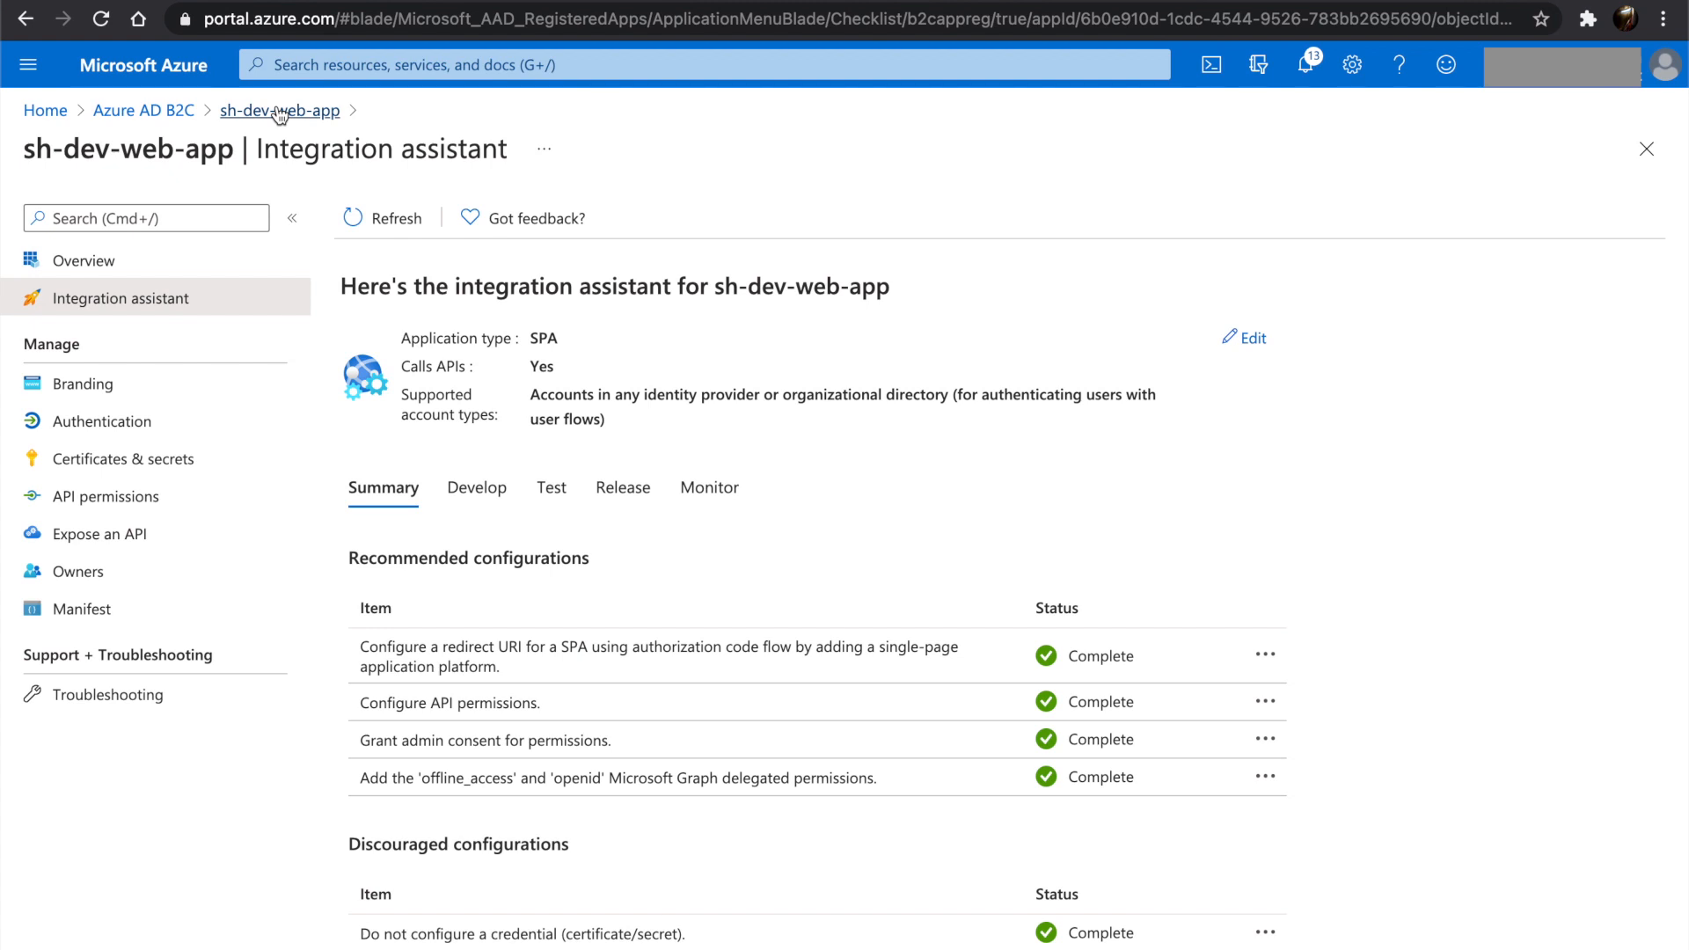
{"action": "left_click", "coordinate": [169, 112]}
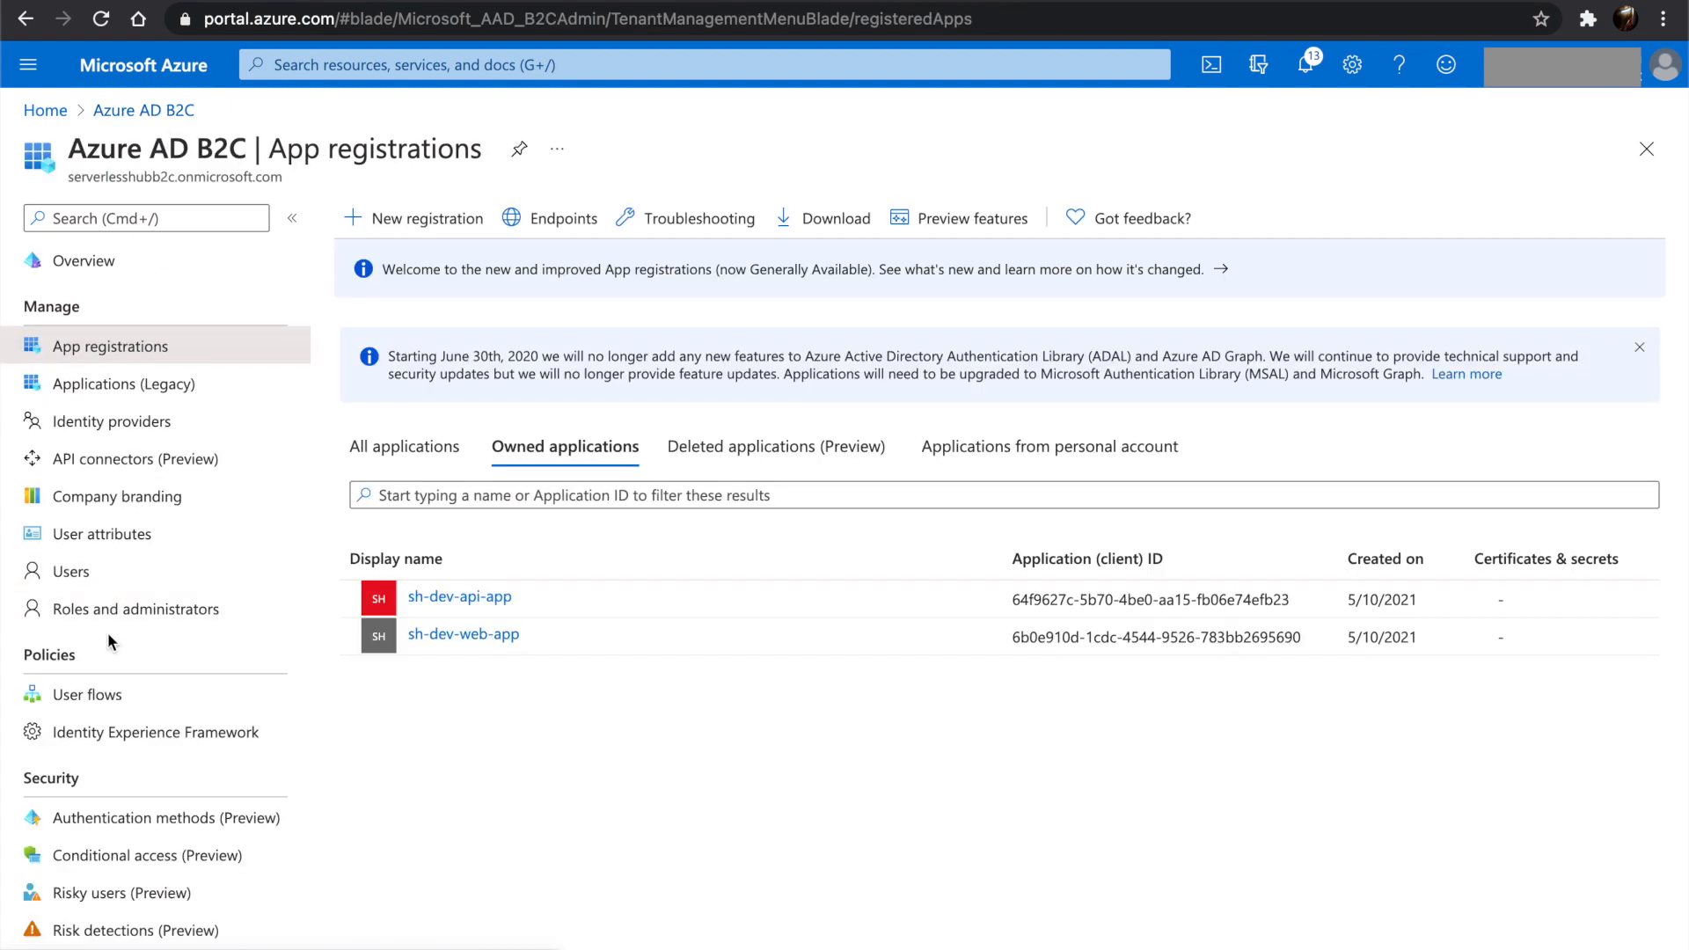
- Start a new sign-up and sign-in user flow named sh-dev
{"action": "left_click", "coordinate": [106, 694]}
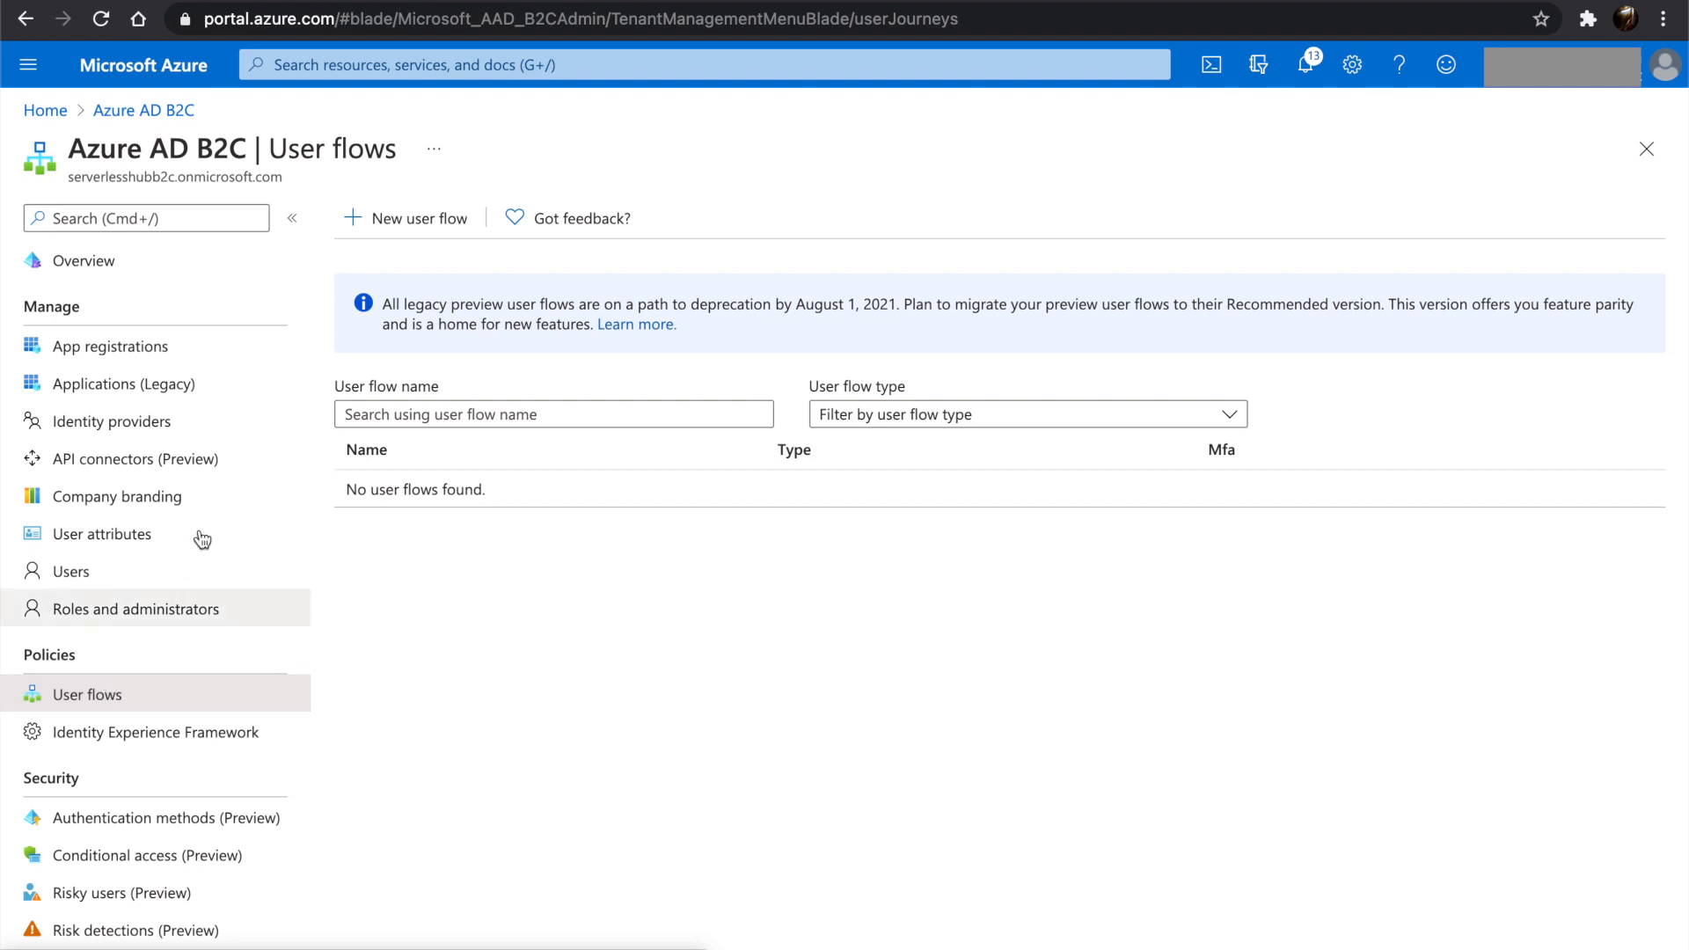
{"action": "left_click", "coordinate": [409, 218]}
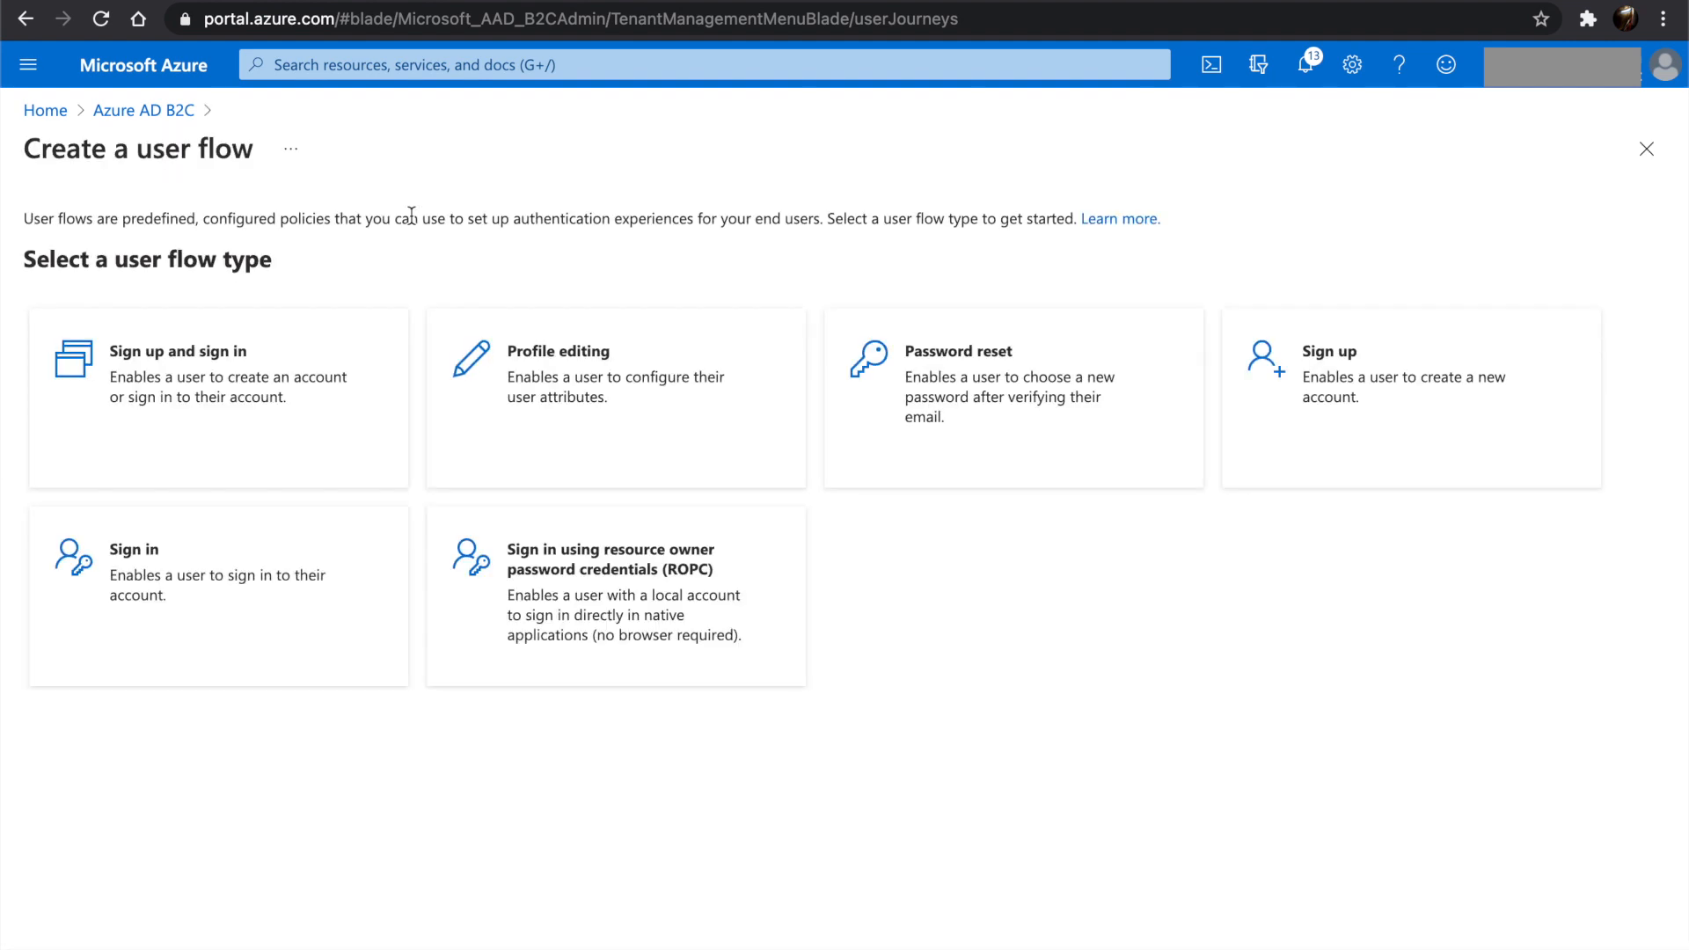
{"action": "left_click", "coordinate": [258, 423]}
{"action": "scroll", "coordinate": [258, 423], "scroll_direction": "down", "scroll_amount": 1}
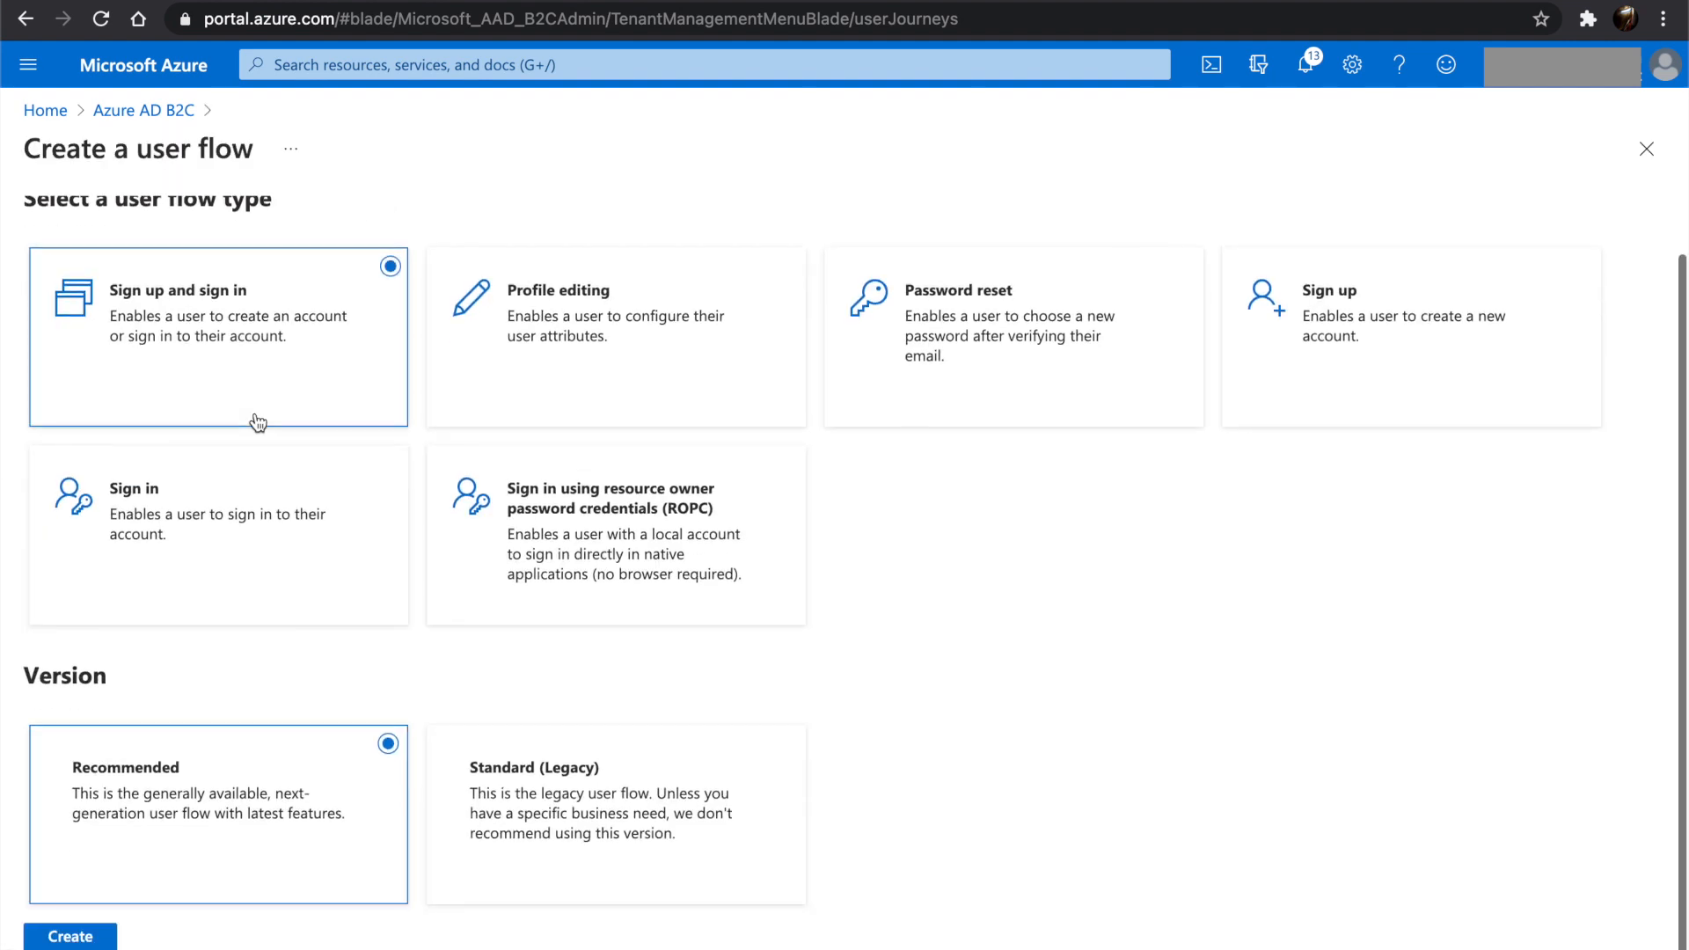
{"action": "left_click", "coordinate": [74, 937]}
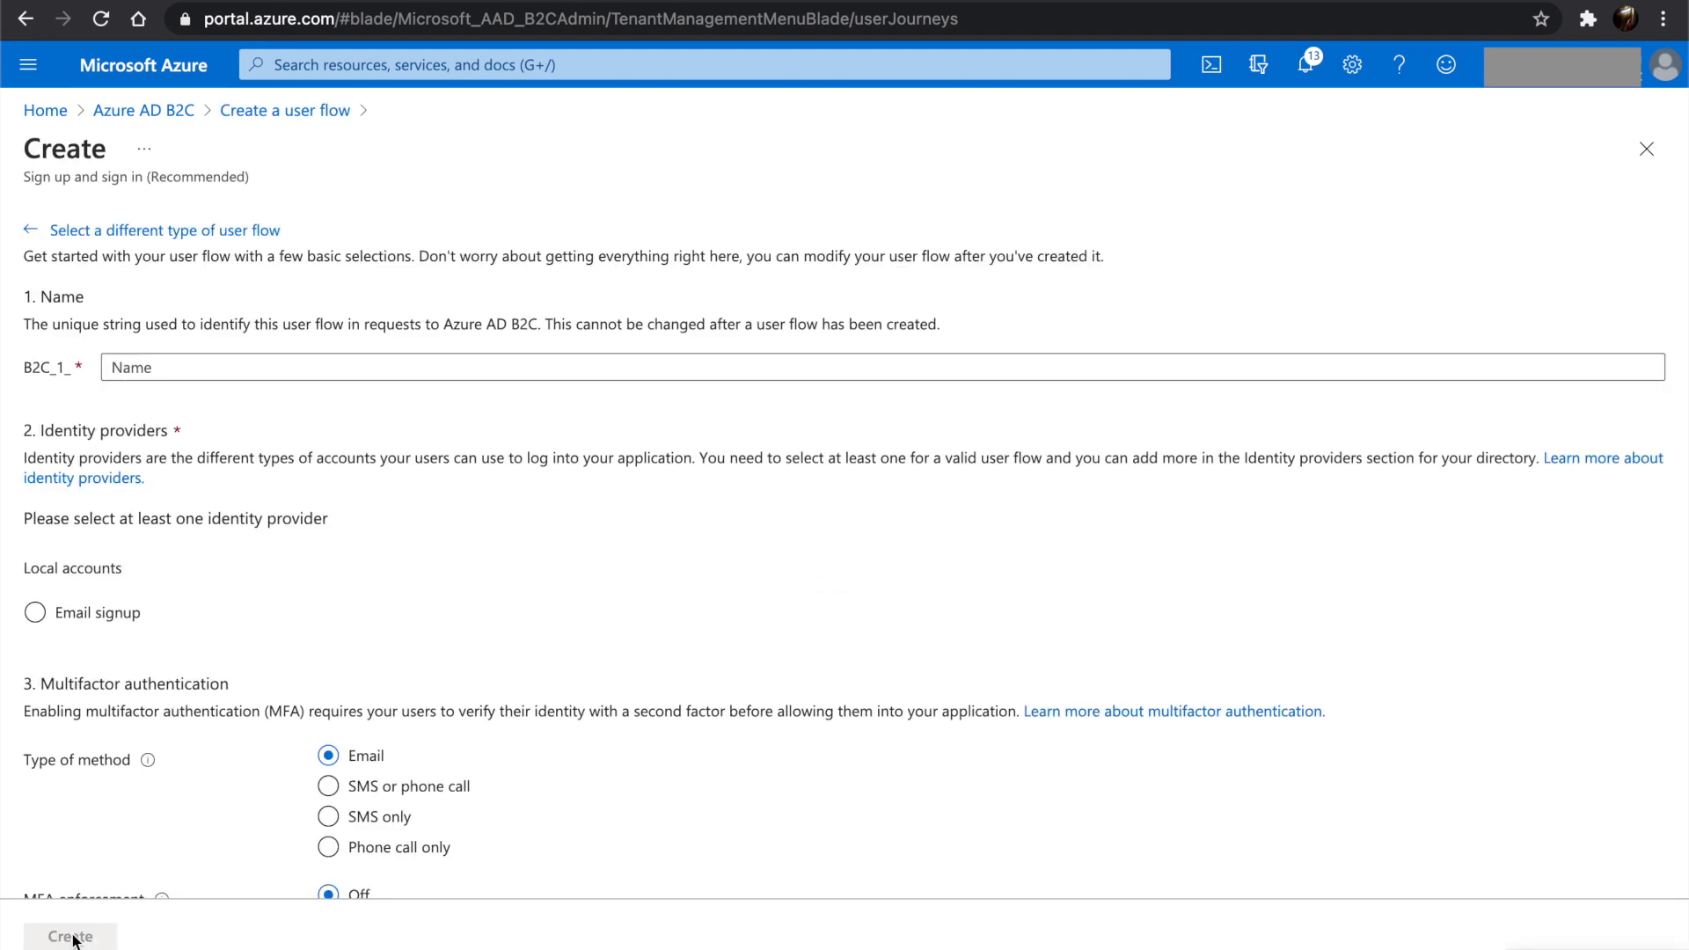
{"action": "left_click", "coordinate": [263, 378]}
{"action": "type", "text": "sh-dev"}
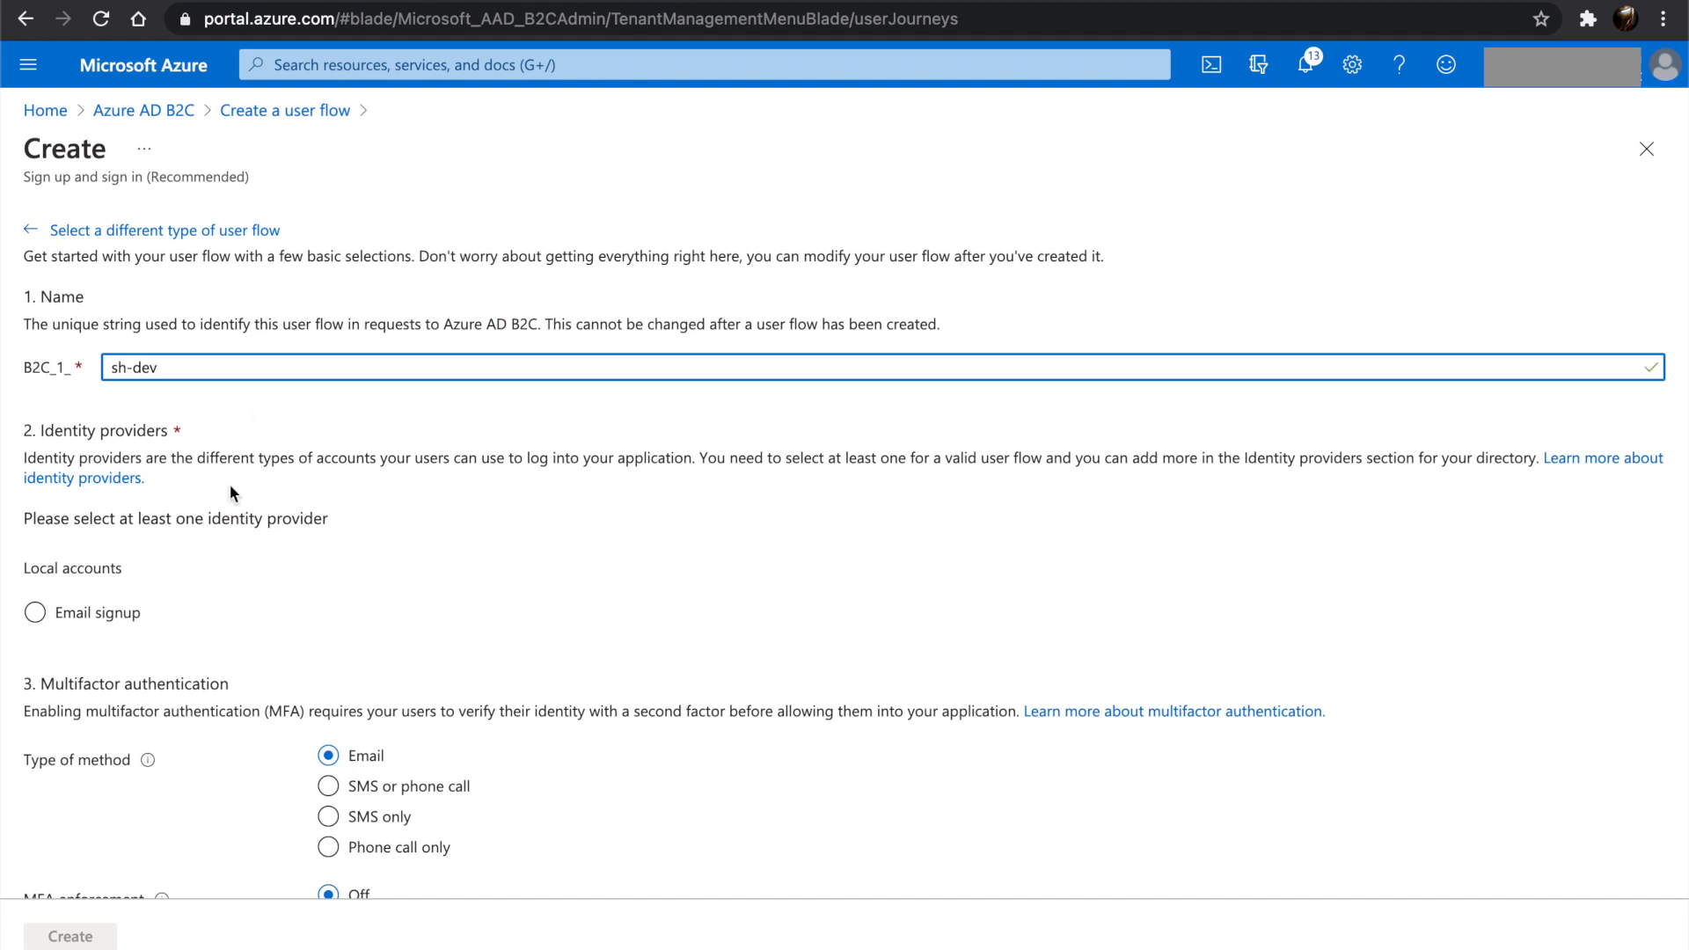
- Enable email signup, collect given name, surname and email, return name claims, and create it
{"action": "left_click", "coordinate": [98, 622]}
{"action": "scroll", "coordinate": [100, 626], "scroll_direction": "down", "scroll_amount": 7}
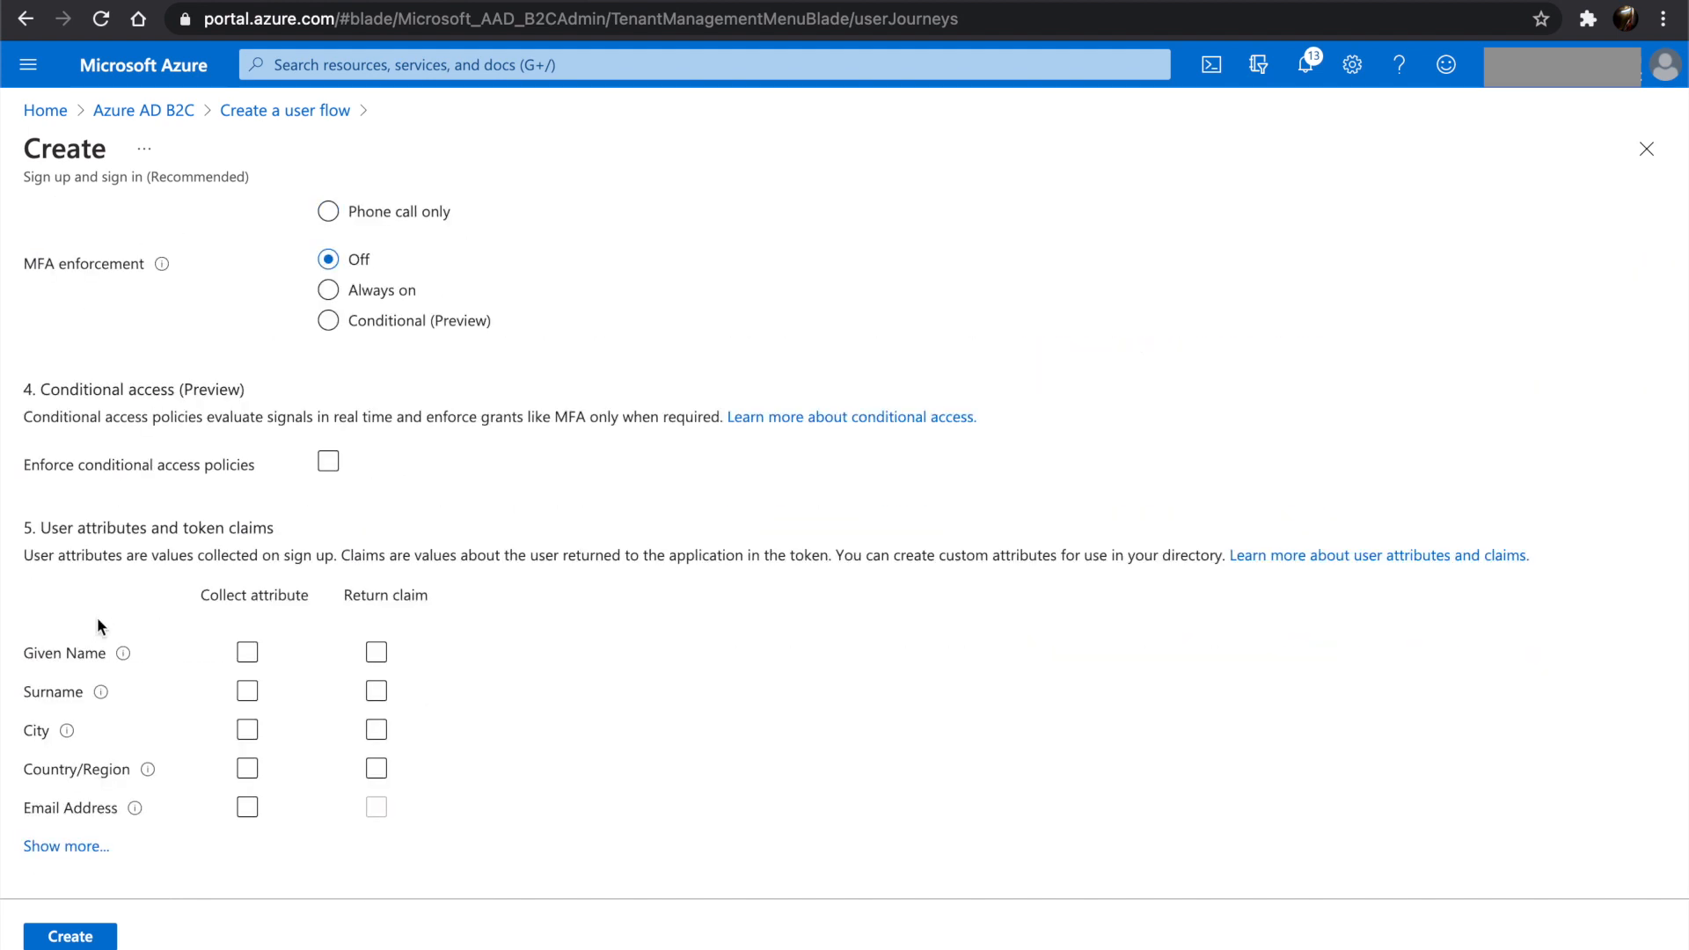
{"action": "left_click", "coordinate": [247, 652]}
{"action": "left_click", "coordinate": [250, 695]}
{"action": "left_click", "coordinate": [248, 810]}
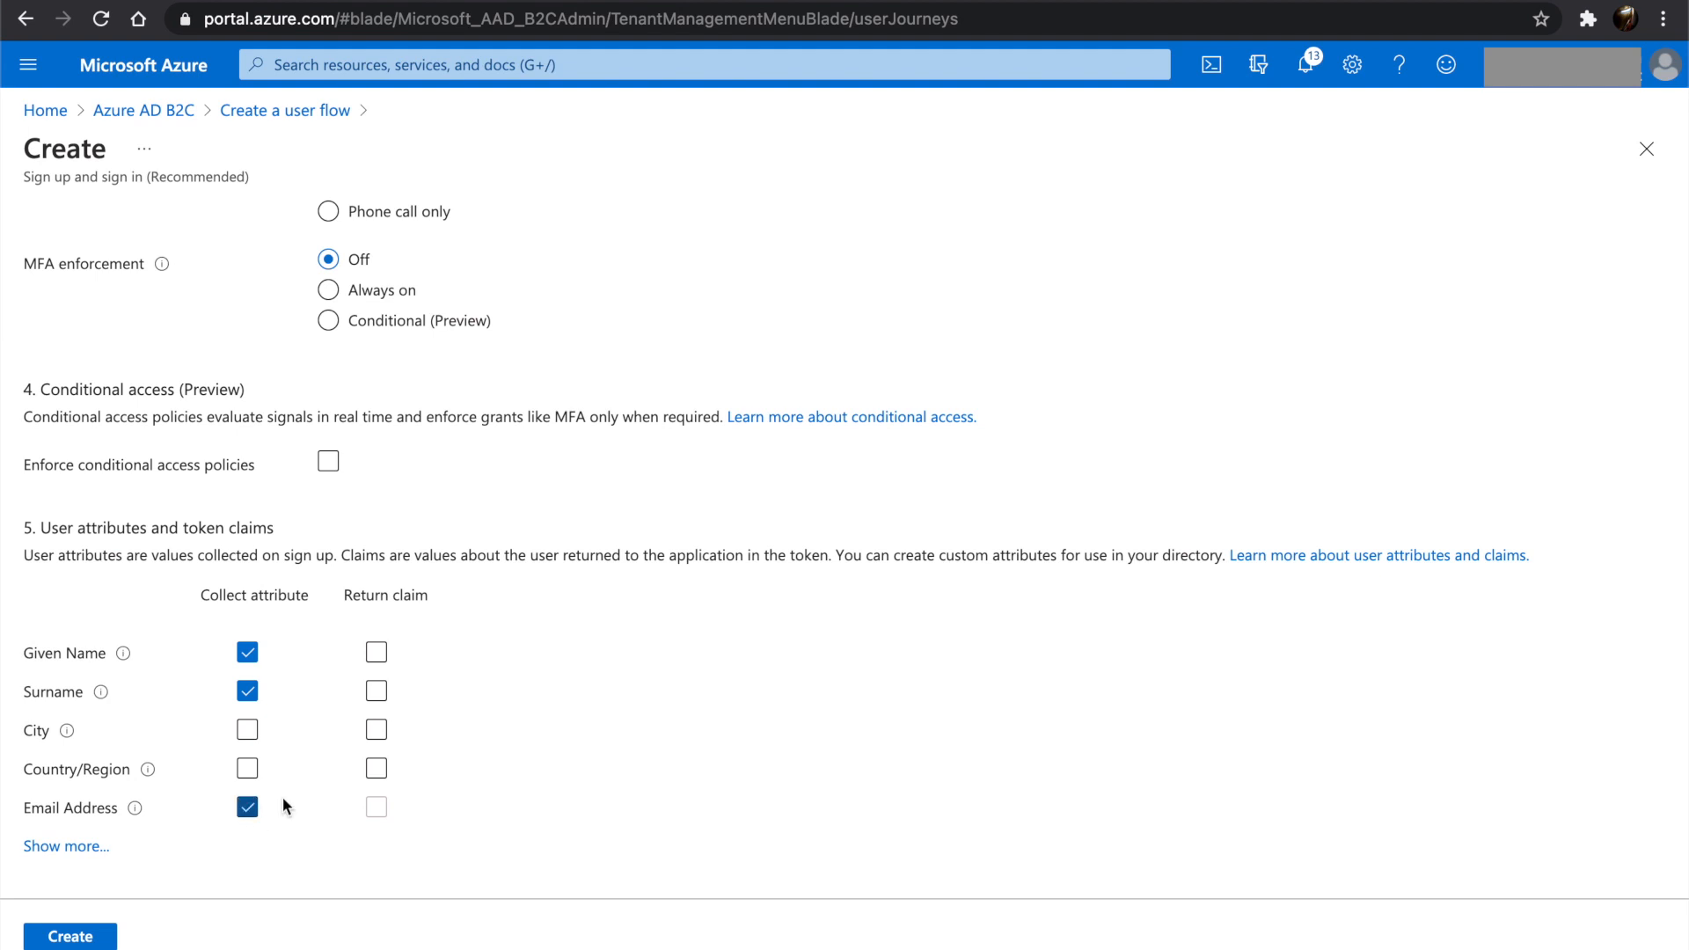
{"action": "left_click", "coordinate": [376, 653]}
{"action": "left_click", "coordinate": [378, 693]}
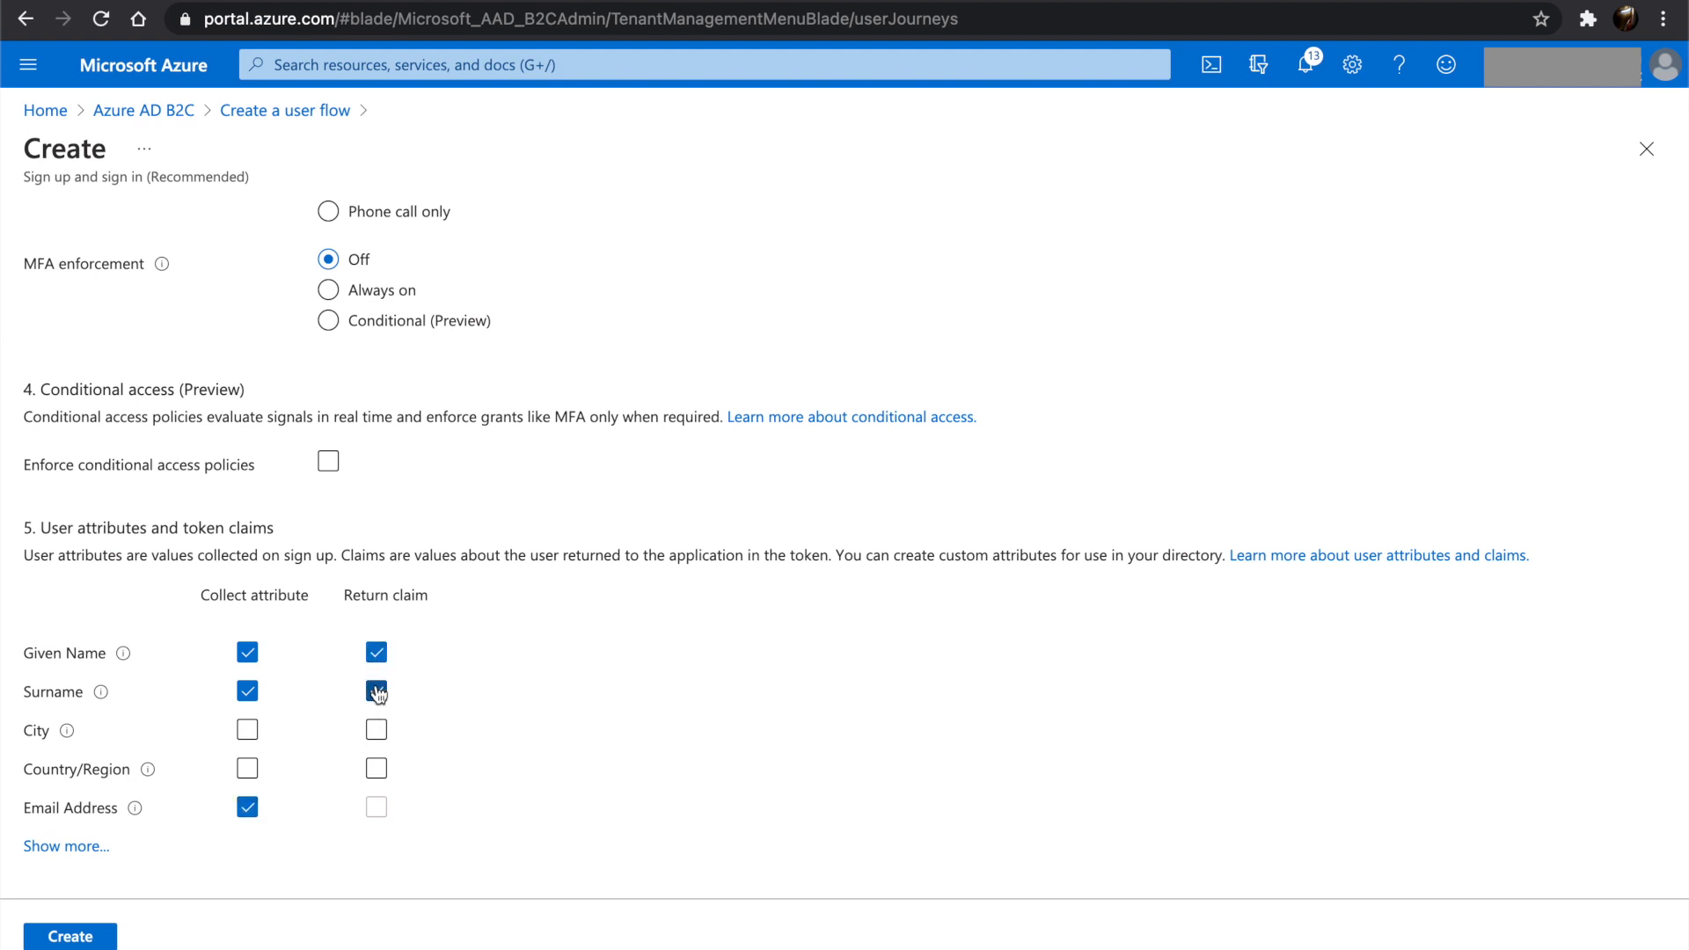
{"action": "left_click", "coordinate": [99, 938]}
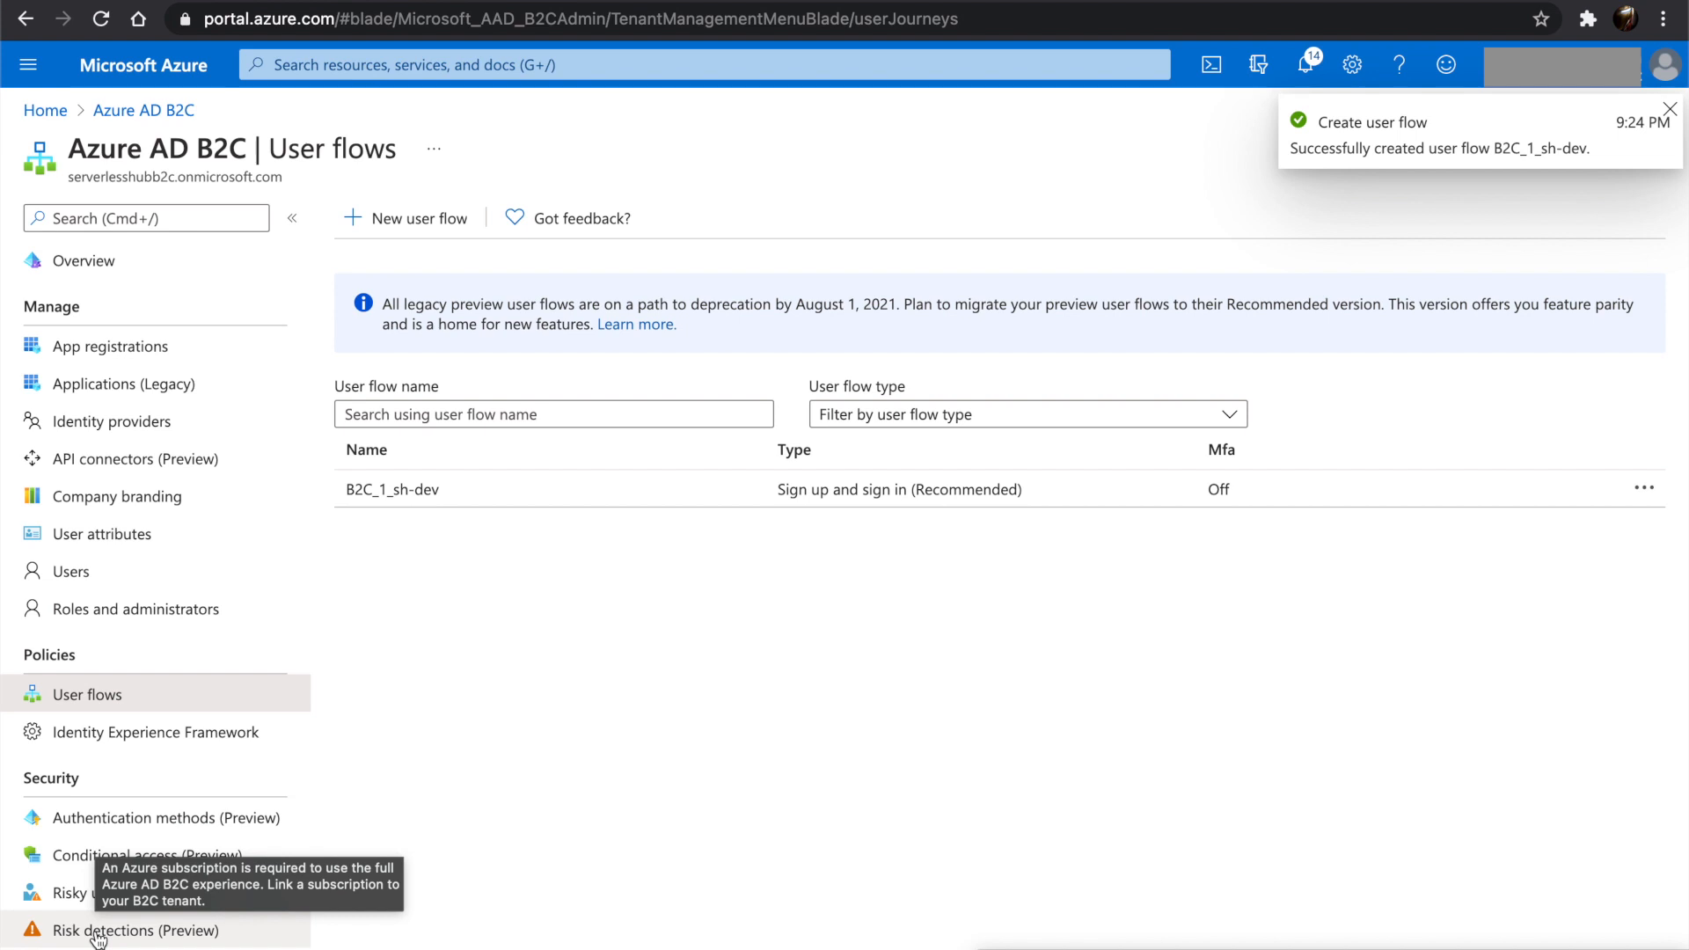
- Open B2C_1_sh-dev, then add a Microsoft identity provider using an existing app registration
{"action": "left_click", "coordinate": [423, 491]}
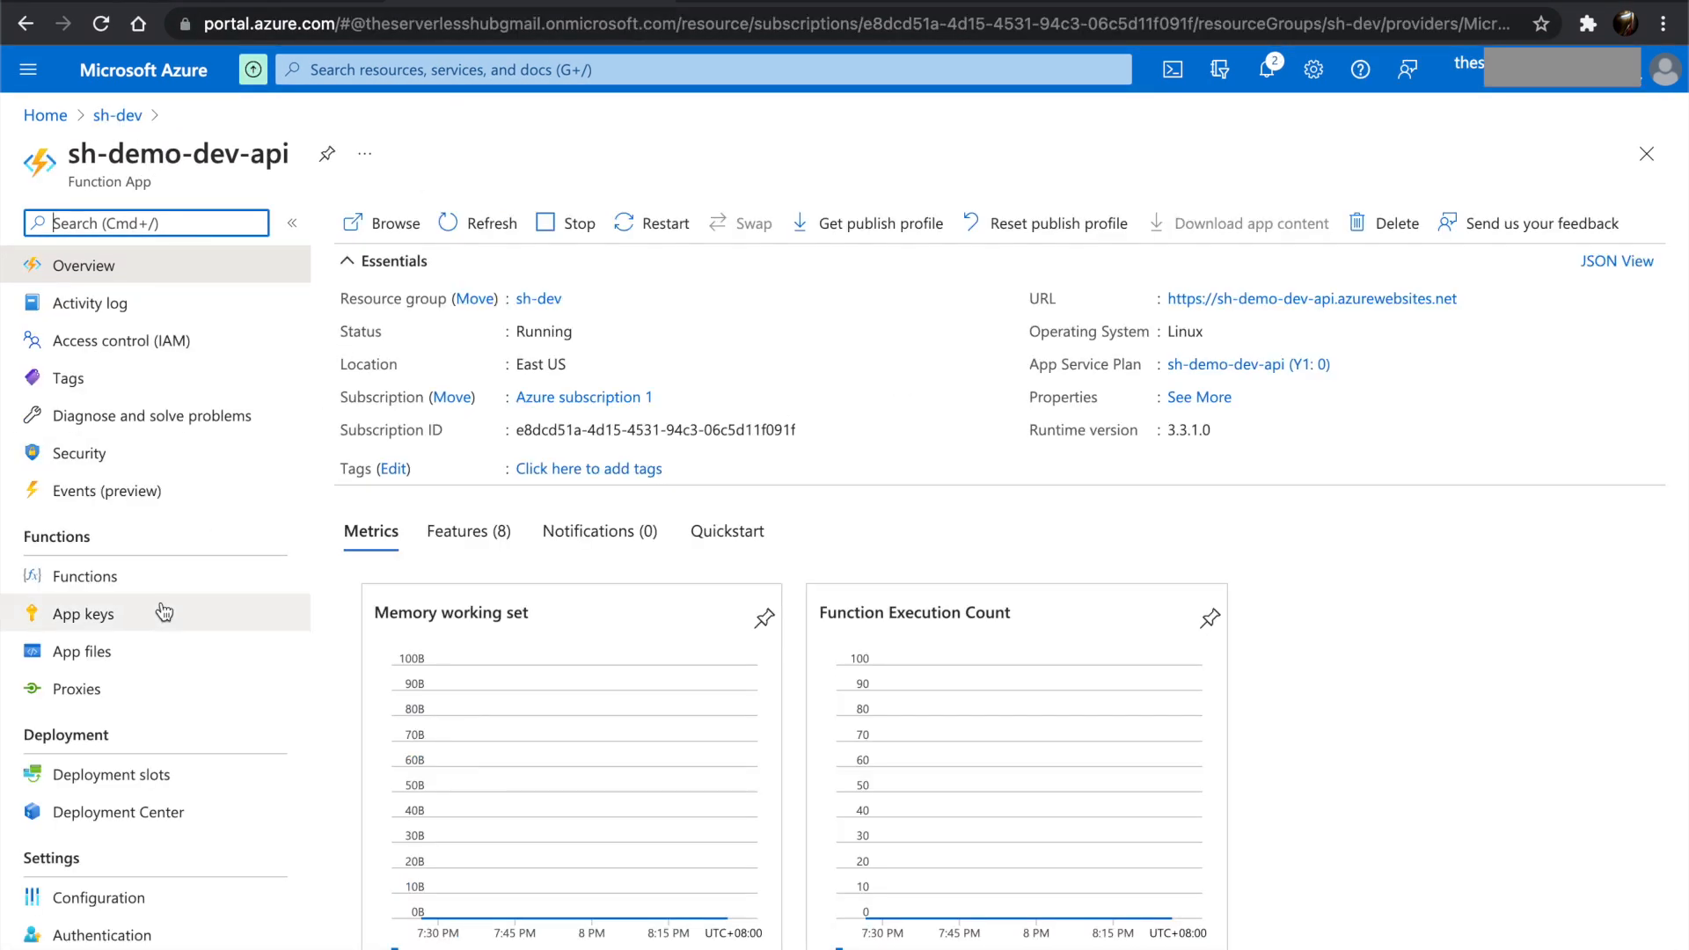
{"action": "scroll", "coordinate": [163, 613], "scroll_direction": "down", "scroll_amount": 5}
{"action": "left_click", "coordinate": [134, 713]}
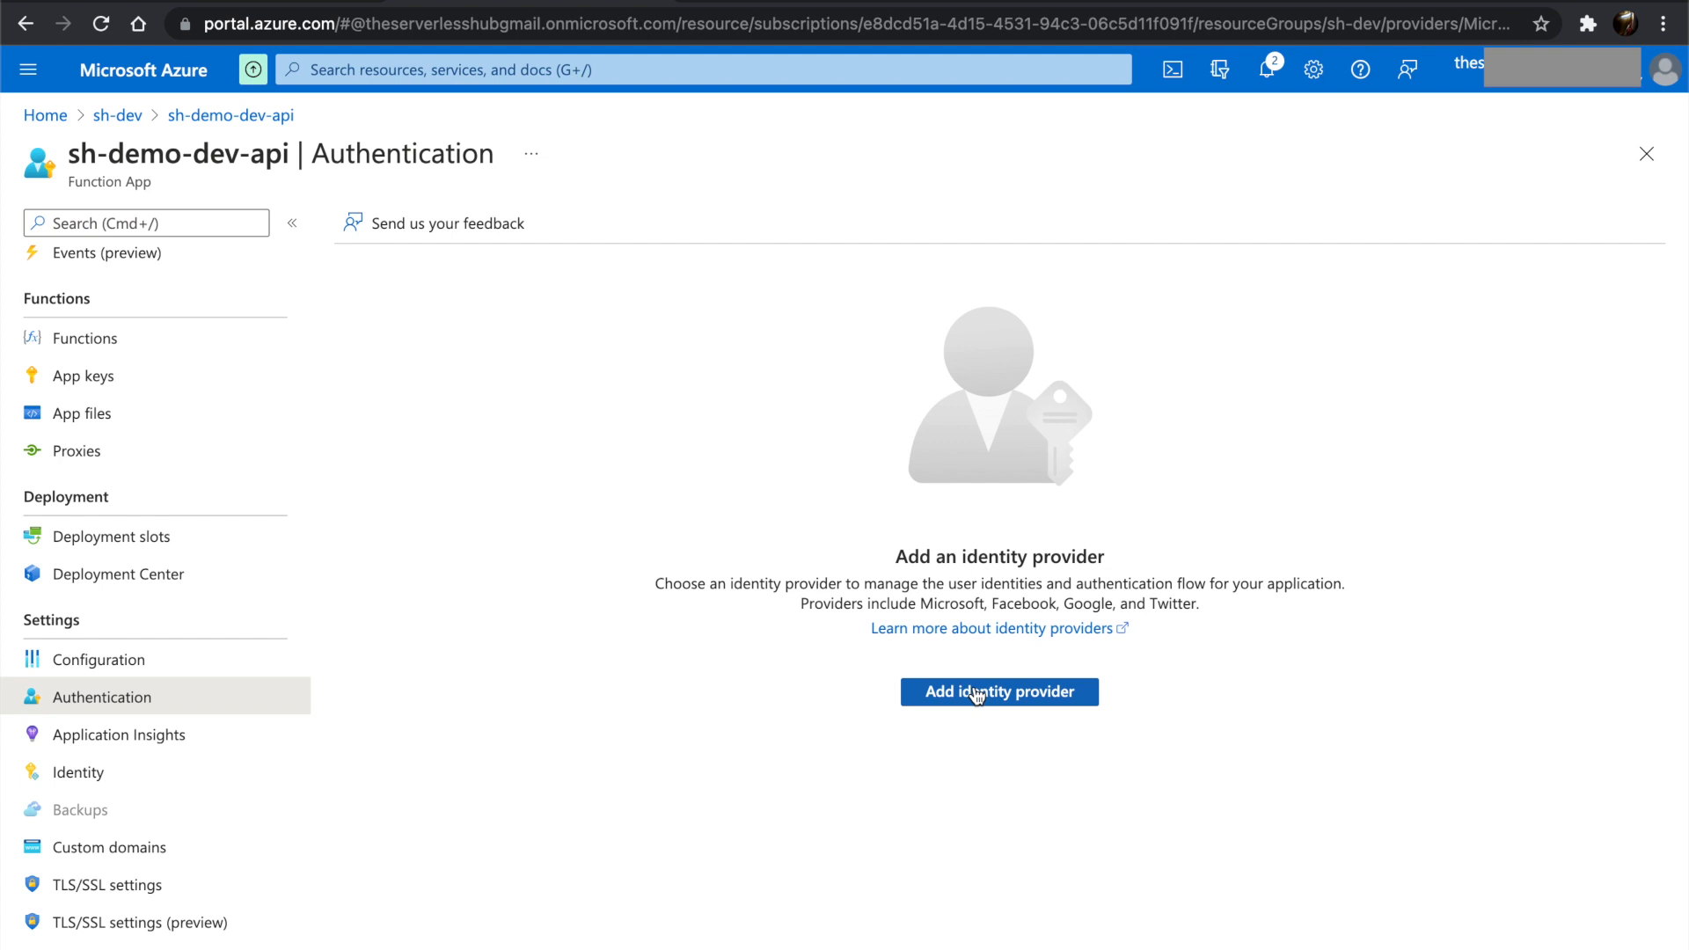
{"action": "left_click", "coordinate": [976, 695]}
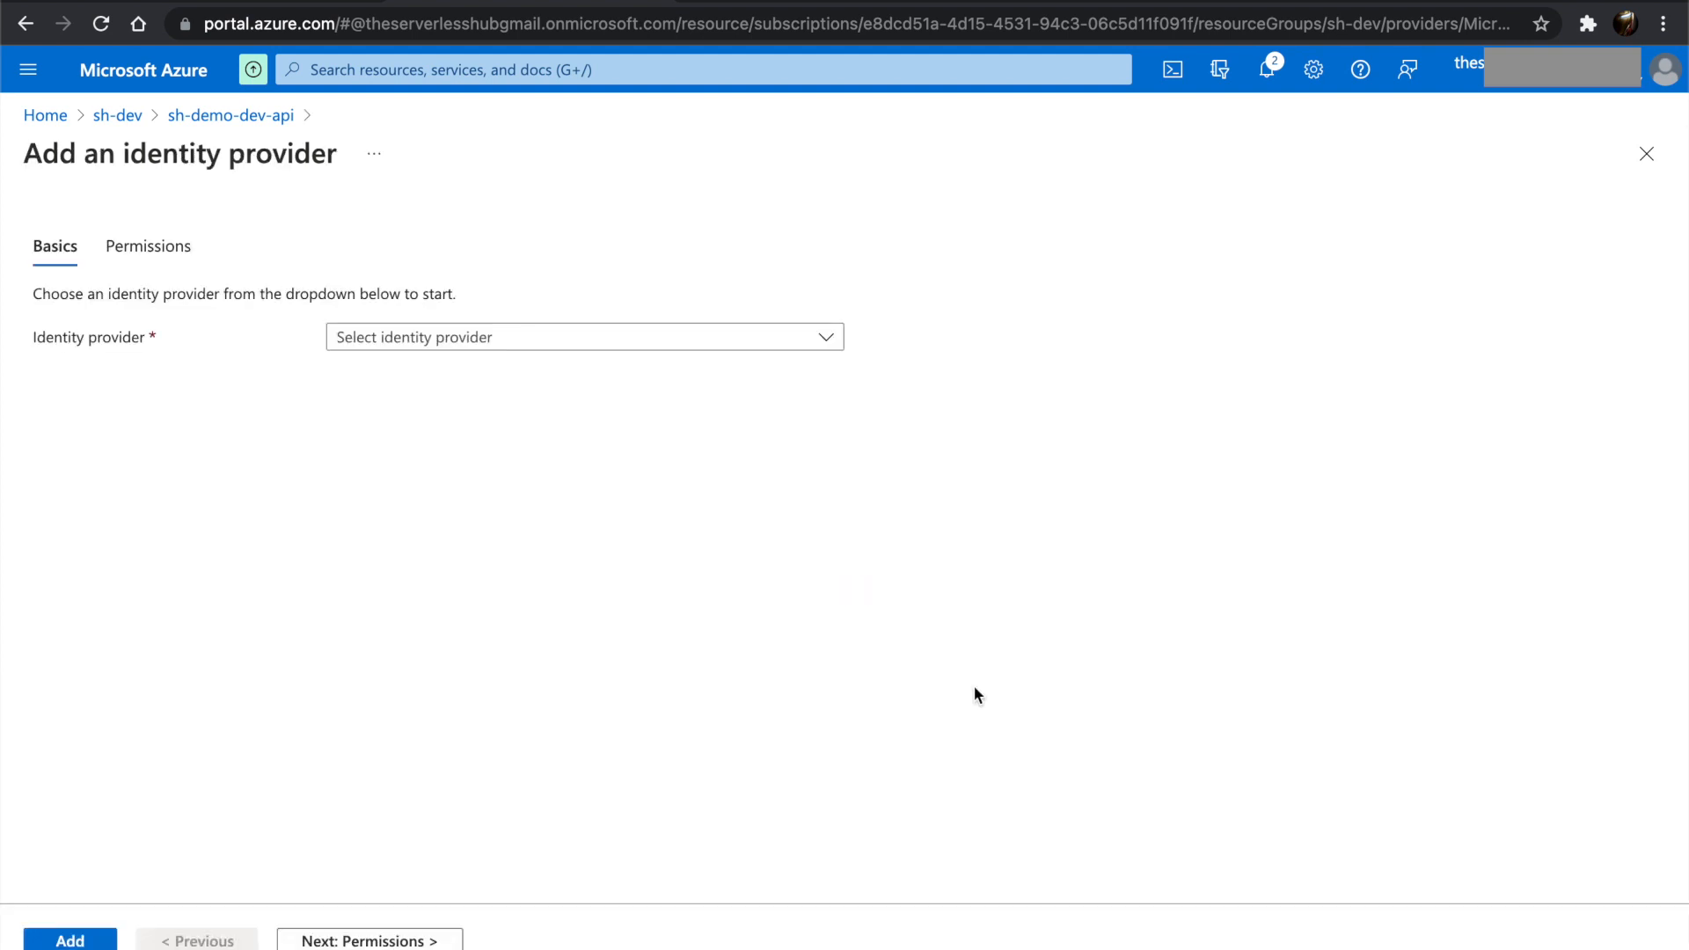
{"action": "left_click", "coordinate": [539, 342]}
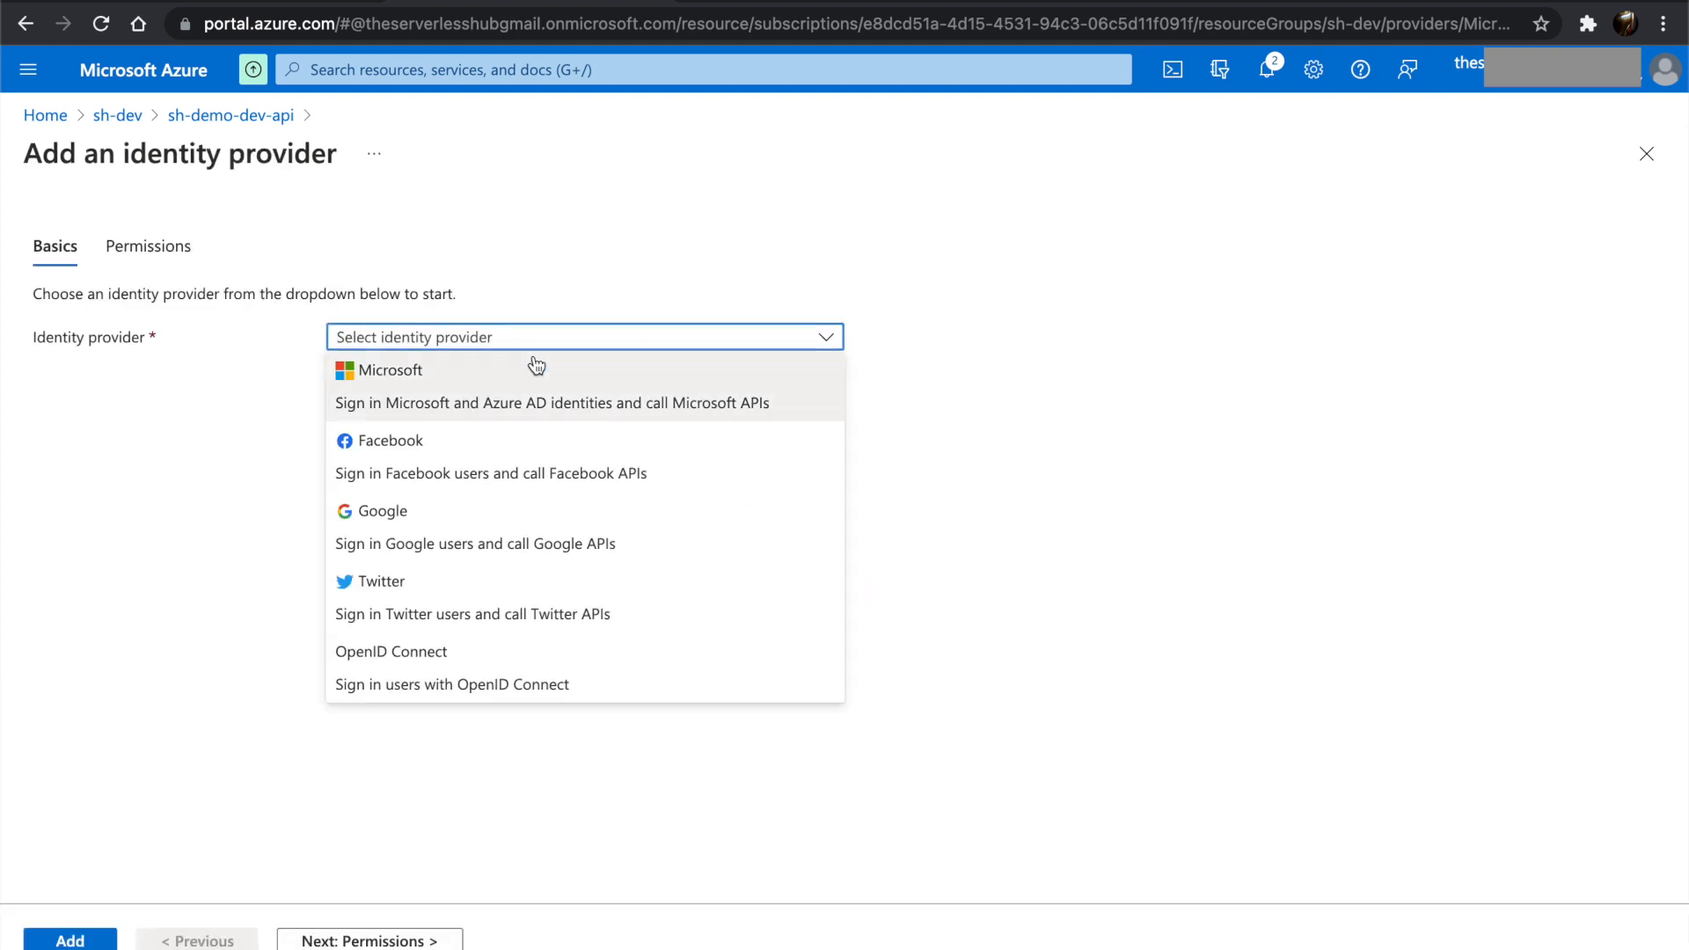
{"action": "left_click", "coordinate": [532, 380]}
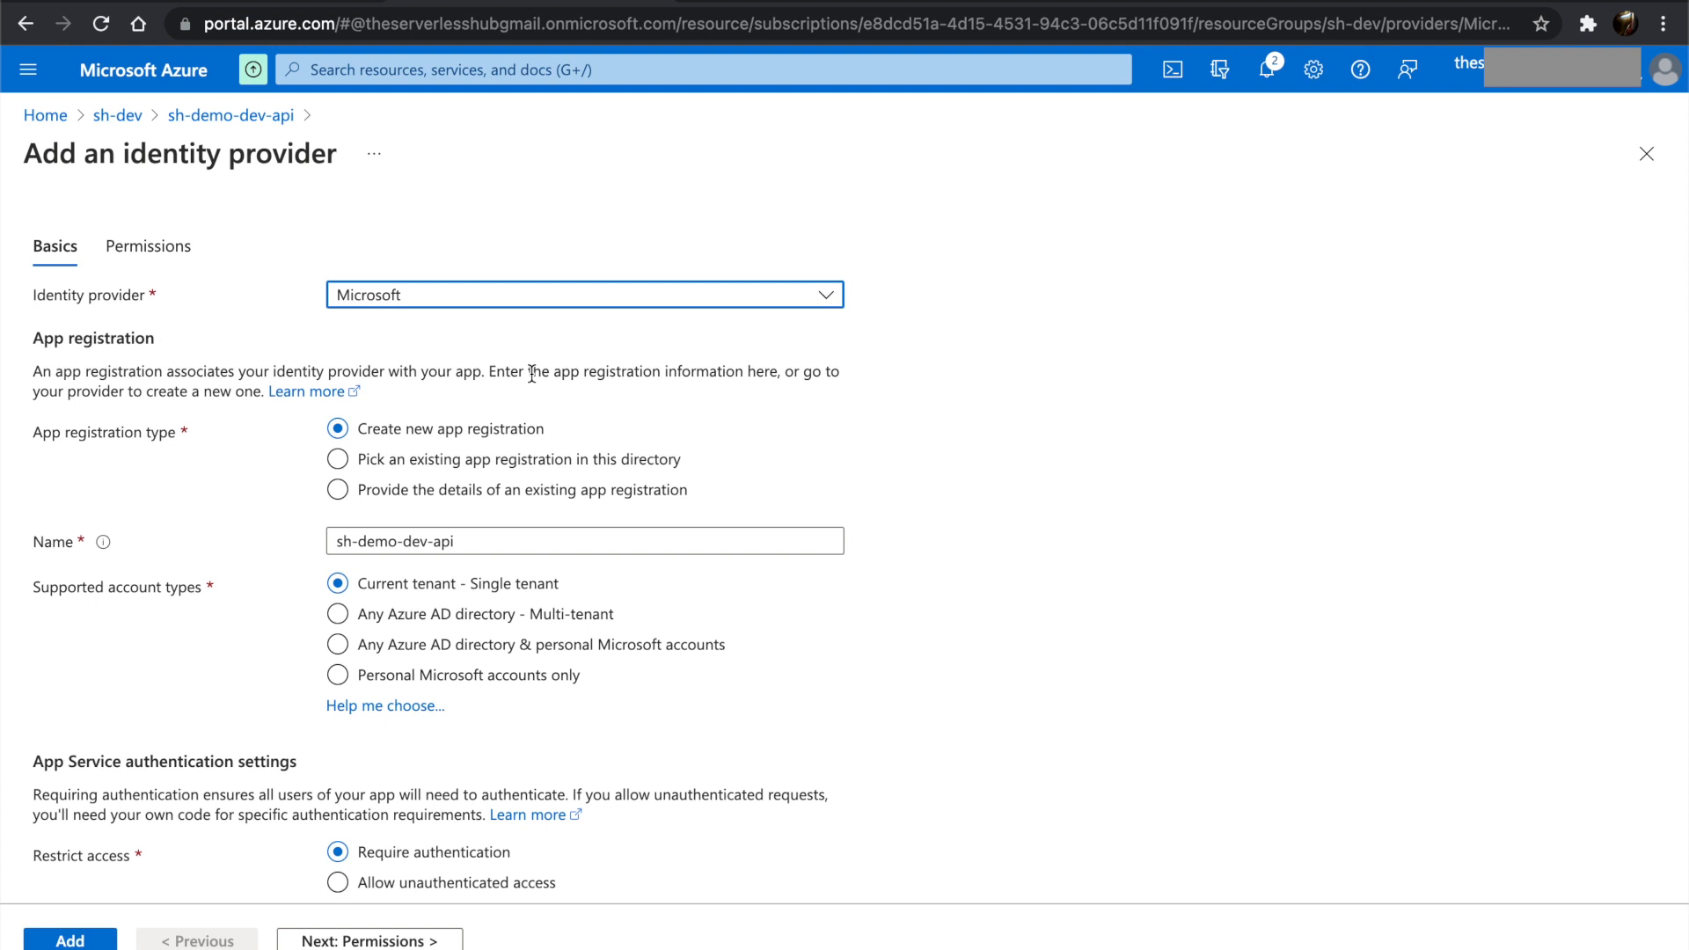
{"action": "left_click", "coordinate": [439, 500]}
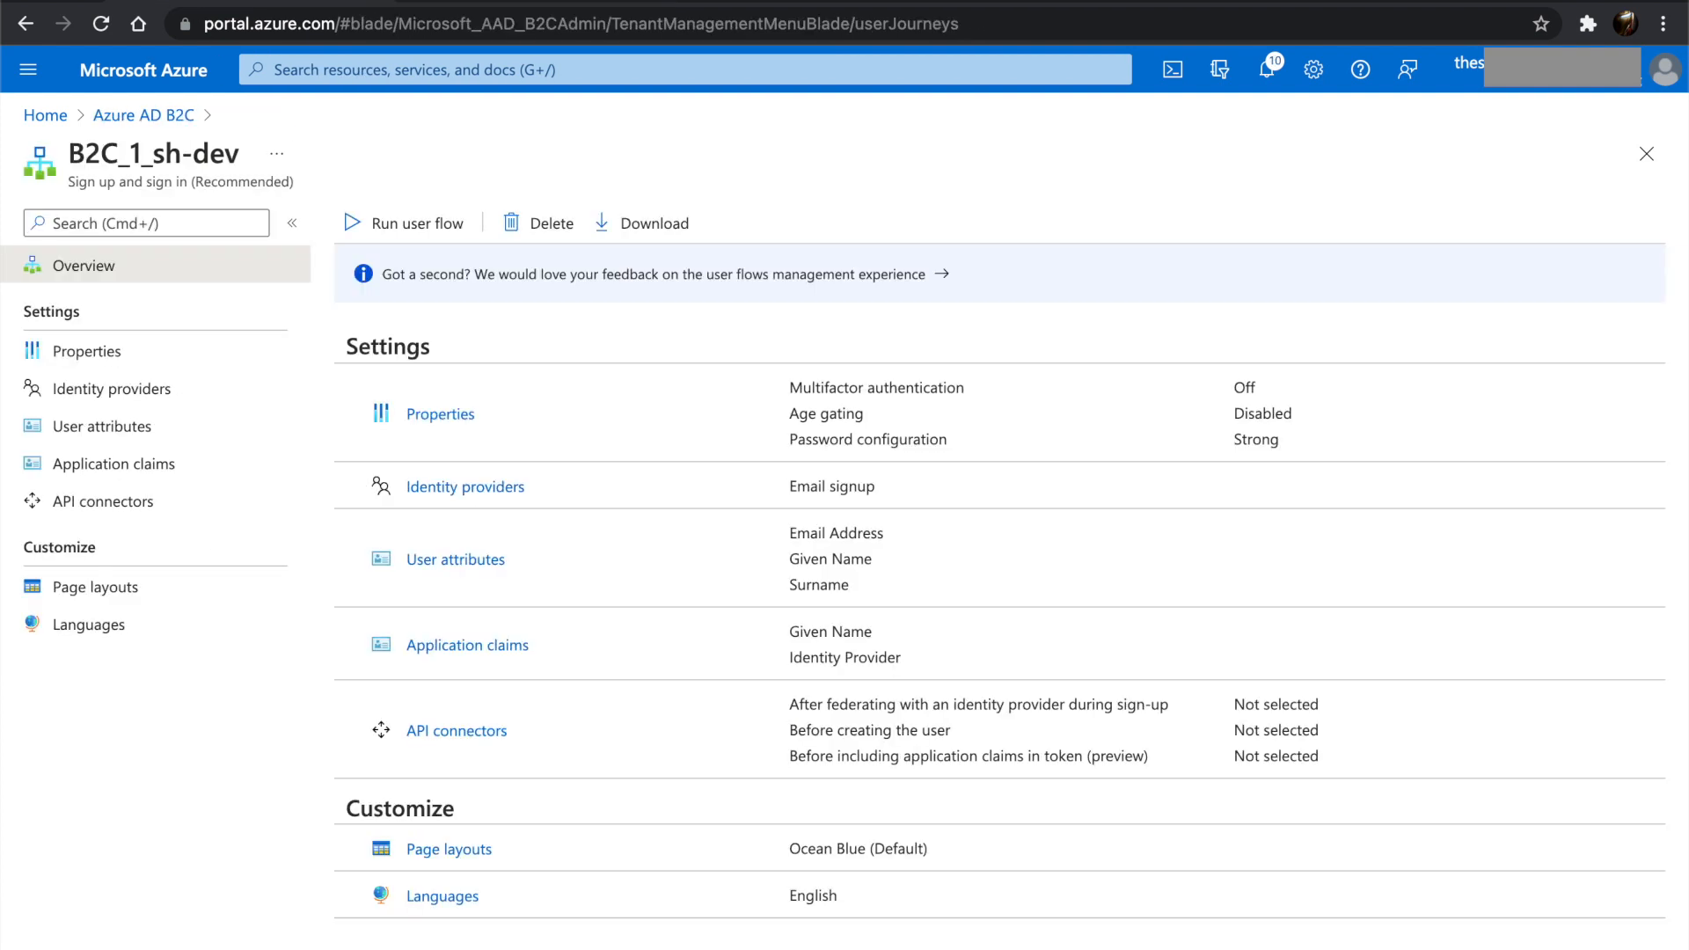
- Paste the B2C_1_sh-dev OpenID configuration link into the Issuer URL field
{"action": "left_click", "coordinate": [417, 226]}
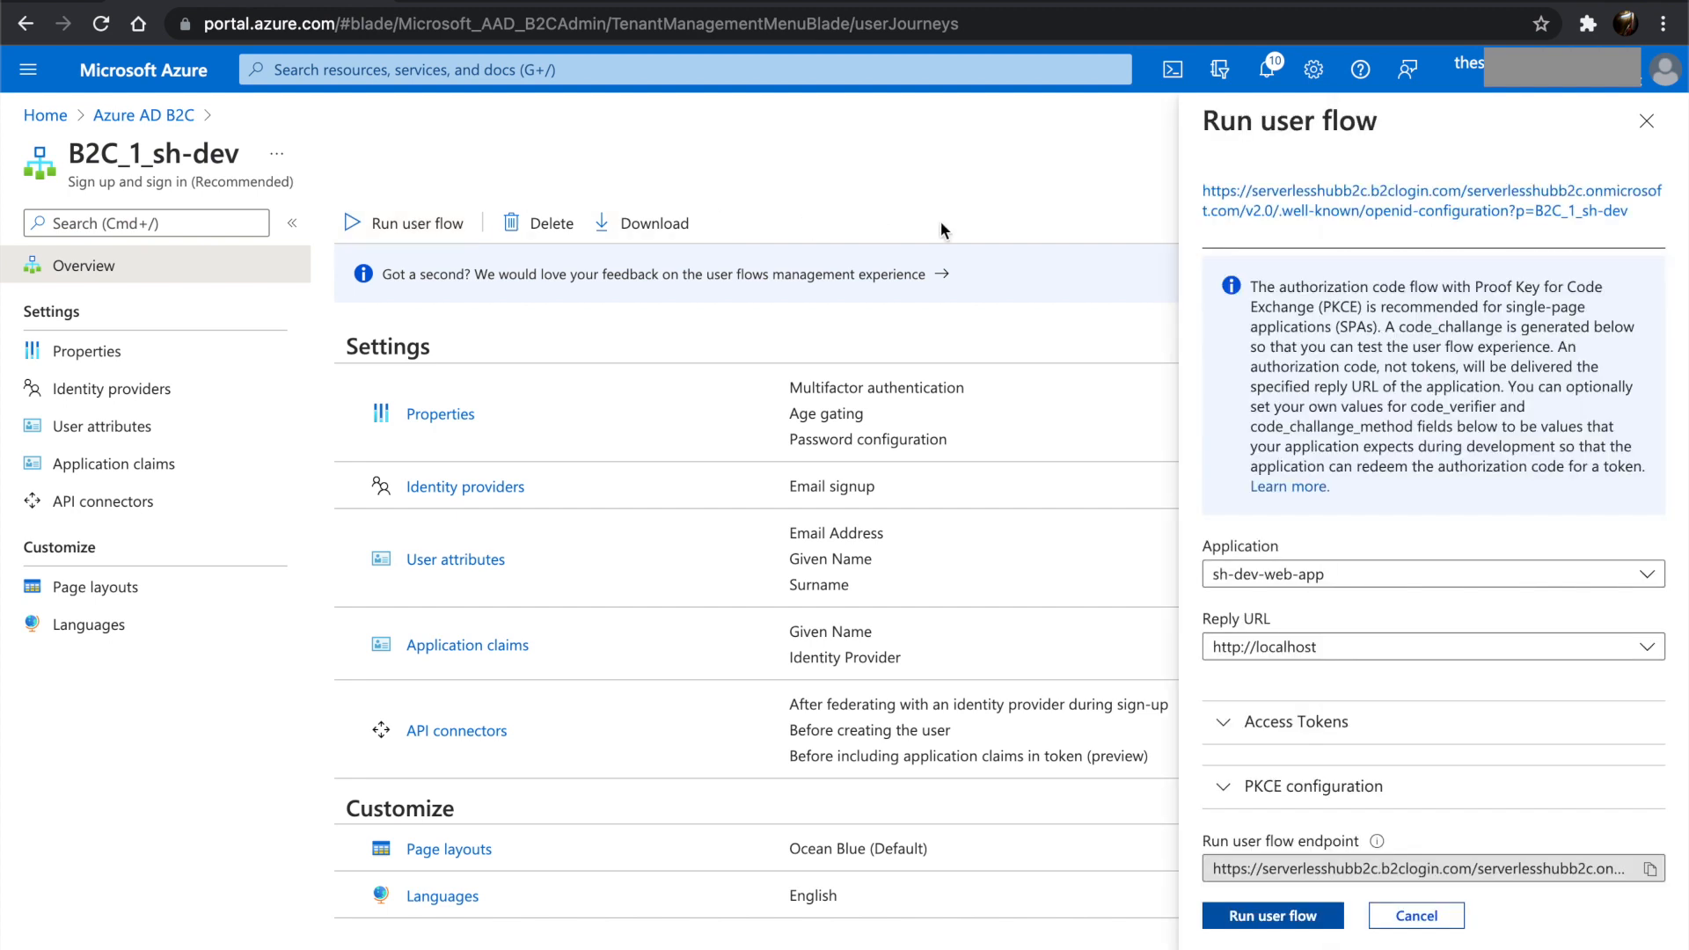
{"action": "right_click", "coordinate": [1258, 214]}
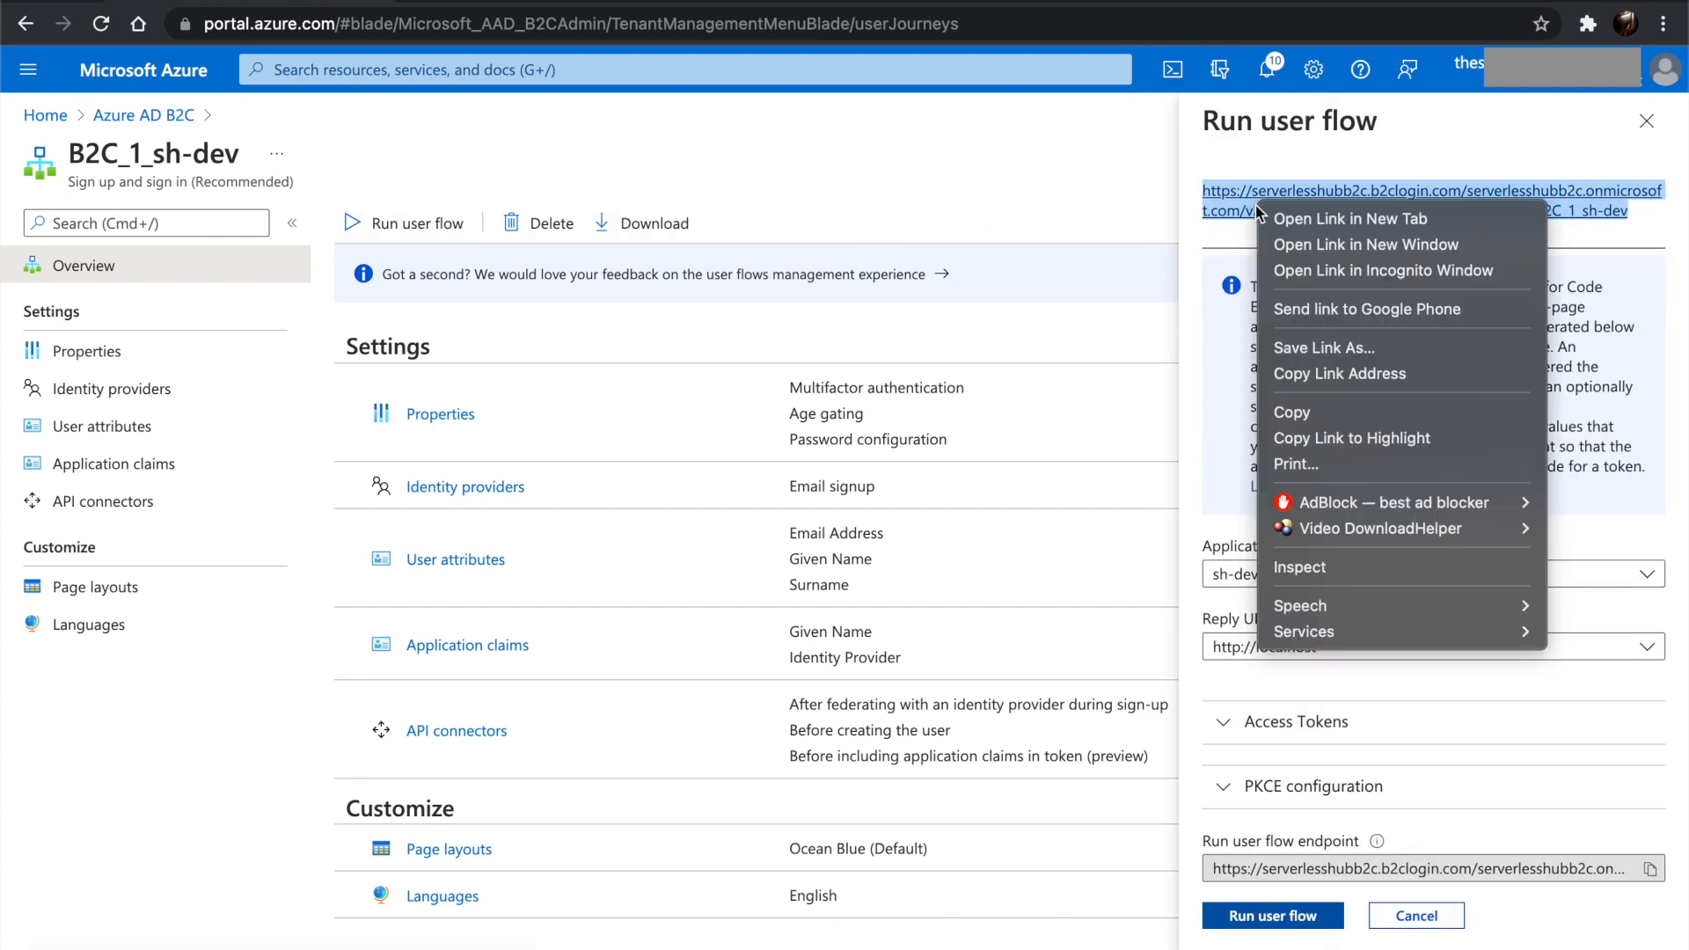
{"action": "left_click", "coordinate": [1306, 376]}
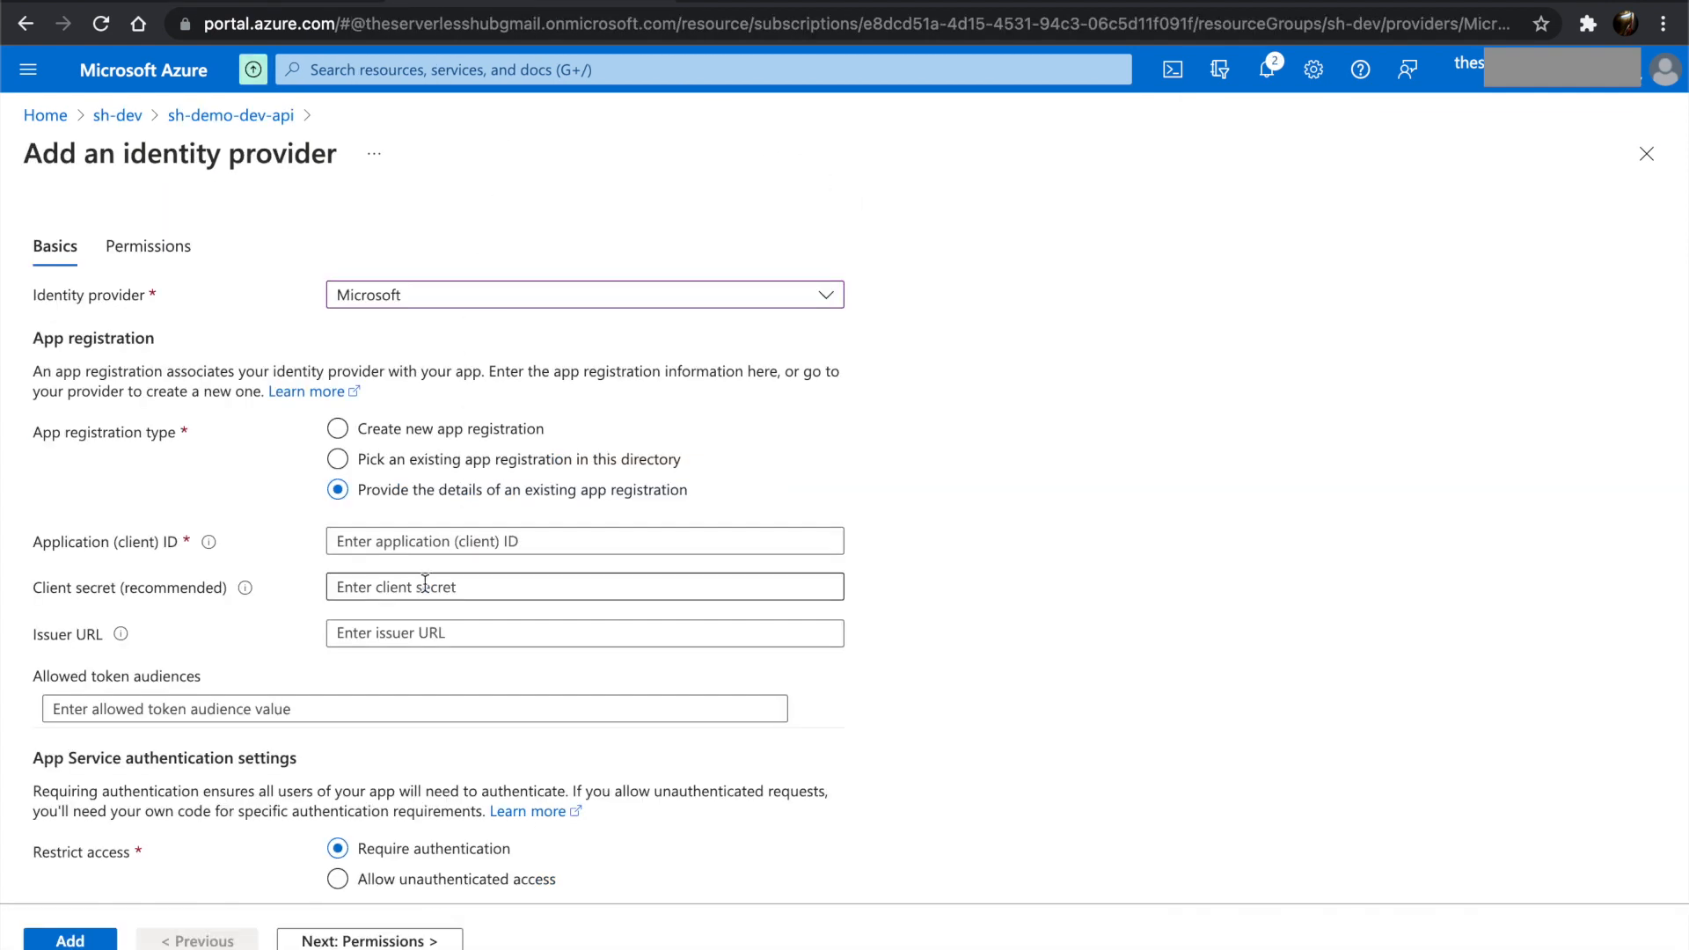
{"action": "left_click", "coordinate": [414, 630]}
{"action": "key", "text": "ctrl+v"}
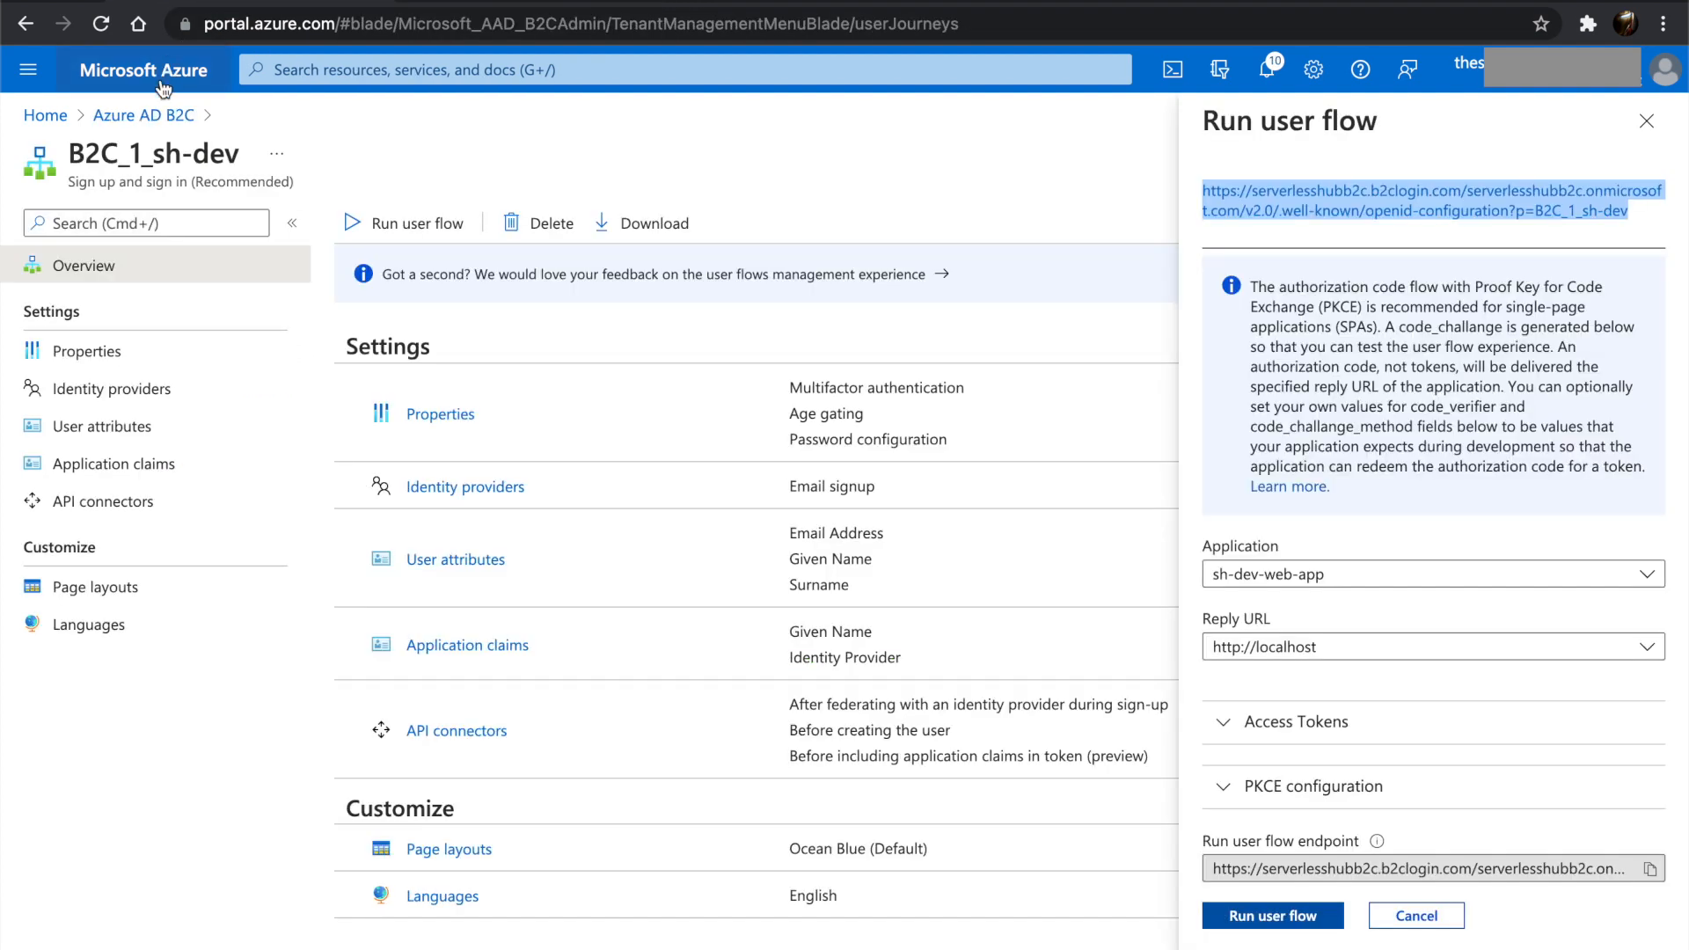
- Enter sh-dev-api-app's application client ID and add the Microsoft identity provider
{"action": "left_click", "coordinate": [147, 120]}
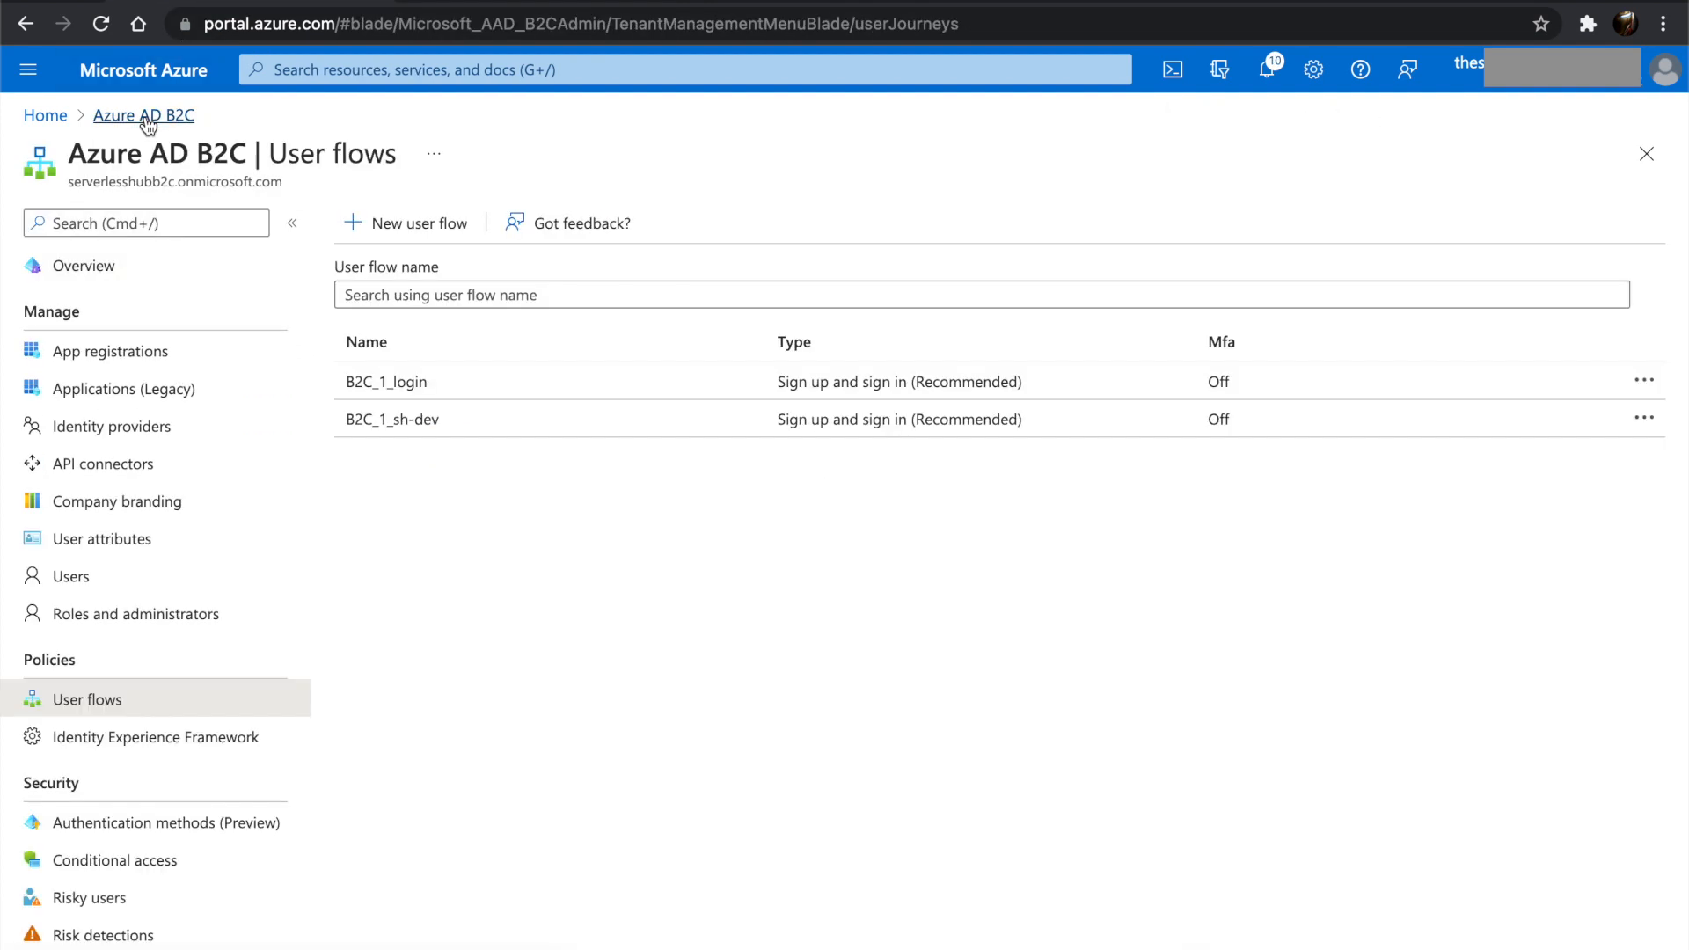
{"action": "left_click", "coordinate": [119, 351]}
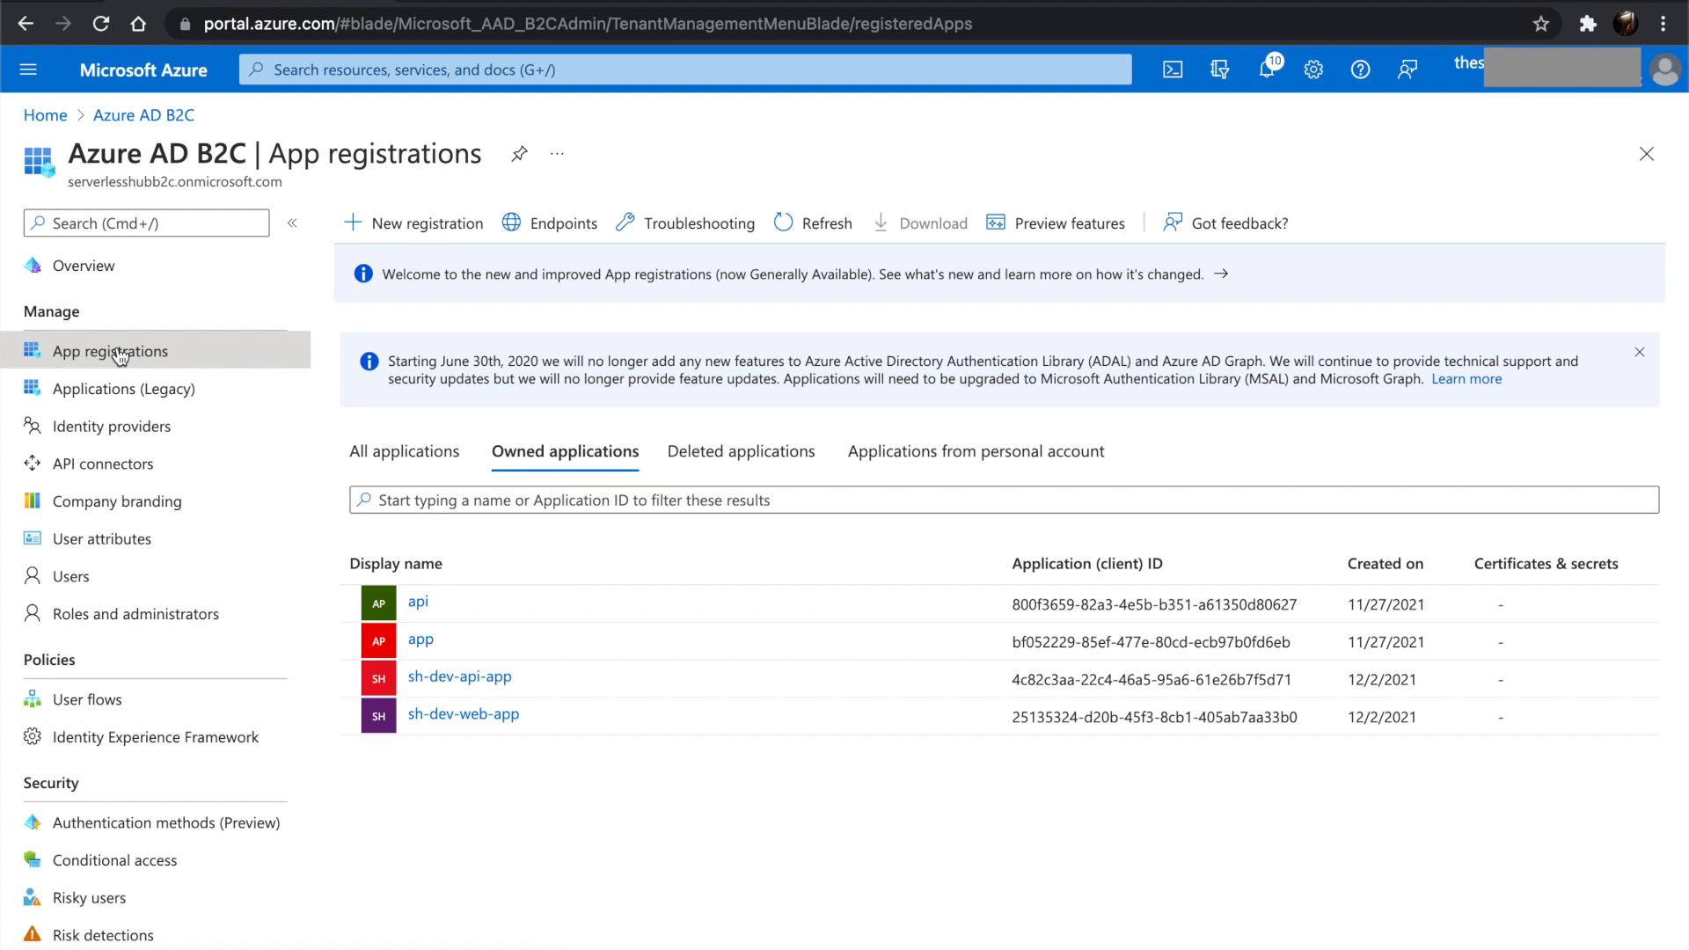
{"action": "left_click", "coordinate": [423, 676]}
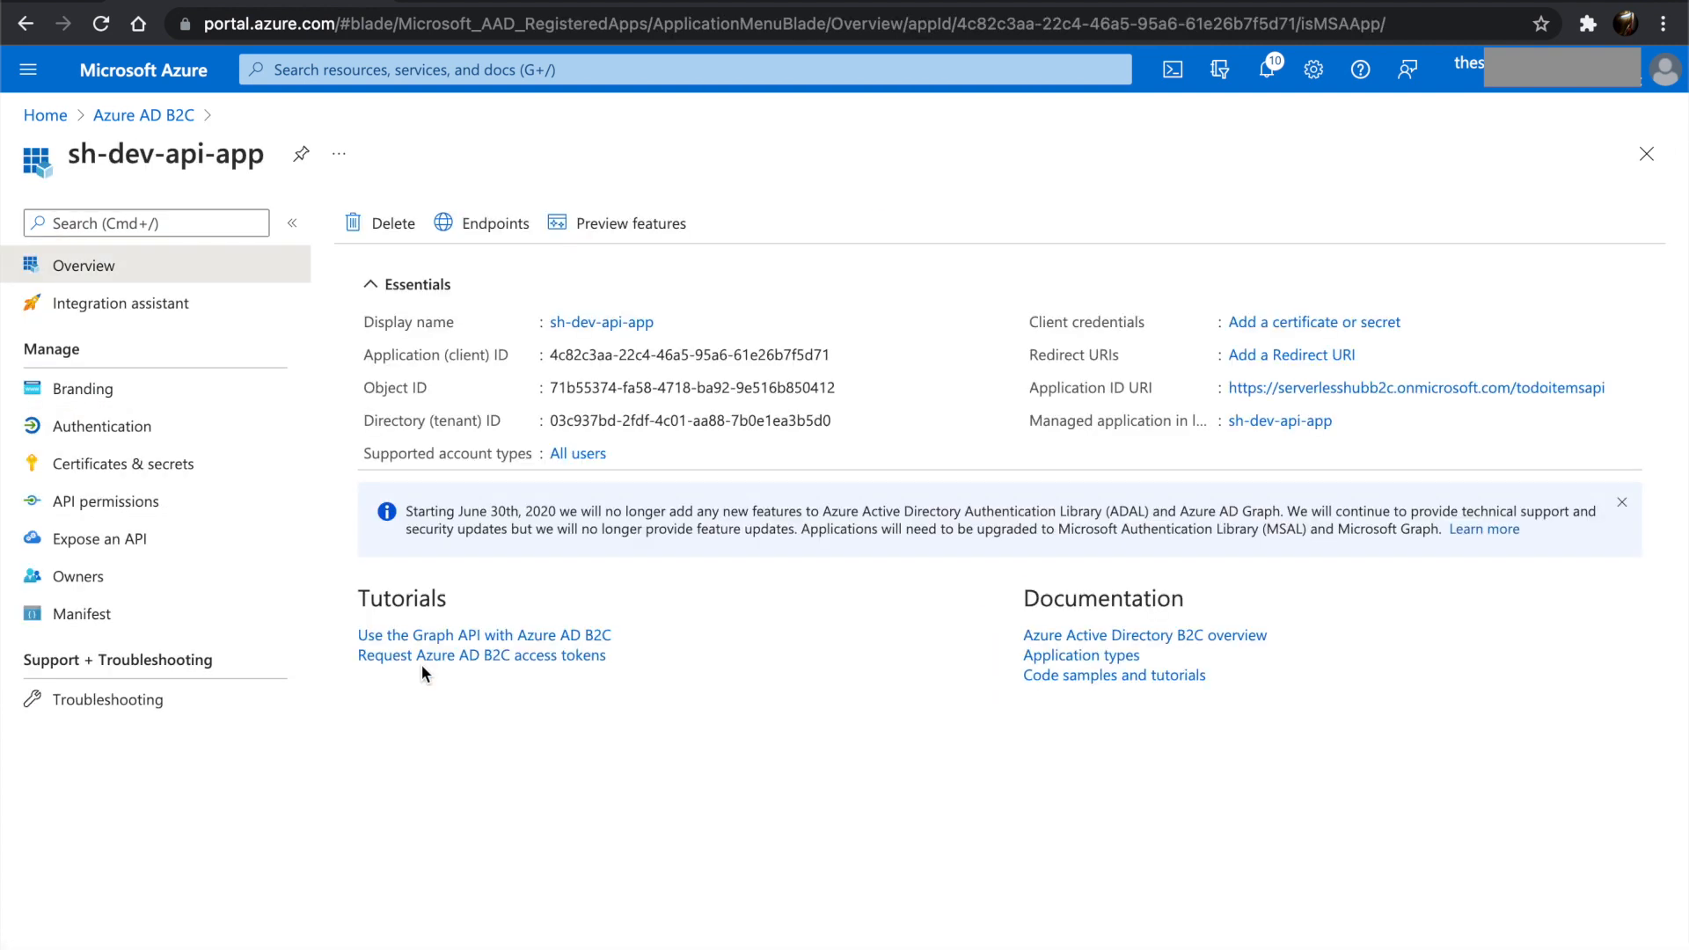
{"action": "left_click", "coordinate": [845, 359]}
{"action": "left_click", "coordinate": [490, 1]}
{"action": "left_click", "coordinate": [370, 538]}
{"action": "key", "text": "ctrl+v"}
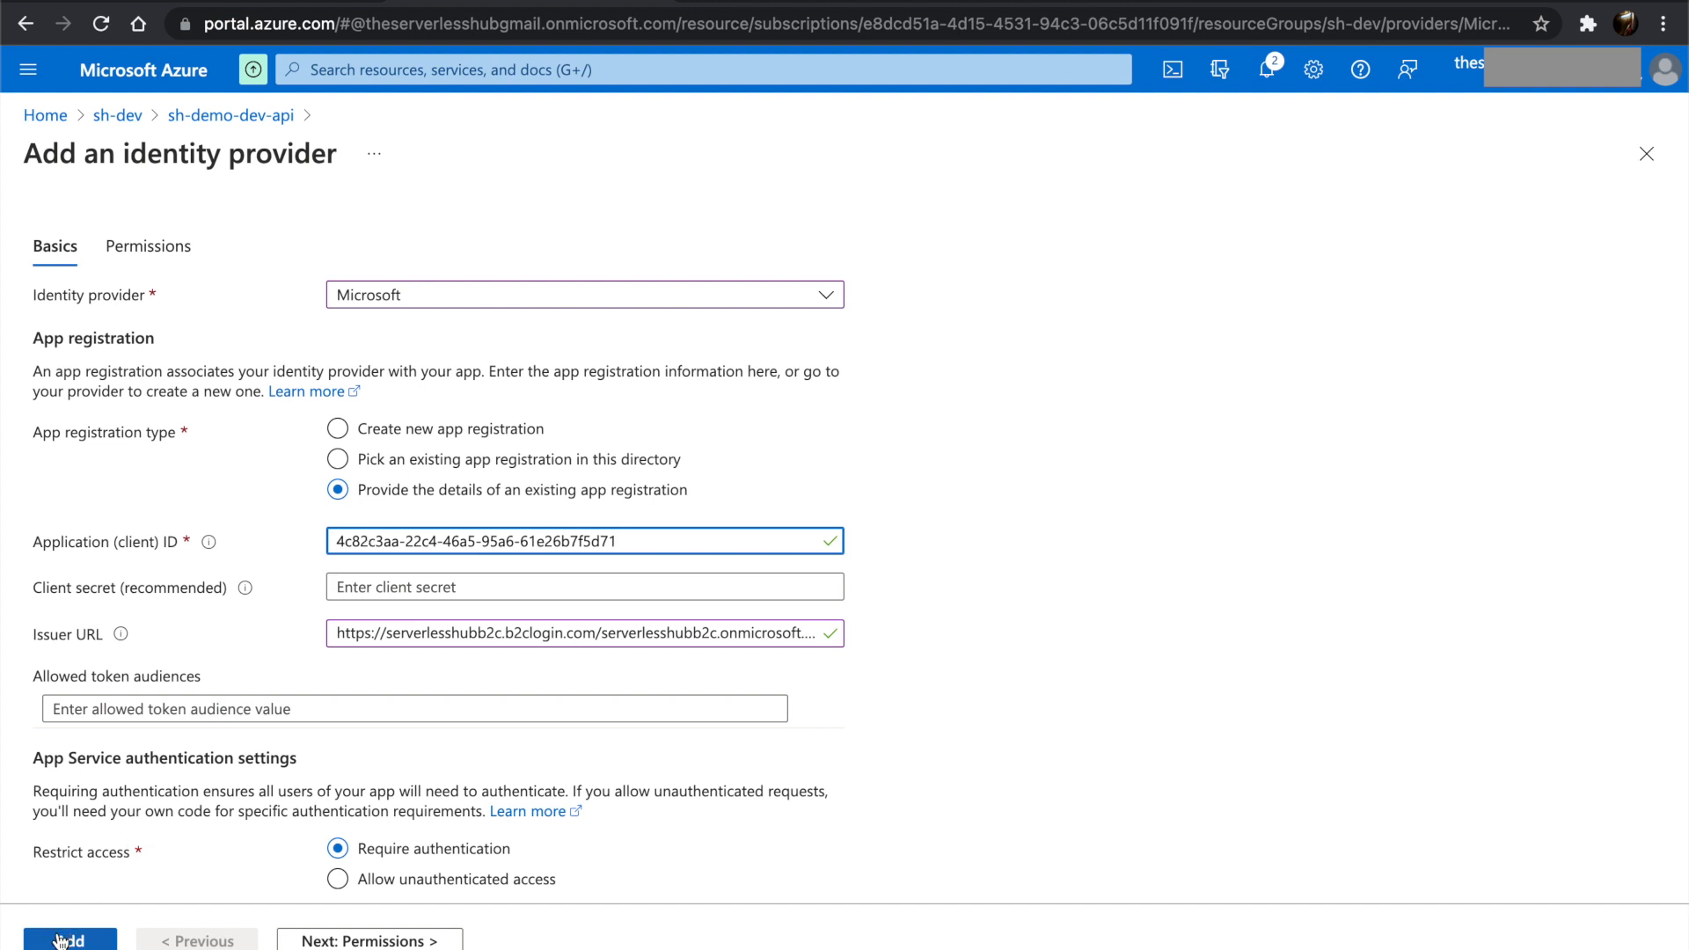
{"action": "left_click", "coordinate": [59, 940]}
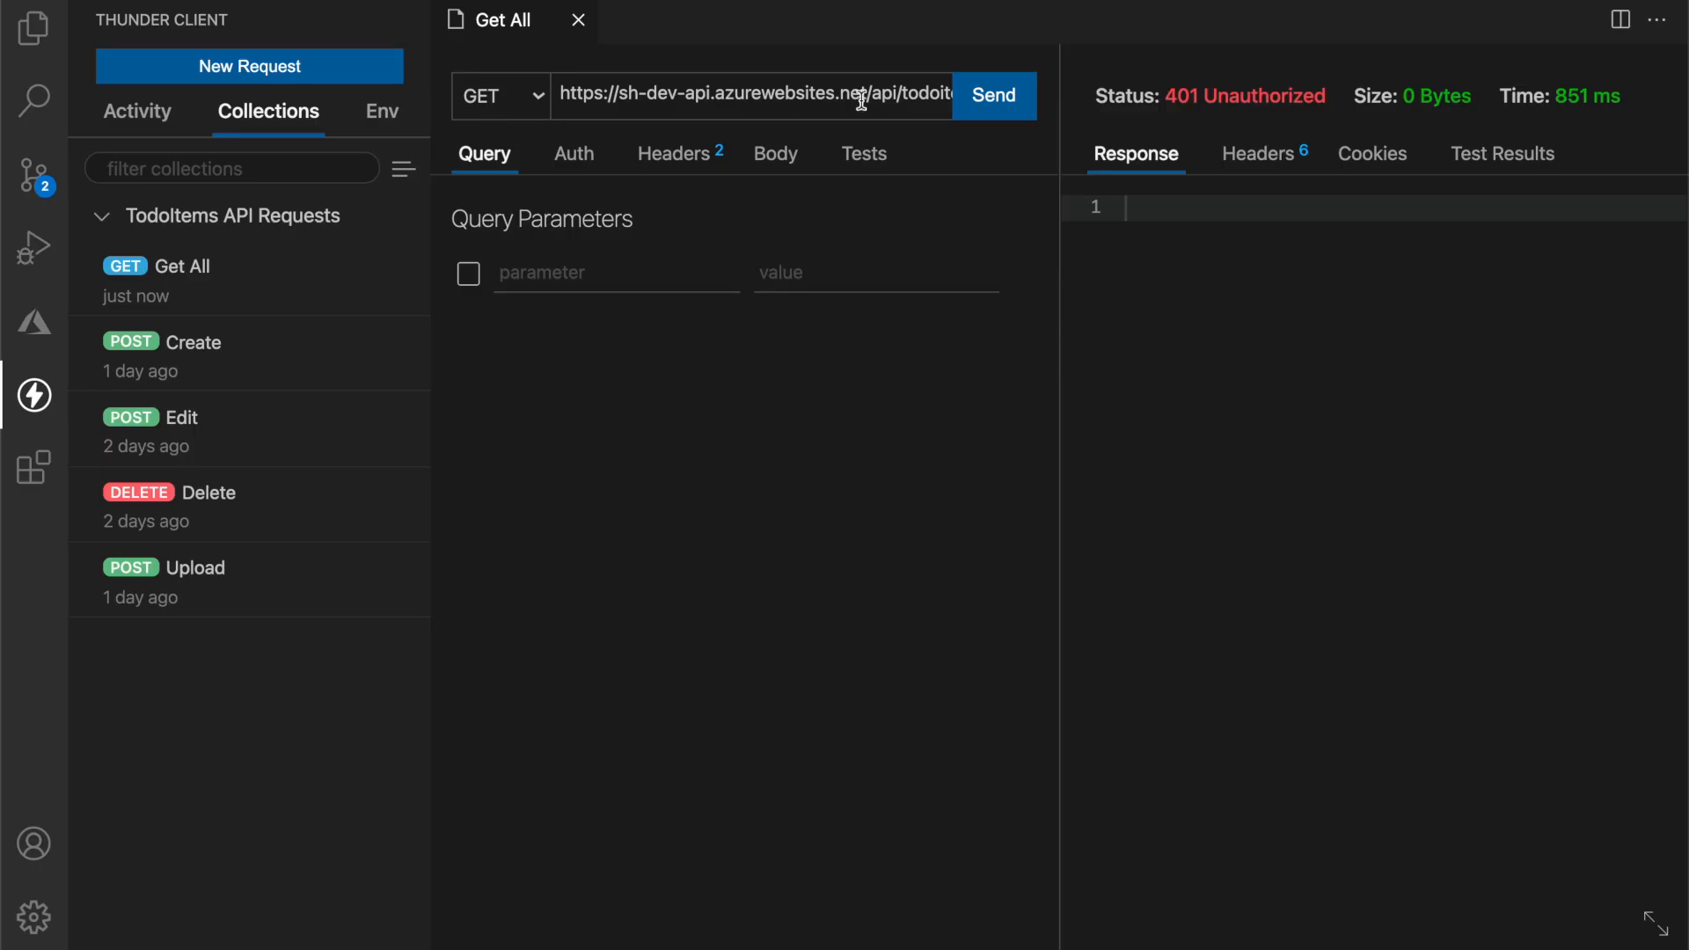
- Resend the Get All request and confirm it now returns 401 Unauthorized
{"action": "left_click", "coordinate": [1024, 101]}
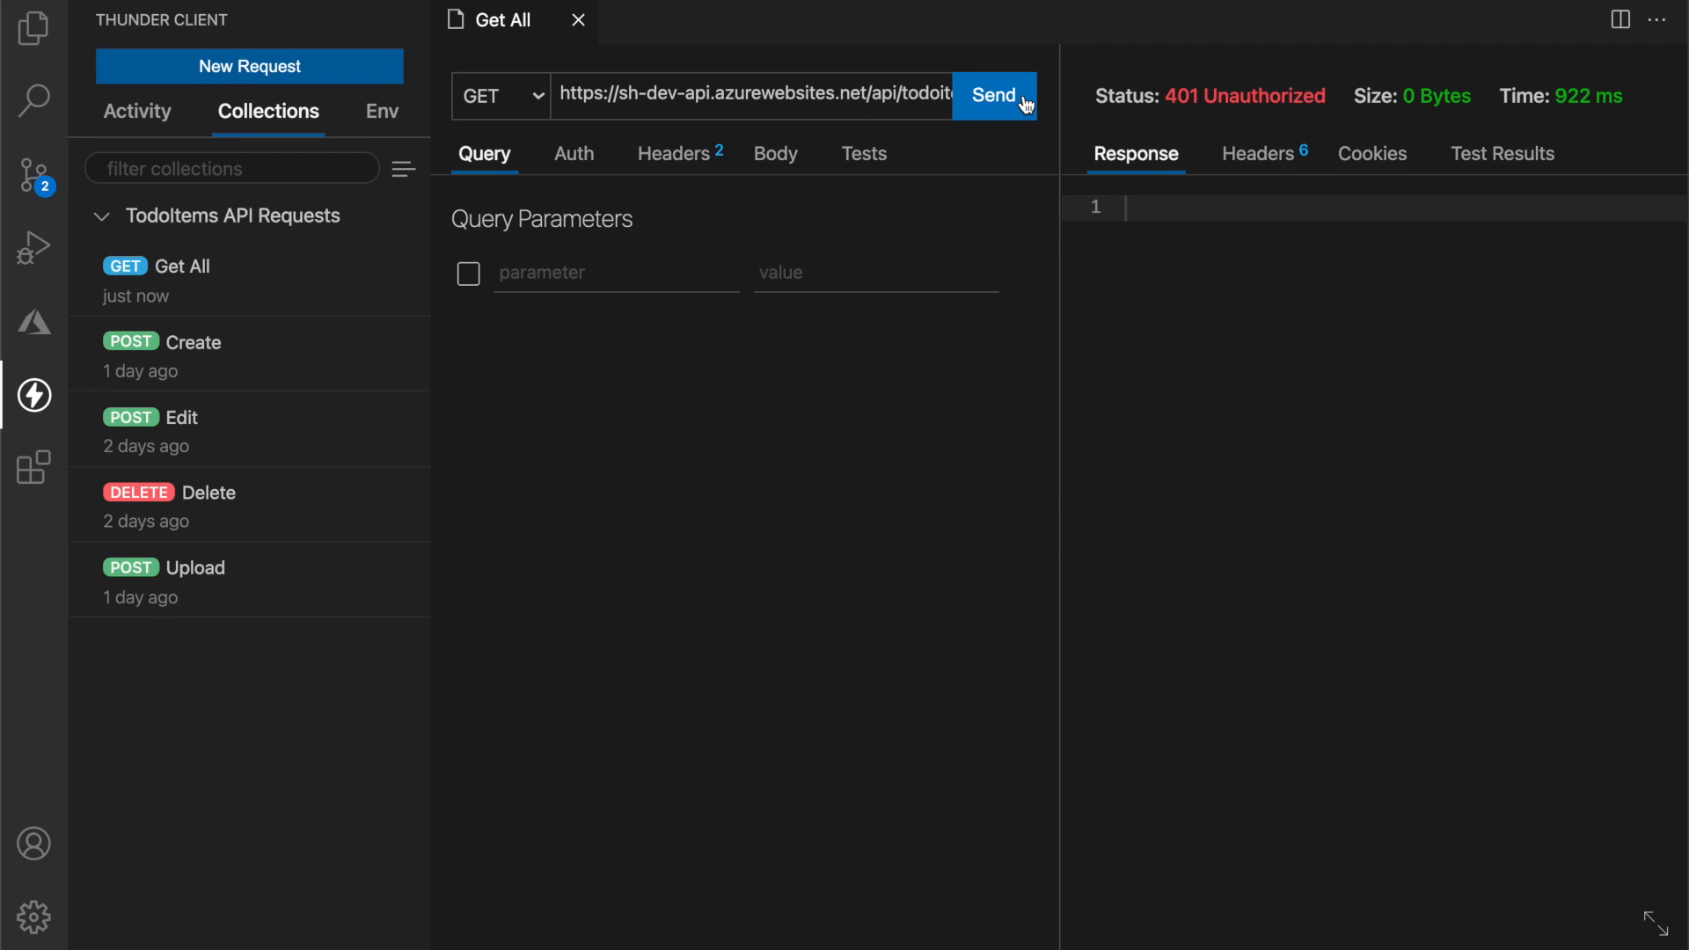
{"action": "key", "text": "super+Tab"}
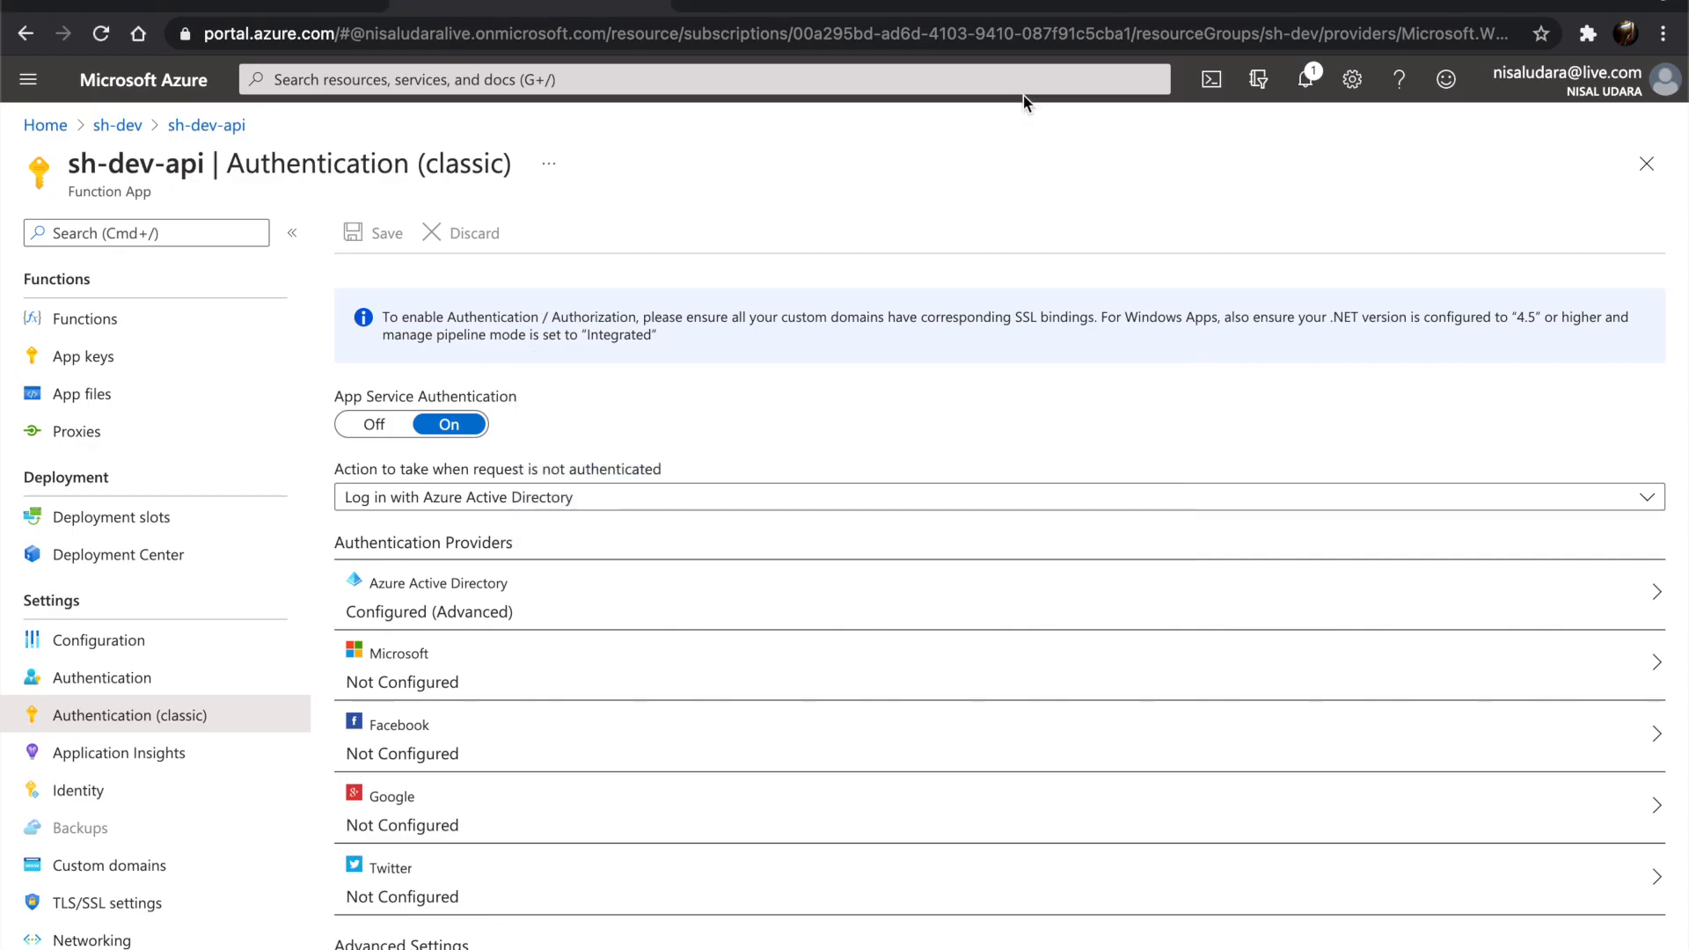
- Load the GitHub release page in a new tab and download TodoAppWithAuth.zip
{"action": "key", "text": "super+t"}
{"action": "key", "text": "super+v"}
{"action": "key", "text": "super+Tab"}
{"action": "key", "text": "super+Tab"}
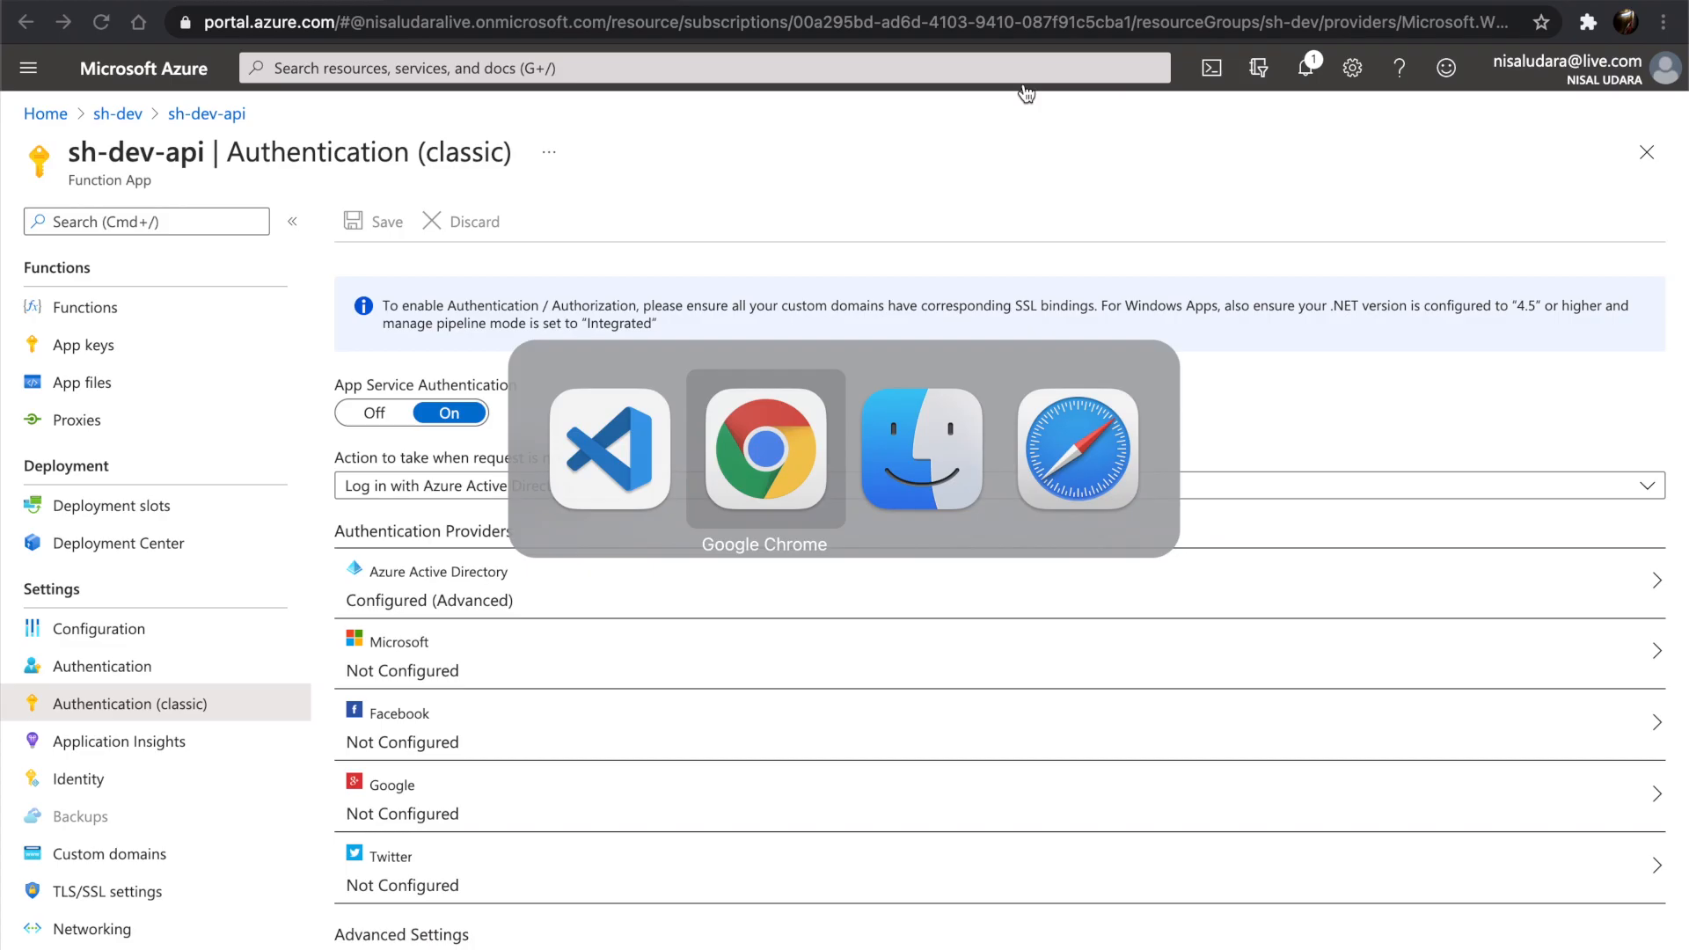
{"action": "key", "text": "super+t"}
{"action": "key", "text": "super+v"}
{"action": "key", "text": "Return"}
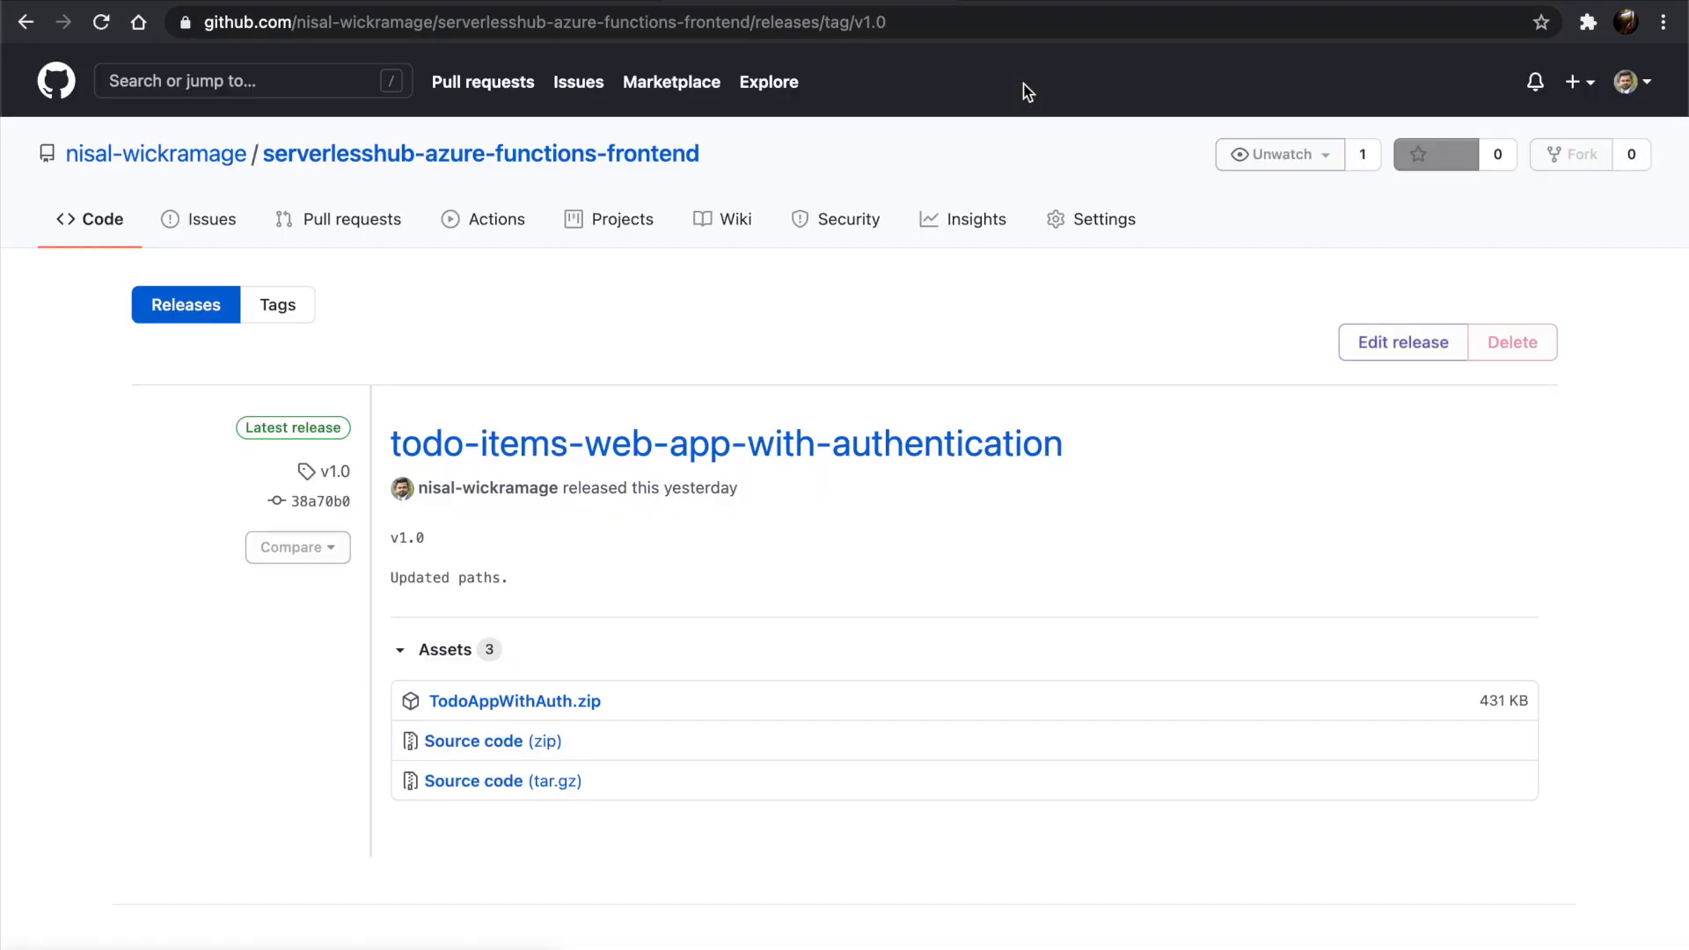
{"action": "left_click", "coordinate": [499, 704]}
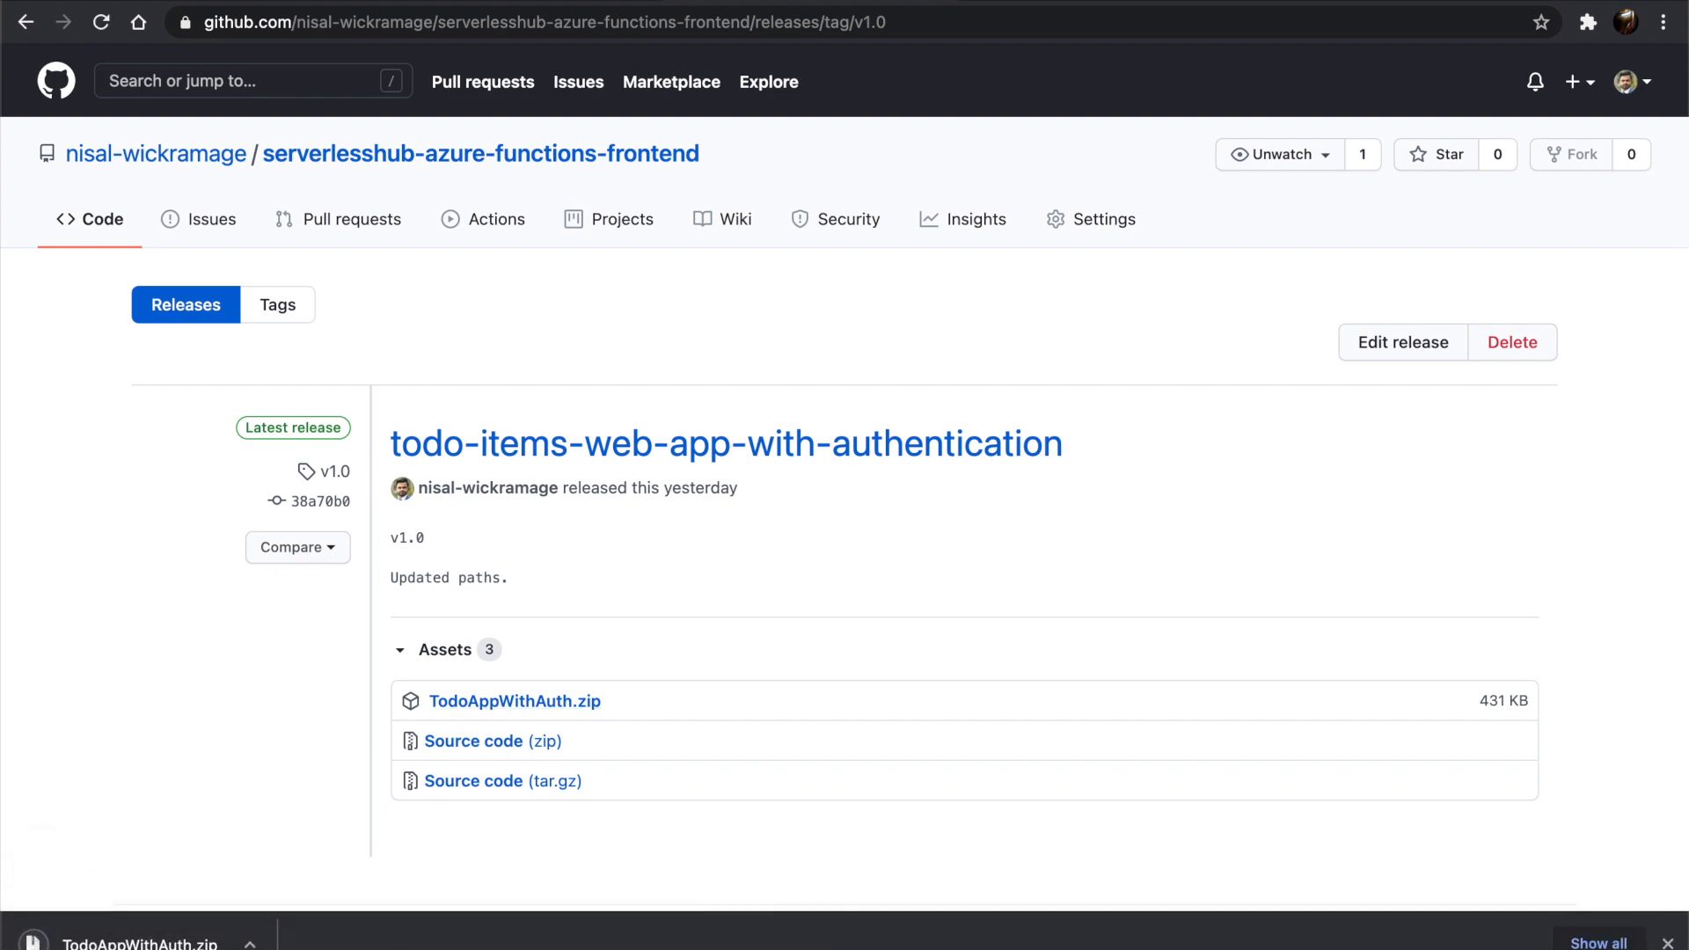
{"action": "key", "text": "super+Tab"}
{"action": "key", "text": "super+Tab"}
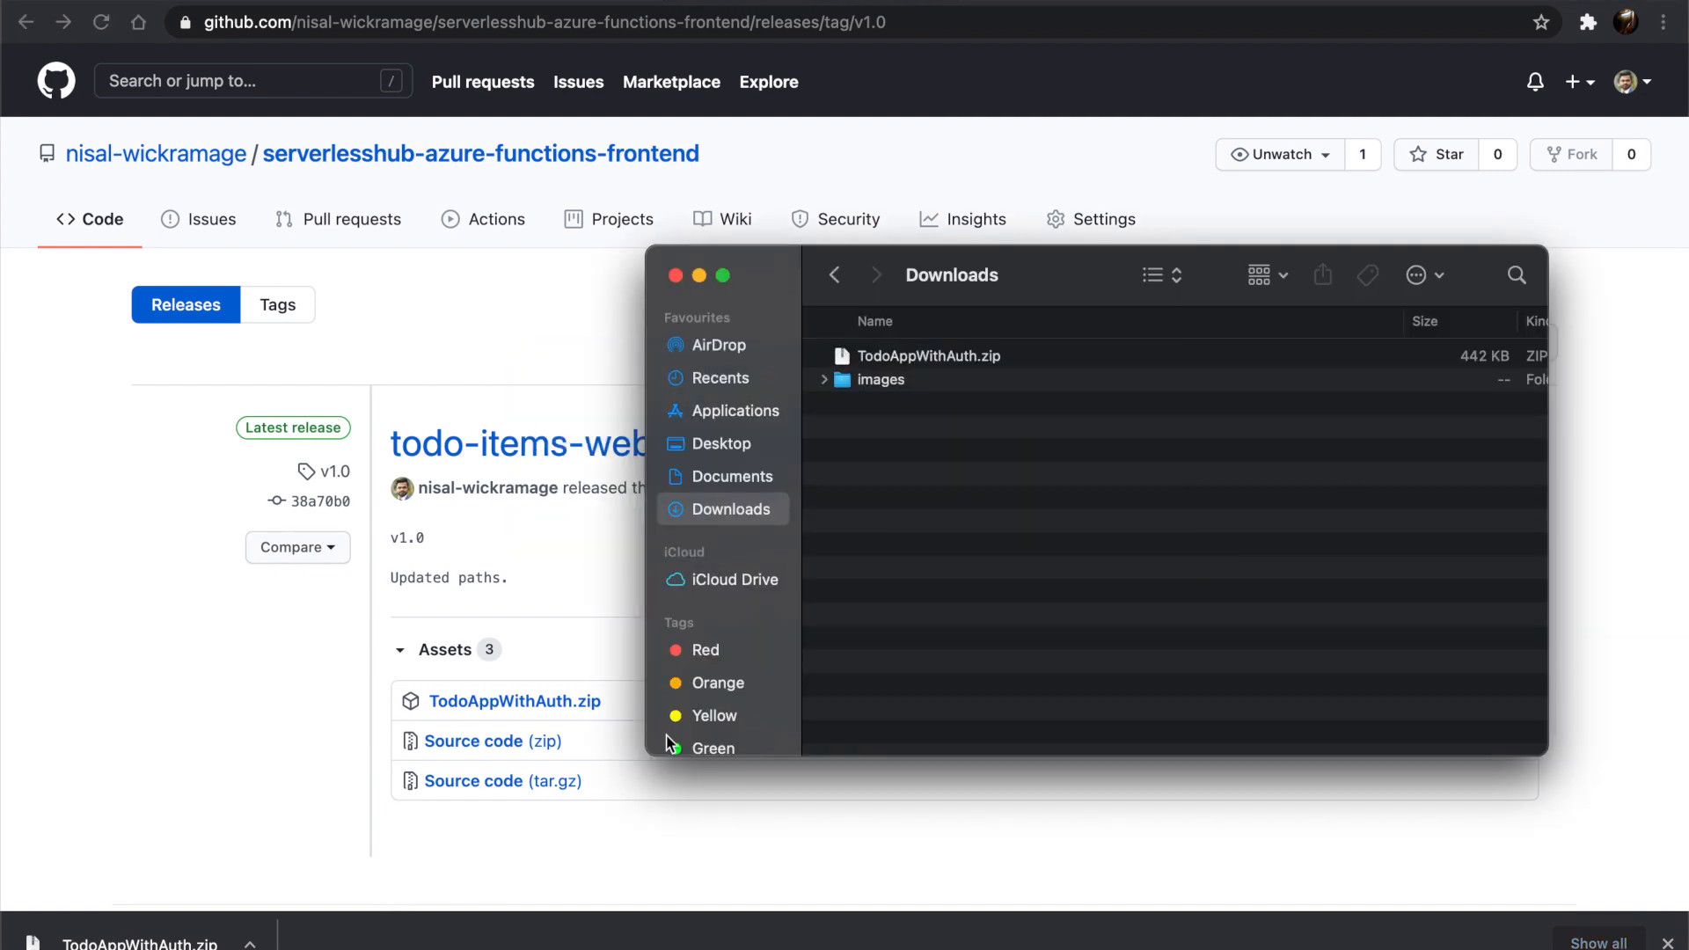
- Extract TodoAppWithAuth.zip and open its app.config with Visual Studio Code
{"action": "left_click", "coordinate": [858, 356]}
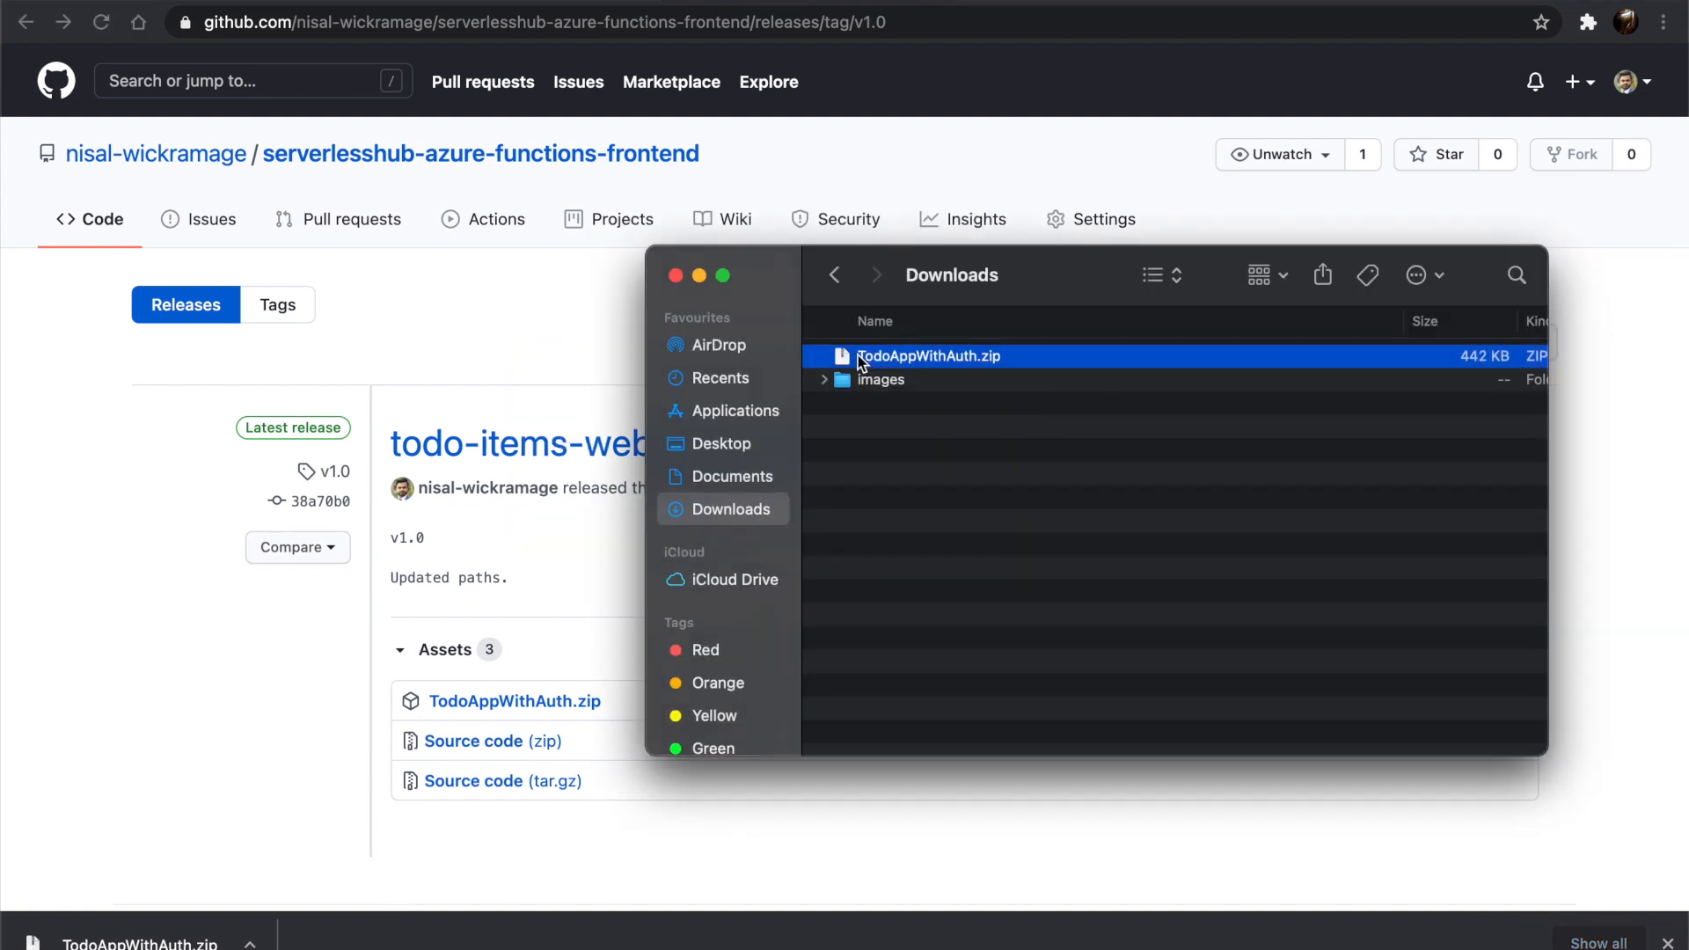
{"action": "double_click", "coordinate": [860, 357]}
{"action": "double_click", "coordinate": [842, 357]}
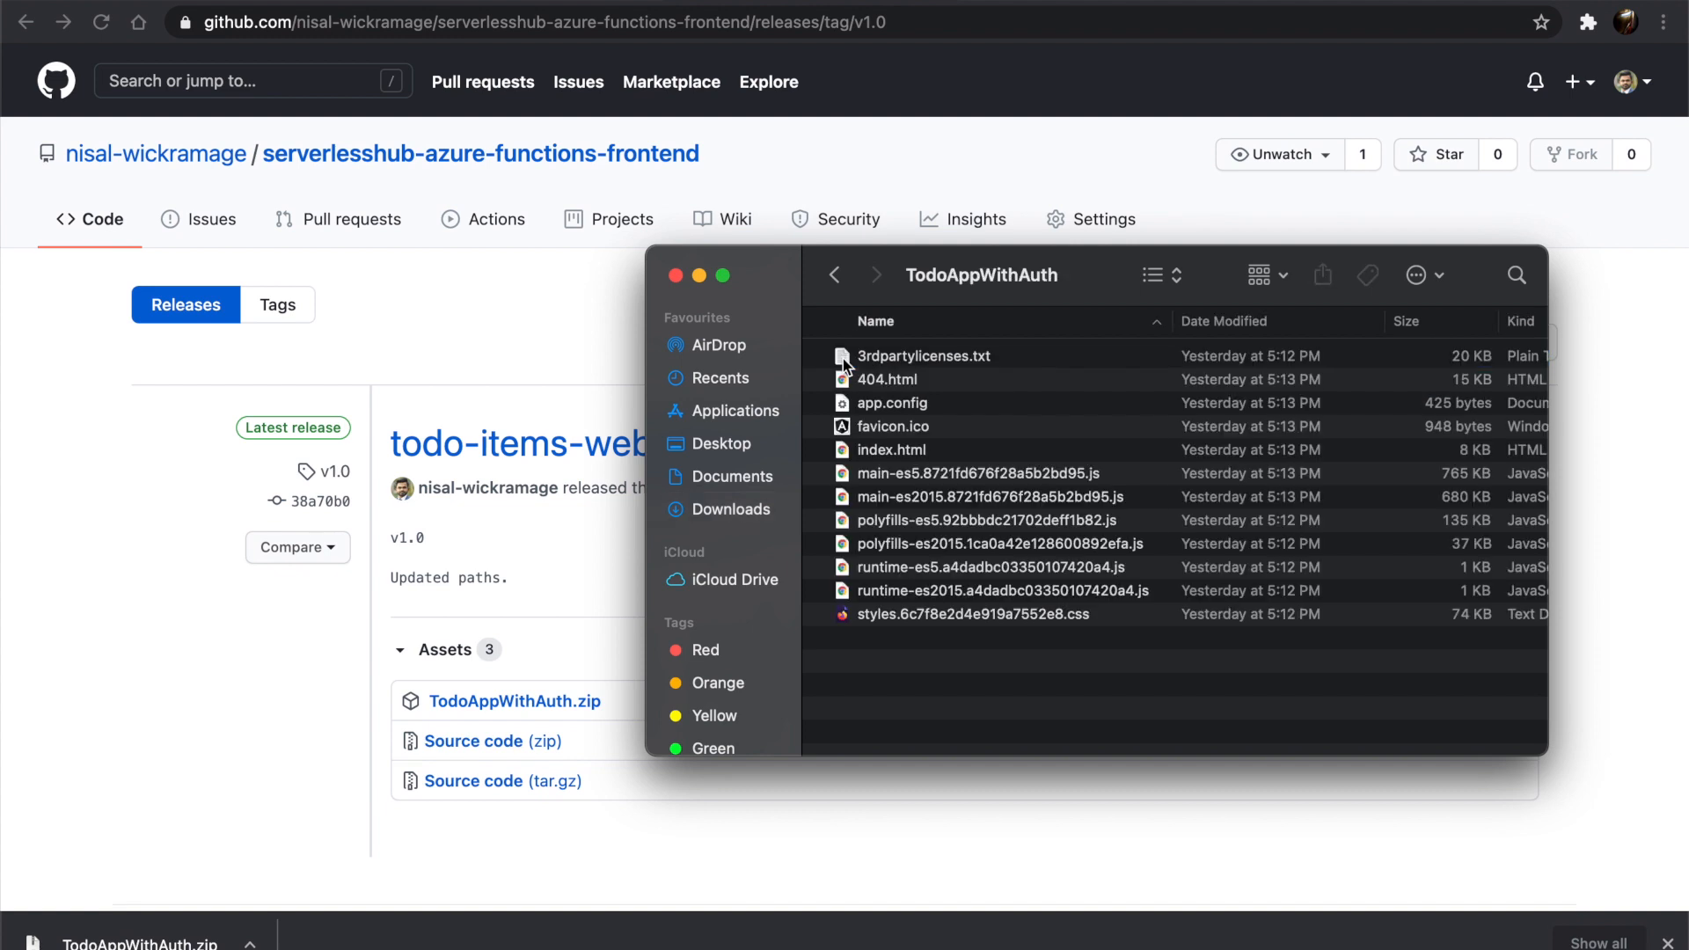
{"action": "left_click", "coordinate": [852, 403]}
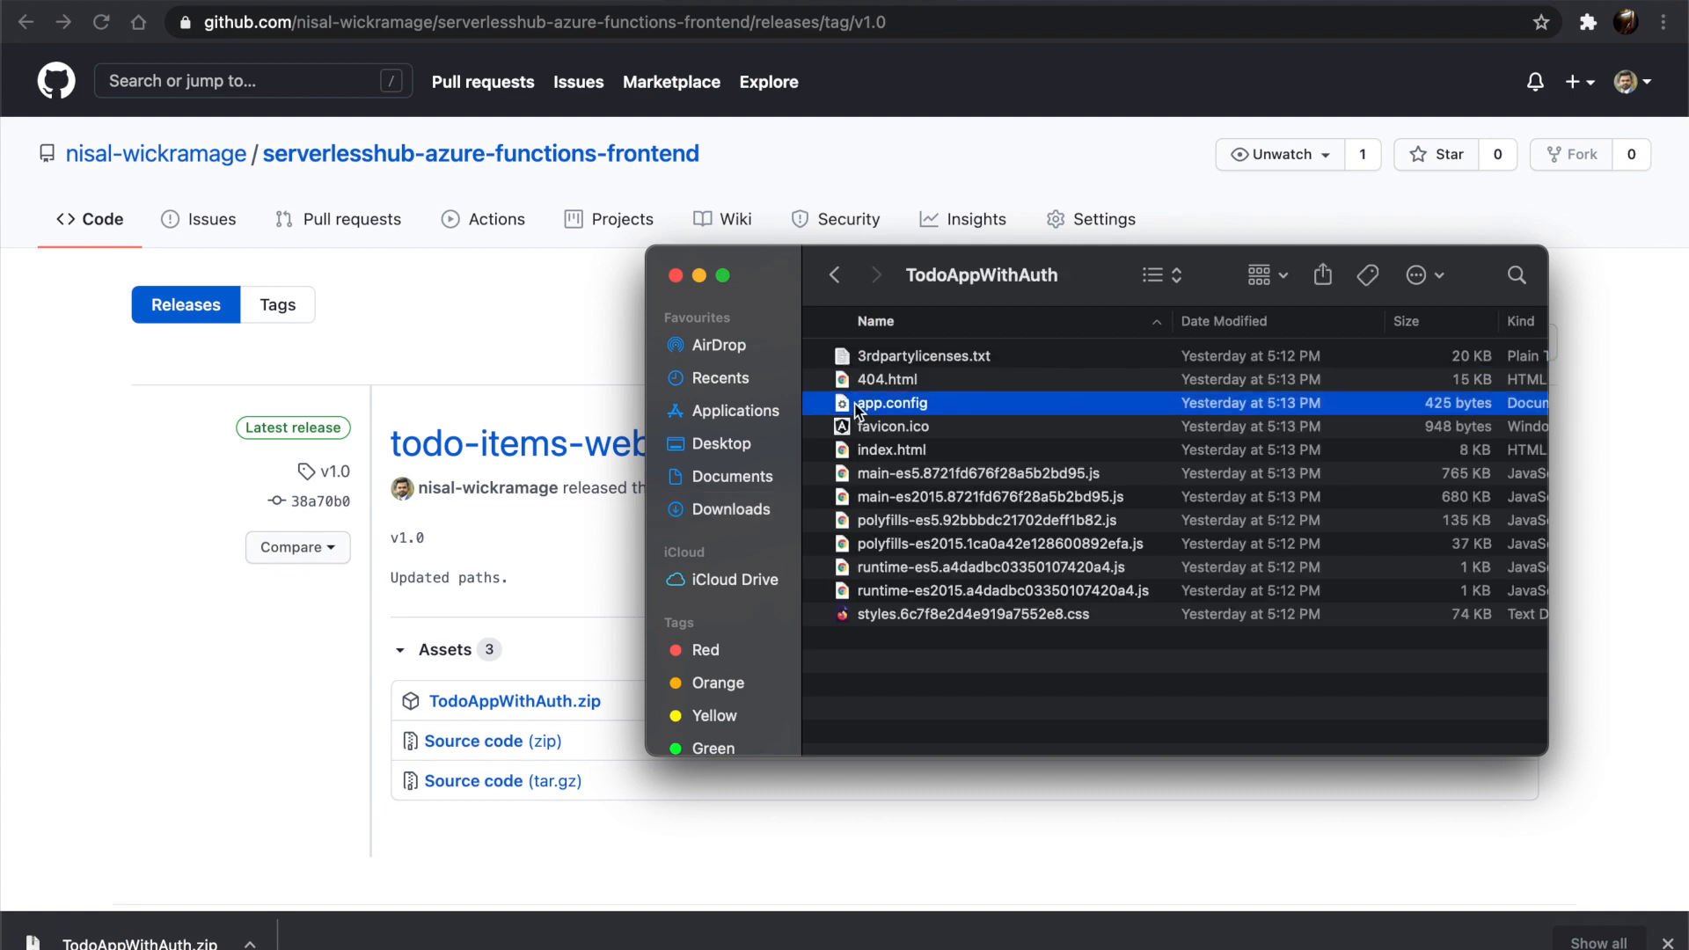
{"action": "right_click", "coordinate": [854, 405]}
{"action": "mouse_move", "coordinate": [884, 440]}
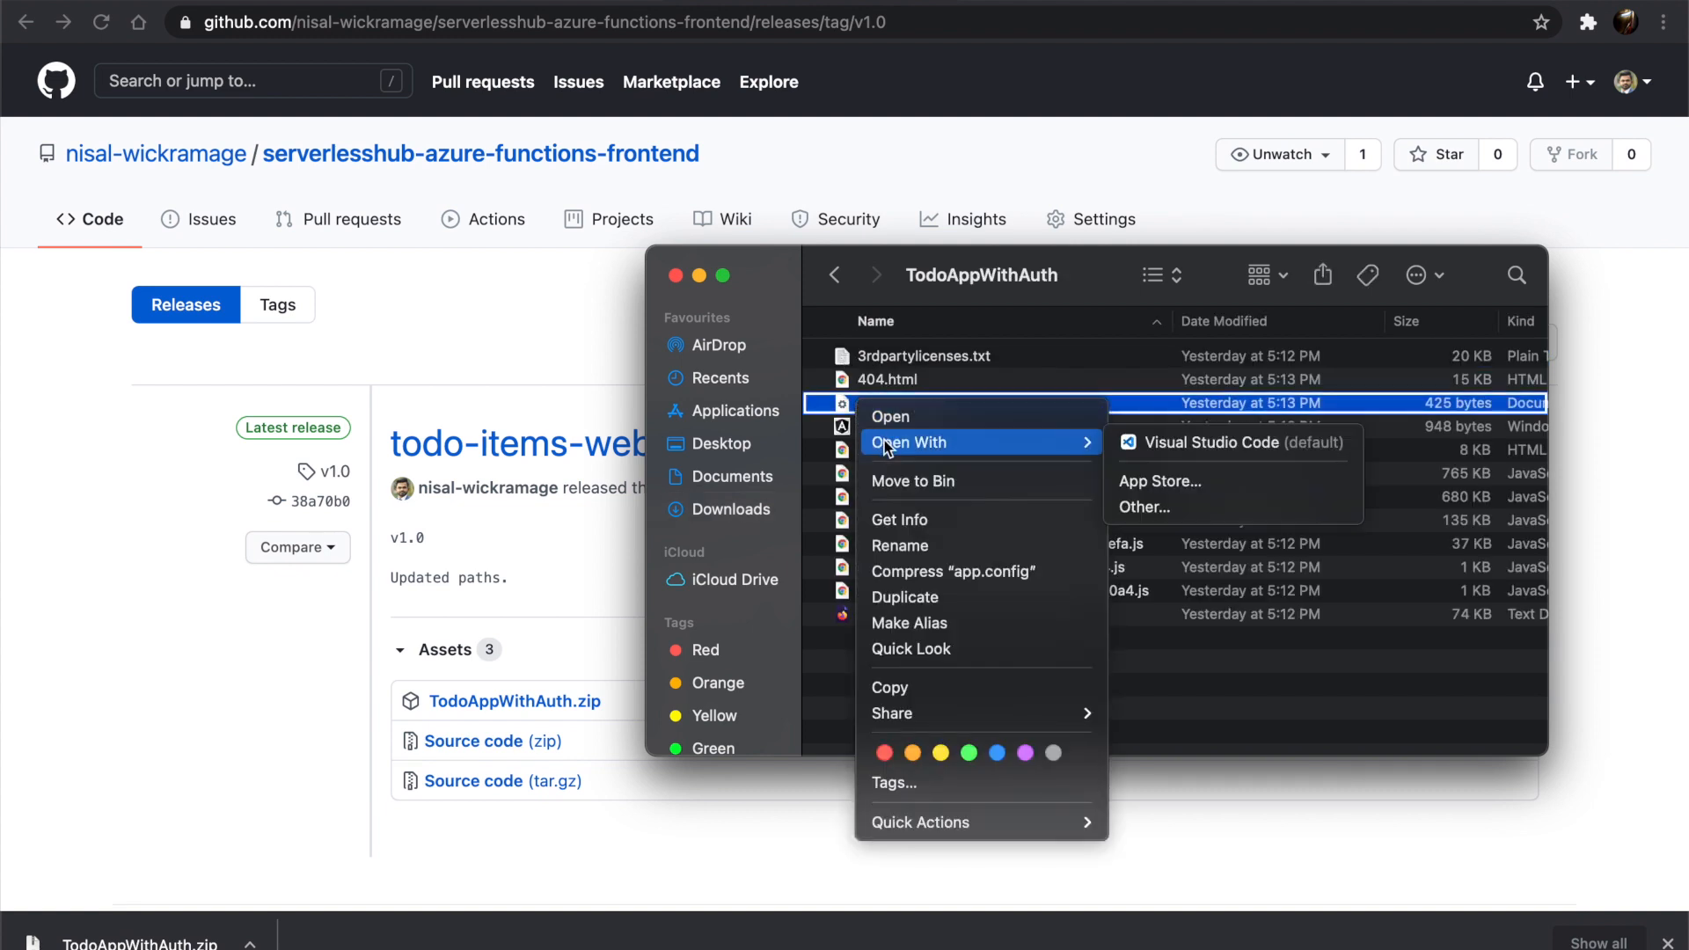
{"action": "left_click", "coordinate": [1200, 444]}
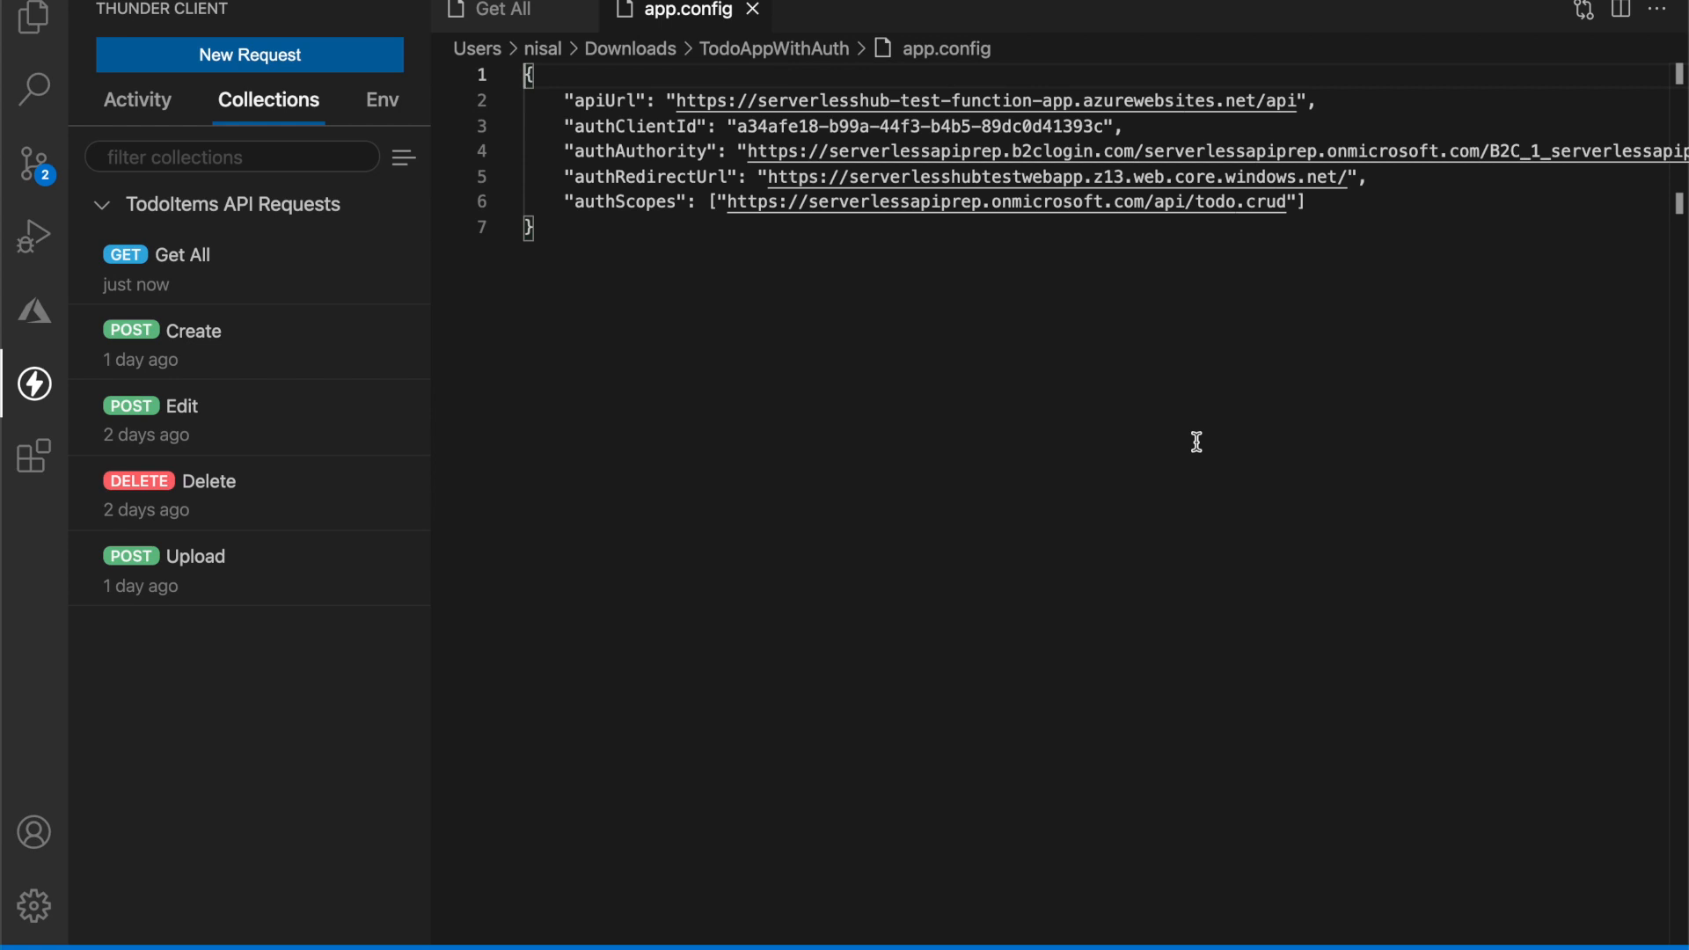
- Replace the host in app.config's apiUrl with the sh-dev-api function app URL
{"action": "key", "text": "super+Tab"}
{"action": "key", "text": "super+Tab"}
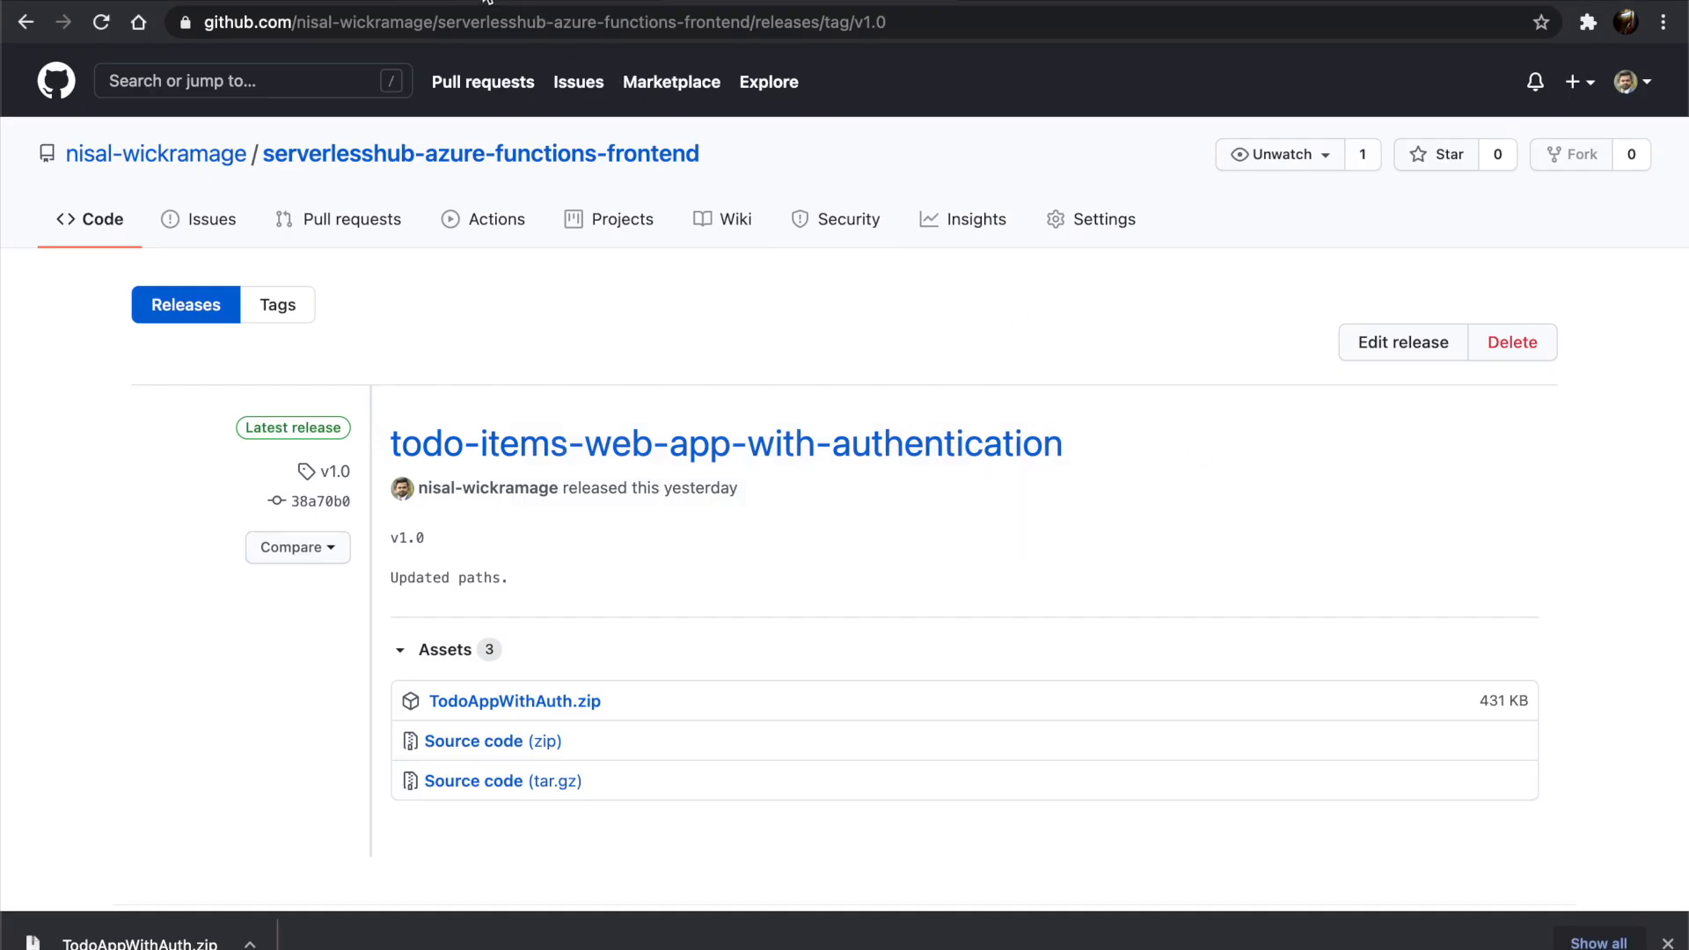
{"action": "key", "text": "ctrl+Tab"}
{"action": "scroll", "coordinate": [114, 327], "scroll_direction": "up", "scroll_amount": 3}
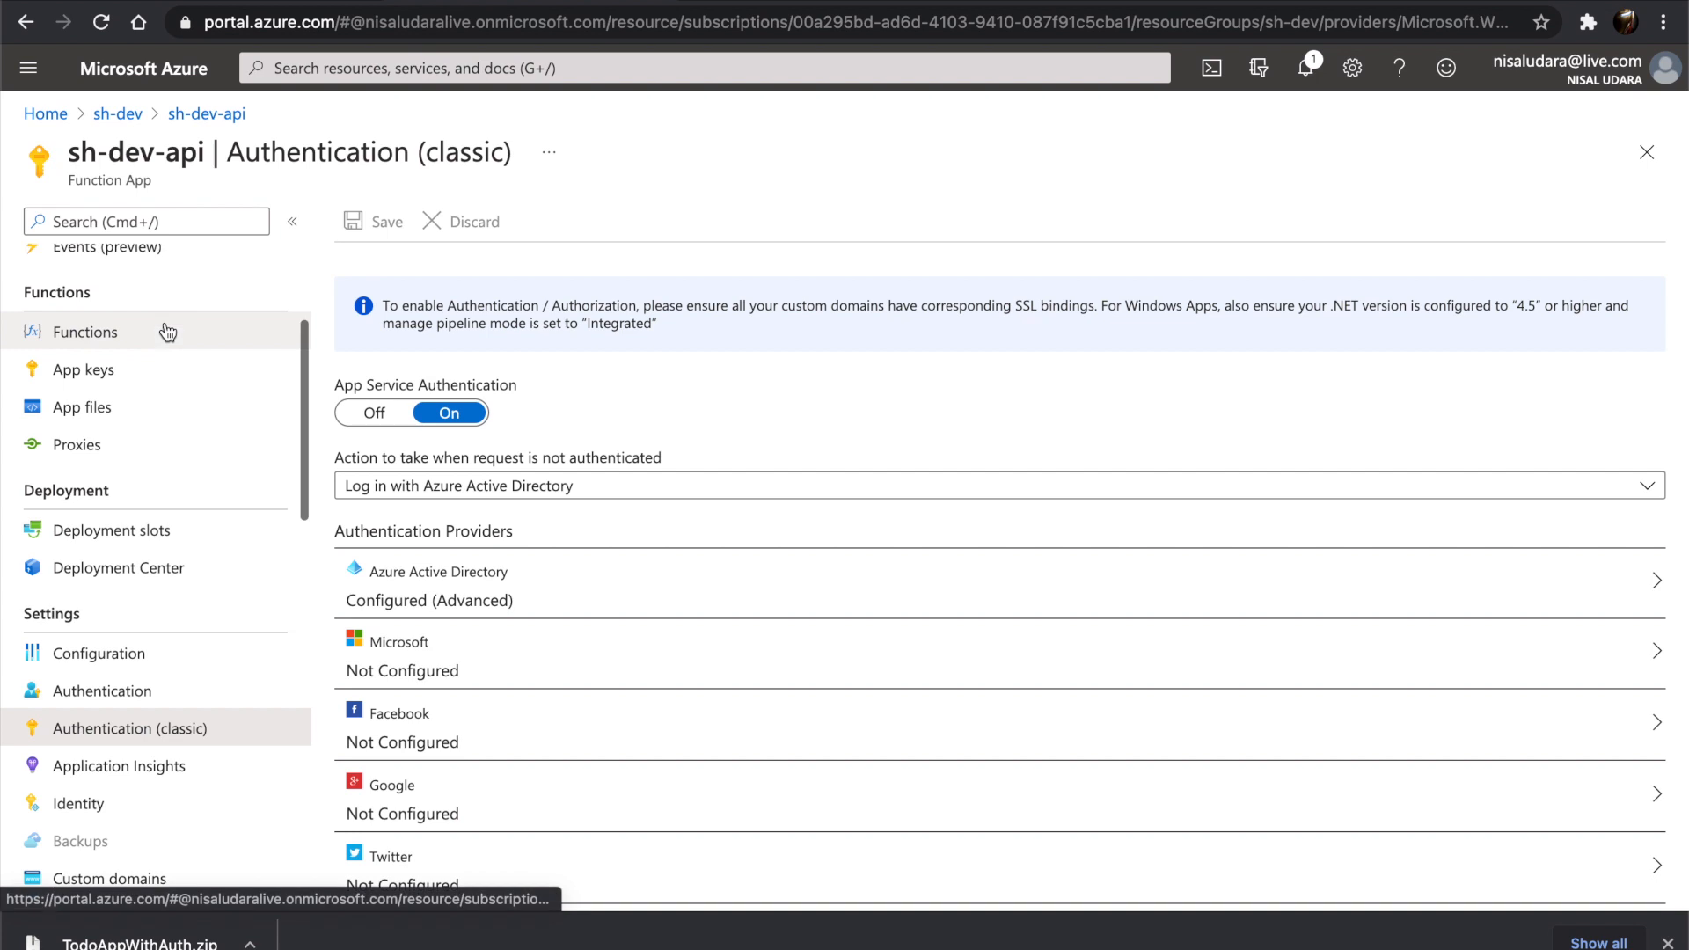
{"action": "left_click", "coordinate": [138, 271]}
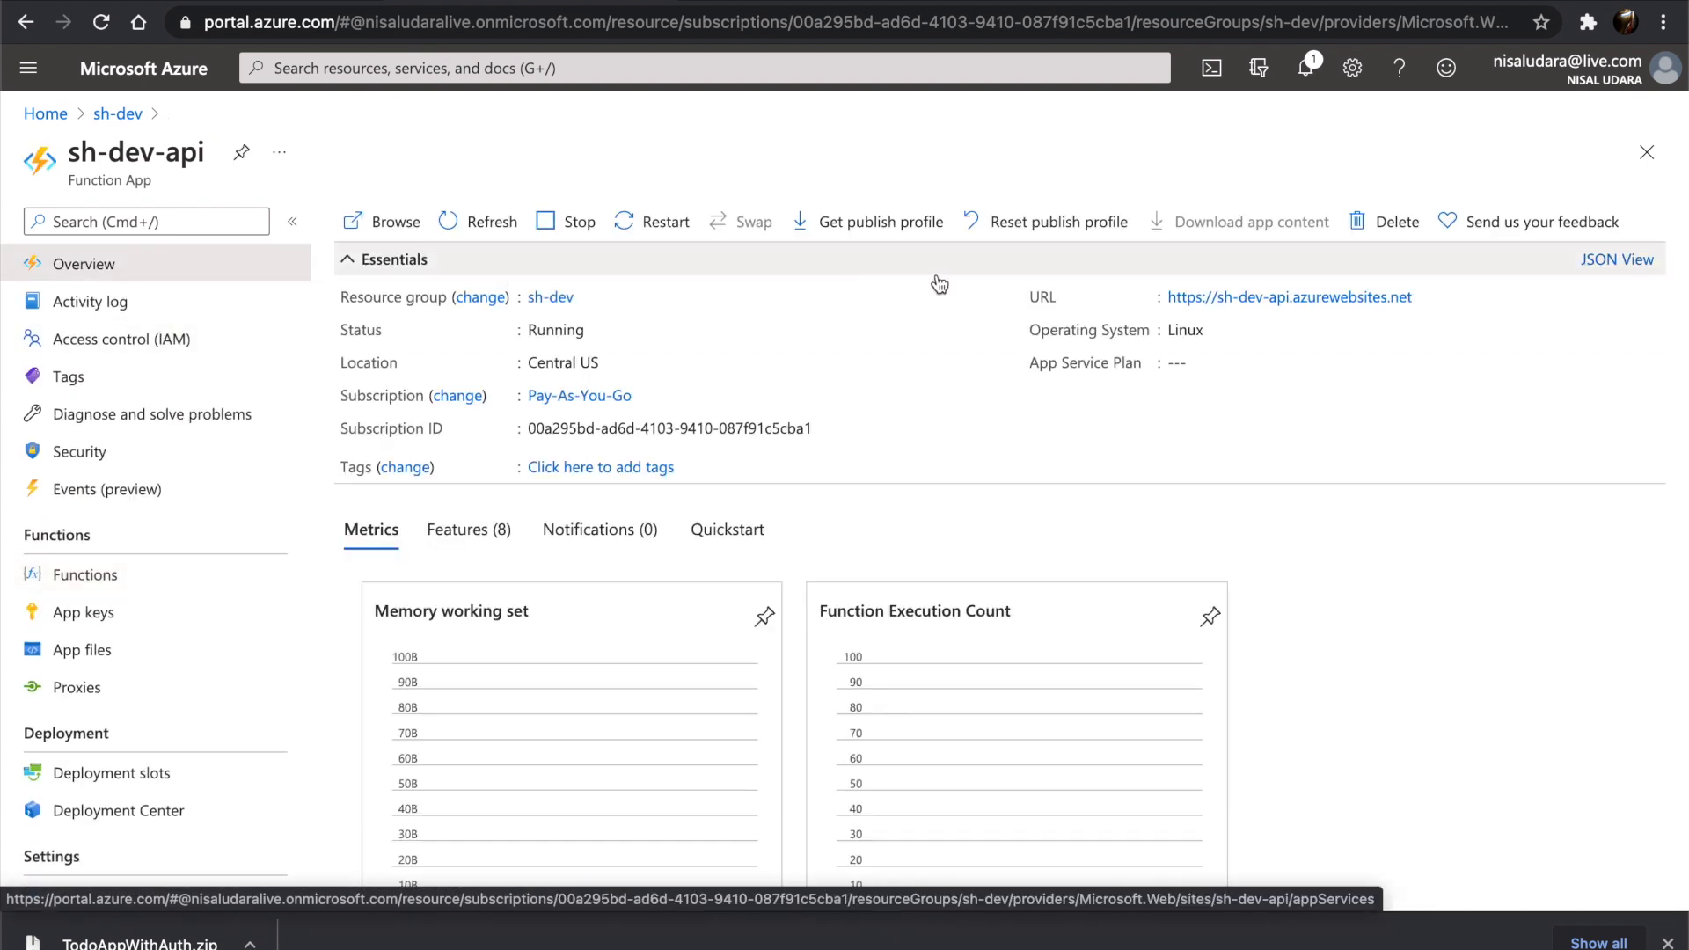
{"action": "left_click", "coordinate": [1428, 299]}
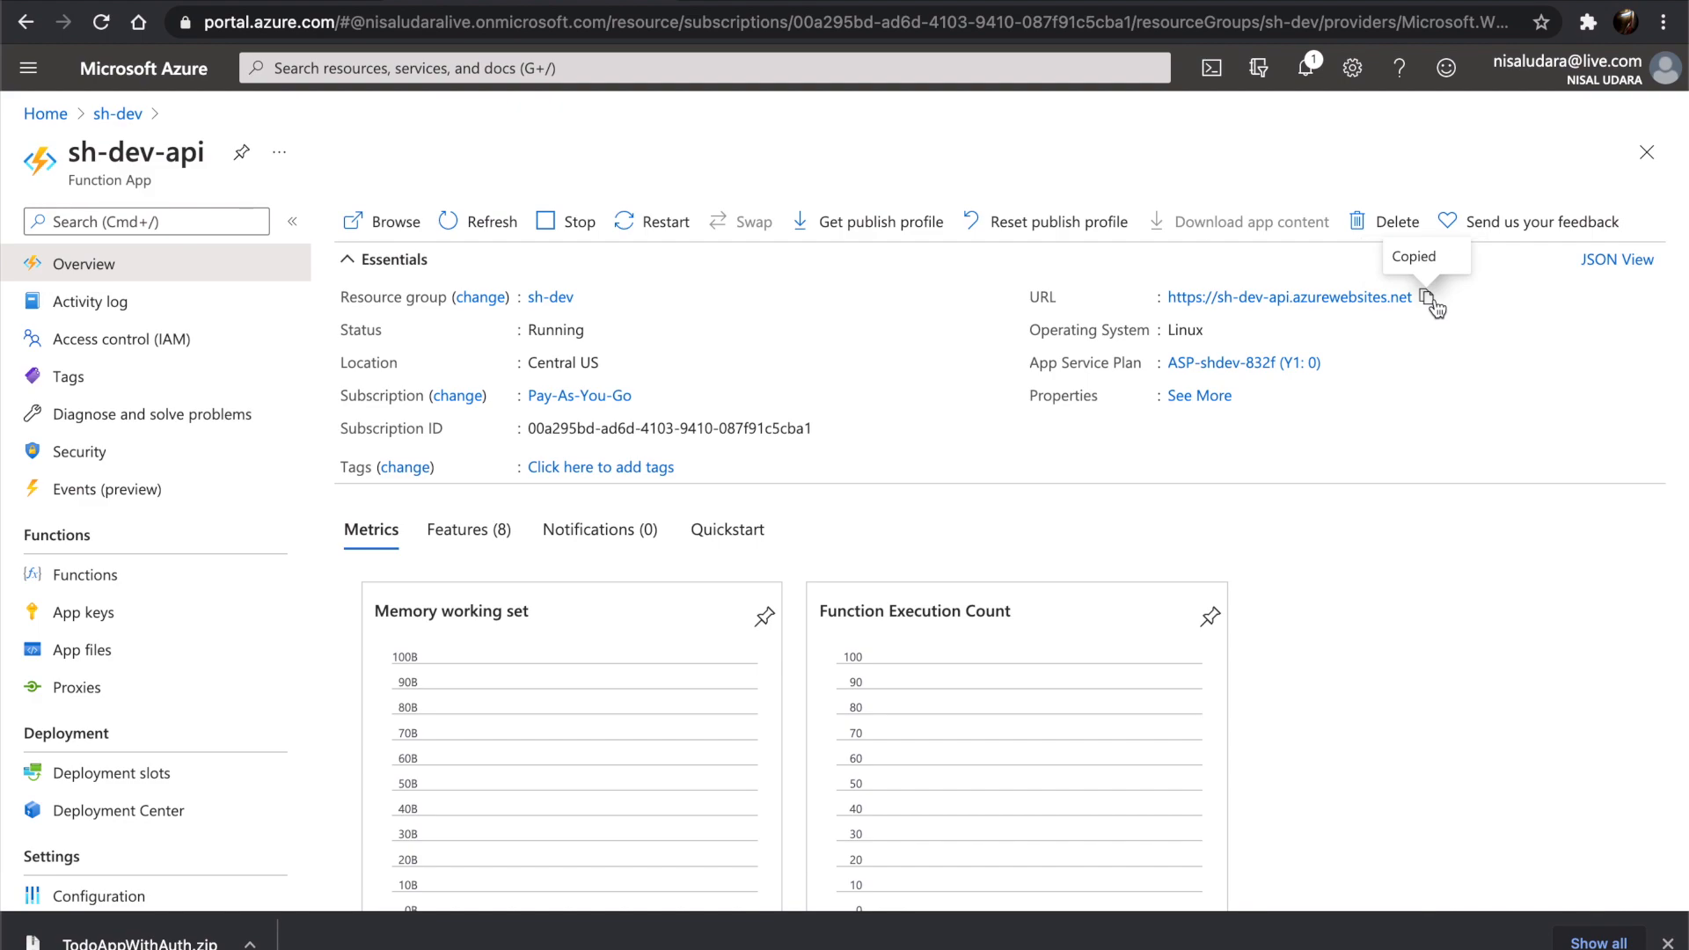
{"action": "key", "text": "super+Tab"}
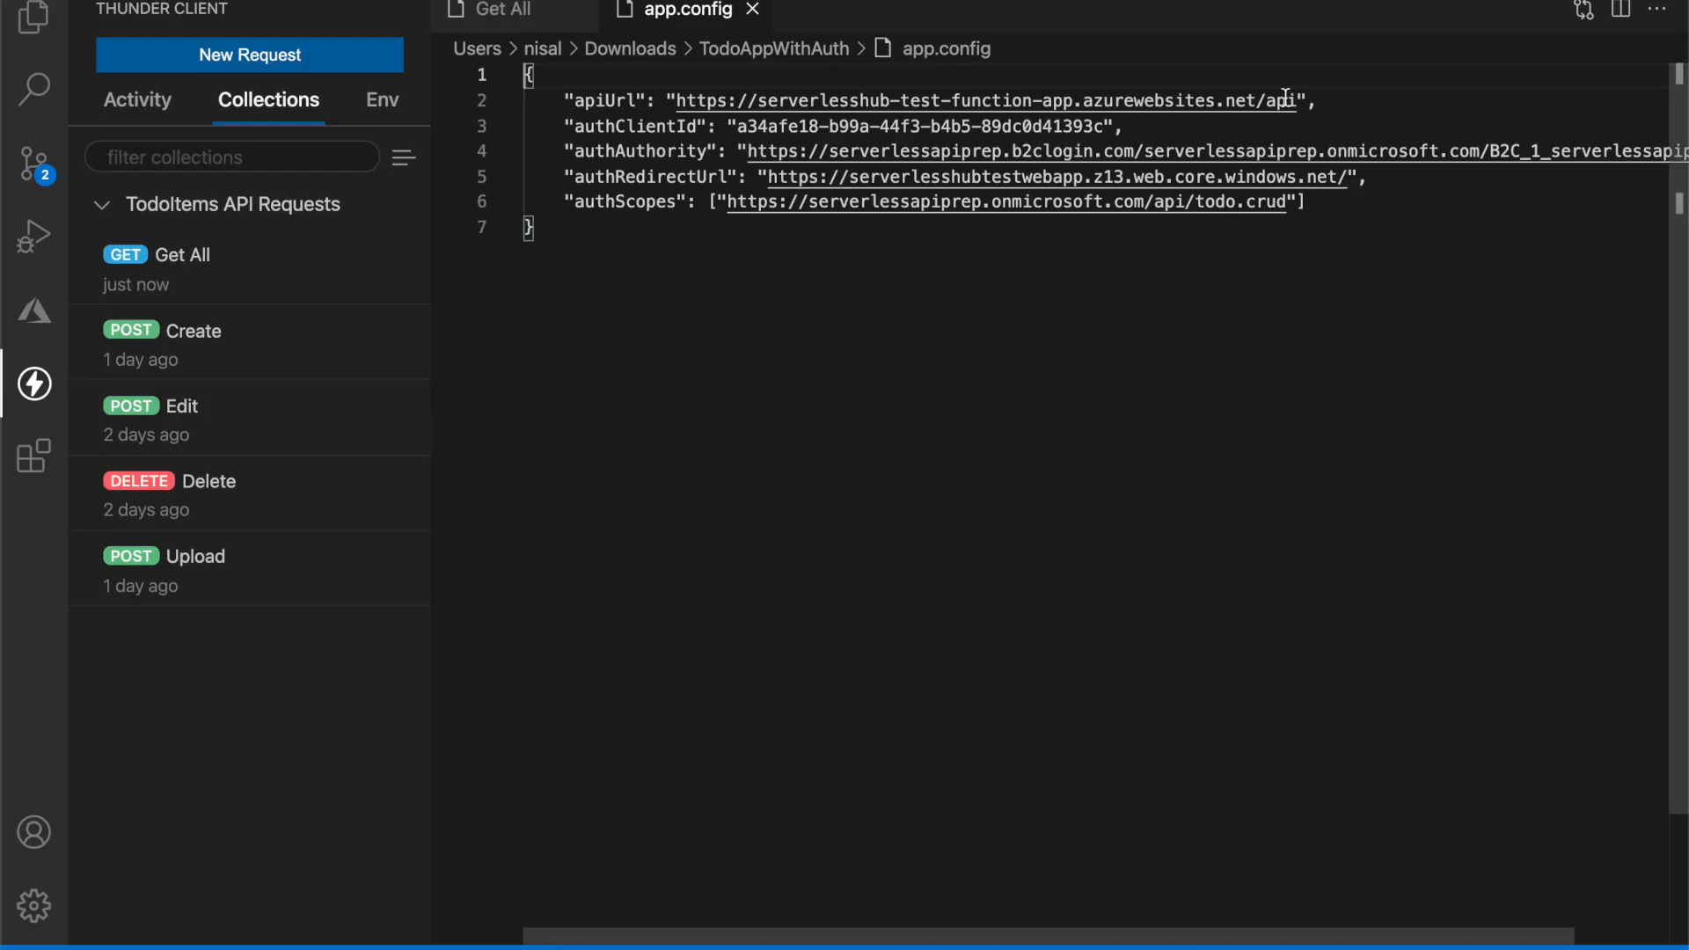
{"action": "left_click_drag", "start_coordinate": [1265, 99], "coordinate": [673, 101]}
{"action": "key", "text": "super+v"}
{"action": "type", "text": "/"}
- Set authClientId to sh-dev-web-app's application client ID
{"action": "key", "text": "super+Tab"}
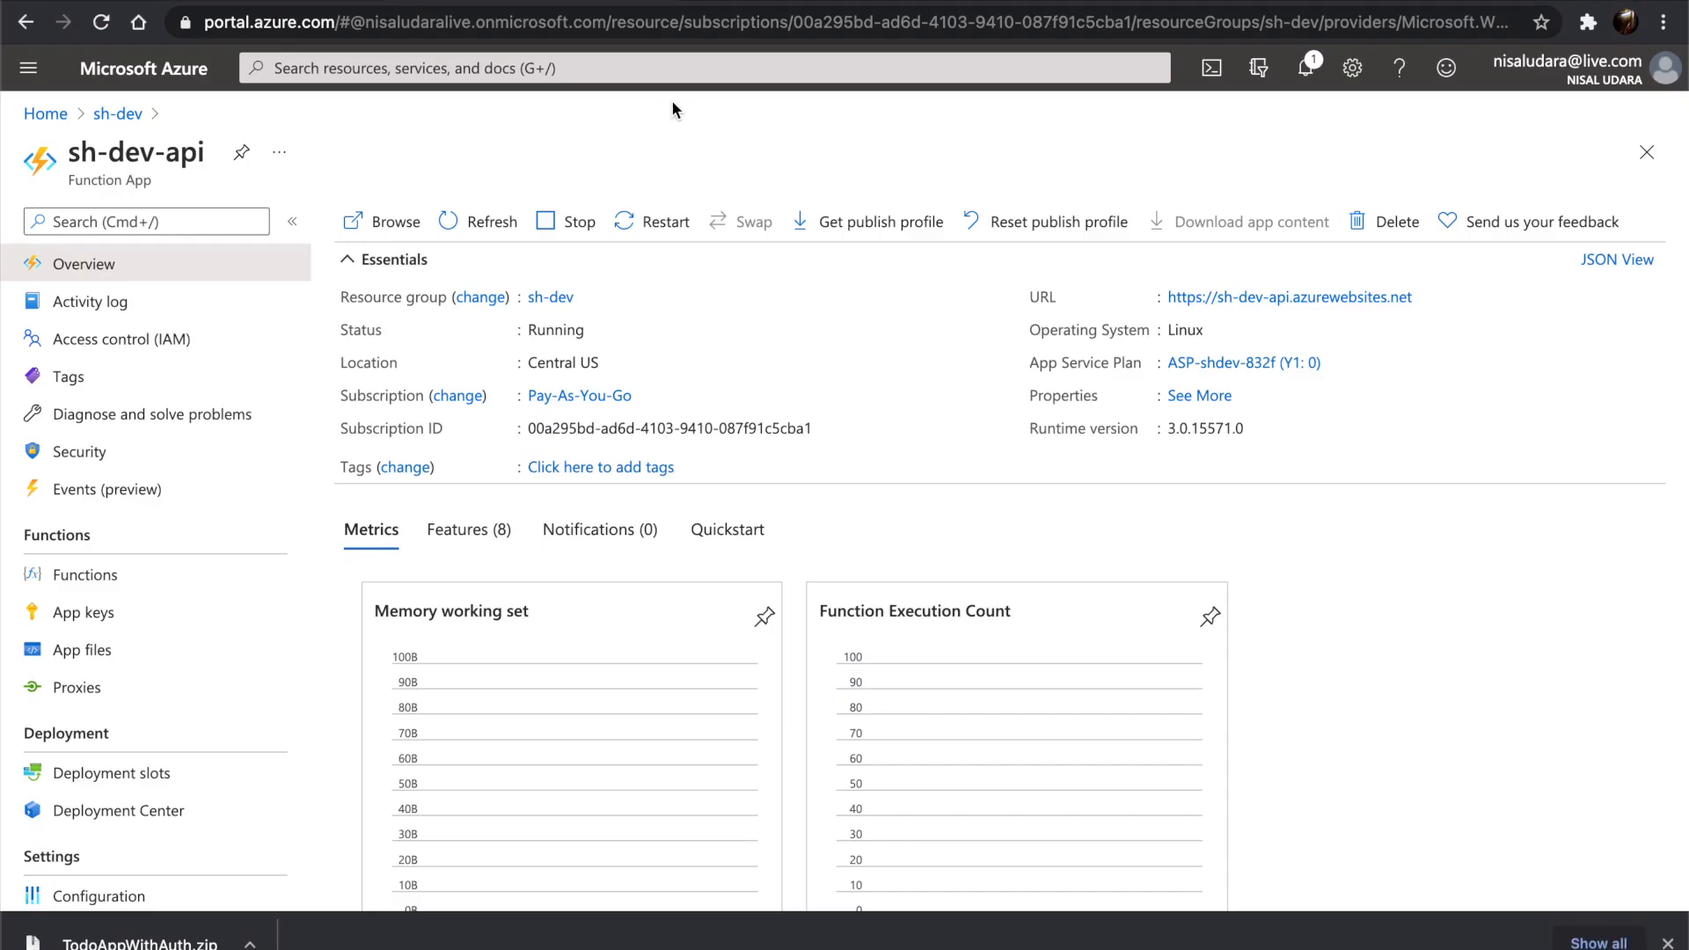
{"action": "key", "text": "ctrl+Tab"}
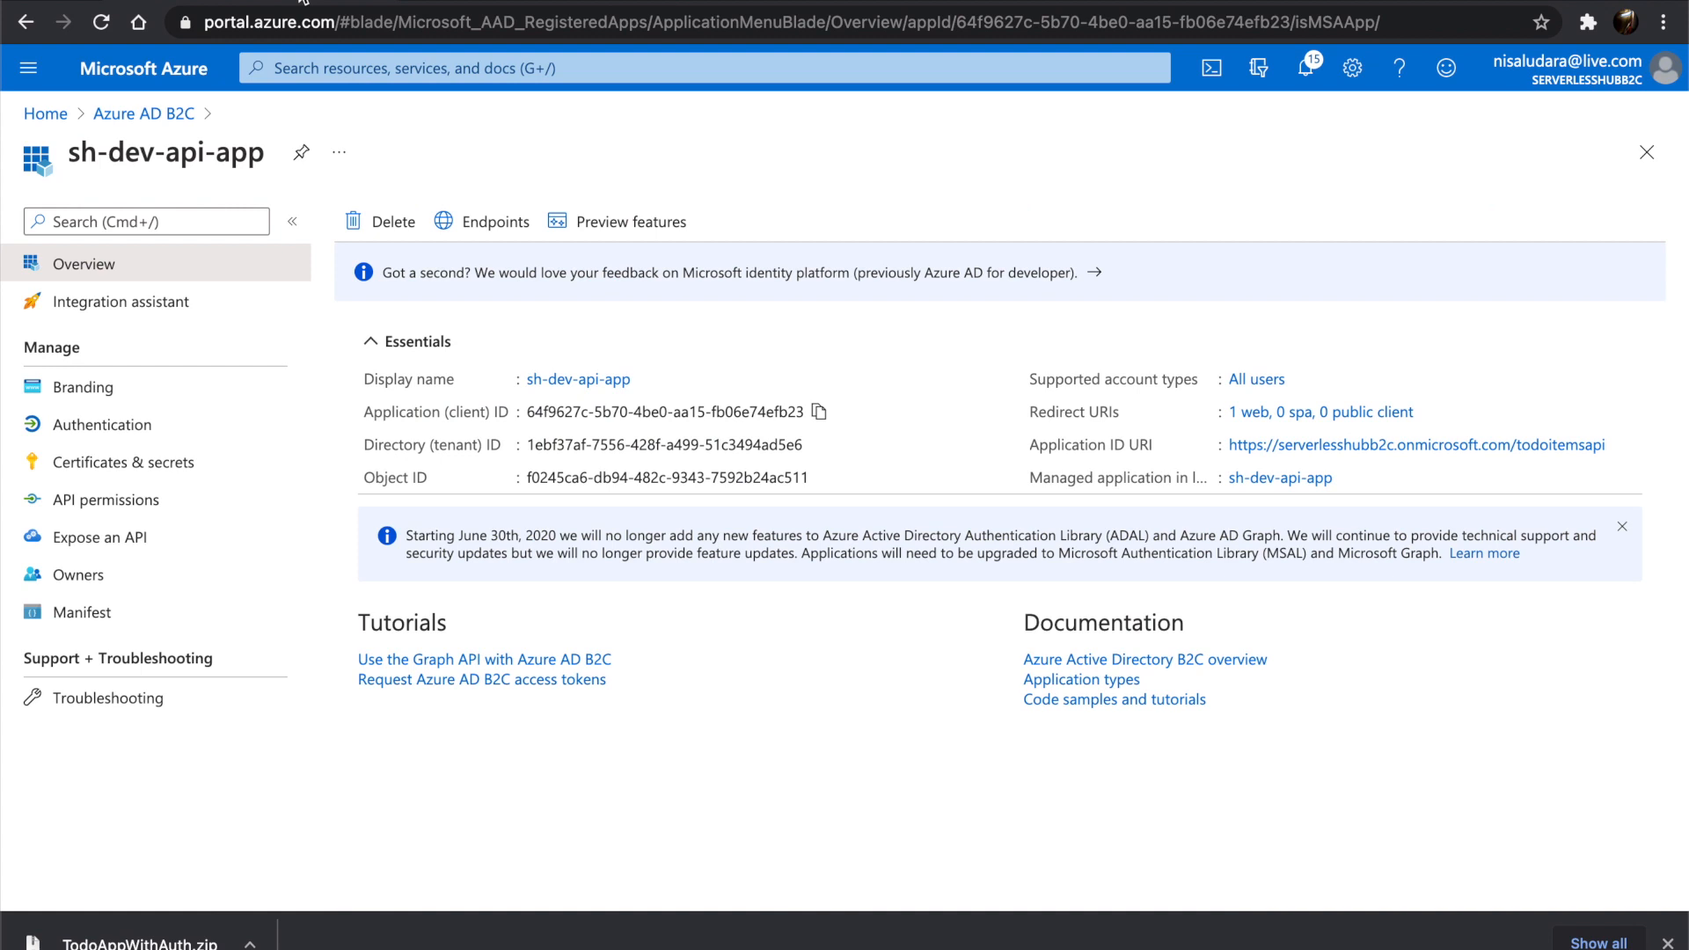
{"action": "left_click", "coordinate": [181, 114]}
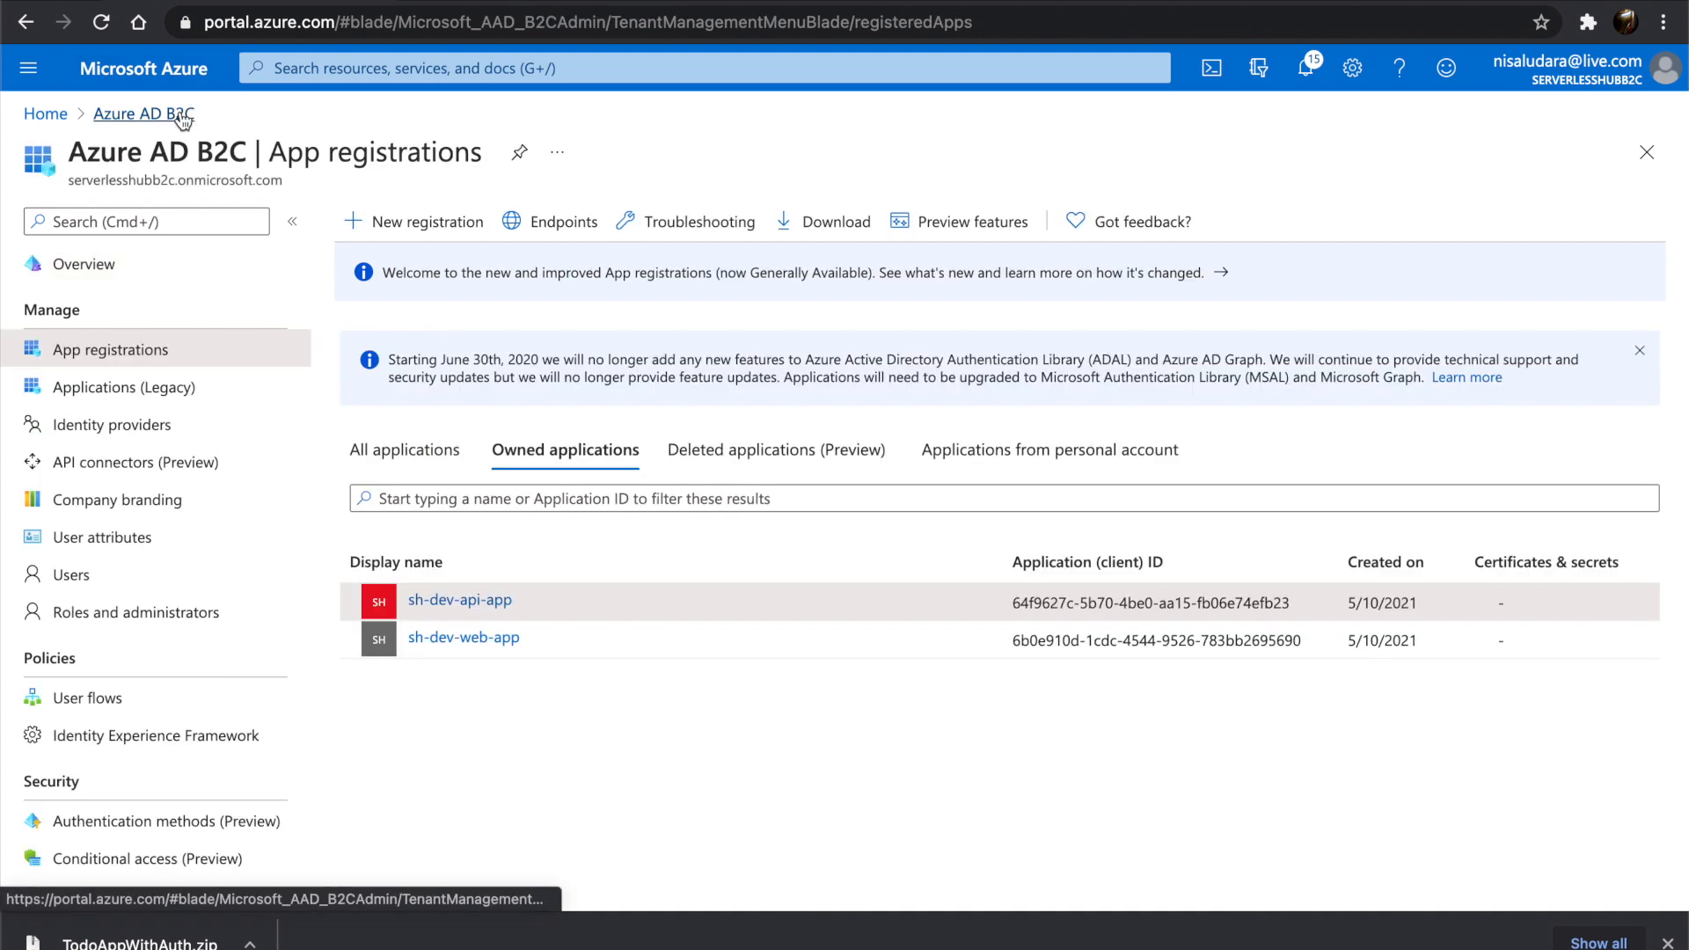
{"action": "left_click", "coordinate": [442, 638]}
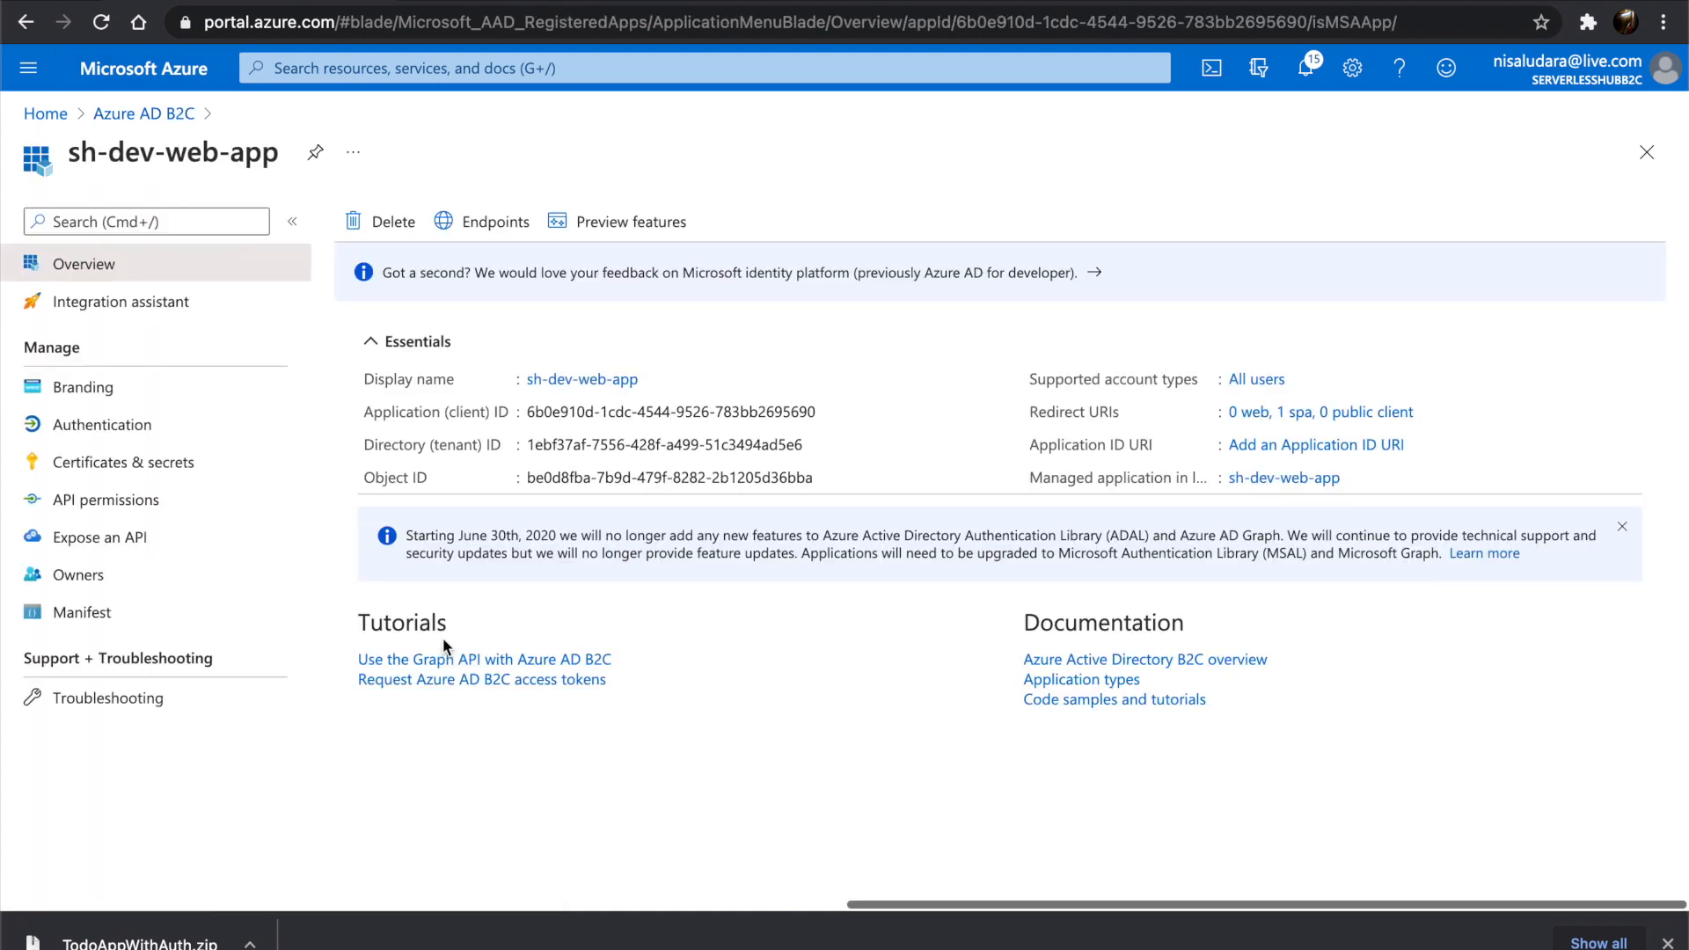
{"action": "left_click", "coordinate": [831, 413]}
{"action": "key", "text": "super+Tab"}
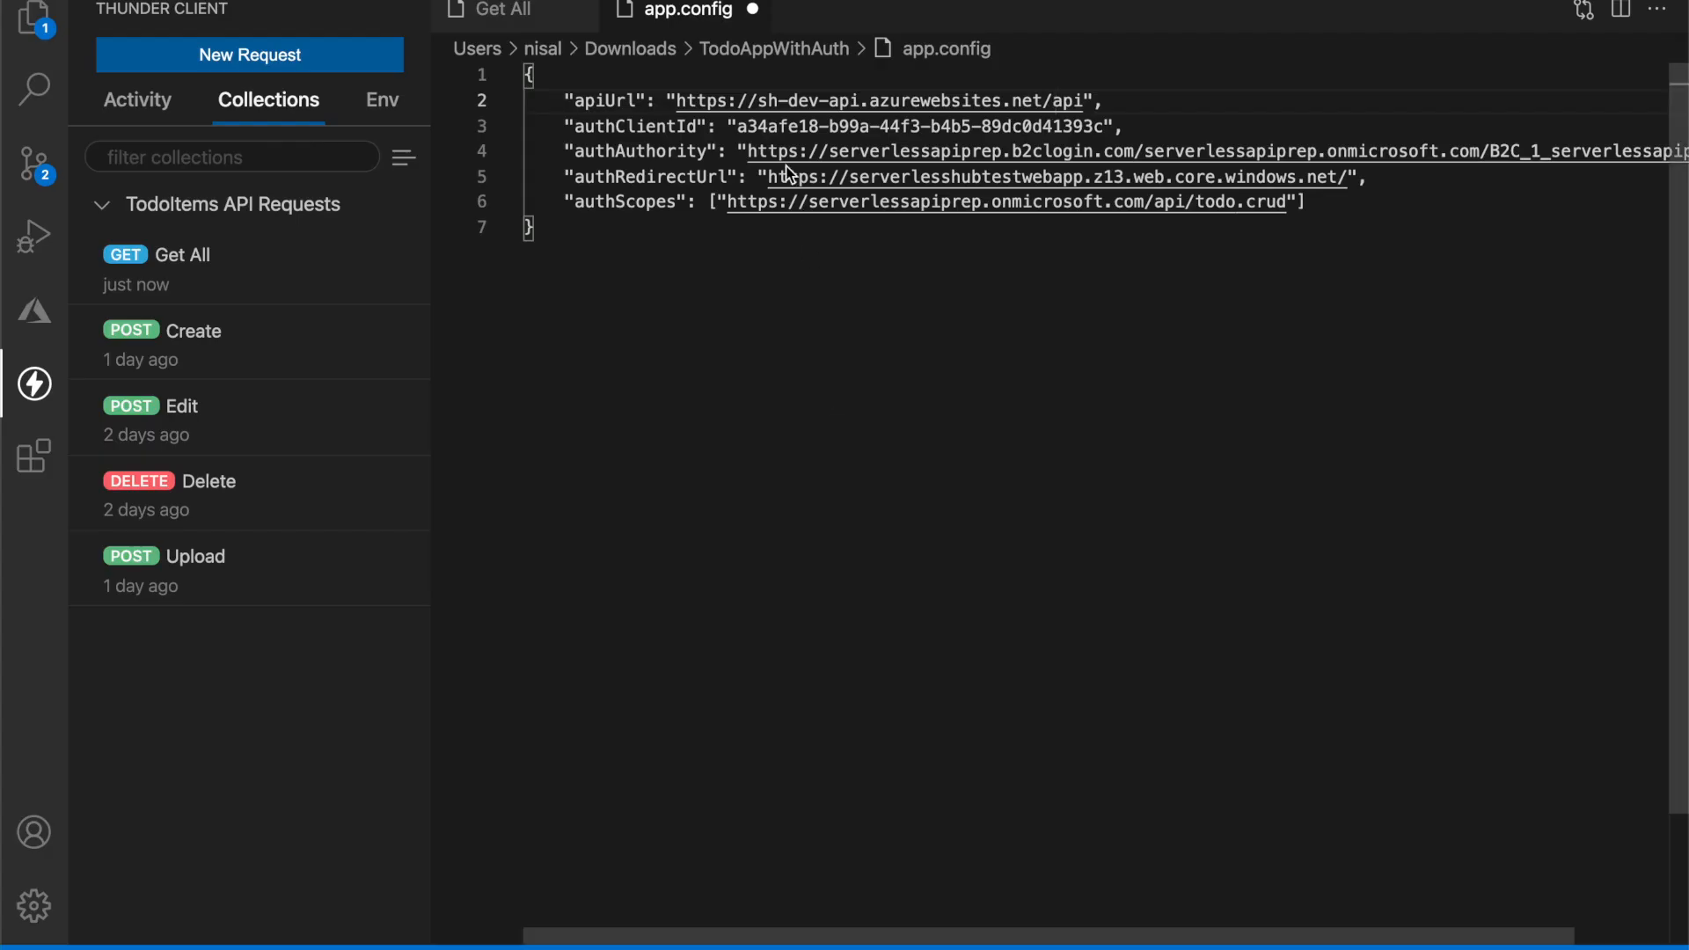
{"action": "left_click_drag", "start_coordinate": [738, 127], "coordinate": [1105, 124]}
{"action": "key", "text": "super+v"}
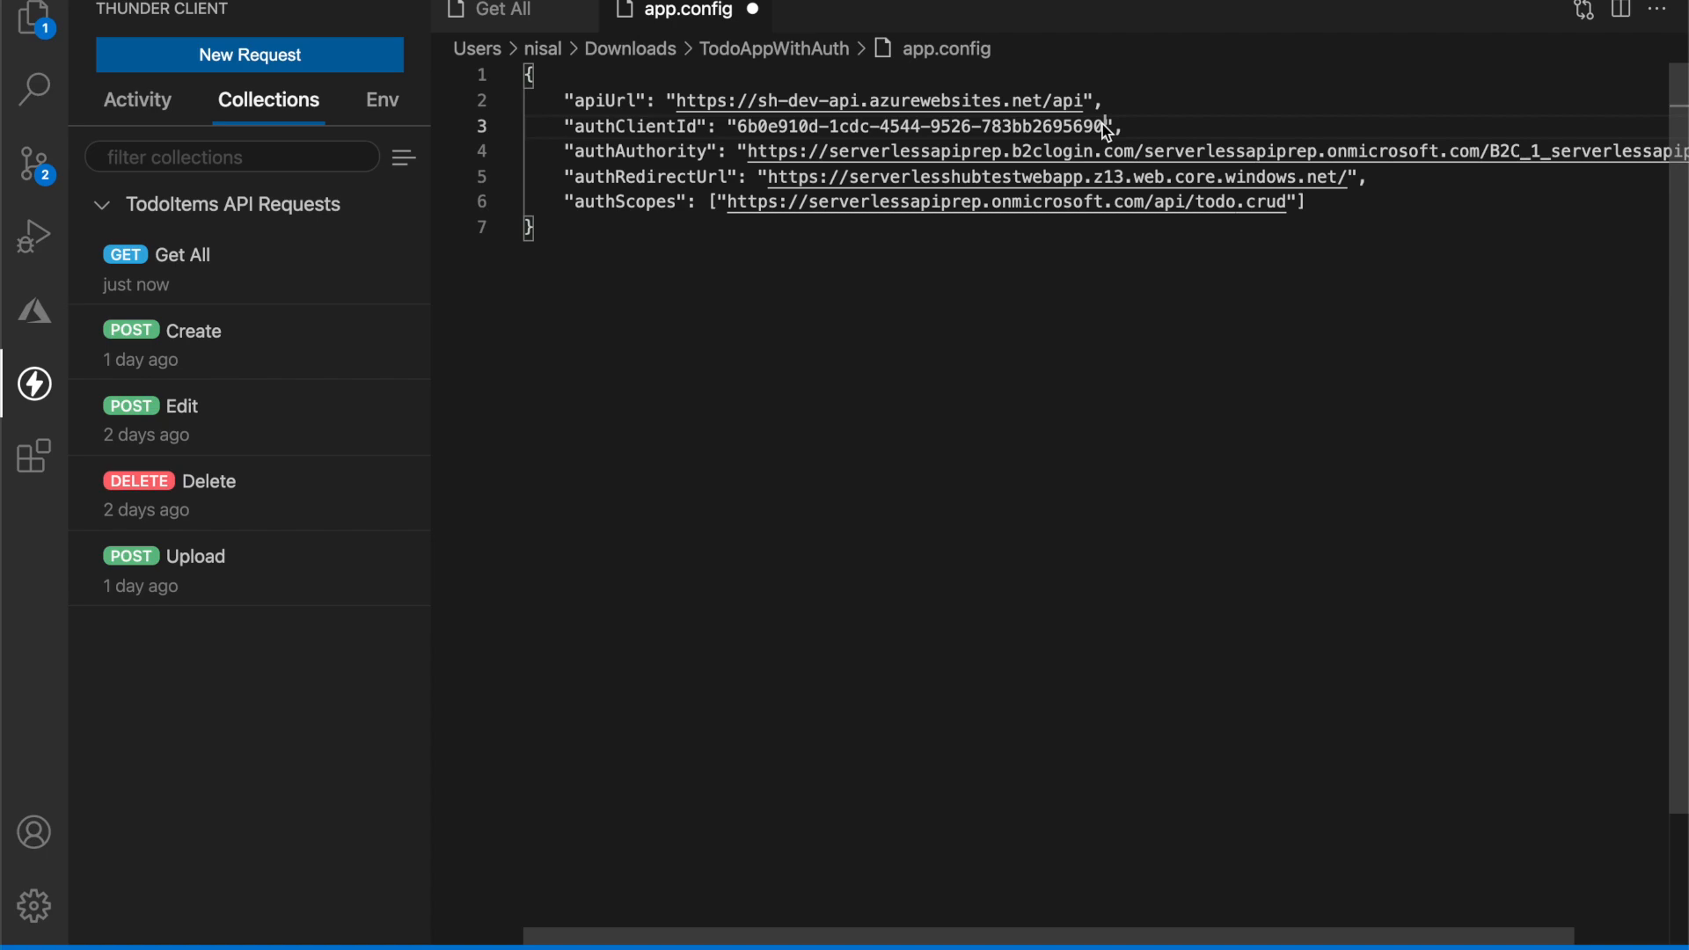
{"action": "key", "text": "super+Tab"}
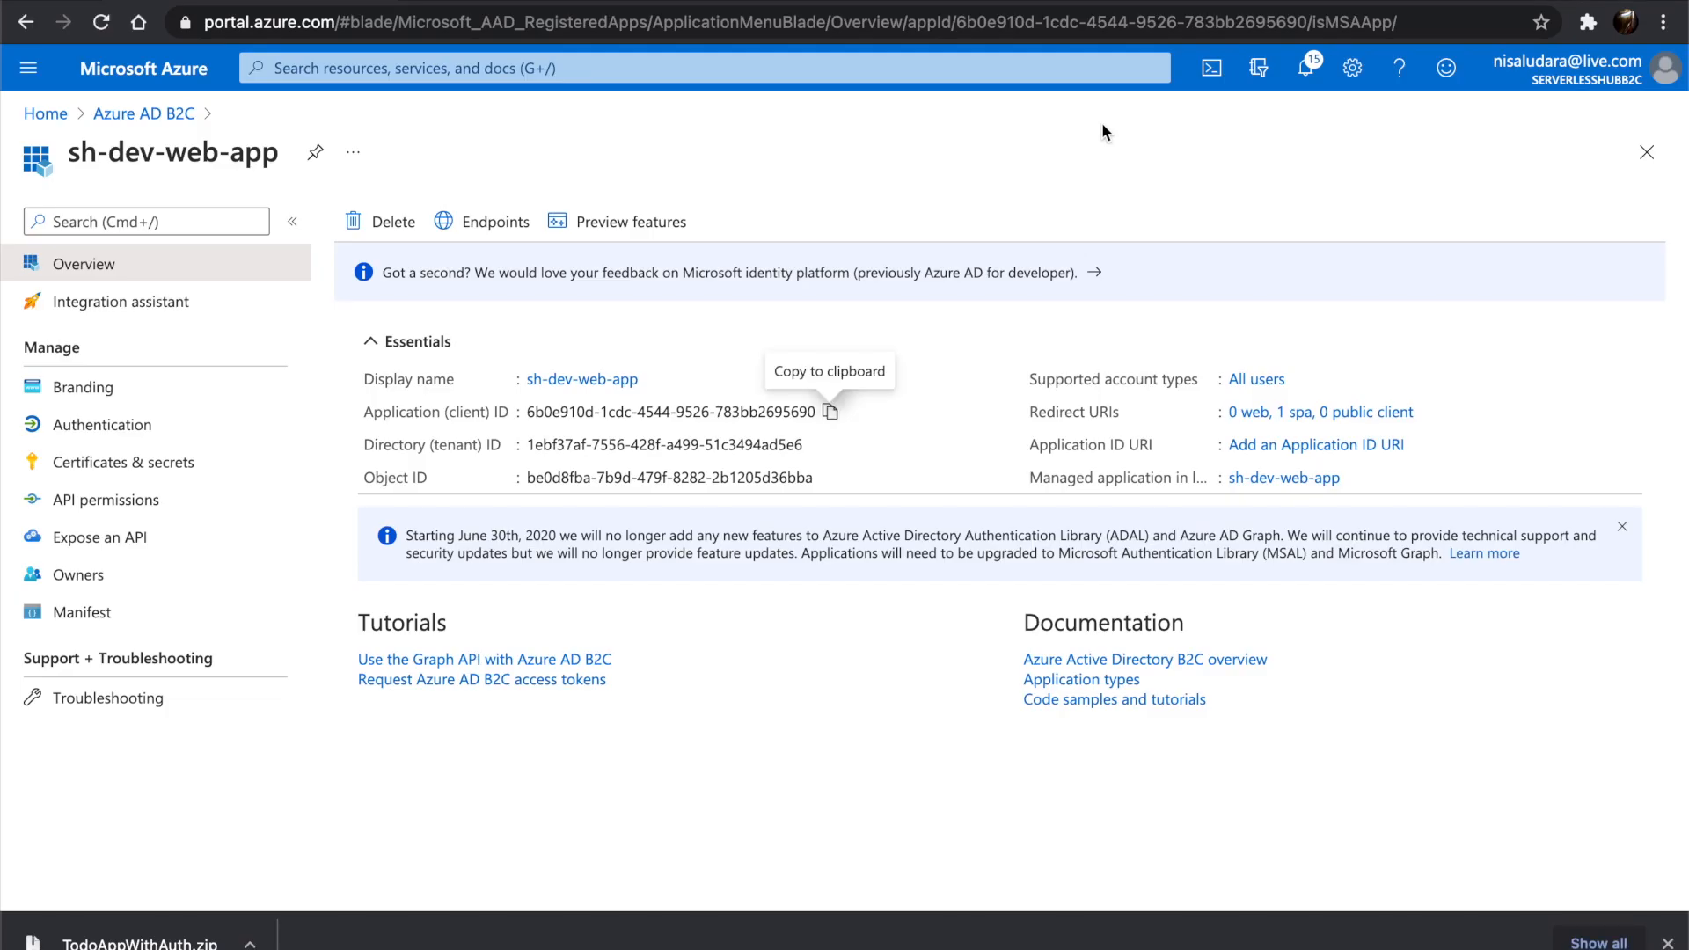
{"action": "left_click", "coordinate": [175, 117]}
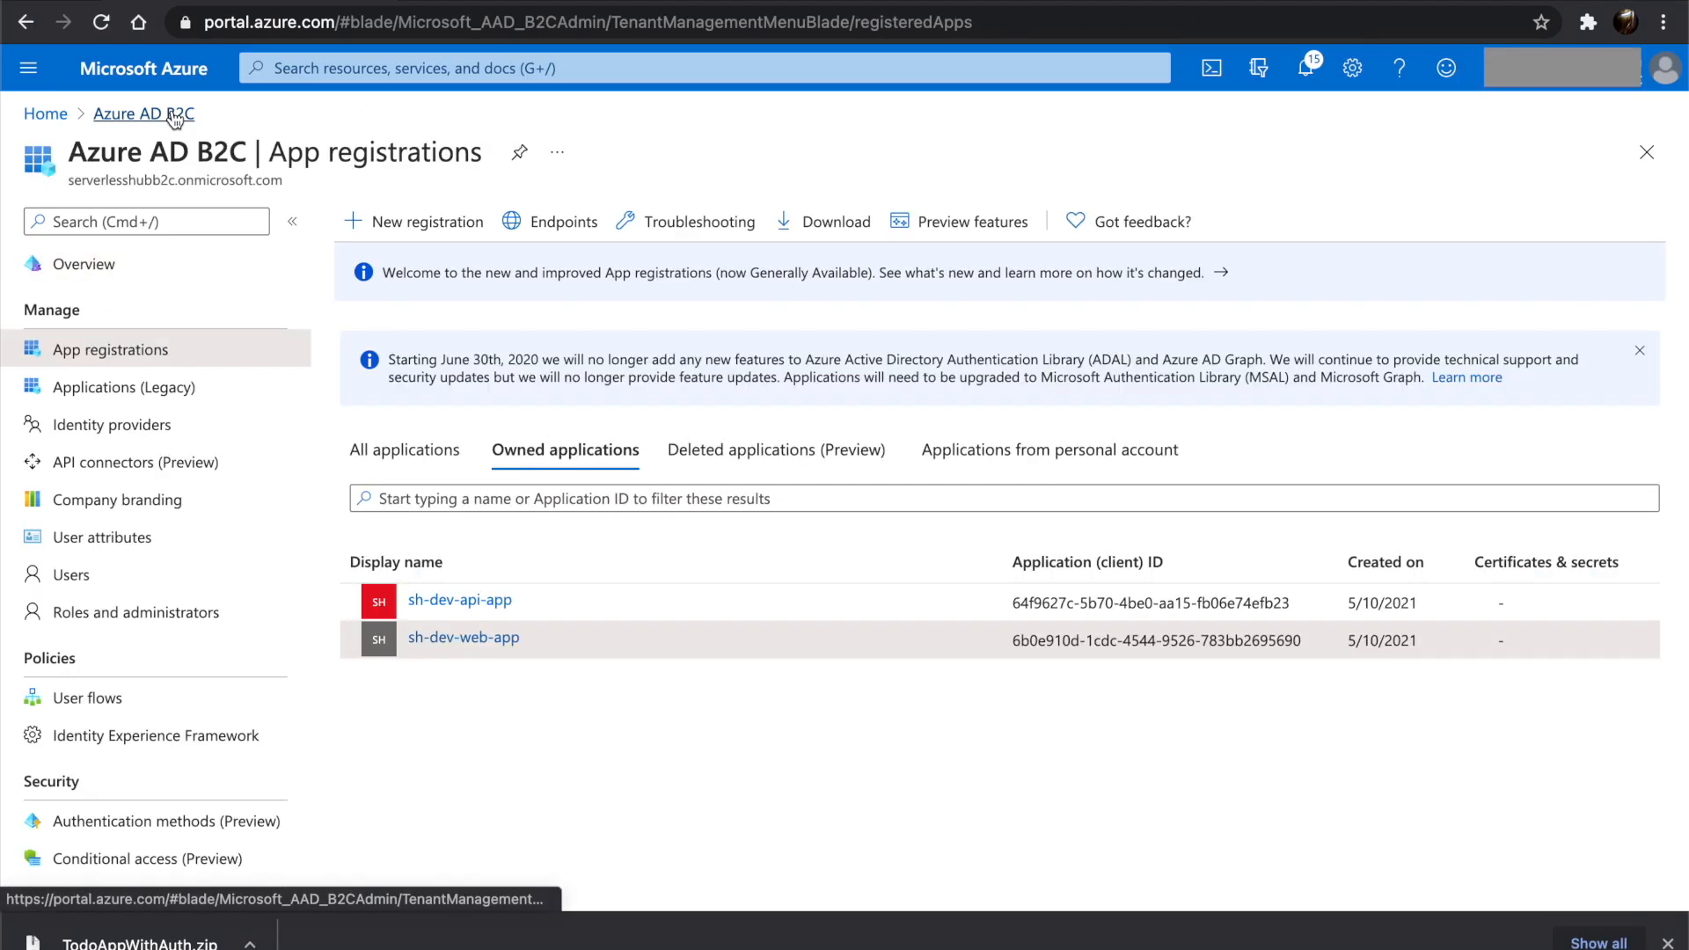
- Copy the OpenID configuration link from B2C_1_sh-dev's Run user flow panel
{"action": "left_click", "coordinate": [85, 701]}
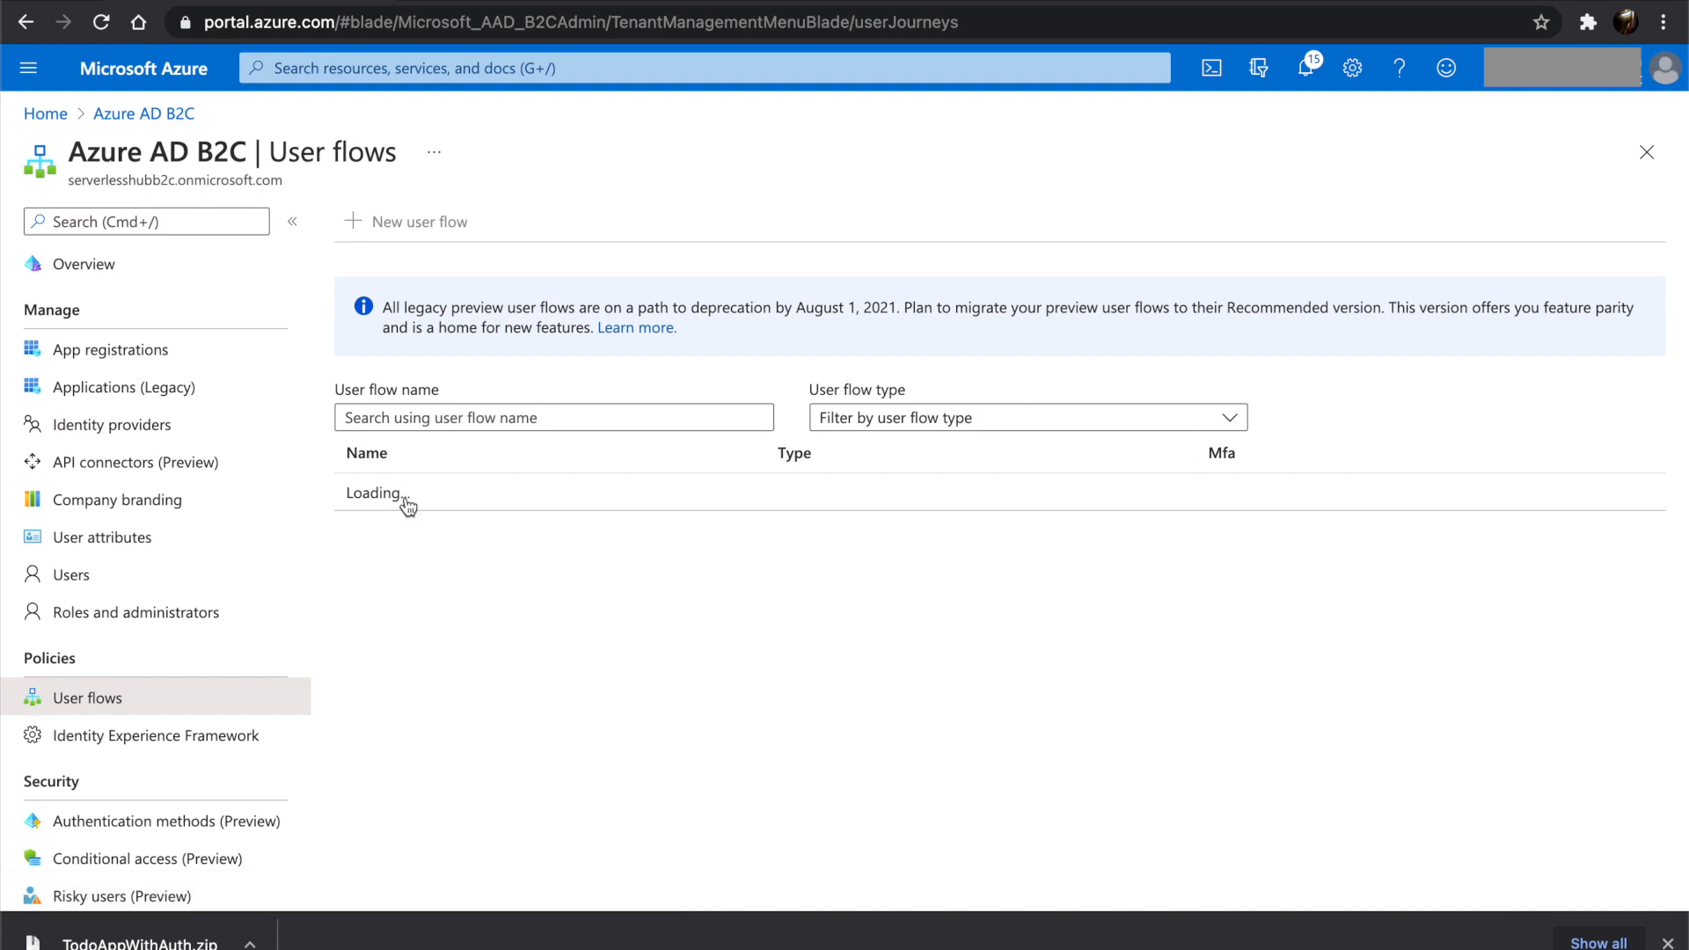
{"action": "left_click", "coordinate": [407, 504]}
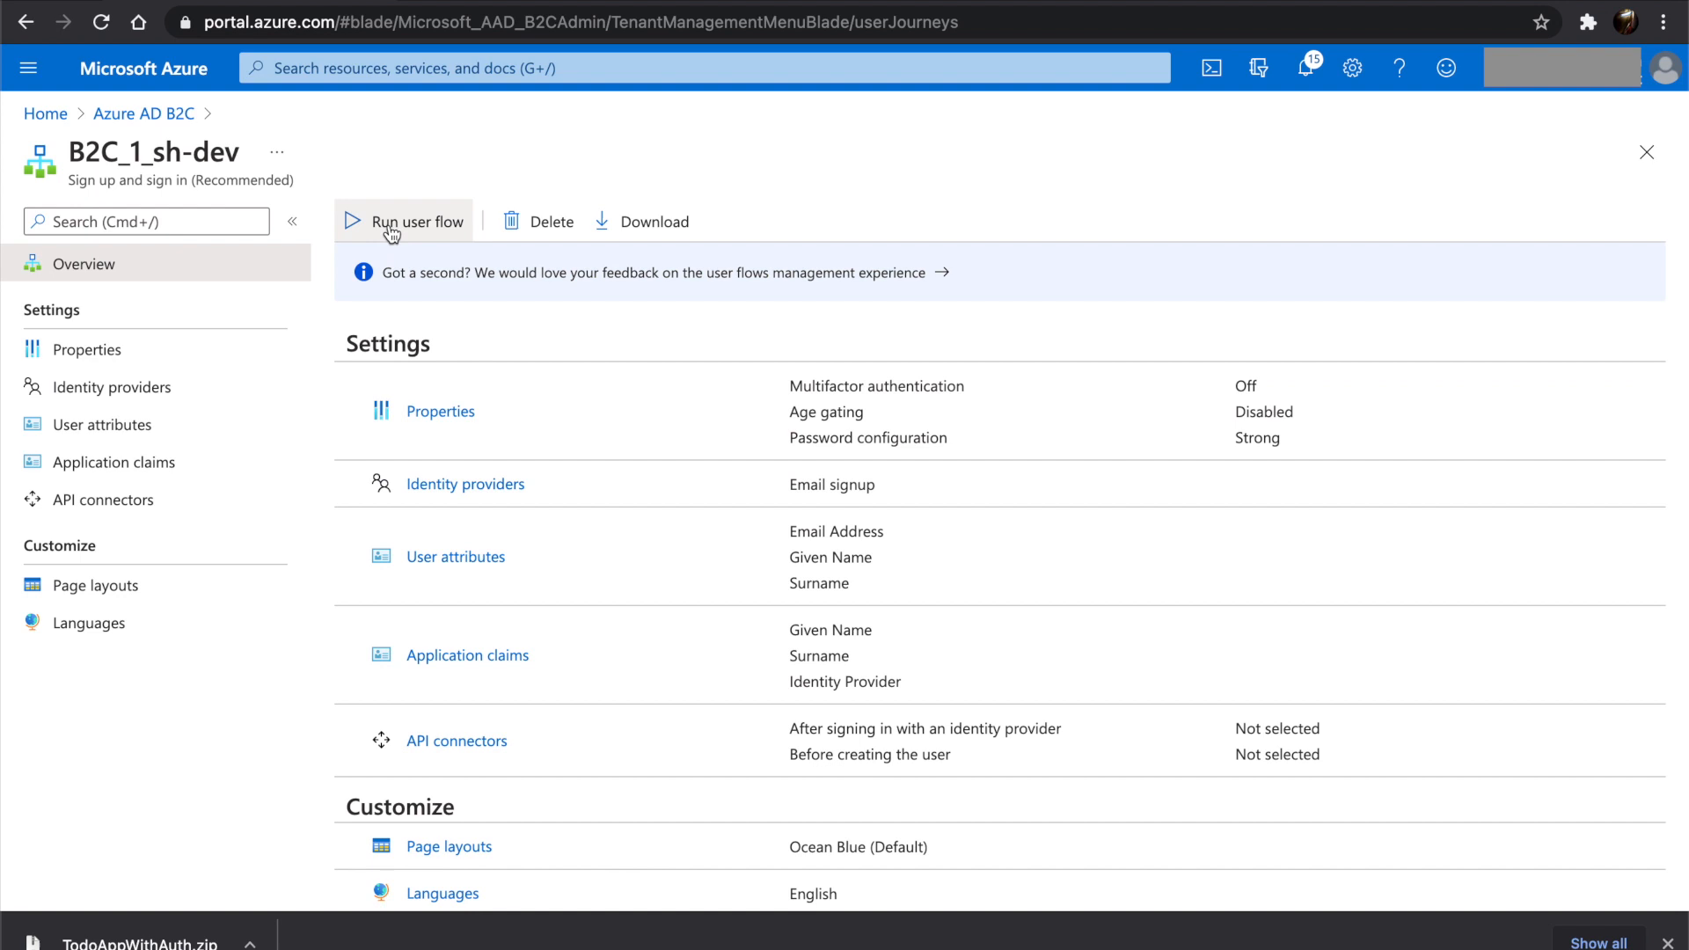
{"action": "left_click", "coordinate": [390, 229]}
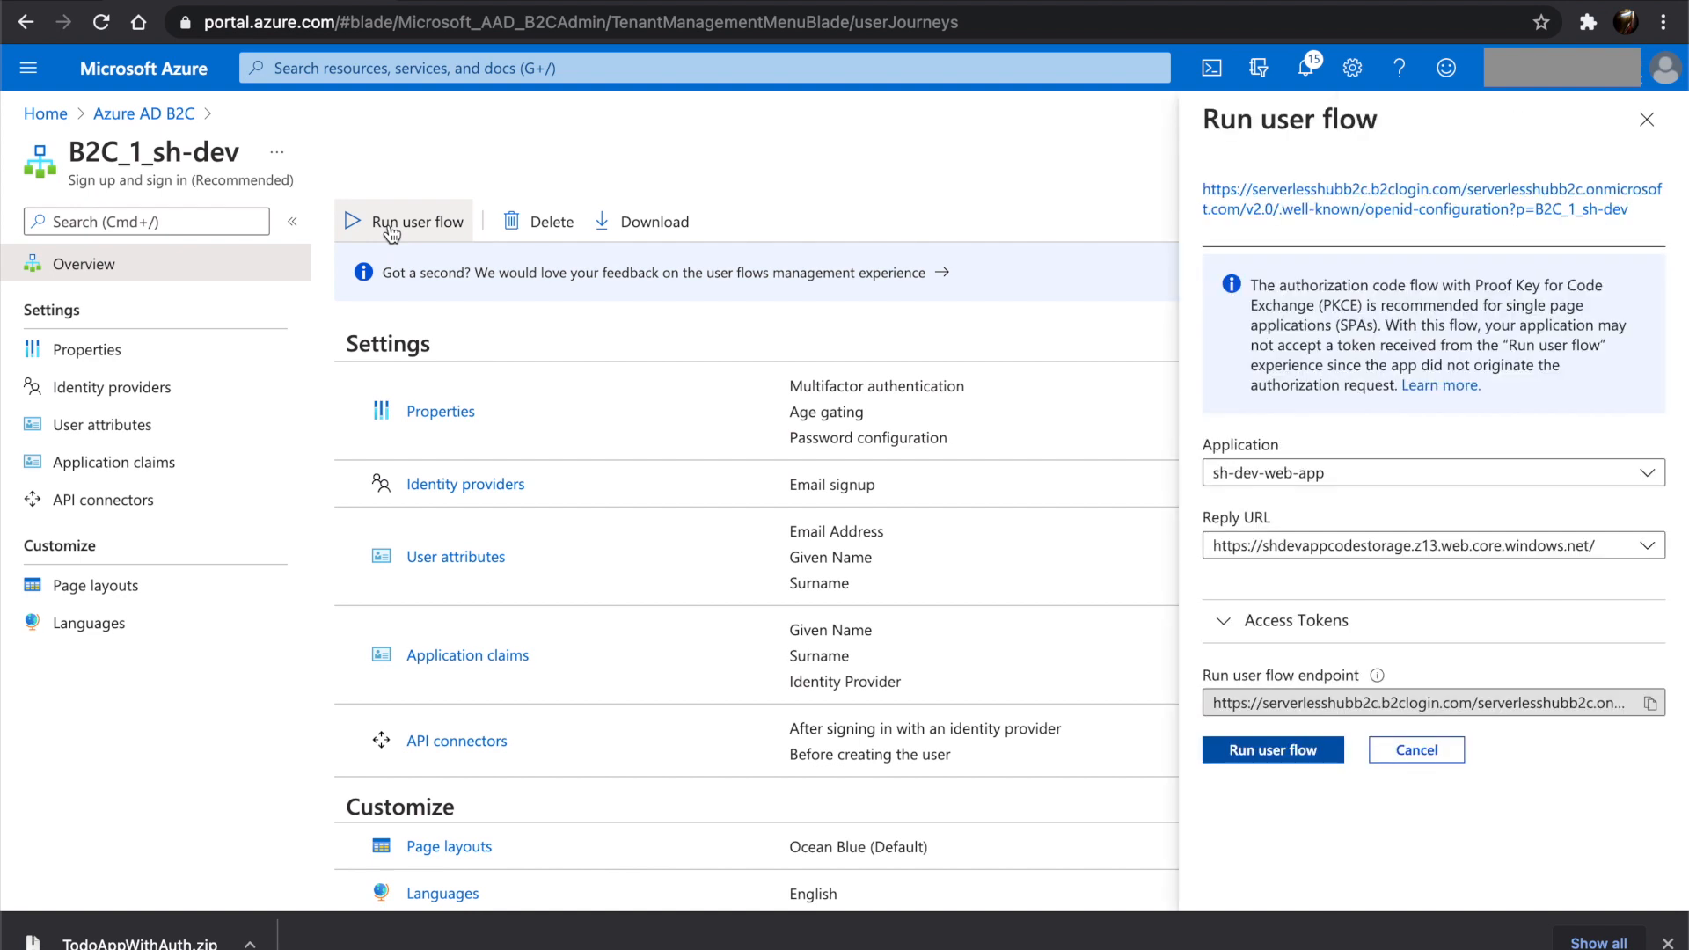
{"action": "right_click", "coordinate": [1256, 196]}
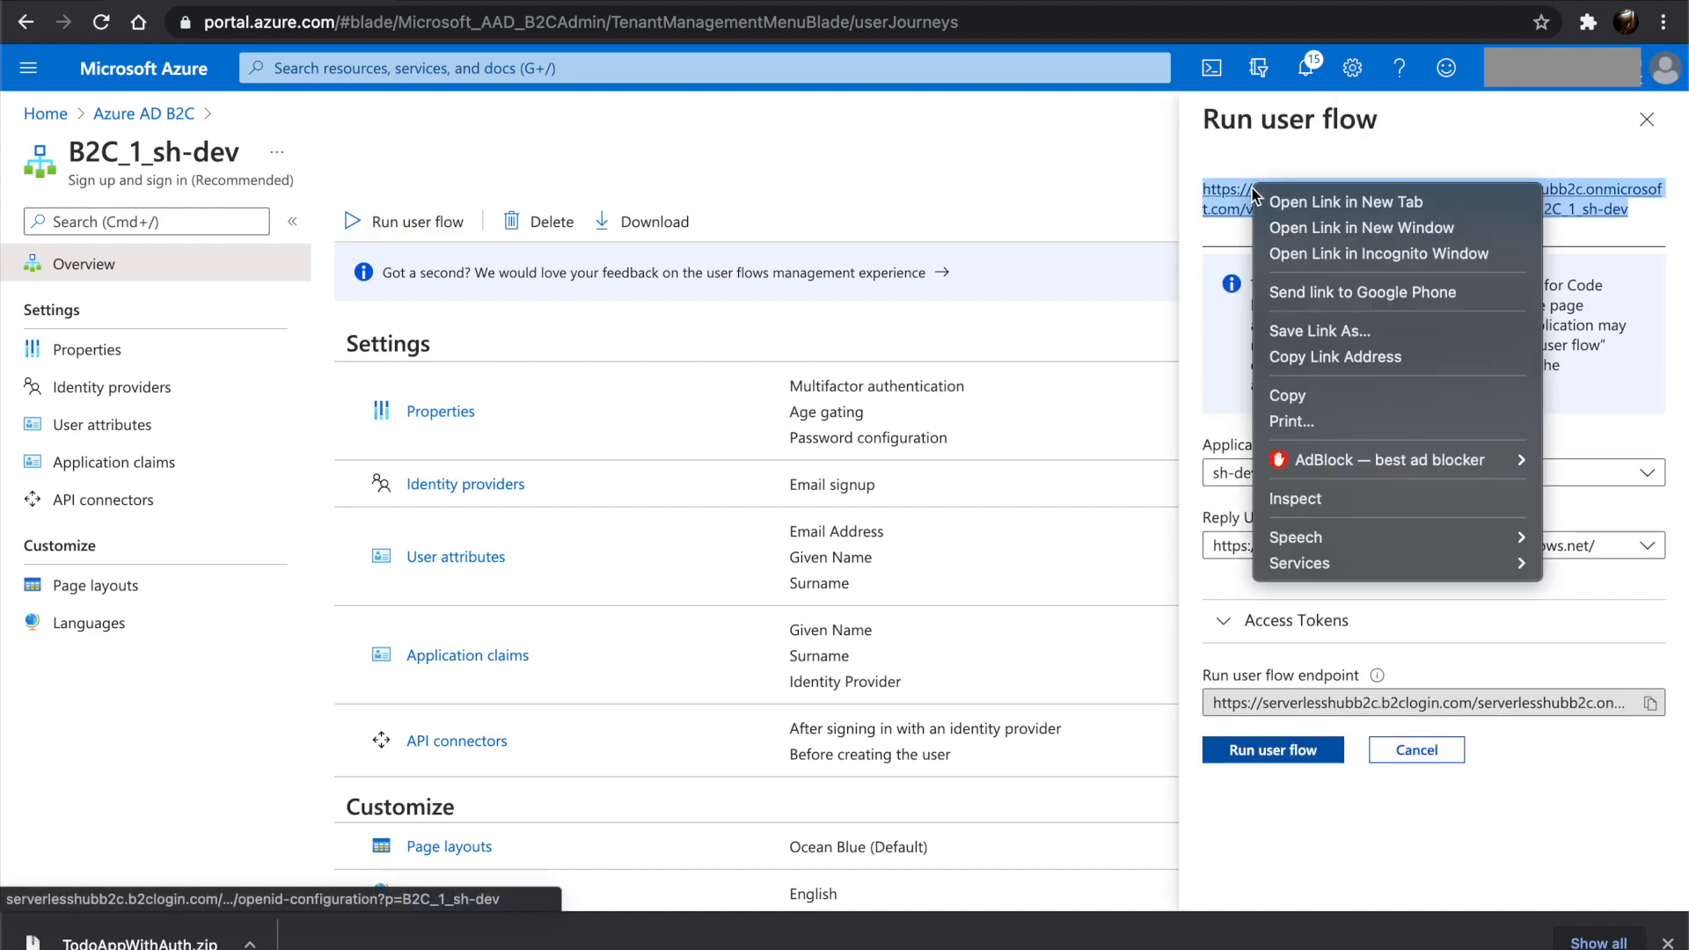
{"action": "left_click", "coordinate": [1296, 364]}
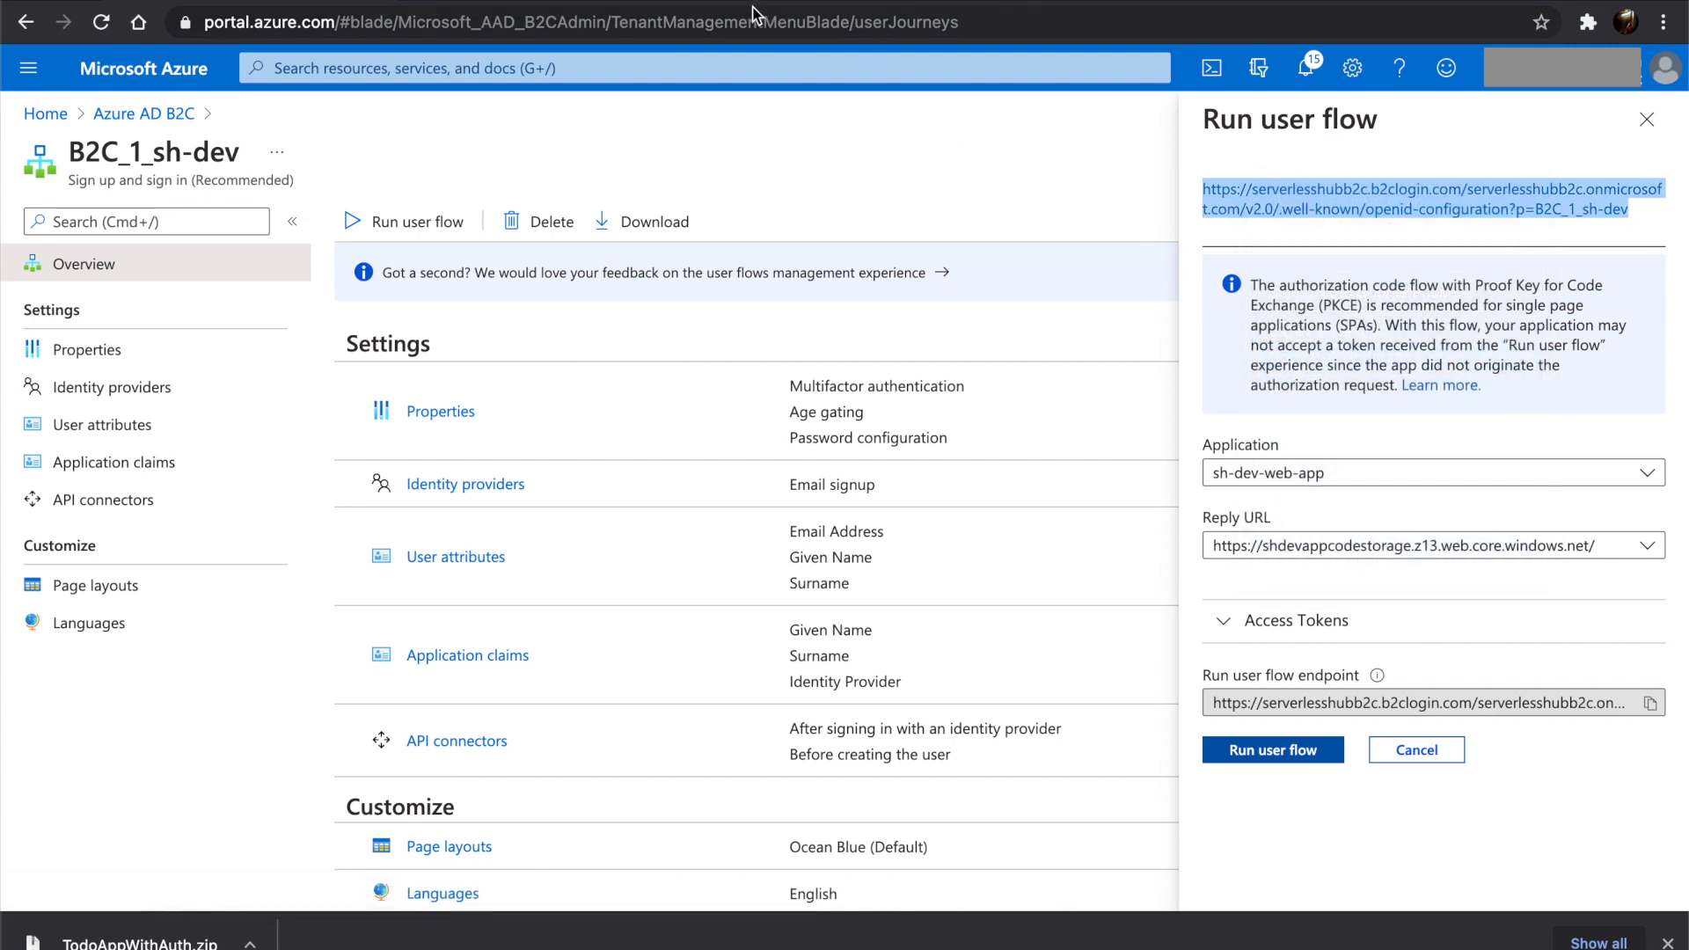
{"action": "key", "text": "super+Tab"}
{"action": "left_click", "coordinate": [753, 154]}
- Replace authAuthority with the copied link, trimmed to end at B2C_1_sh-dev
{"action": "key", "text": "shift+End"}
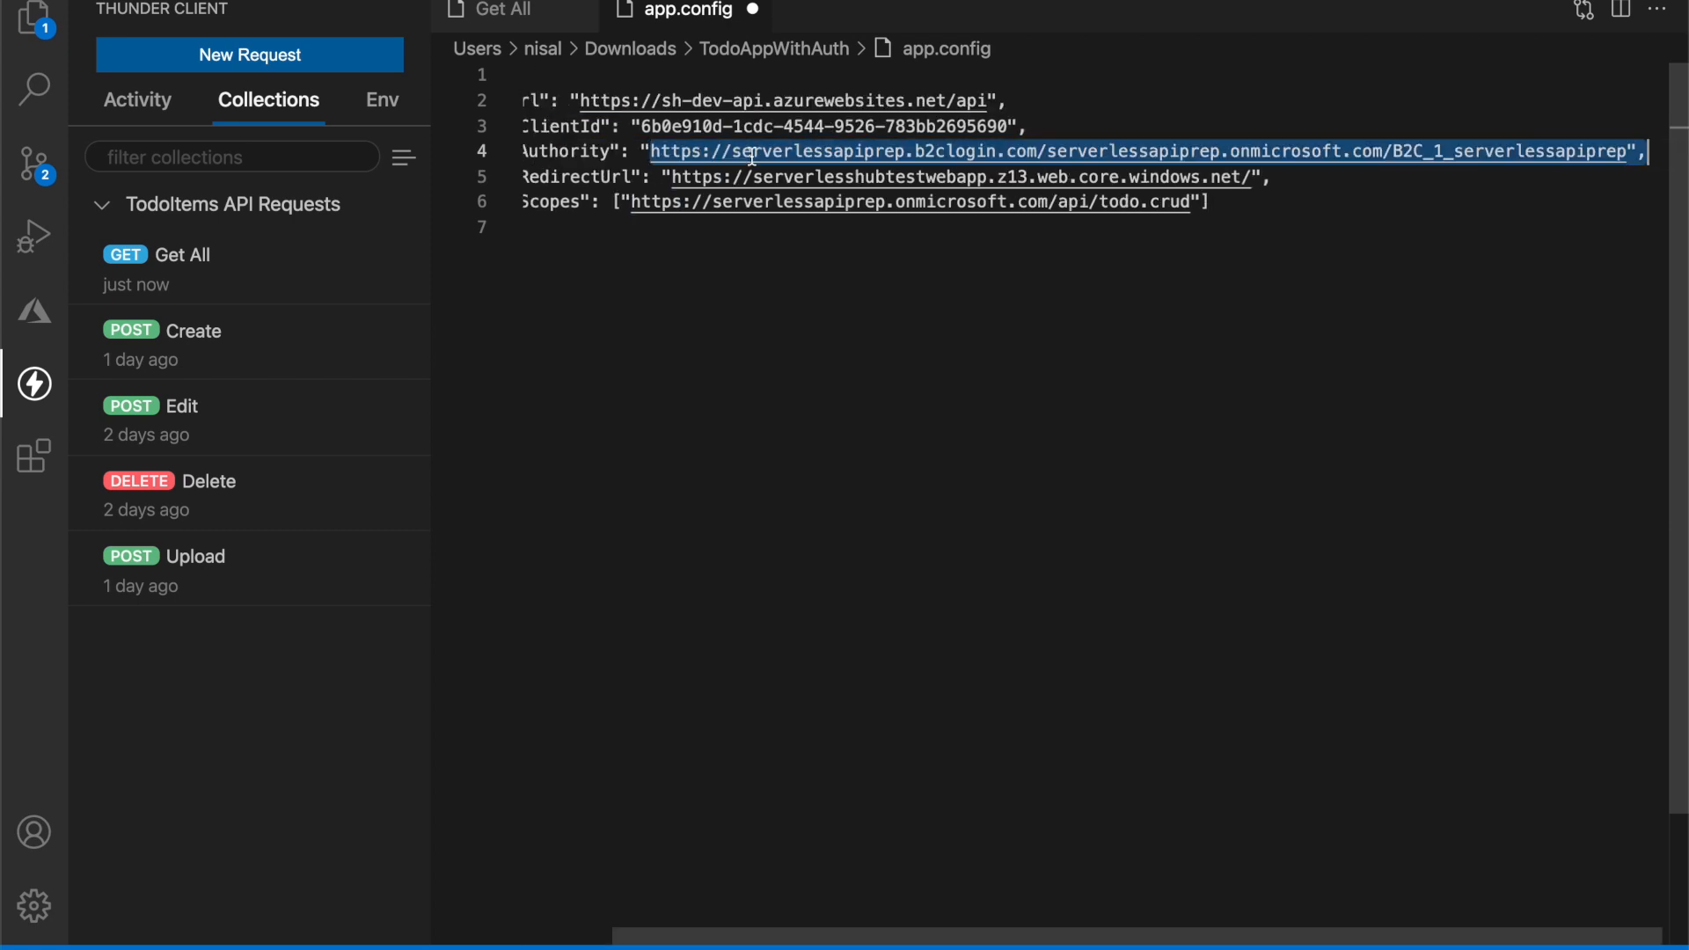
{"action": "key", "text": "shift+Left"}
{"action": "key", "text": "shift+Left"}
{"action": "key", "text": "super+v"}
{"action": "key", "text": "alt+z"}
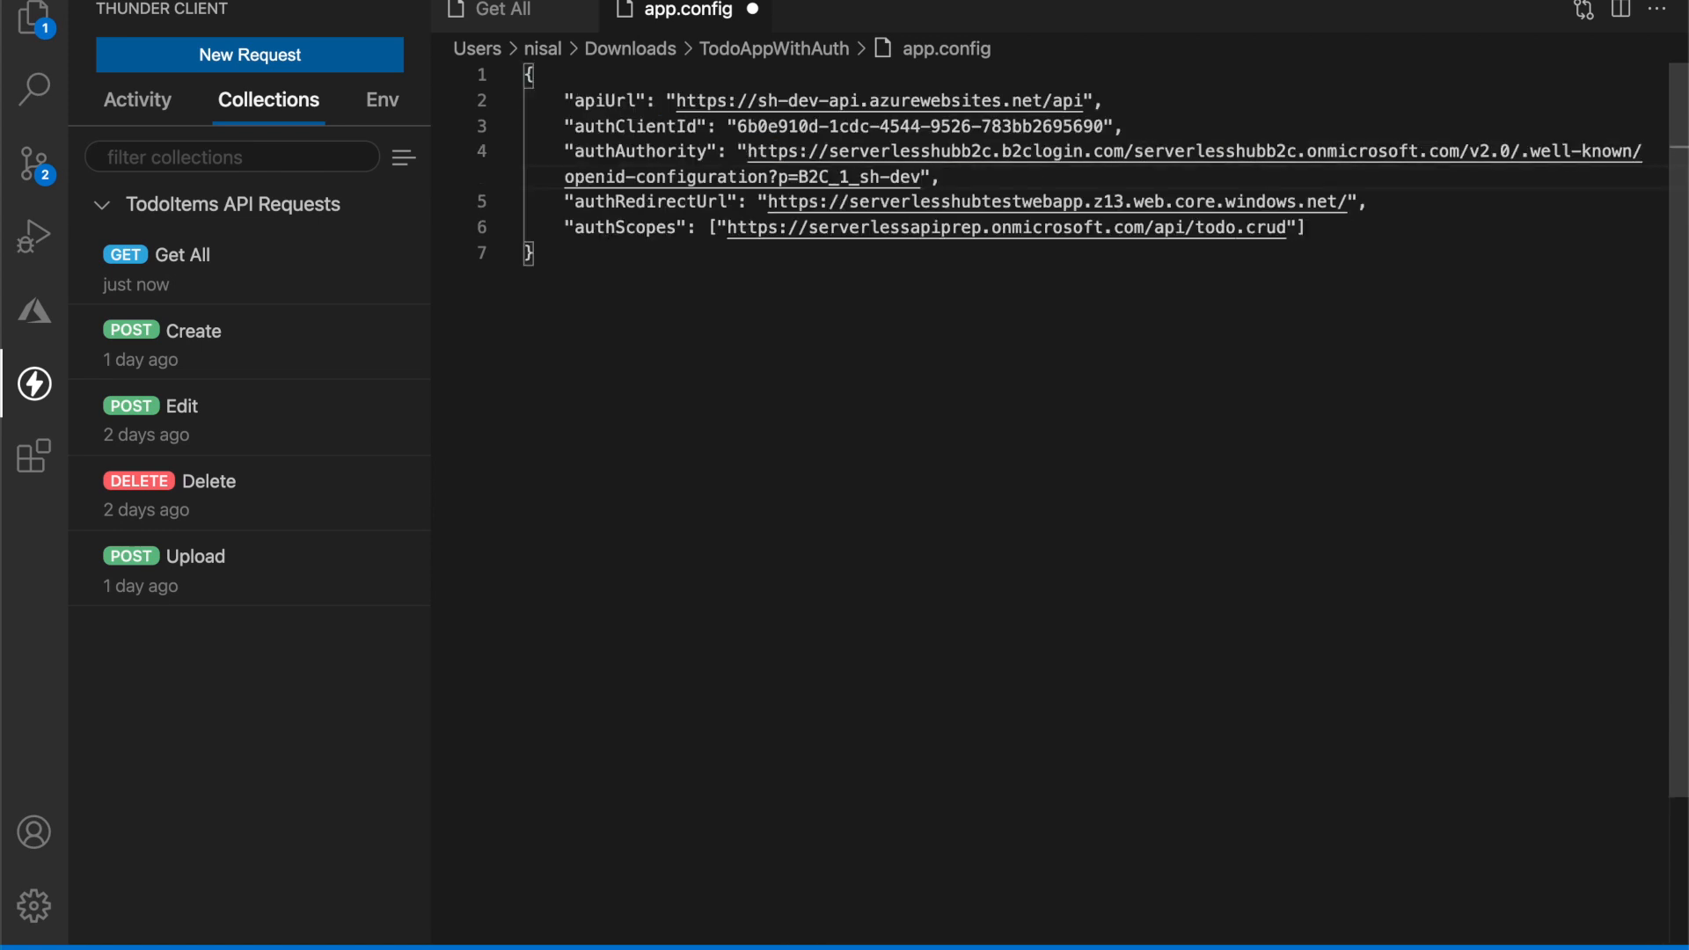
{"action": "left_click_drag", "start_coordinate": [797, 176], "coordinate": [1467, 147]}
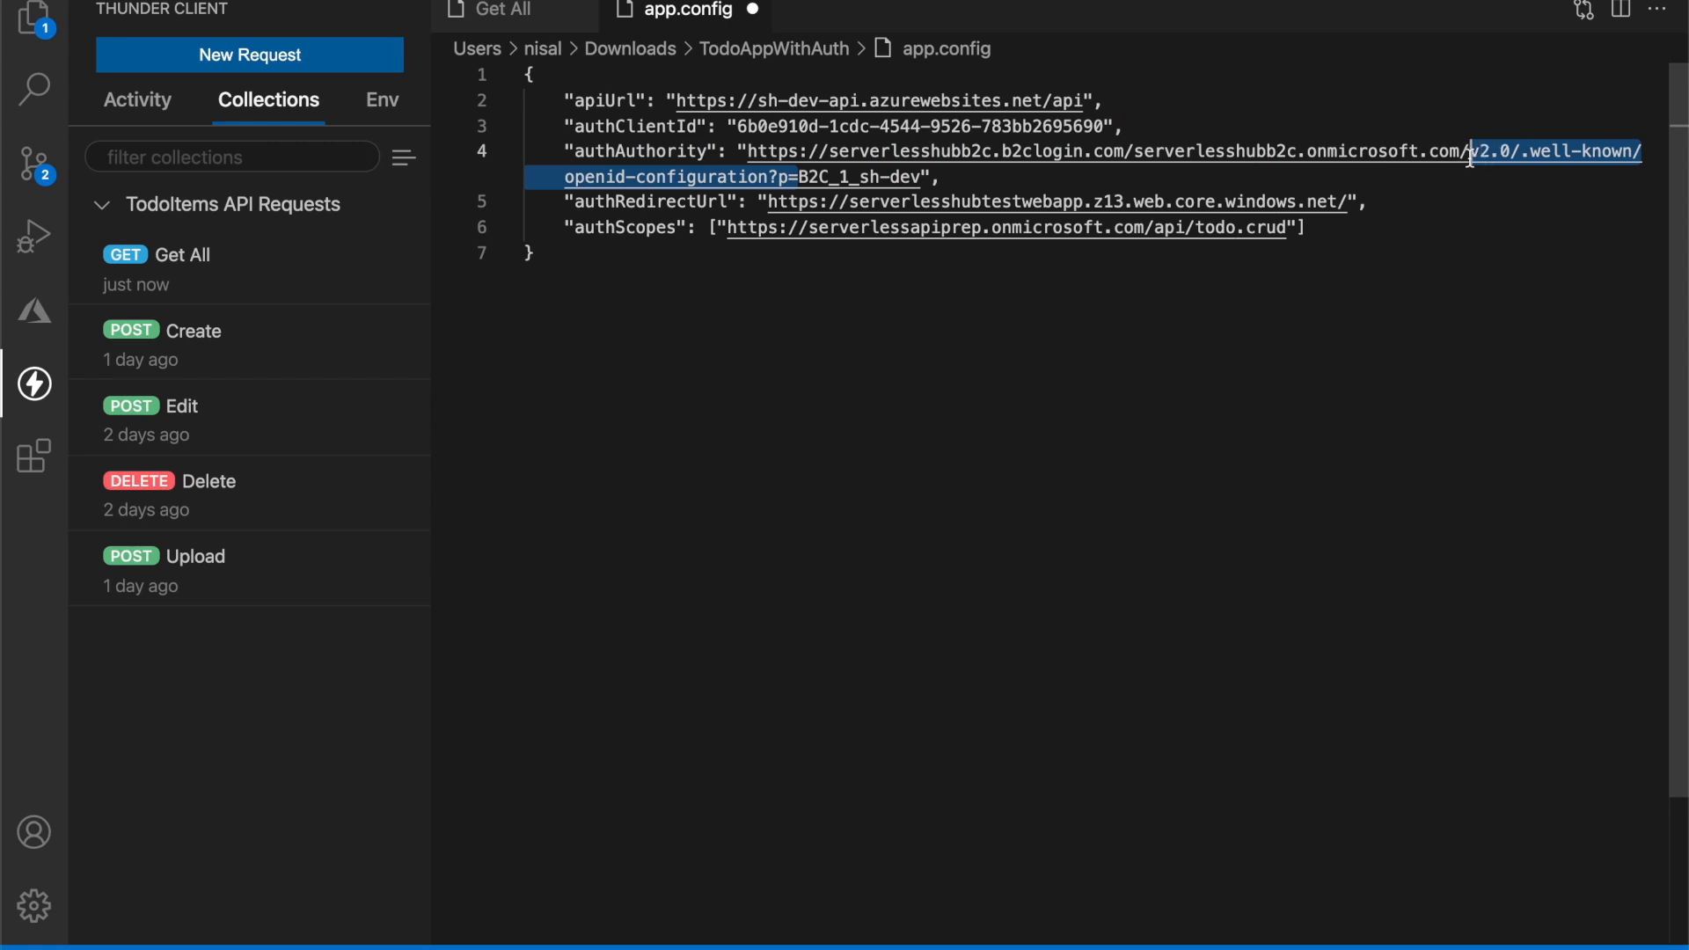
{"action": "key", "text": "BackSpace"}
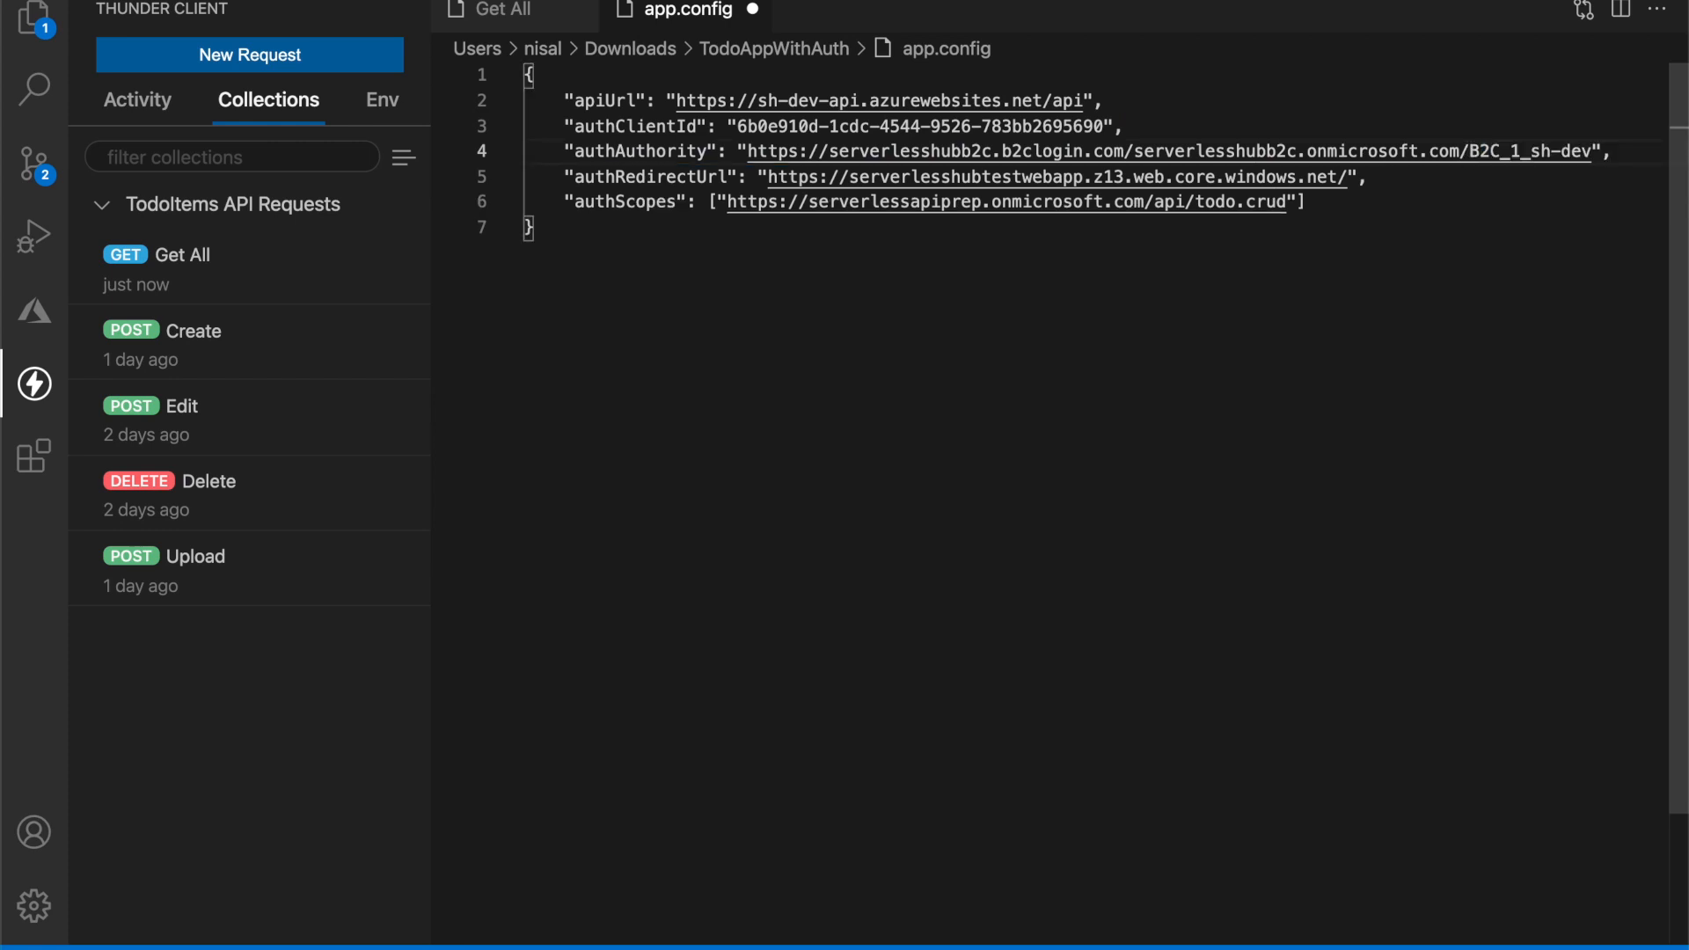
{"action": "key", "text": "super+Tab"}
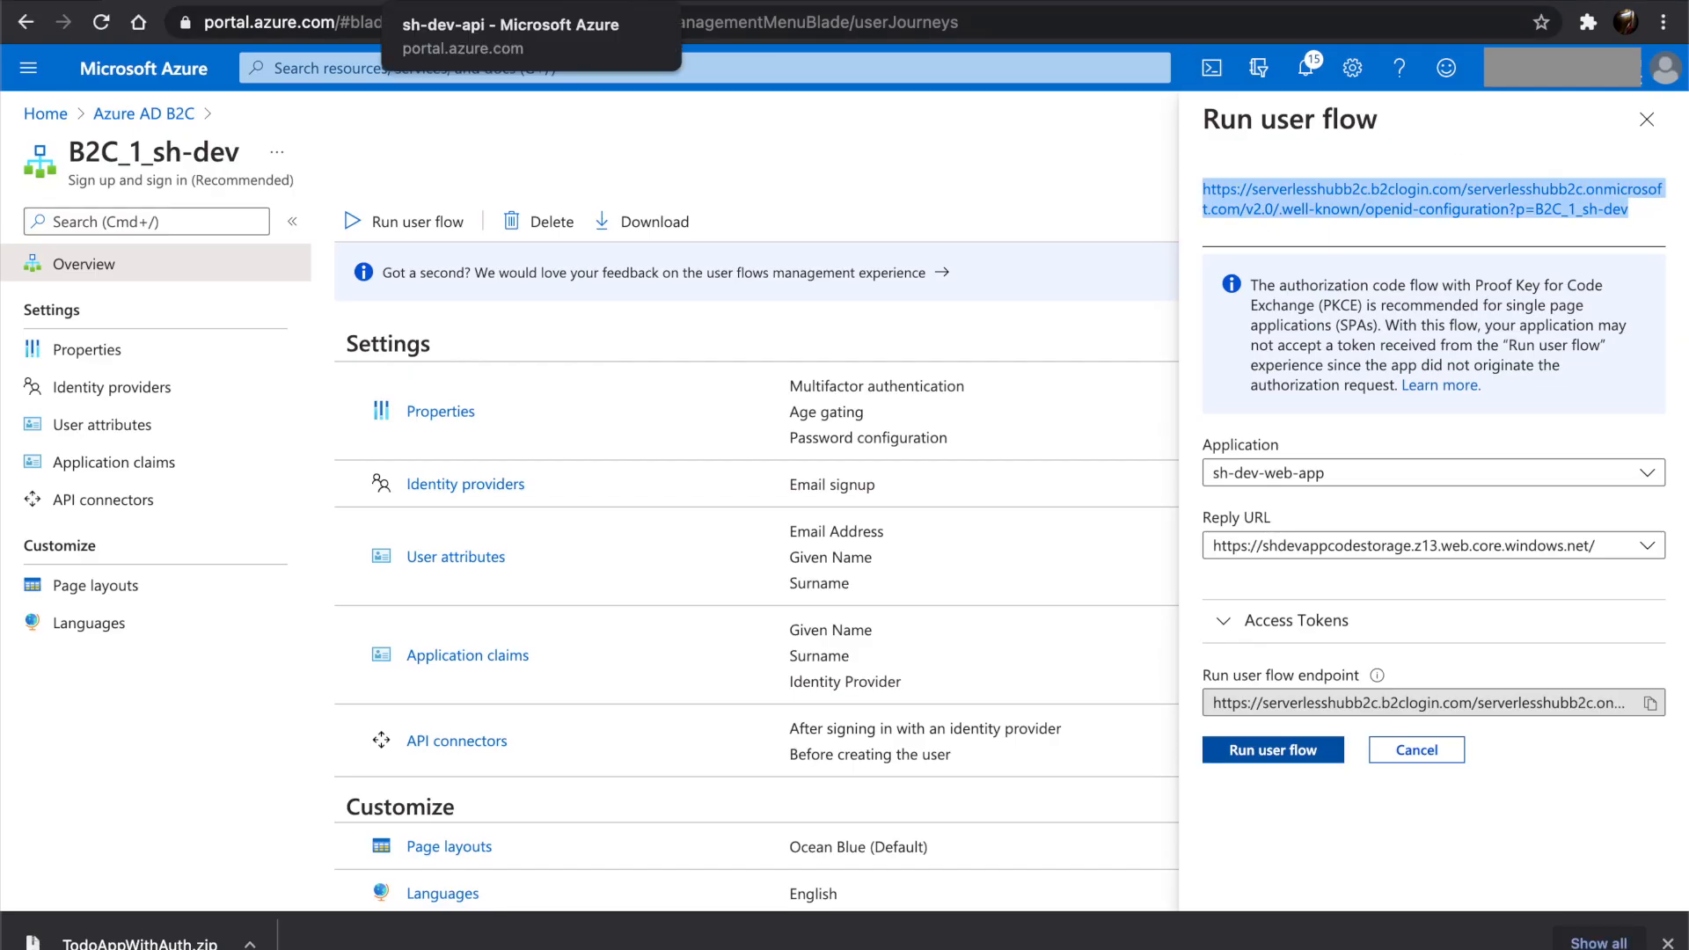
{"action": "key", "text": "ctrl+Tab"}
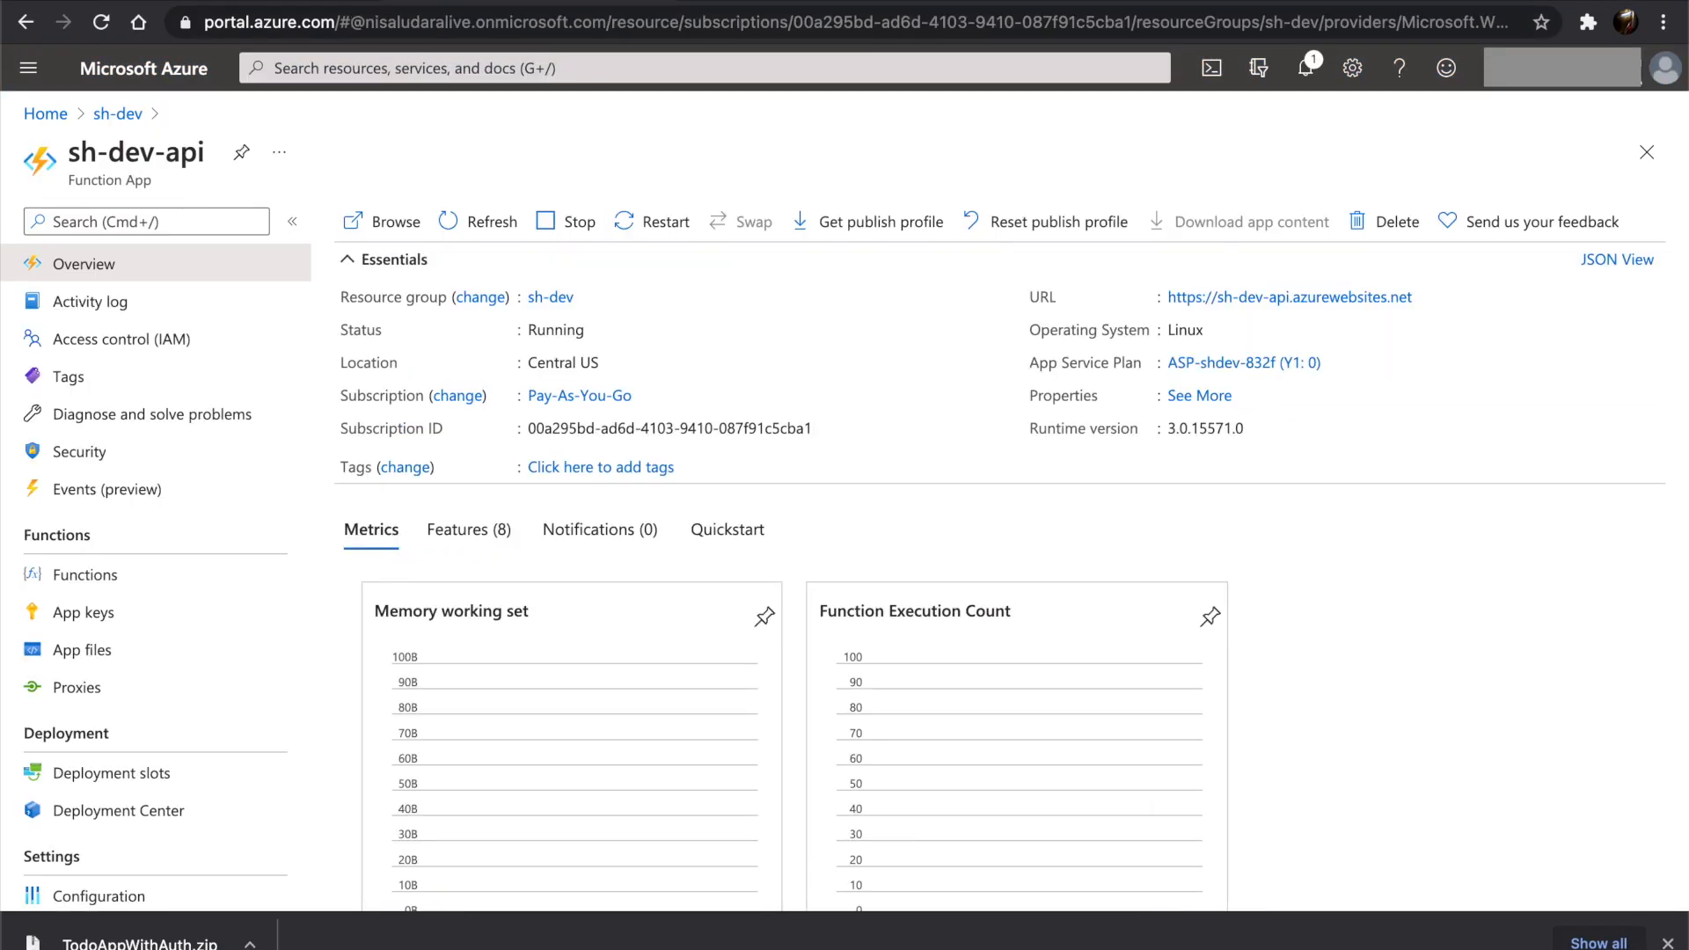
- Copy the shdevappcodestorage static website primary endpoint
{"action": "left_click", "coordinate": [114, 114]}
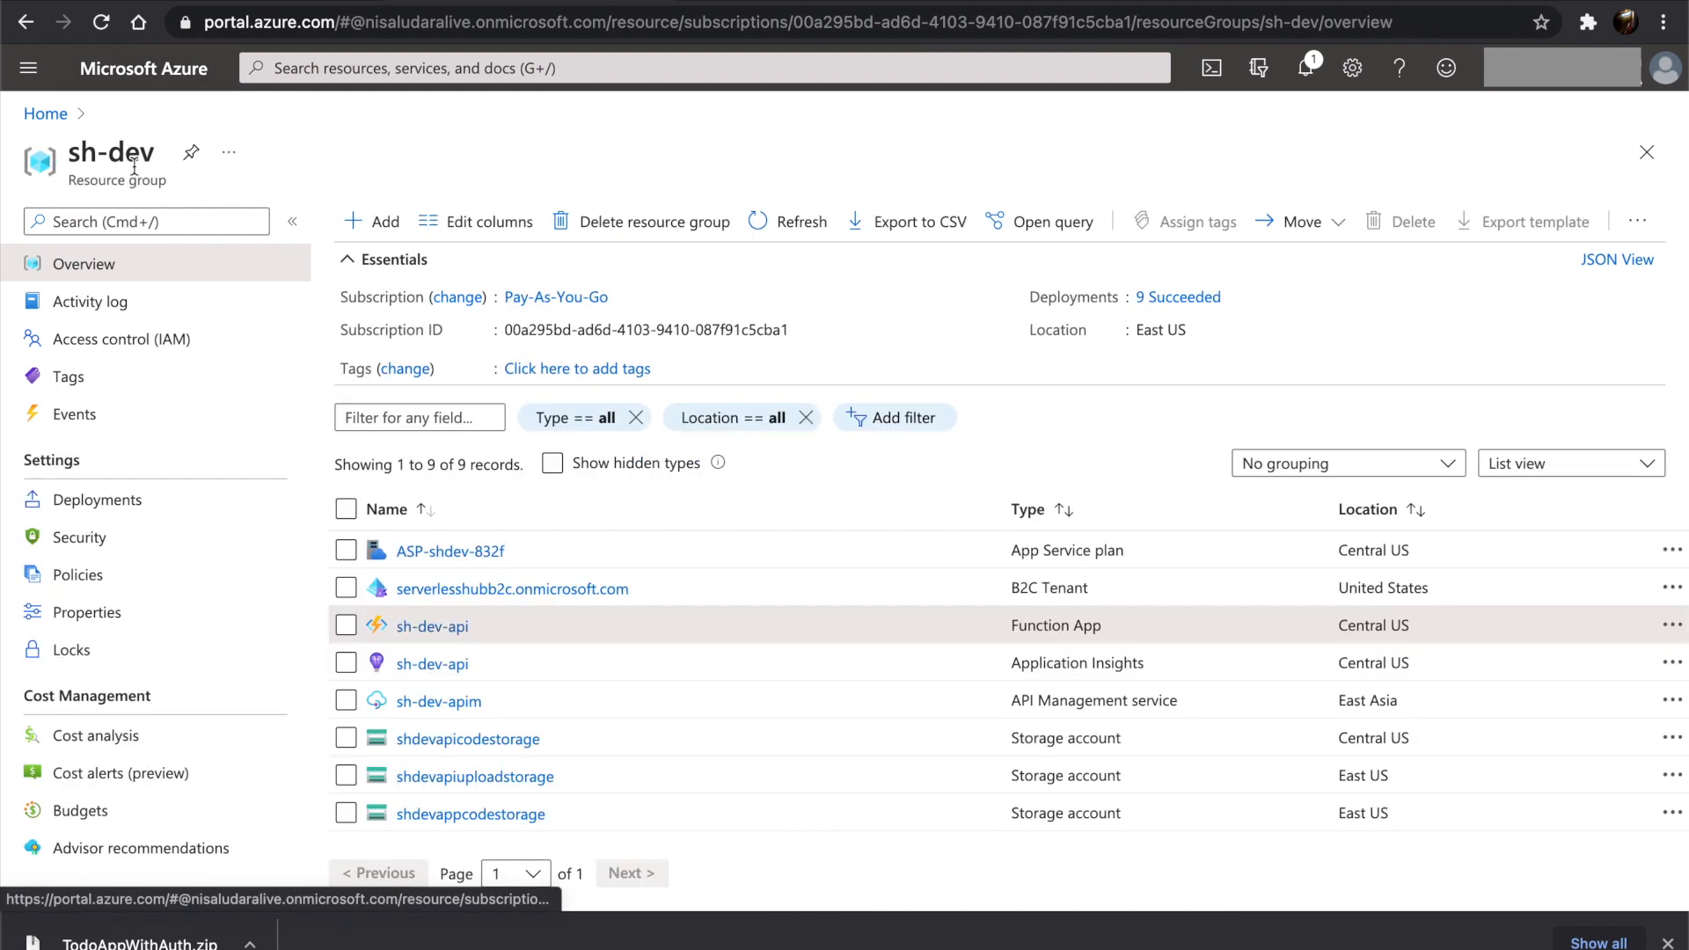
{"action": "left_click", "coordinate": [525, 816]}
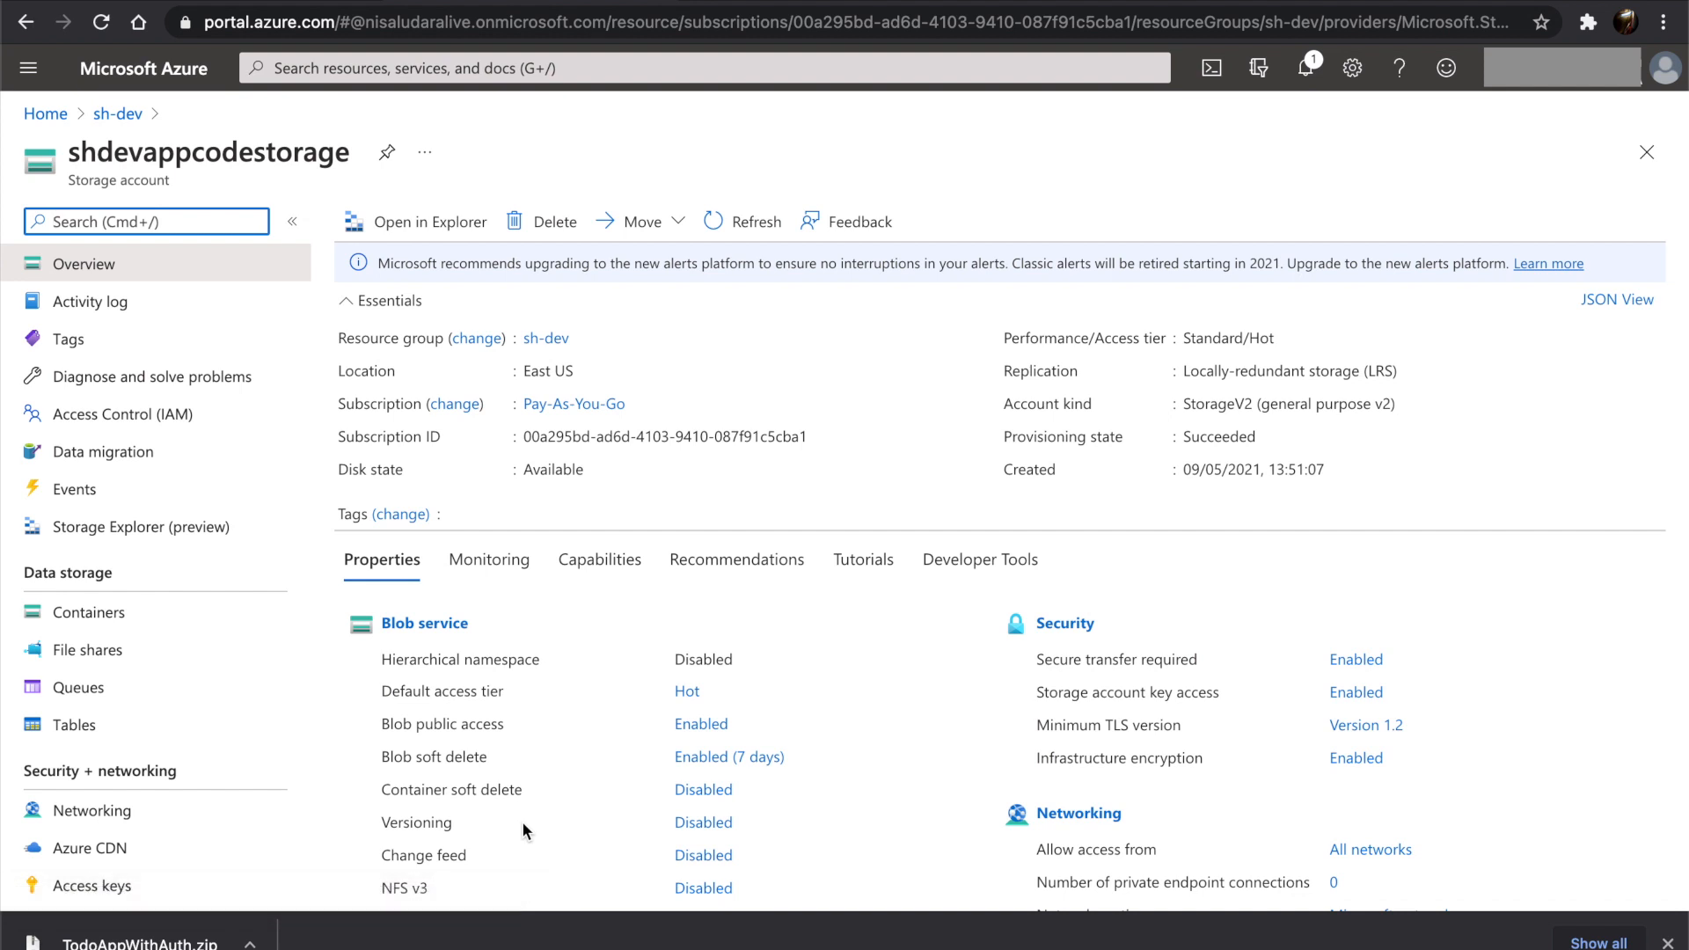
{"action": "scroll", "coordinate": [135, 791], "scroll_direction": "down", "scroll_amount": 4}
{"action": "scroll", "coordinate": [139, 717], "scroll_direction": "down", "scroll_amount": 3}
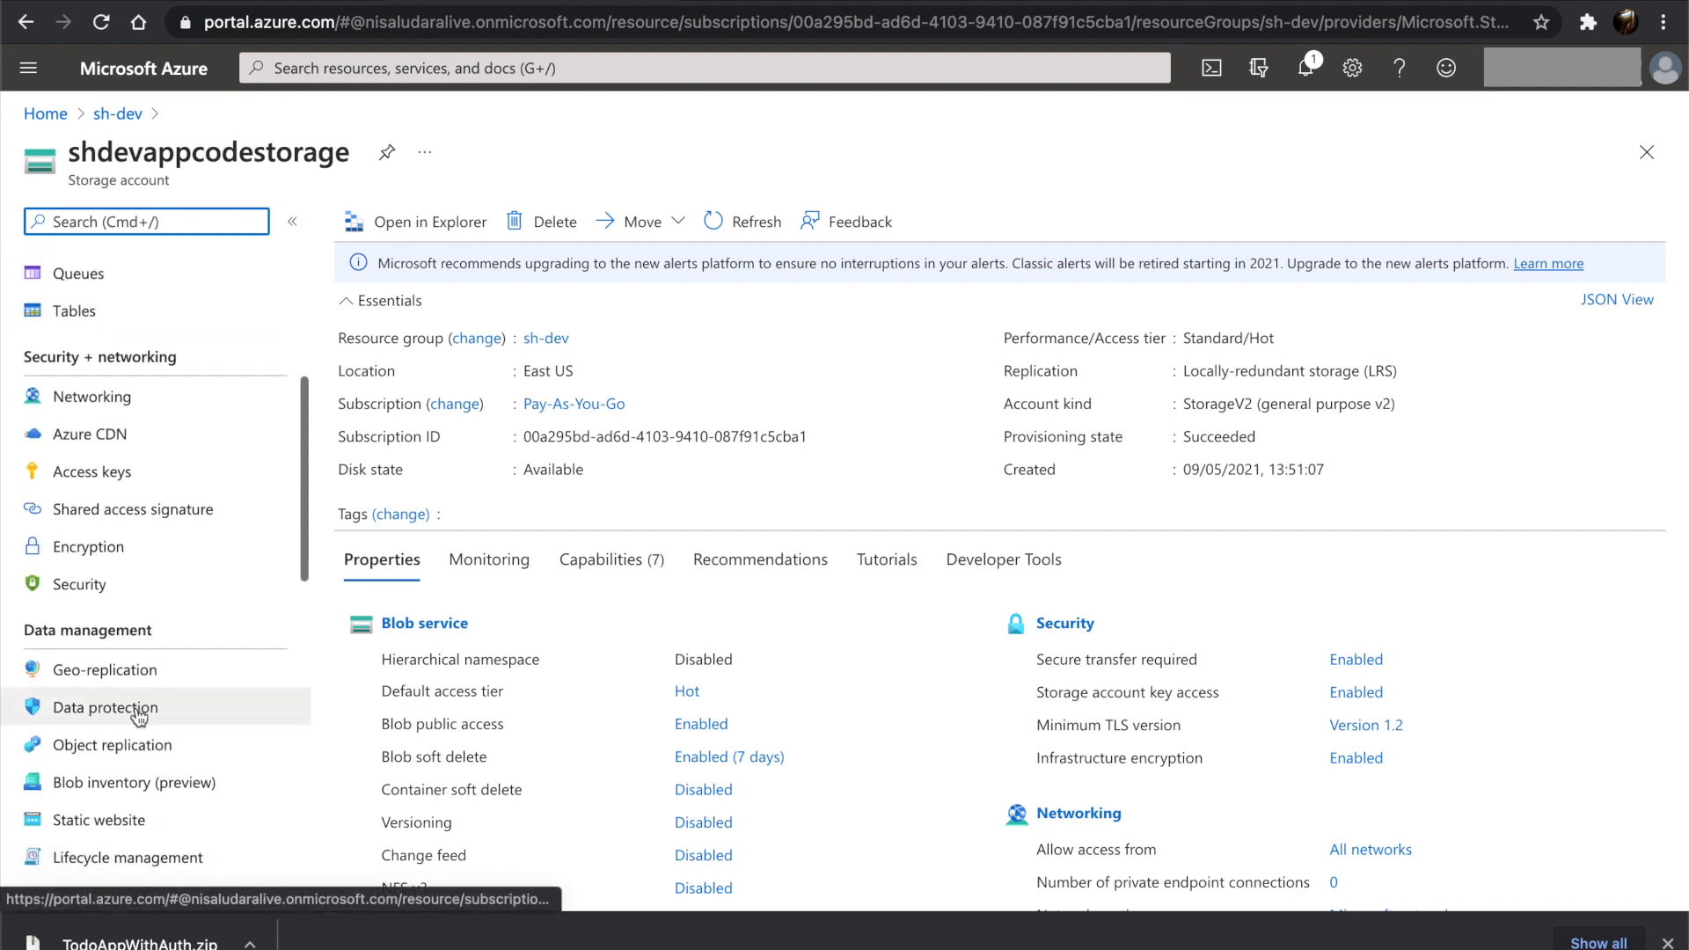
{"action": "left_click", "coordinate": [132, 695]}
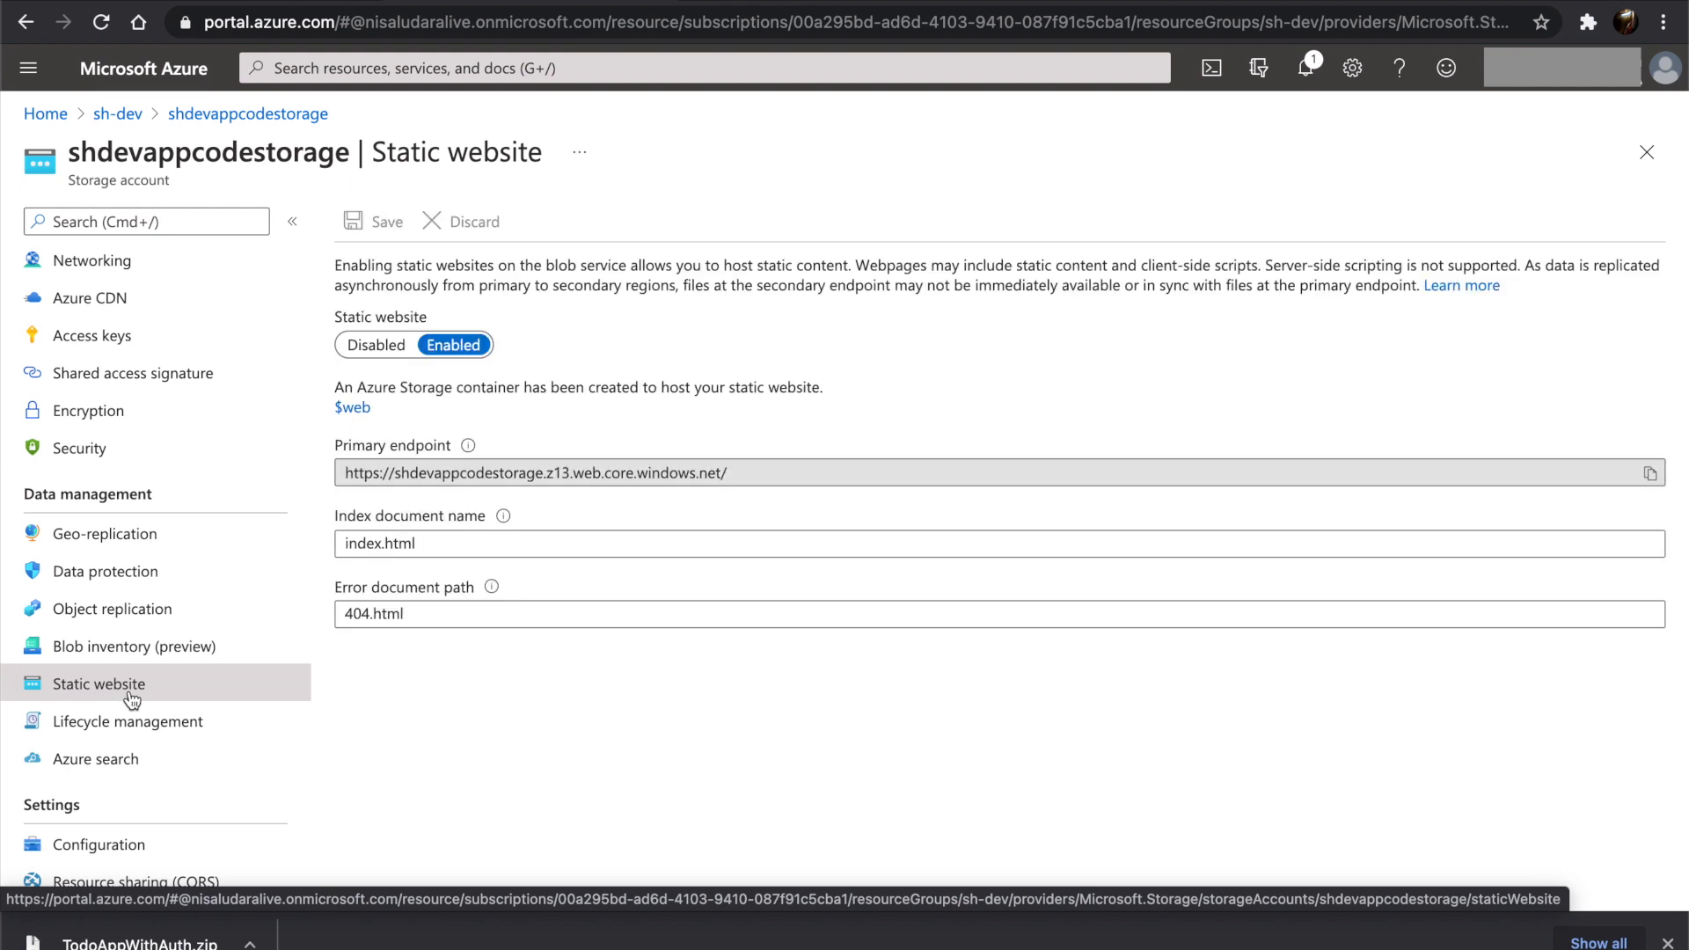
{"action": "left_click", "coordinate": [1650, 475]}
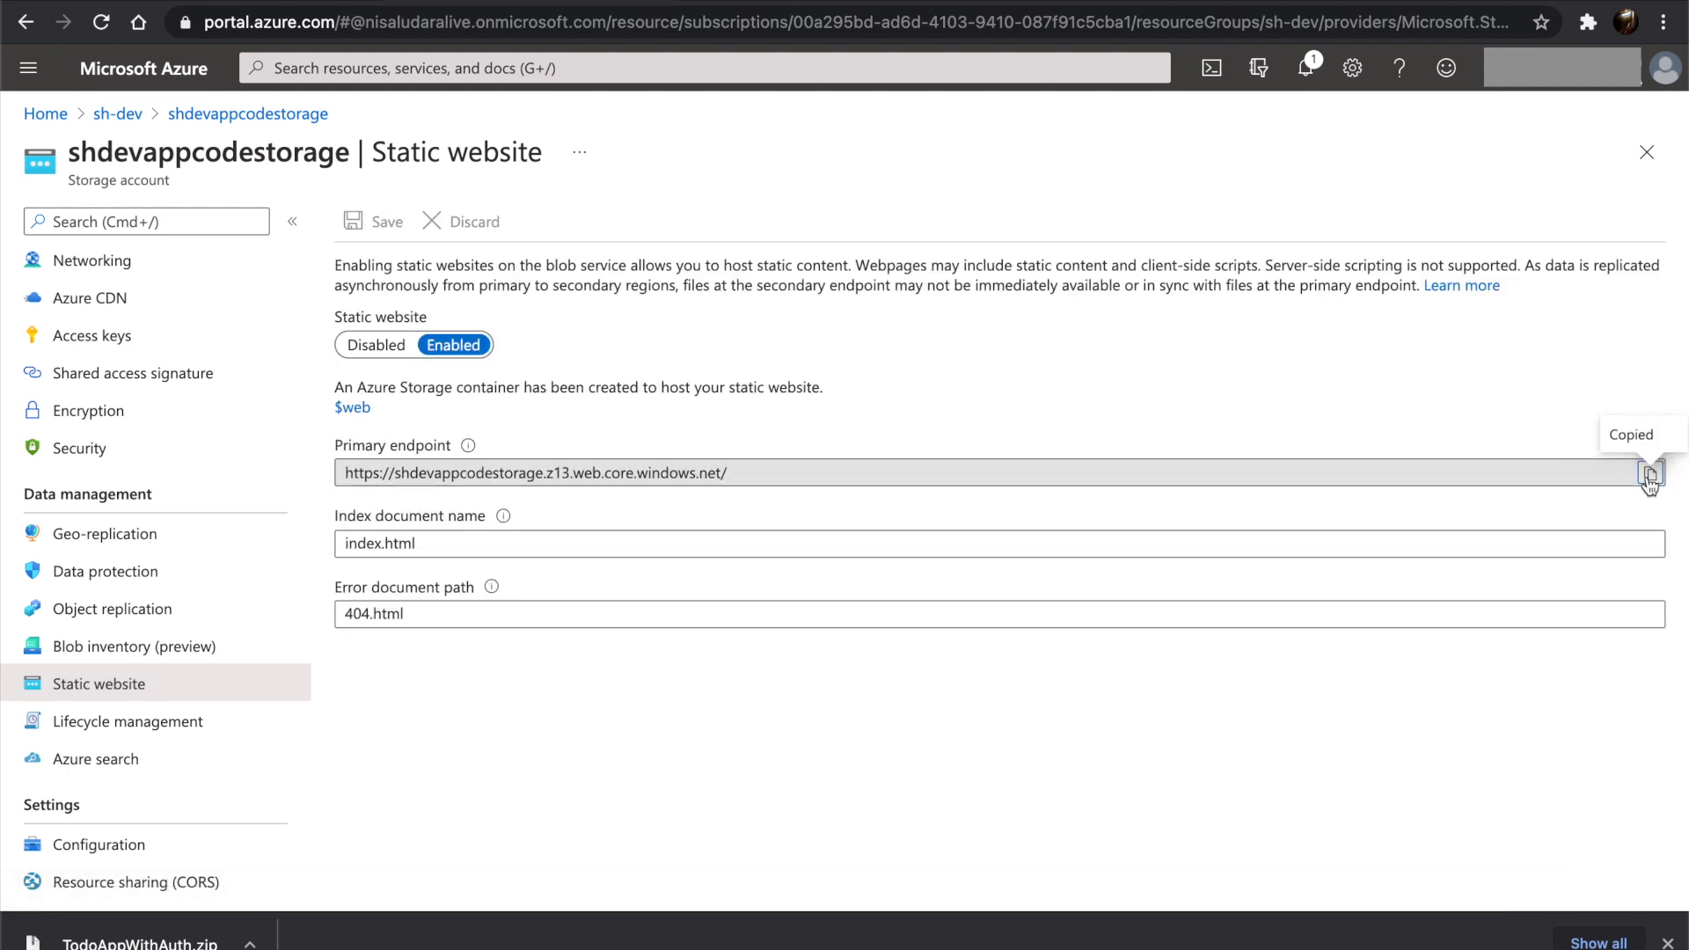
- Paste the endpoint as app.config's authRedirectUrl and save the file
{"action": "key", "text": "super+Tab"}
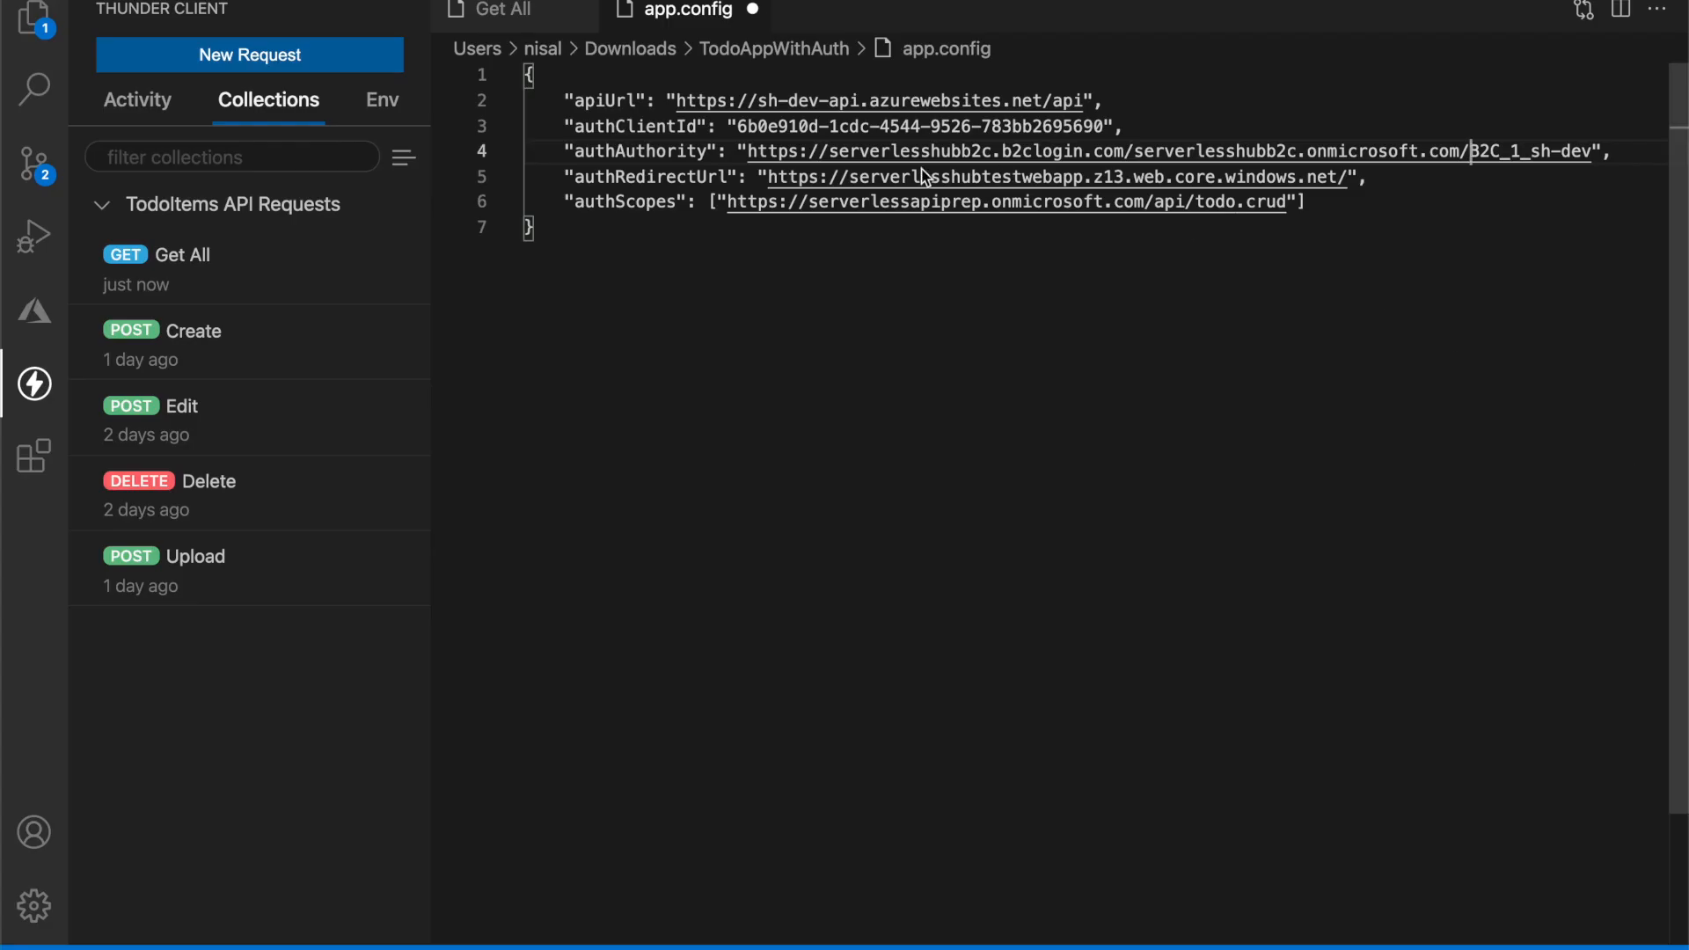
{"action": "left_click", "coordinate": [775, 178]}
{"action": "key", "text": "Left"}
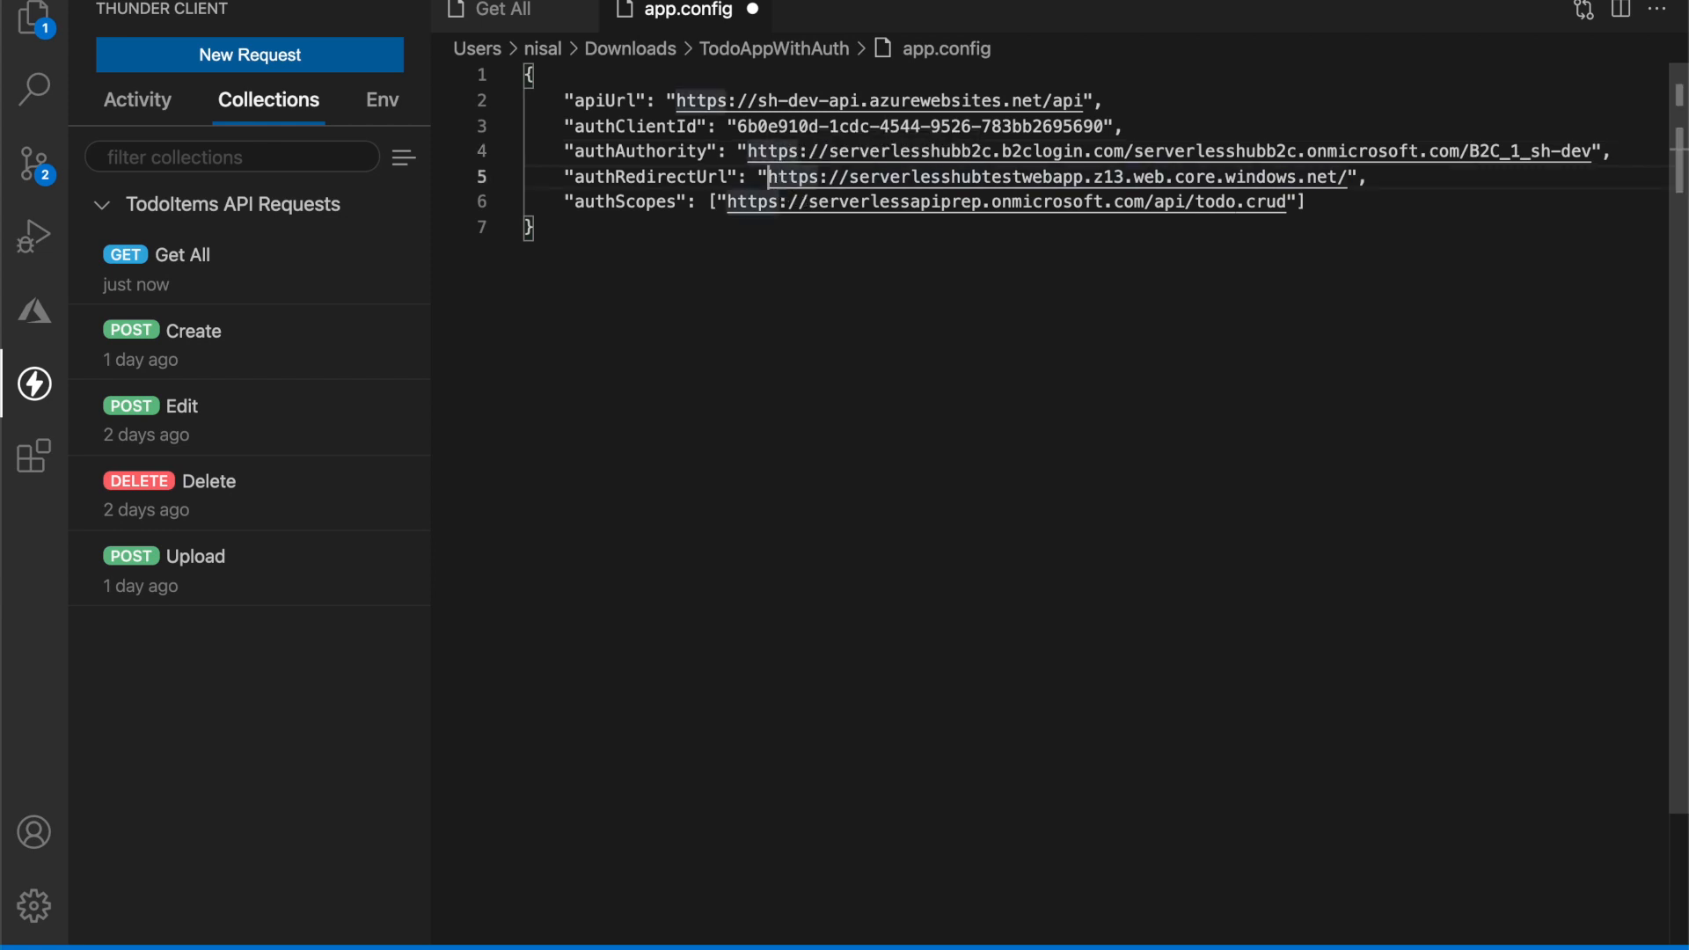
{"action": "key", "text": "shift+End"}
{"action": "key", "text": "shift+Left"}
{"action": "key", "text": "shift+Left"}
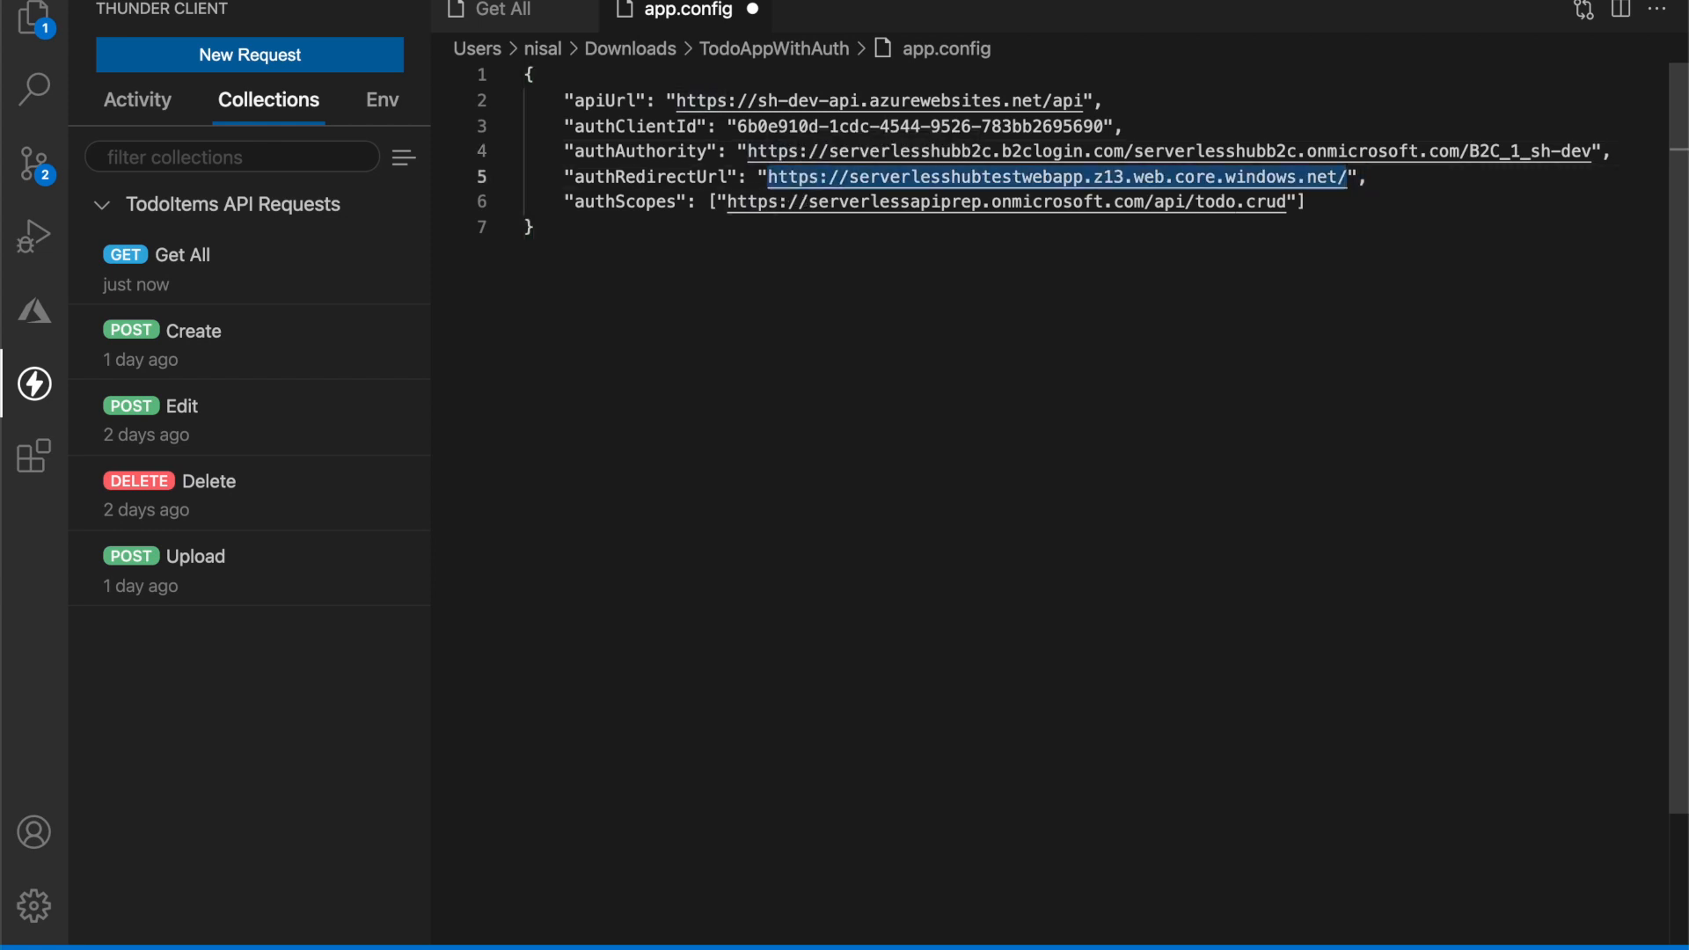
{"action": "key", "text": "super+v"}
{"action": "key", "text": "super+s"}
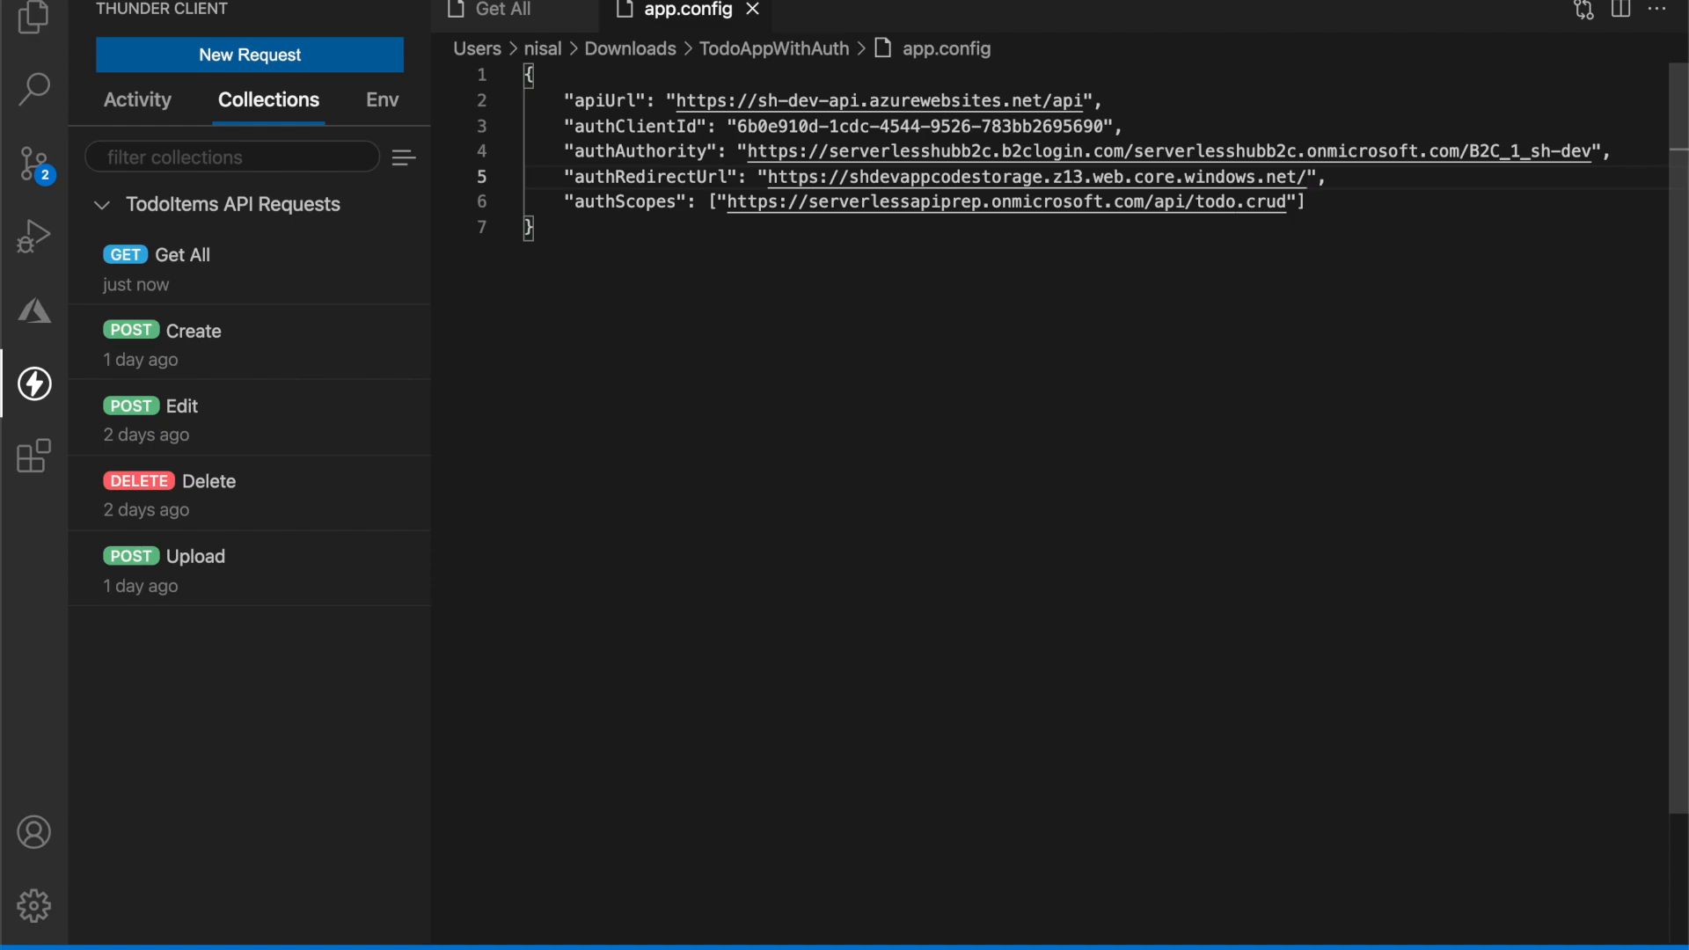
{"action": "key", "text": "super+Tab"}
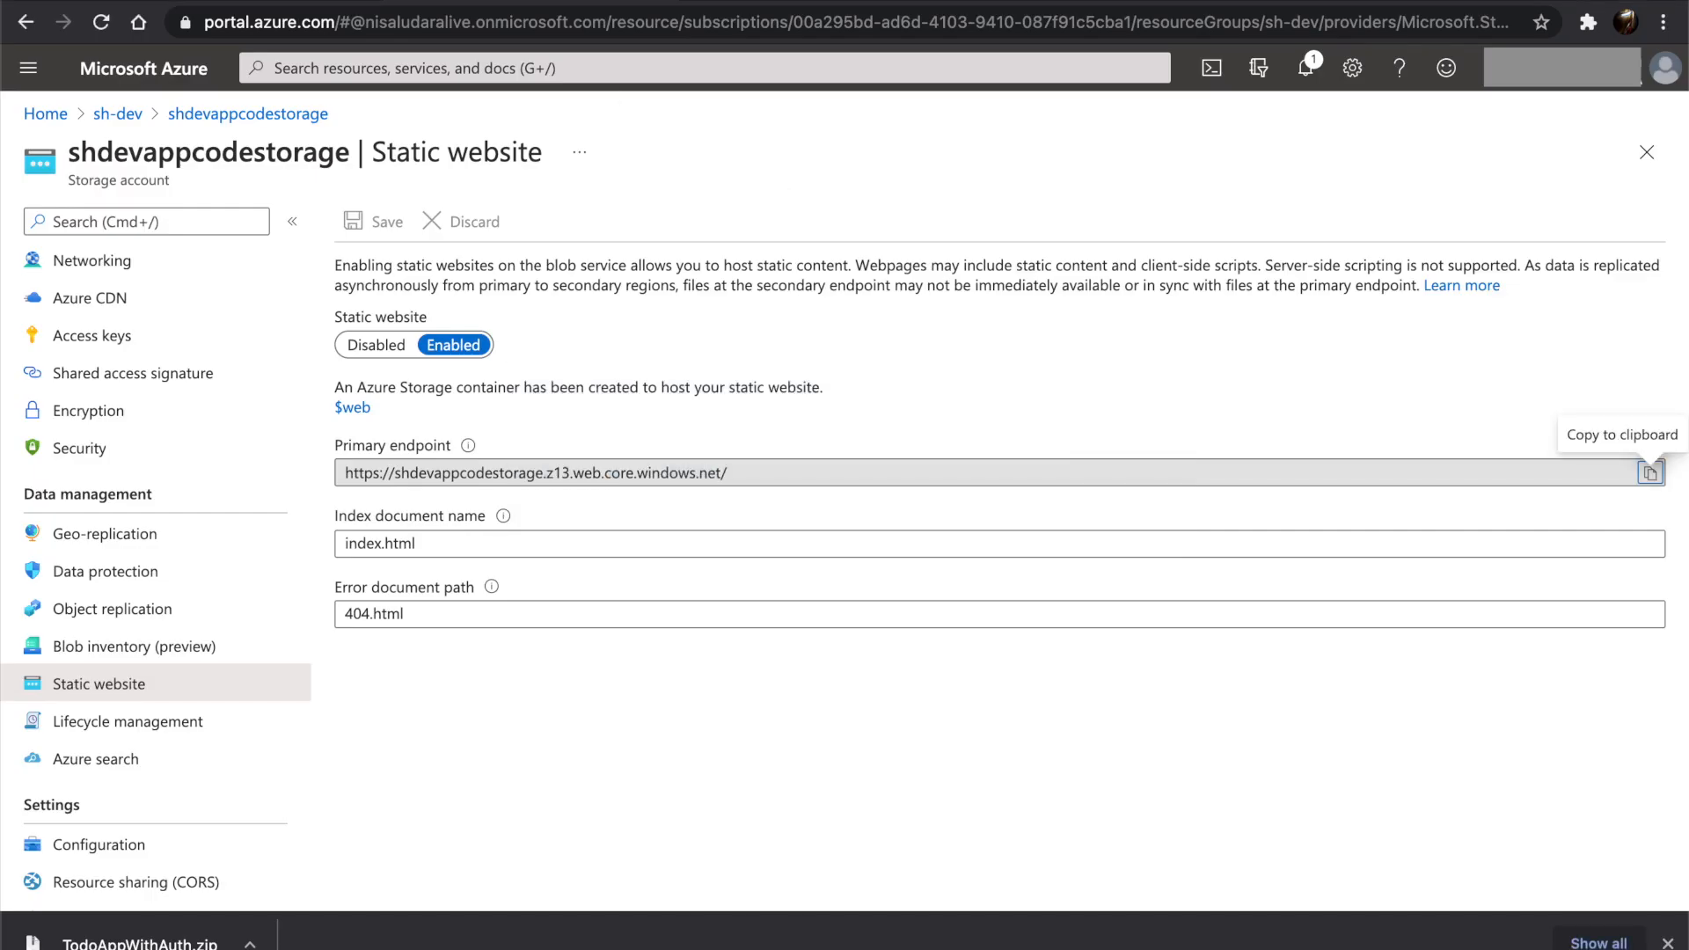
{"action": "key", "text": "ctrl+Tab"}
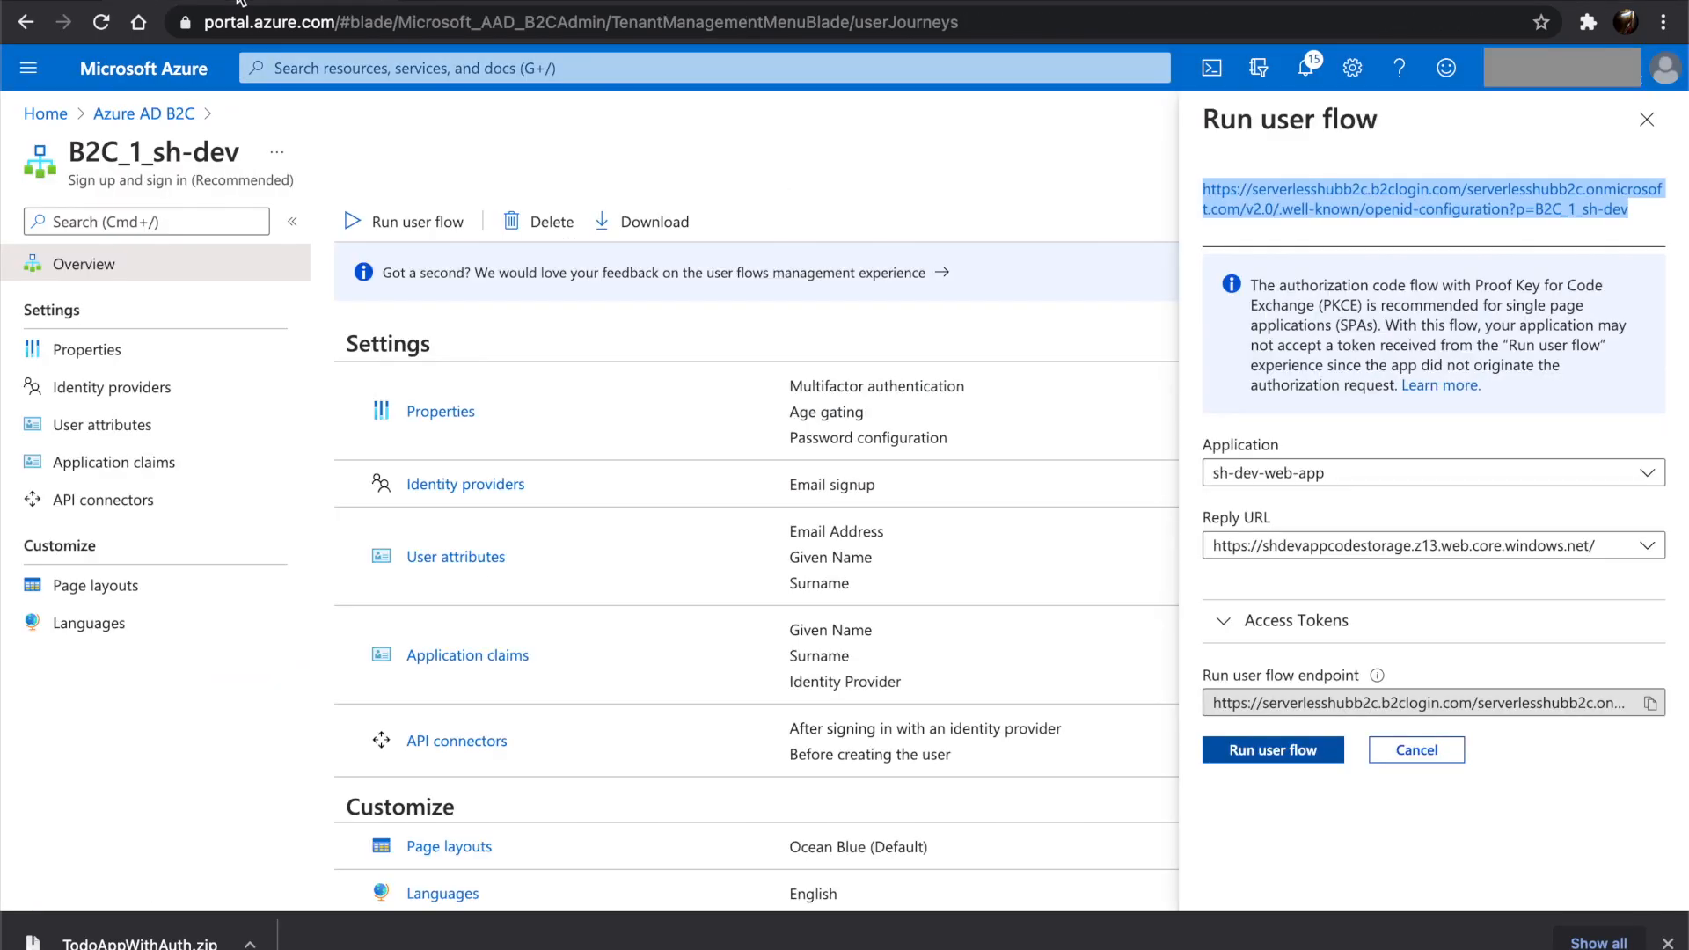
- Copy the todo.owner scope URL from sh-dev-web-app's API permissions
{"action": "left_click", "coordinate": [159, 118]}
{"action": "left_click", "coordinate": [129, 352]}
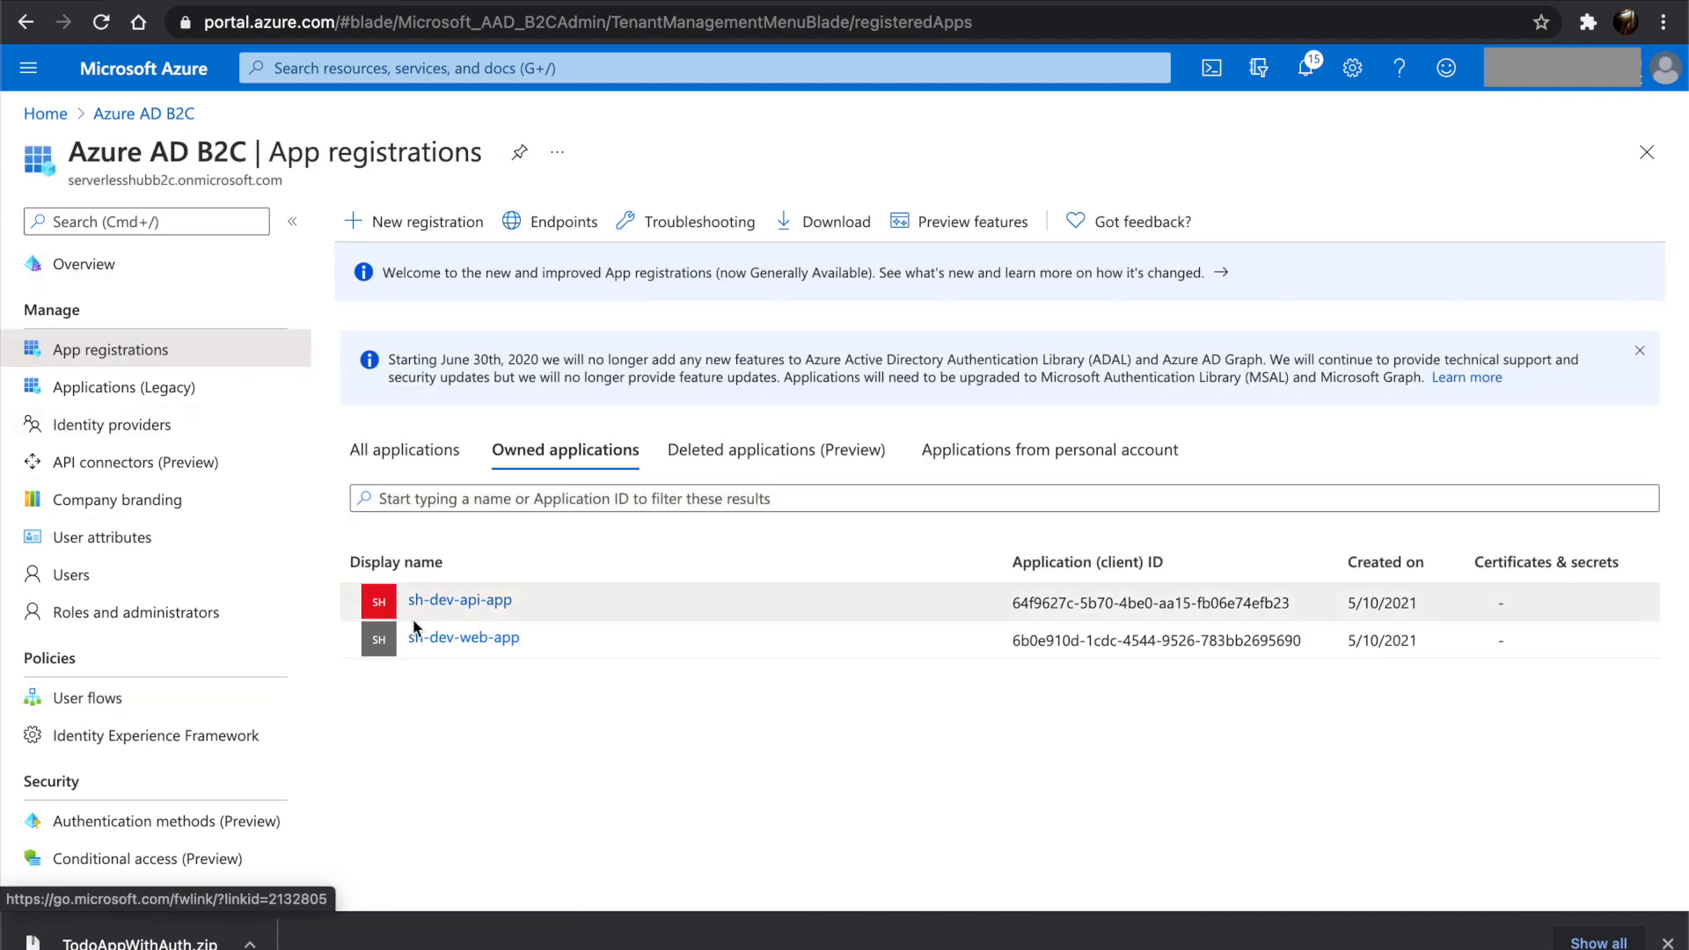
{"action": "left_click", "coordinate": [440, 640]}
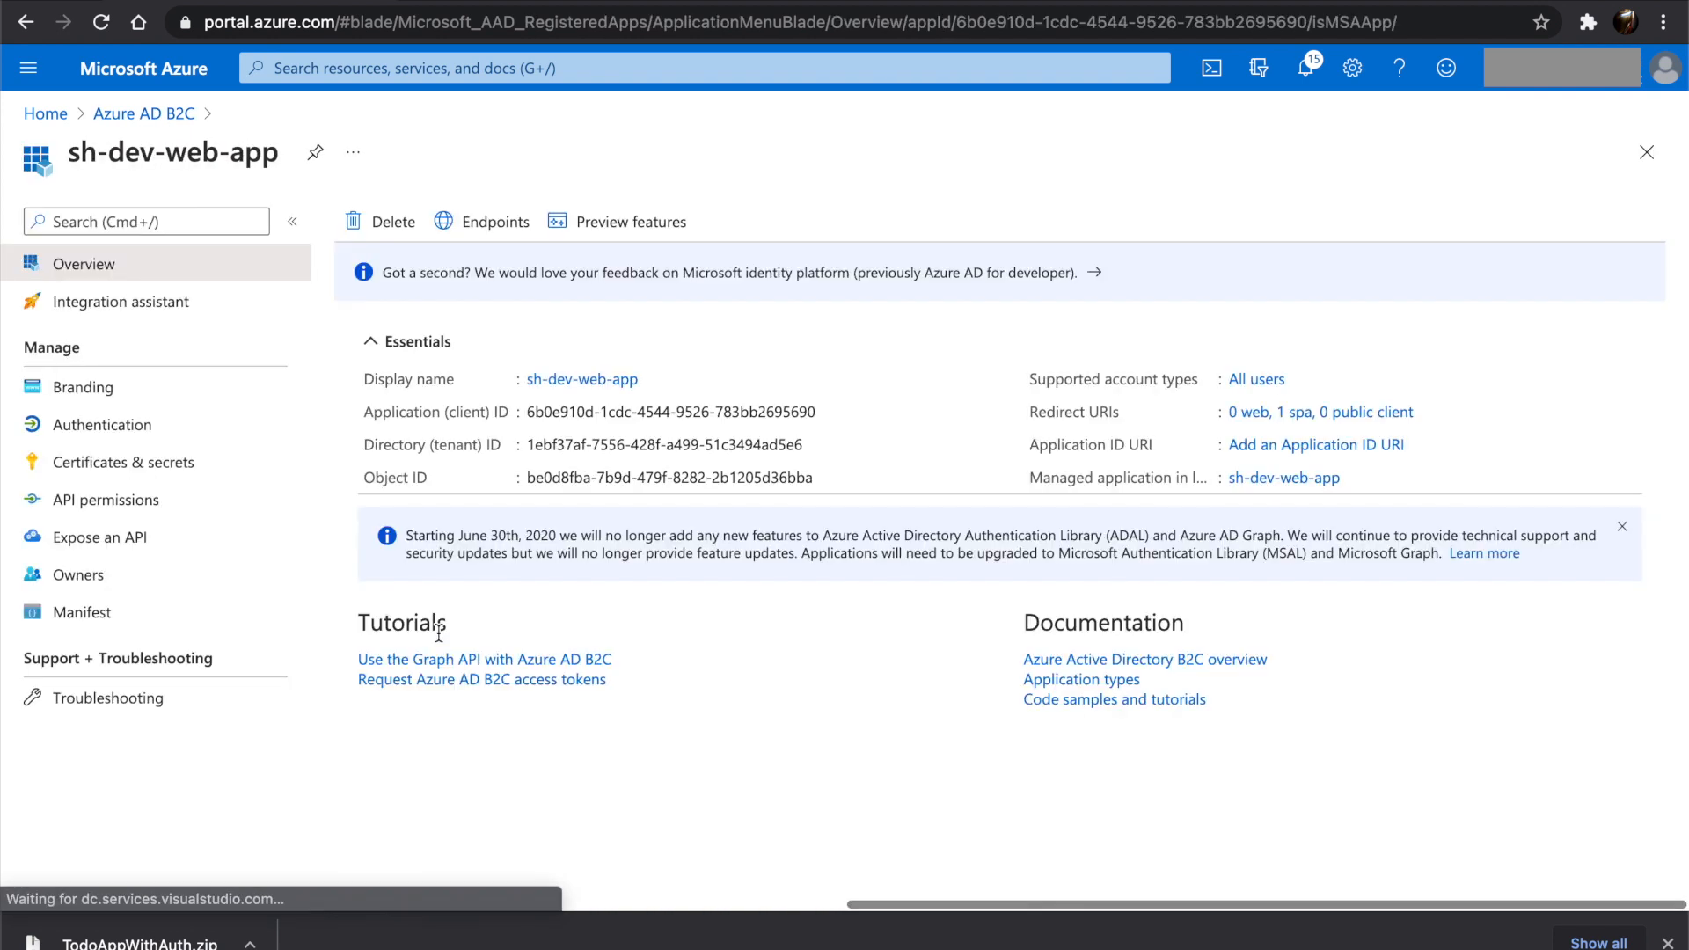
{"action": "left_click", "coordinate": [145, 509]}
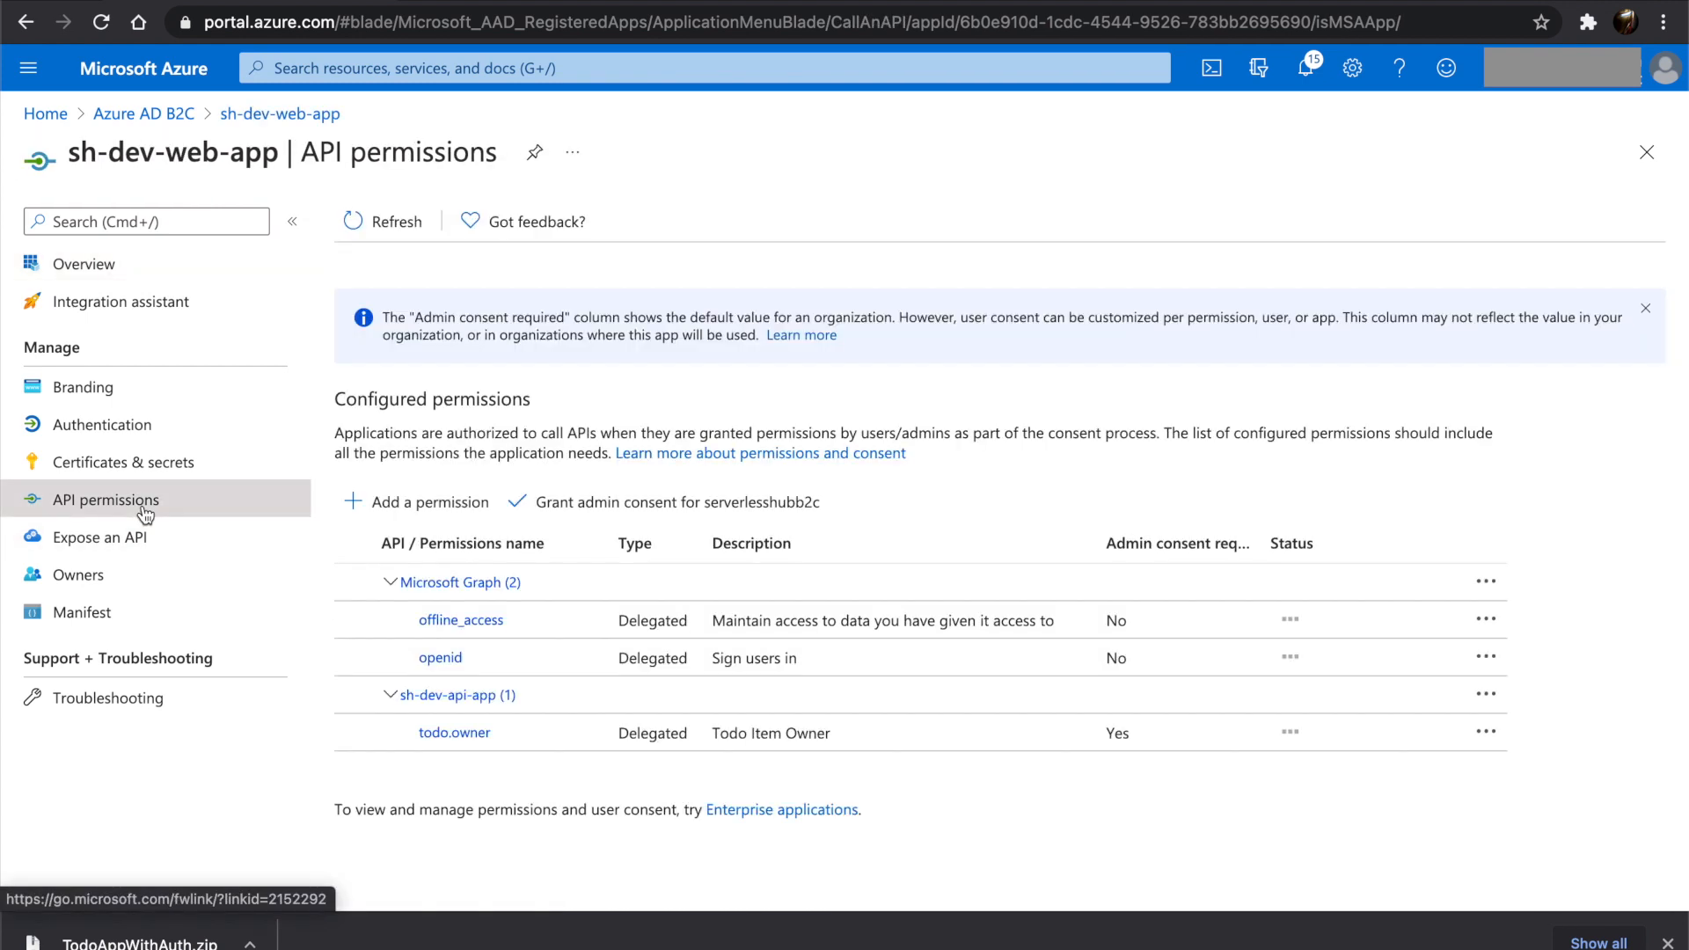
{"action": "left_click", "coordinate": [431, 746]}
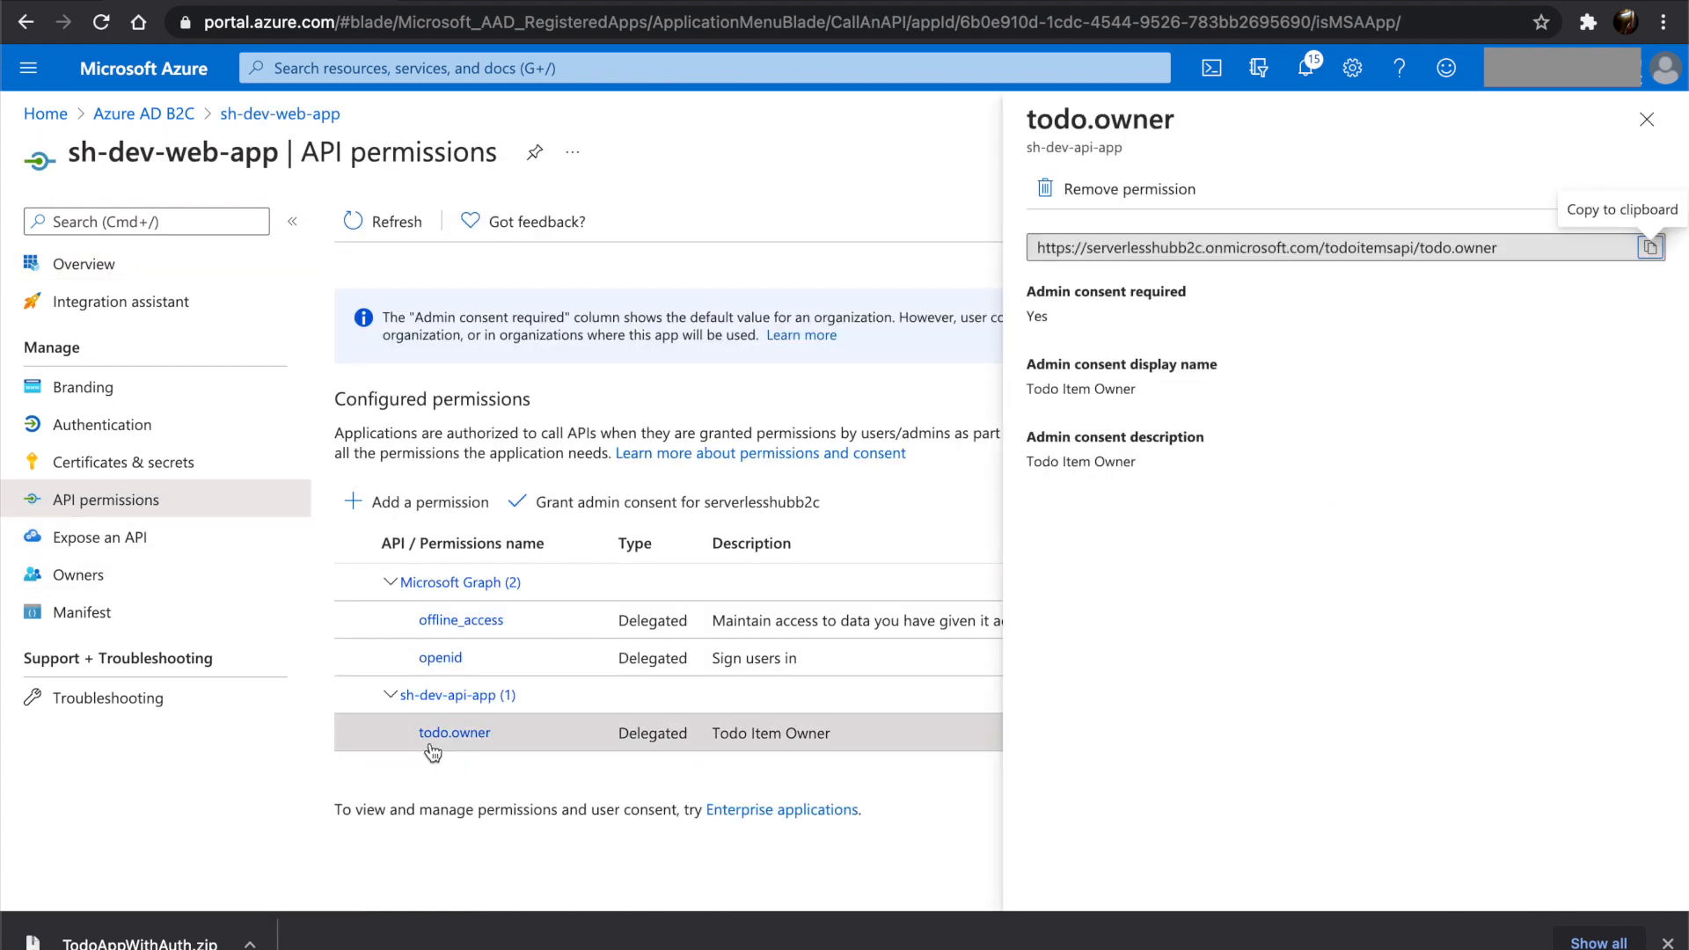
{"action": "left_click", "coordinate": [1650, 249]}
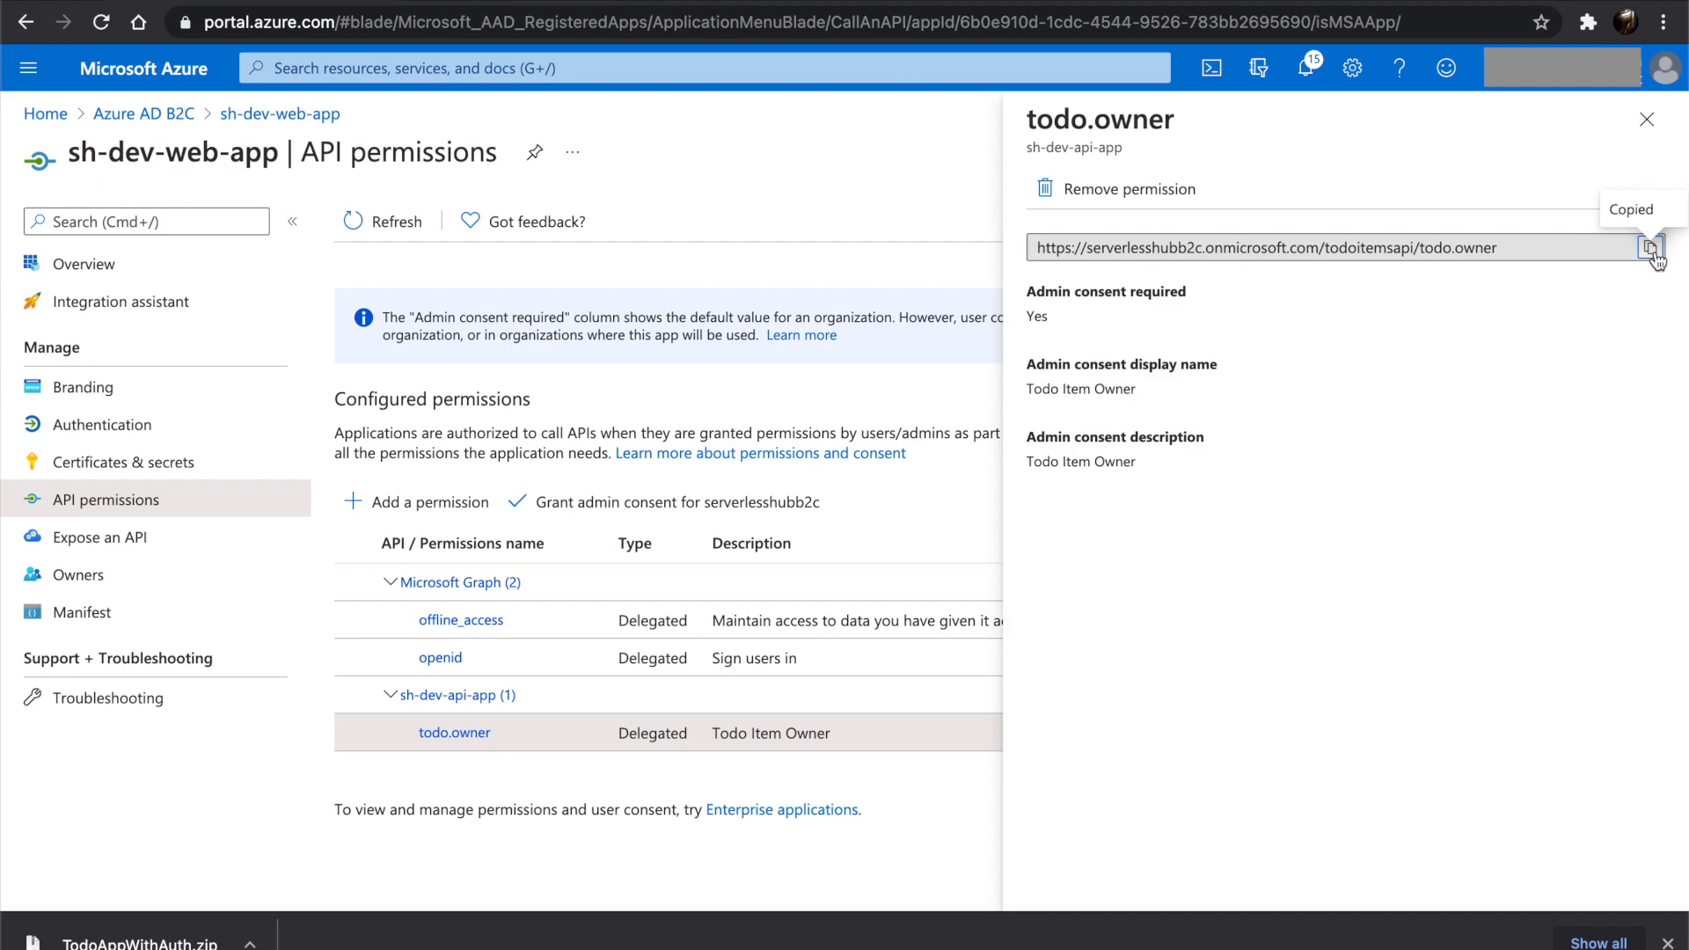
- Replace app.config's authScopes value with the todo.owner scope URL
{"action": "key", "text": "super+Tab"}
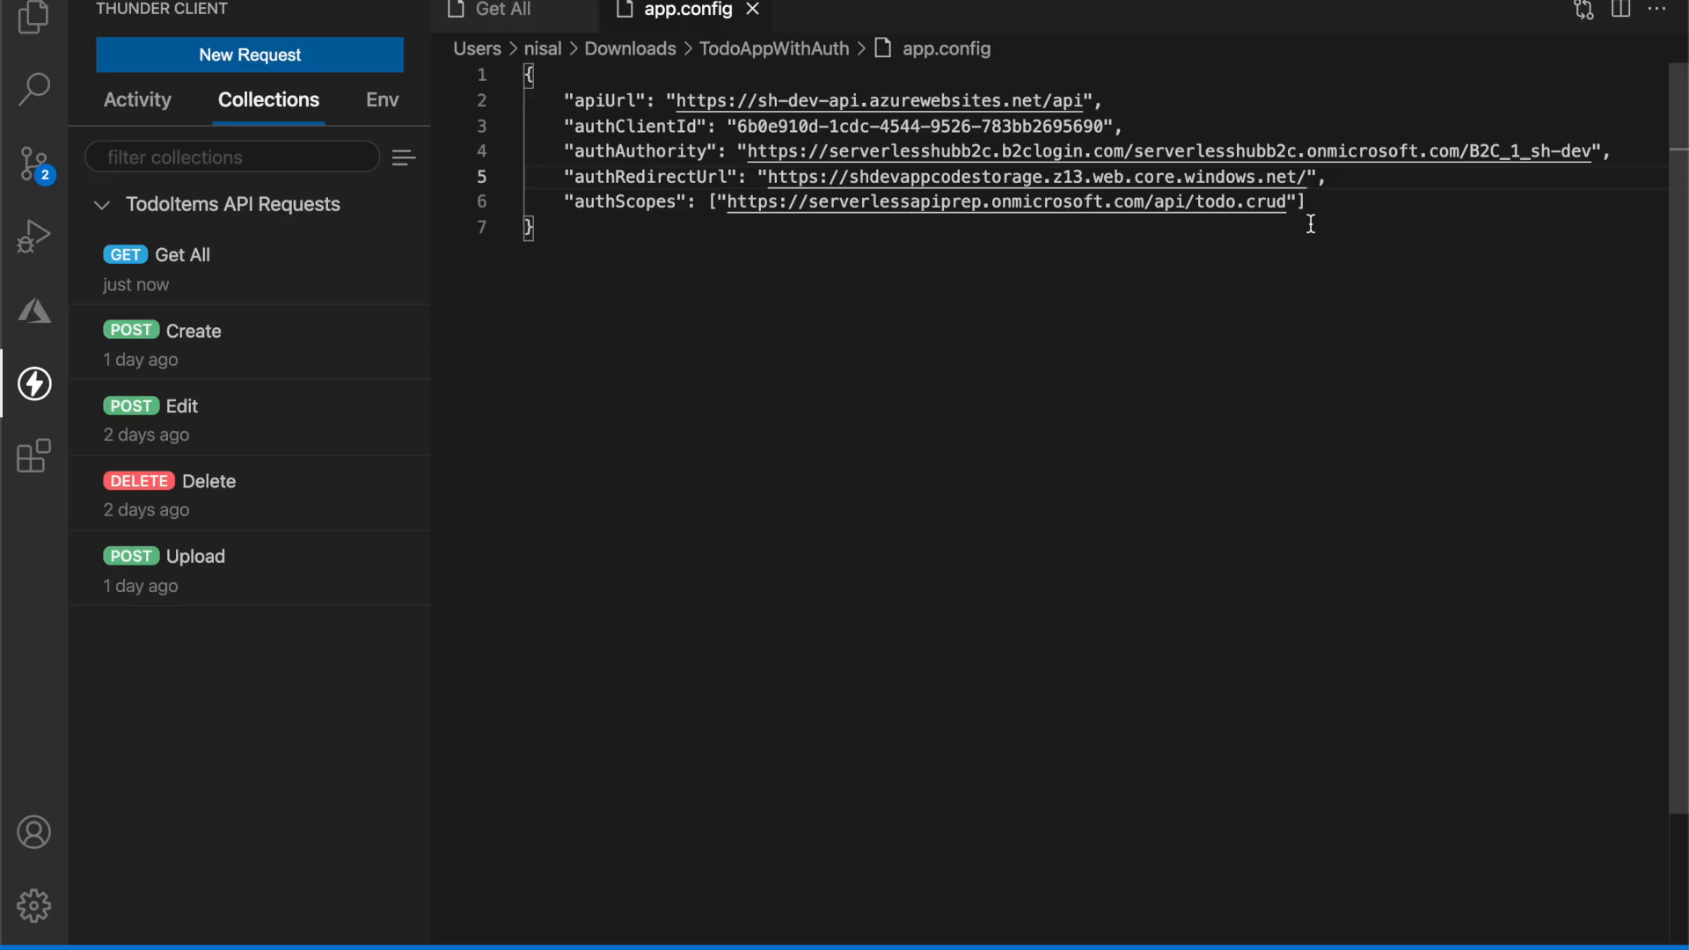
{"action": "left_click", "coordinate": [1289, 203]}
{"action": "left_click_drag", "start_coordinate": [1290, 203], "coordinate": [729, 203]}
{"action": "key", "text": "super+v"}
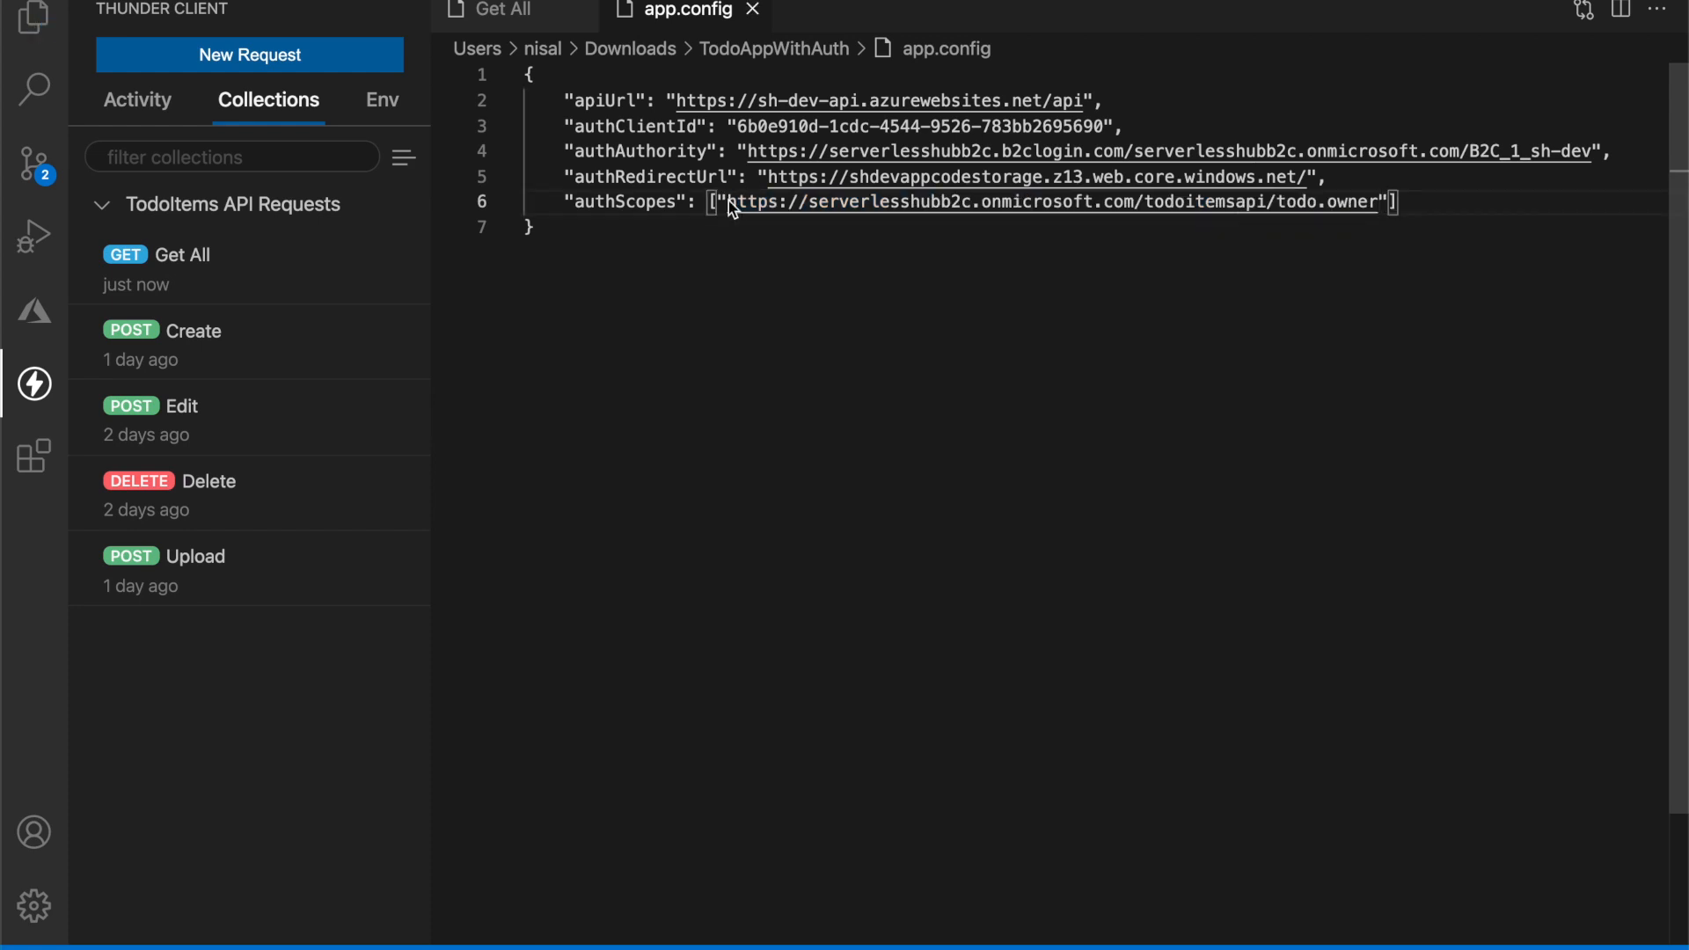
{"action": "key", "text": "super+Tab"}
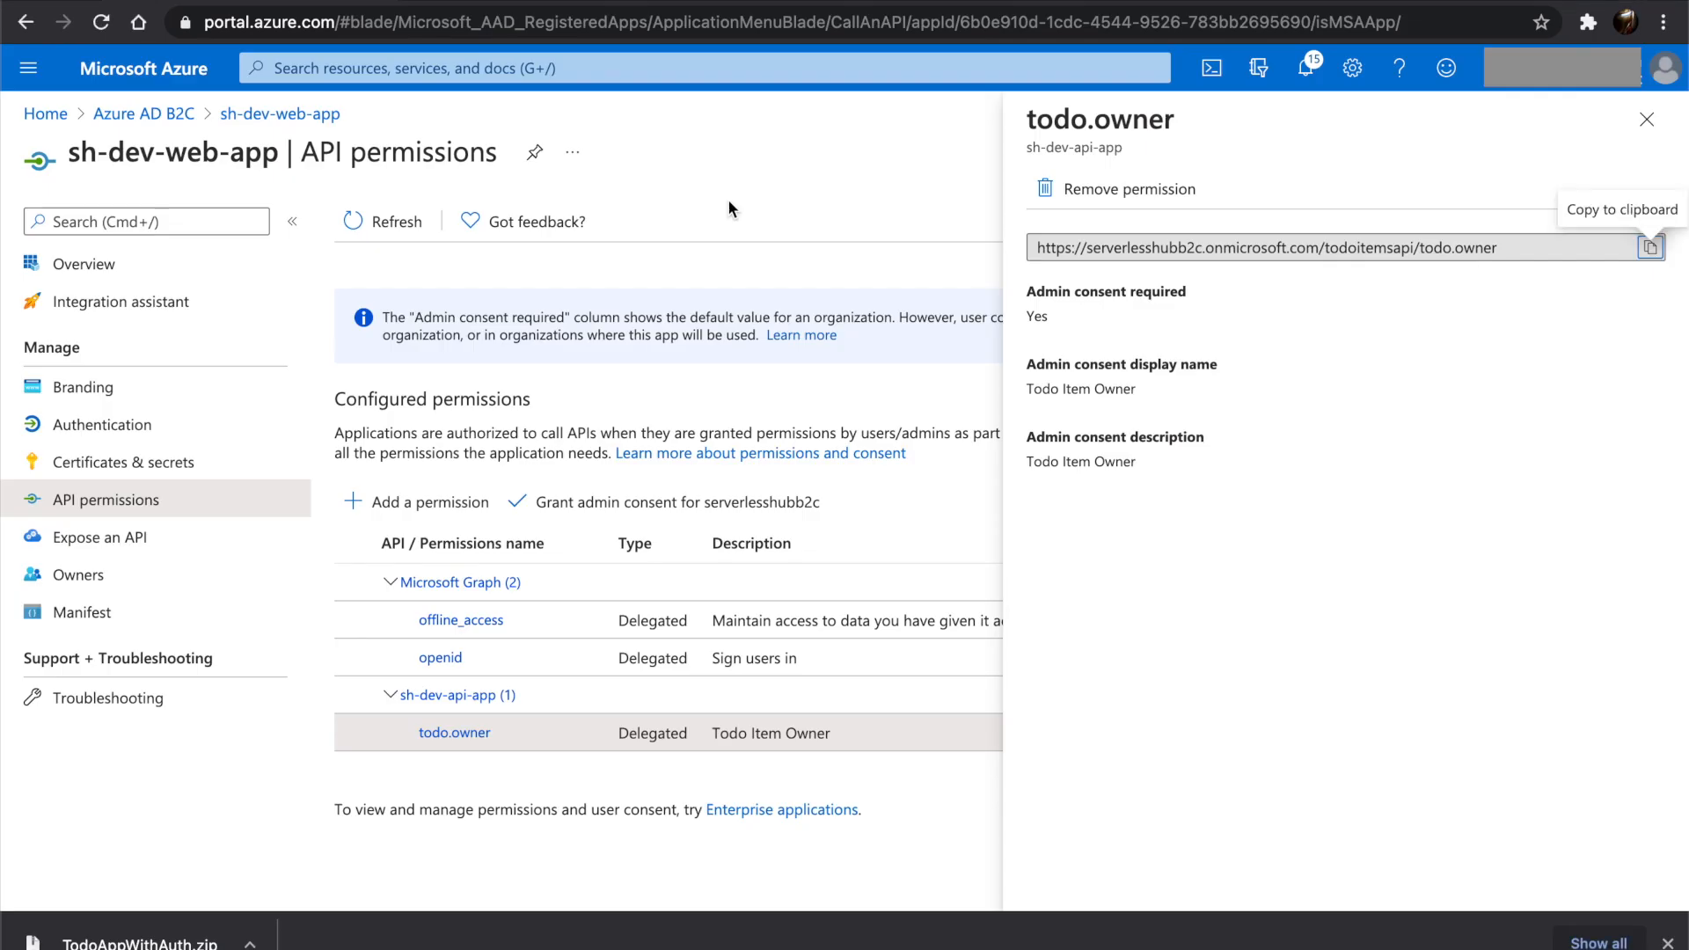
{"action": "left_click", "coordinate": [532, 4]}
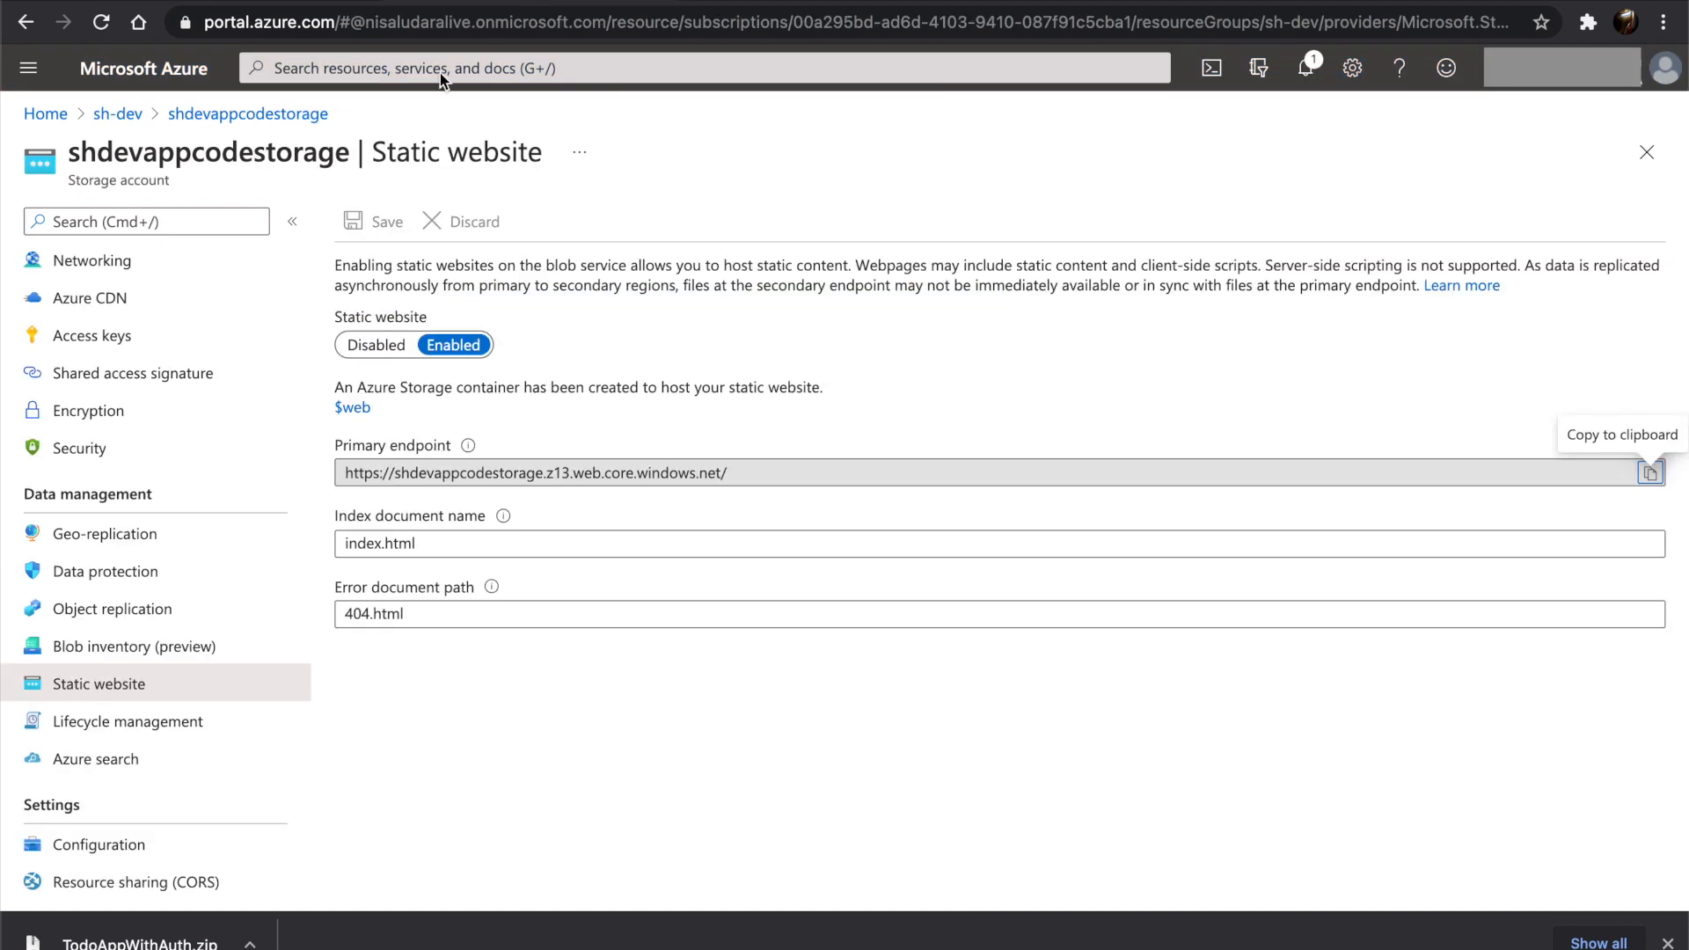
- Start an upload to the $web container with overwriting of existing files enabled
{"action": "scroll", "coordinate": [107, 440], "scroll_direction": "up", "scroll_amount": 6}
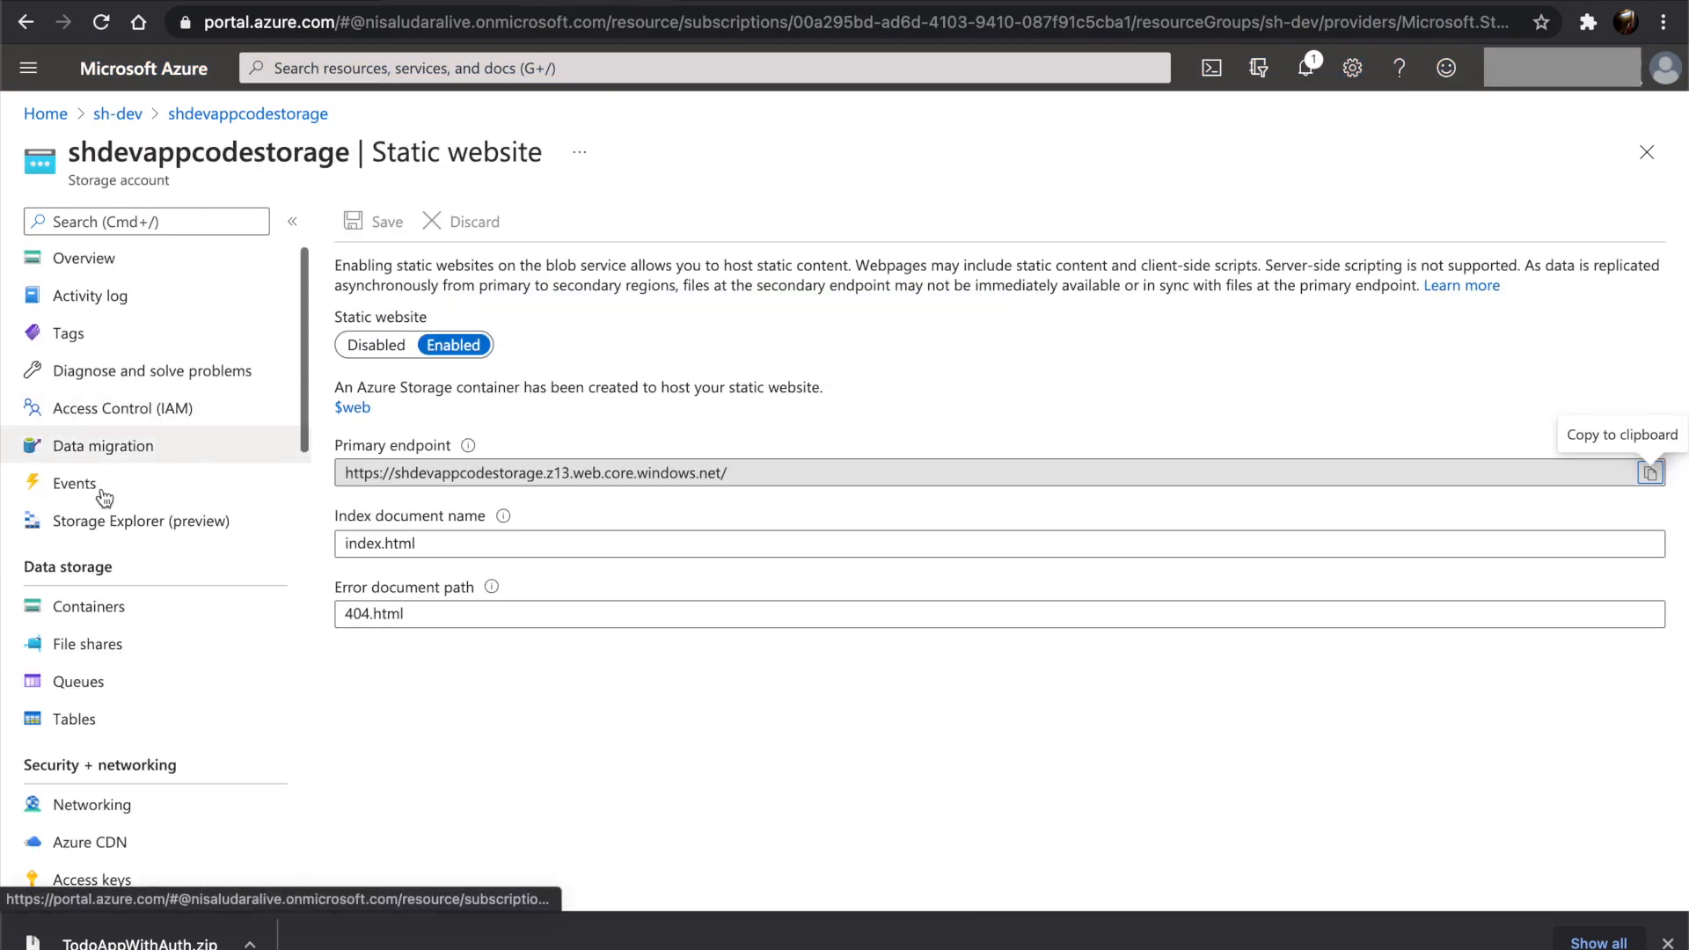
{"action": "left_click", "coordinate": [99, 611]}
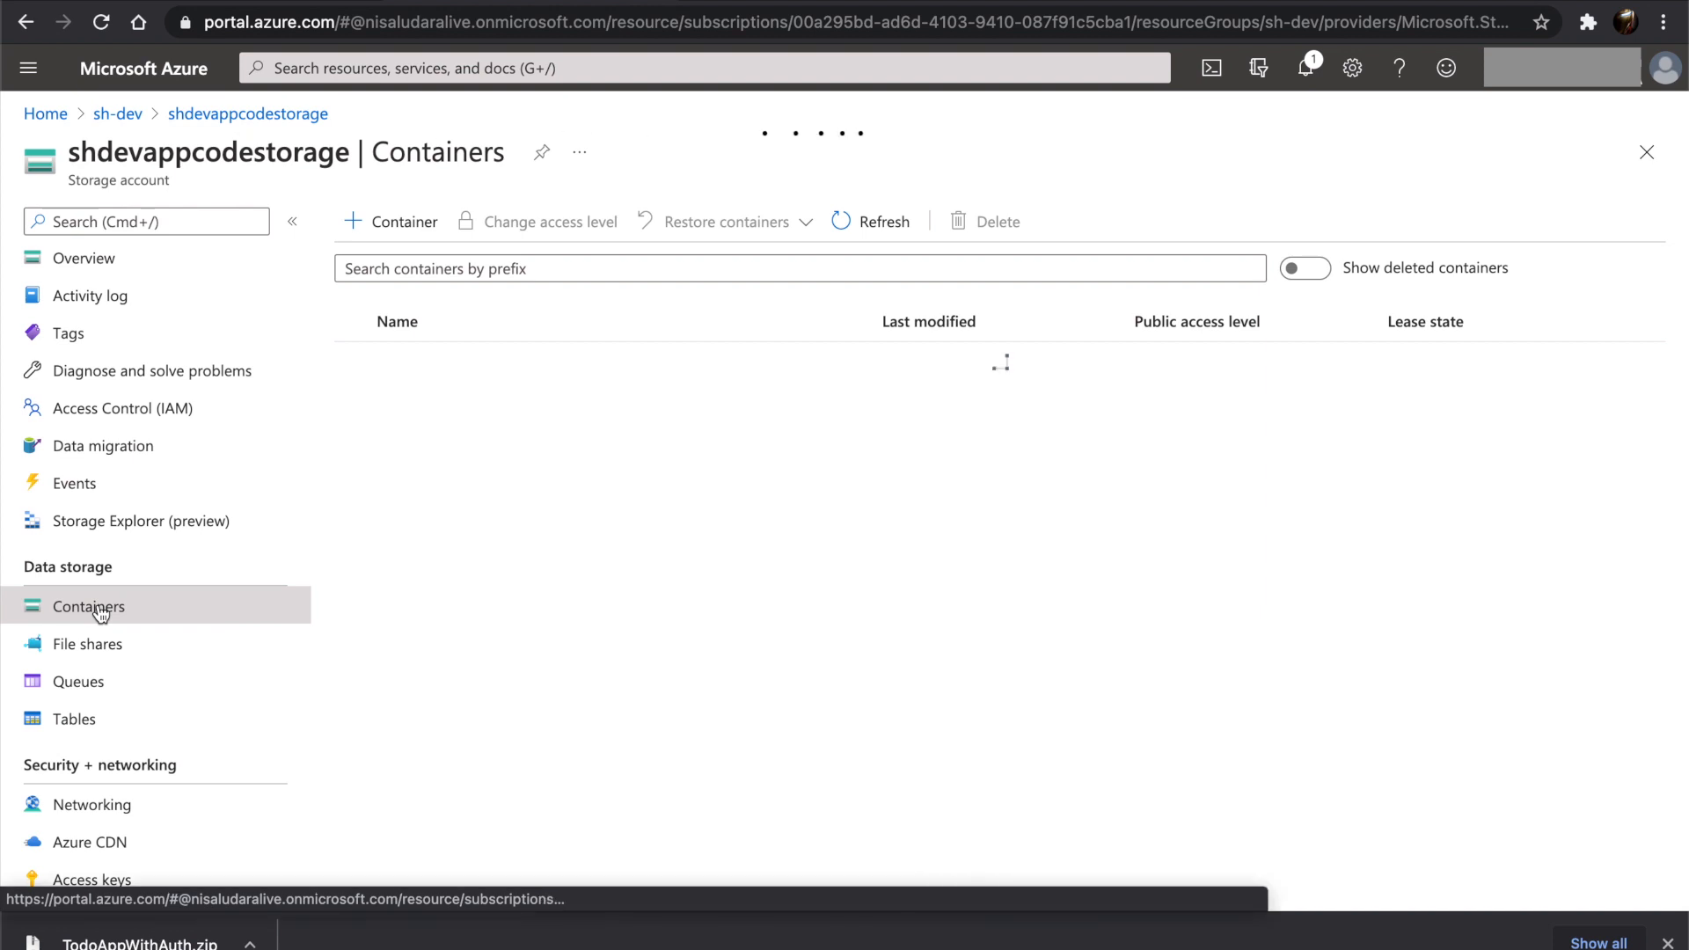
{"action": "left_click", "coordinate": [393, 403]}
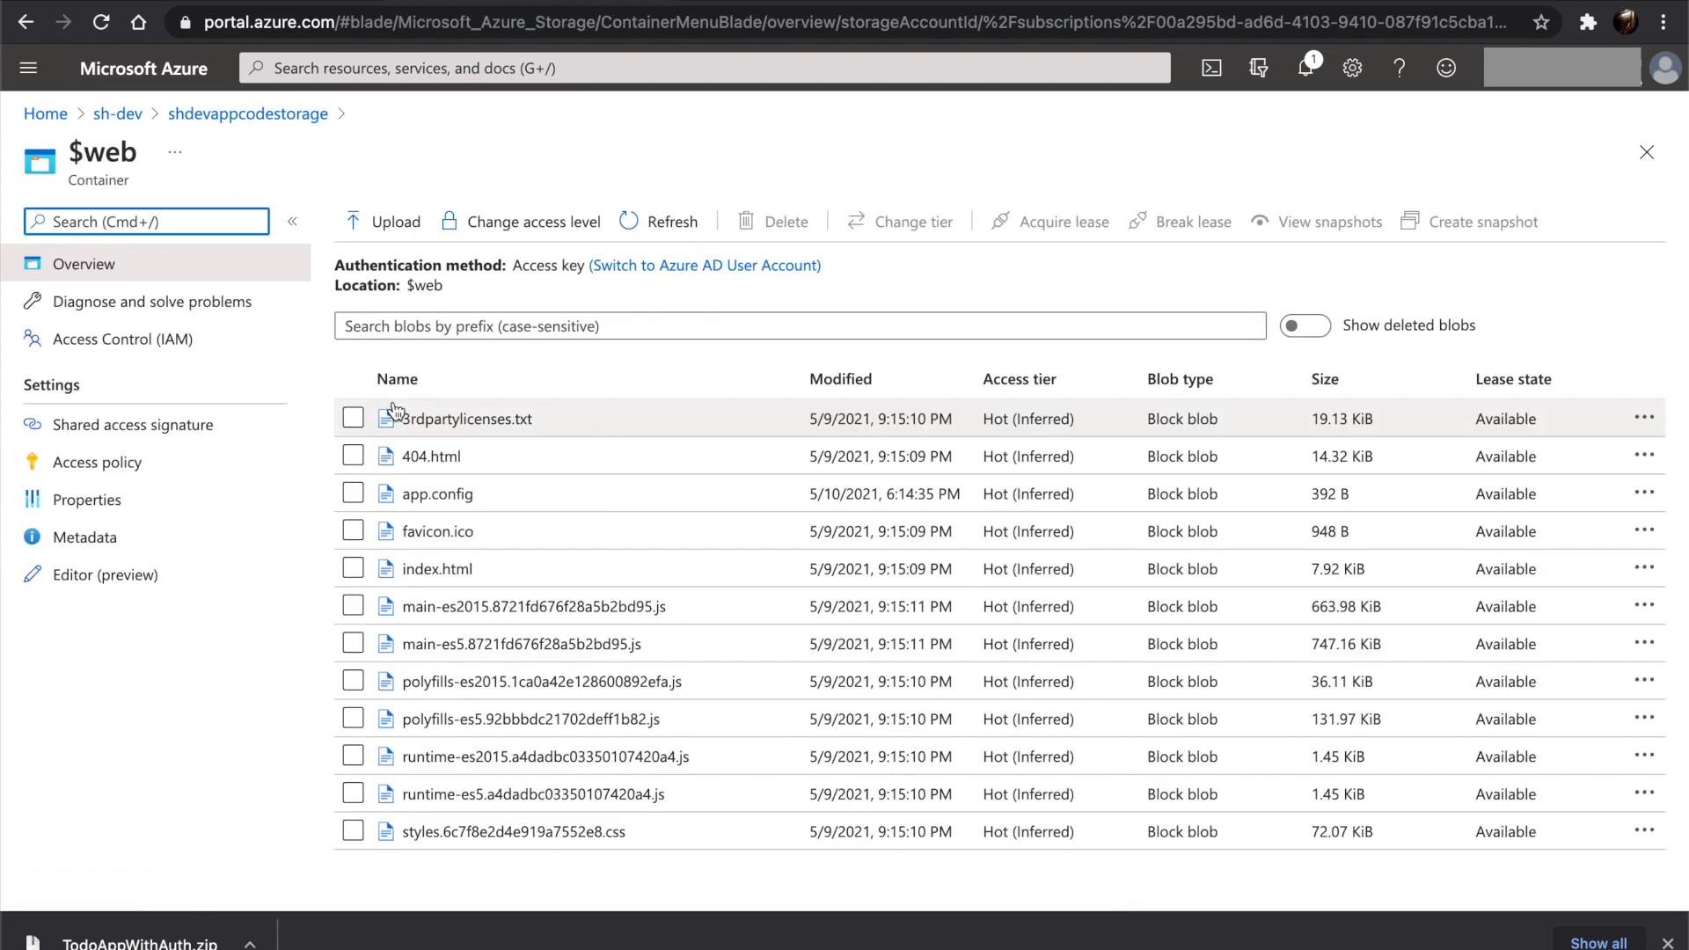
{"action": "left_click", "coordinate": [385, 224]}
{"action": "left_click", "coordinate": [1432, 259]}
{"action": "left_click", "coordinate": [1433, 266]}
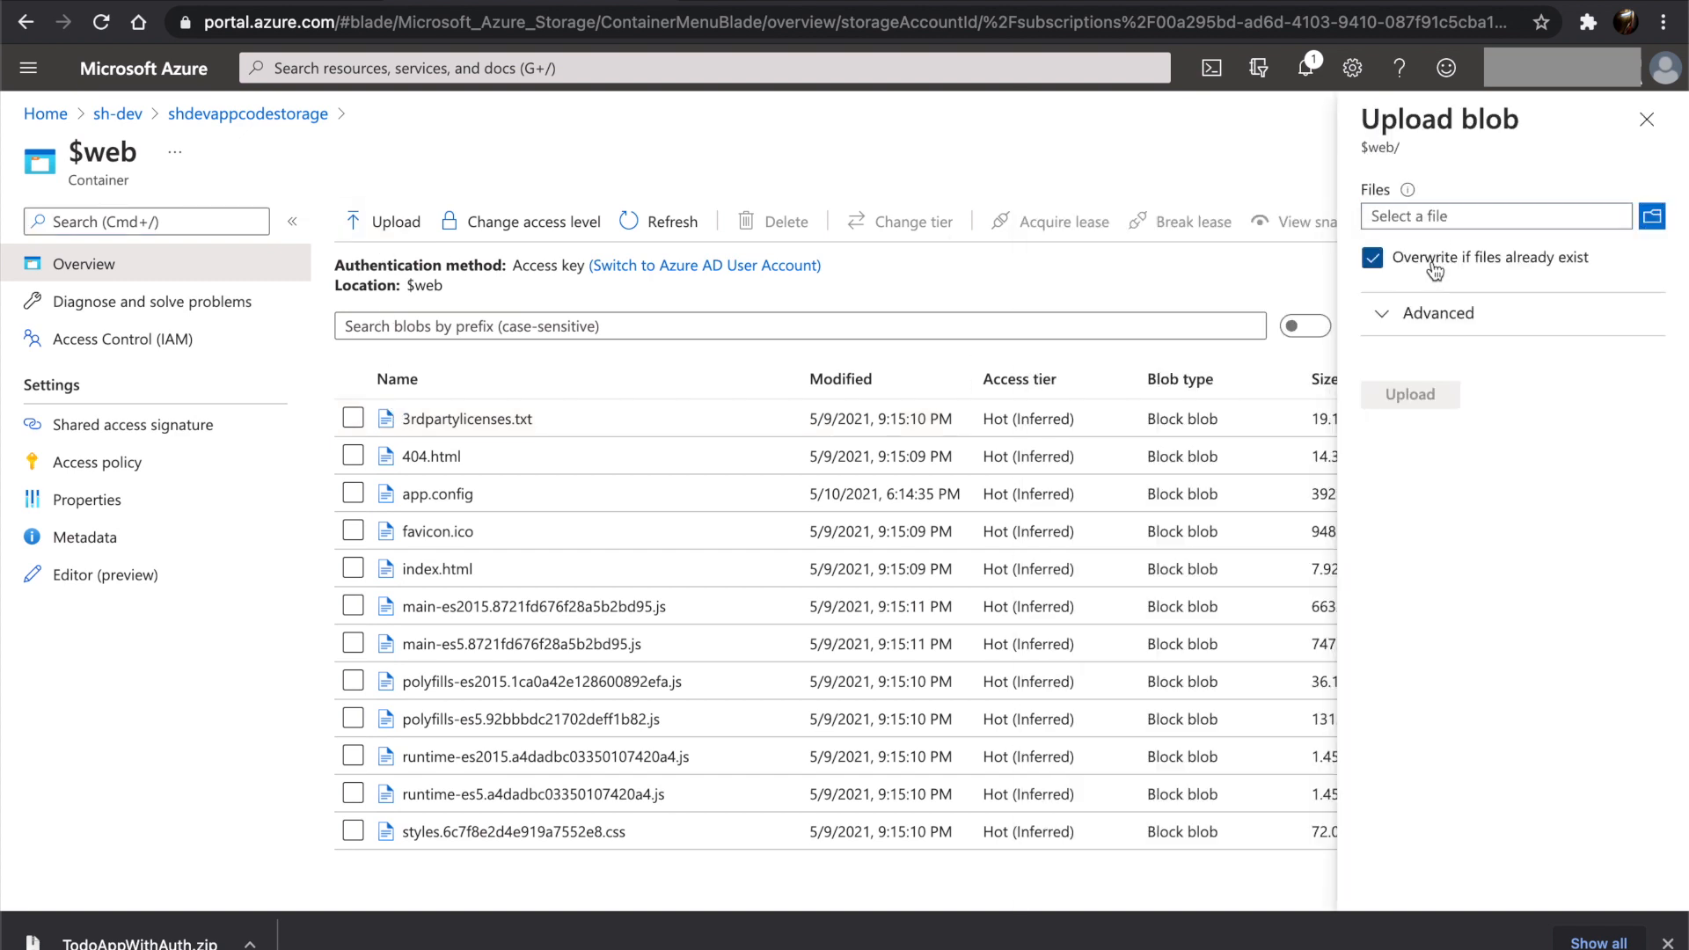
- Select the files in Downloads/TodoAppWithAuth and upload them to $web
{"action": "left_click", "coordinate": [1445, 214]}
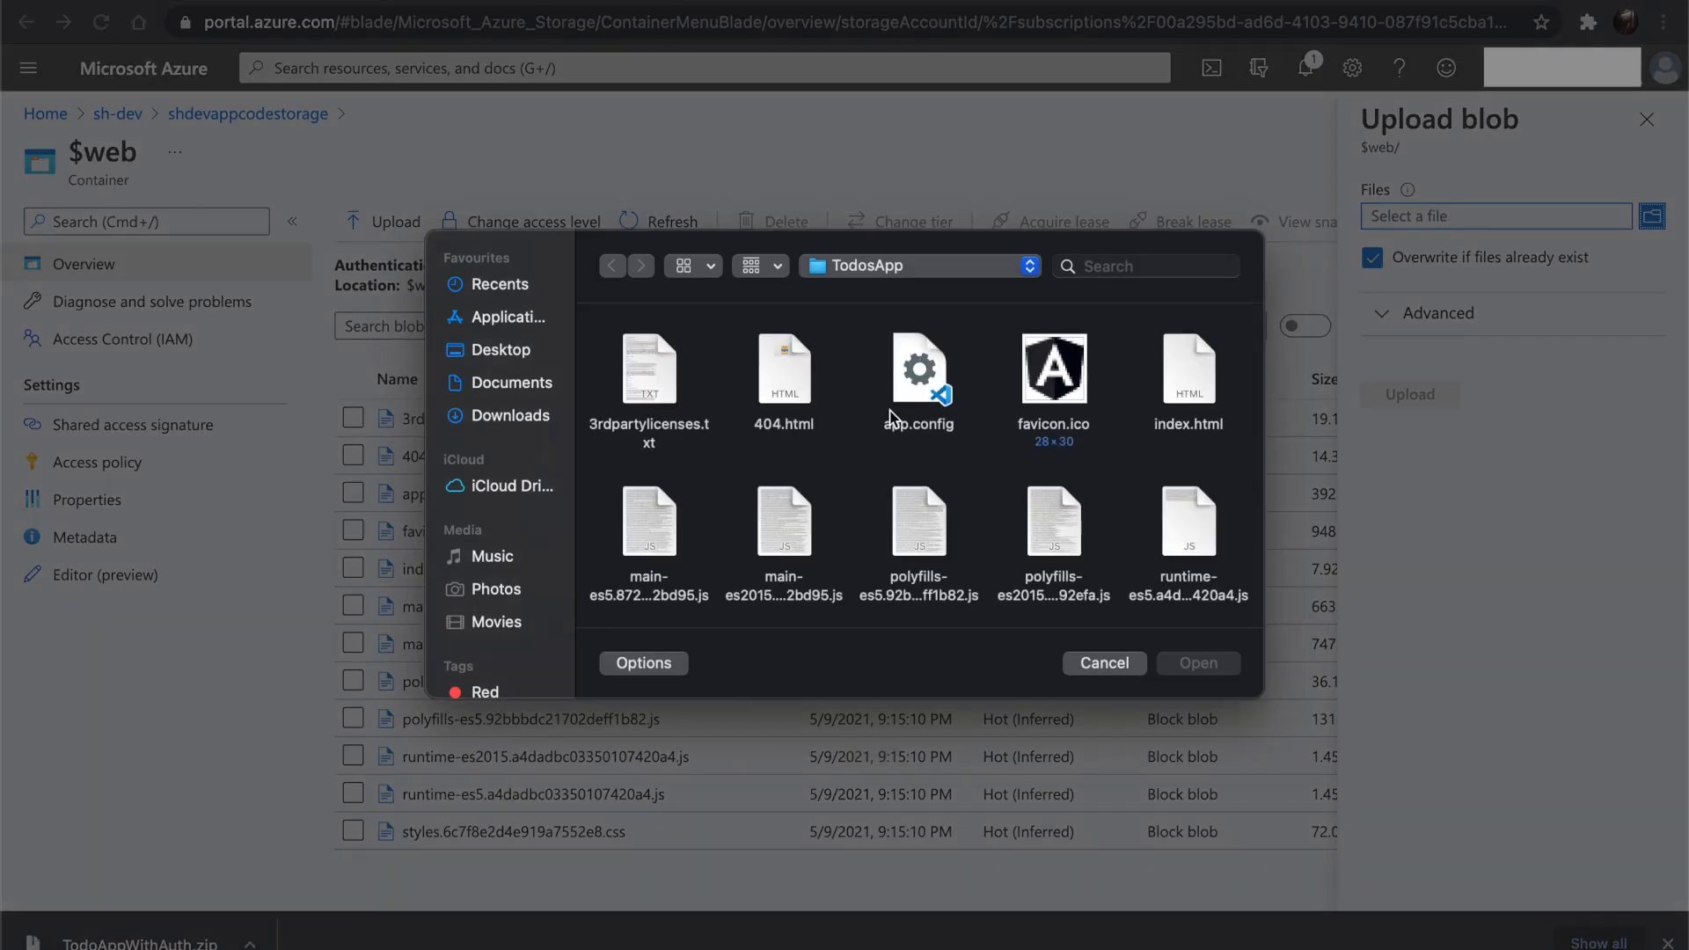
{"action": "left_click", "coordinate": [505, 414]}
{"action": "double_click", "coordinate": [769, 371]}
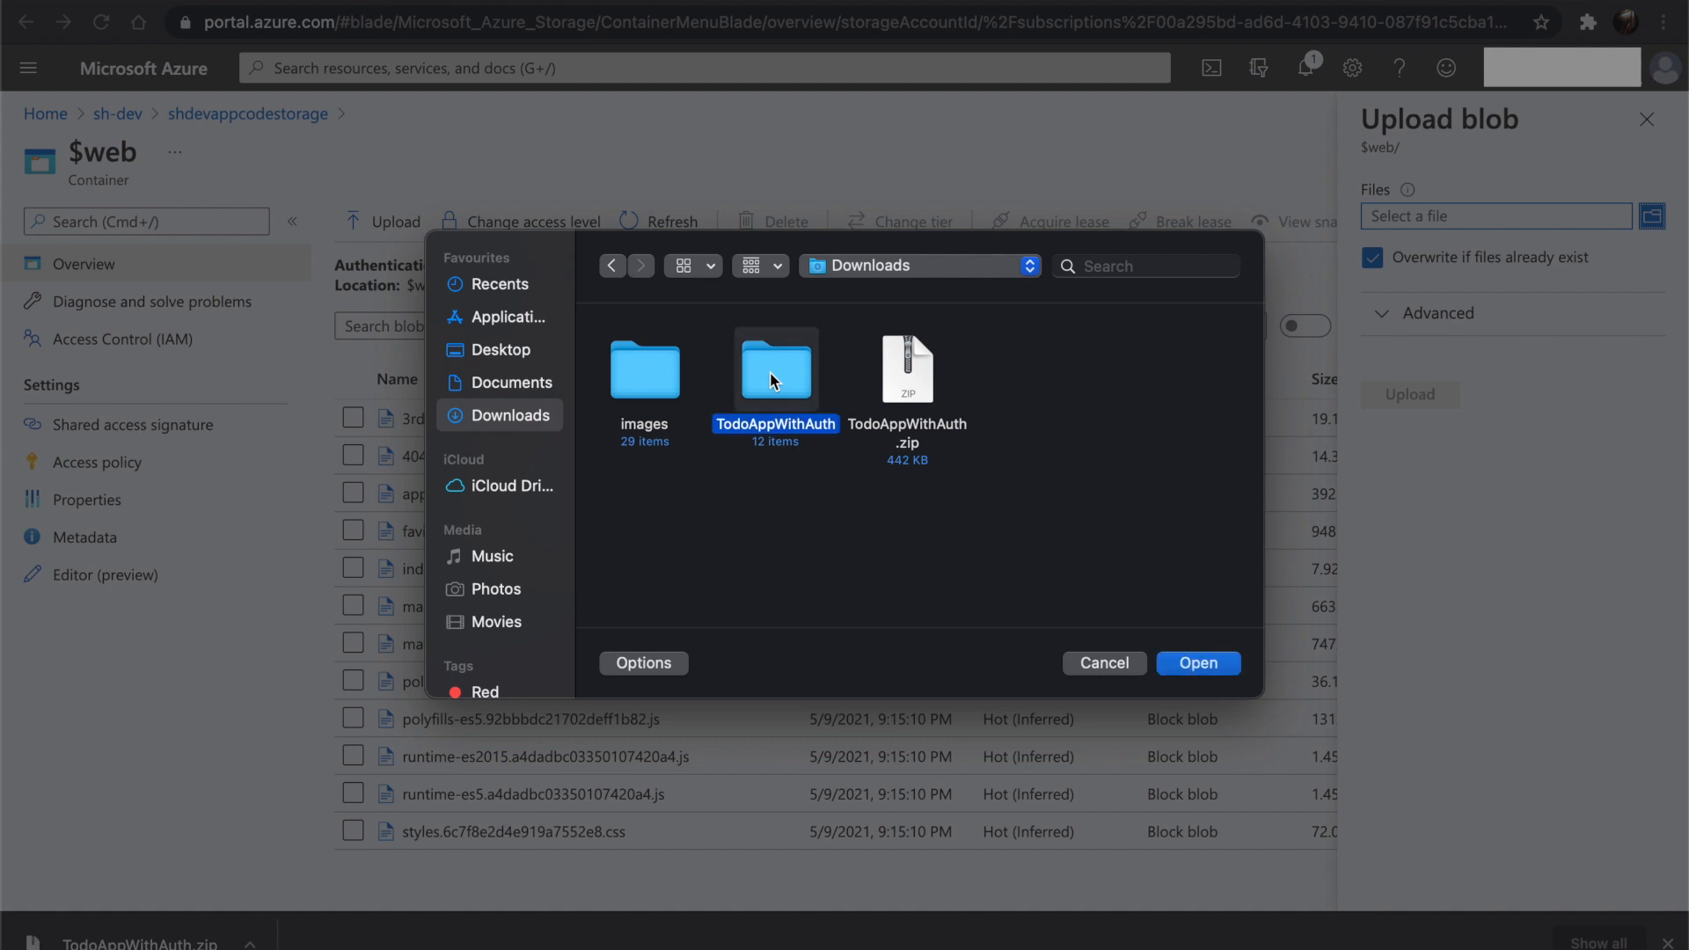
{"action": "left_click", "coordinate": [769, 371]}
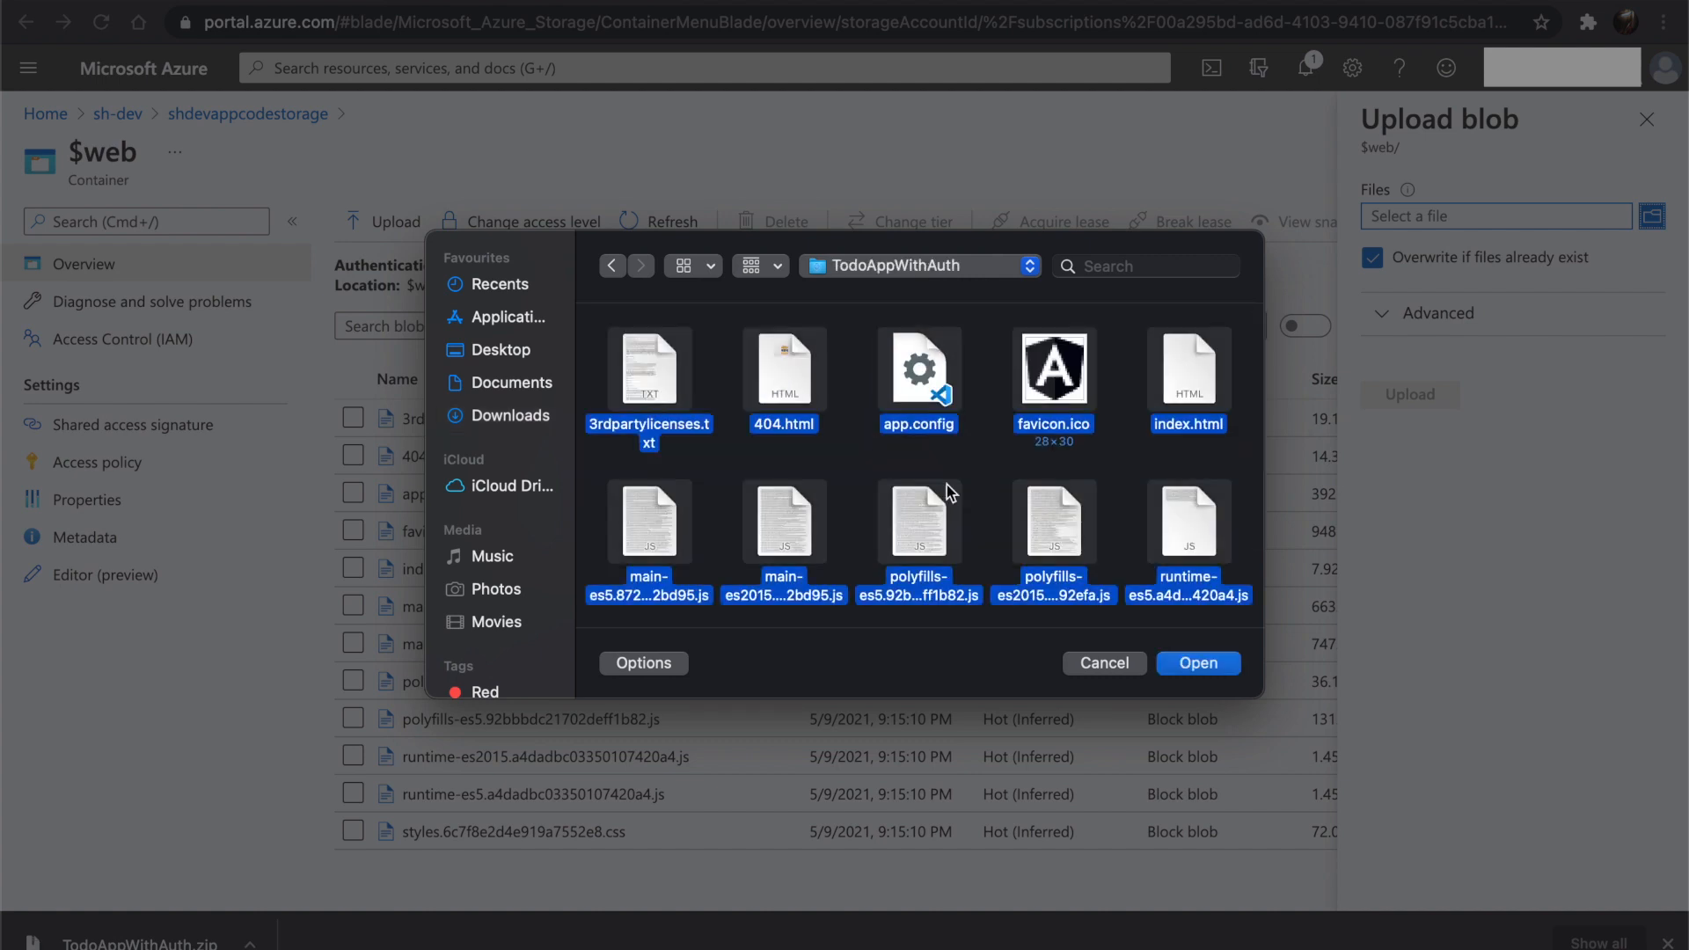
{"action": "left_click", "coordinate": [1181, 664]}
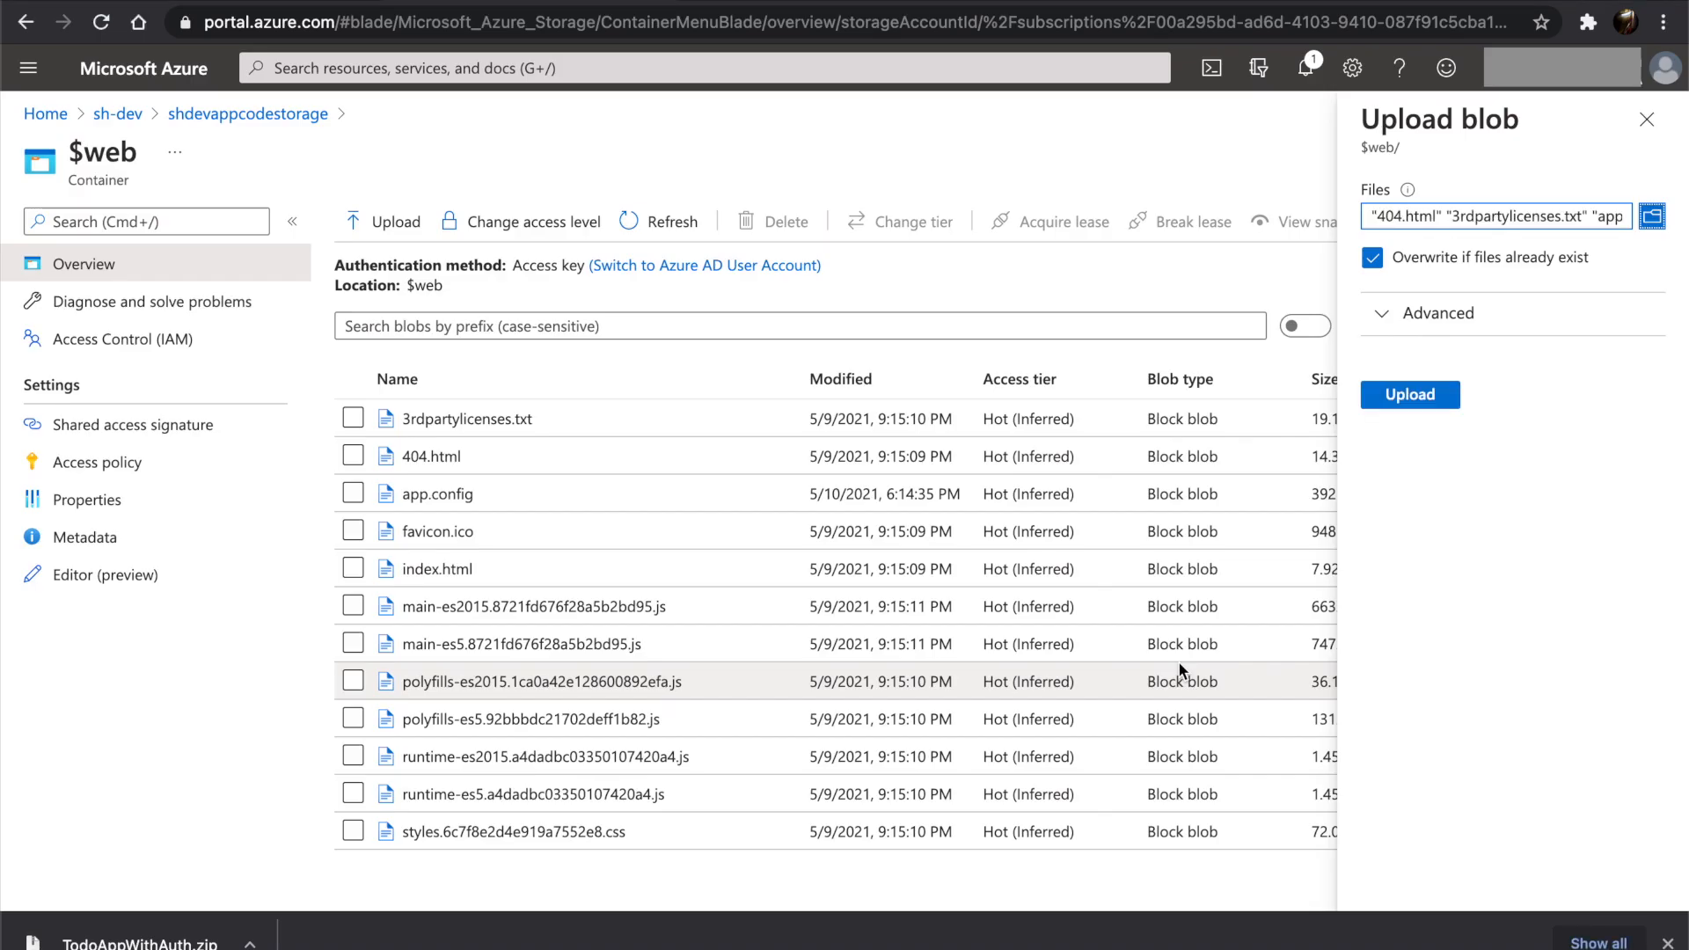
{"action": "left_click", "coordinate": [1411, 395]}
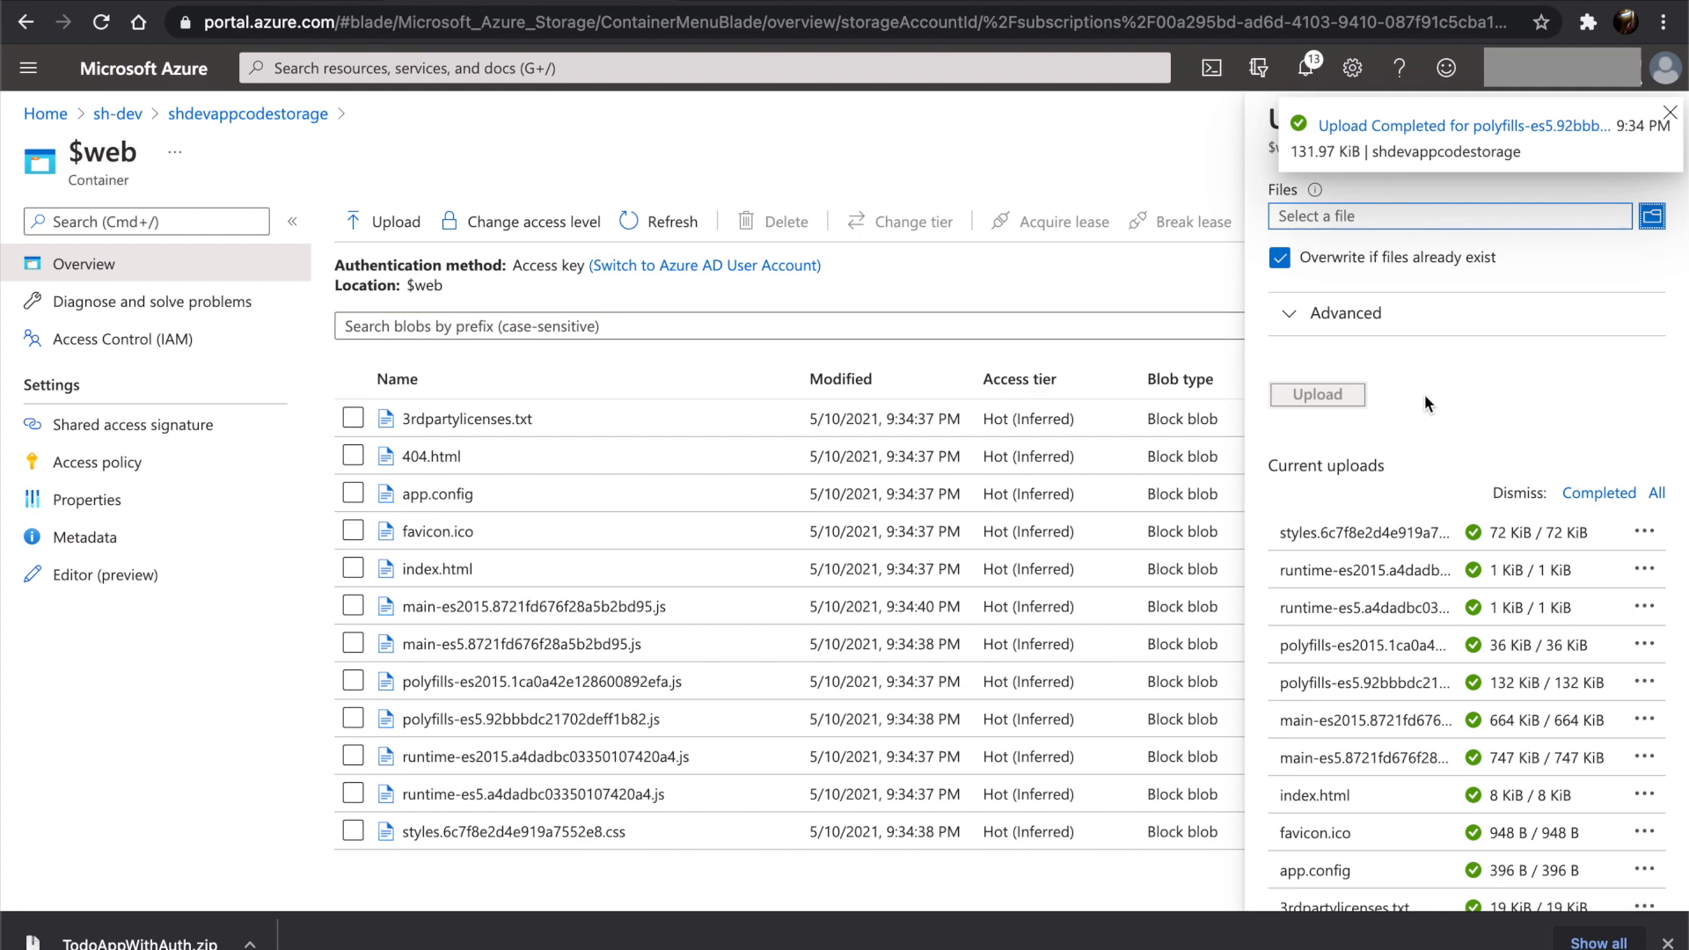
{"action": "left_click", "coordinate": [739, 3]}
- Open the deployed Todos App static website in the browser
{"action": "left_click", "coordinate": [717, 26]}
{"action": "type", "text": "shde"}
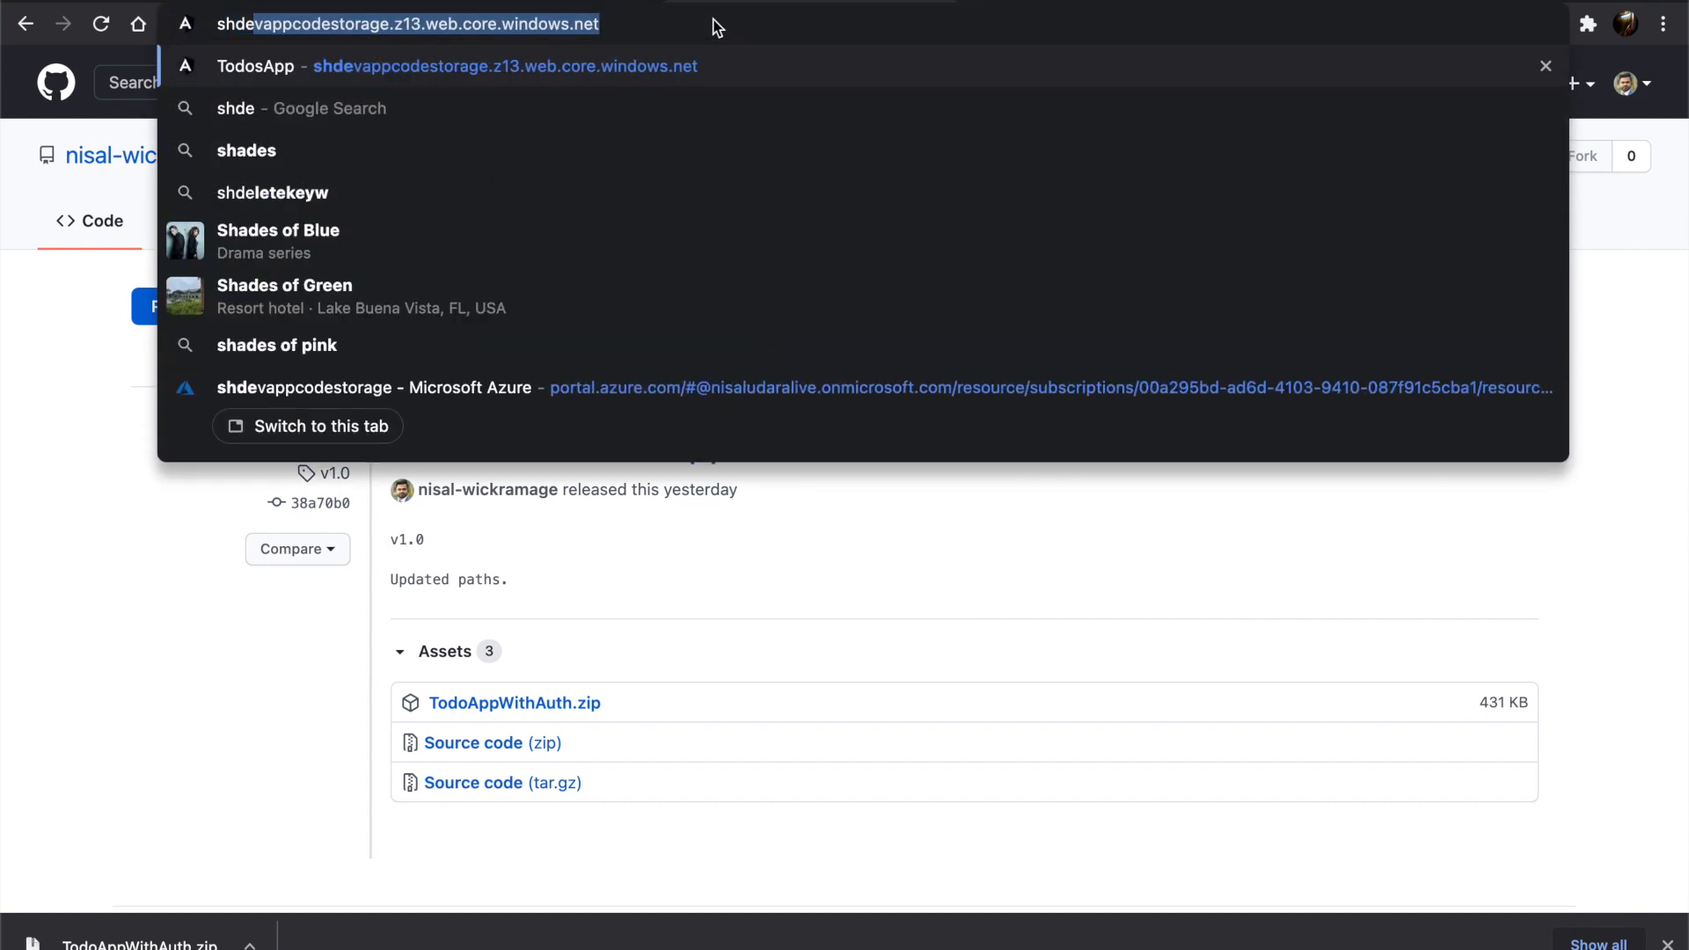
{"action": "key", "text": "Return"}
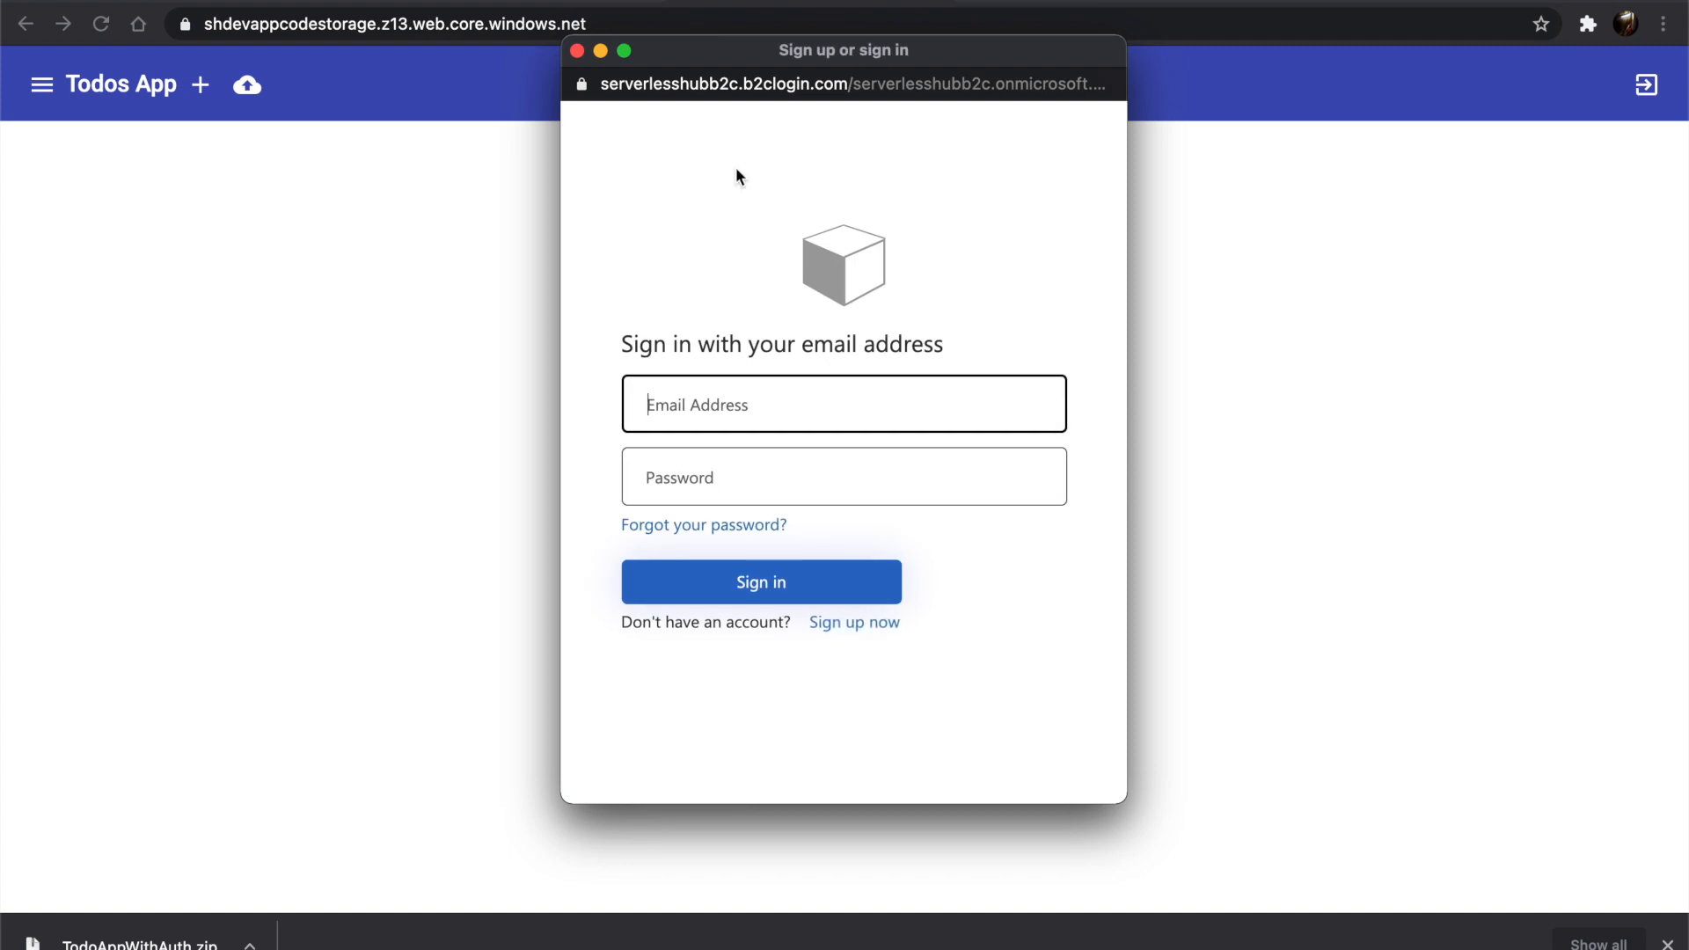
- Start sign-up and verify the user's e-mail address with the emailed verification code
{"action": "left_click", "coordinate": [831, 623]}
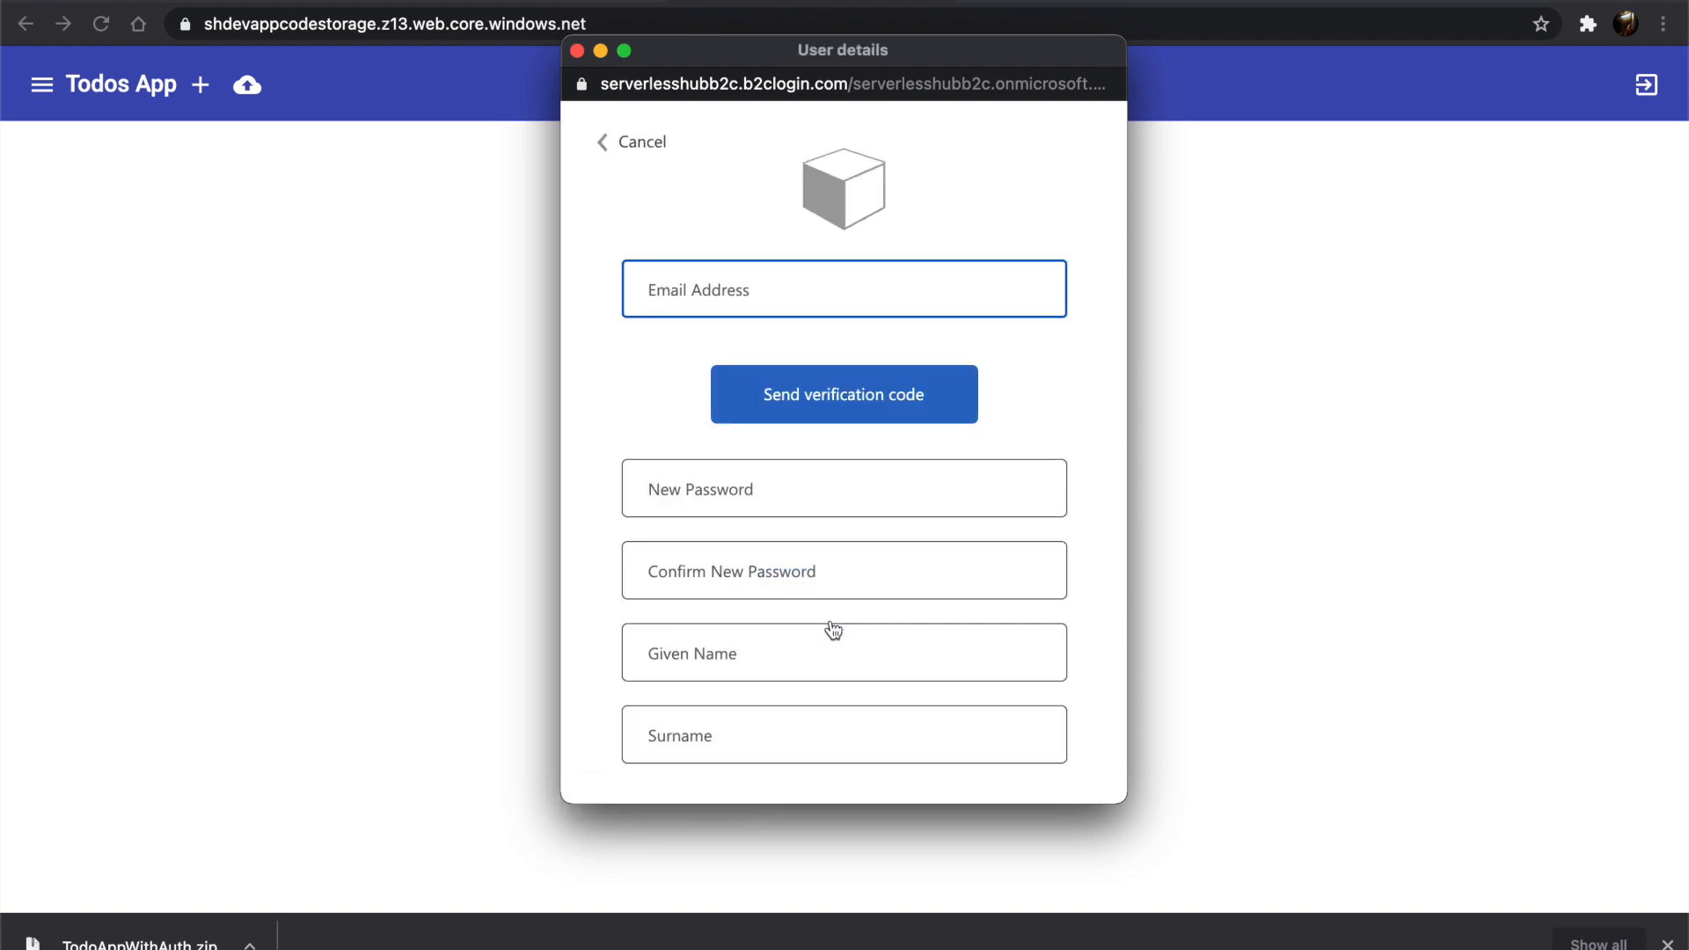
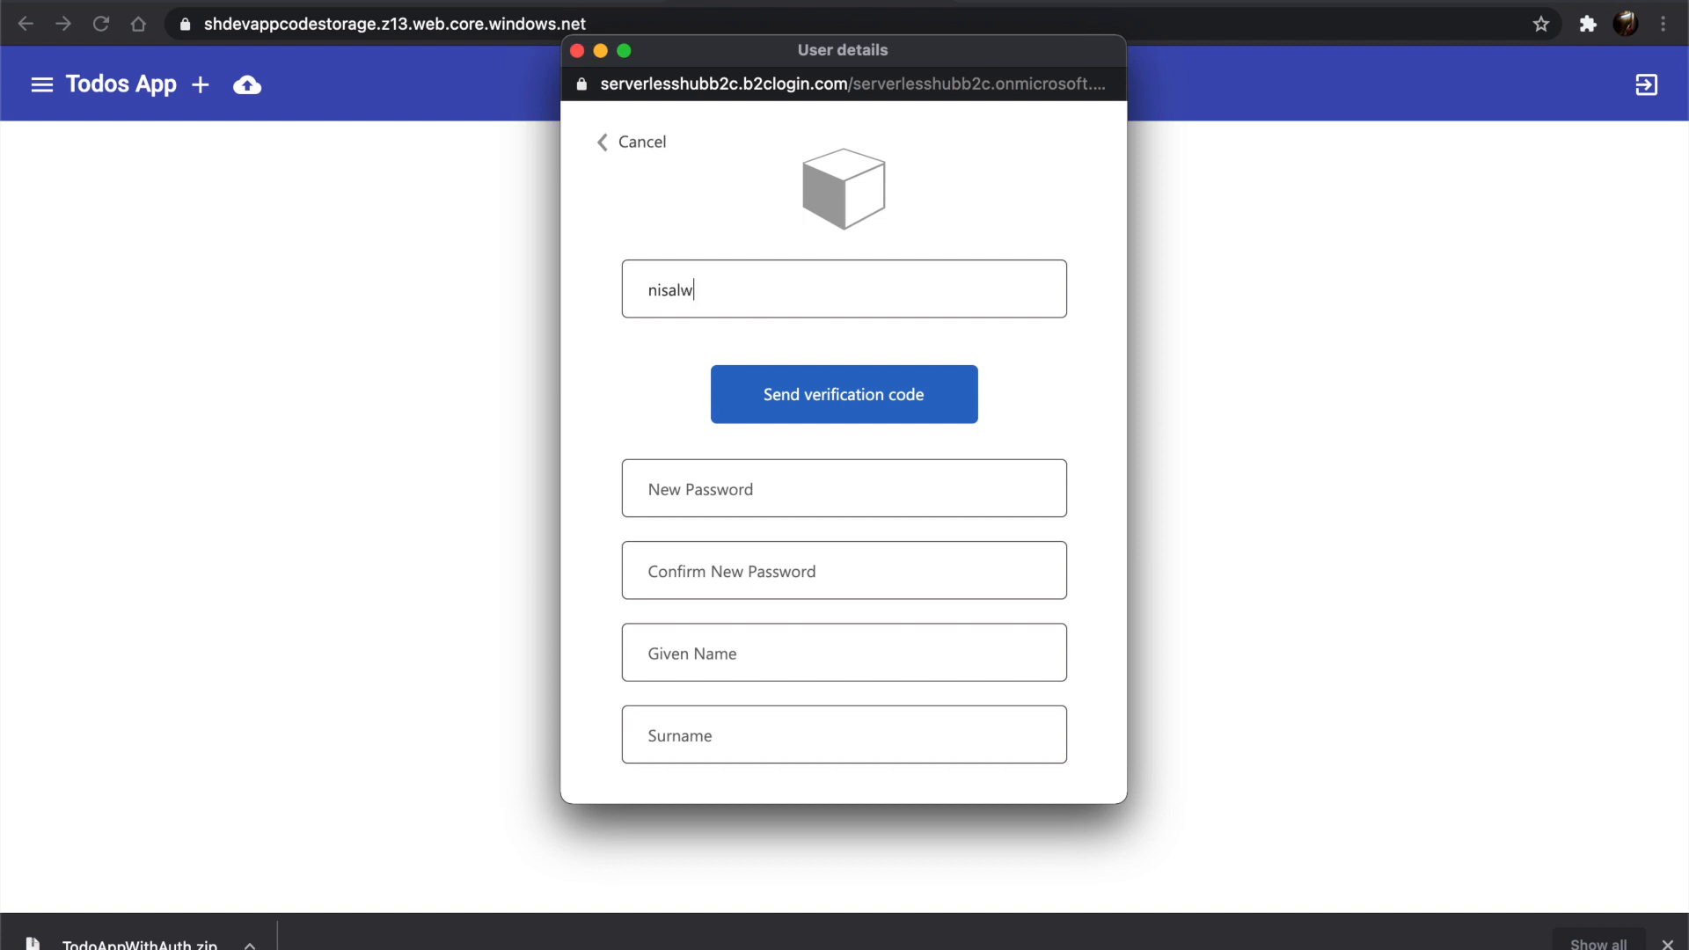
{"action": "key", "text": "Tab"}
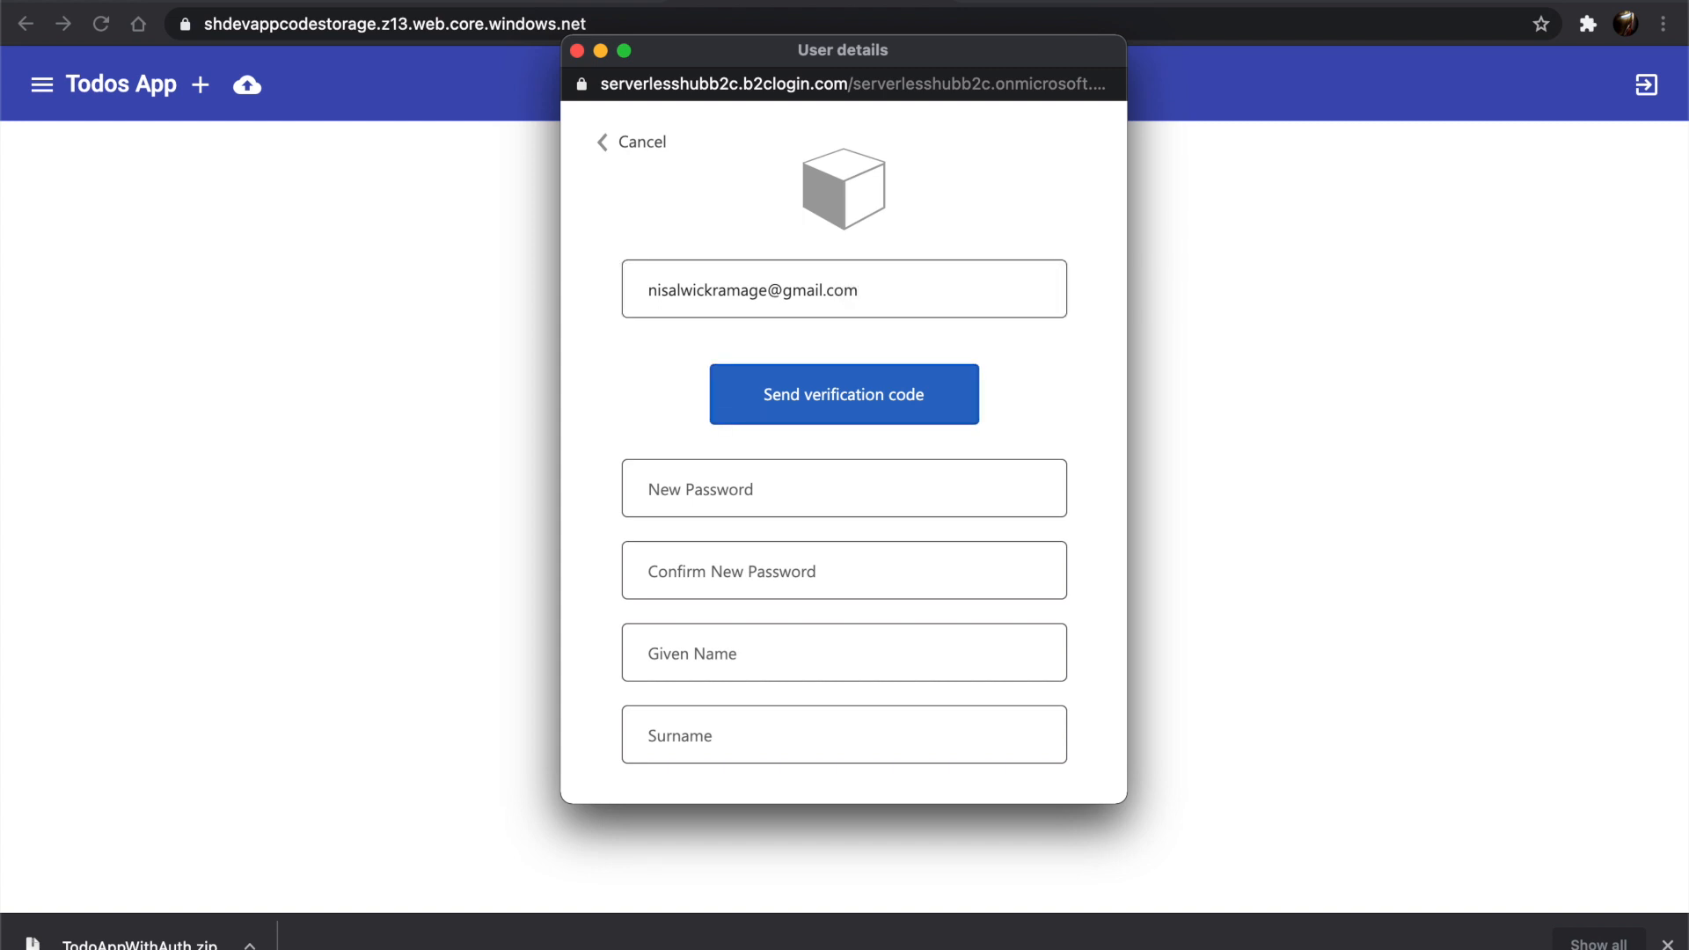
{"action": "left_click", "coordinate": [766, 378]}
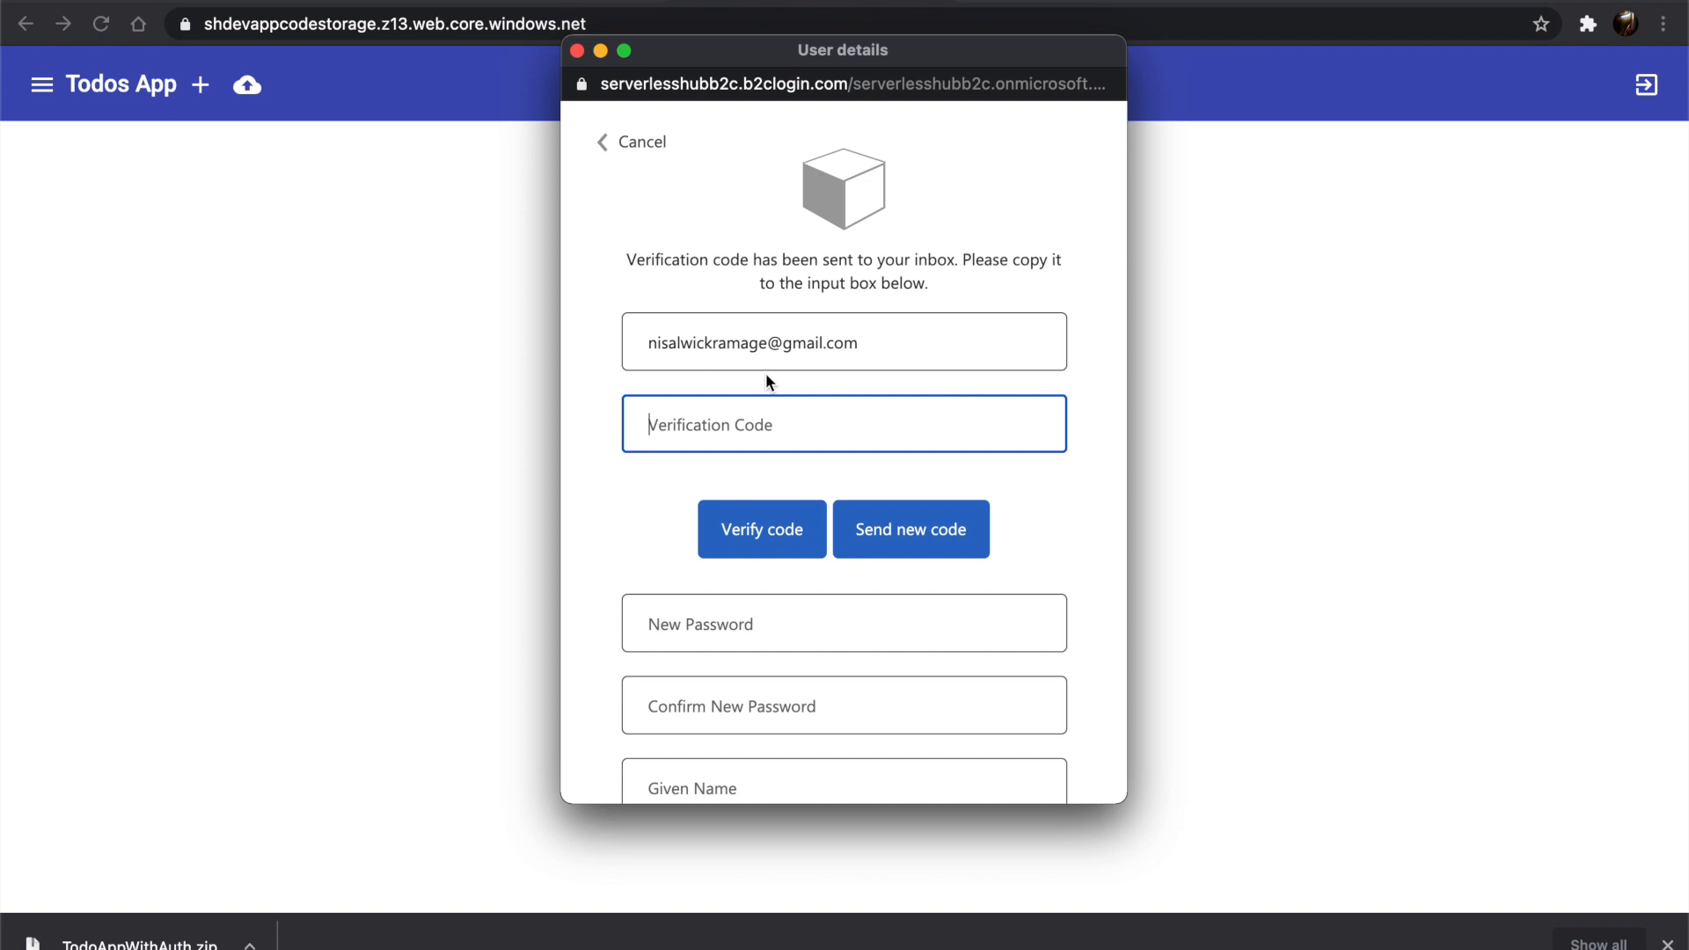
{"action": "left_click", "coordinate": [780, 529]}
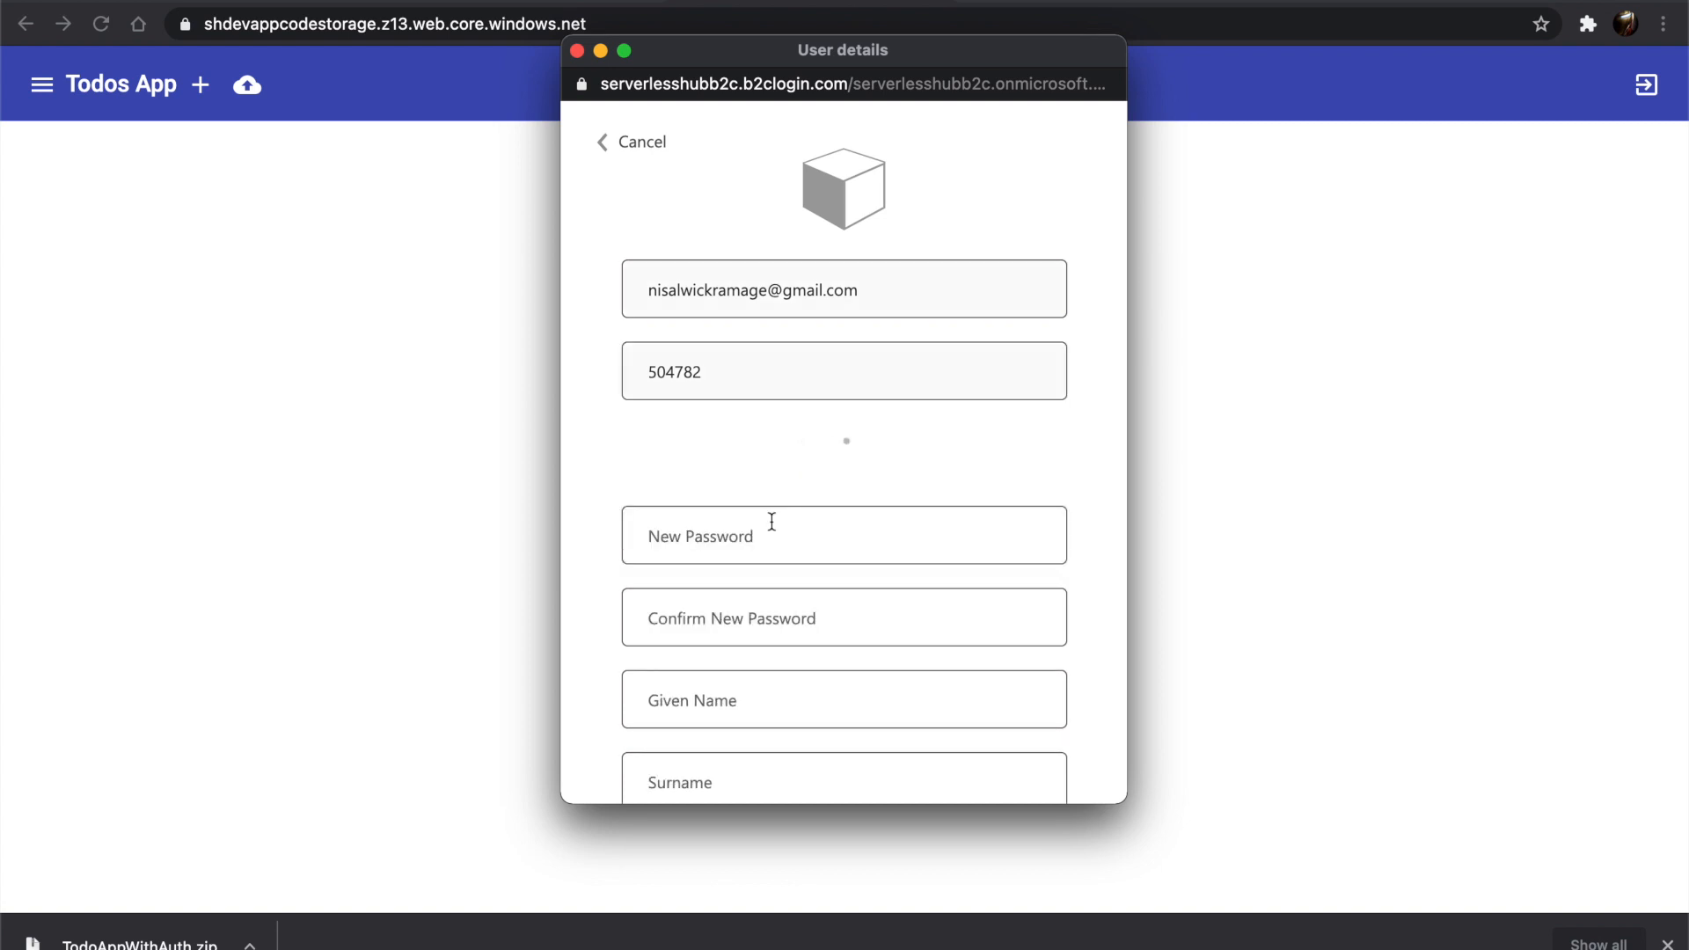
- Enter and confirm the new password, fill in given name and surname, and create the account
{"action": "left_click", "coordinate": [771, 521]}
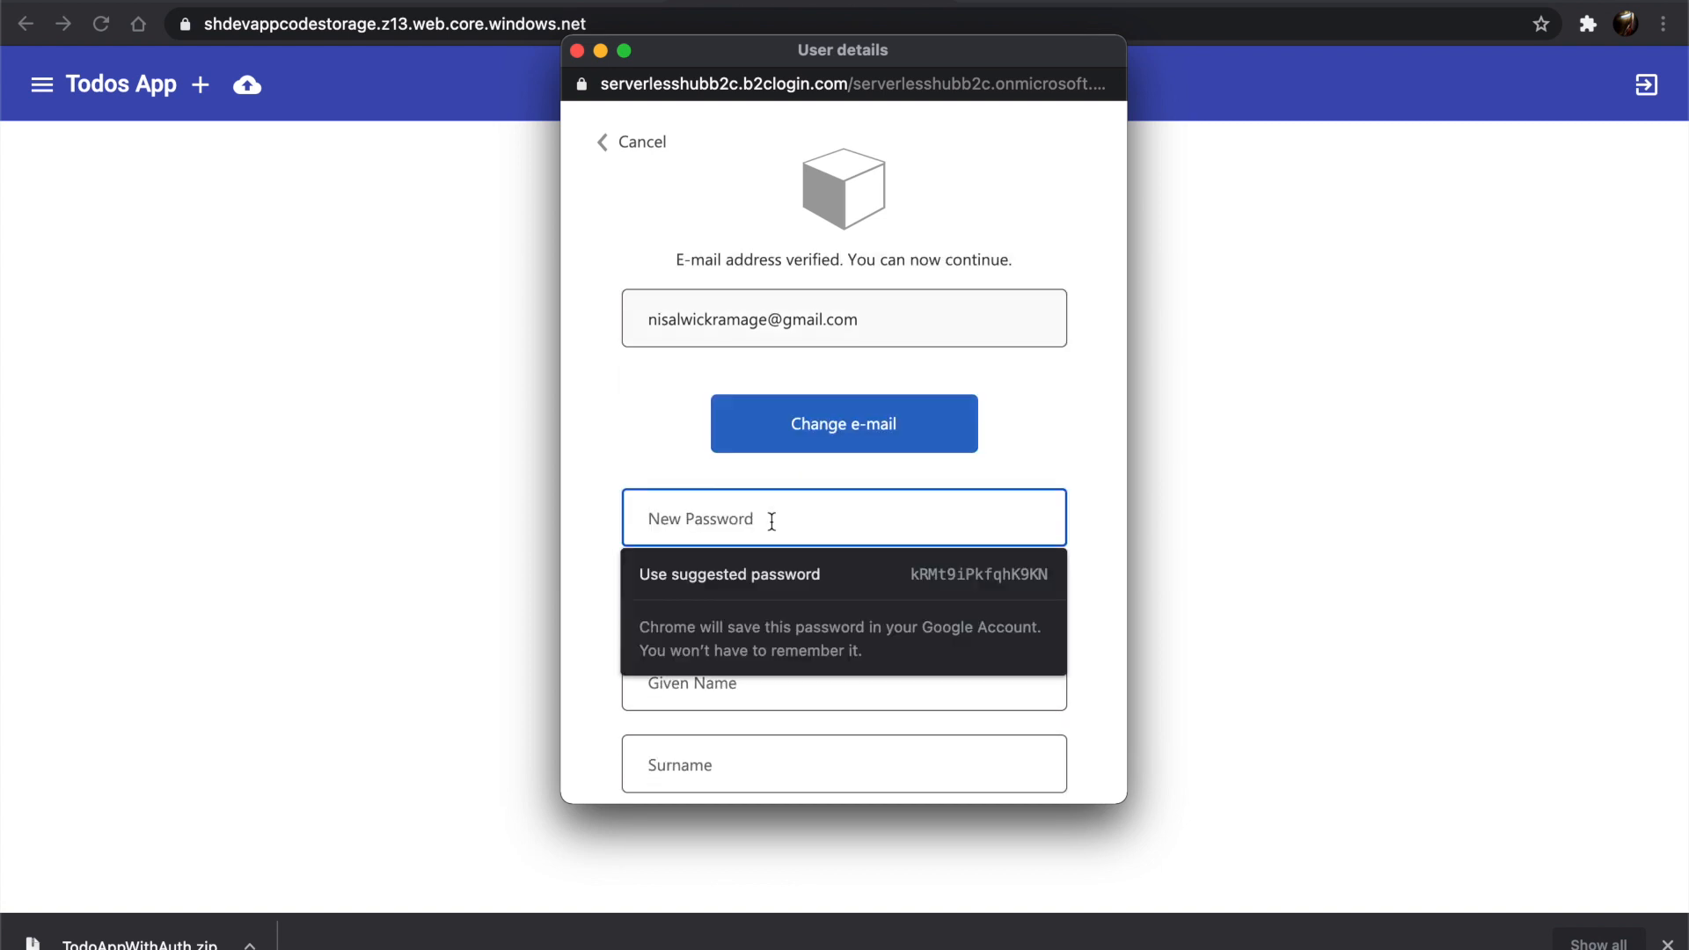
{"action": "type", "text": "********"}
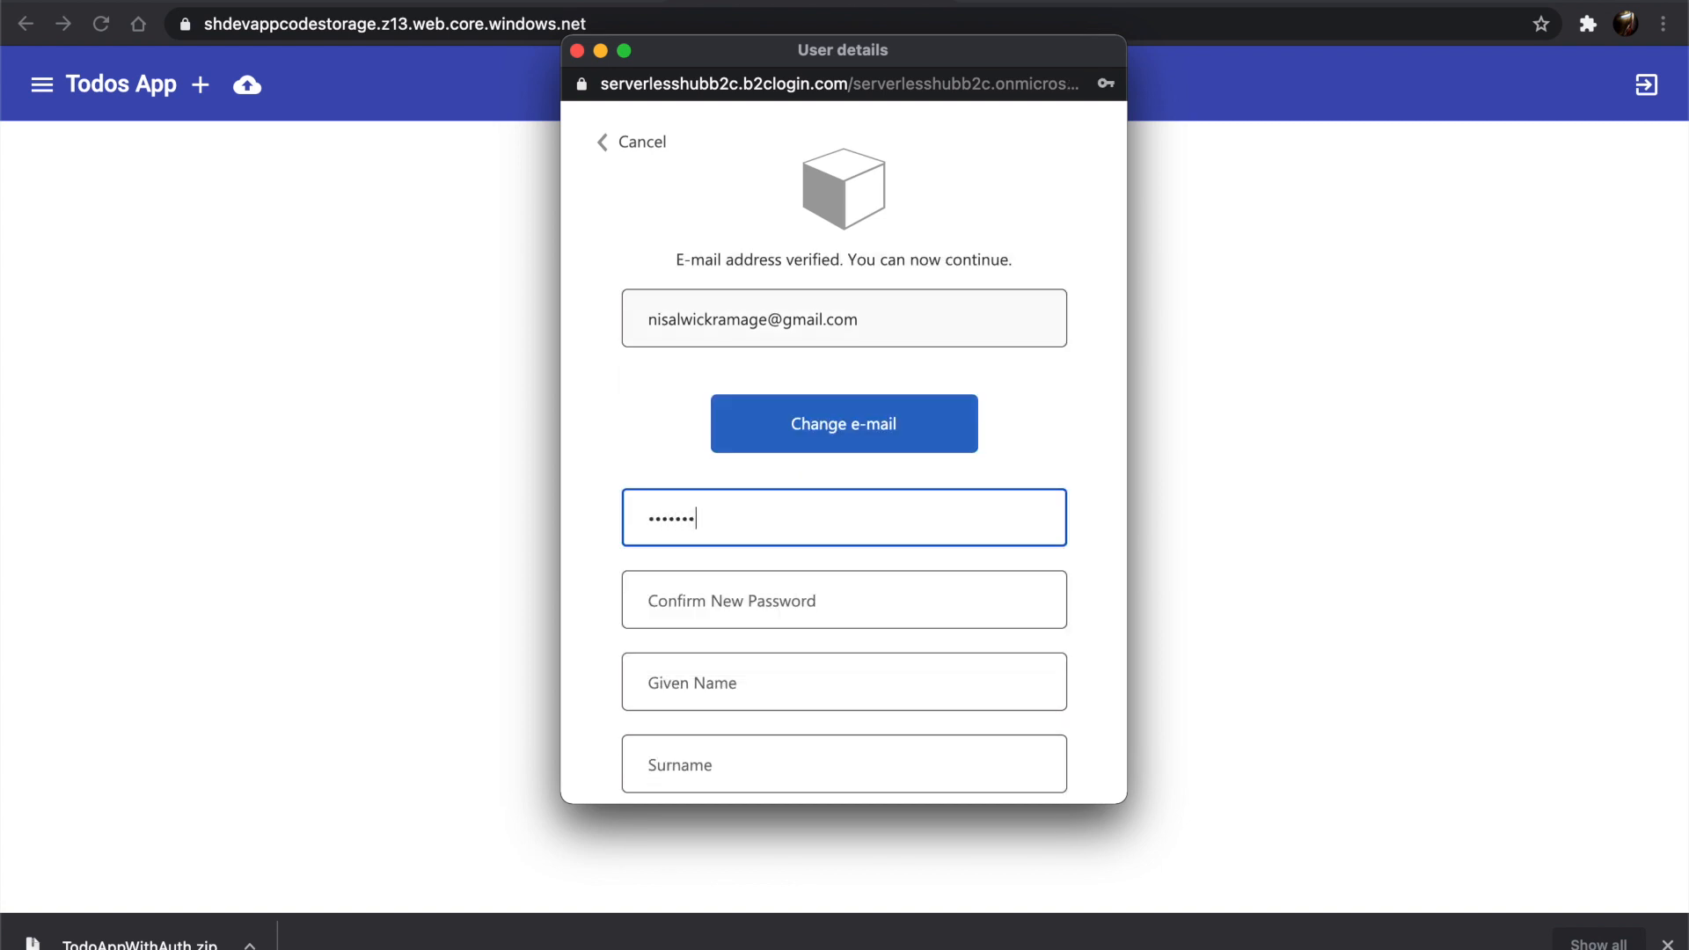
{"action": "type", "text": "*"}
{"action": "key", "text": "Tab"}
{"action": "type", "text": "*****"}
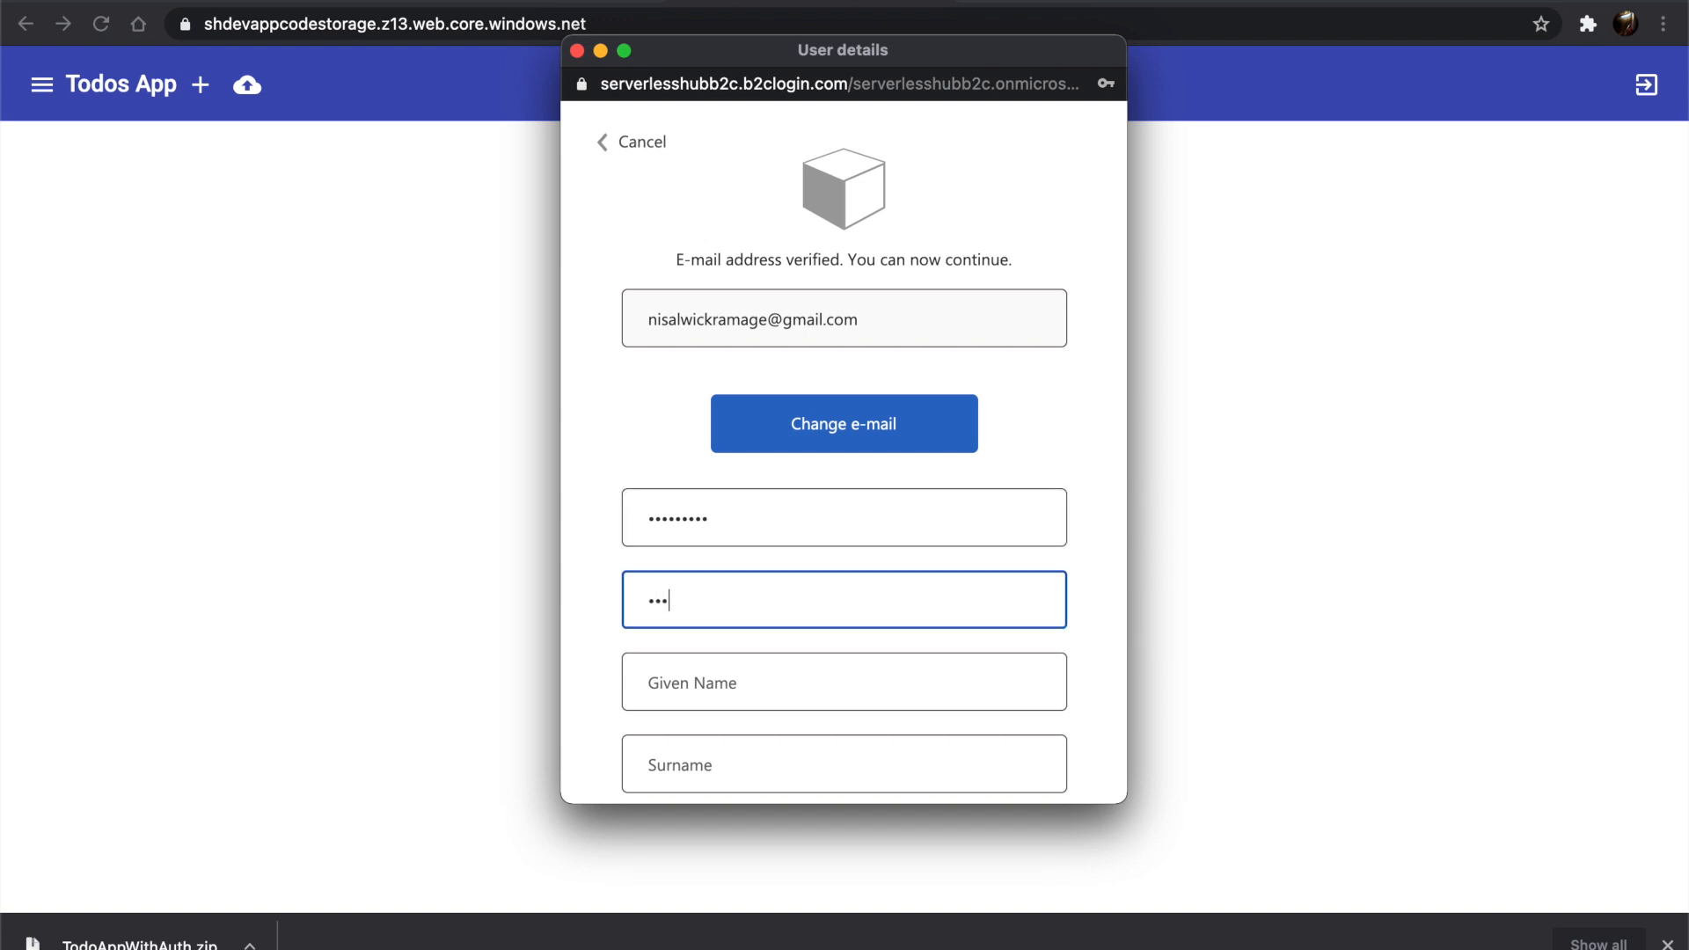
{"action": "type", "text": "****"}
{"action": "key", "text": "Tab"}
{"action": "key", "text": "Tab"}
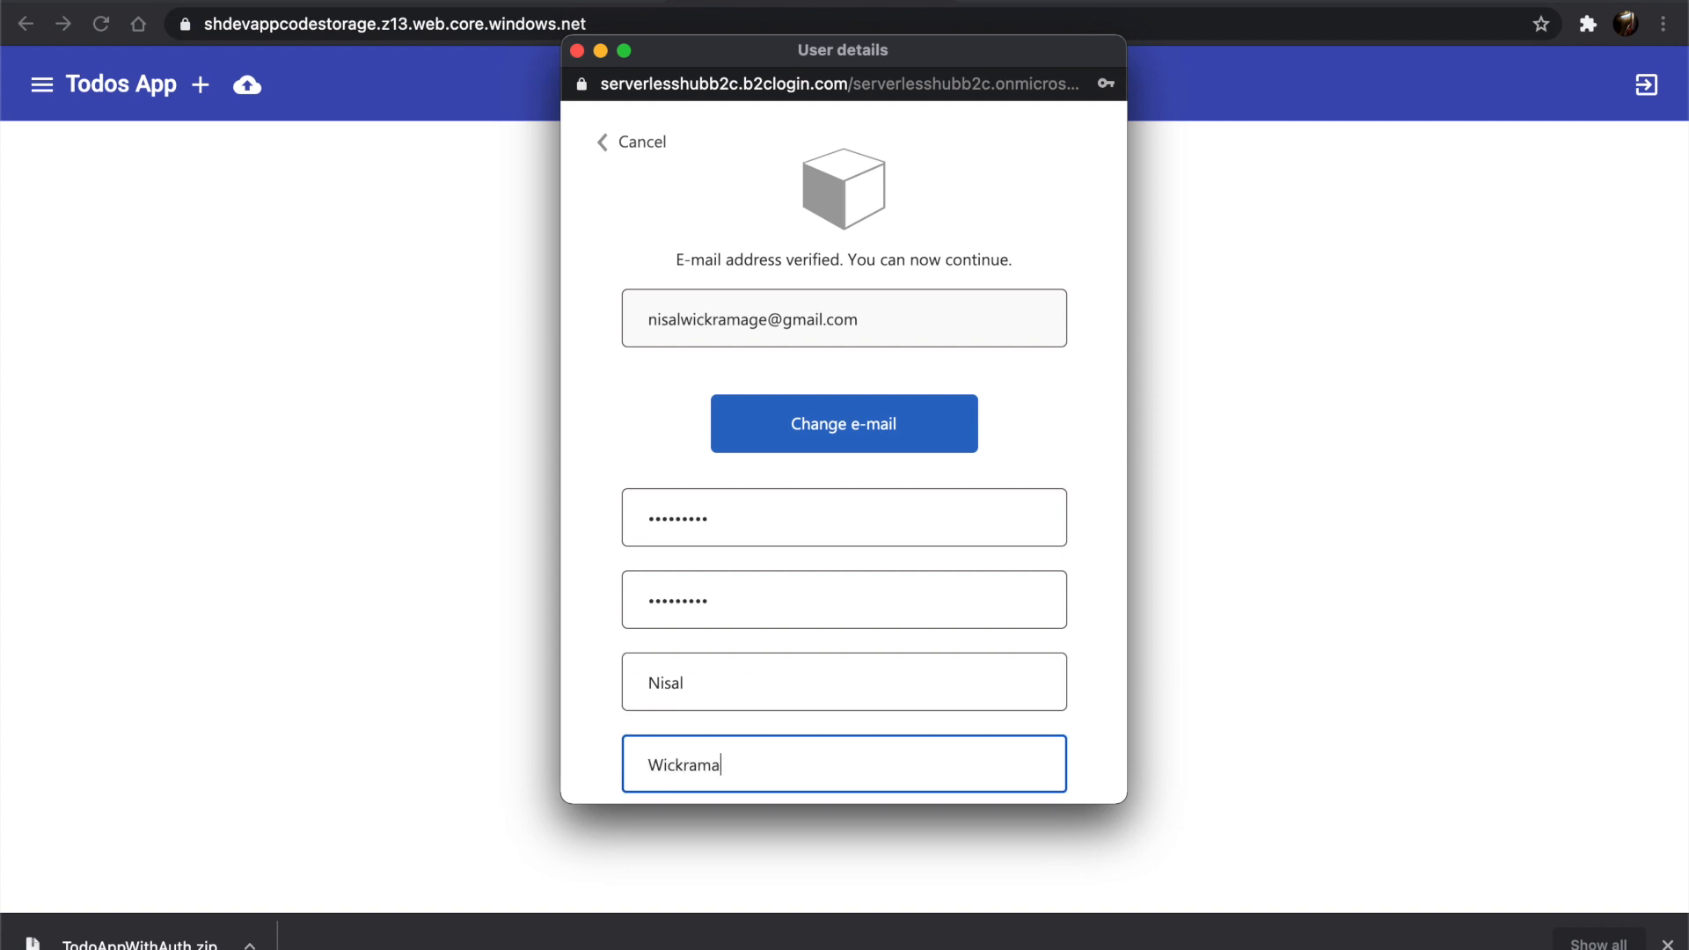
{"action": "scroll", "coordinate": [714, 554], "scroll_direction": "down", "scroll_amount": 3}
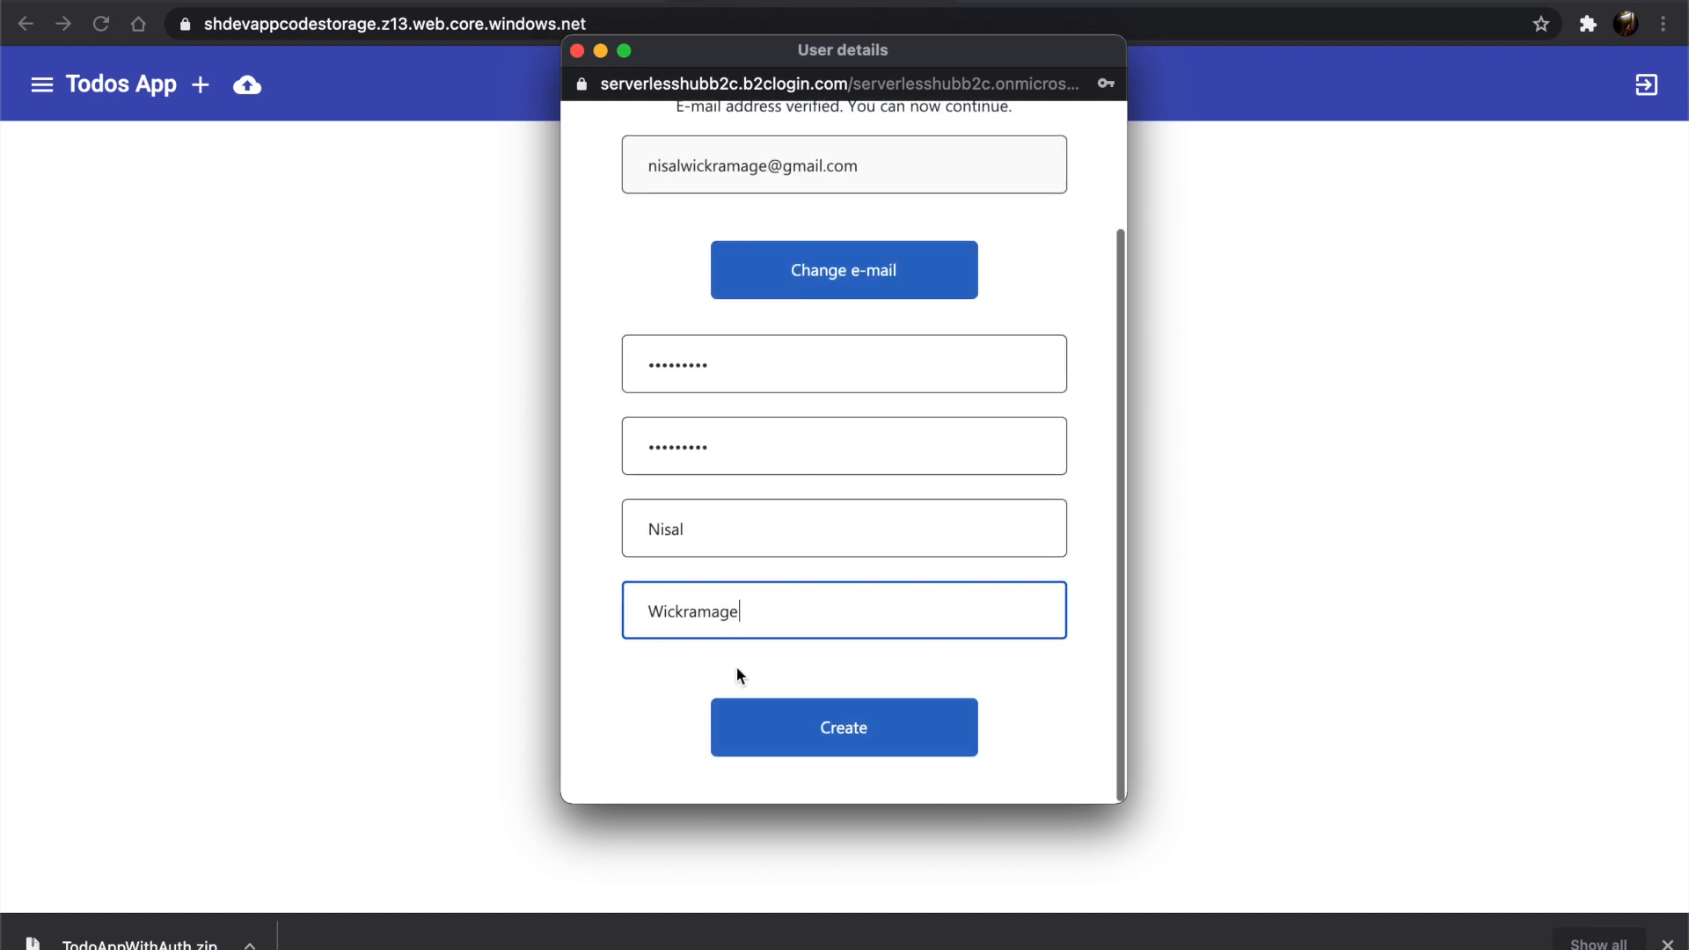
{"action": "left_click", "coordinate": [747, 726]}
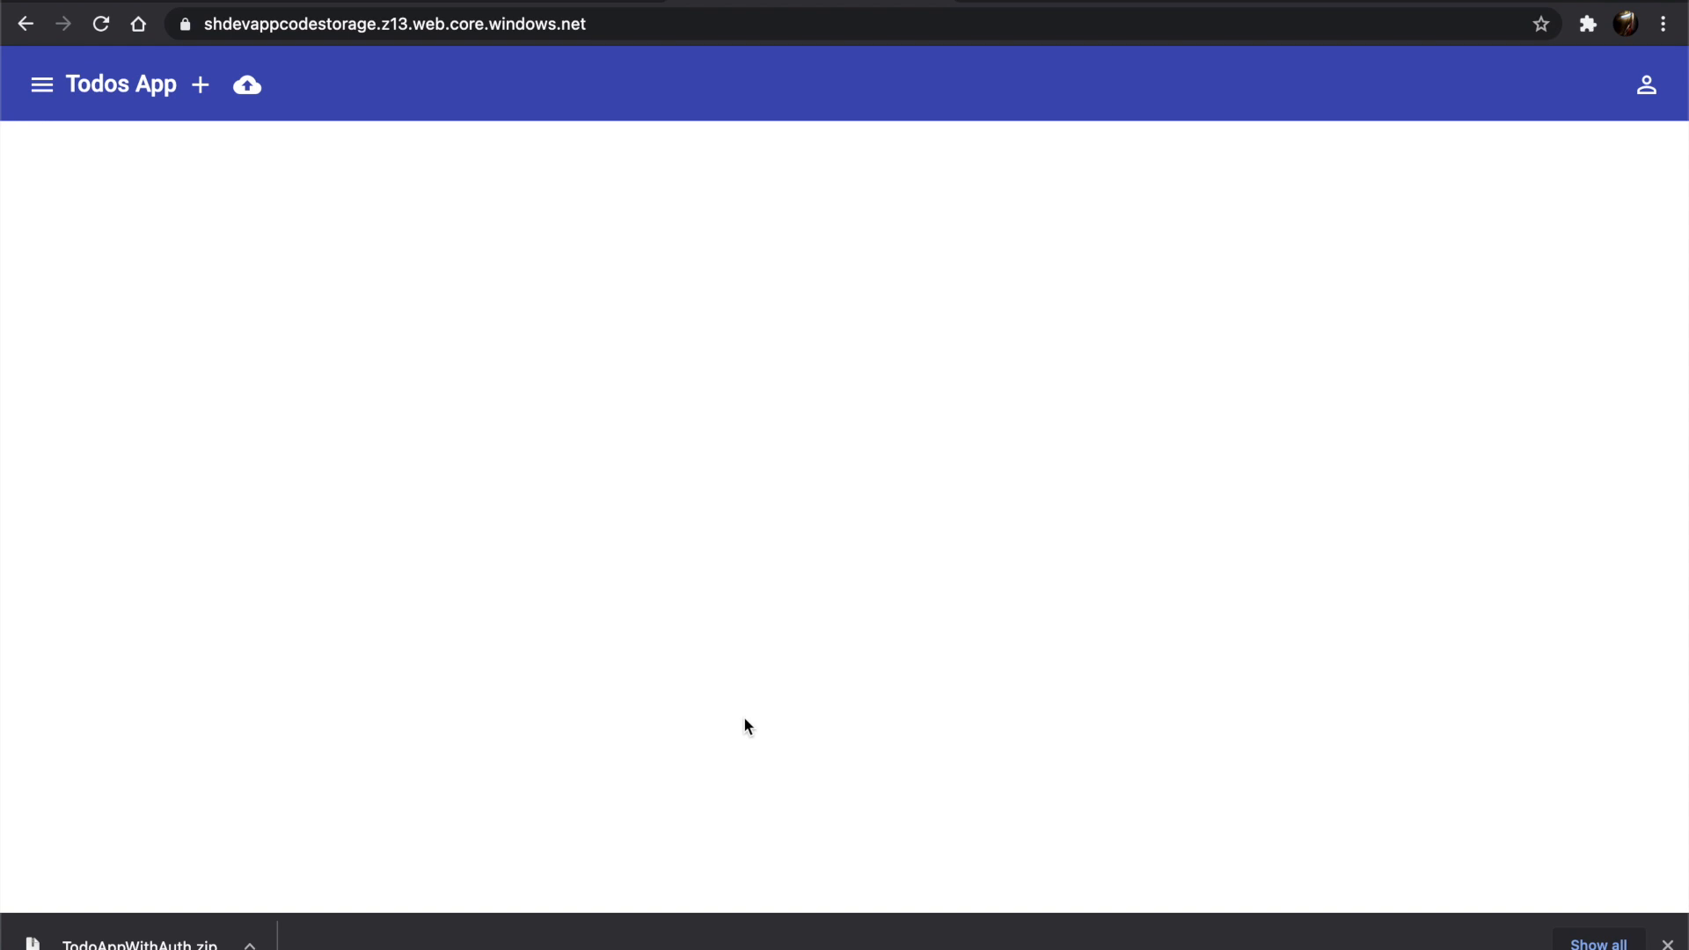
- Open browser DevTools to inspect the signed-in Todos App's network requests
{"action": "key", "text": "super+alt+i"}
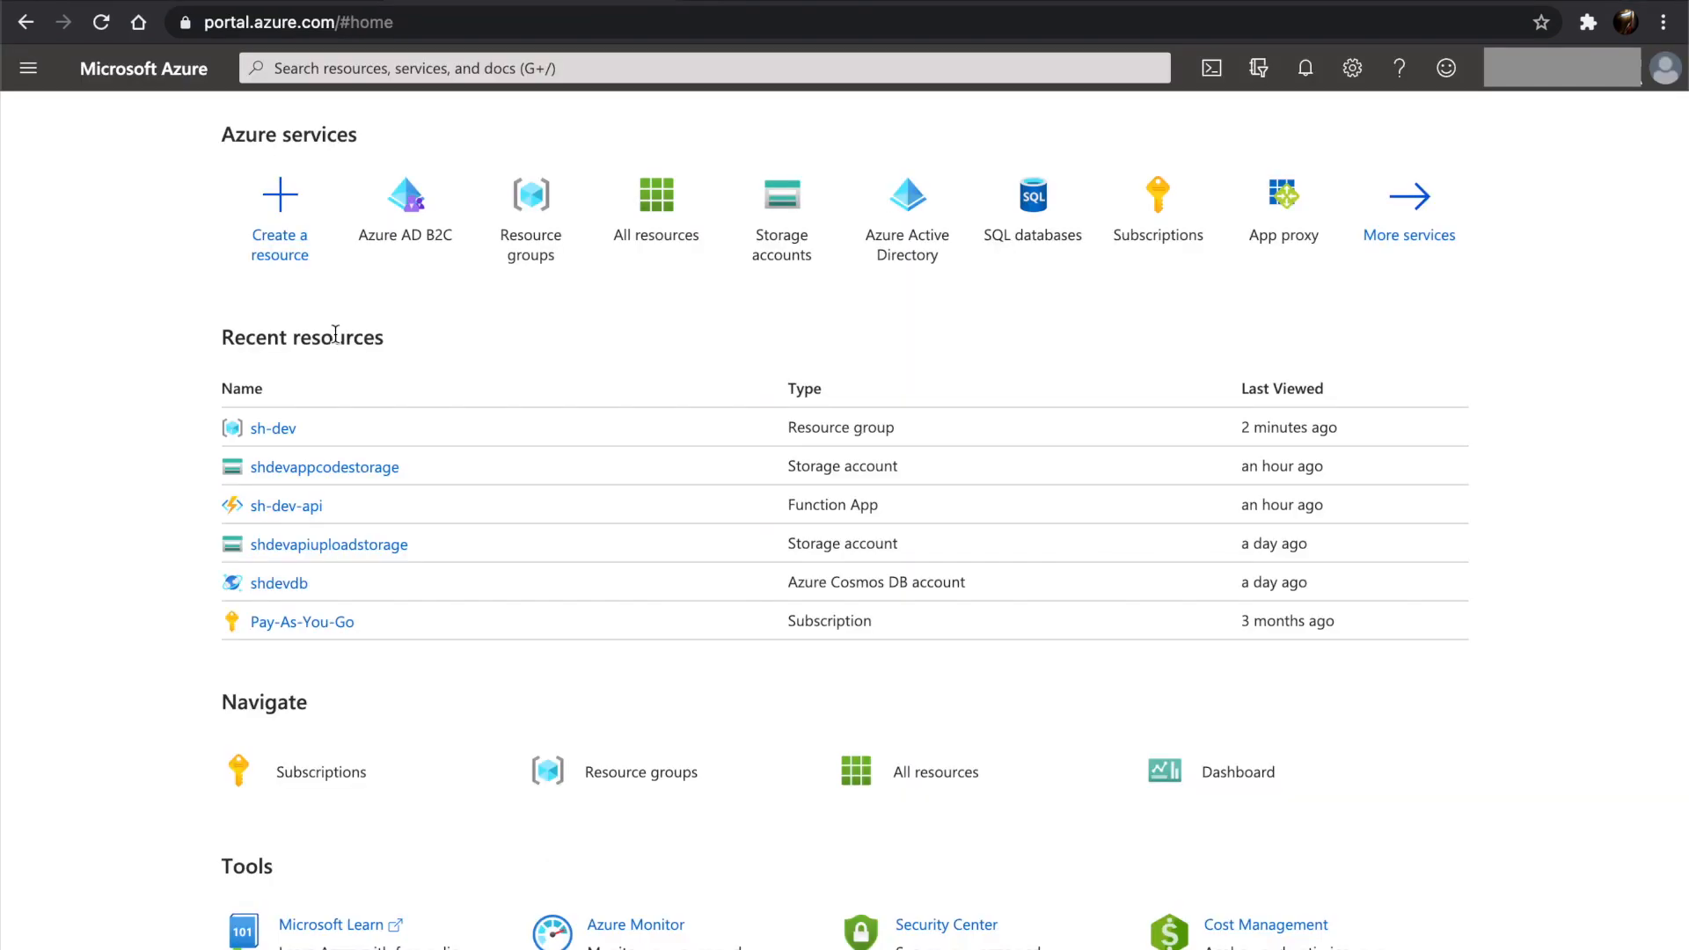
- In the sh-dev resource group, find API Management and start creating the service
{"action": "left_click", "coordinate": [266, 431]}
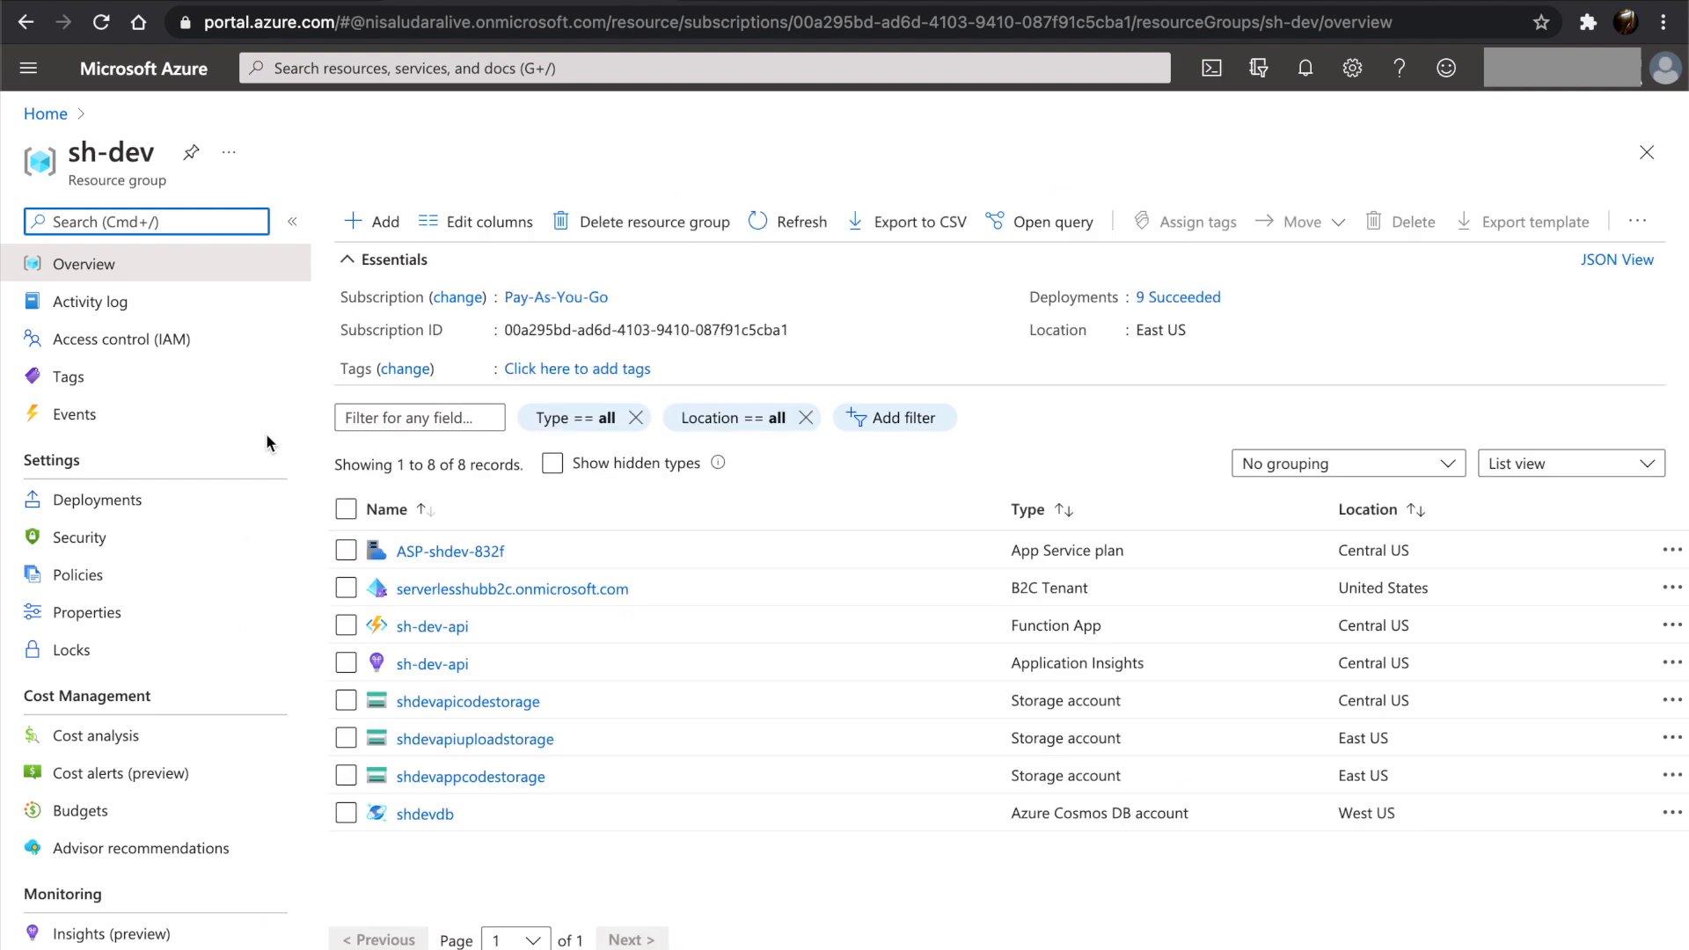
{"action": "left_click", "coordinate": [378, 224]}
{"action": "type", "text": "ap"}
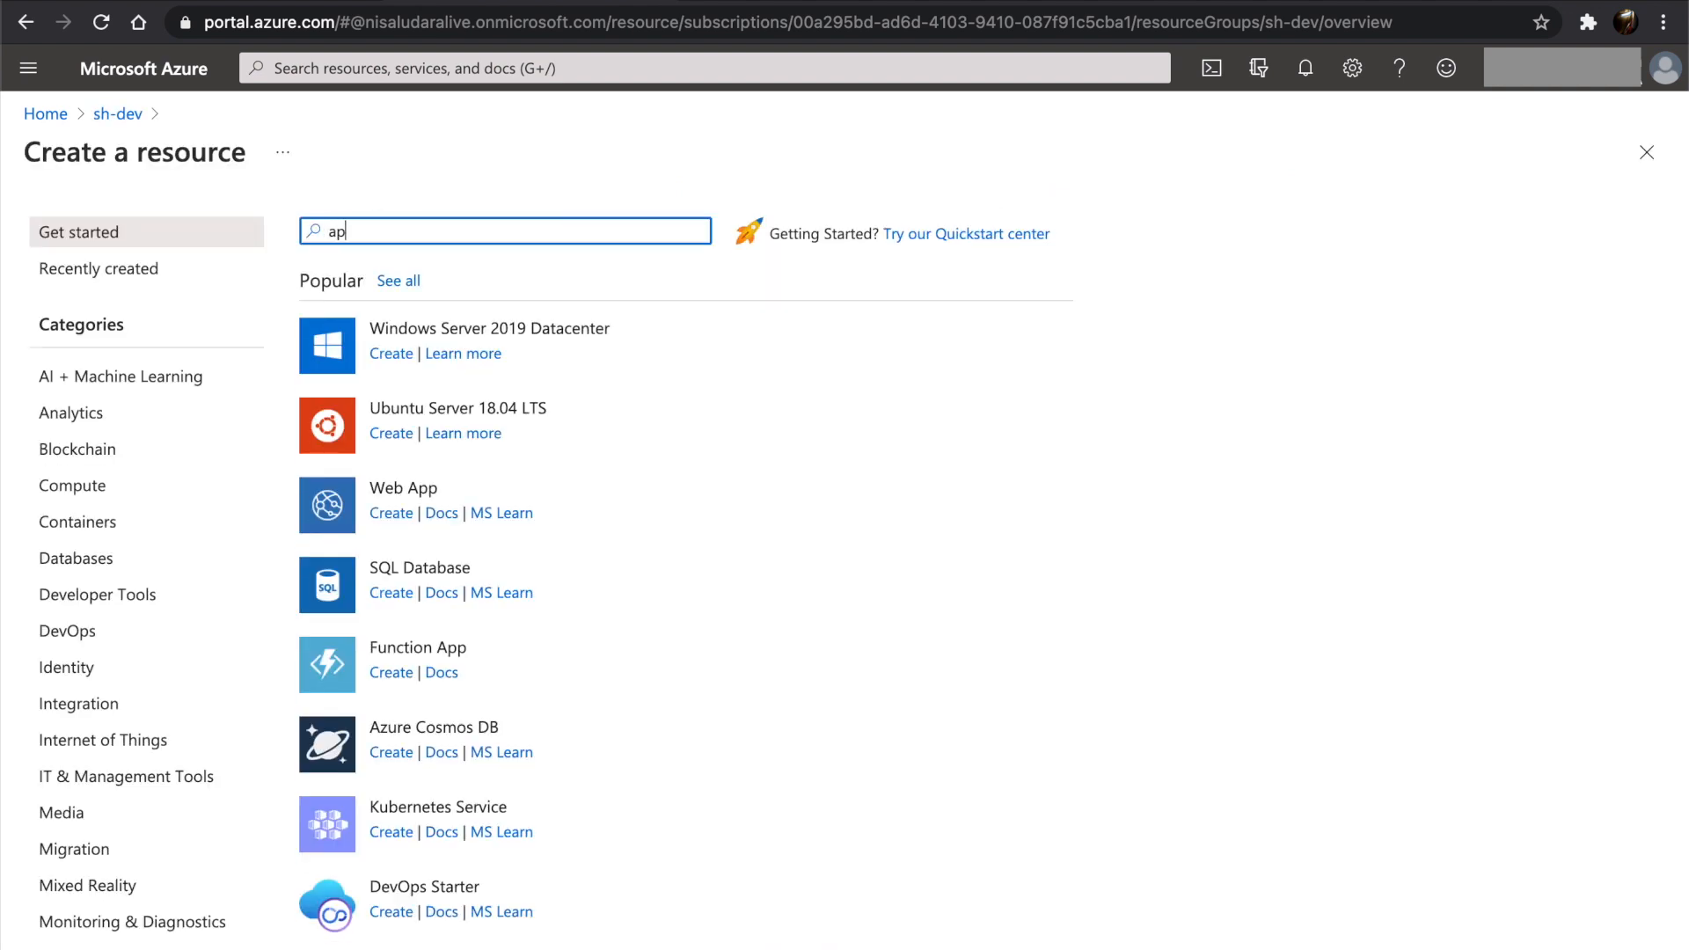
{"action": "type", "text": "i management"}
{"action": "left_click", "coordinate": [397, 267]}
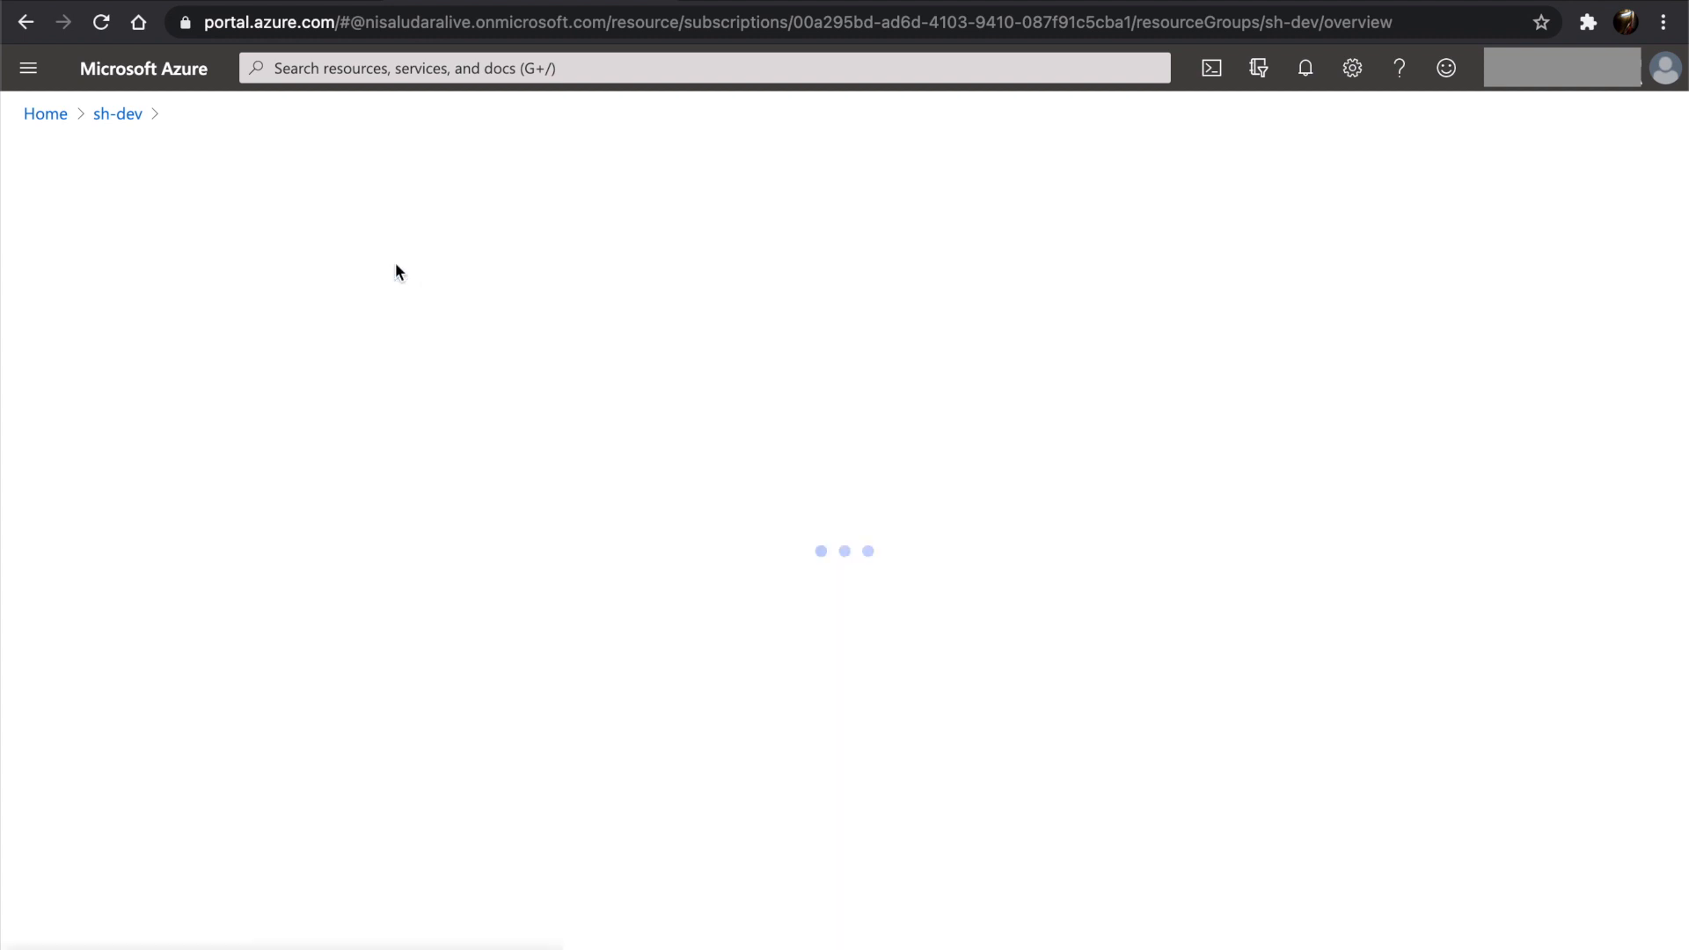
{"action": "left_click", "coordinate": [225, 335]}
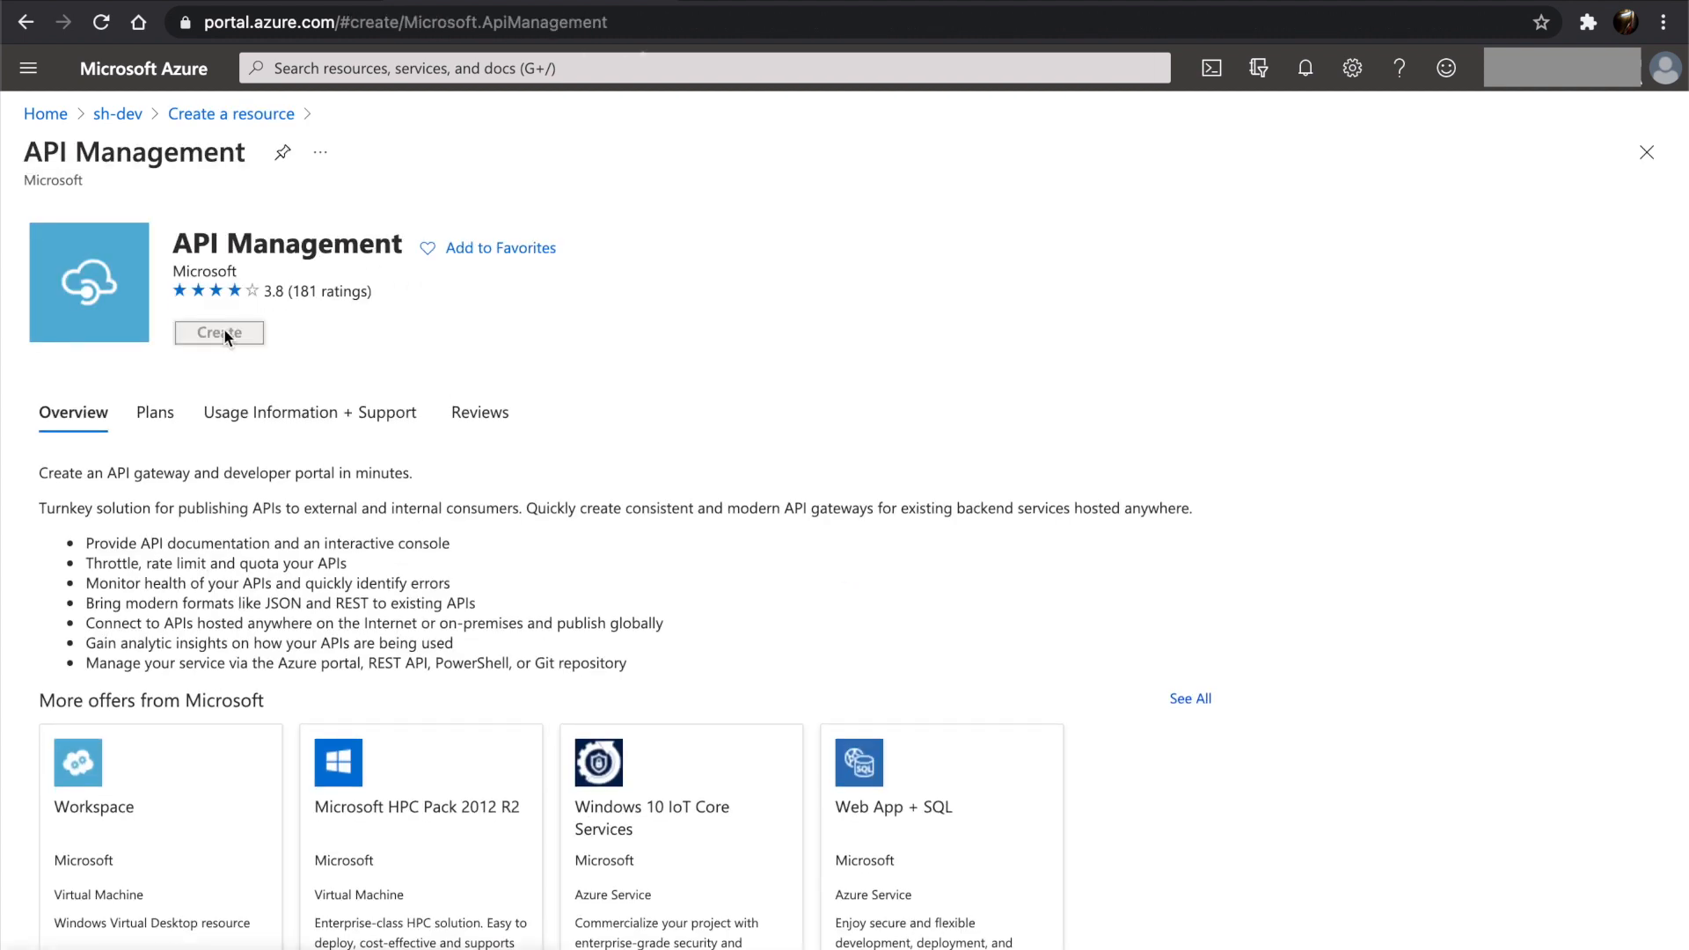
- Name the service sh-dev-apim, set organization serverlesshub, and enter the administrator e-mail
{"action": "left_click", "coordinate": [355, 594]}
{"action": "type", "text": "sh-"}
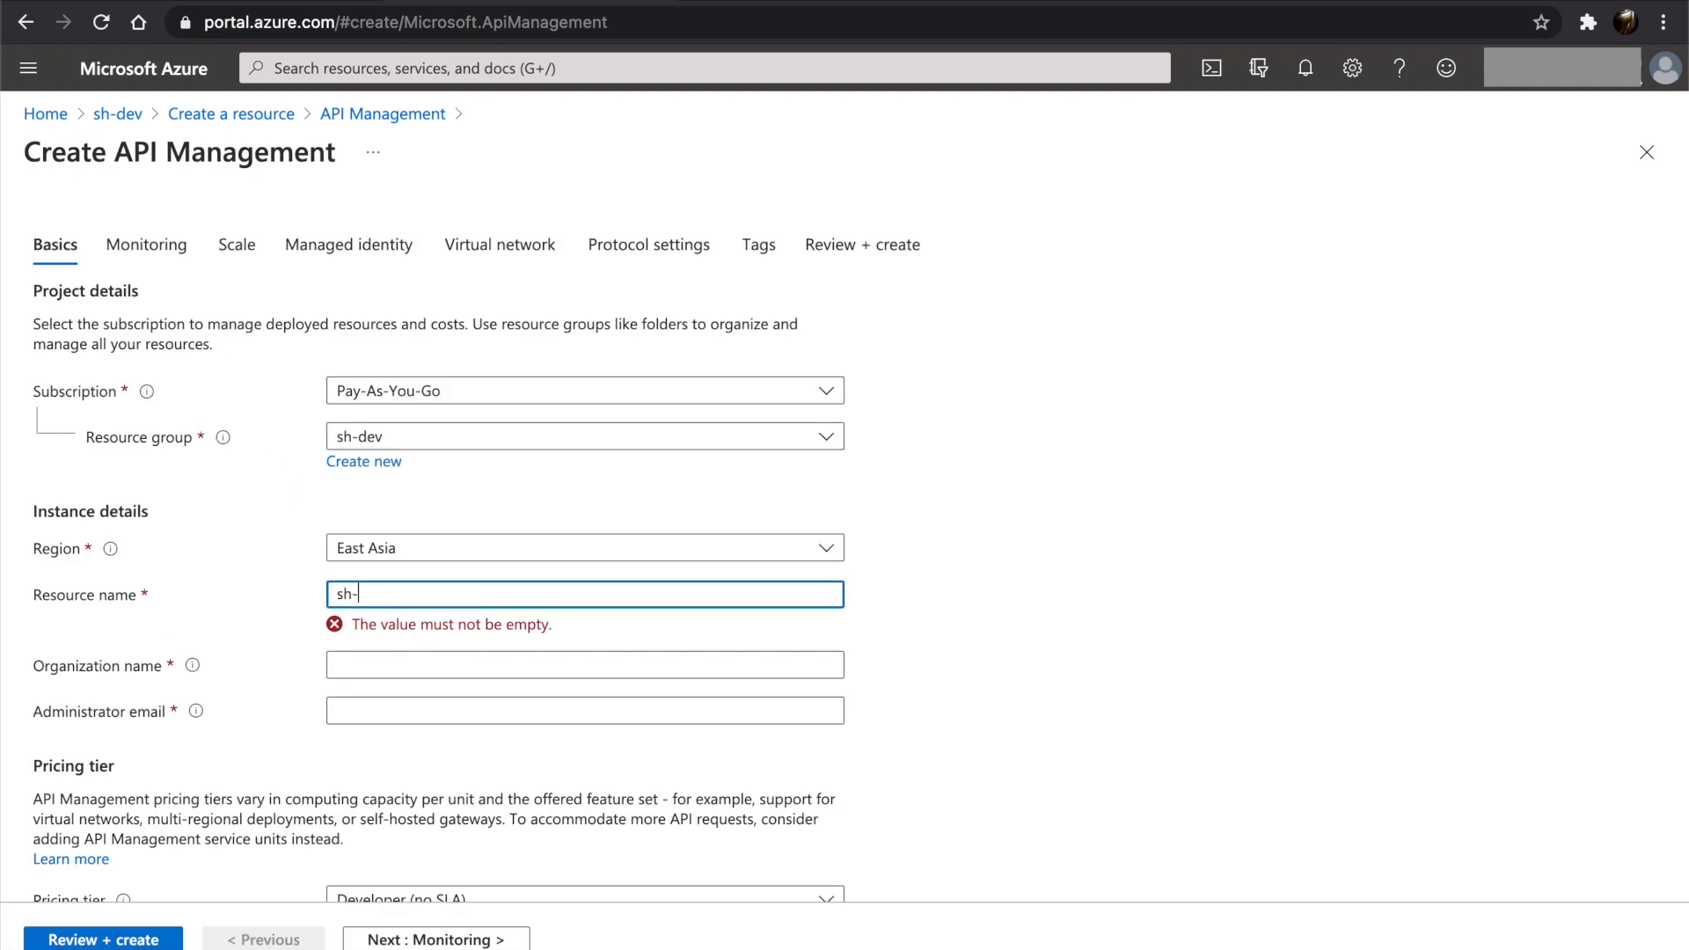
{"action": "type", "text": "dev-apim"}
{"action": "left_click", "coordinate": [337, 704]}
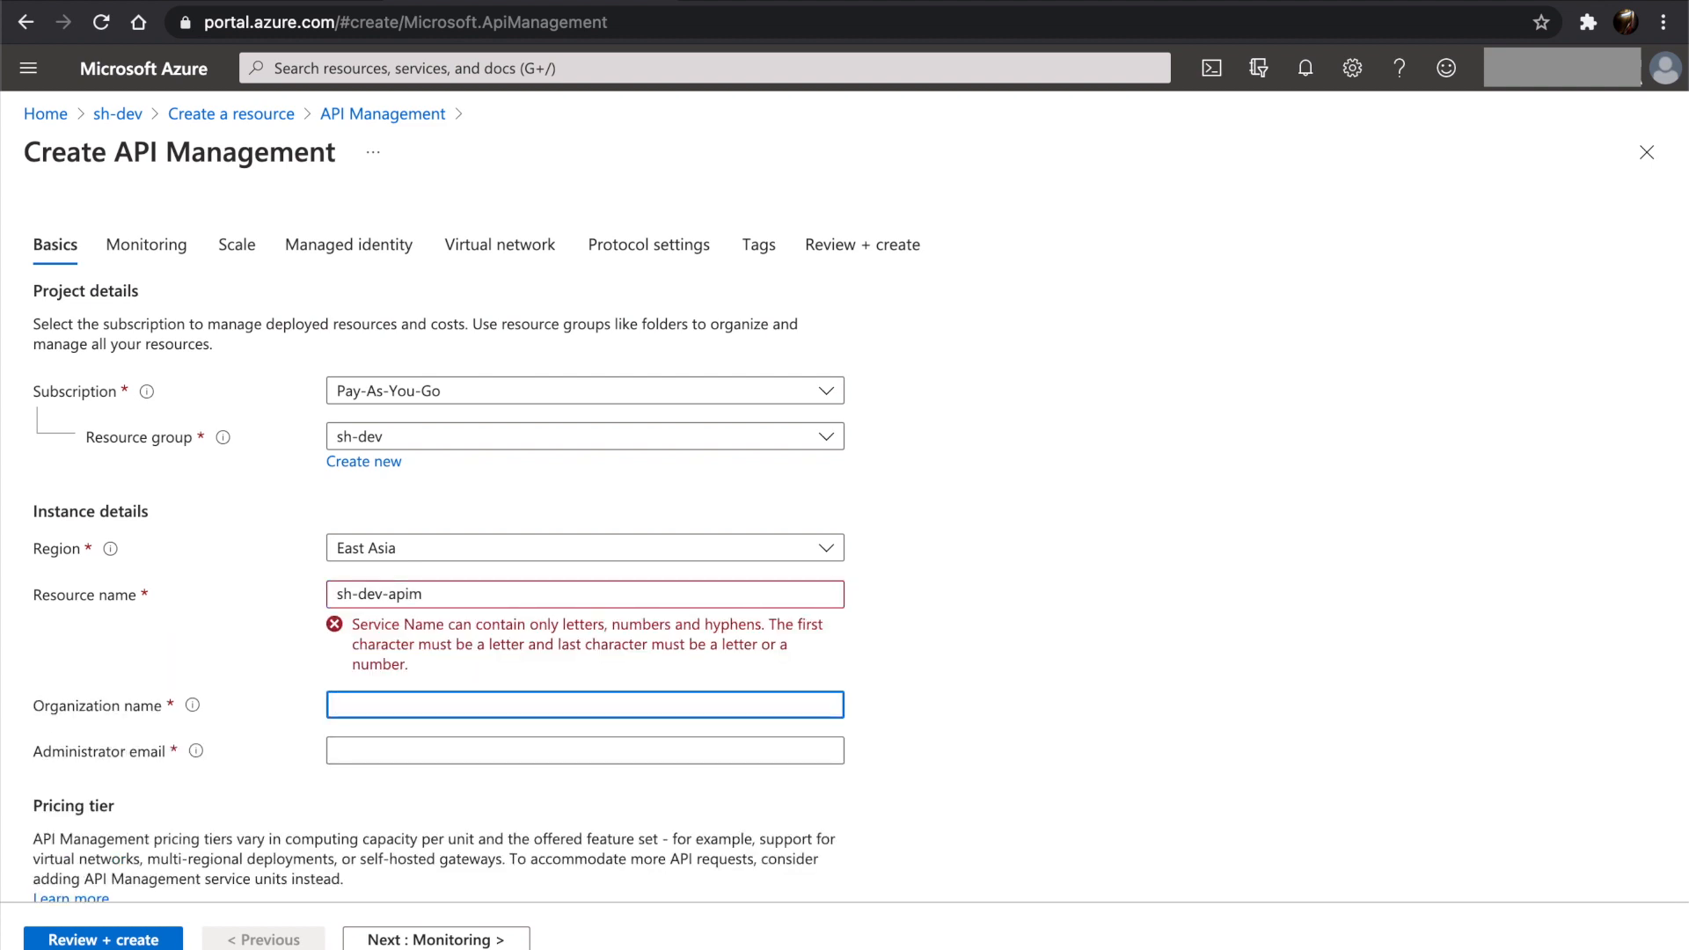
{"action": "type", "text": "serverlesshub"}
{"action": "left_click", "coordinate": [337, 686]}
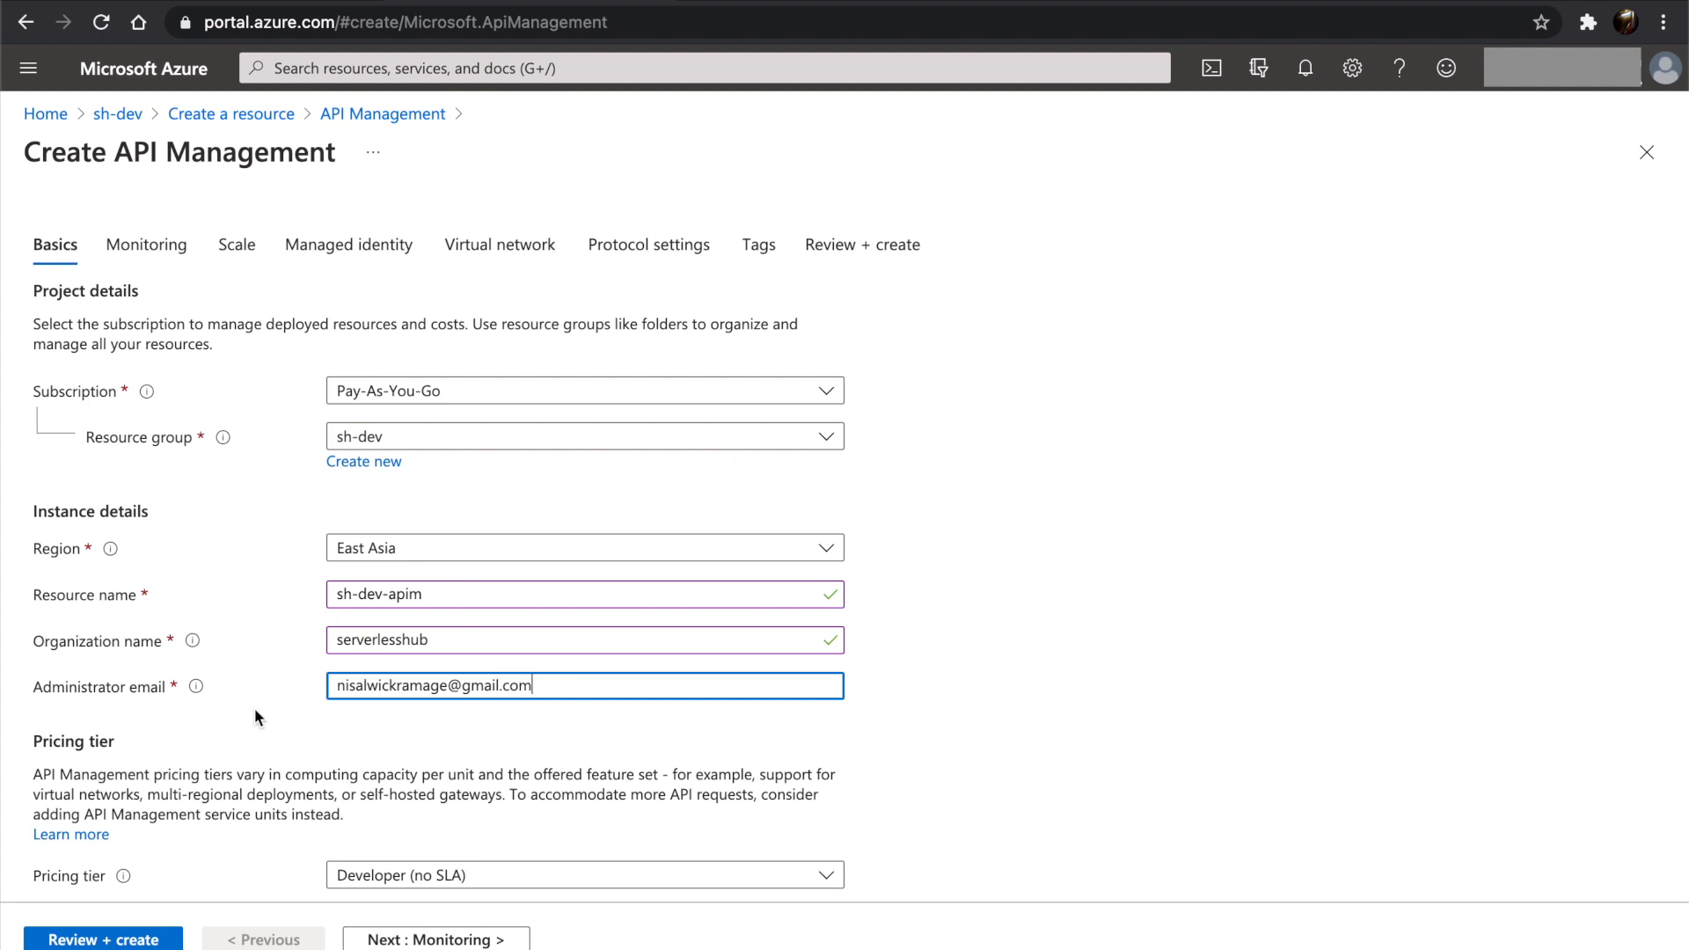
- Accept the defaults on the remaining tabs and deploy the API Management service
{"action": "scroll", "coordinate": [245, 714], "scroll_direction": "down", "scroll_amount": 2}
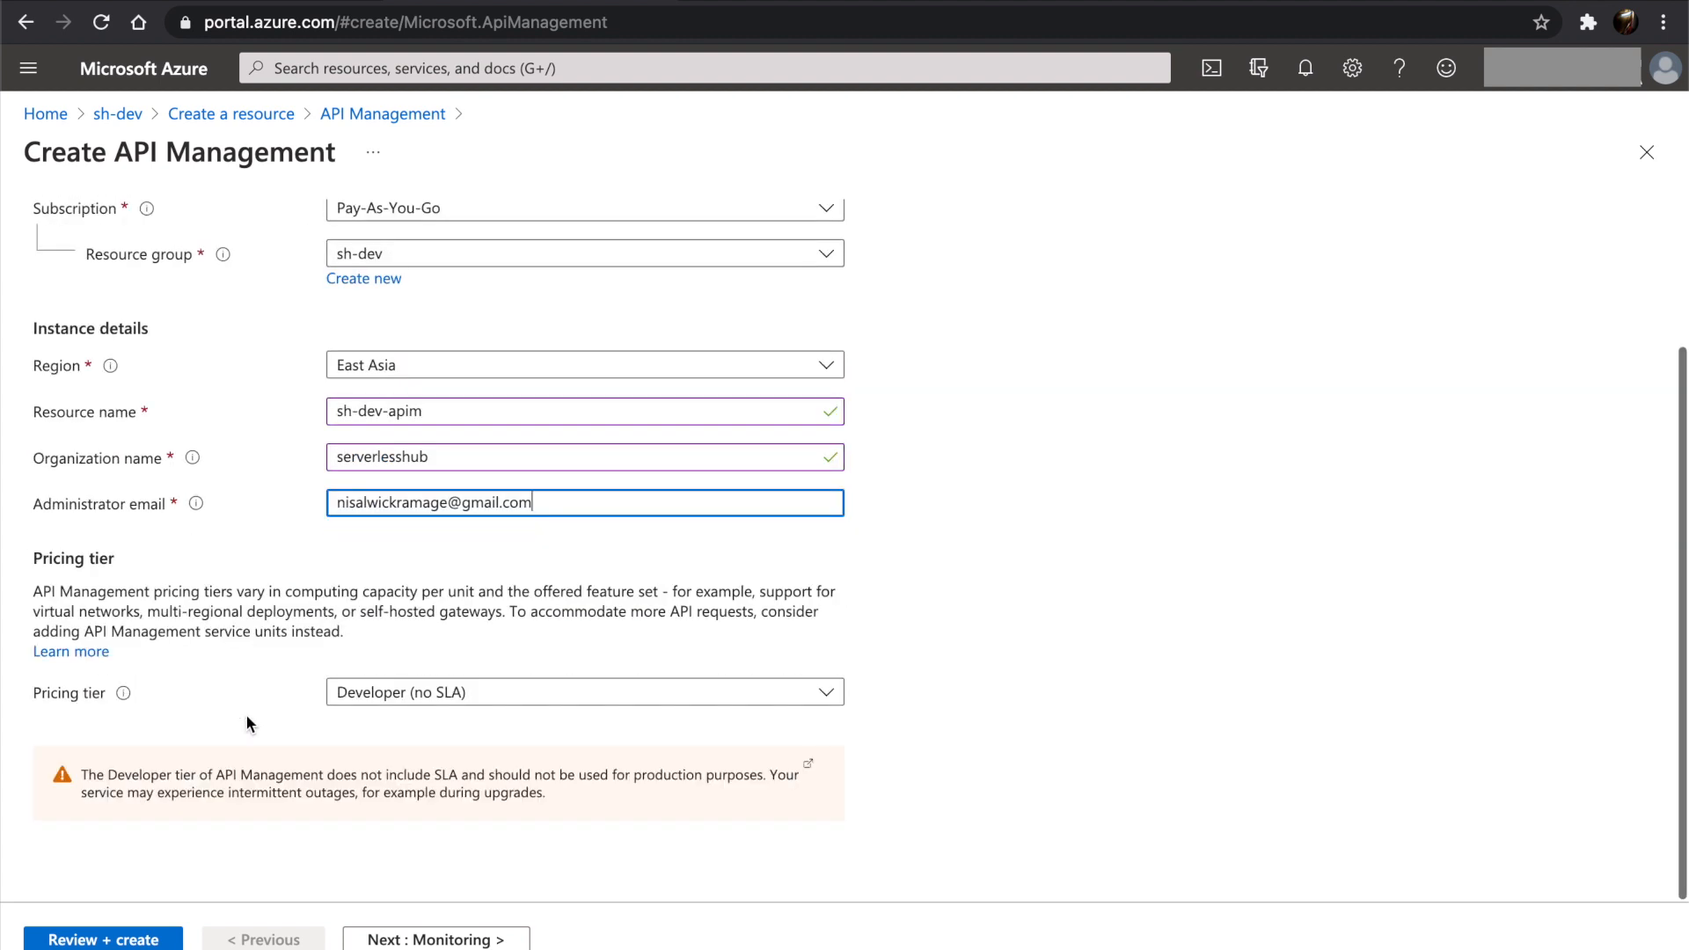
{"action": "left_click", "coordinate": [400, 940]}
{"action": "left_click", "coordinate": [400, 939]}
{"action": "left_click", "coordinate": [400, 940]}
{"action": "left_click", "coordinate": [401, 940]}
{"action": "left_click", "coordinate": [401, 939]}
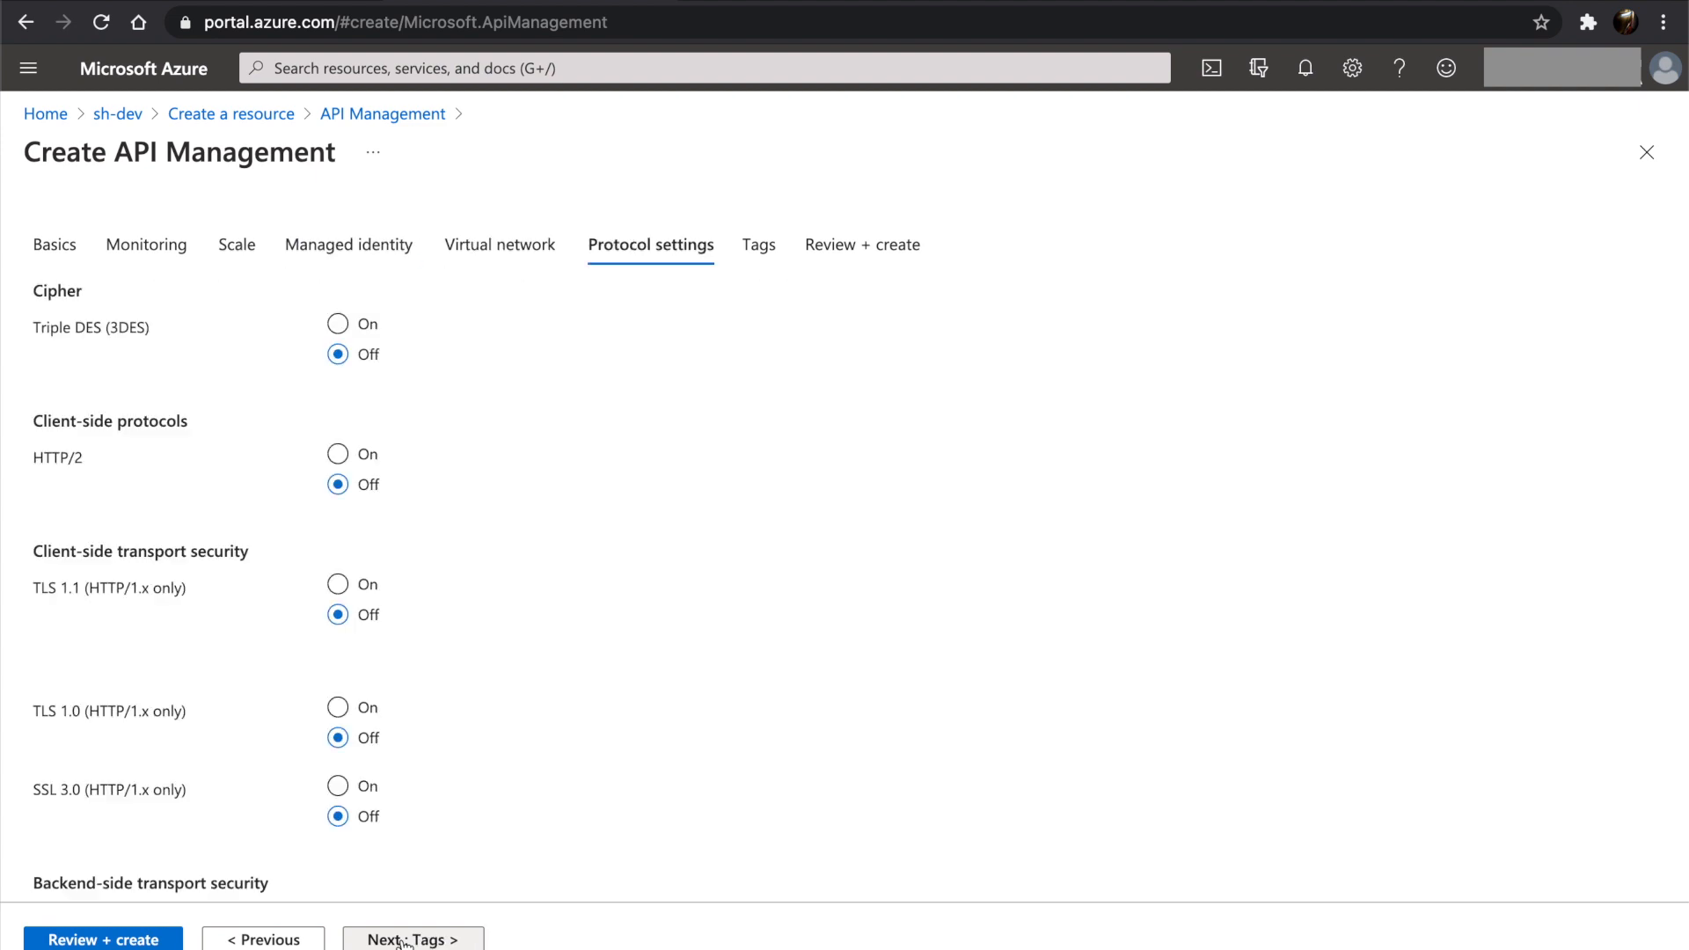
{"action": "left_click", "coordinate": [400, 939]}
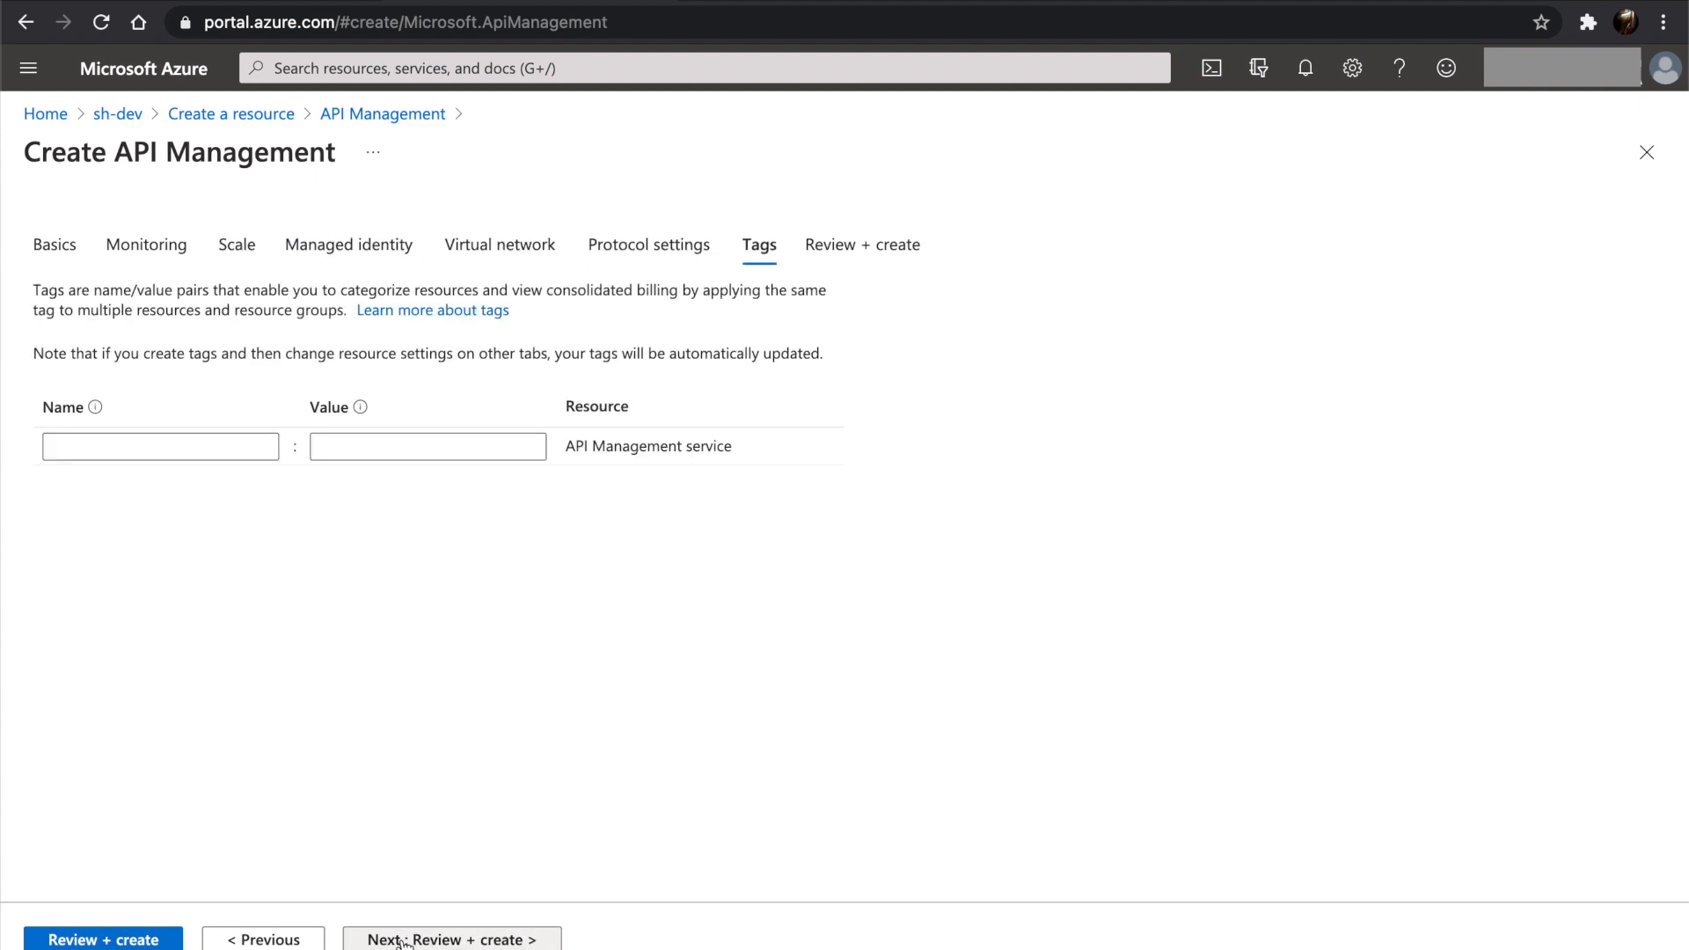
{"action": "left_click", "coordinate": [400, 940]}
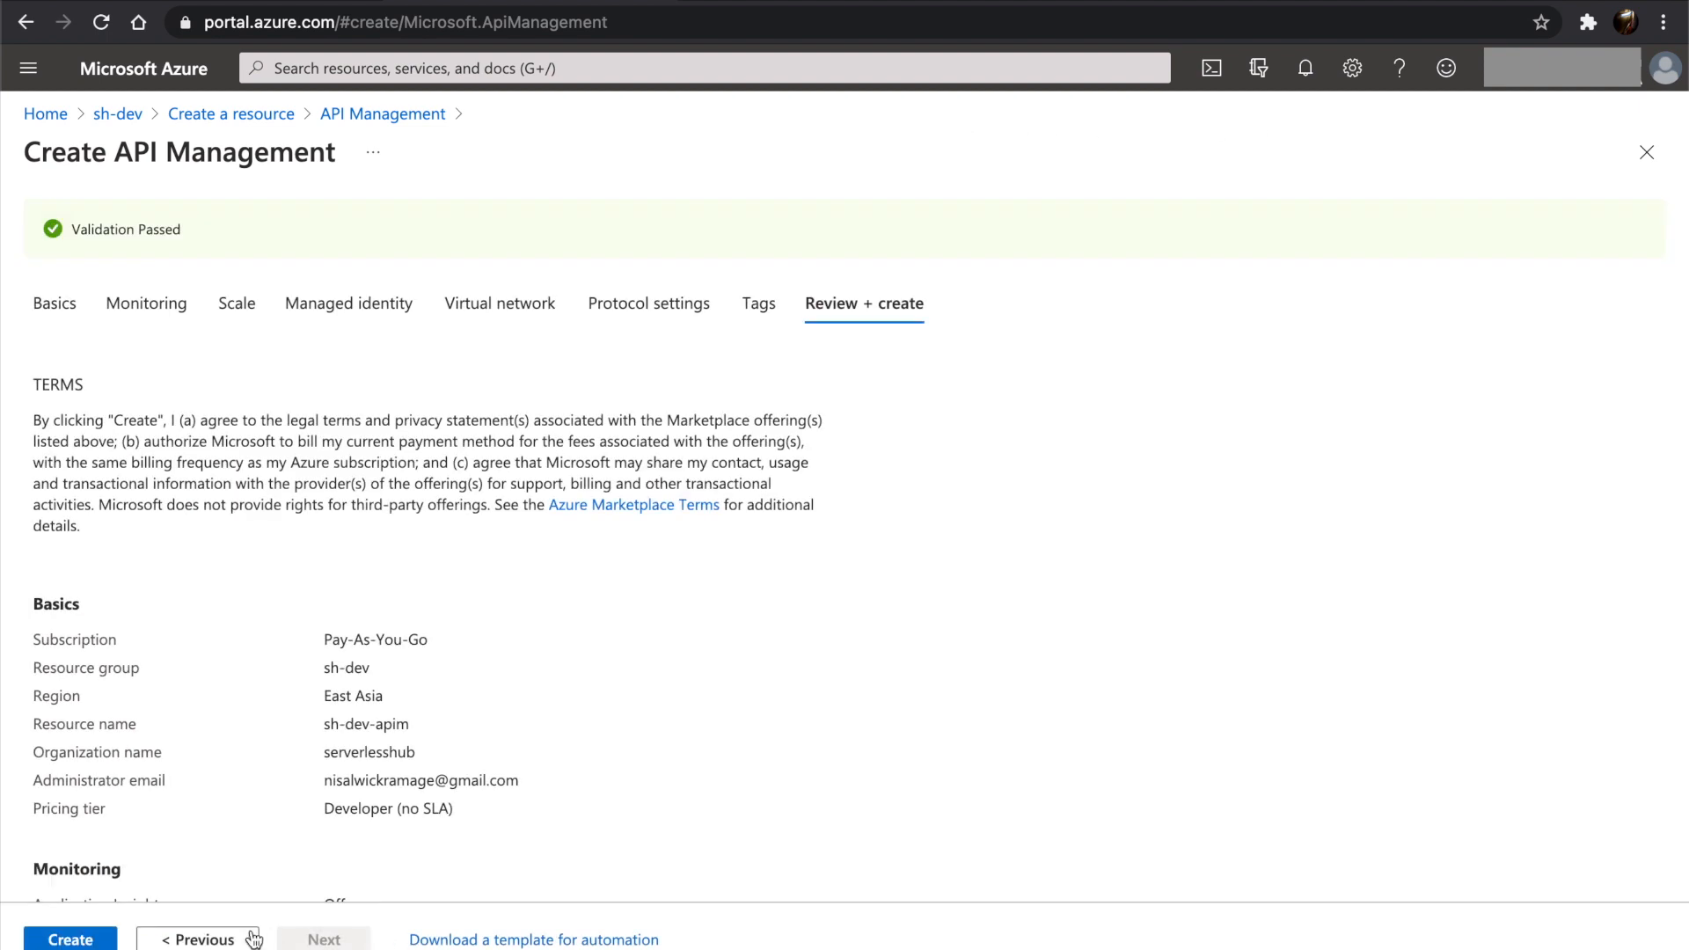
{"action": "left_click", "coordinate": [91, 939]}
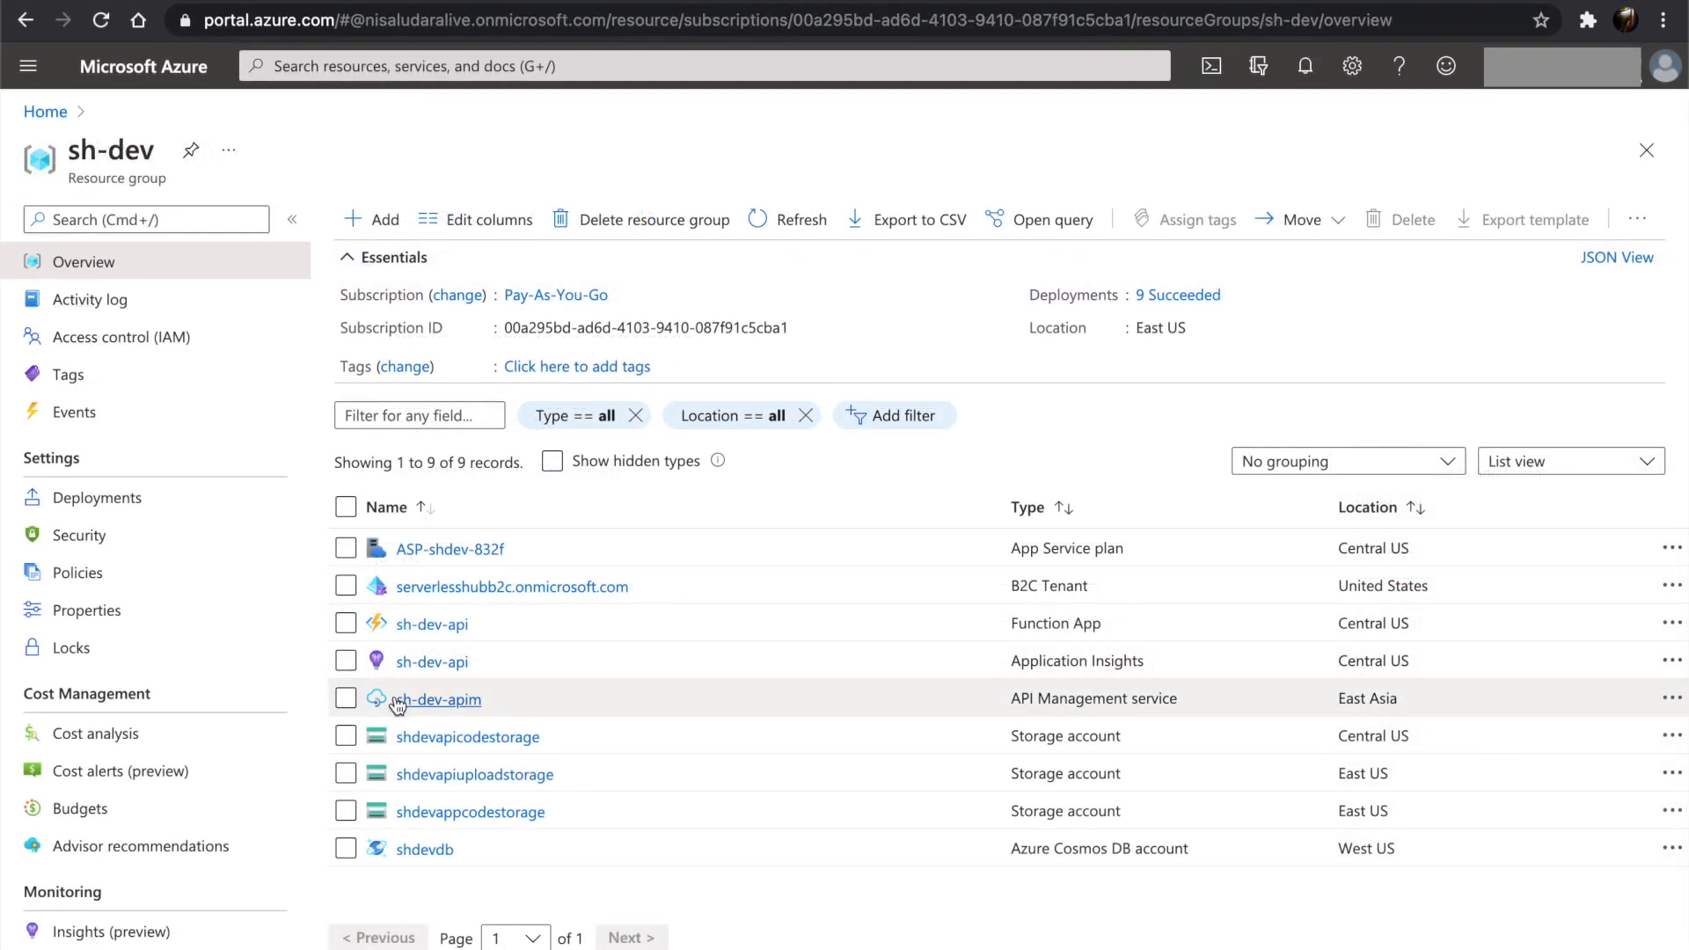
- Open sh-dev-apim from the sh-dev resource group and show its APIs page
{"action": "left_click", "coordinate": [437, 701]}
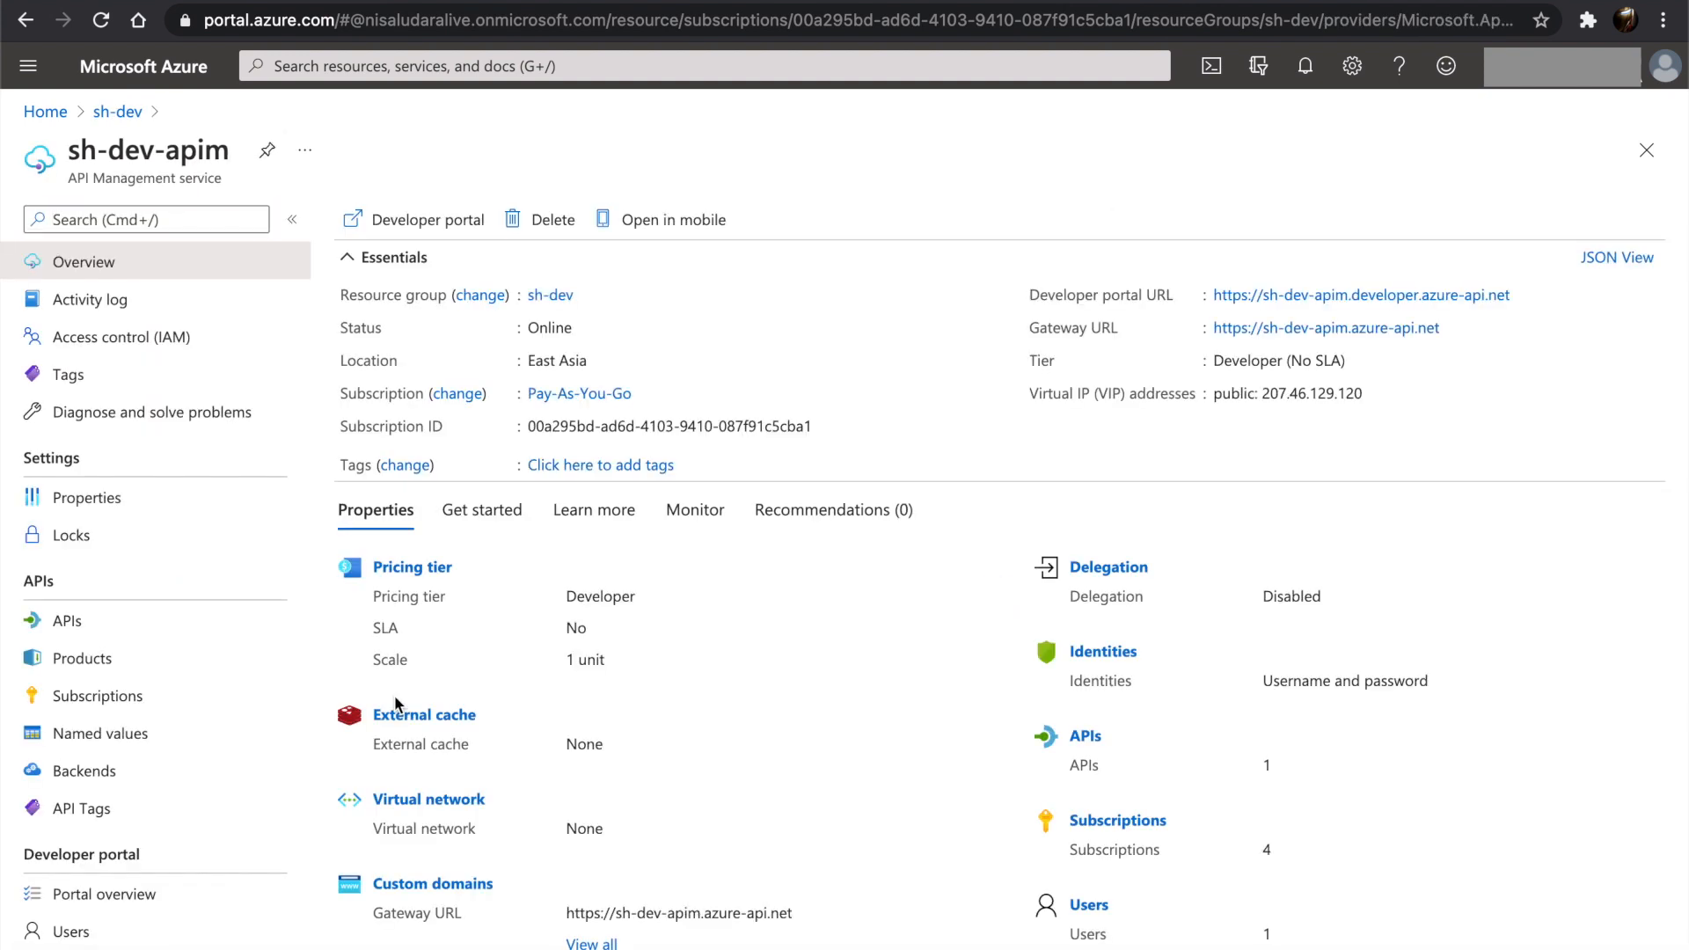
{"action": "left_click", "coordinate": [187, 634]}
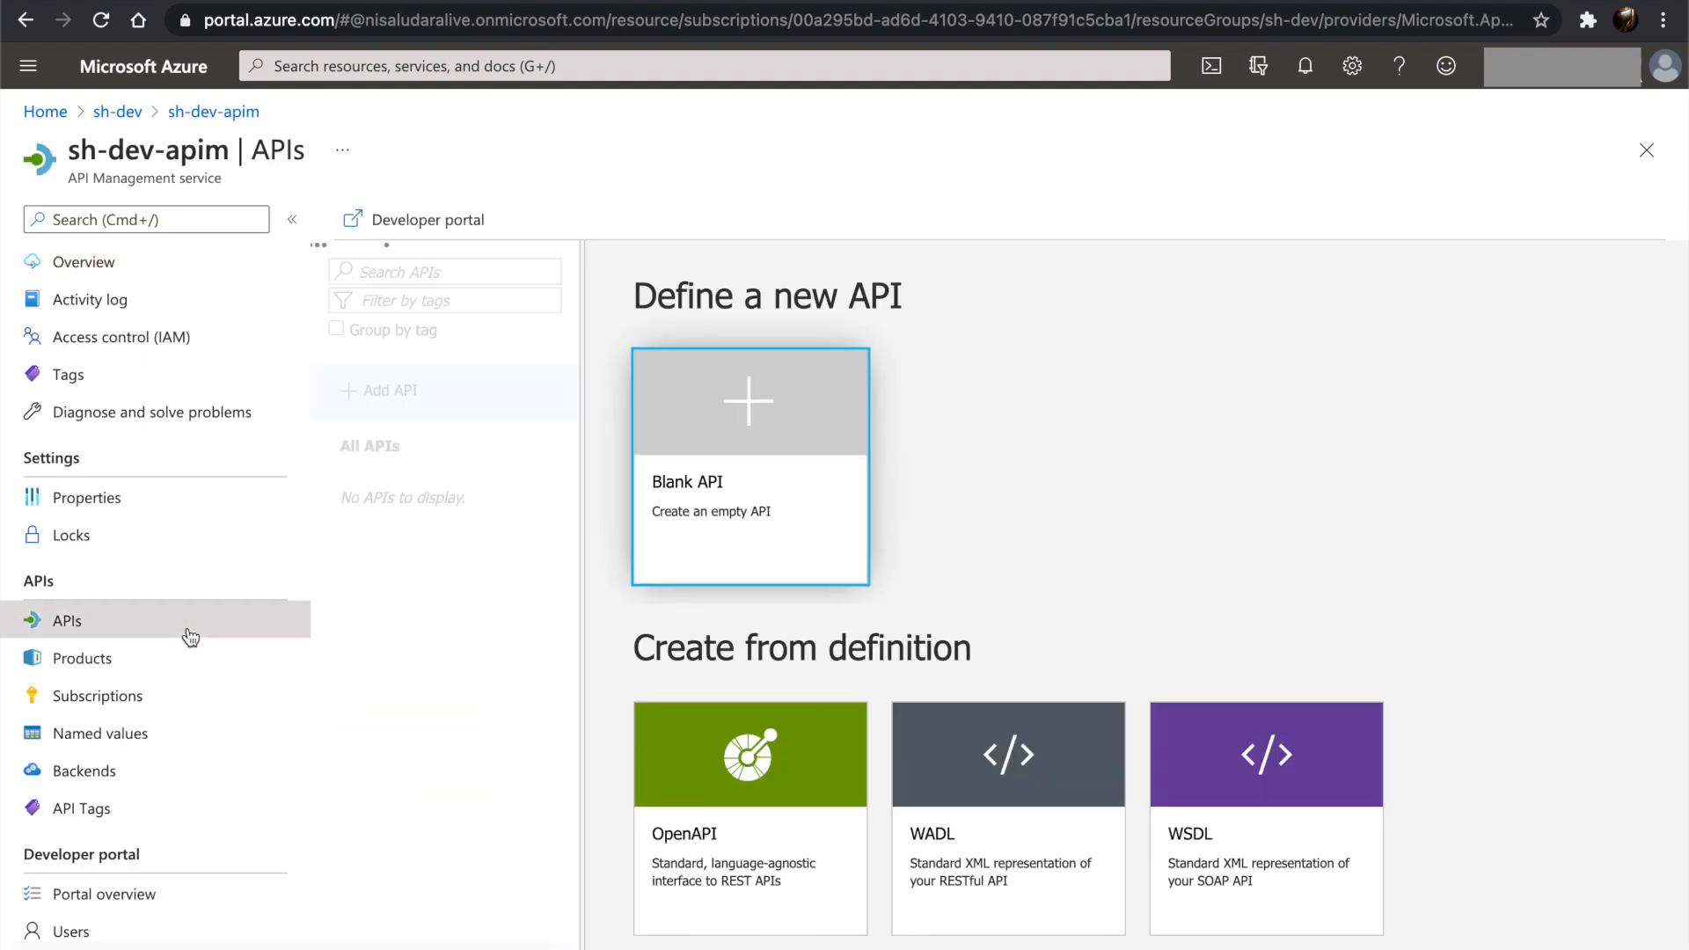
- Create an API from the sh-dev-api Function App, selecting all five todo functions
{"action": "scroll", "coordinate": [1063, 563], "scroll_direction": "down", "scroll_amount": 4}
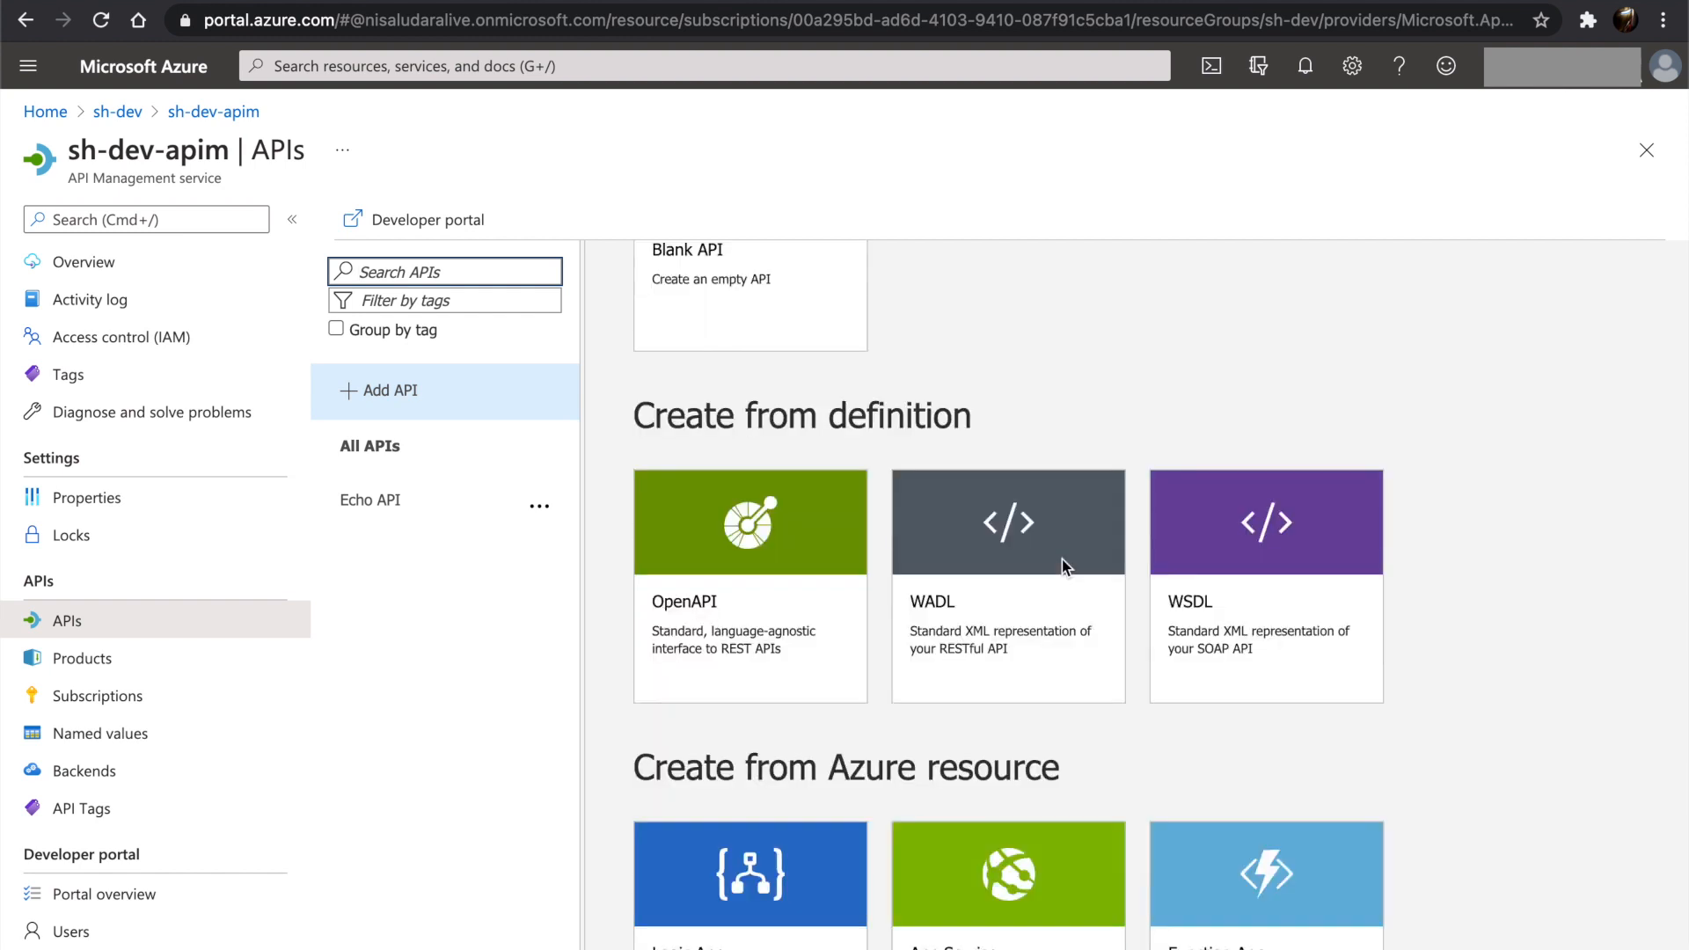
{"action": "left_click", "coordinate": [1246, 778]}
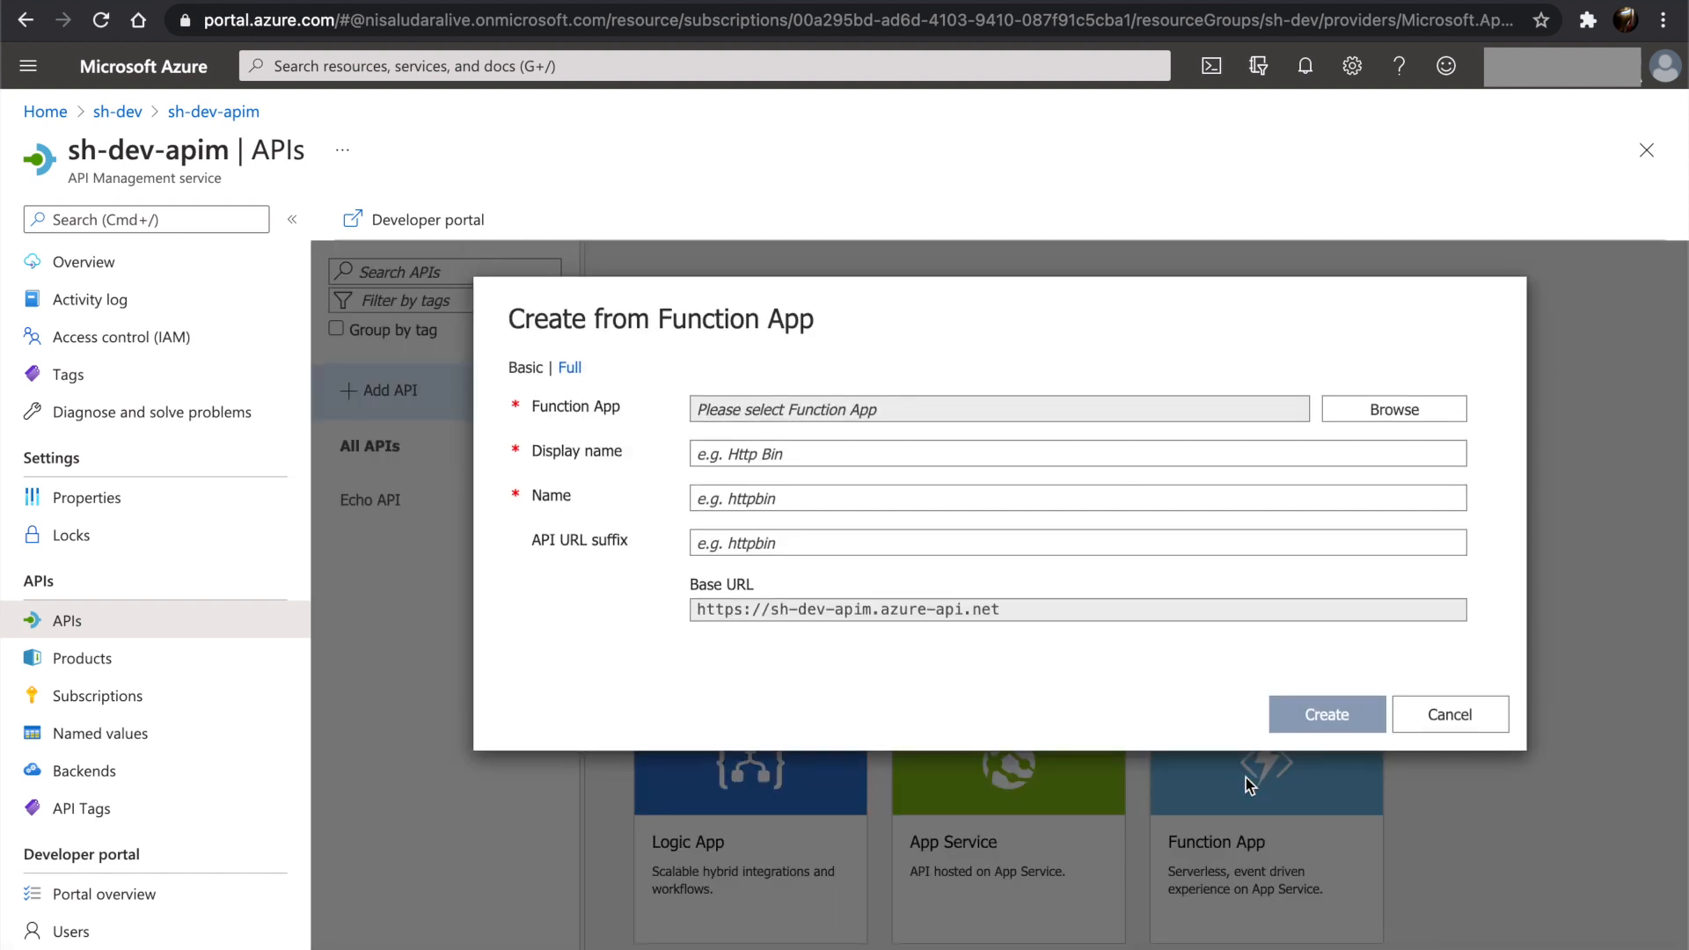
{"action": "left_click", "coordinate": [1362, 413]}
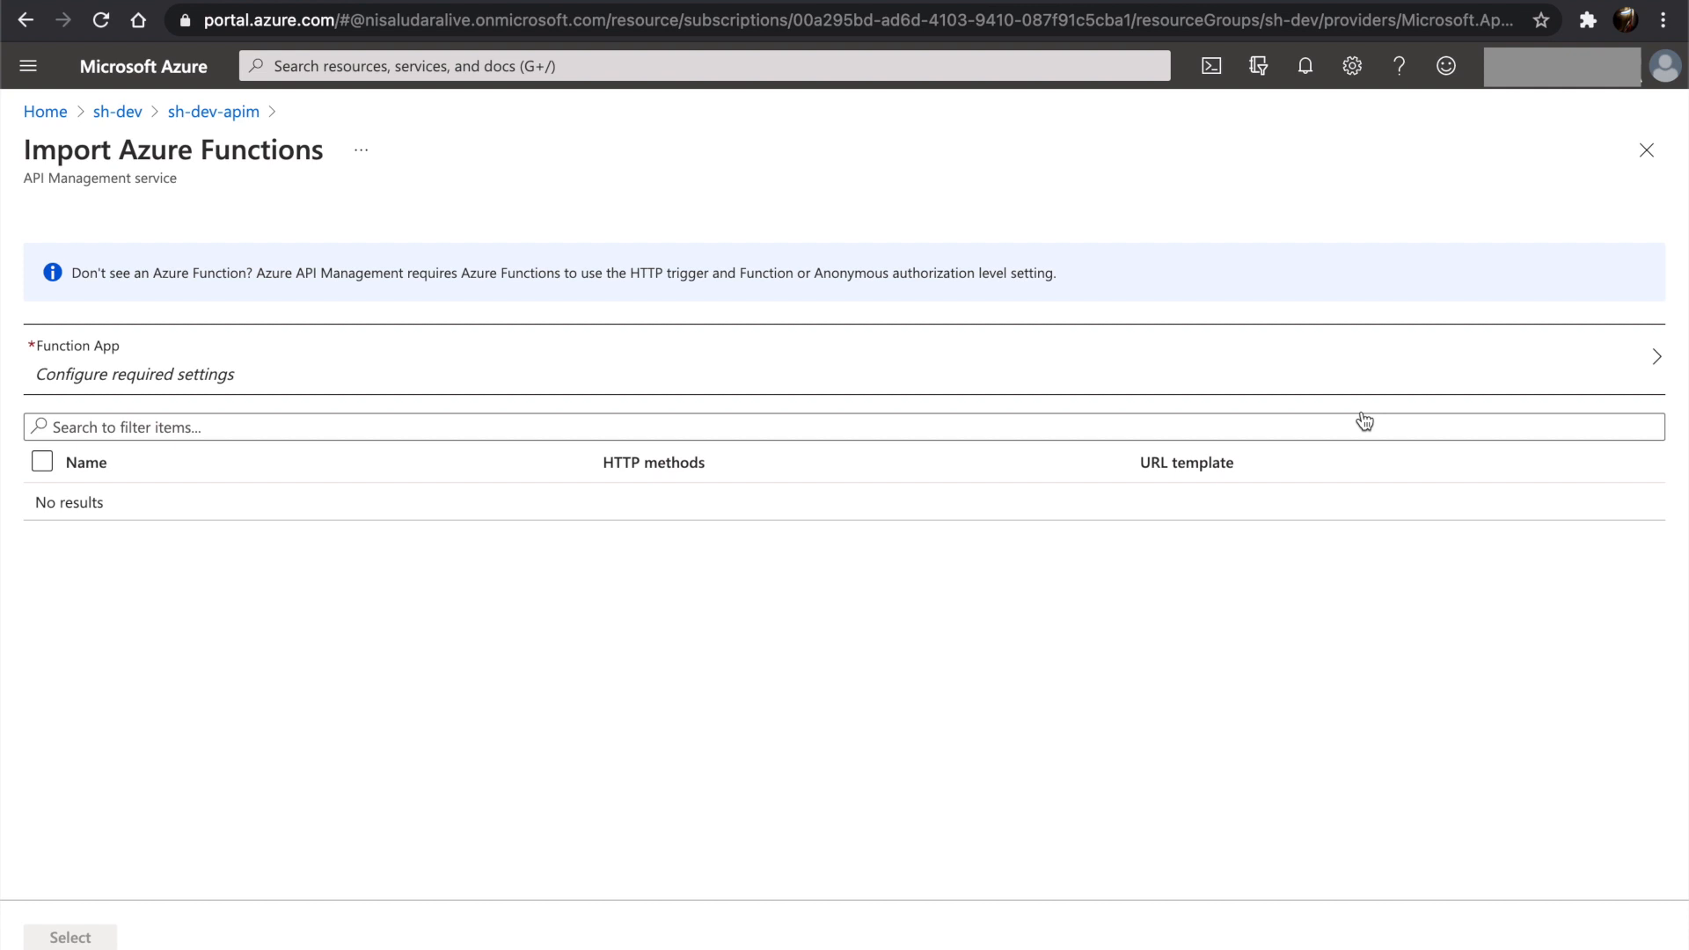
{"action": "left_click", "coordinate": [987, 356]}
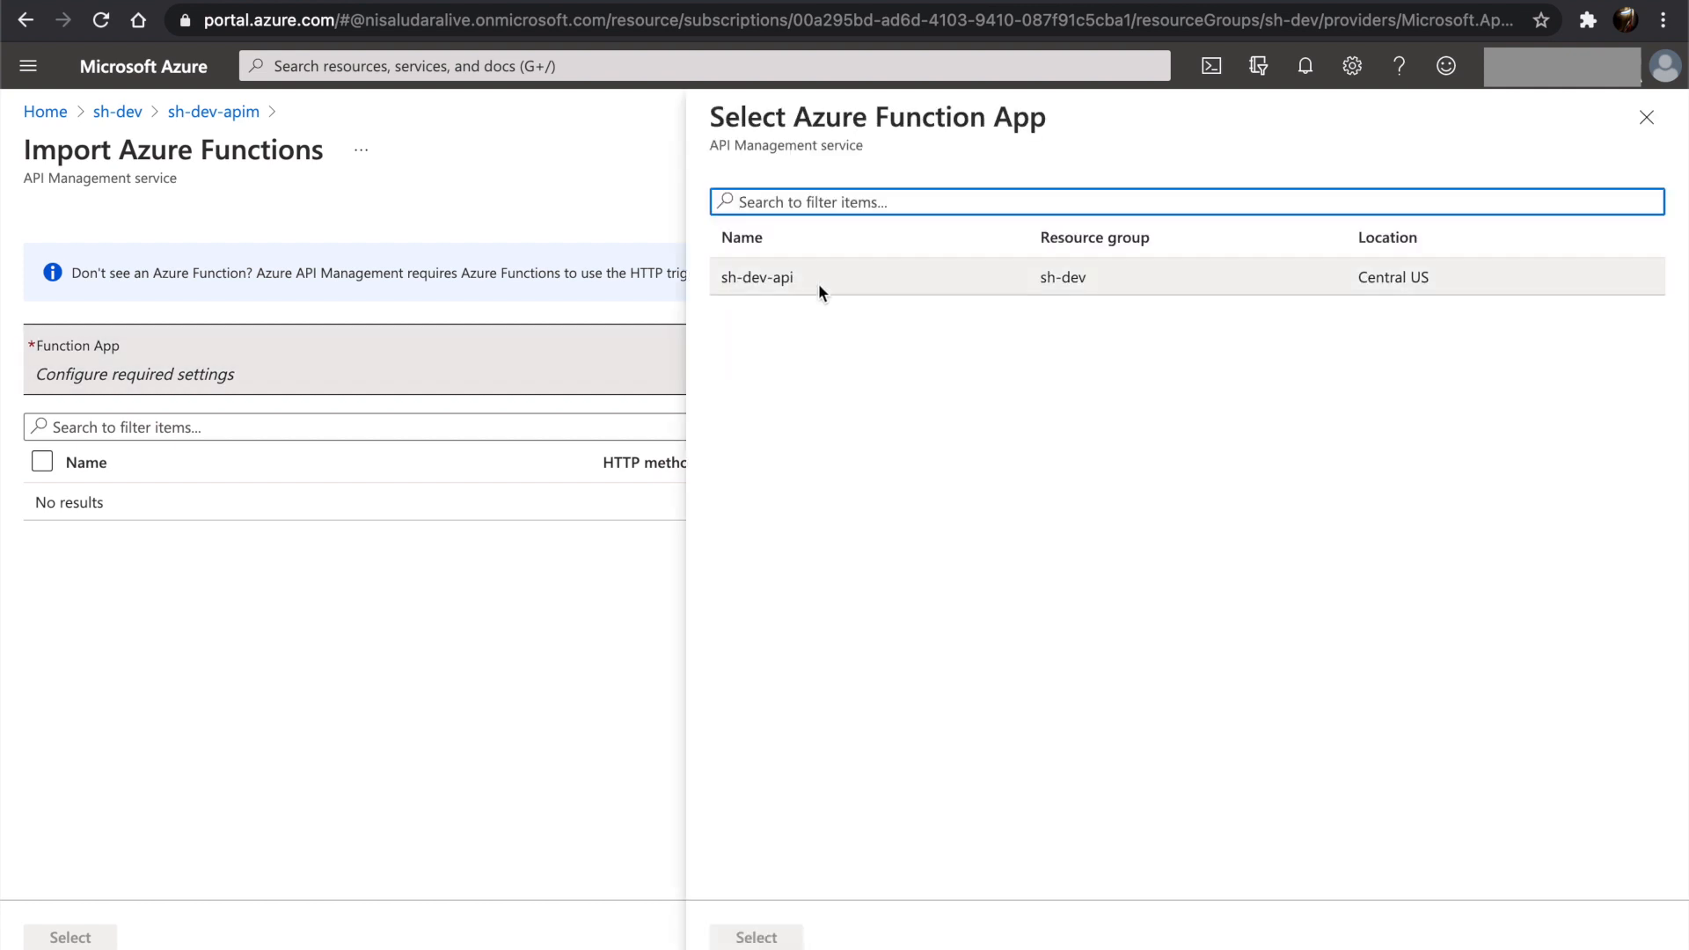
{"action": "left_click", "coordinate": [785, 279]}
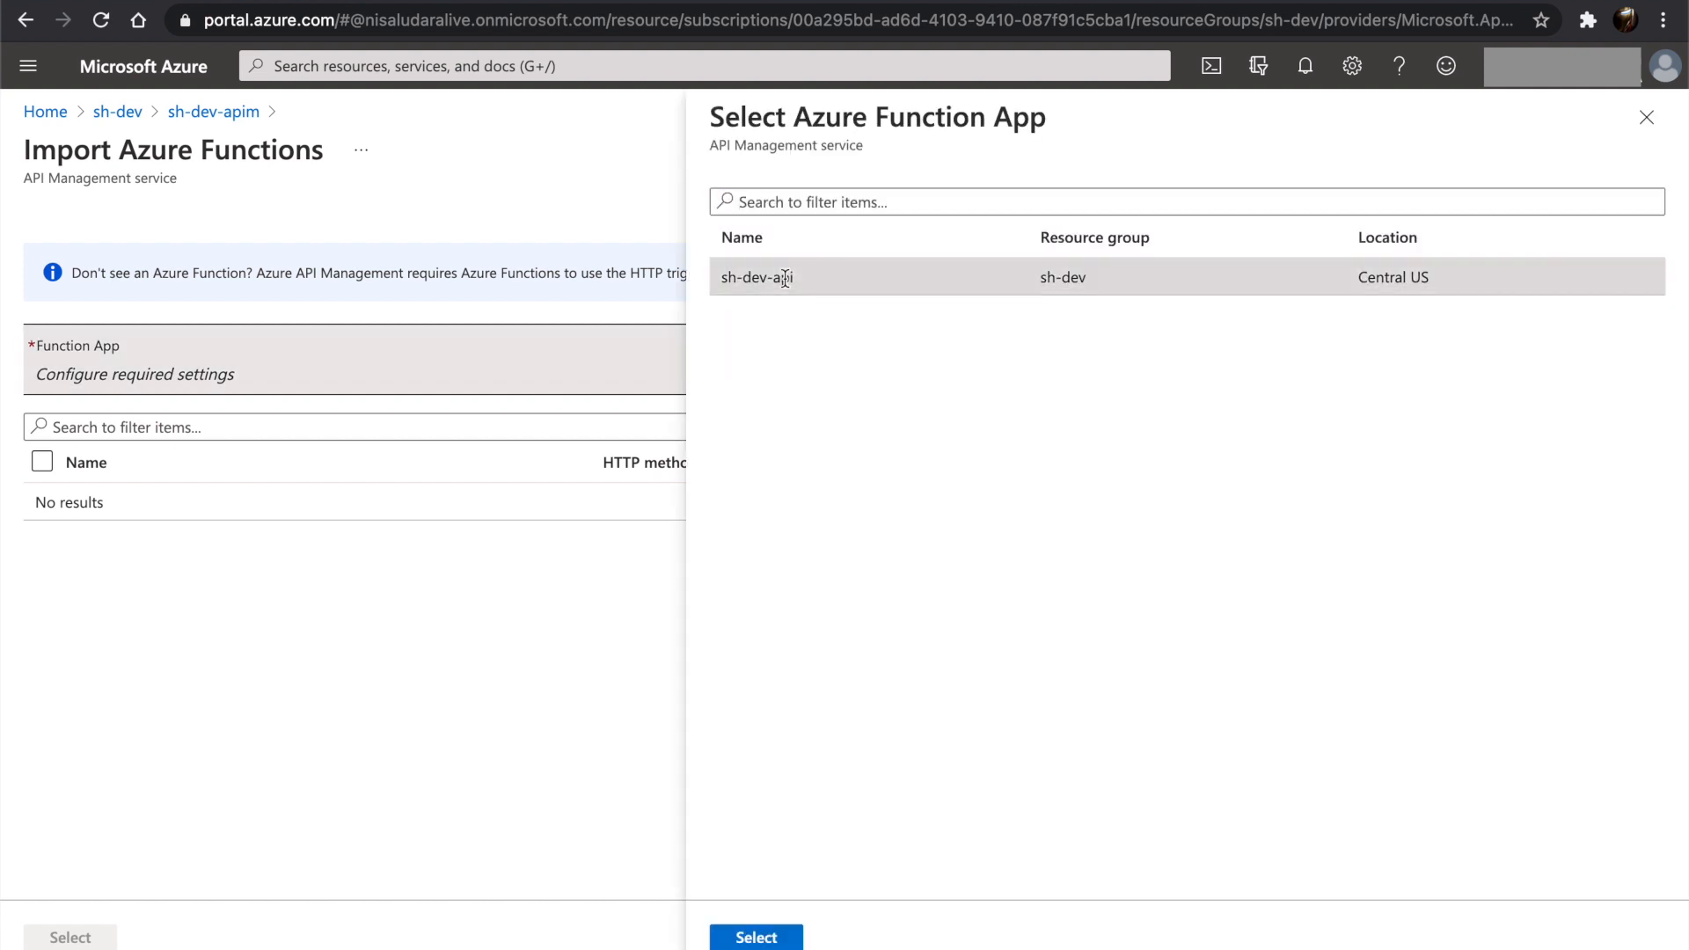
{"action": "left_click", "coordinate": [752, 939]}
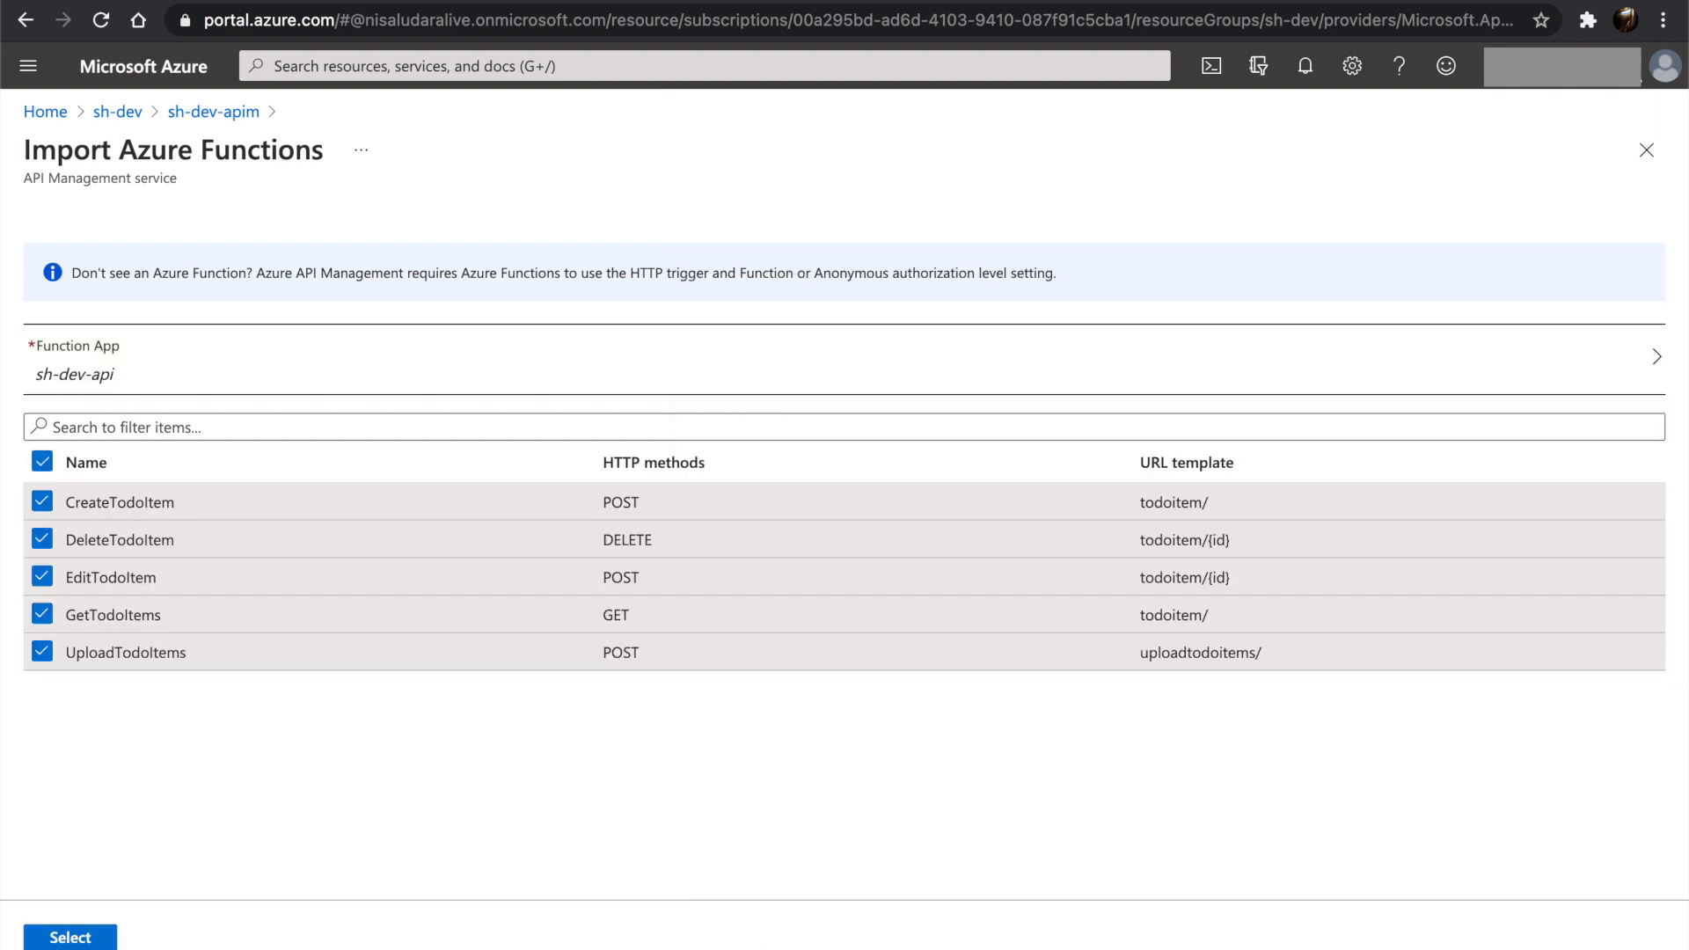
{"action": "left_click", "coordinate": [75, 938]}
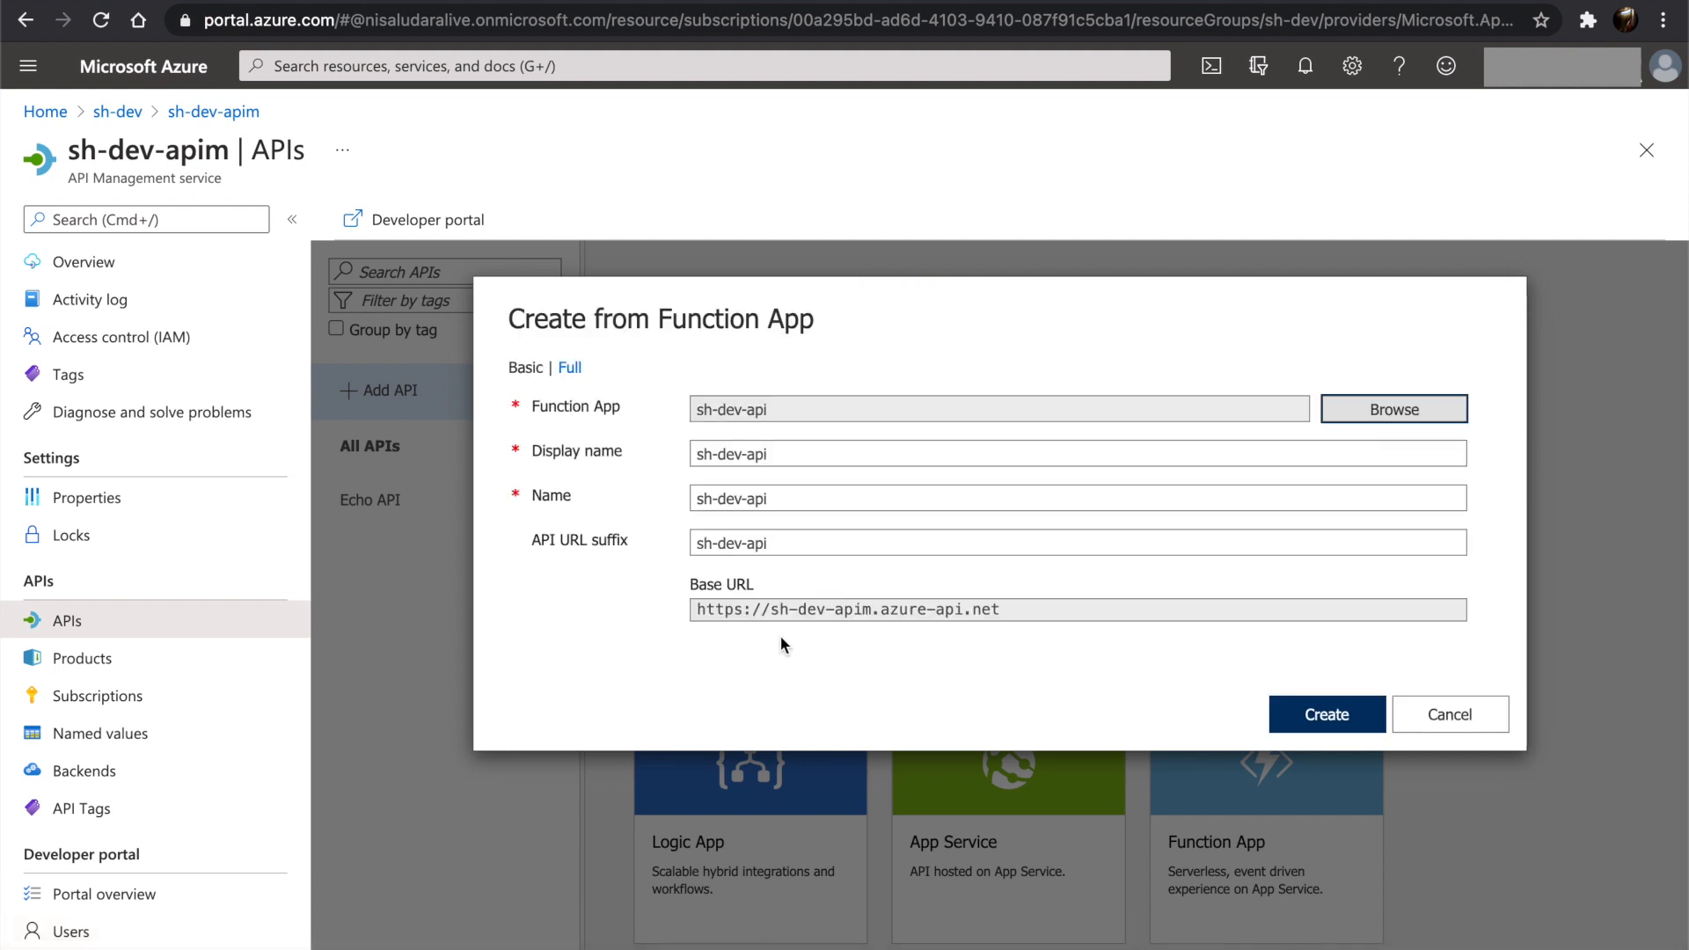
- Set the API URL suffix to 'api' and create the API
{"action": "left_click", "coordinate": [848, 554]}
{"action": "double_click", "coordinate": [850, 554]}
{"action": "triple_click", "coordinate": [850, 554]}
{"action": "type", "text": "api"}
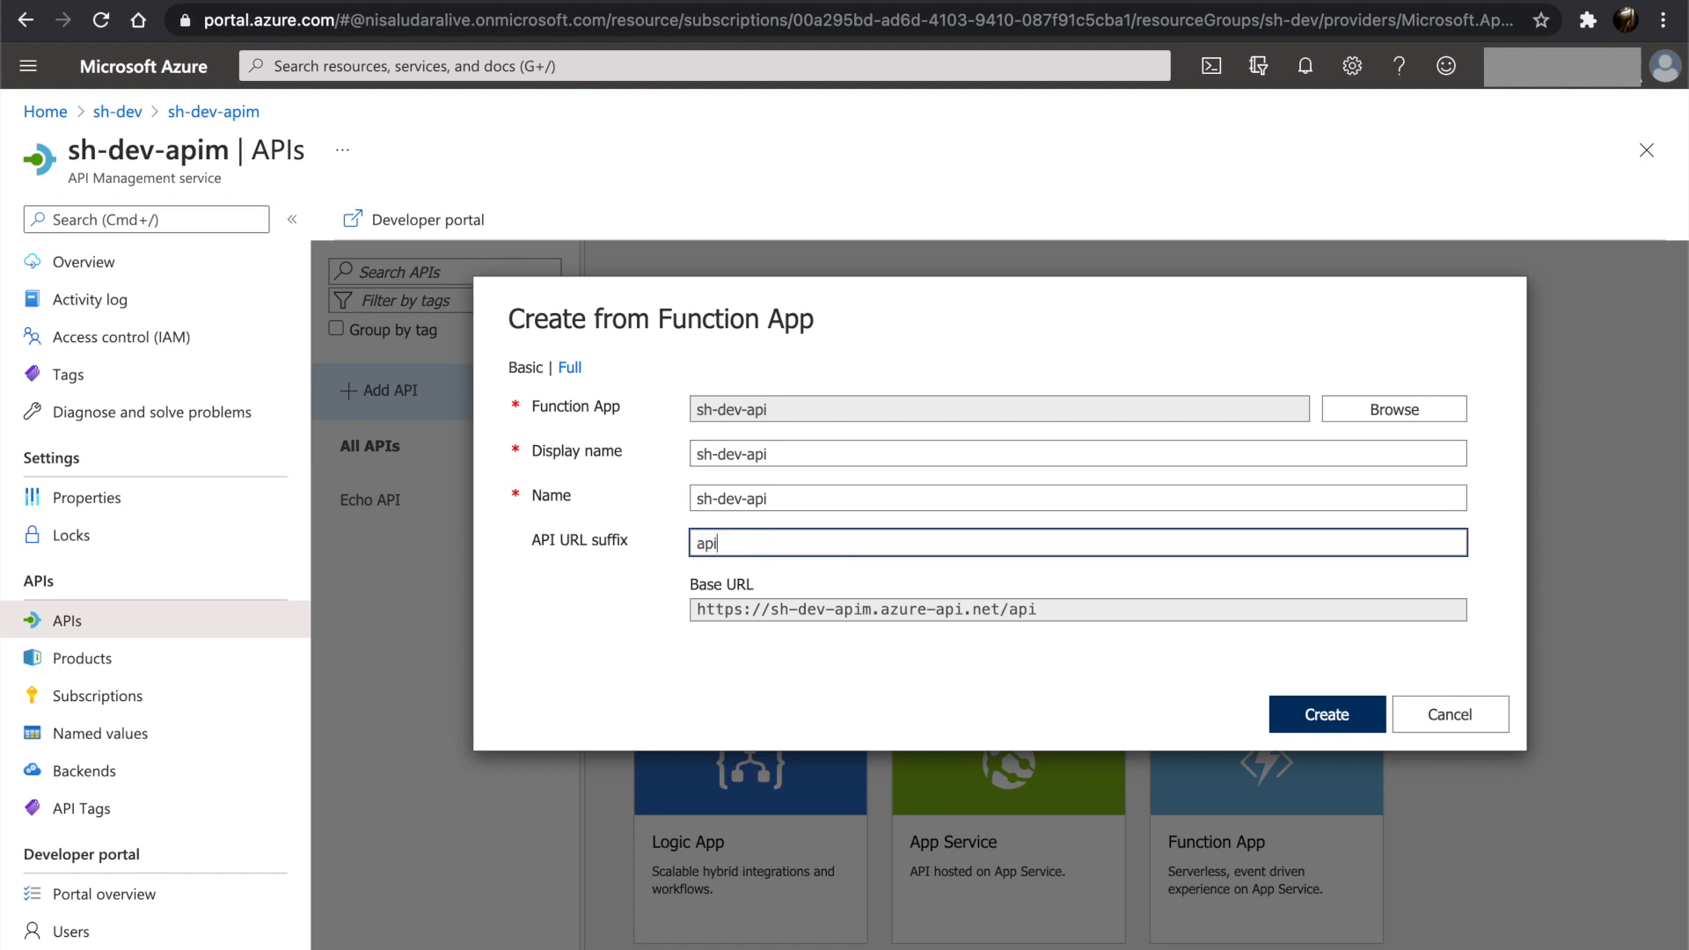
{"action": "left_click", "coordinate": [1331, 716]}
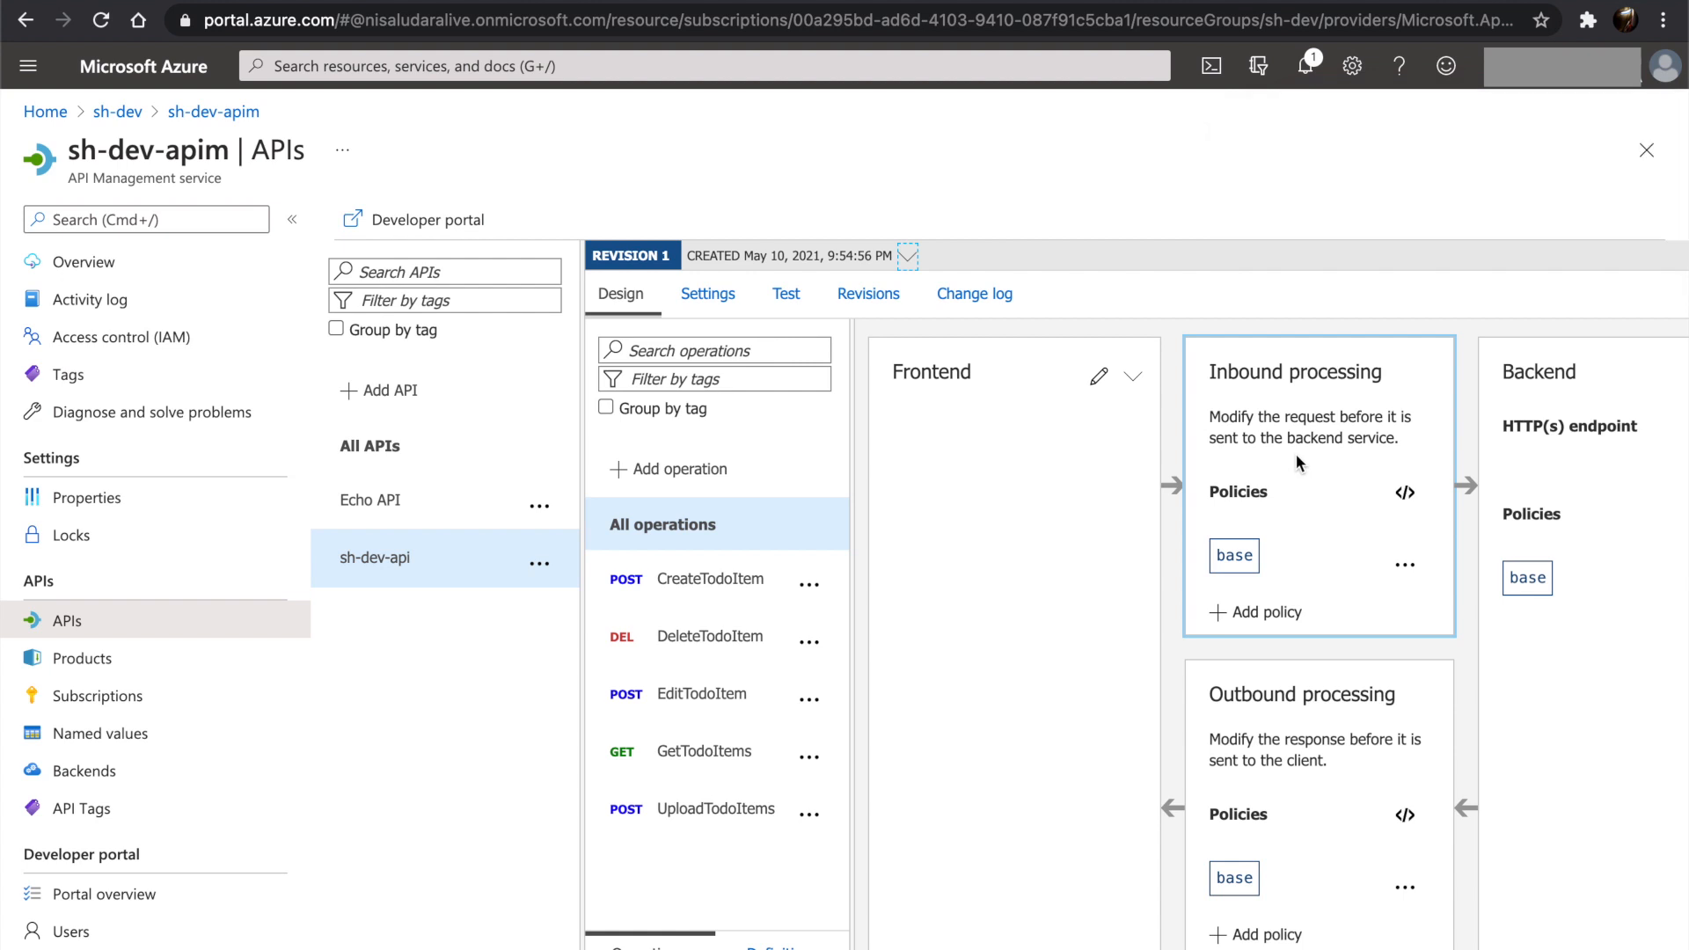
- Add a CORS inbound policy allowing DELETE and OPTIONS methods and the authorization header
{"action": "left_click", "coordinate": [1251, 613]}
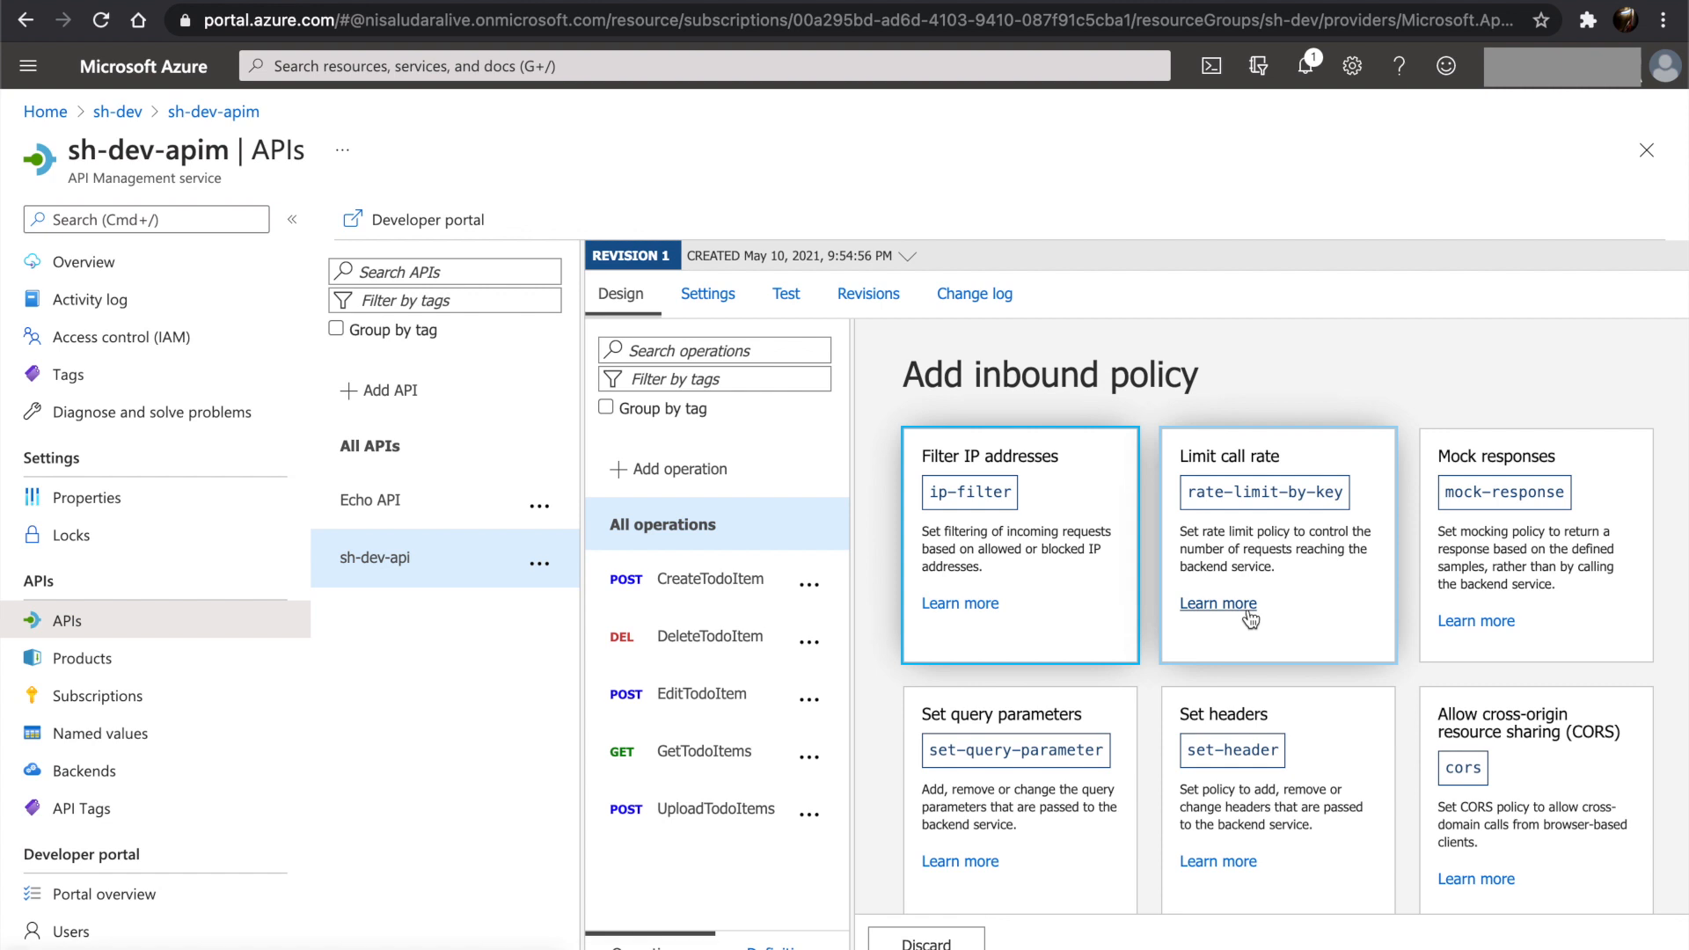
{"action": "left_click", "coordinate": [1457, 780]}
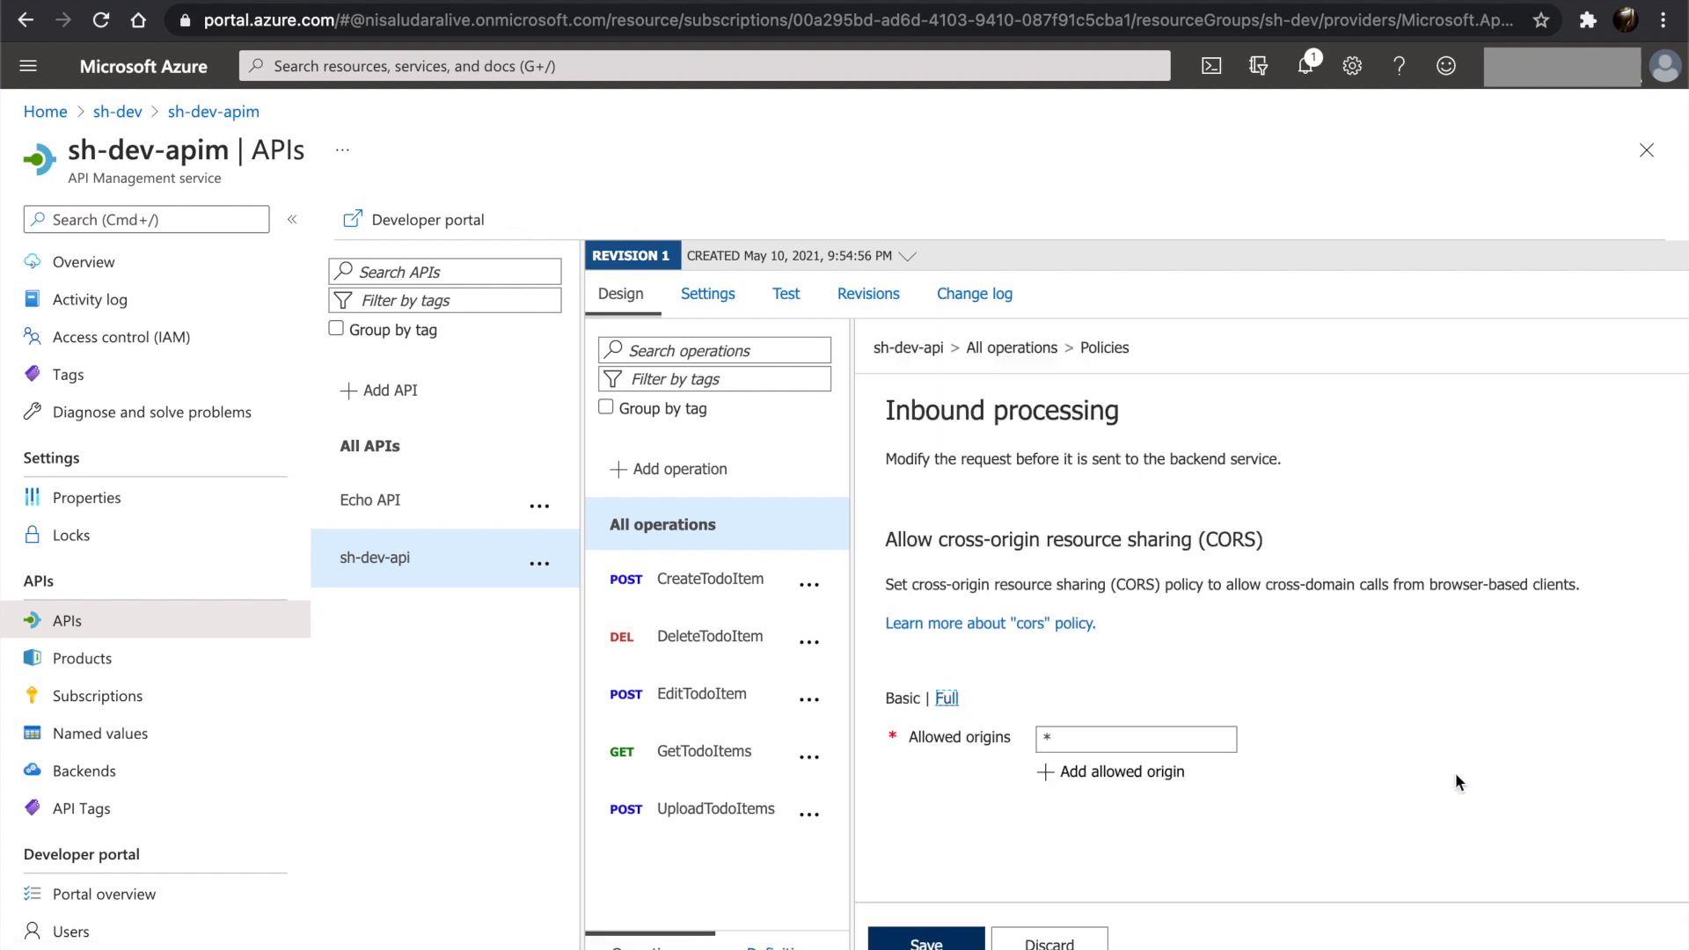
{"action": "left_click", "coordinate": [947, 699]}
{"action": "scroll", "coordinate": [951, 695], "scroll_direction": "down", "scroll_amount": 3}
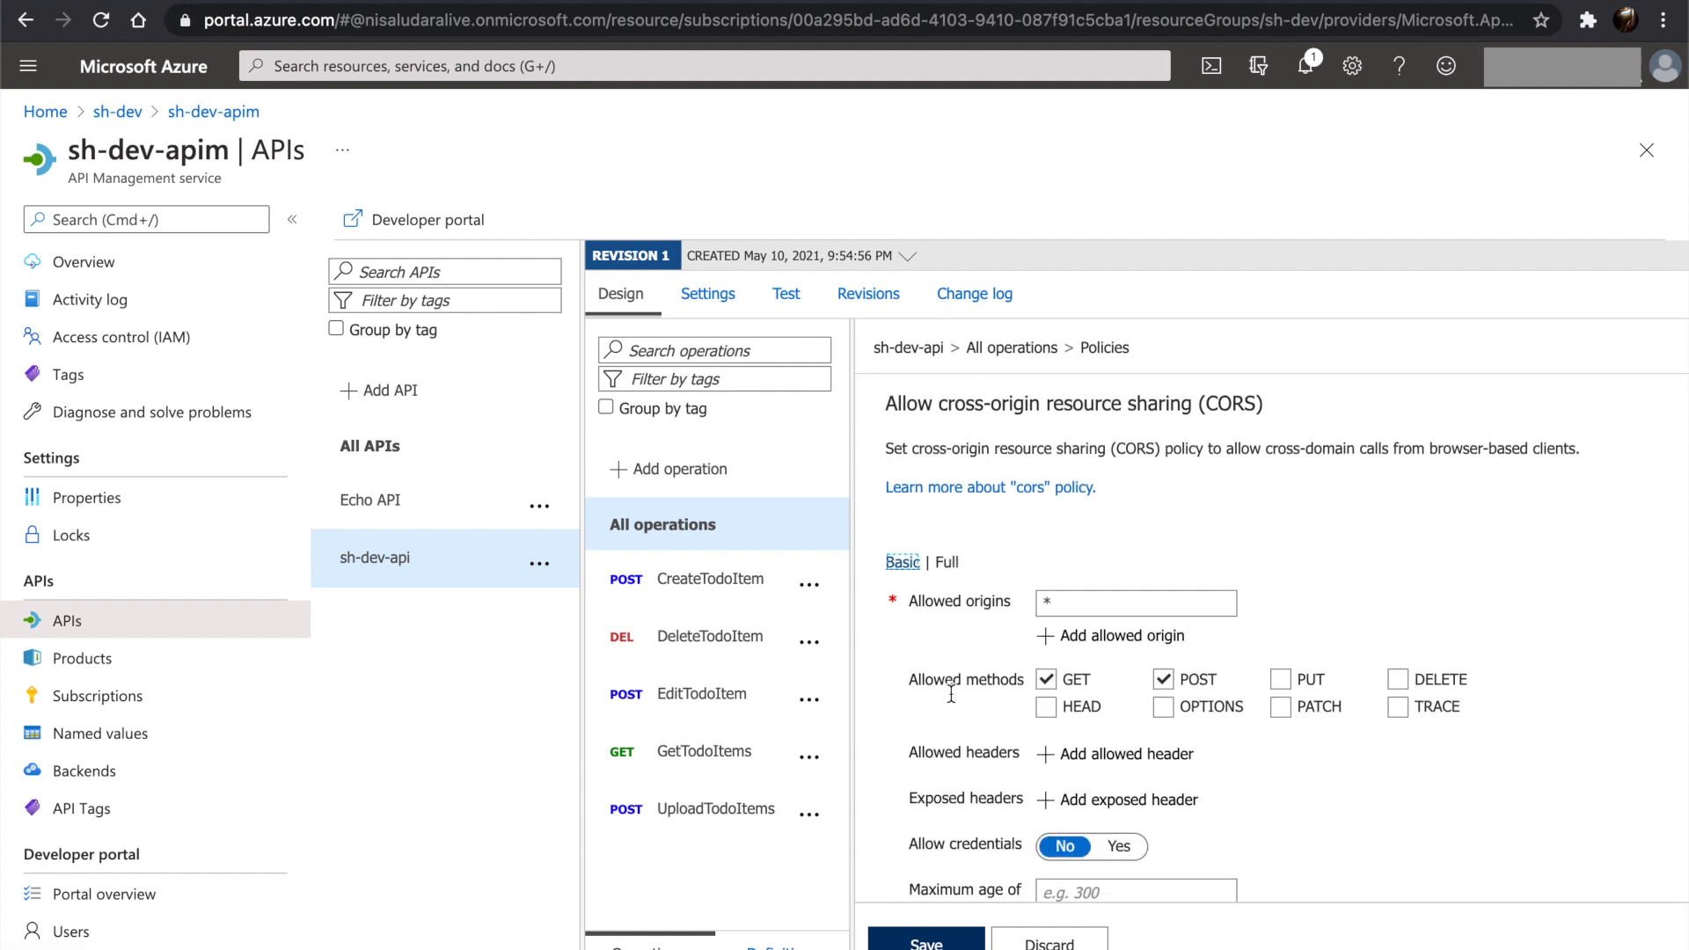
{"action": "left_click", "coordinate": [1399, 625]}
{"action": "left_click", "coordinate": [1160, 658]}
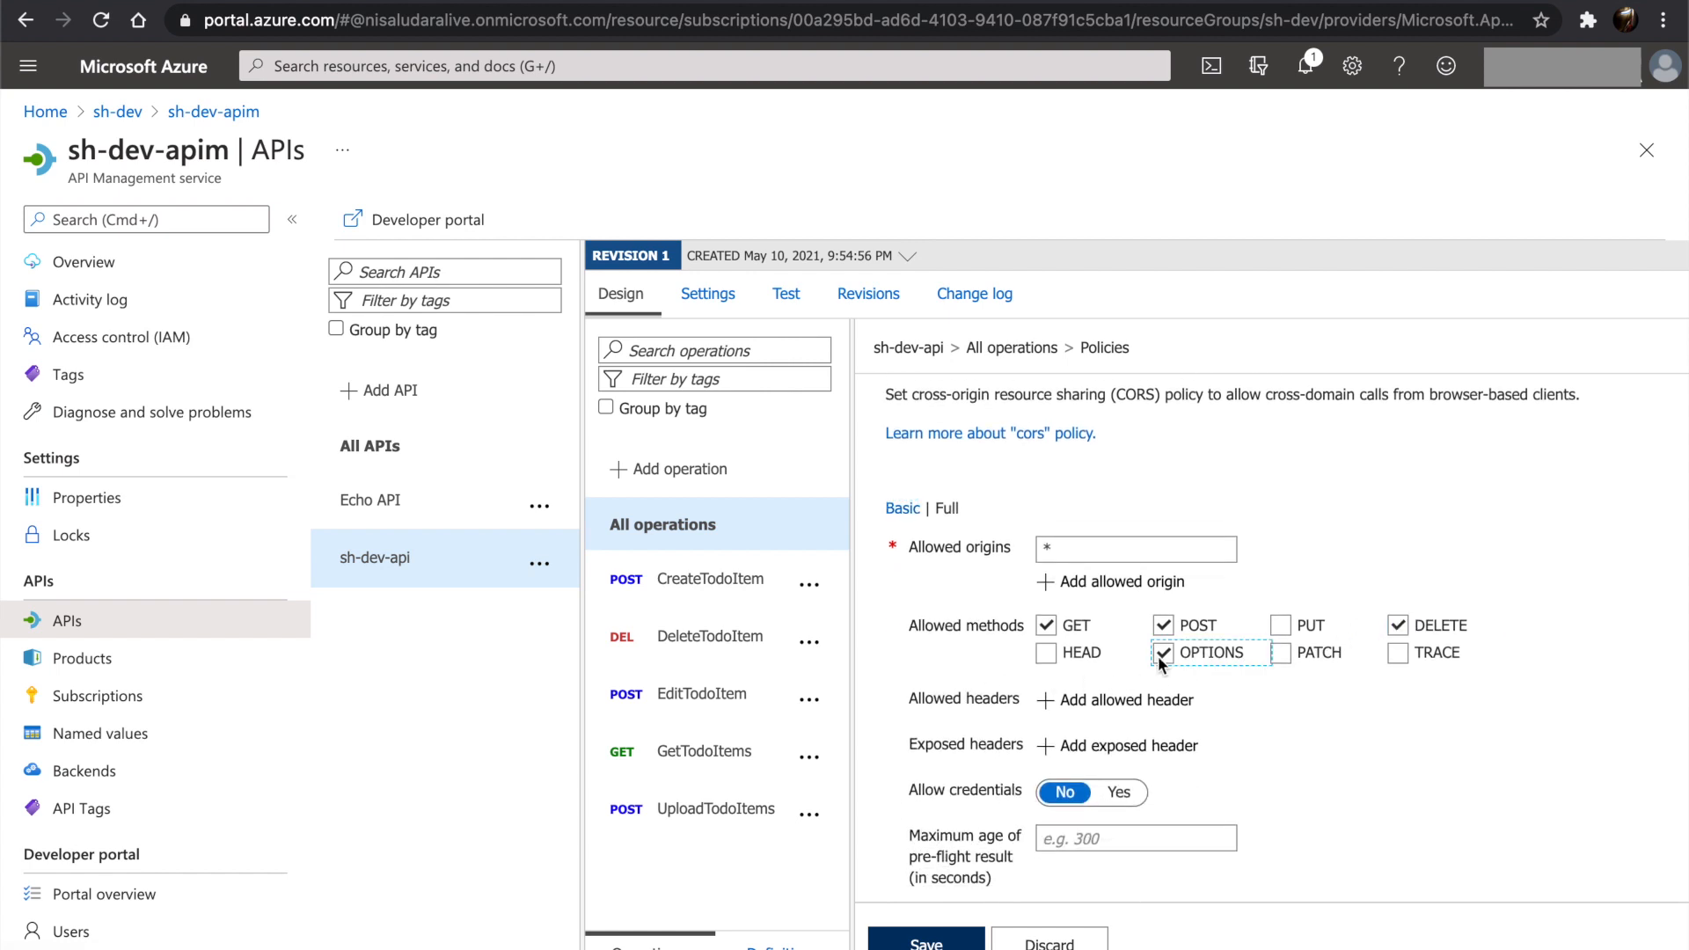
{"action": "left_click", "coordinate": [1053, 704]}
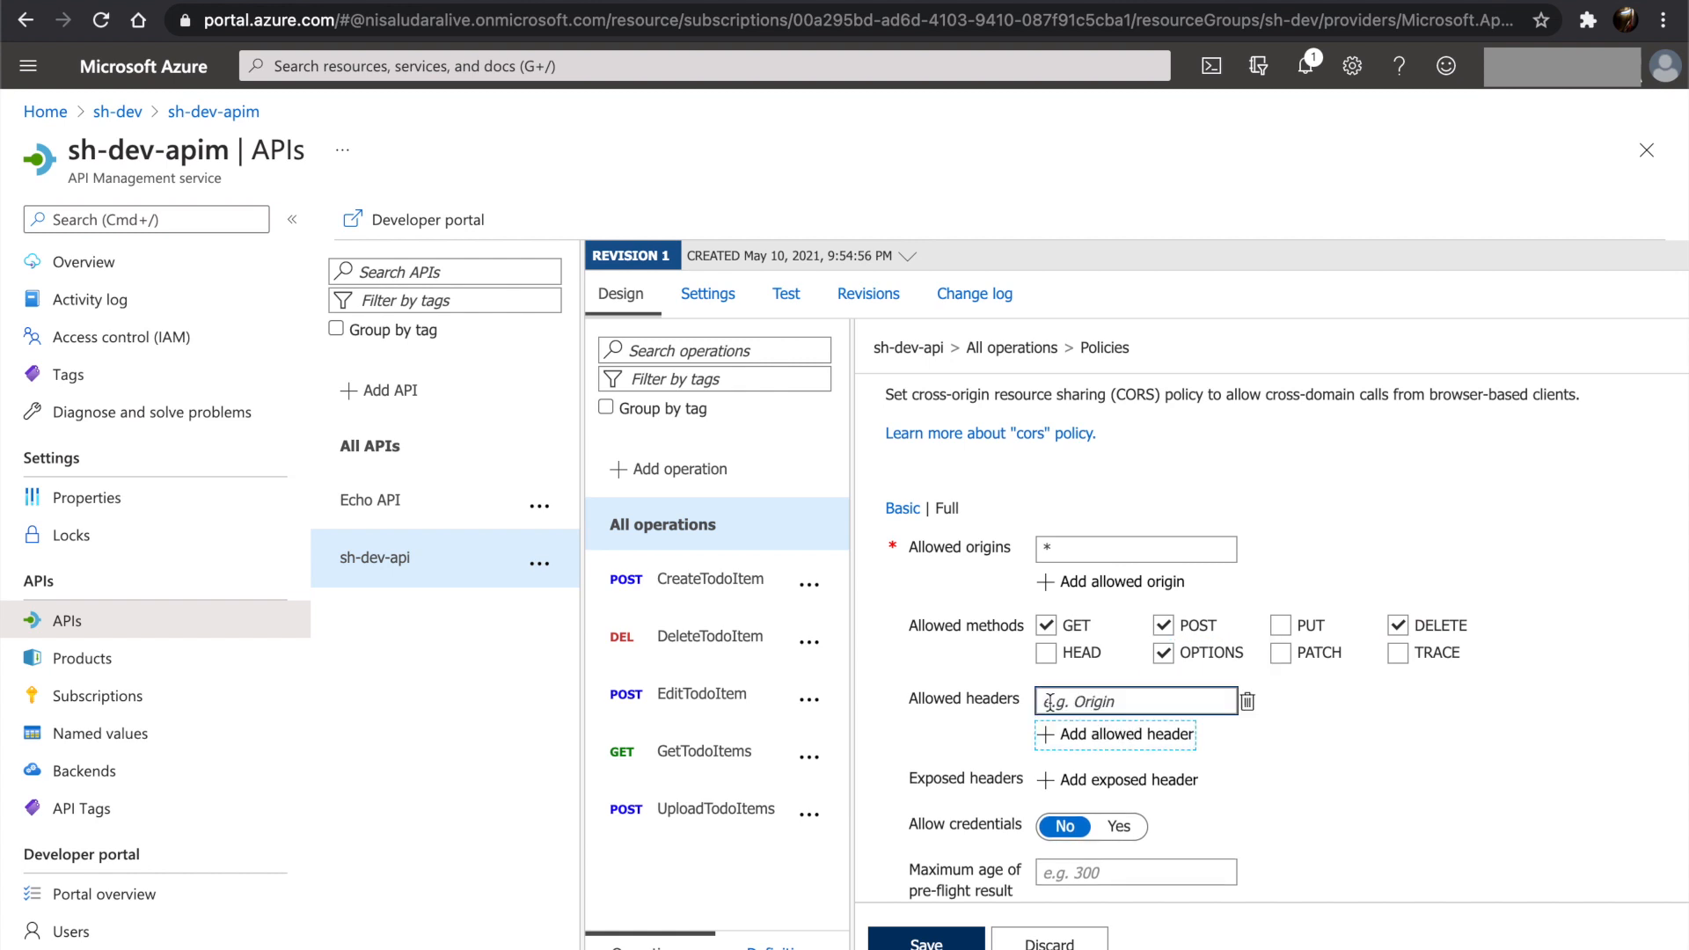
{"action": "type", "text": "autho"}
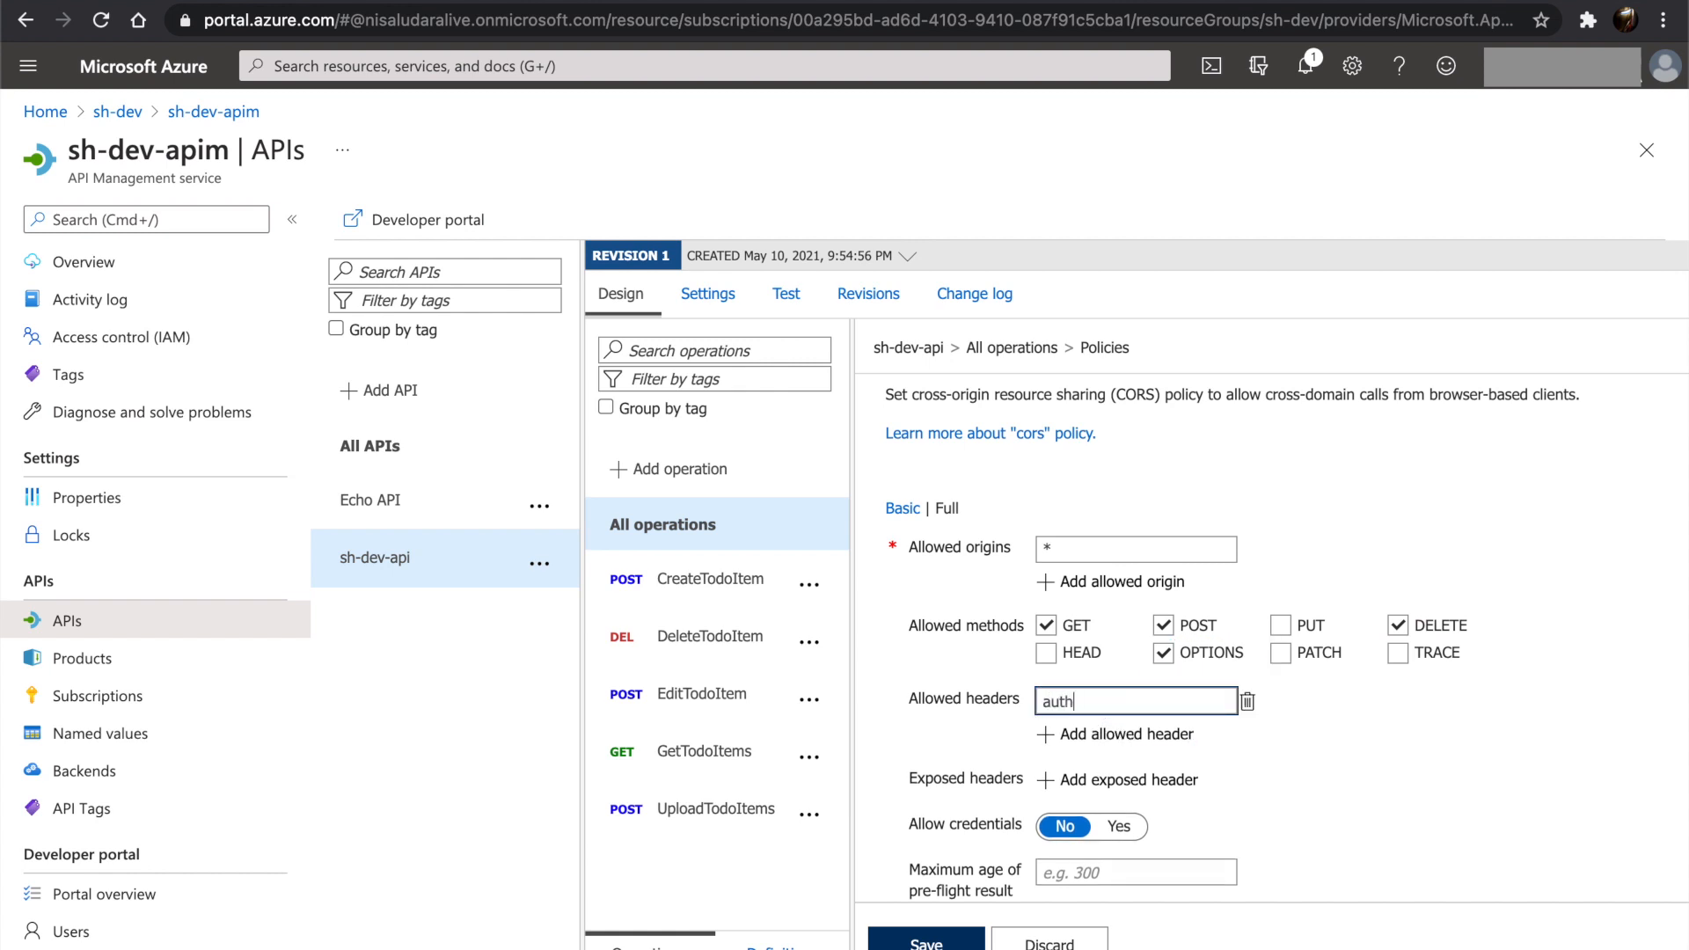
{"action": "type", "text": "rization"}
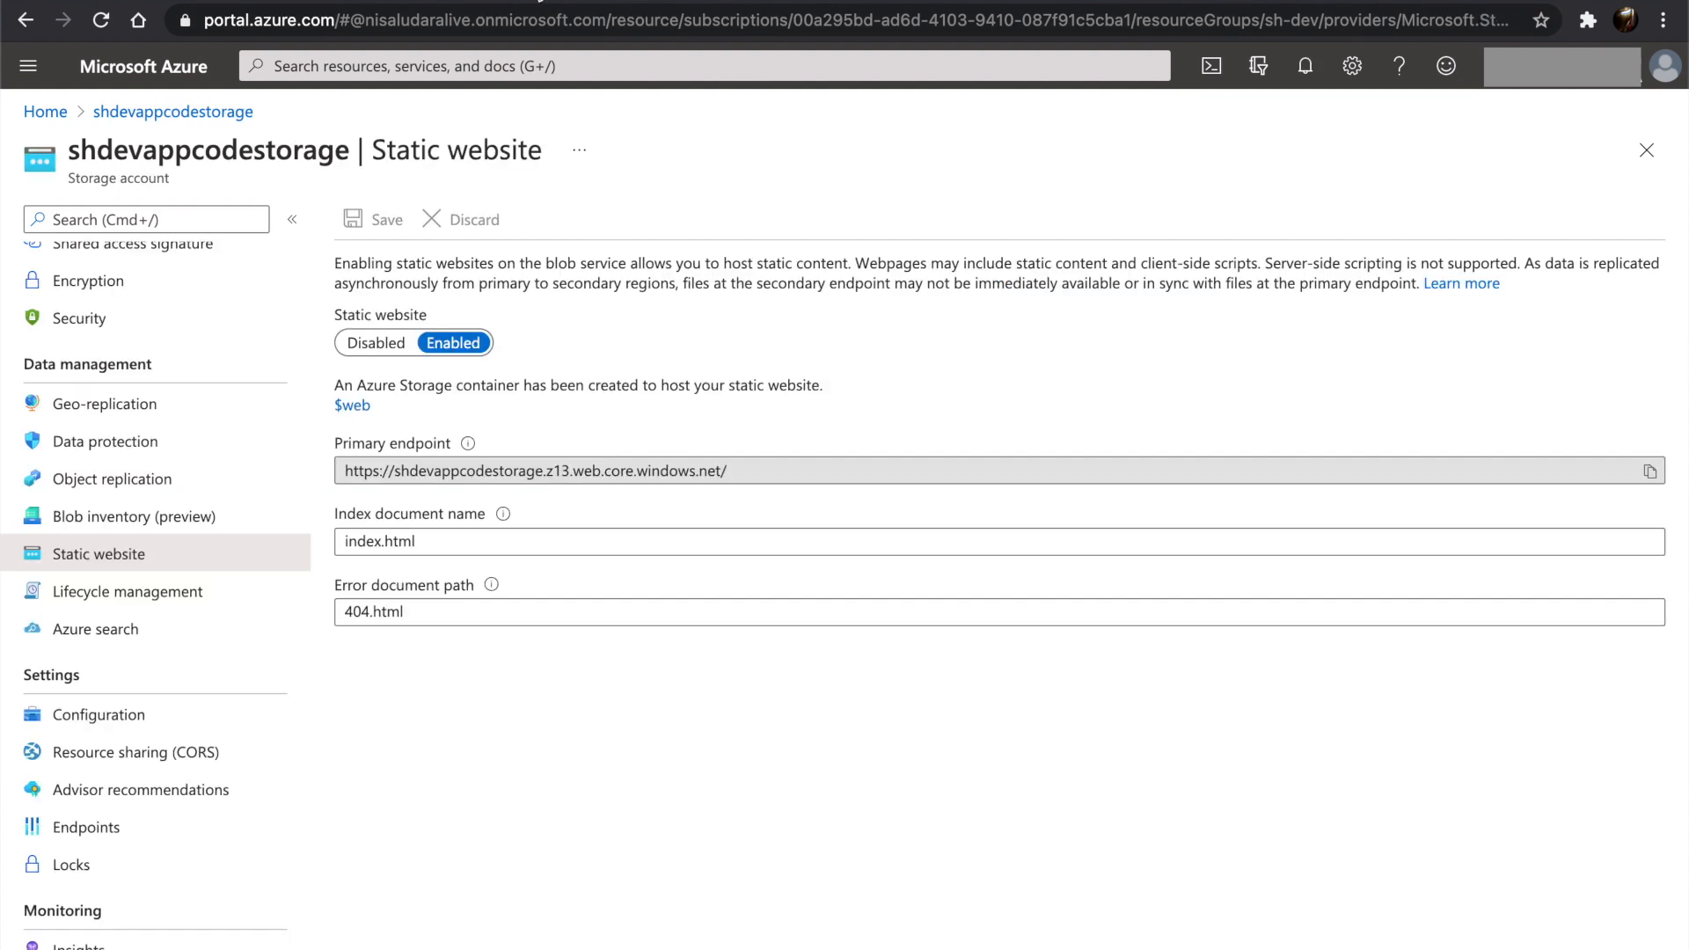
- Set the allowed origin to the static website's primary endpoint and save the CORS policy
{"action": "left_click", "coordinate": [1651, 472]}
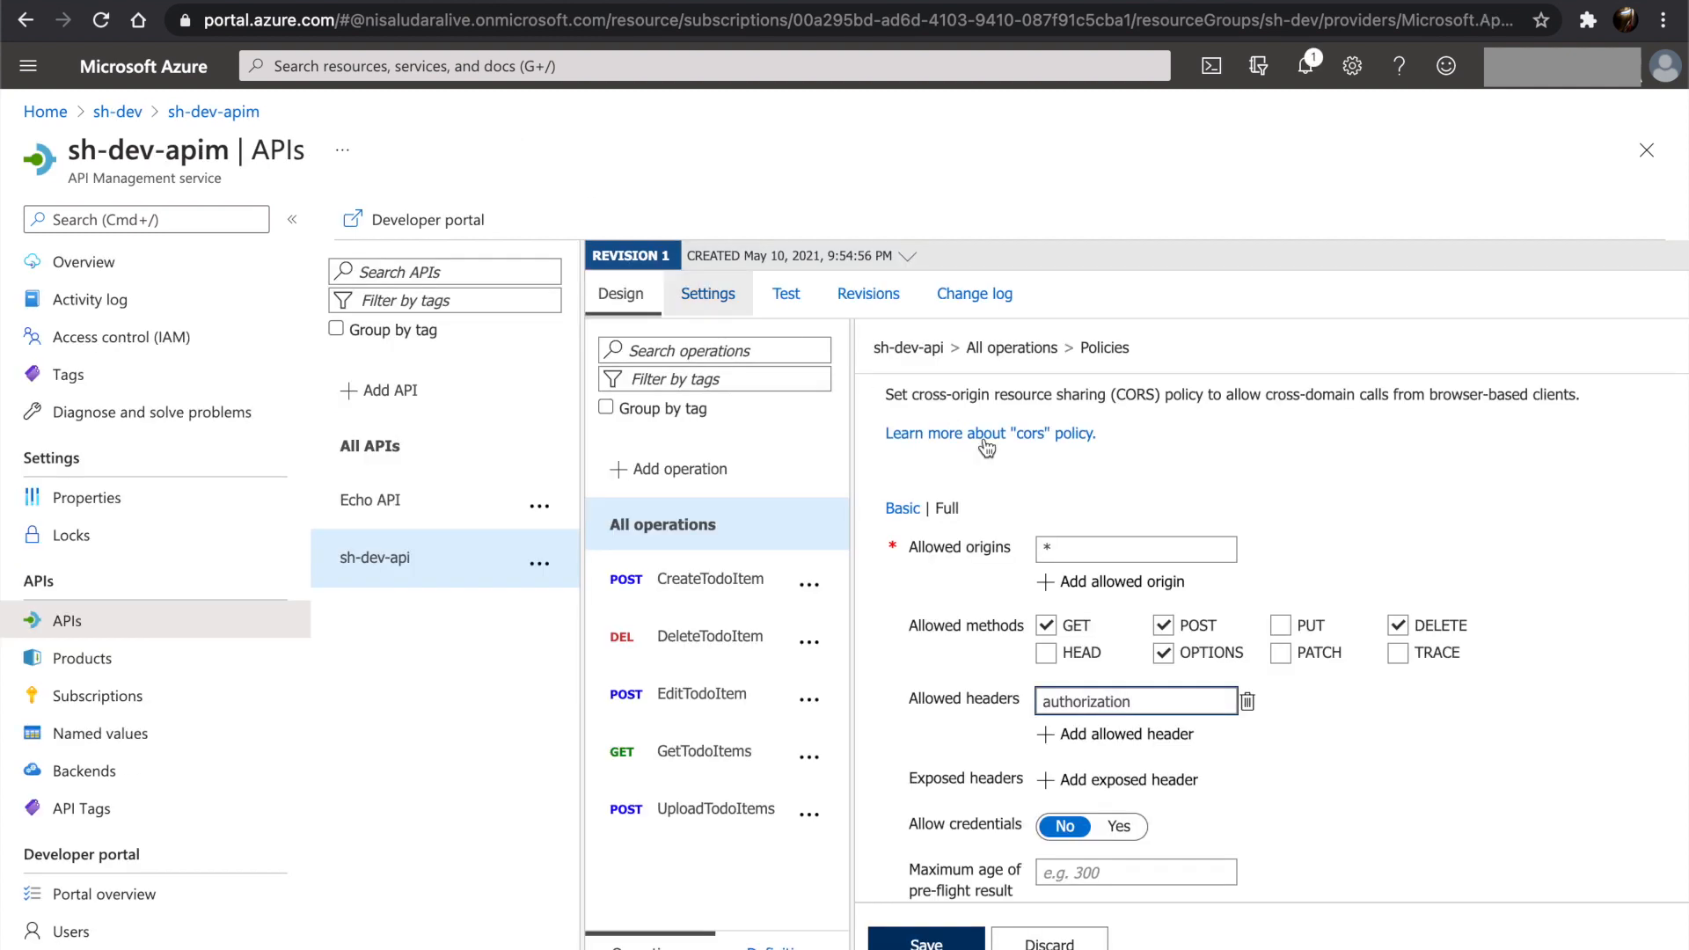
{"action": "left_click_drag", "start_coordinate": [1052, 548], "coordinate": [982, 547]}
{"action": "key", "text": "super+v"}
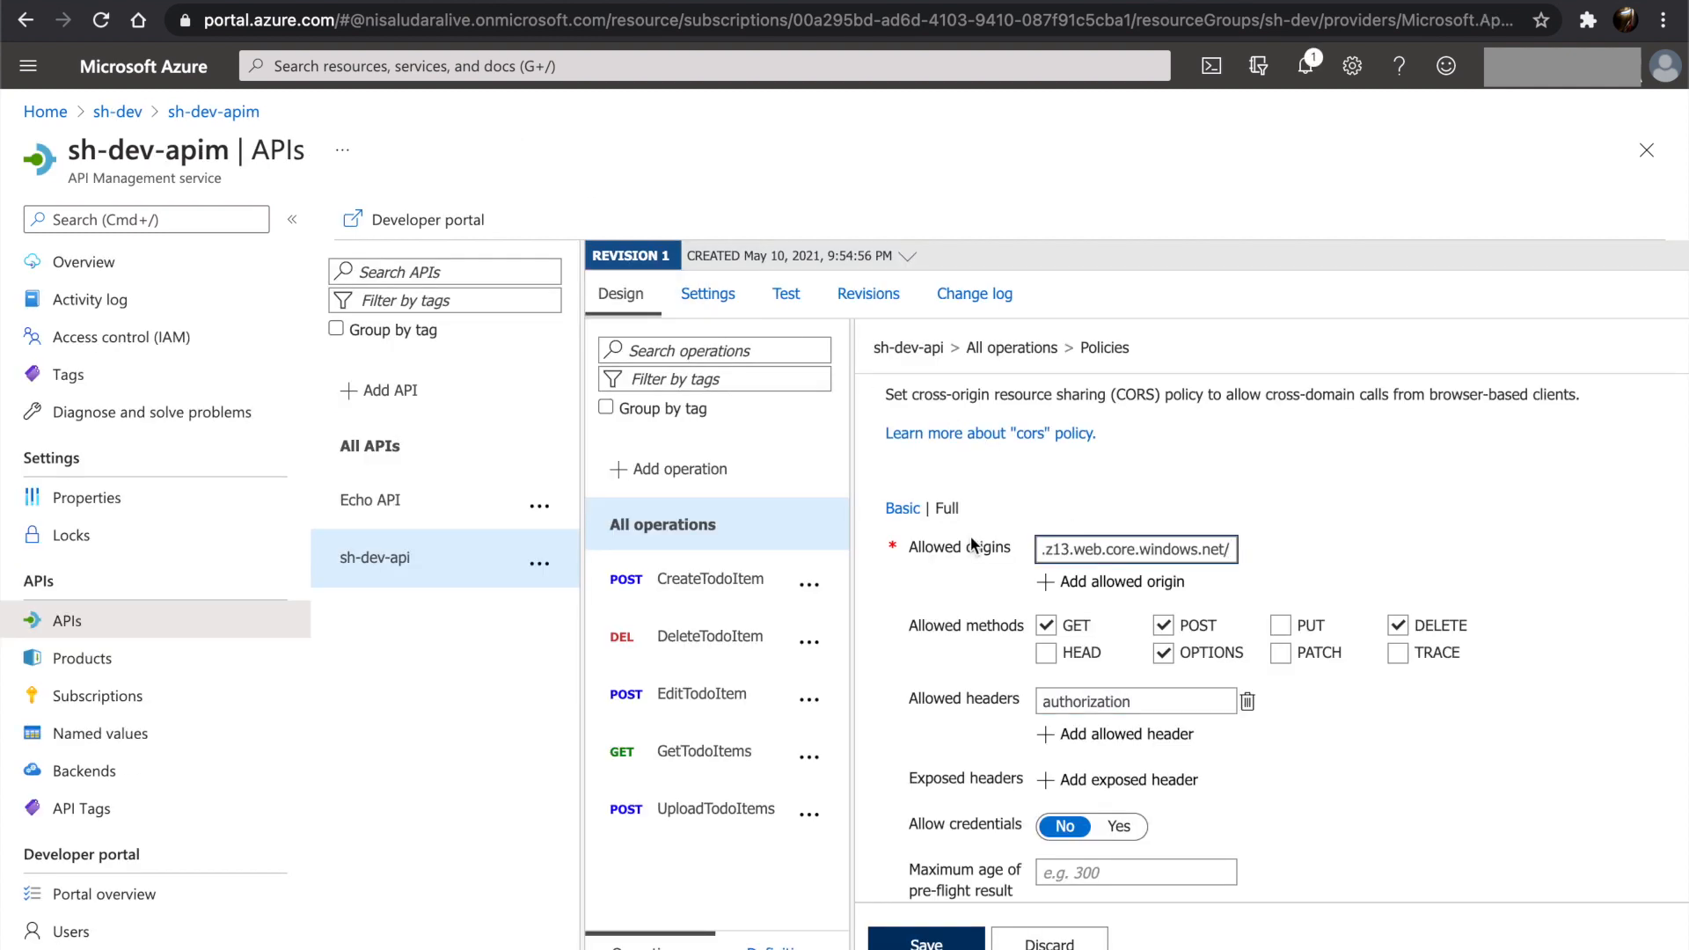
{"action": "left_click", "coordinate": [897, 943]}
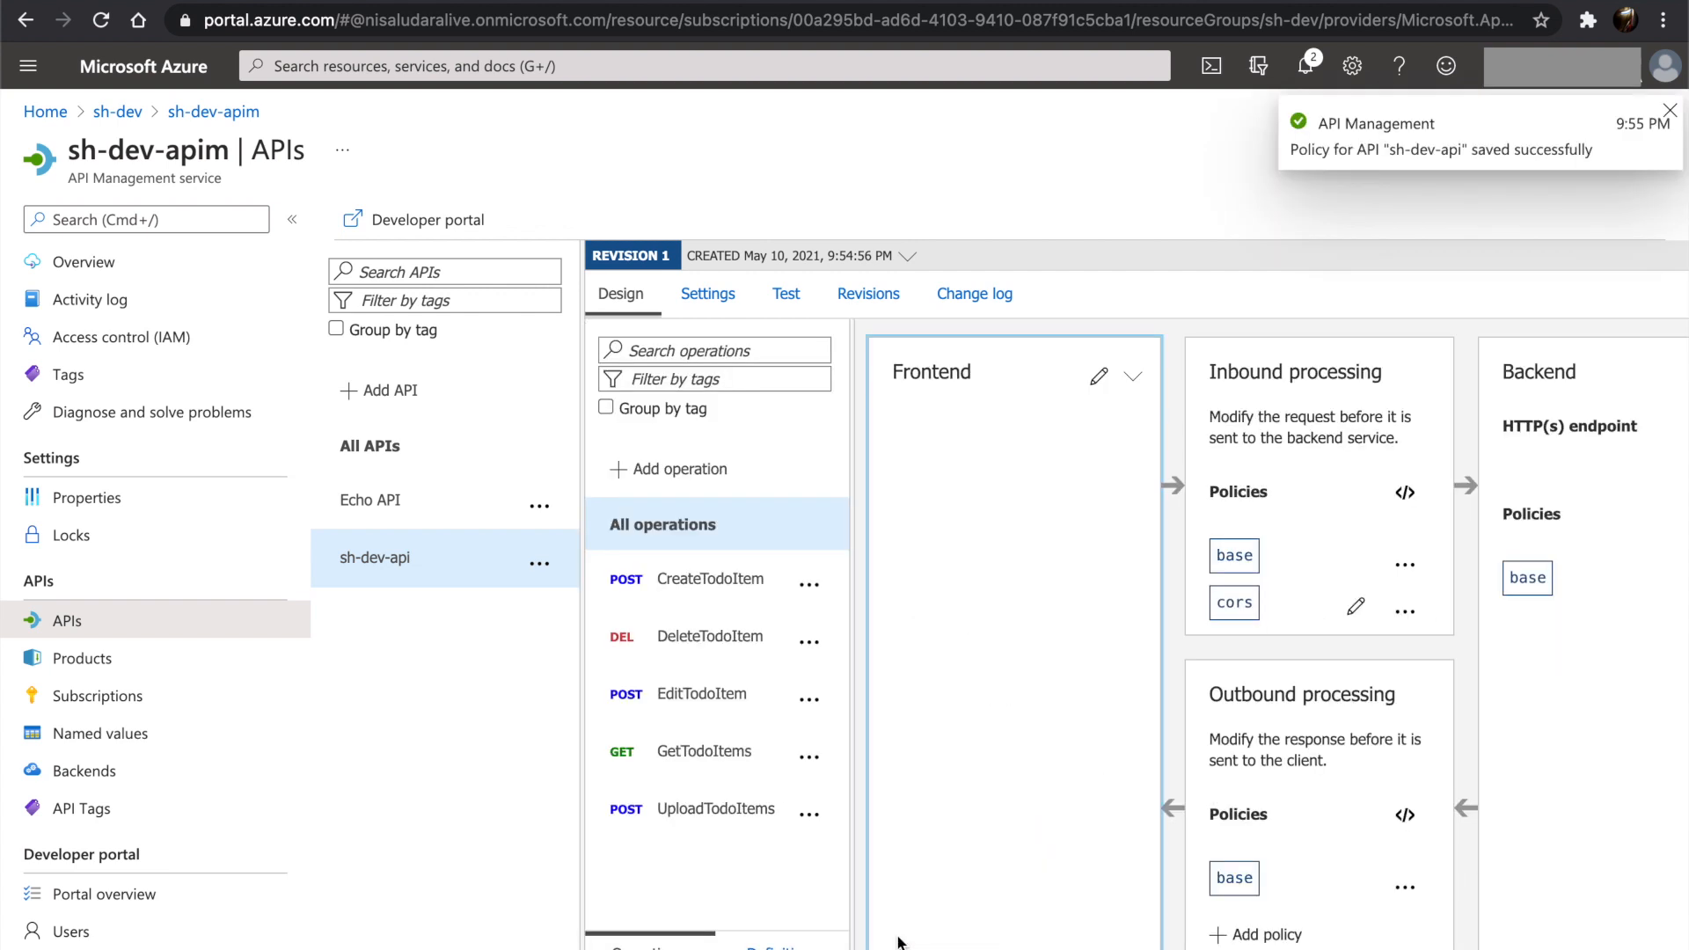
- Add a Validate JWT inbound policy and show its full settings
{"action": "scroll", "coordinate": [1326, 629], "scroll_direction": "down", "scroll_amount": 2}
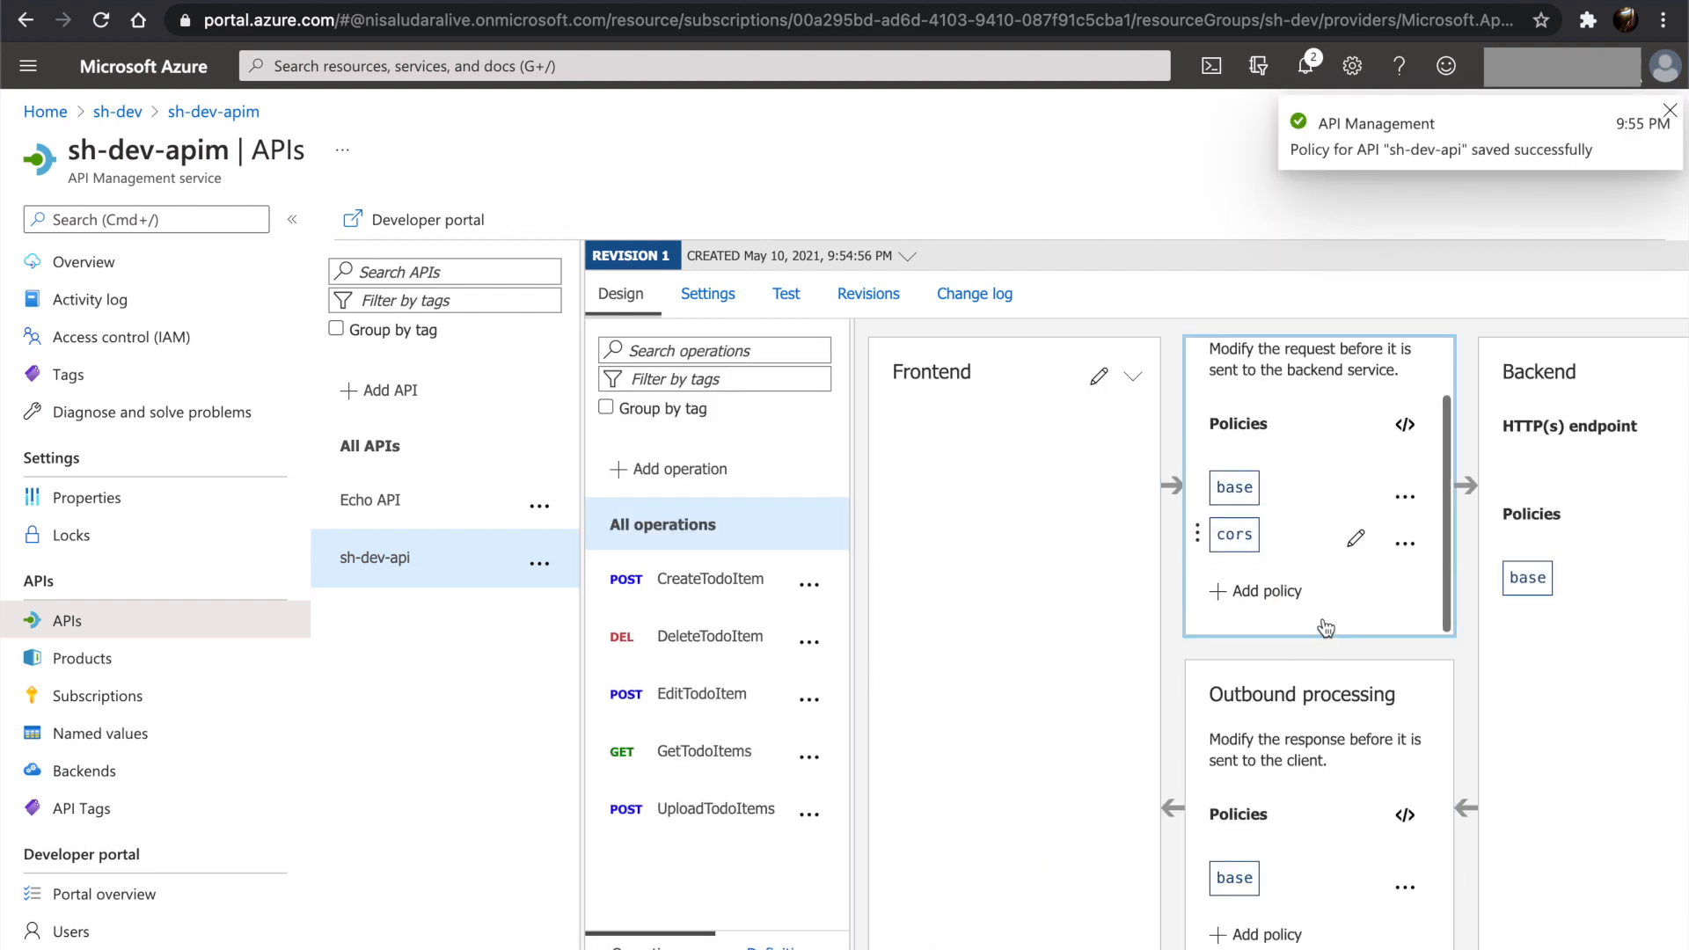
{"action": "left_click", "coordinate": [1246, 592]}
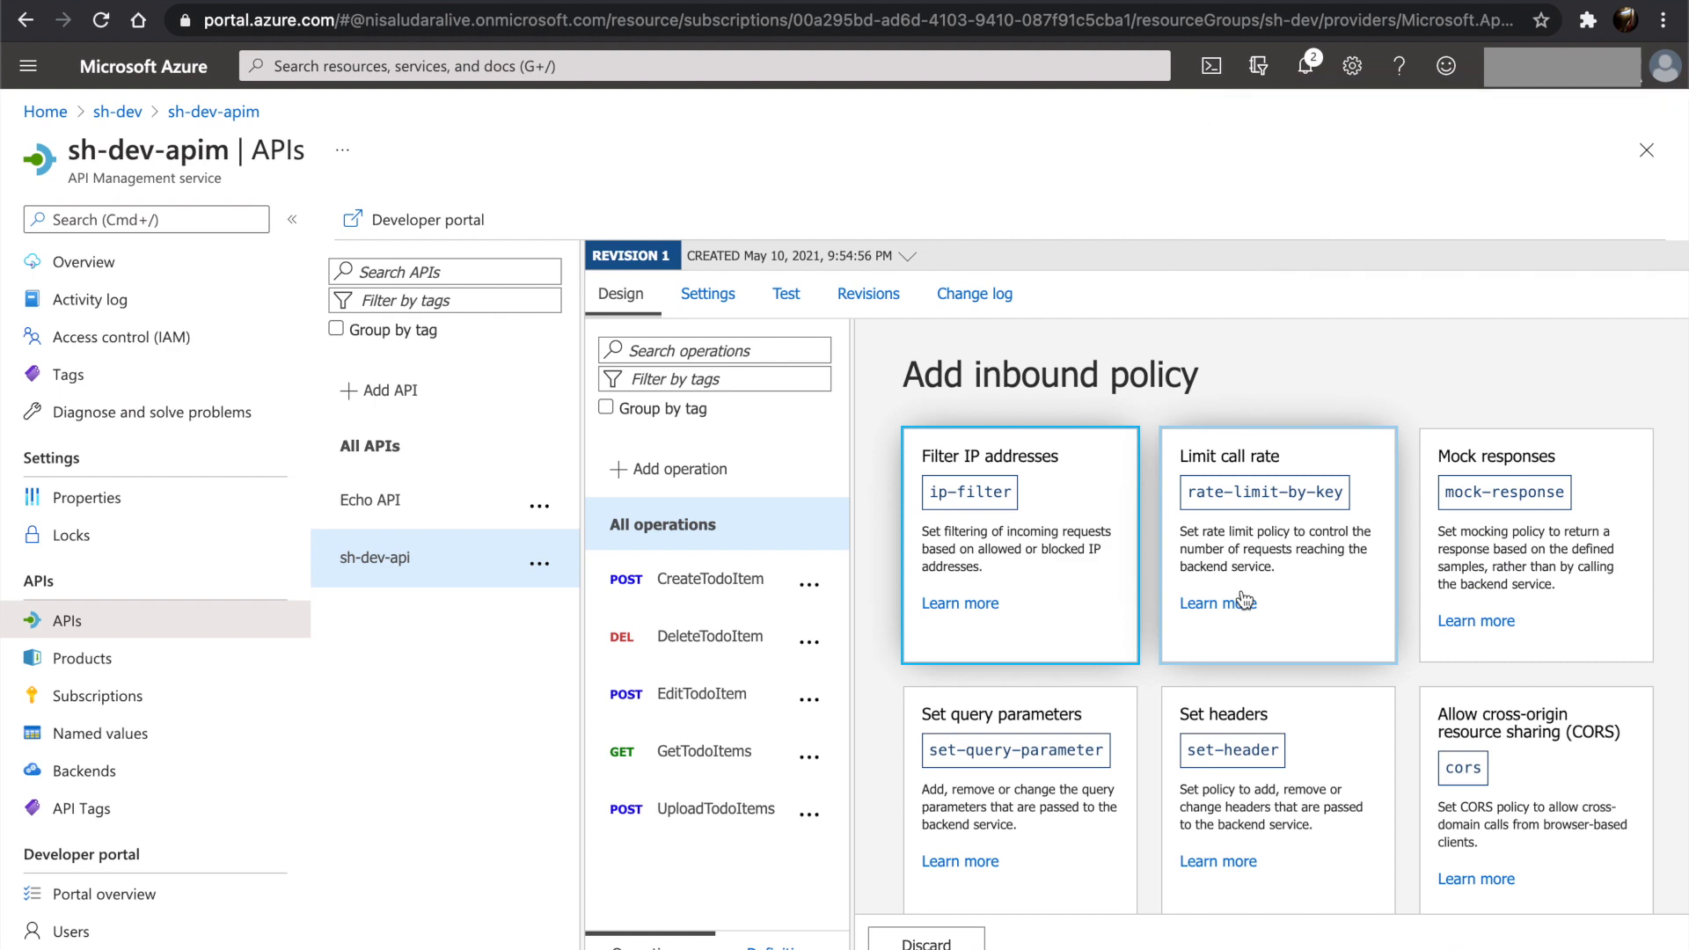
{"action": "scroll", "coordinate": [1244, 601], "scroll_direction": "down", "scroll_amount": 3}
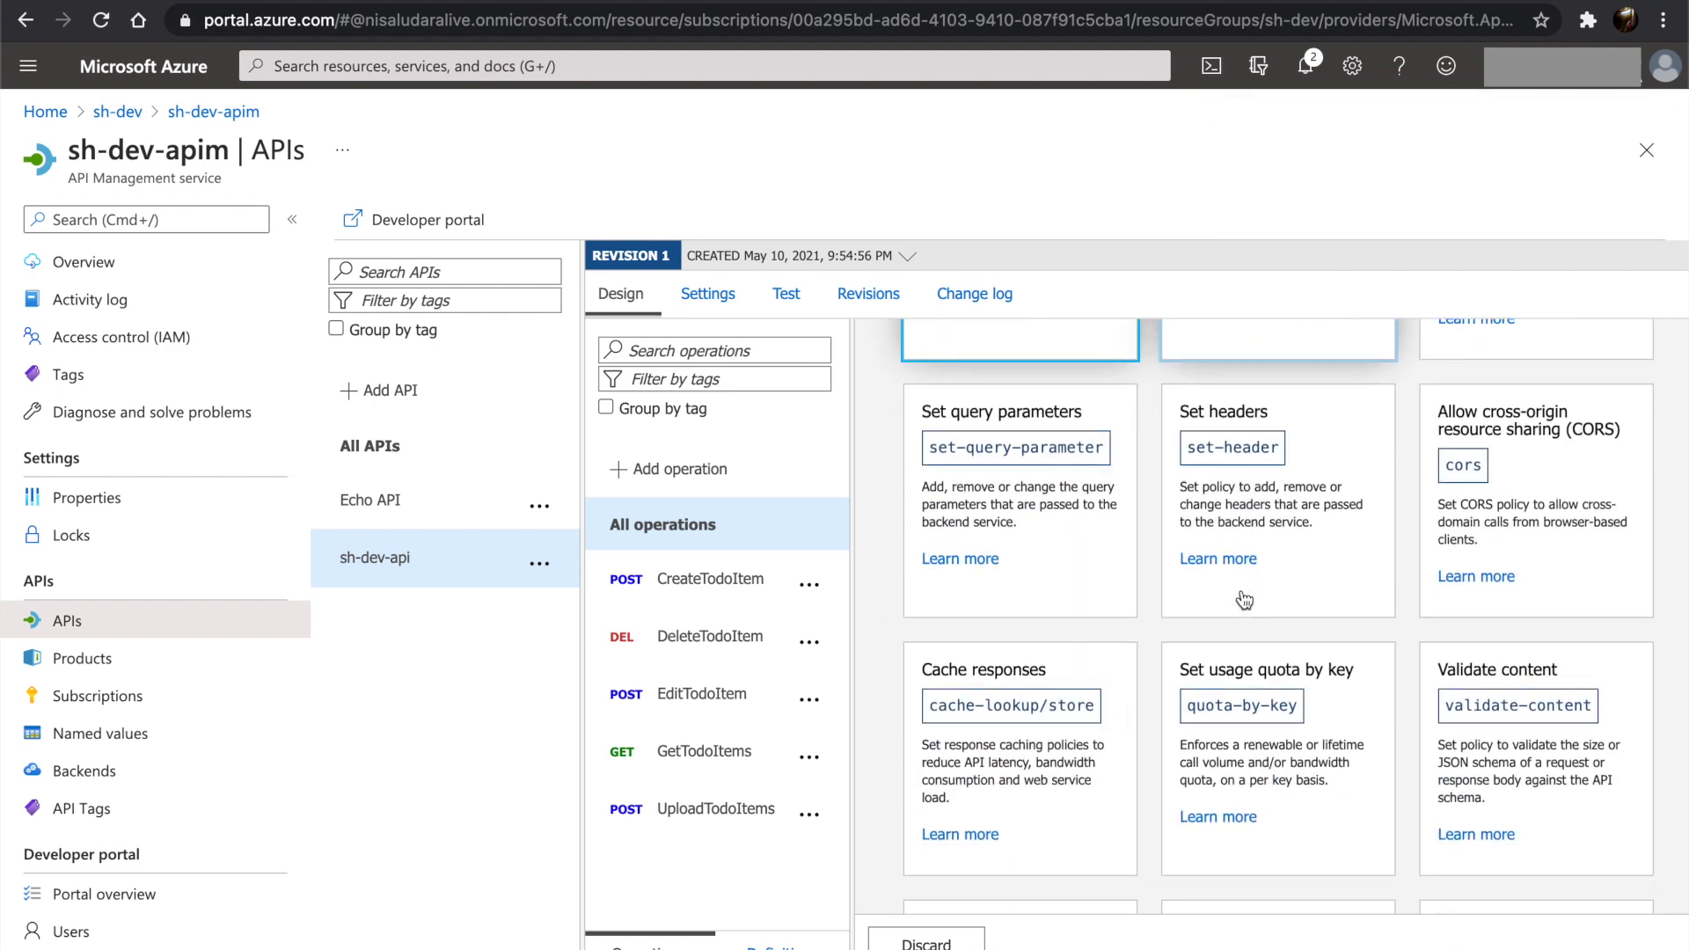
{"action": "scroll", "coordinate": [1244, 601], "scroll_direction": "down", "scroll_amount": 2}
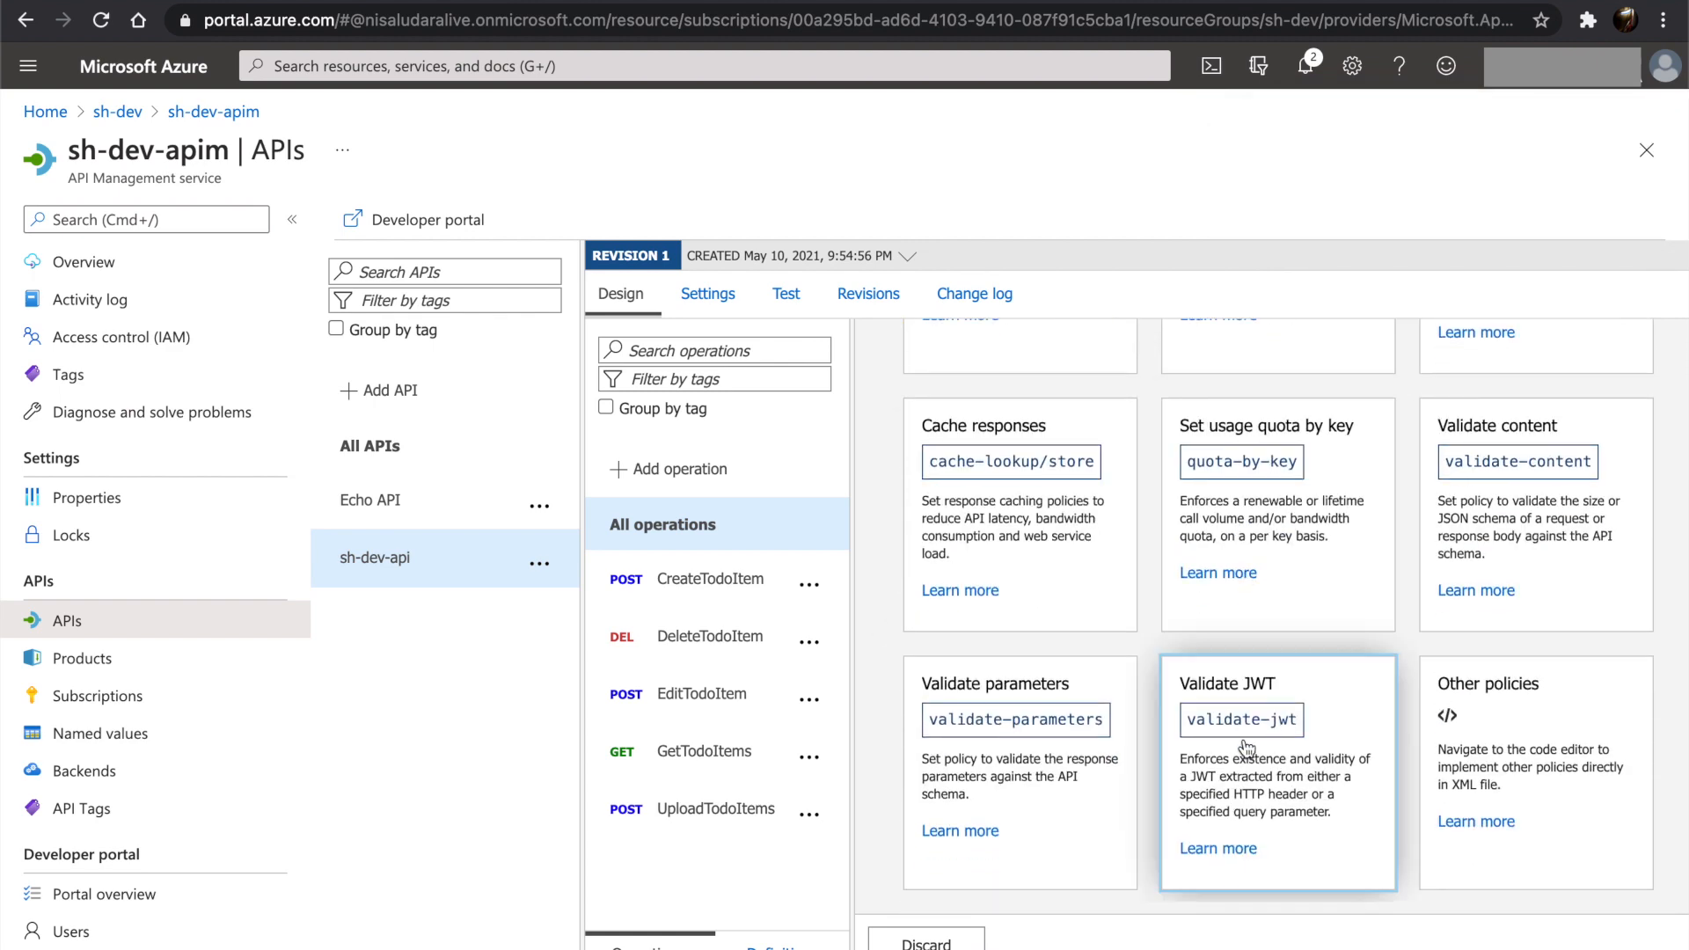
{"action": "left_click", "coordinate": [1244, 750]}
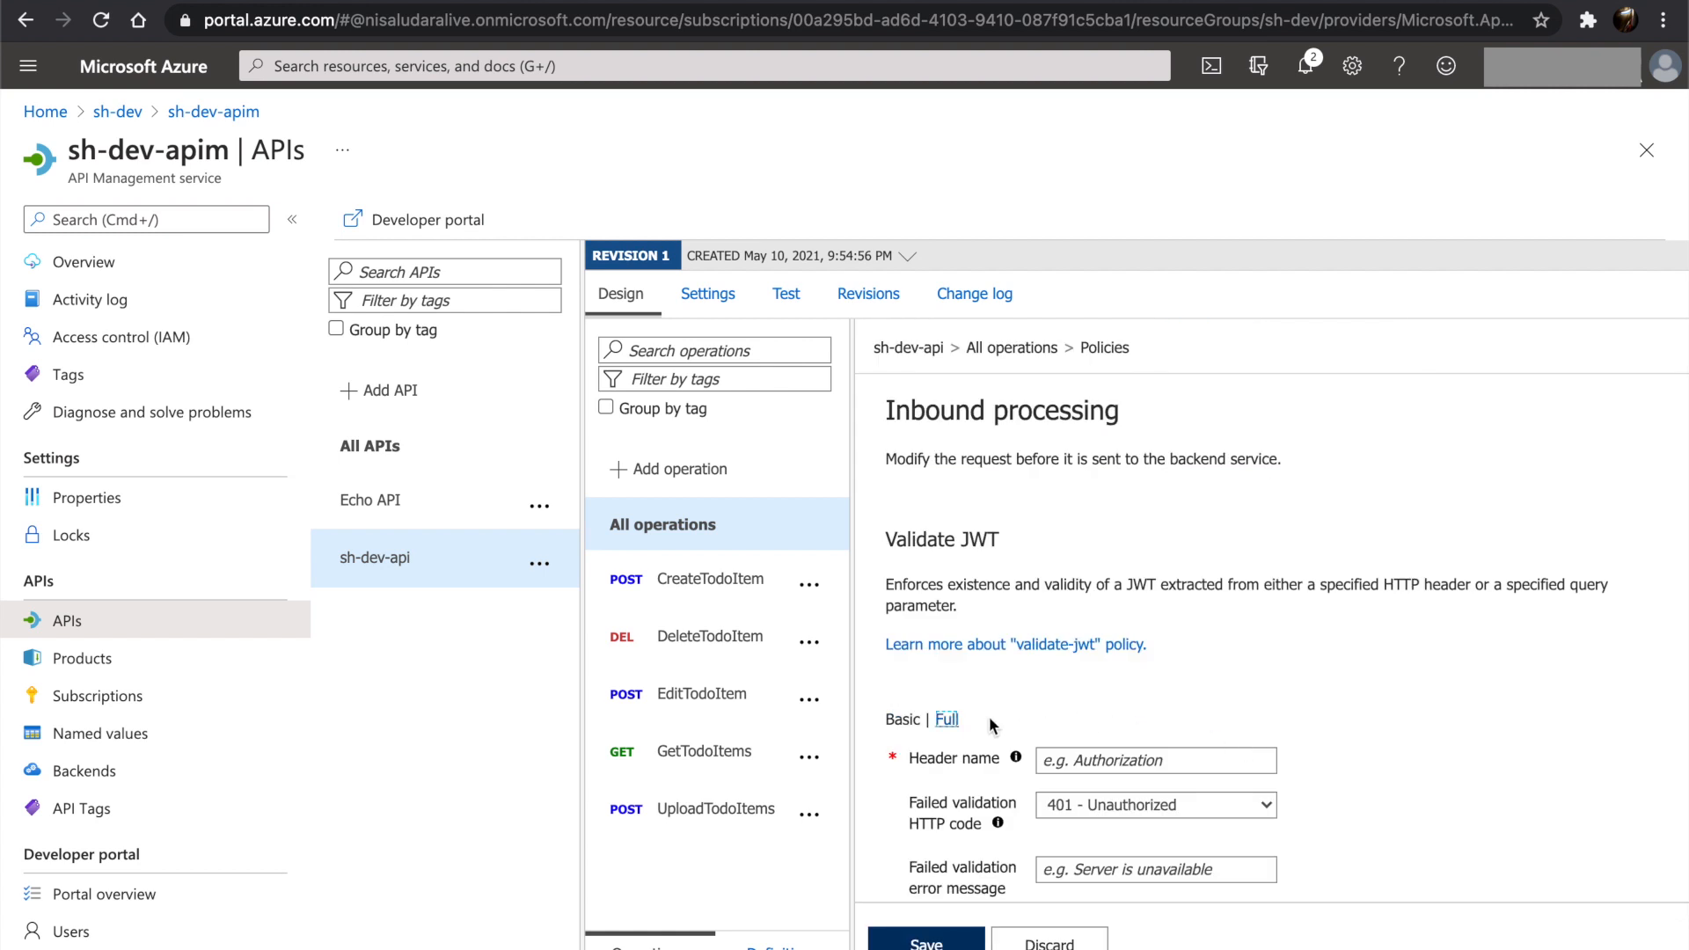
{"action": "left_click", "coordinate": [947, 721]}
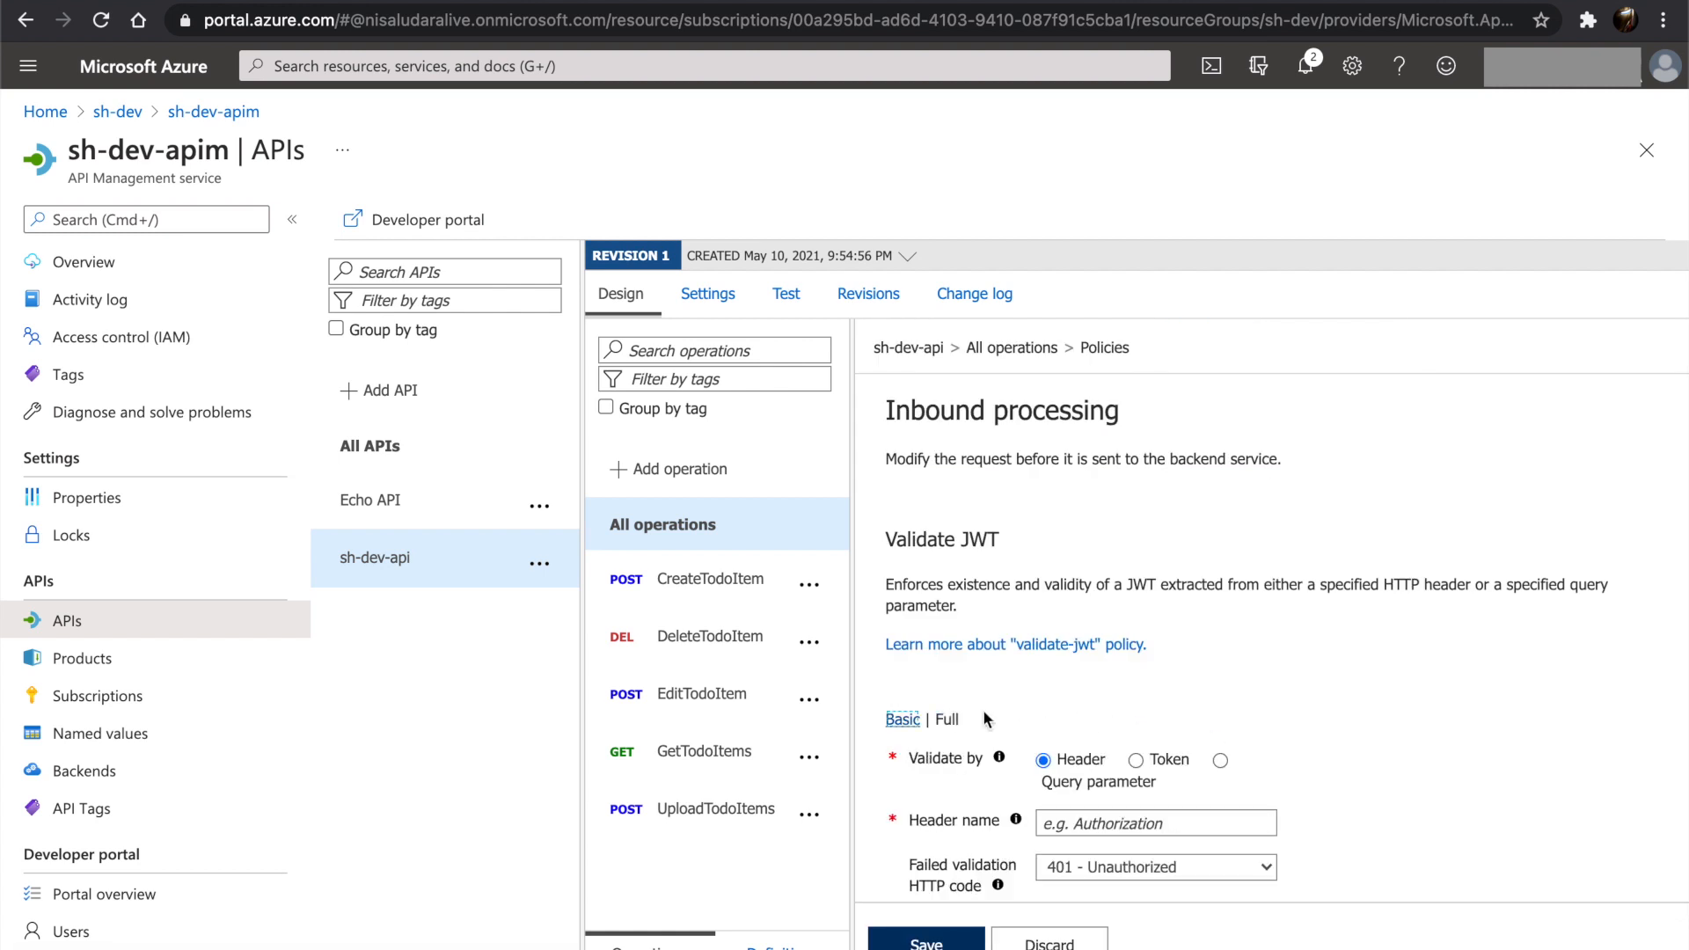
- Set the JWT header name to 'authorization' and add an audience entry
{"action": "scroll", "coordinate": [1015, 700], "scroll_direction": "down", "scroll_amount": 3}
{"action": "left_click", "coordinate": [1067, 603]}
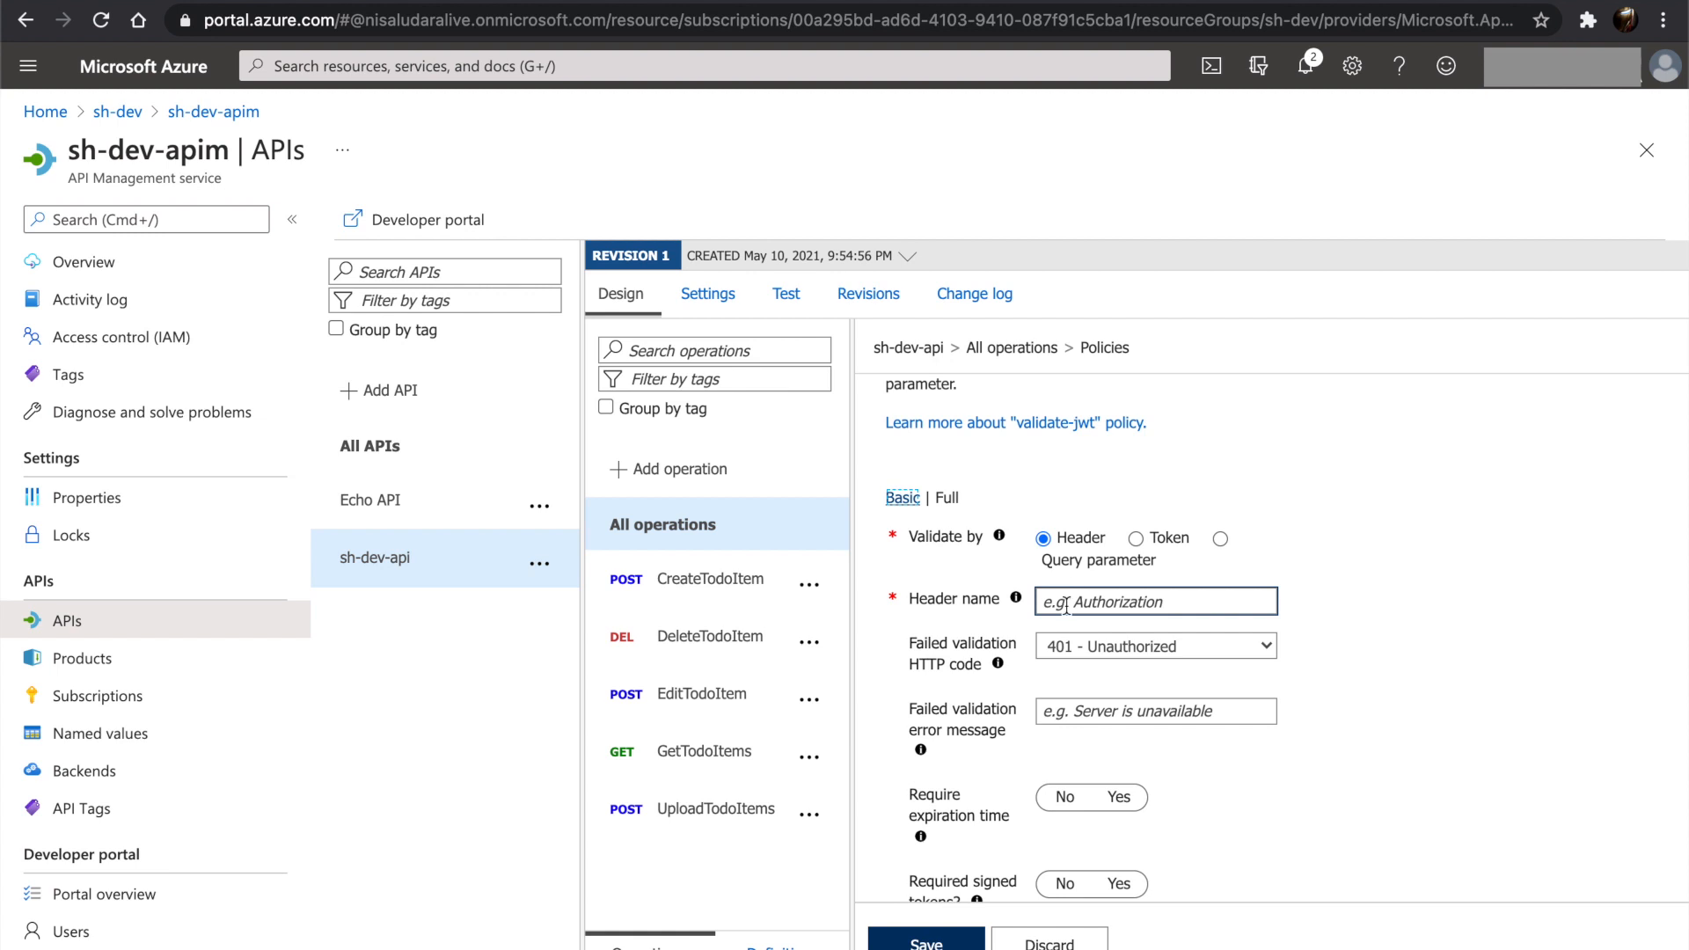
{"action": "type", "text": "autho"}
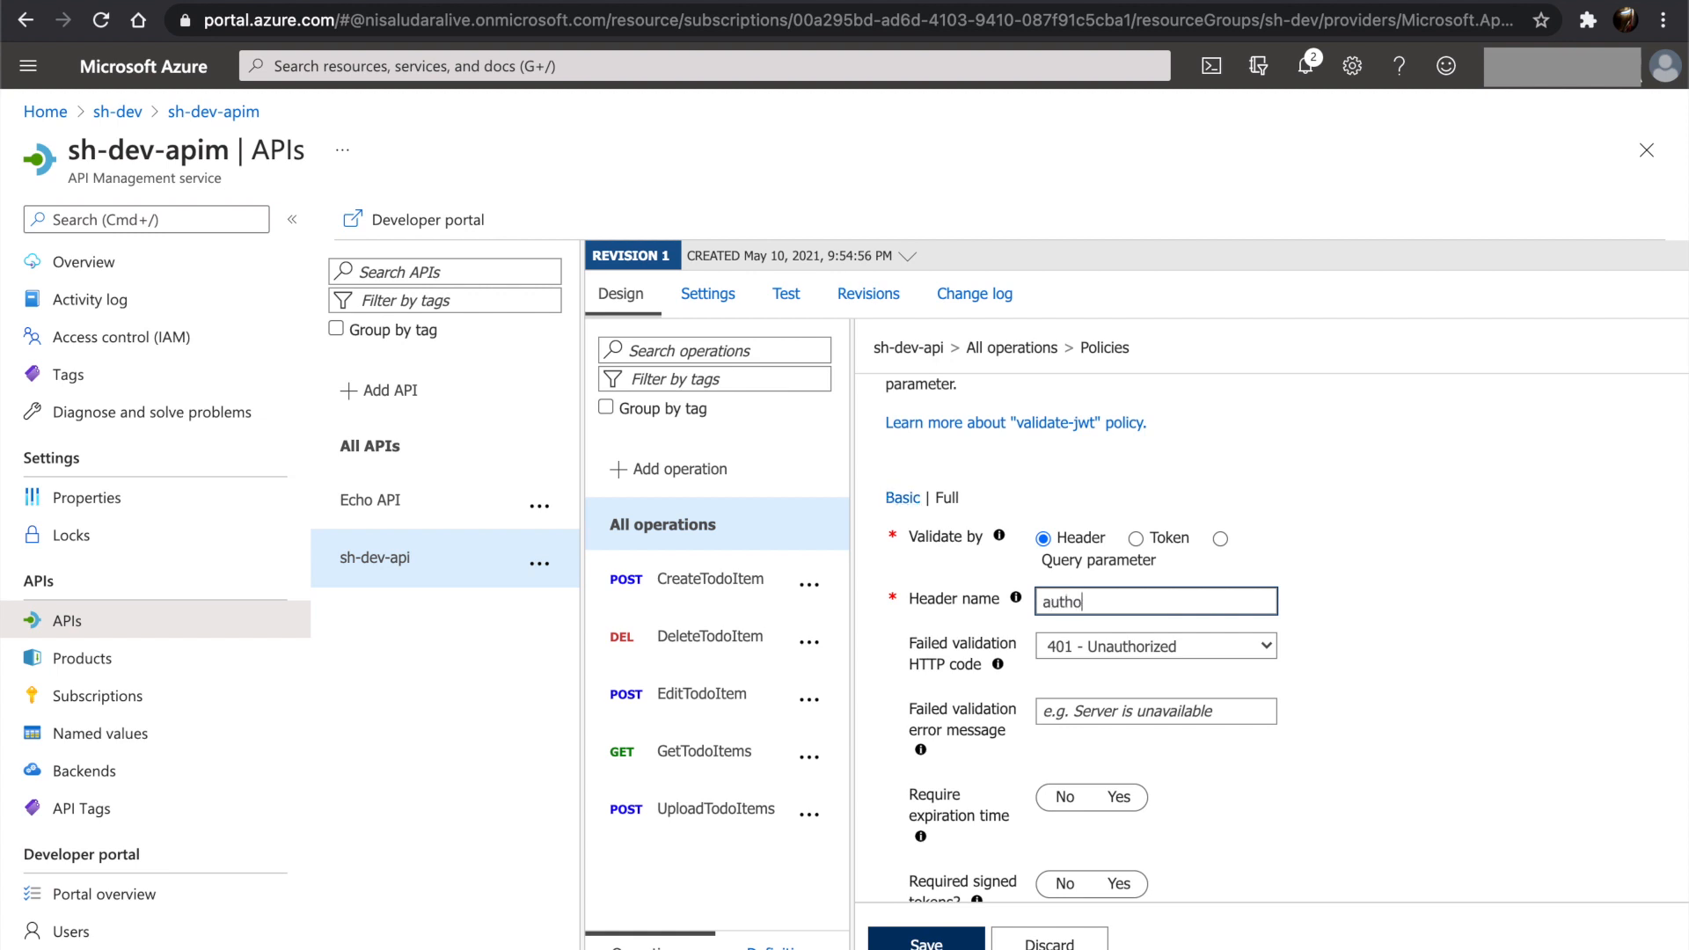
{"action": "type", "text": "rization"}
{"action": "left_click", "coordinate": [1042, 713]}
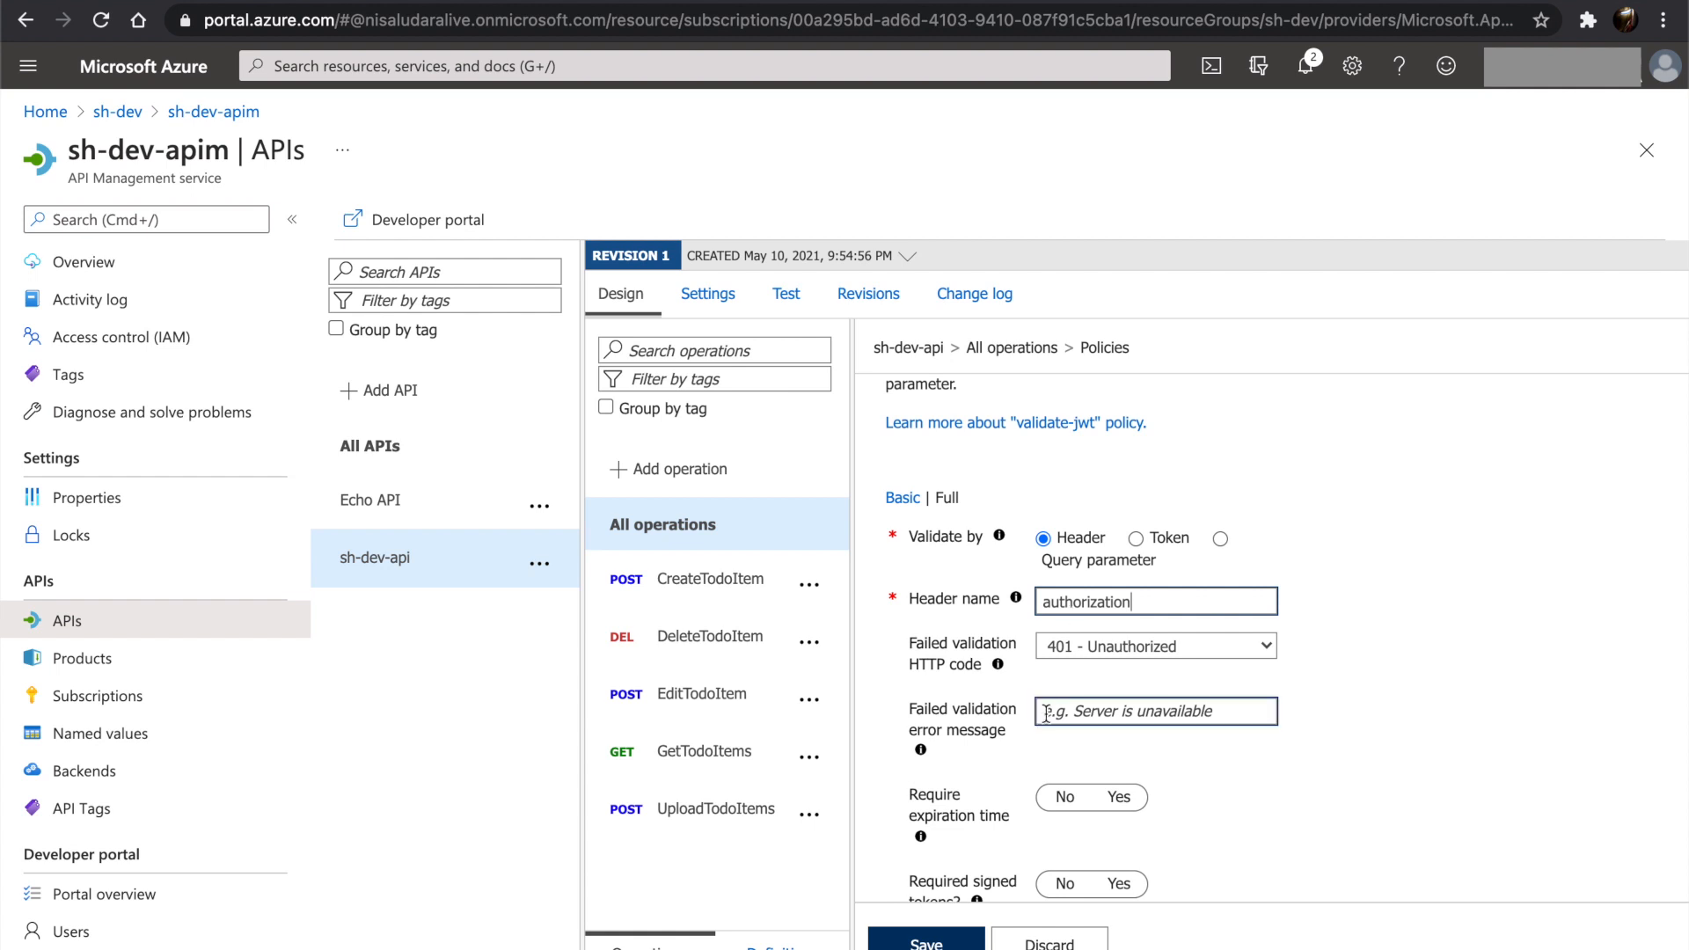
{"action": "scroll", "coordinate": [1041, 722], "scroll_direction": "down", "scroll_amount": 3}
{"action": "scroll", "coordinate": [1041, 723], "scroll_direction": "down", "scroll_amount": 3}
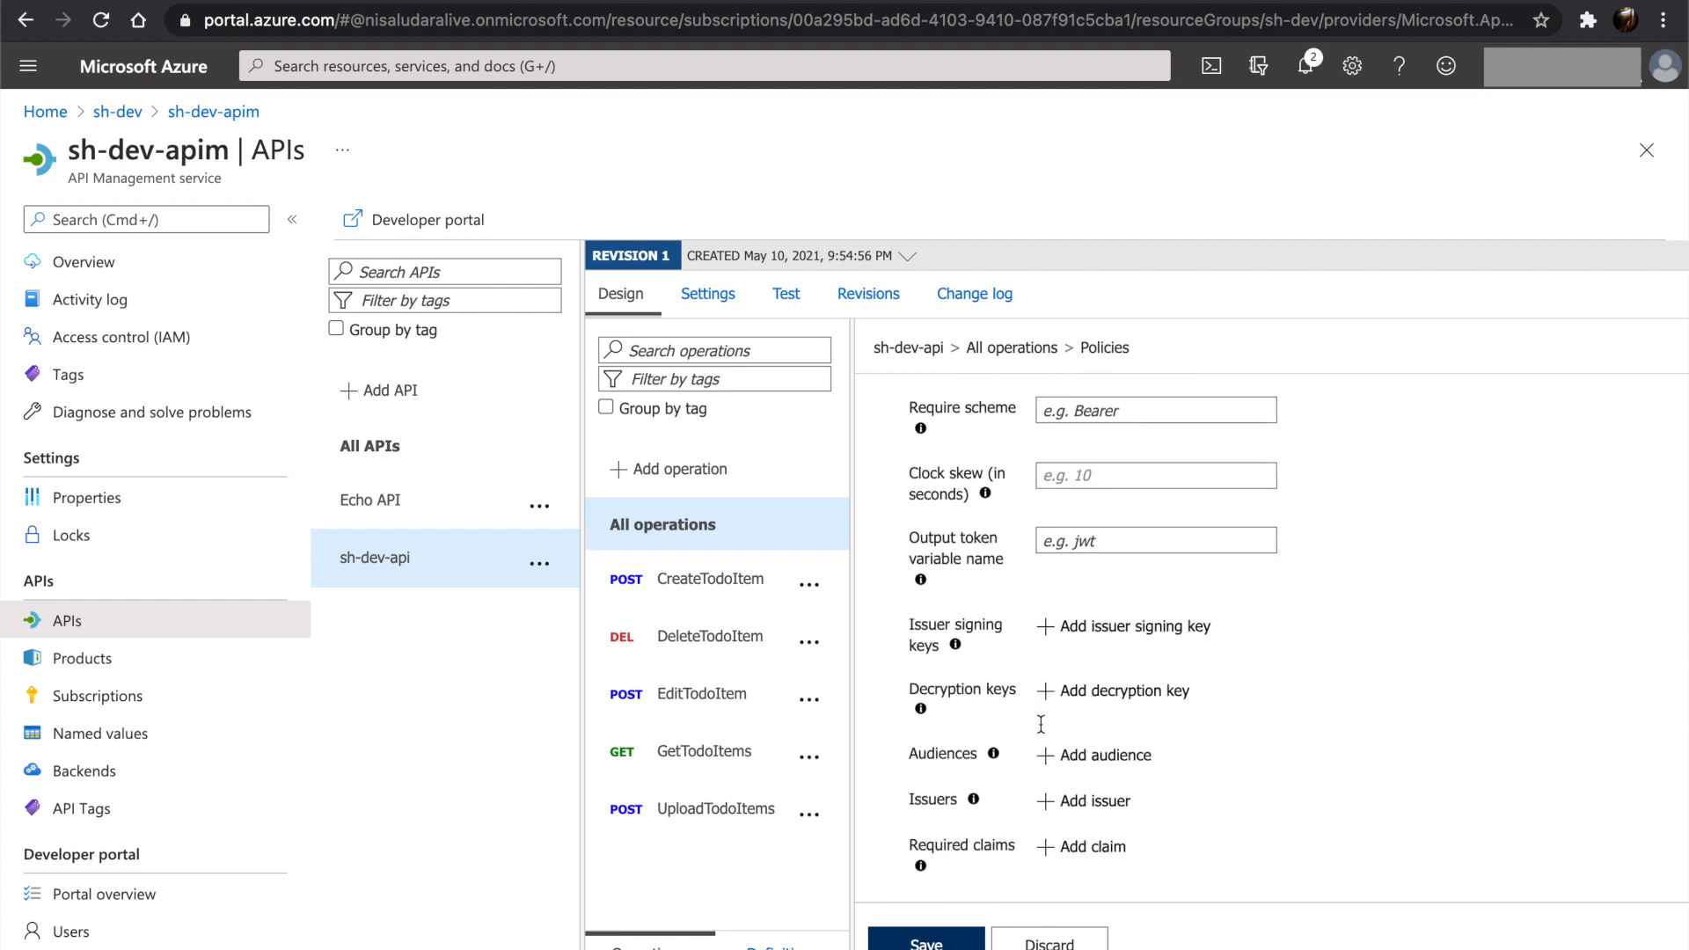
{"action": "left_click", "coordinate": [1049, 758]}
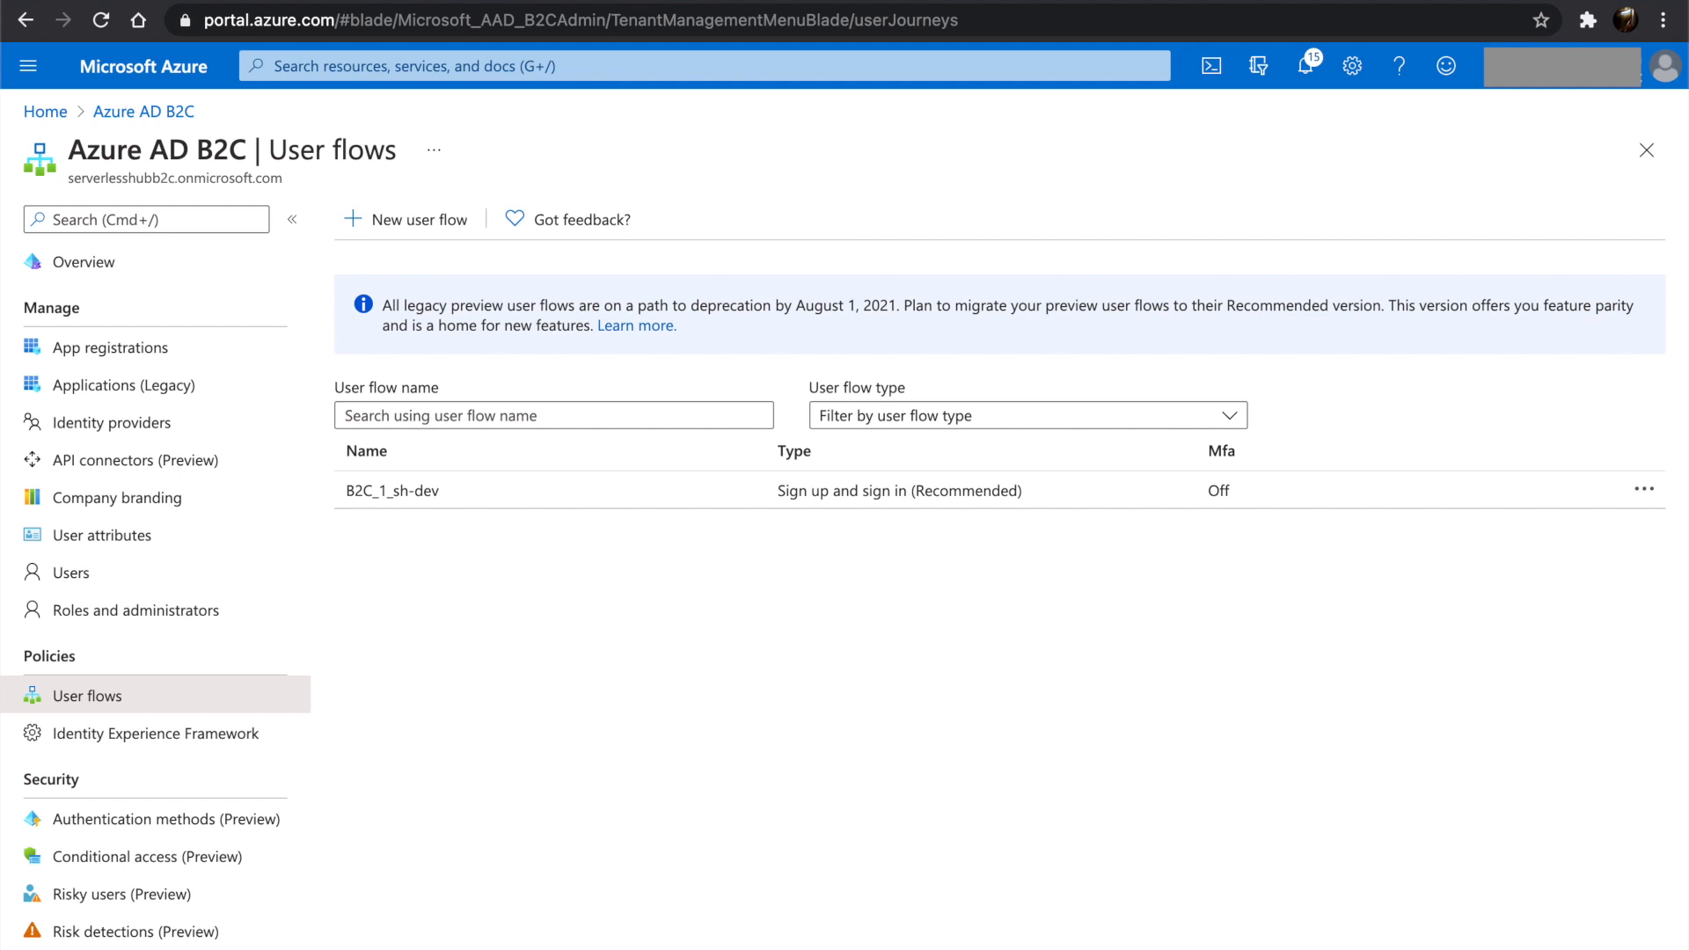
- Copy the client ID of the sh-dev-api-app B2C app registration
{"action": "left_click", "coordinate": [181, 348]}
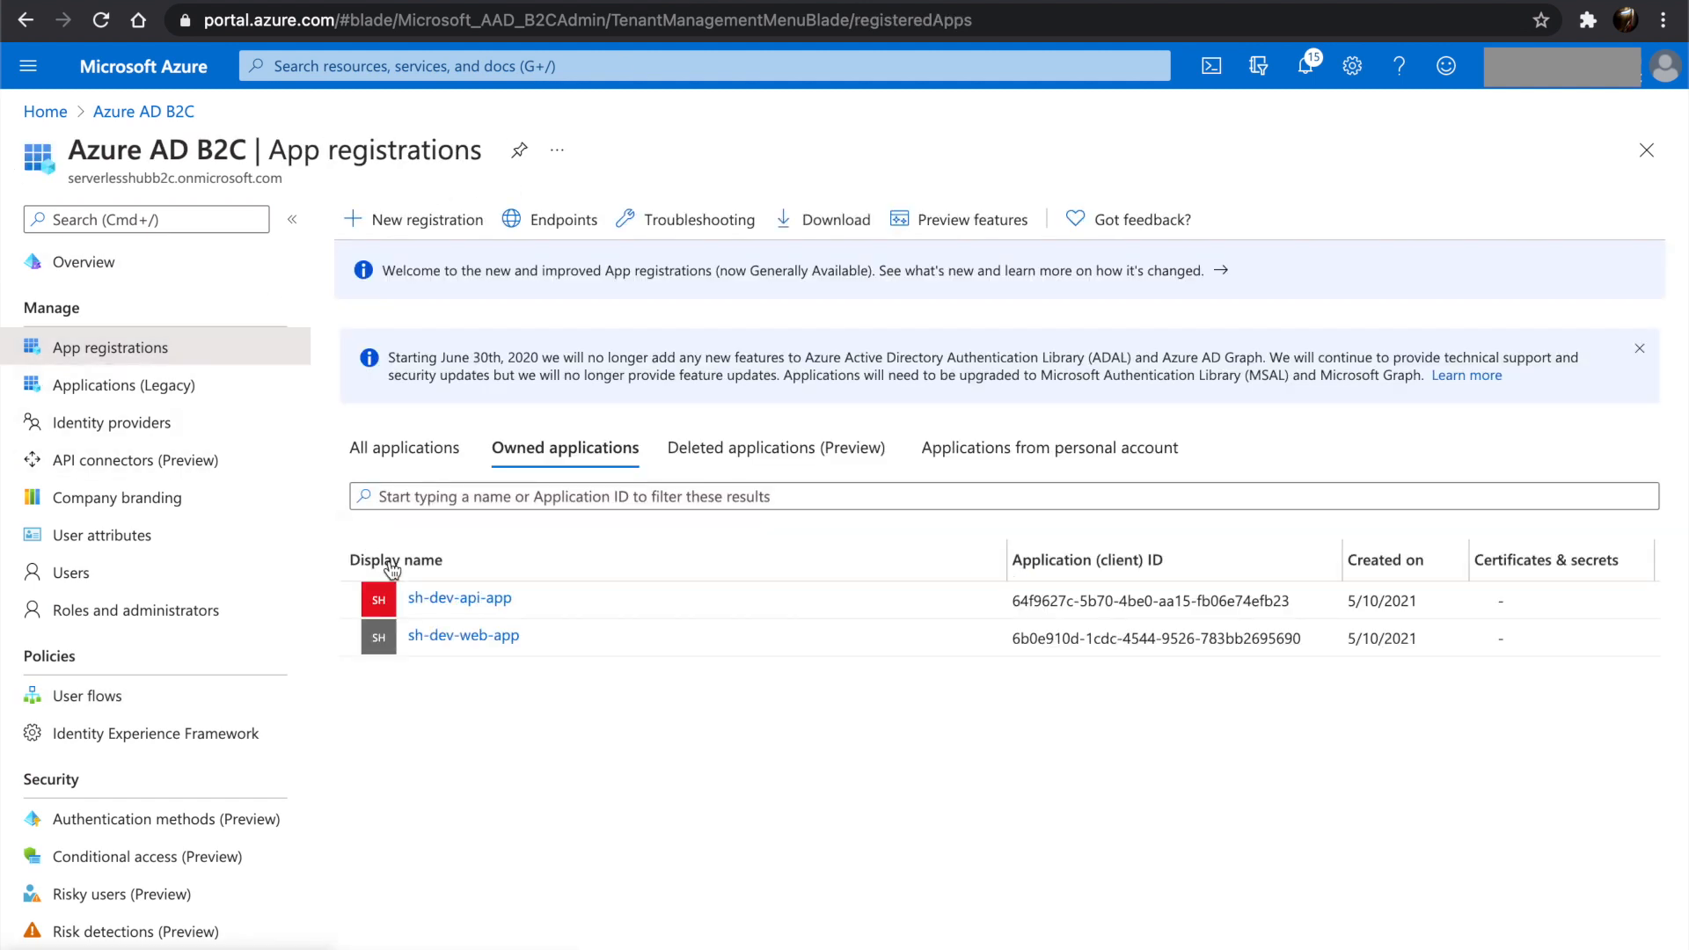
{"action": "left_click", "coordinate": [433, 600]}
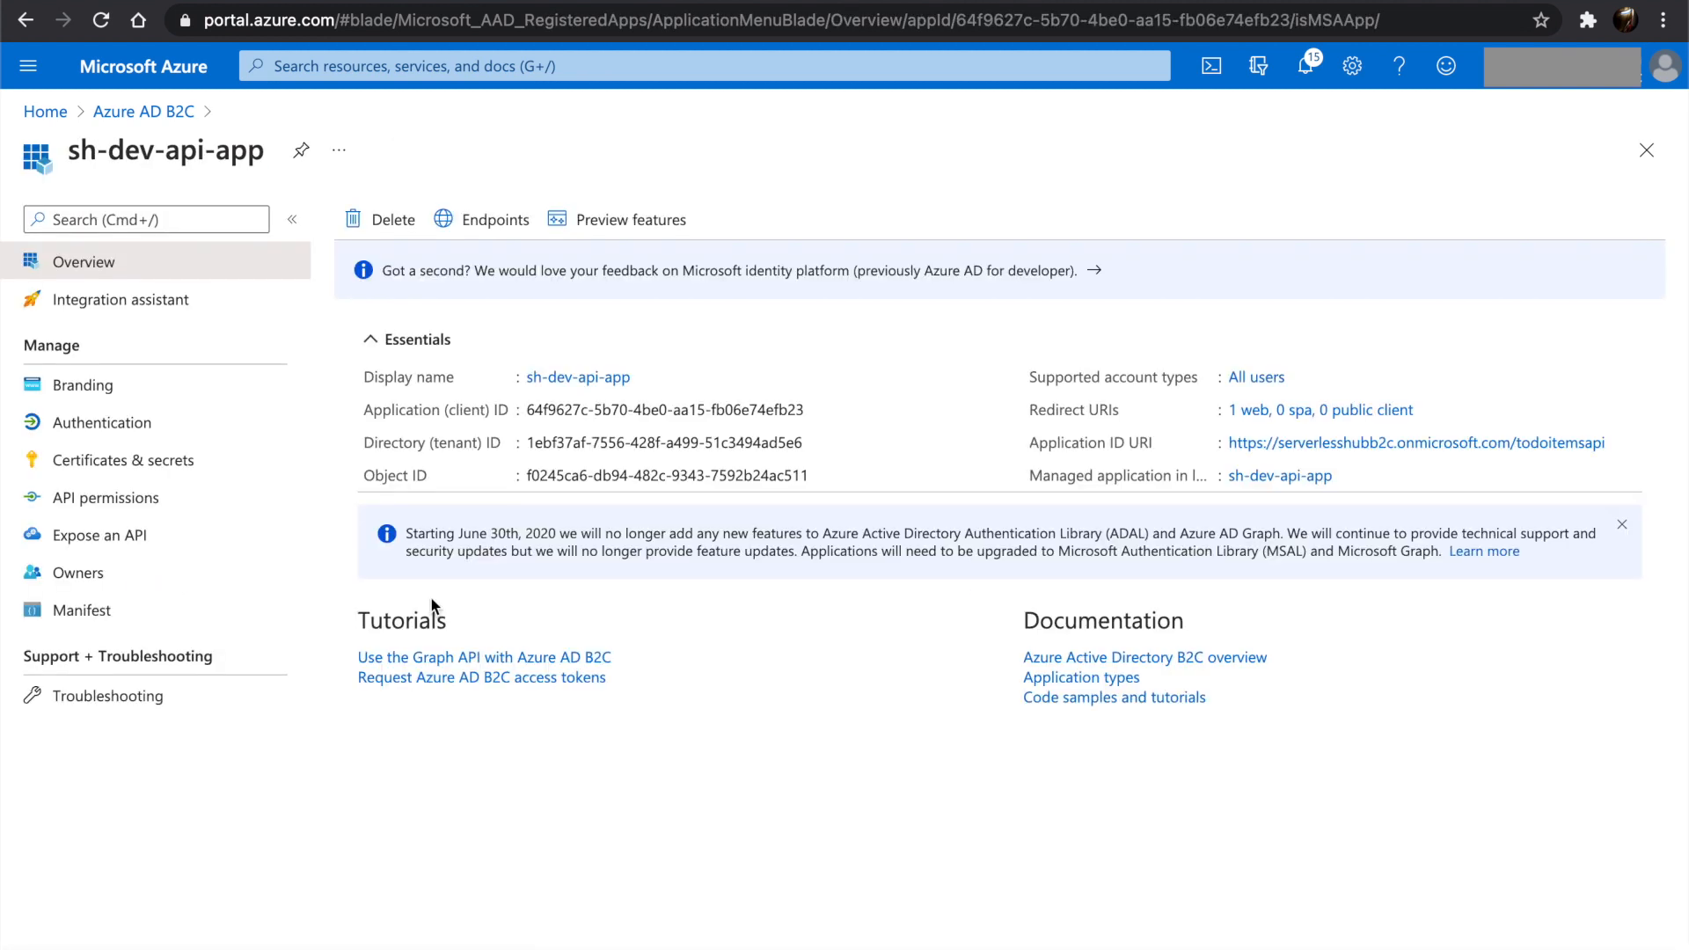
{"action": "left_click", "coordinate": [815, 412]}
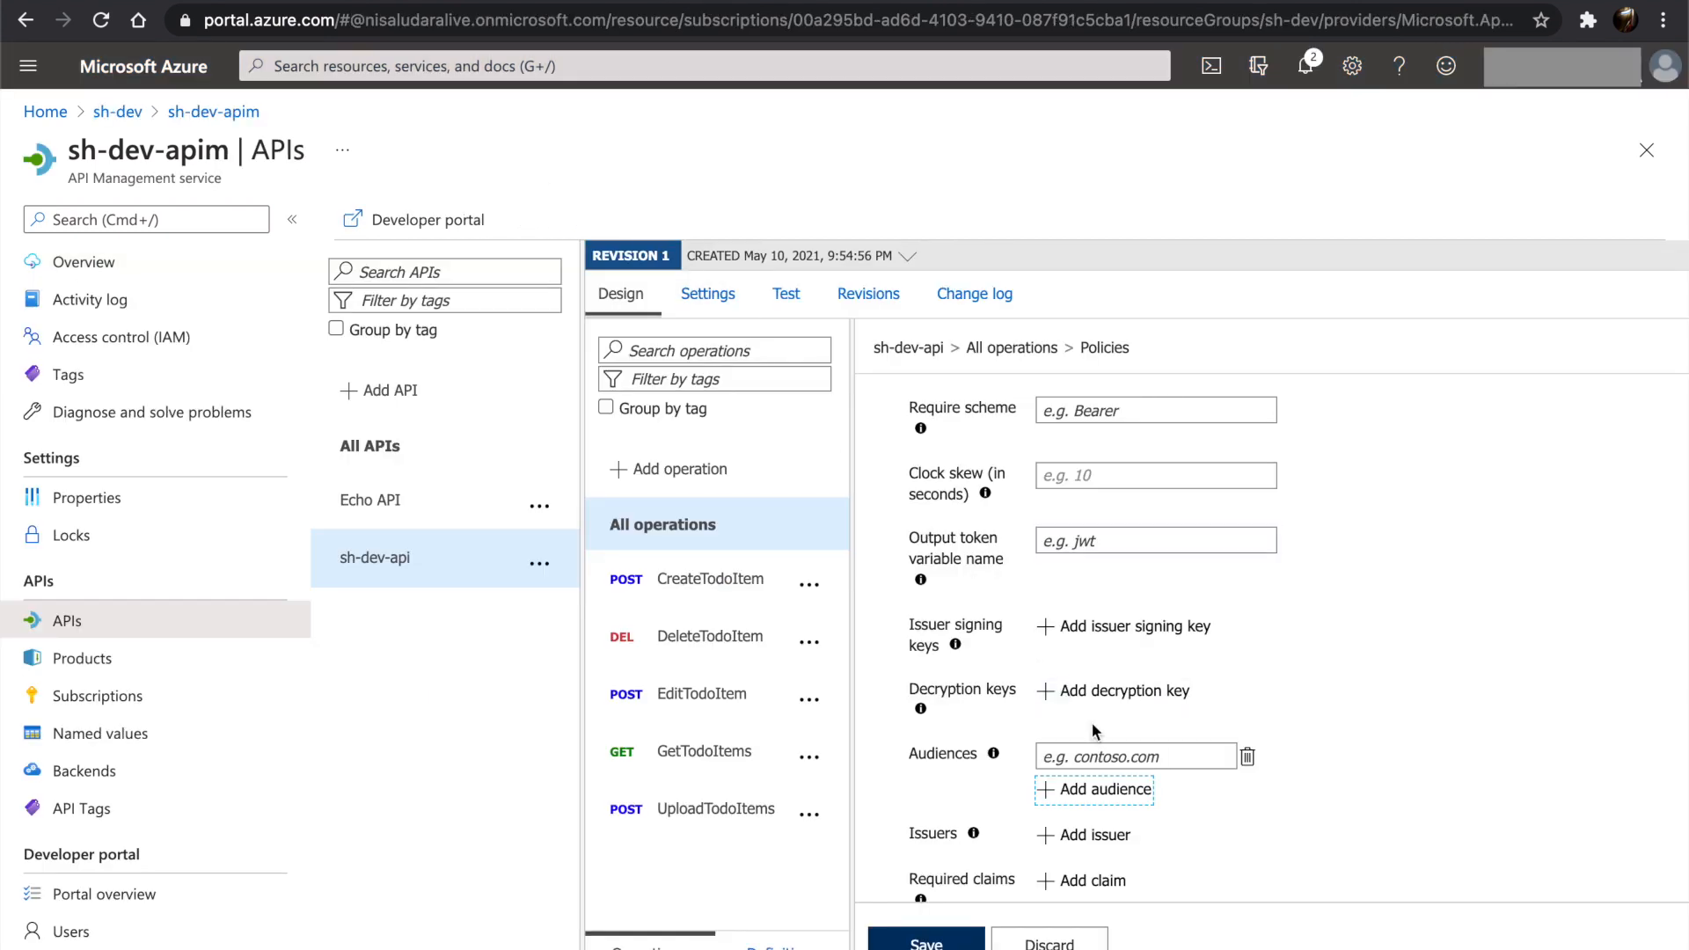
- Paste the API app's client ID as the JWT audience and add an issuer entry
{"action": "left_click", "coordinate": [1117, 756]}
{"action": "key", "text": "ctrl+v"}
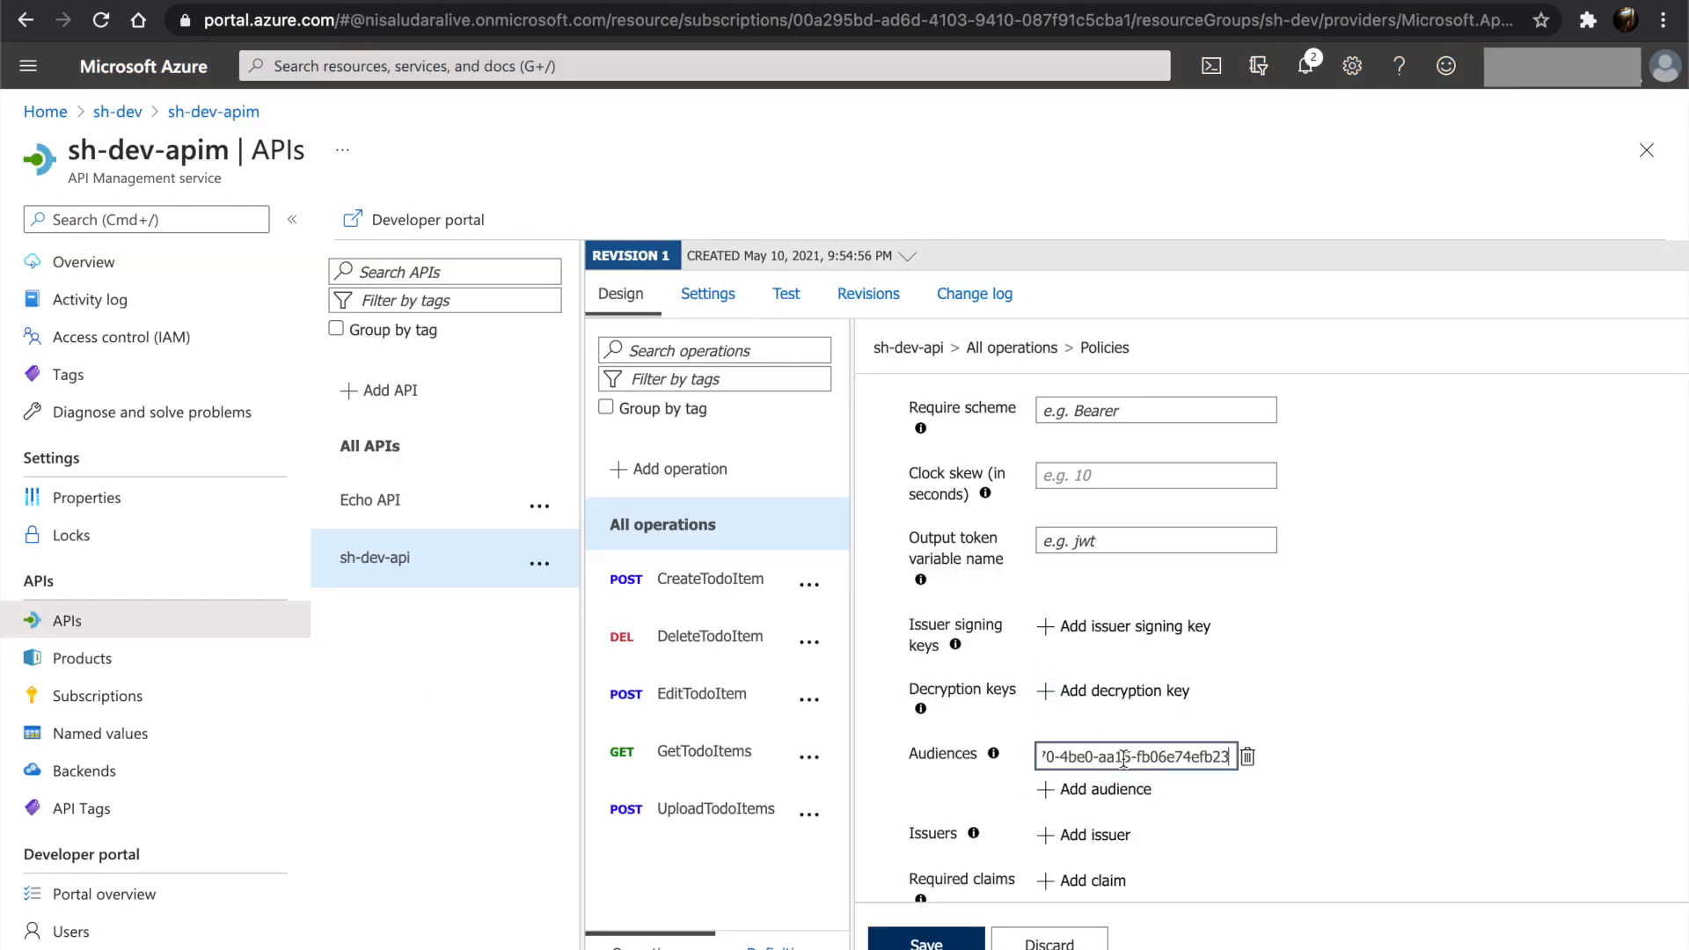
{"action": "scroll", "coordinate": [1123, 758], "scroll_direction": "down", "scroll_amount": 1}
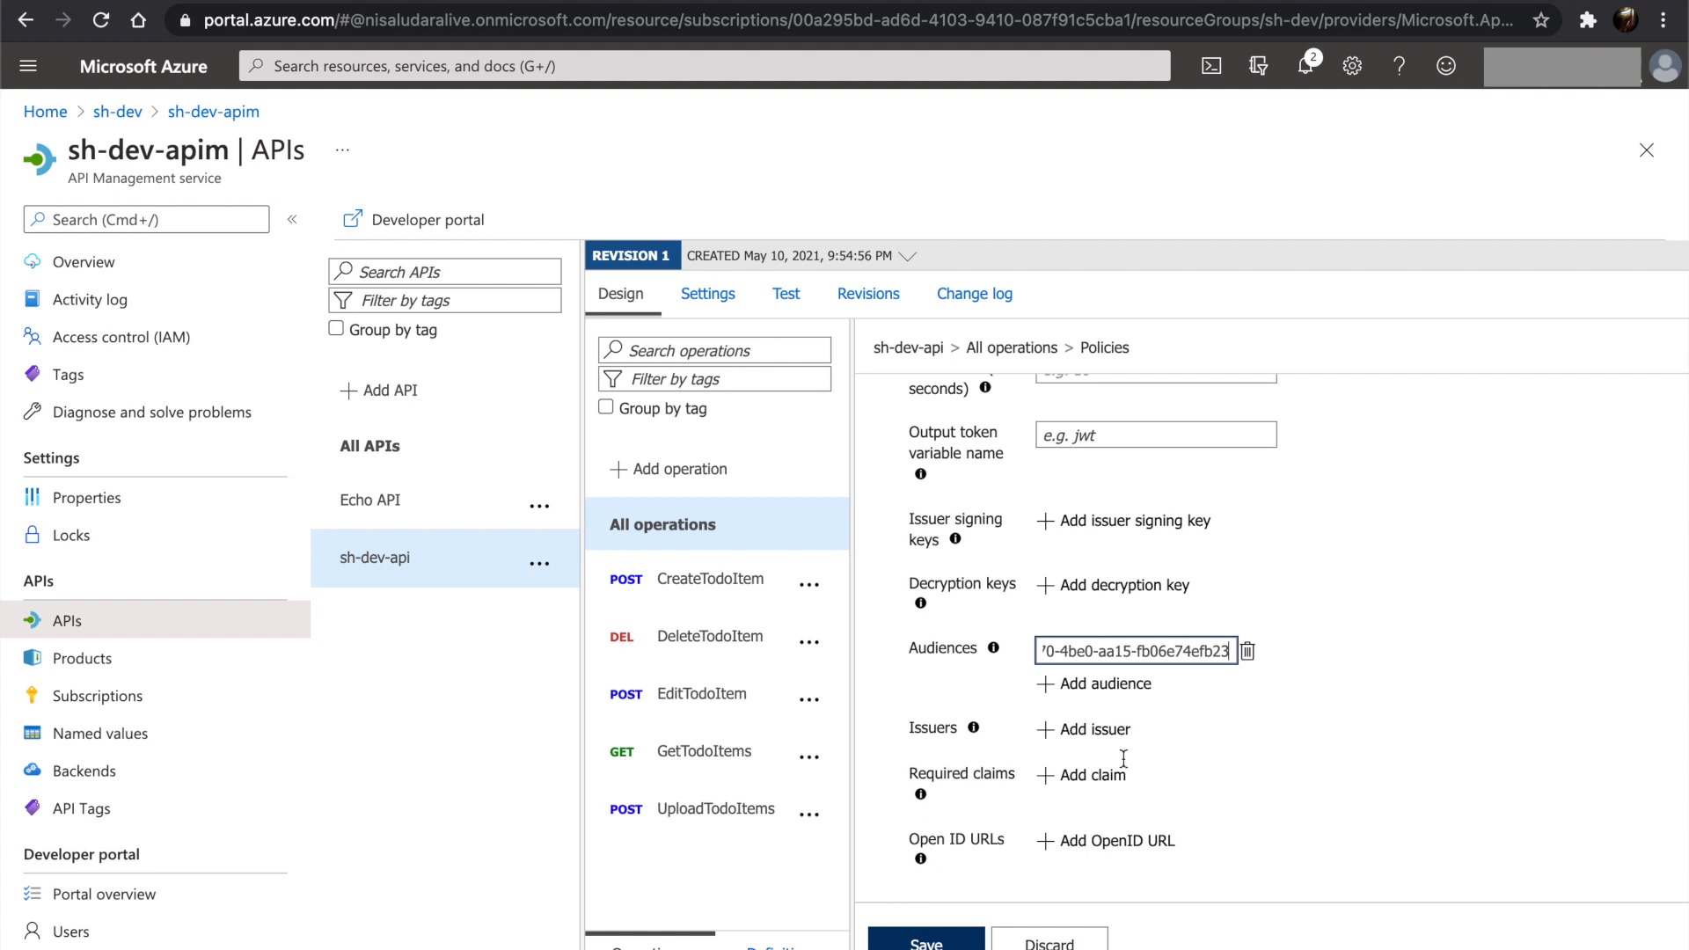
{"action": "left_click", "coordinate": [1046, 730]}
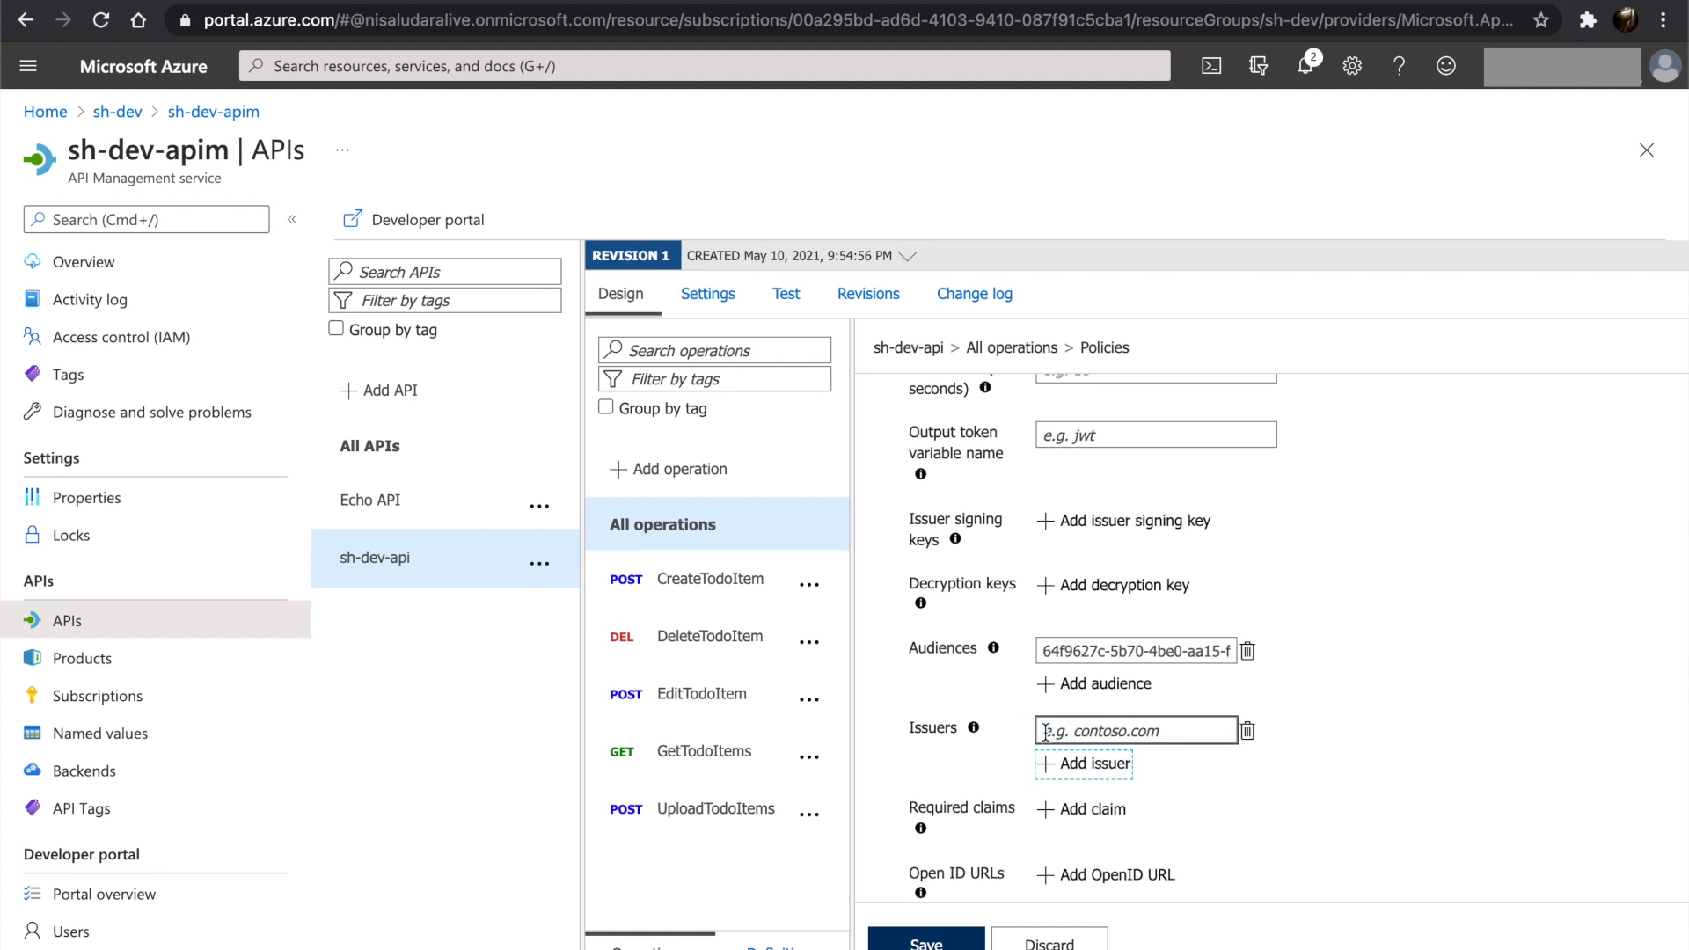
- Go back to Azure AD B2C and open the User flows list
{"action": "left_click", "coordinate": [700, 2]}
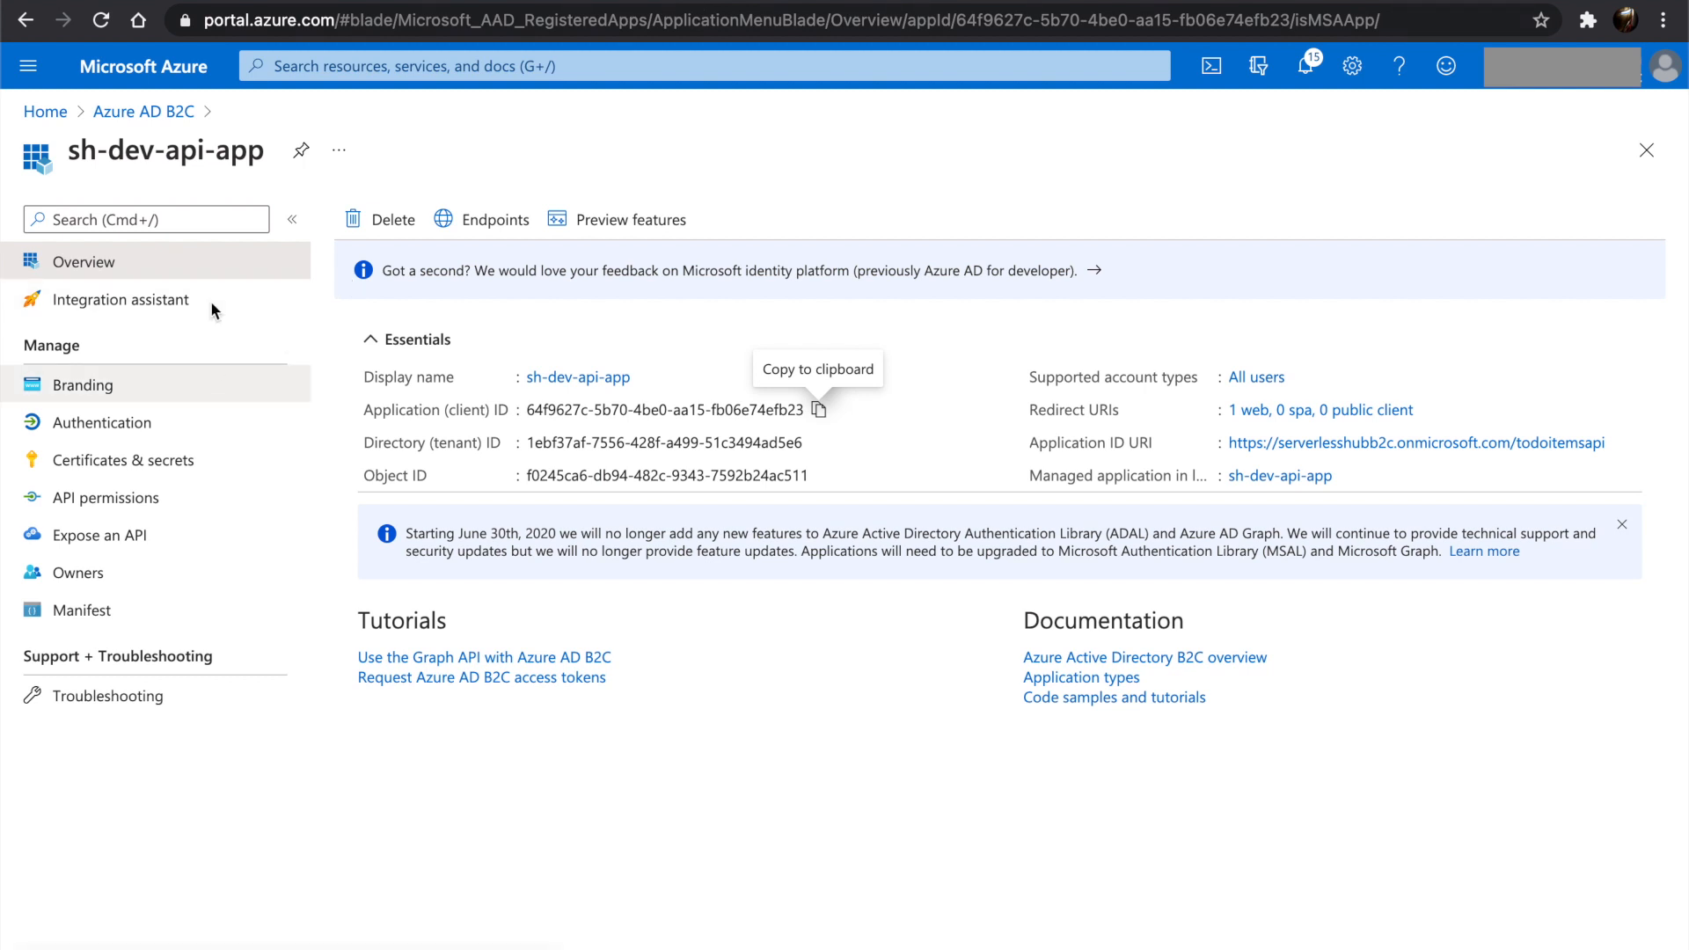
{"action": "left_click", "coordinate": [157, 119]}
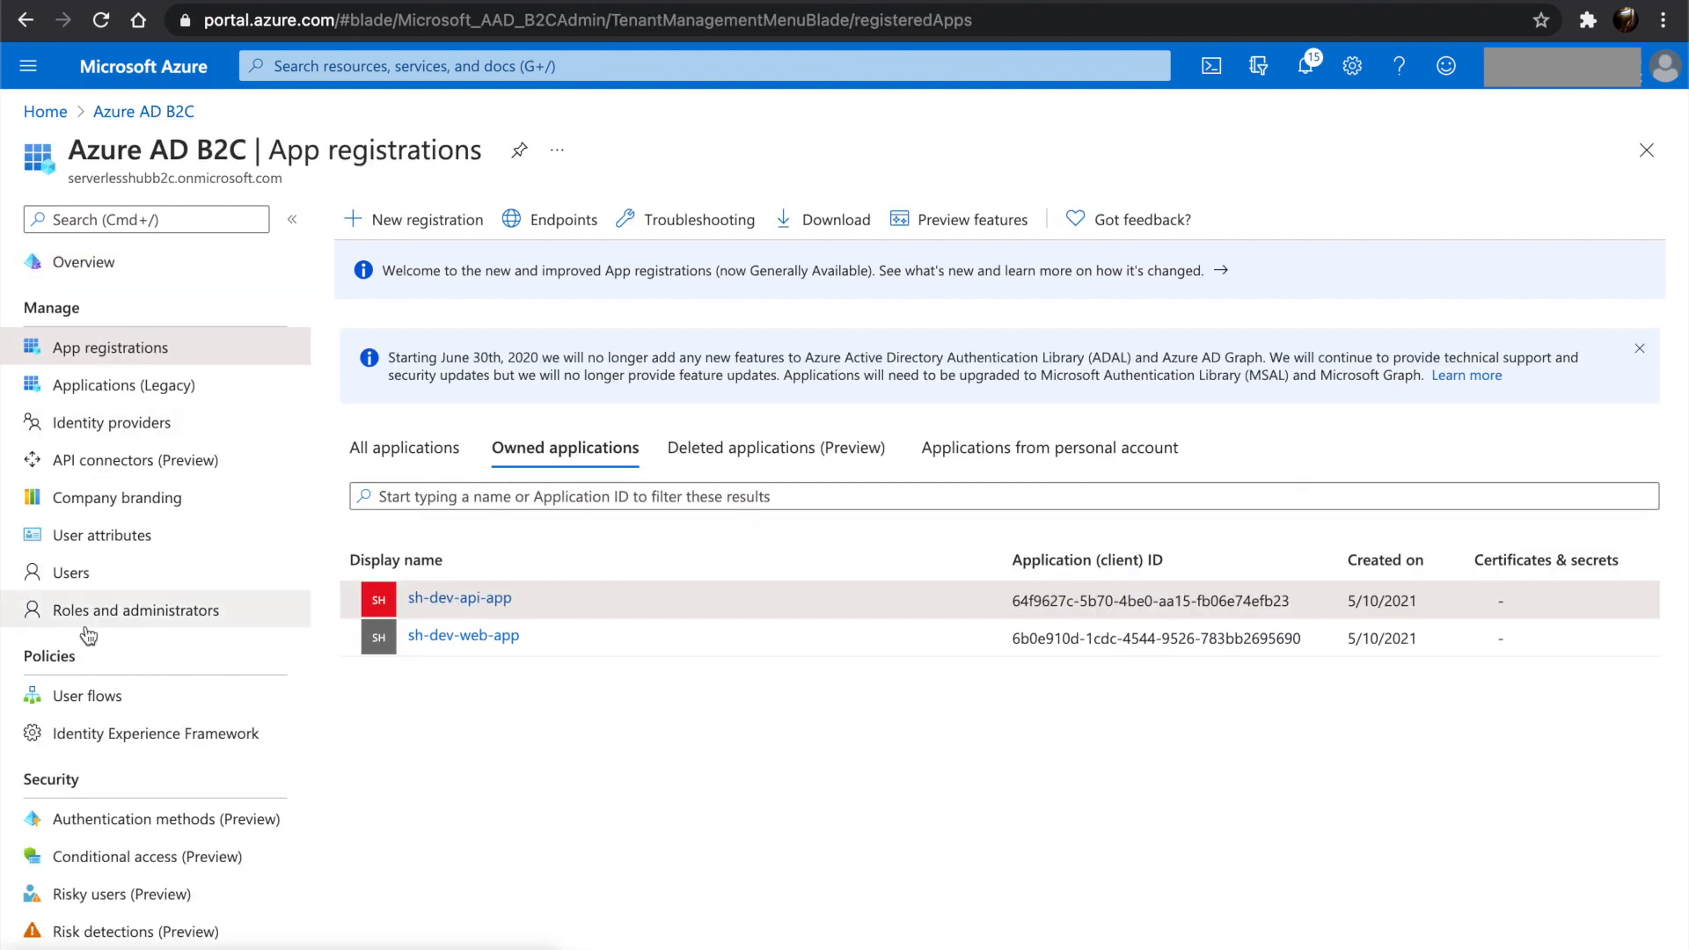
{"action": "left_click", "coordinate": [86, 696]}
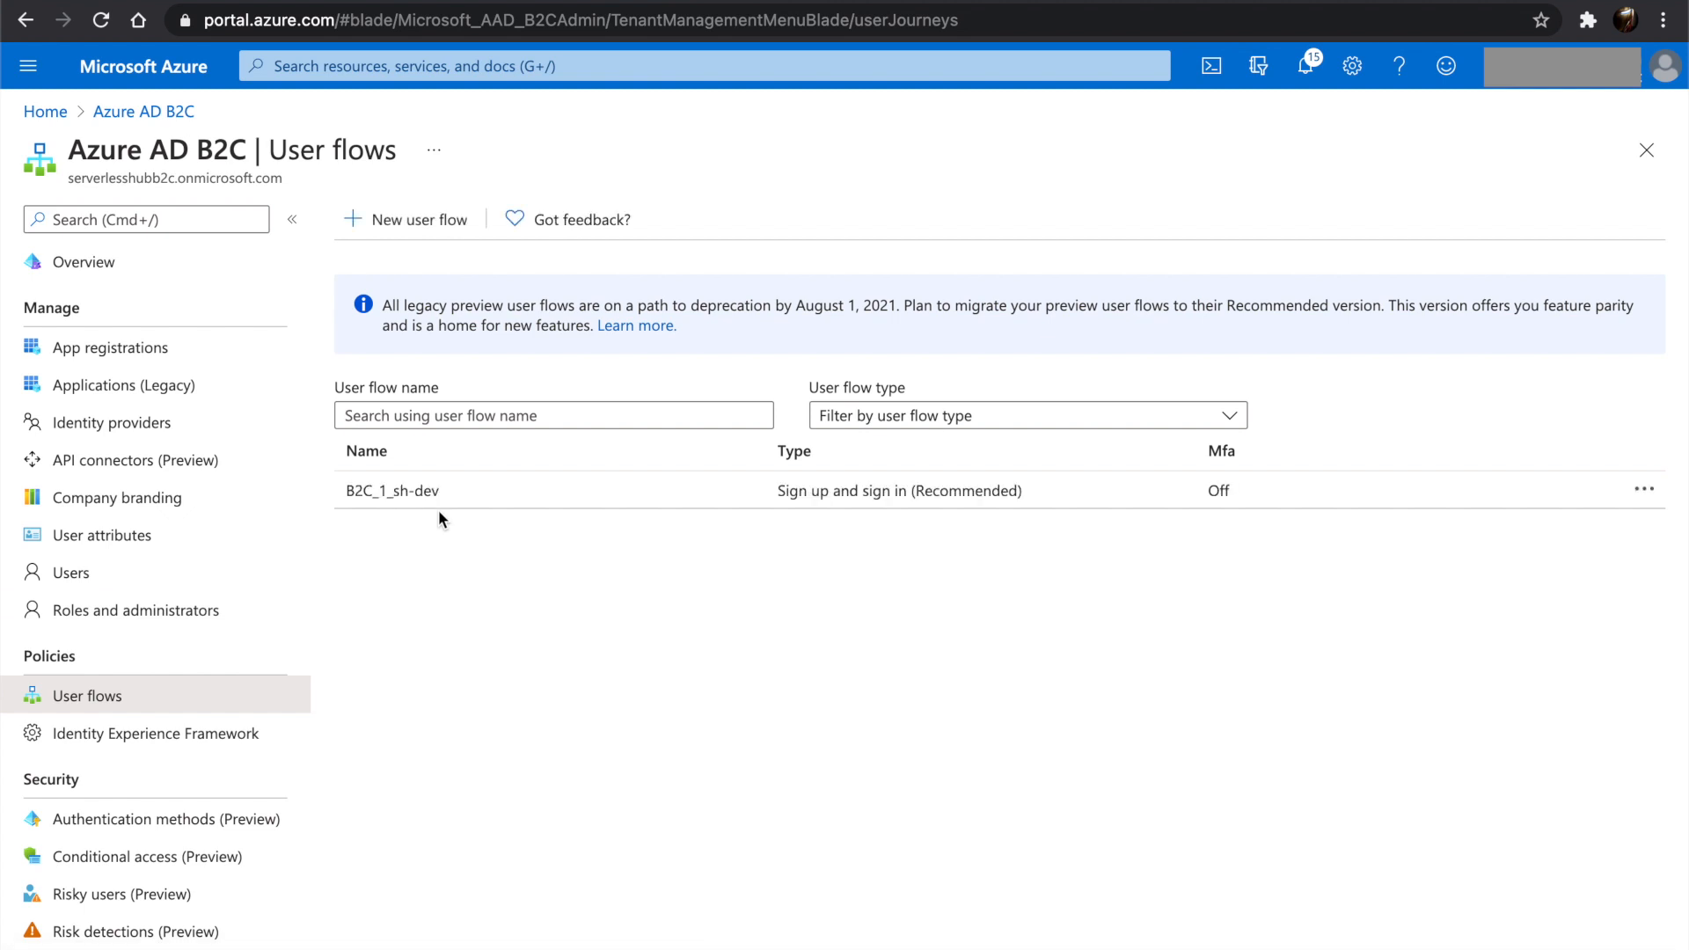
- Copy the issuer URL from B2C_1_sh-dev's OpenID configuration into the JWT Issuers field
{"action": "left_click", "coordinate": [440, 493]}
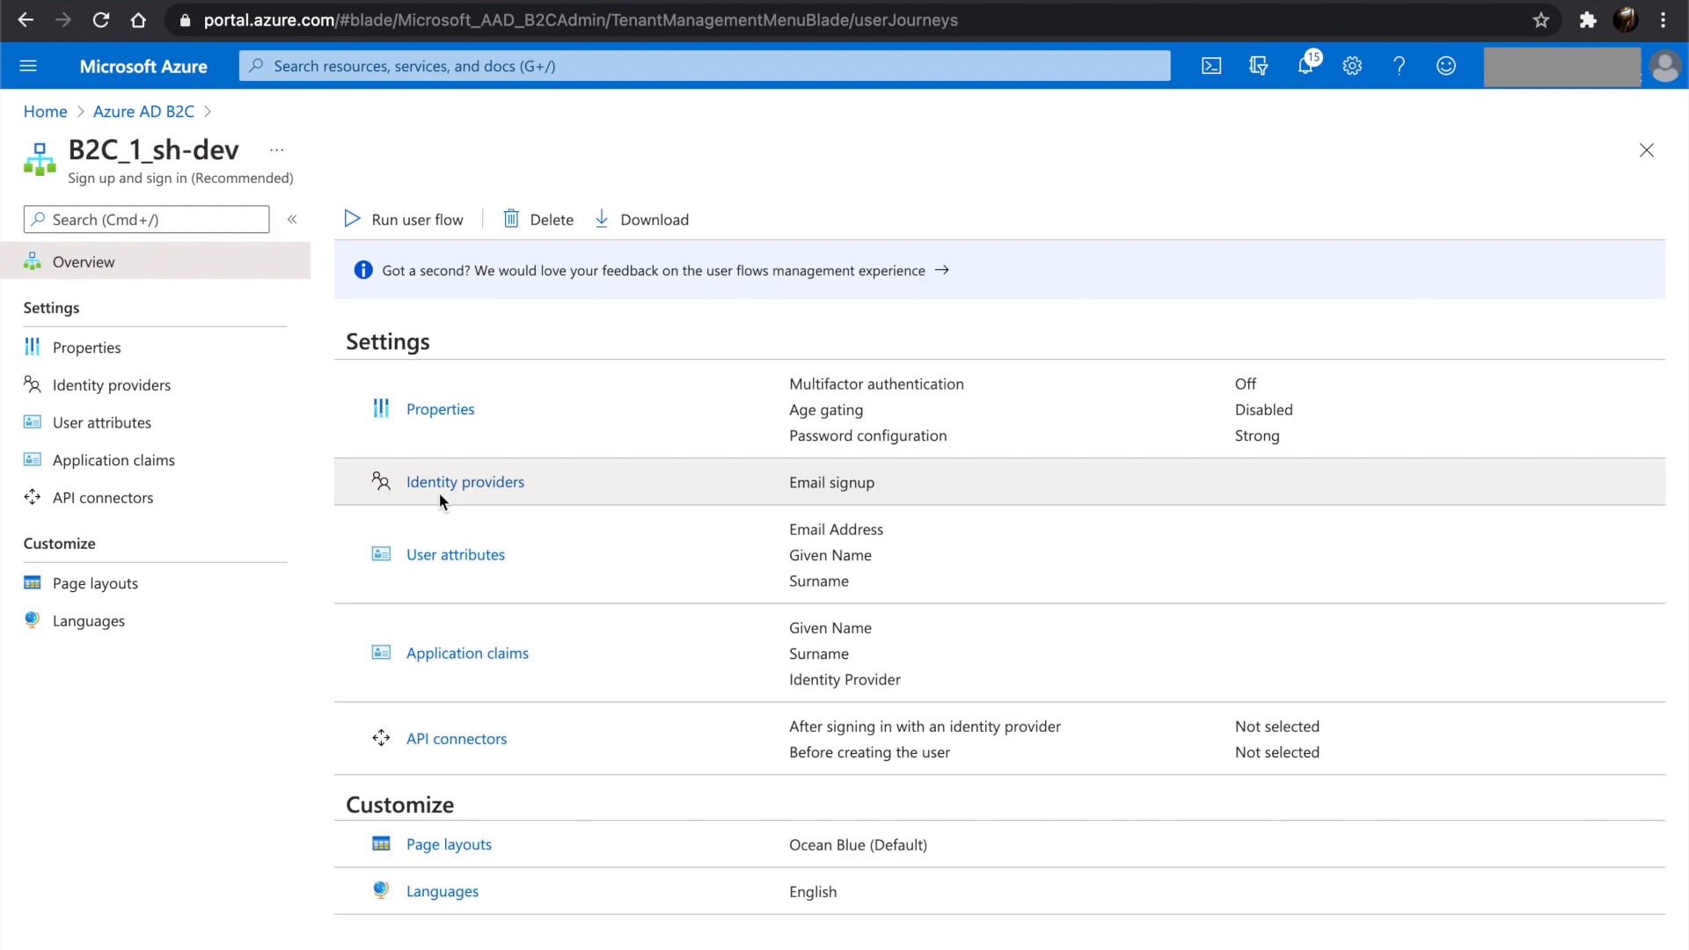
{"action": "left_click", "coordinate": [438, 224]}
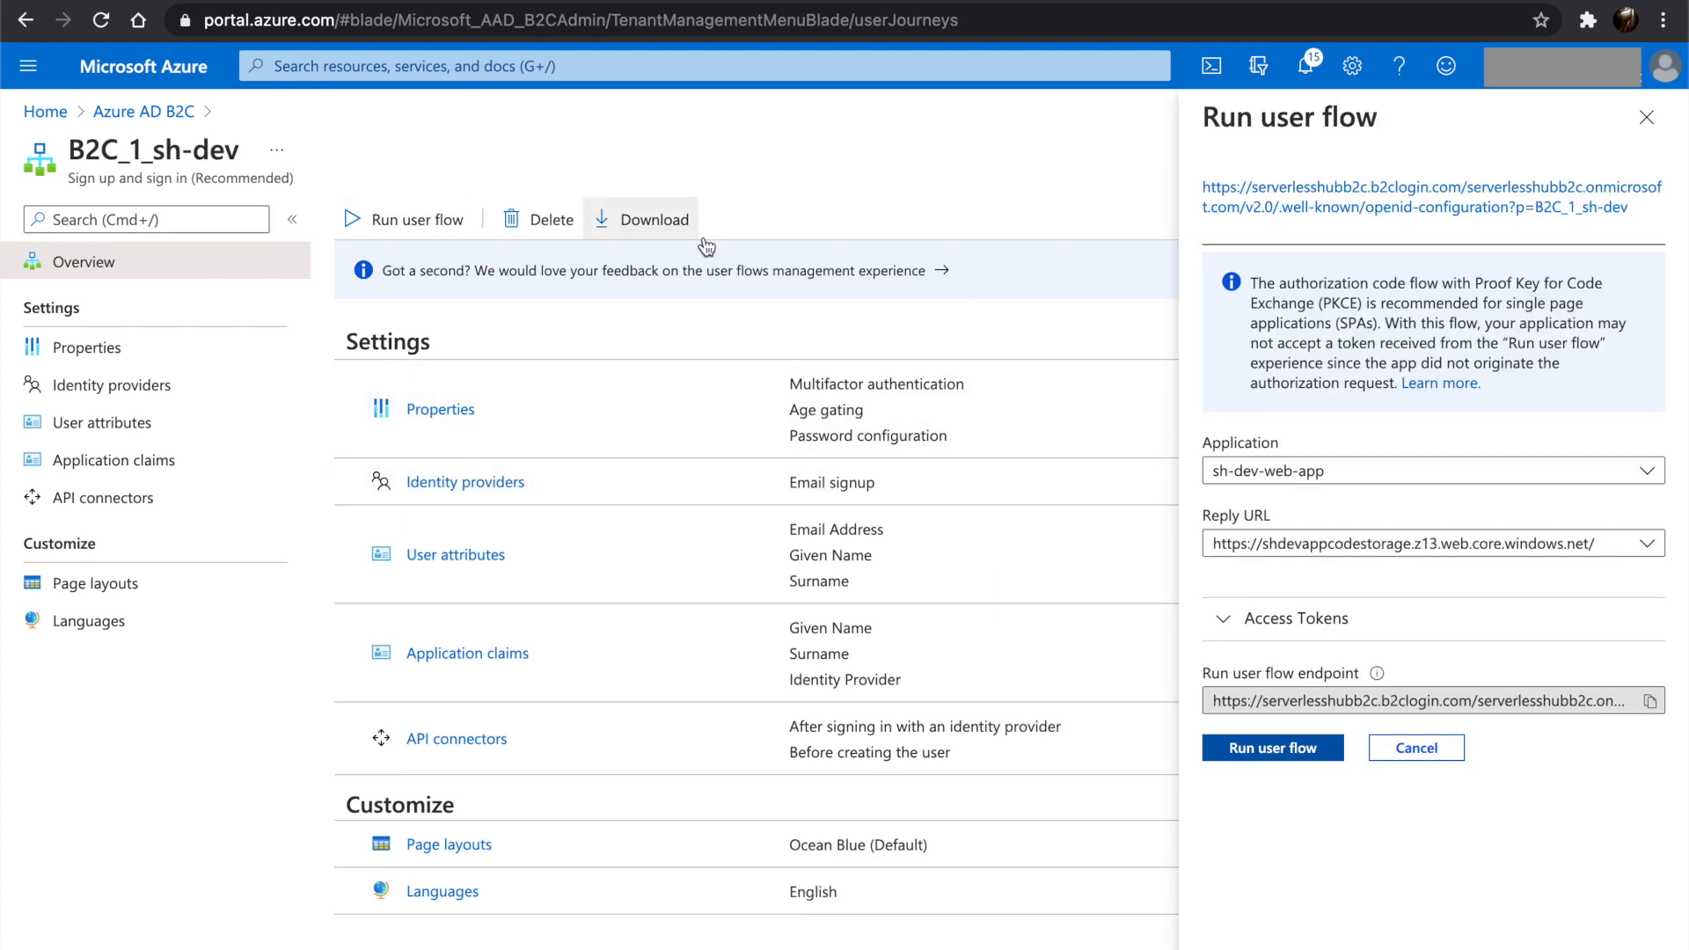
{"action": "left_click", "coordinate": [1248, 213]}
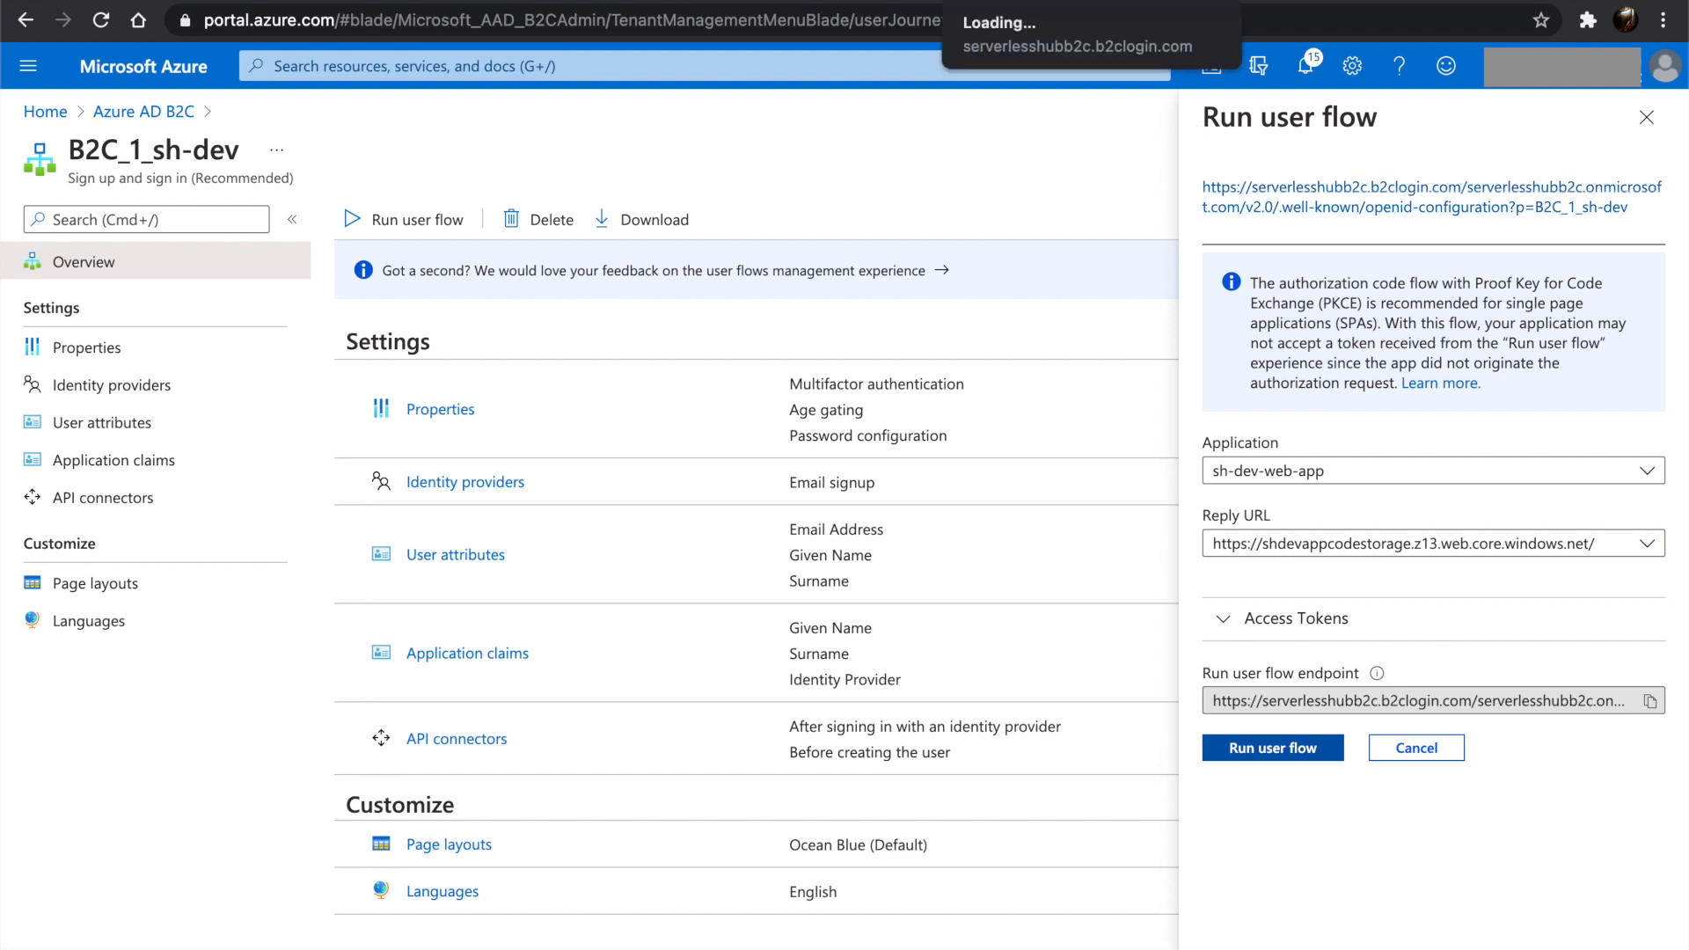
{"action": "key", "text": "ctrl+Tab"}
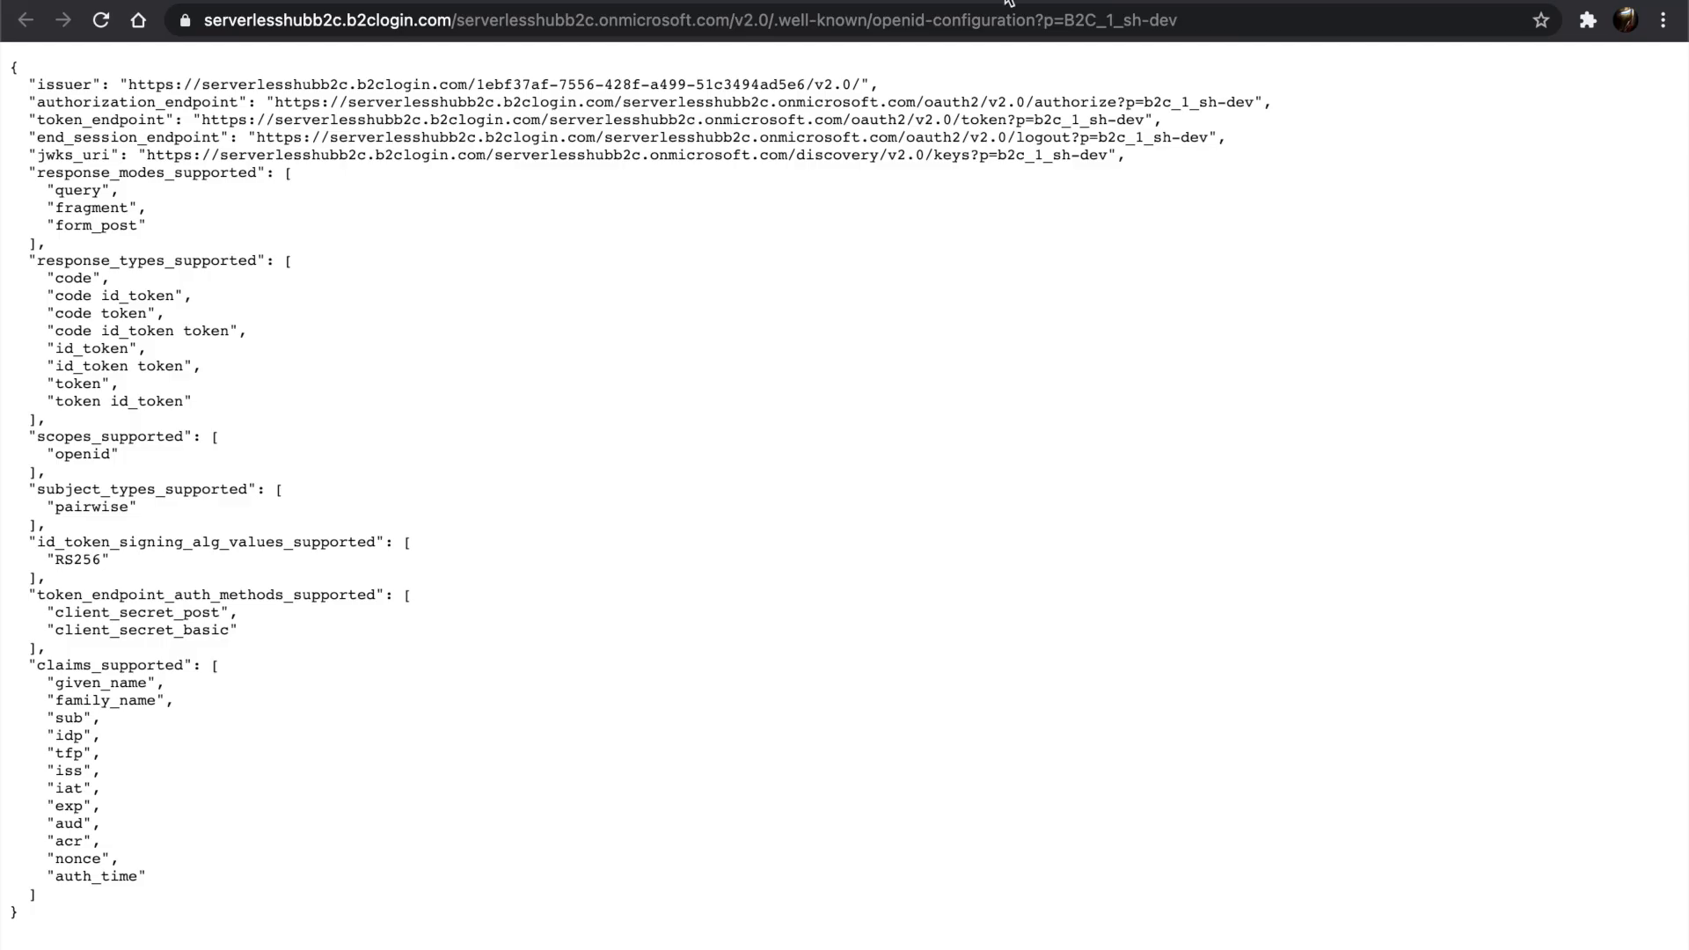
{"action": "left_click_drag", "start_coordinate": [861, 85], "coordinate": [128, 84]}
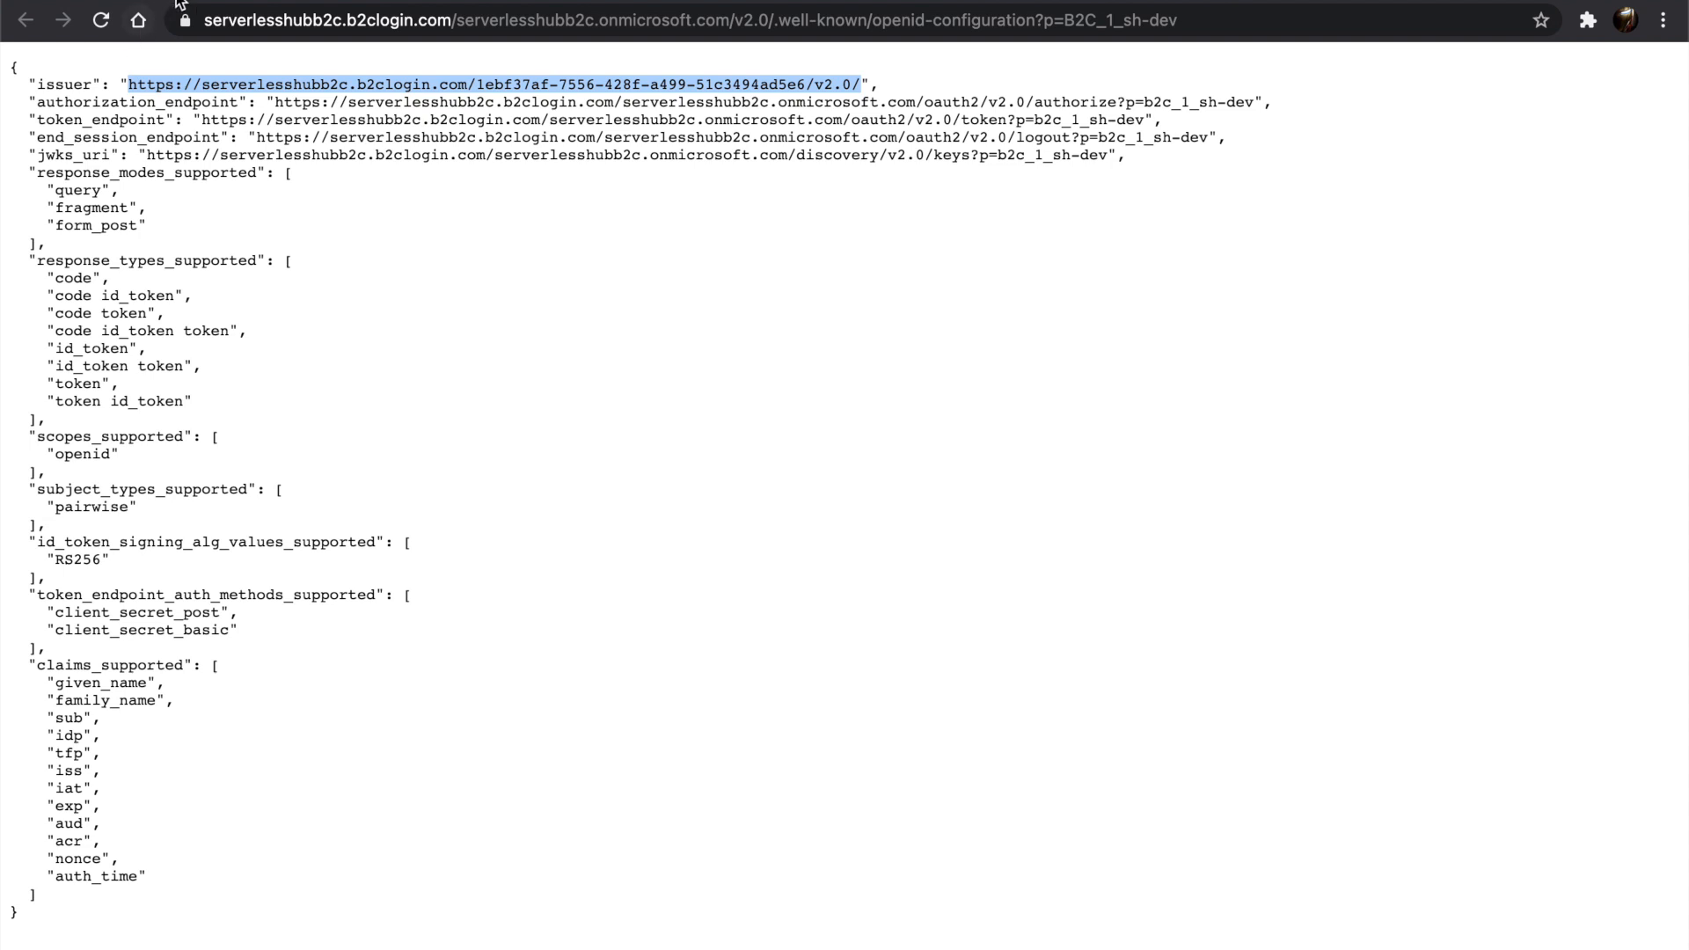
{"action": "key", "text": "ctrl+shift+Tab"}
{"action": "left_click", "coordinate": [1063, 728]}
{"action": "key", "text": "ctrl+v"}
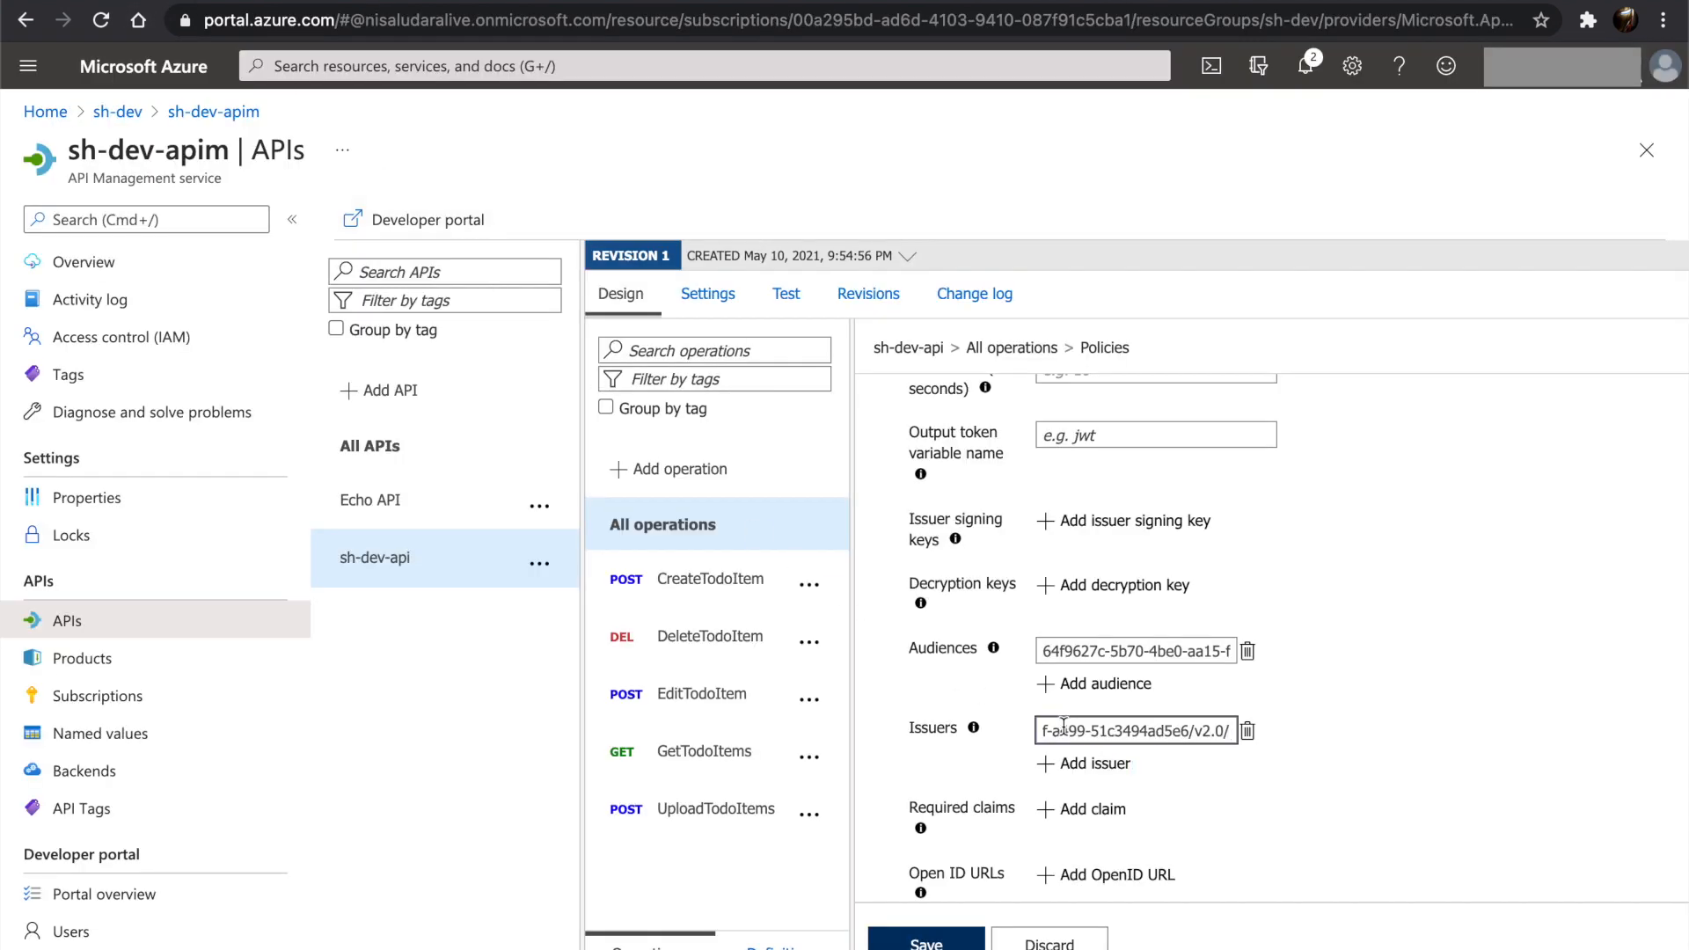
- Add the user flow's OpenID configuration URL to the policy and save it
{"action": "scroll", "coordinate": [1064, 729], "scroll_direction": "down", "scroll_amount": 1}
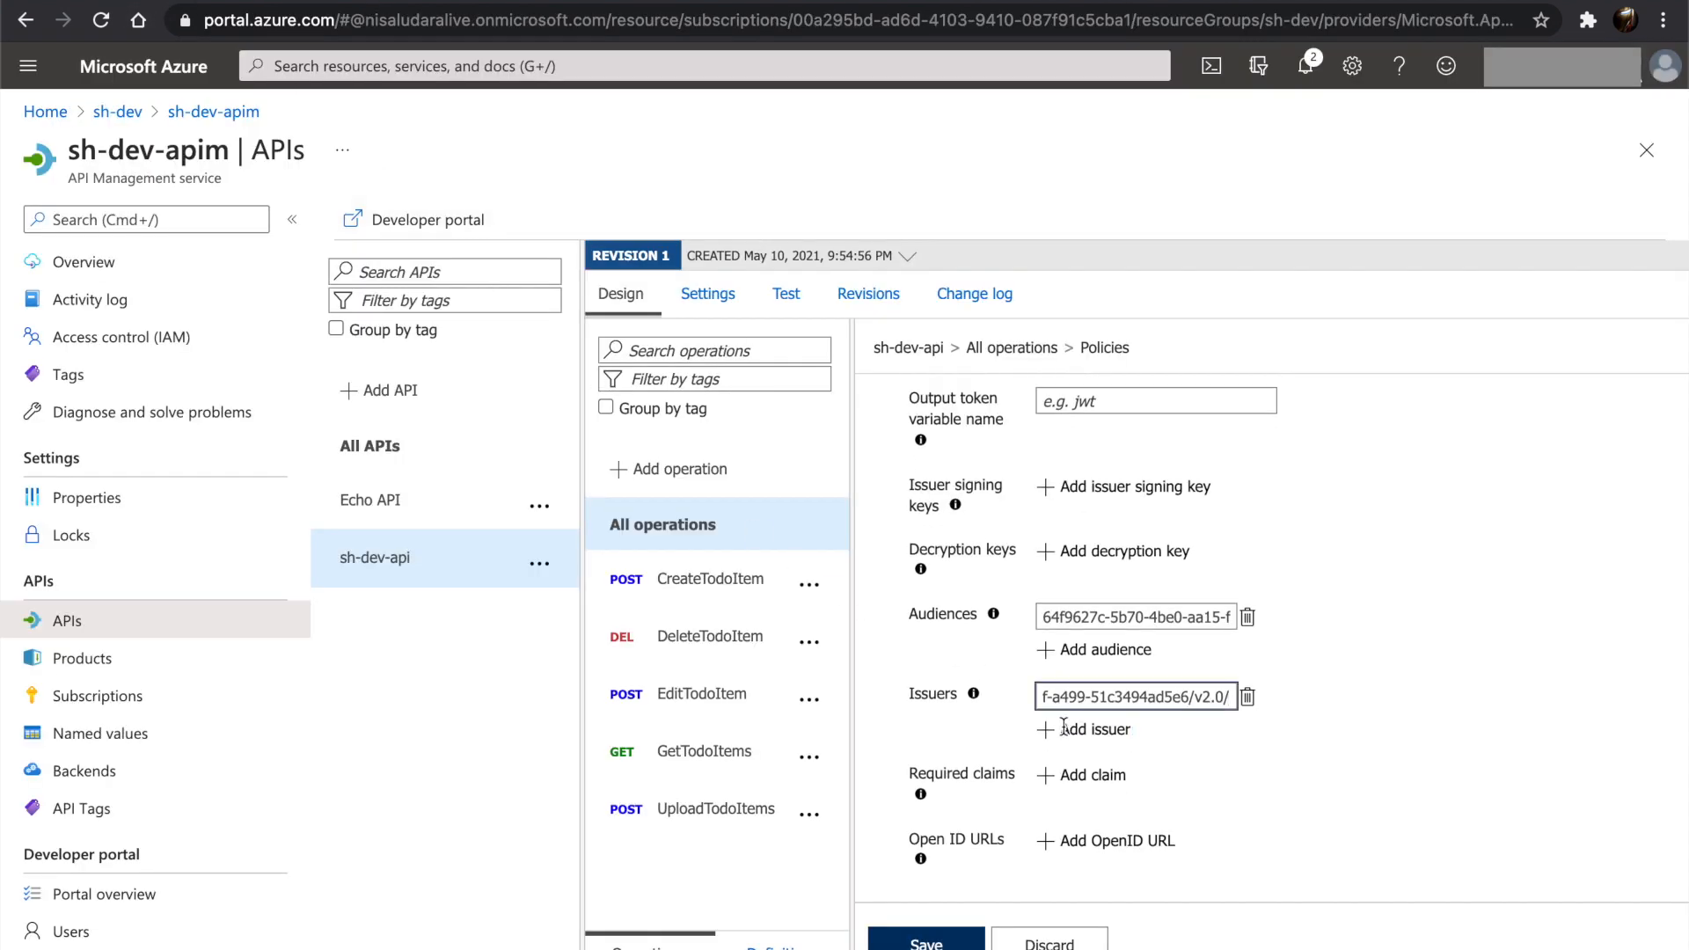
{"action": "left_click", "coordinate": [1047, 842]}
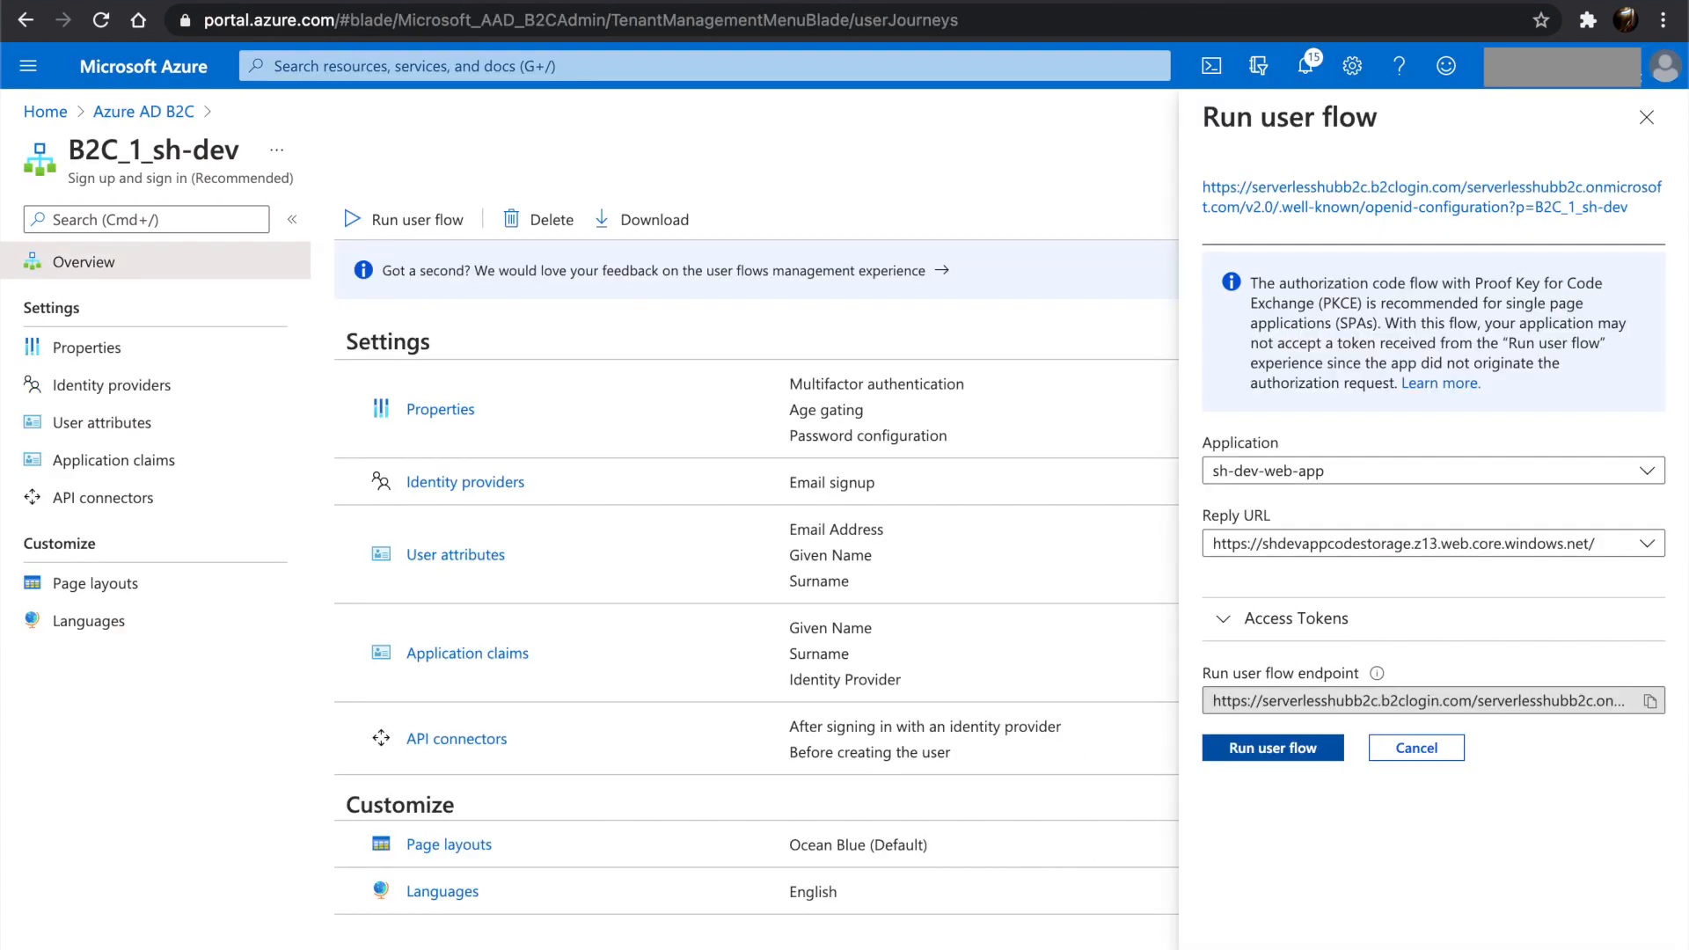
{"action": "triple_click", "coordinate": [1250, 207]}
{"action": "right_click", "coordinate": [1286, 213]}
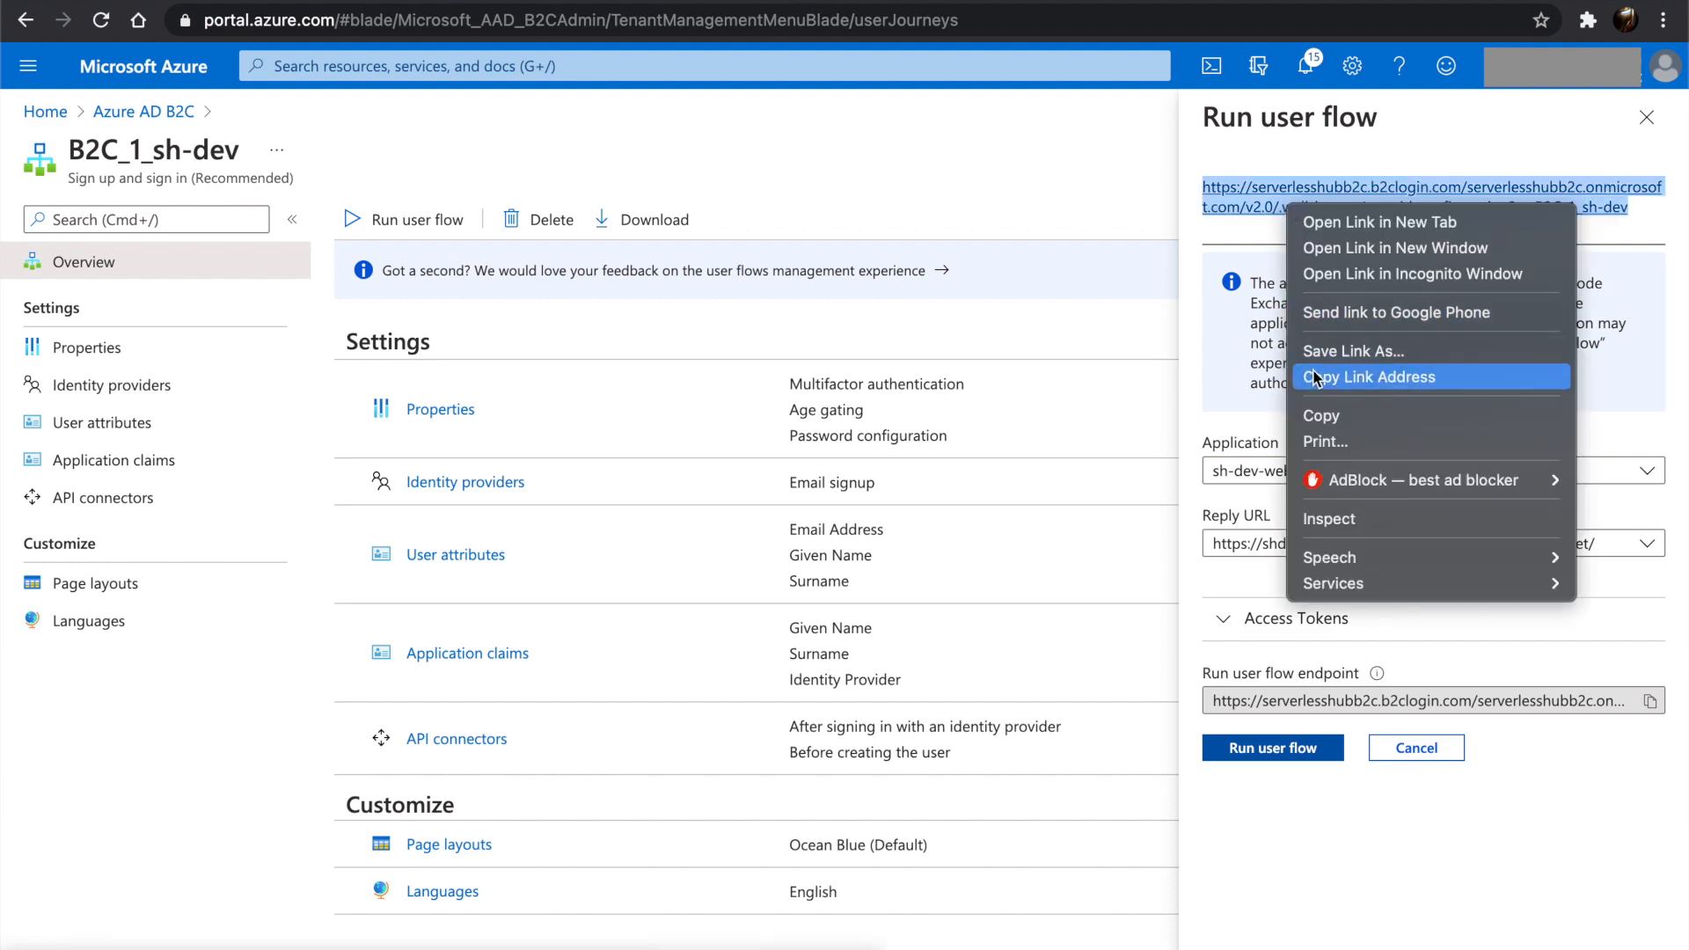
{"action": "left_click", "coordinate": [1355, 377]}
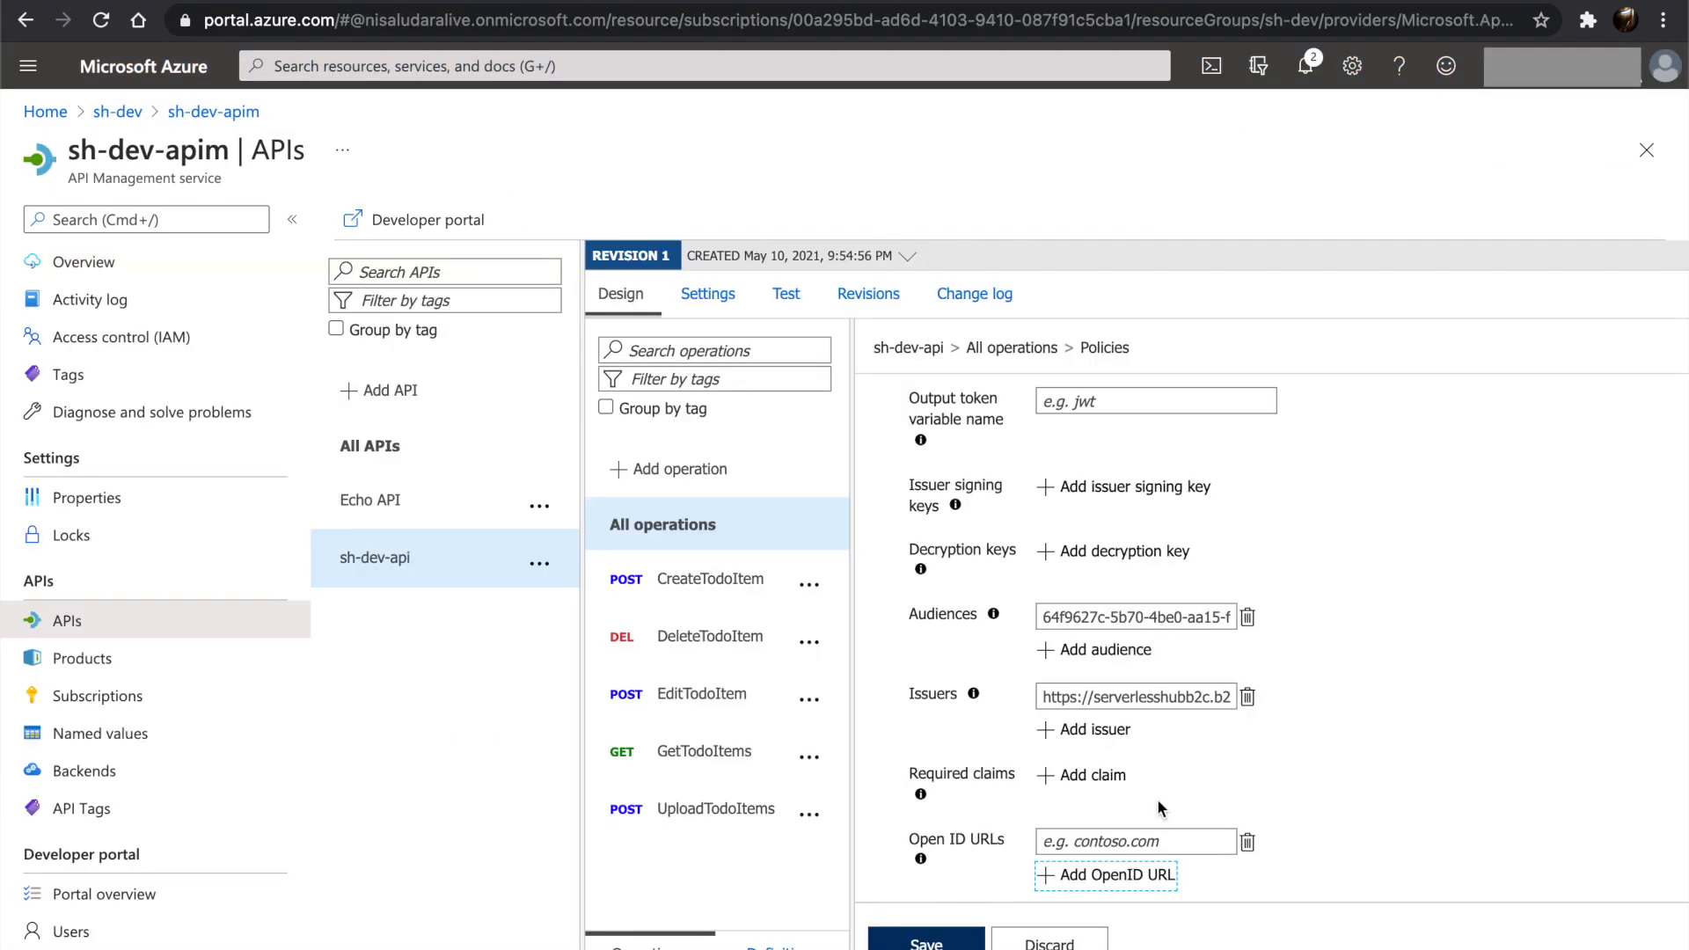
{"action": "left_click", "coordinate": [1166, 843]}
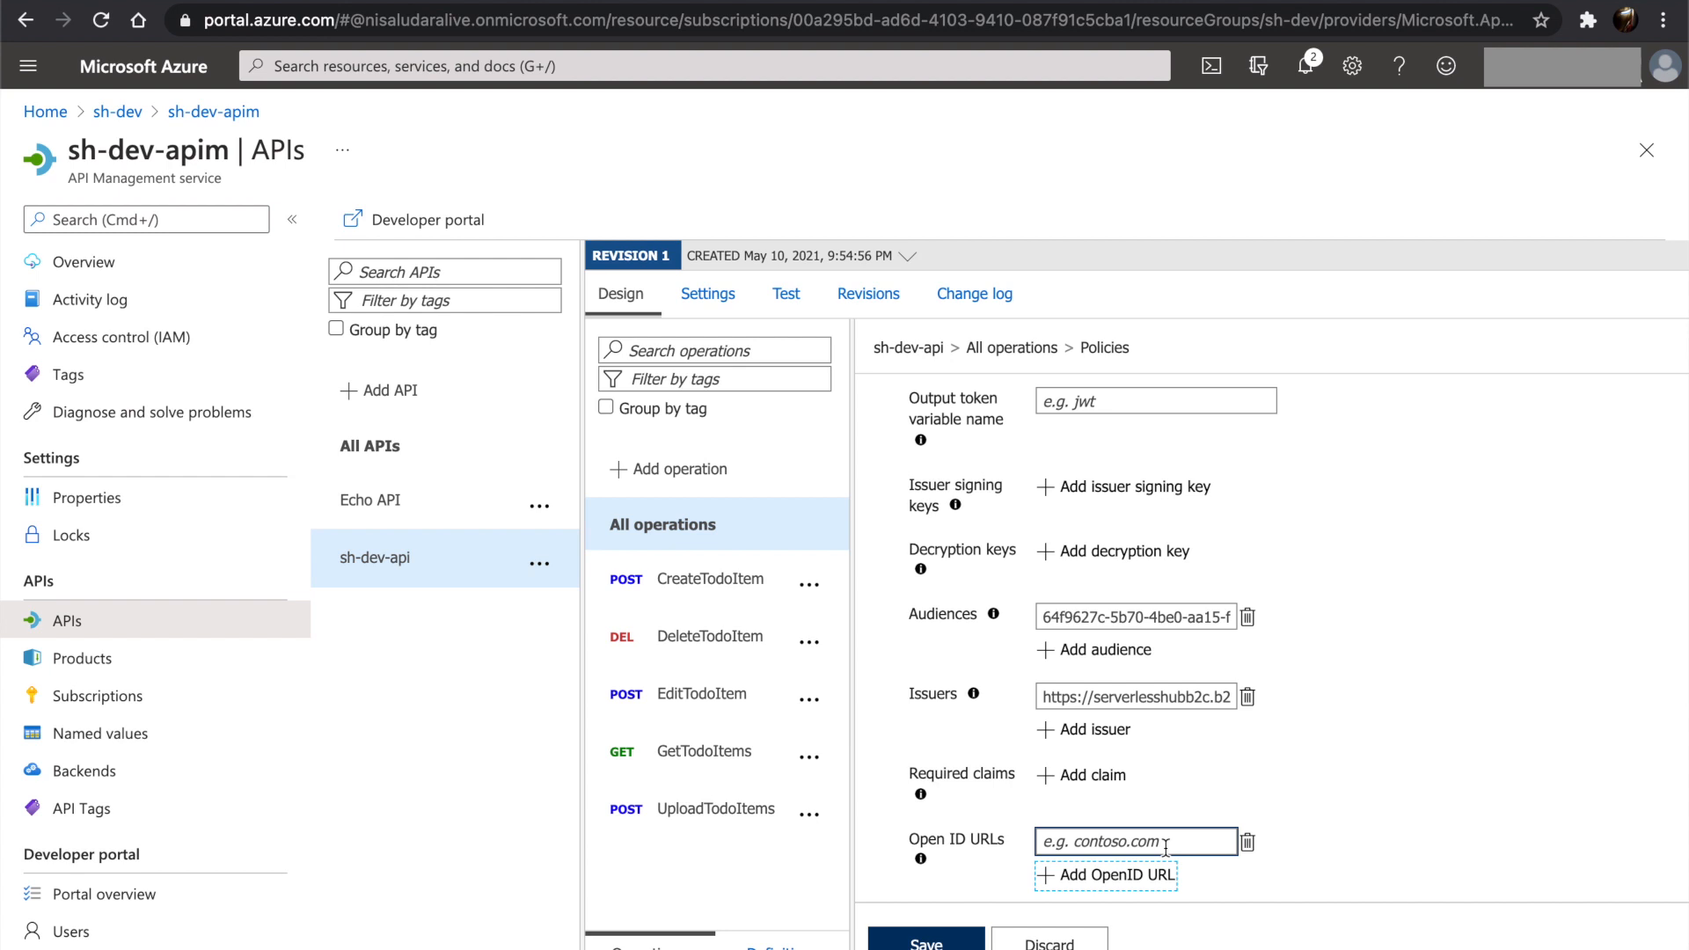
{"action": "key", "text": "ctrl+v"}
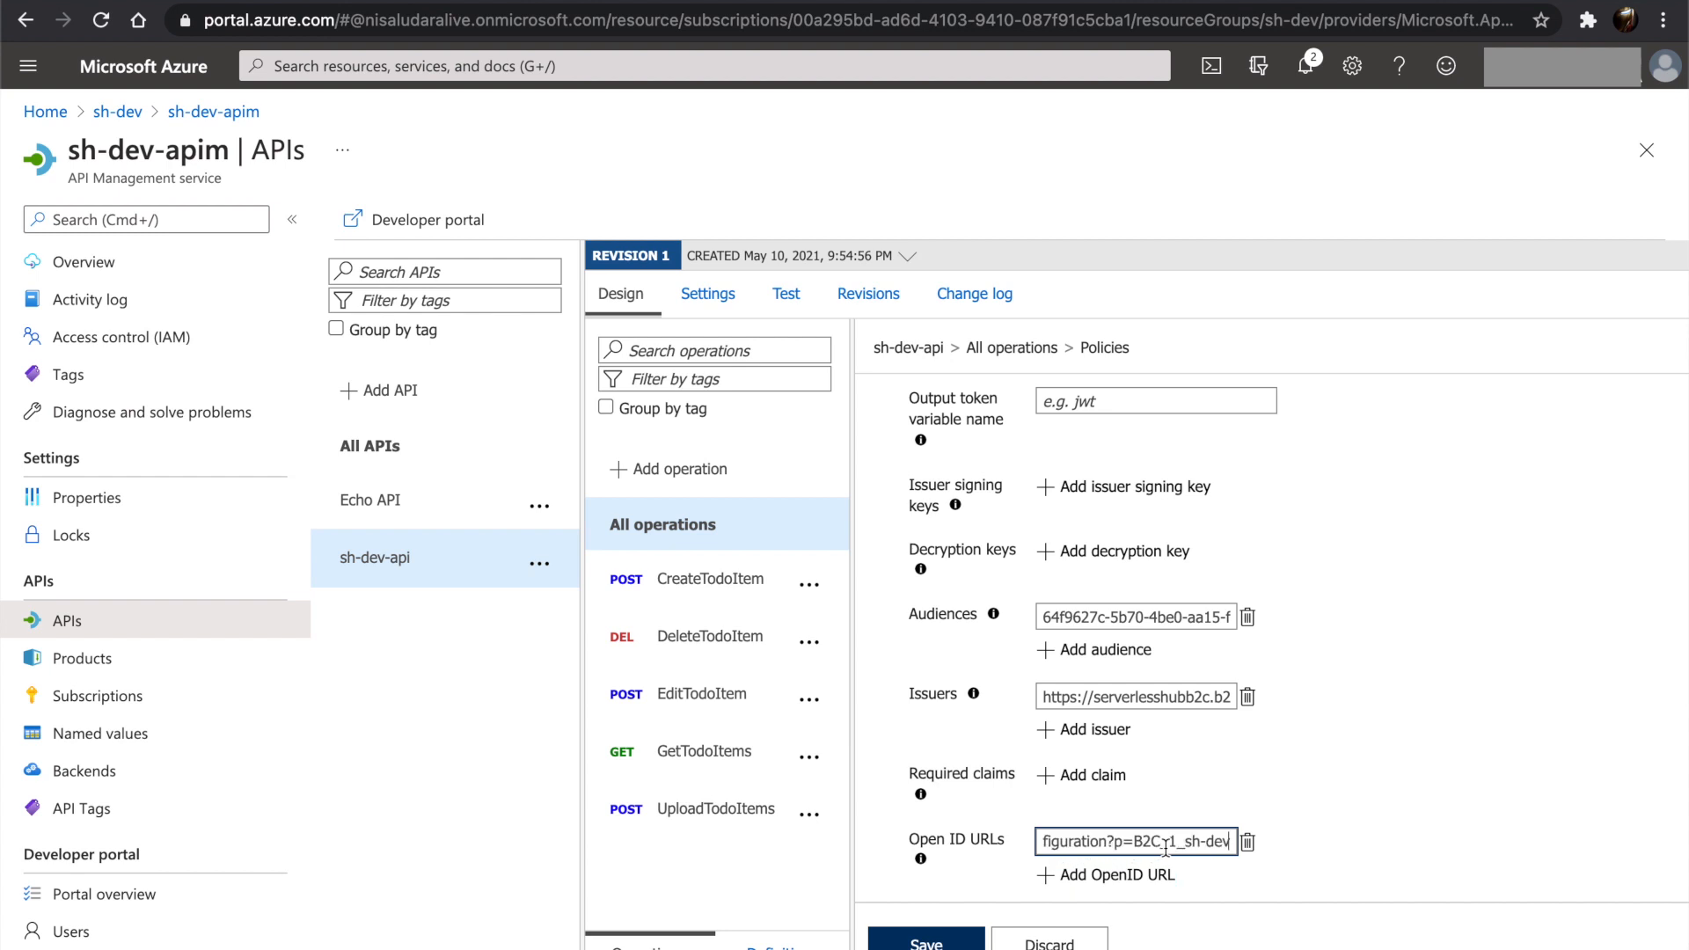
{"action": "left_click", "coordinate": [929, 941]}
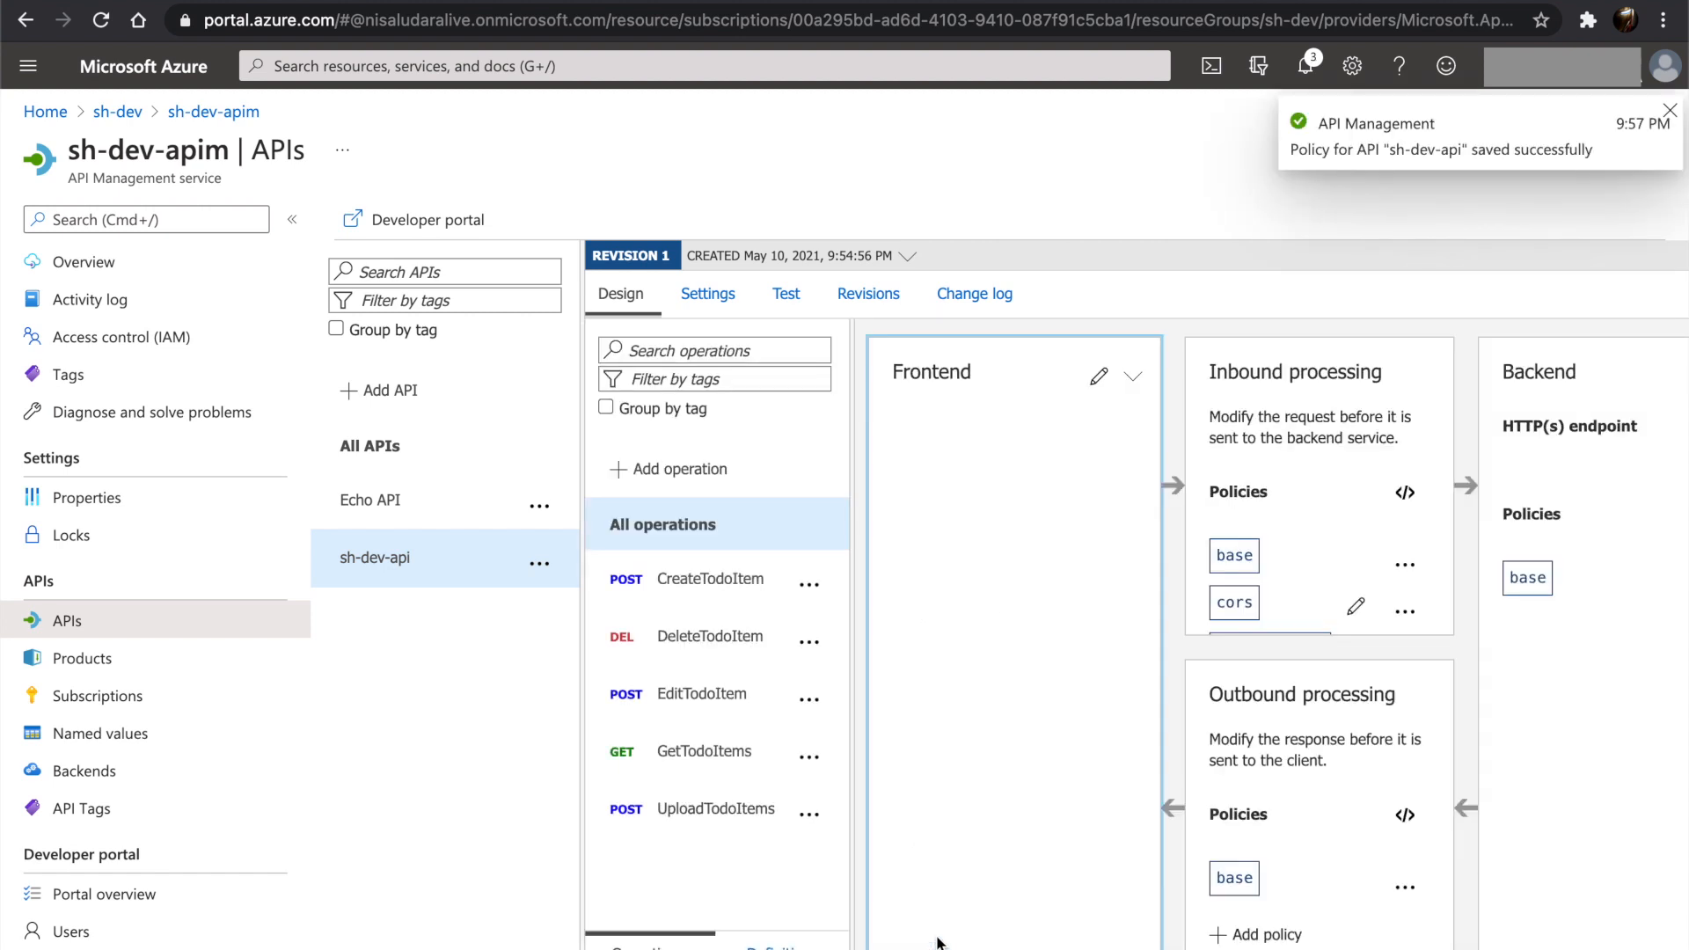
- Uncheck Subscription required for sh-dev-api, save the settings, and copy the APIM base URL
{"action": "left_click", "coordinate": [699, 299]}
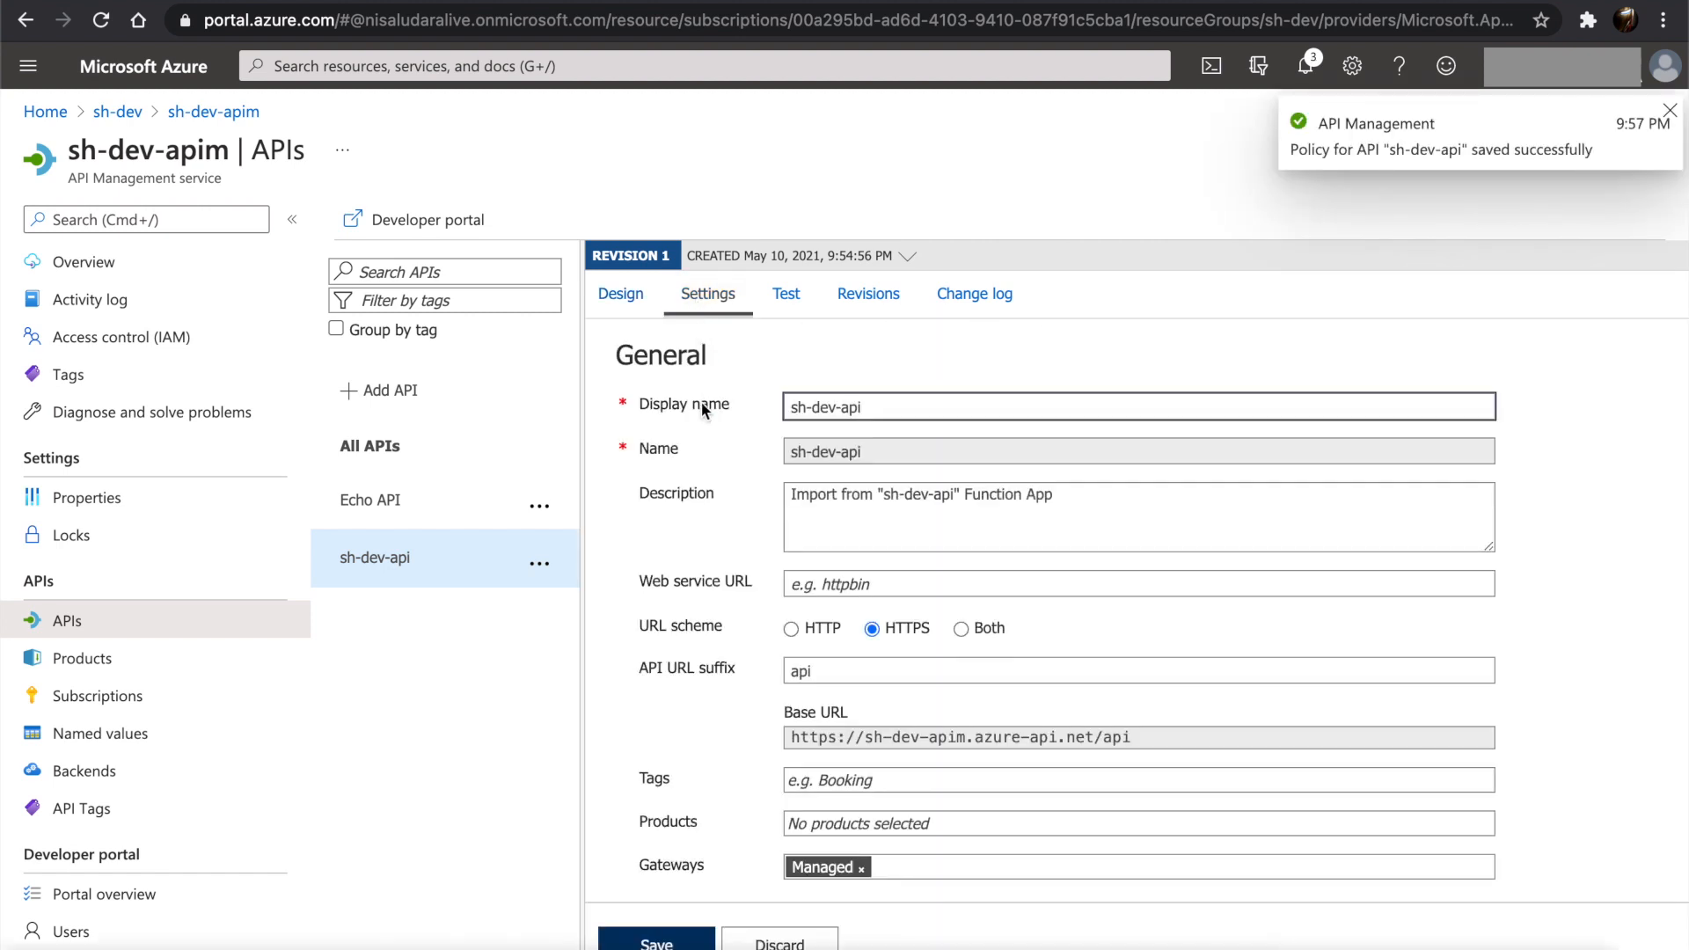
{"action": "scroll", "coordinate": [694, 541], "scroll_direction": "down", "scroll_amount": 4}
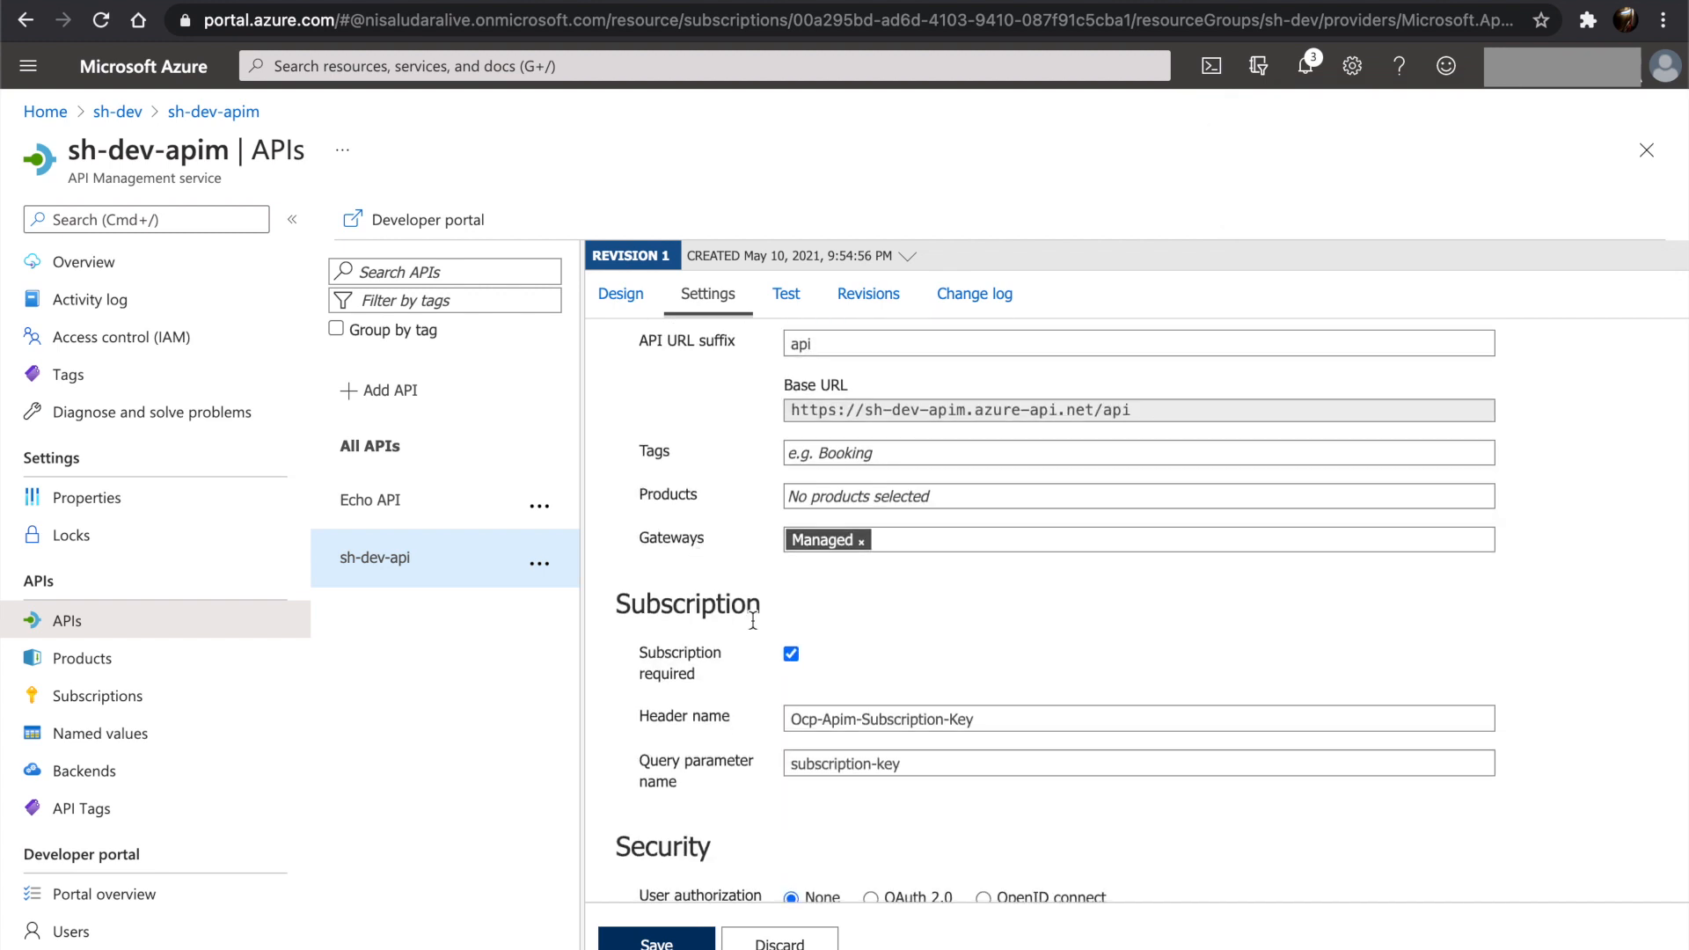
{"action": "left_click", "coordinate": [791, 654]}
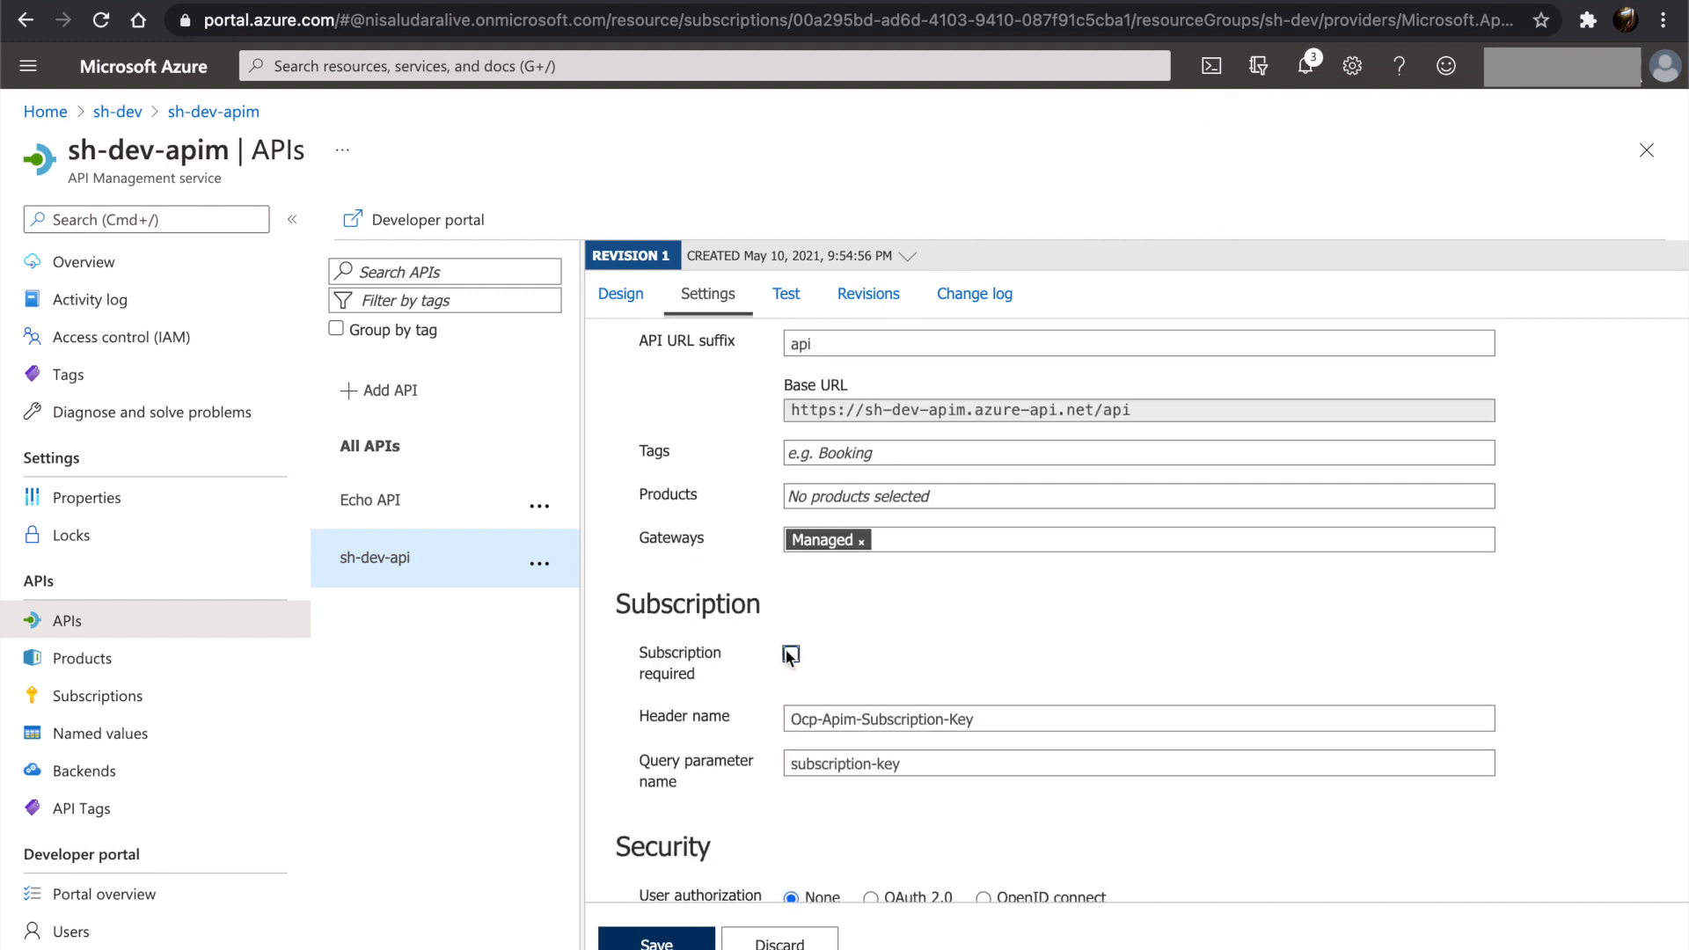
{"action": "left_click", "coordinate": [657, 943]}
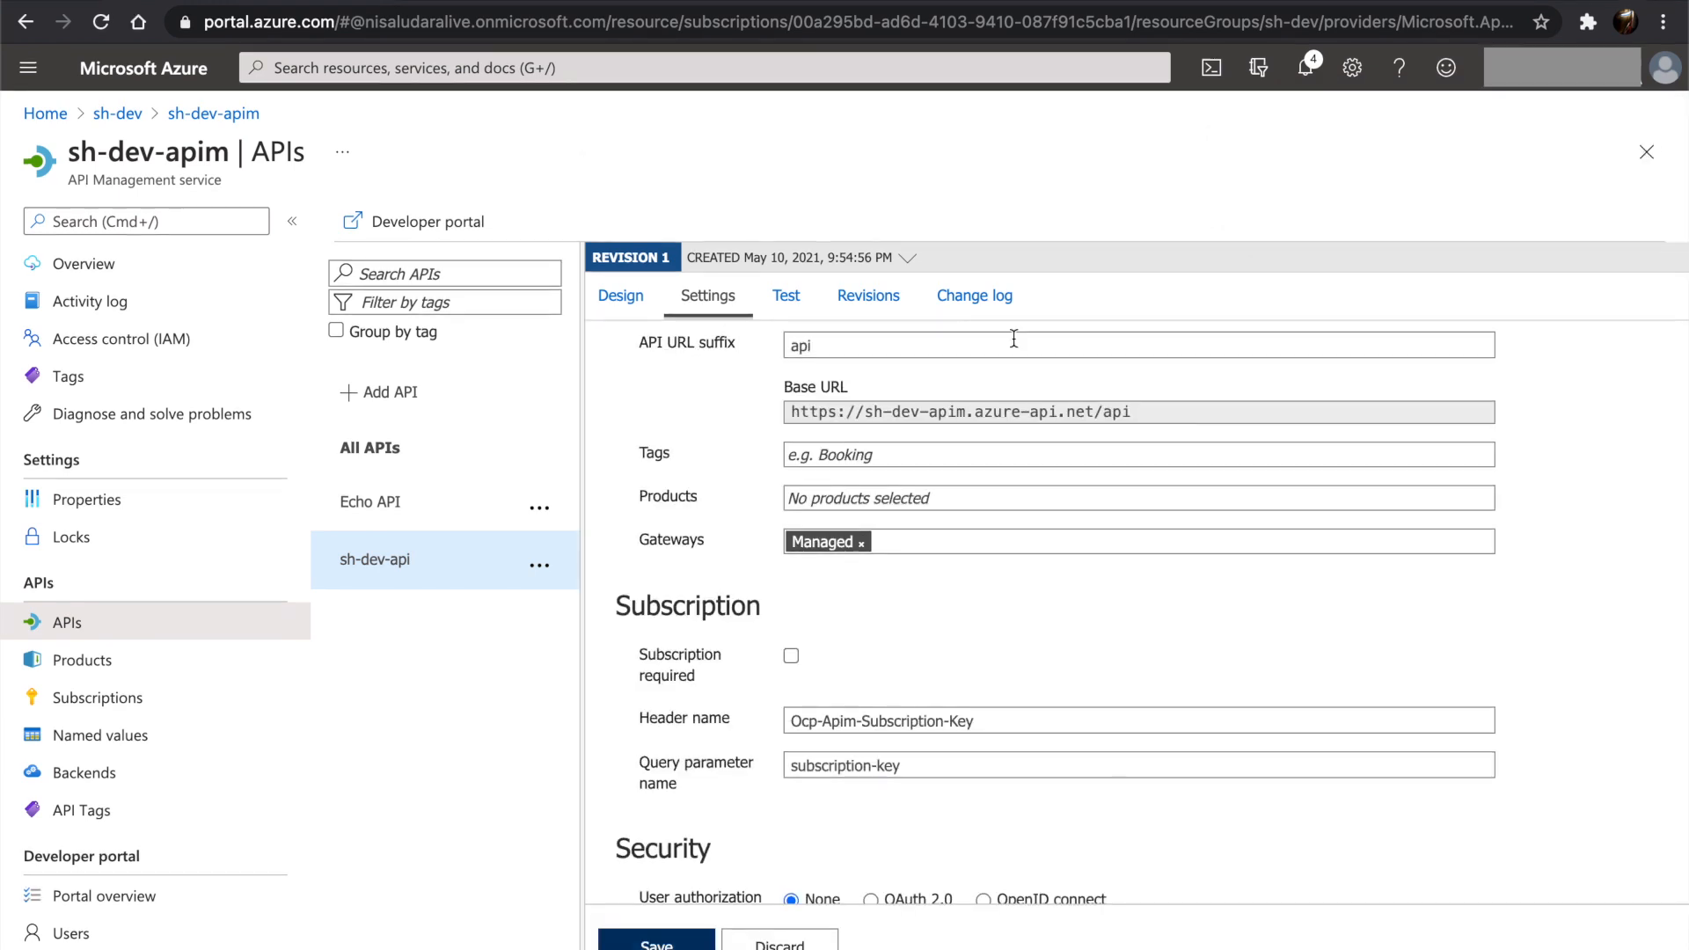
{"action": "left_click_drag", "start_coordinate": [1140, 409], "coordinate": [782, 407]}
{"action": "key", "text": "super+c"}
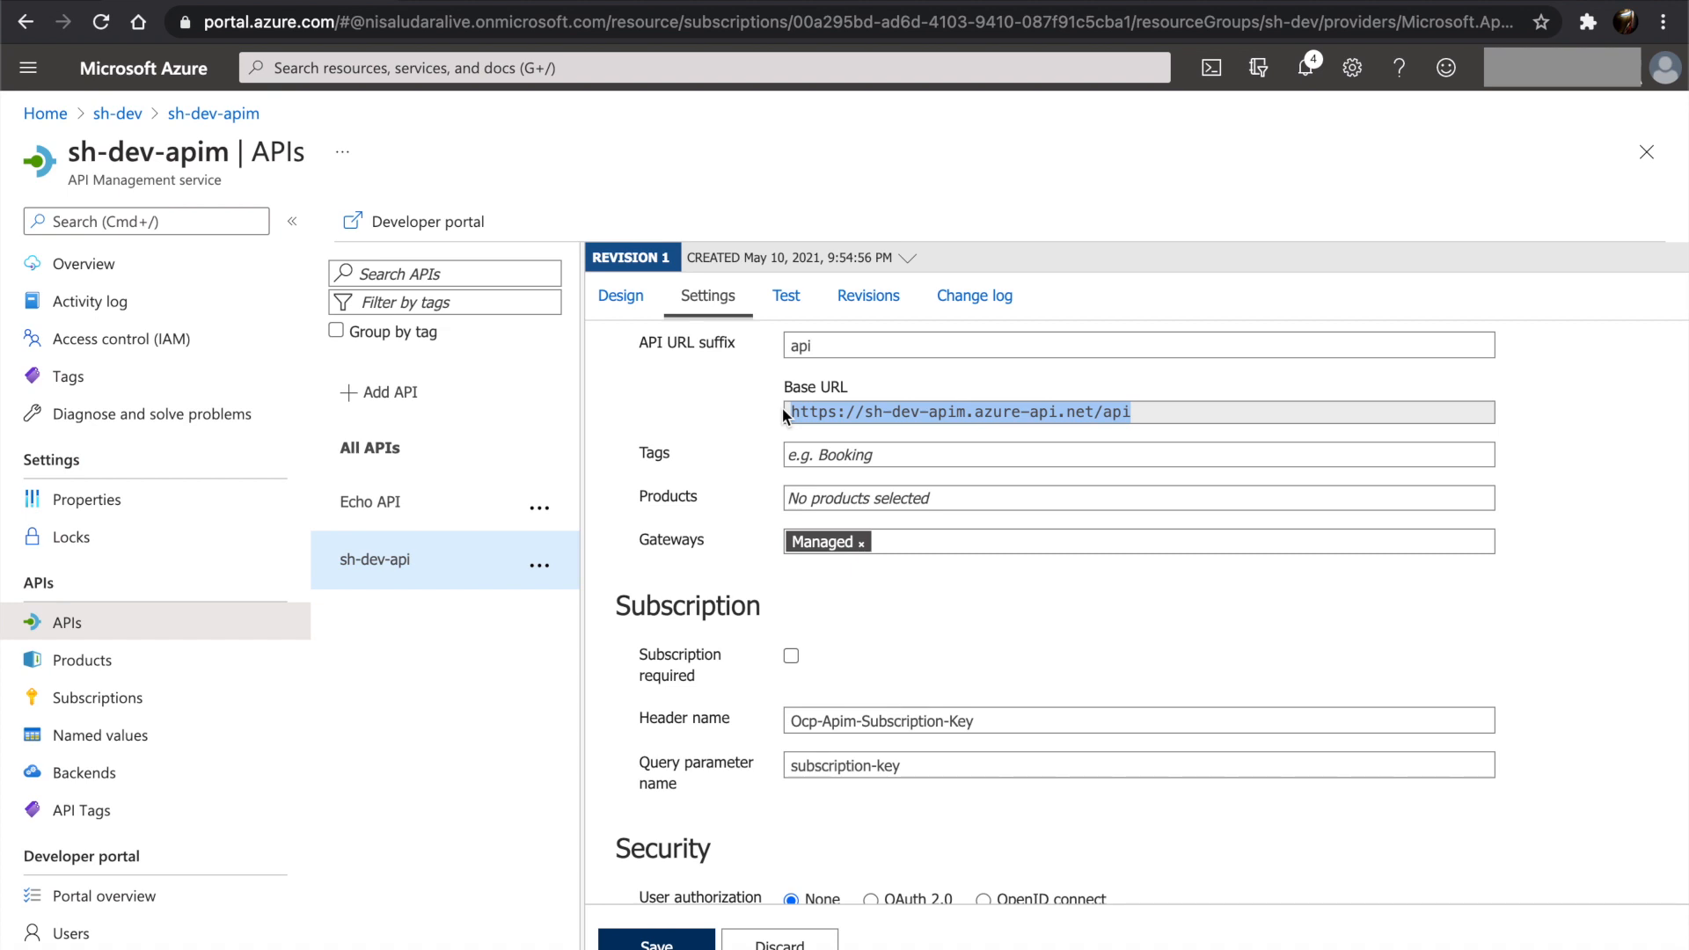
{"action": "key", "text": "super+Tab"}
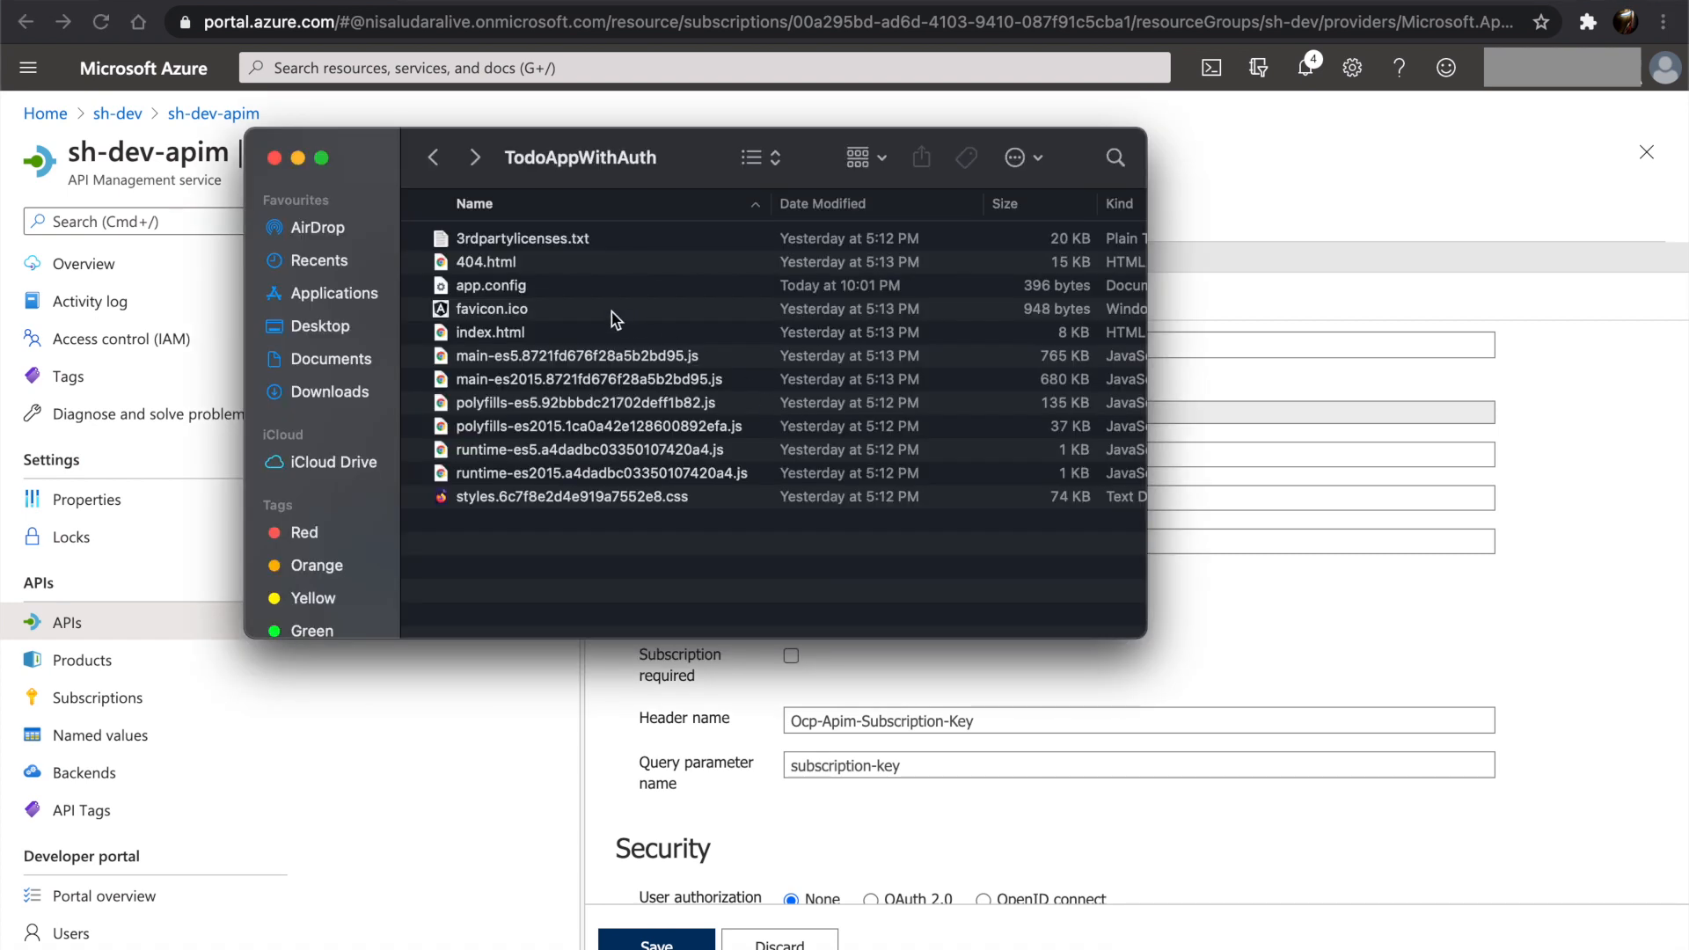
{"action": "left_click", "coordinate": [511, 286]}
{"action": "right_click", "coordinate": [512, 284]}
{"action": "mouse_move", "coordinate": [614, 327]}
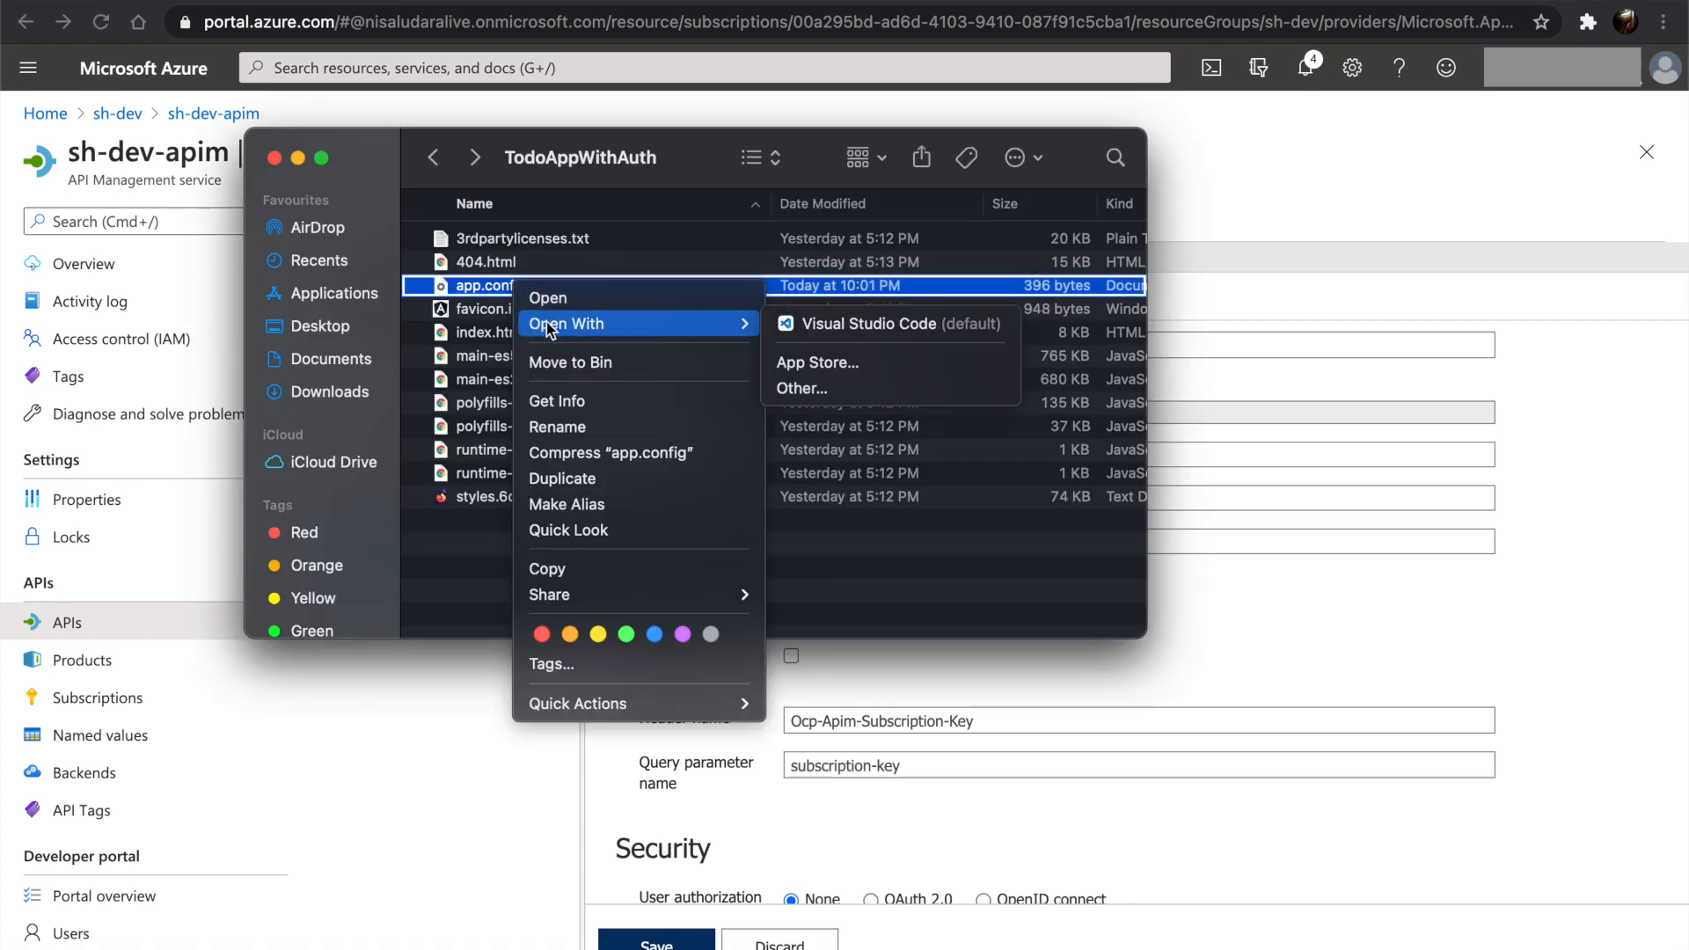
{"action": "left_click", "coordinate": [889, 324]}
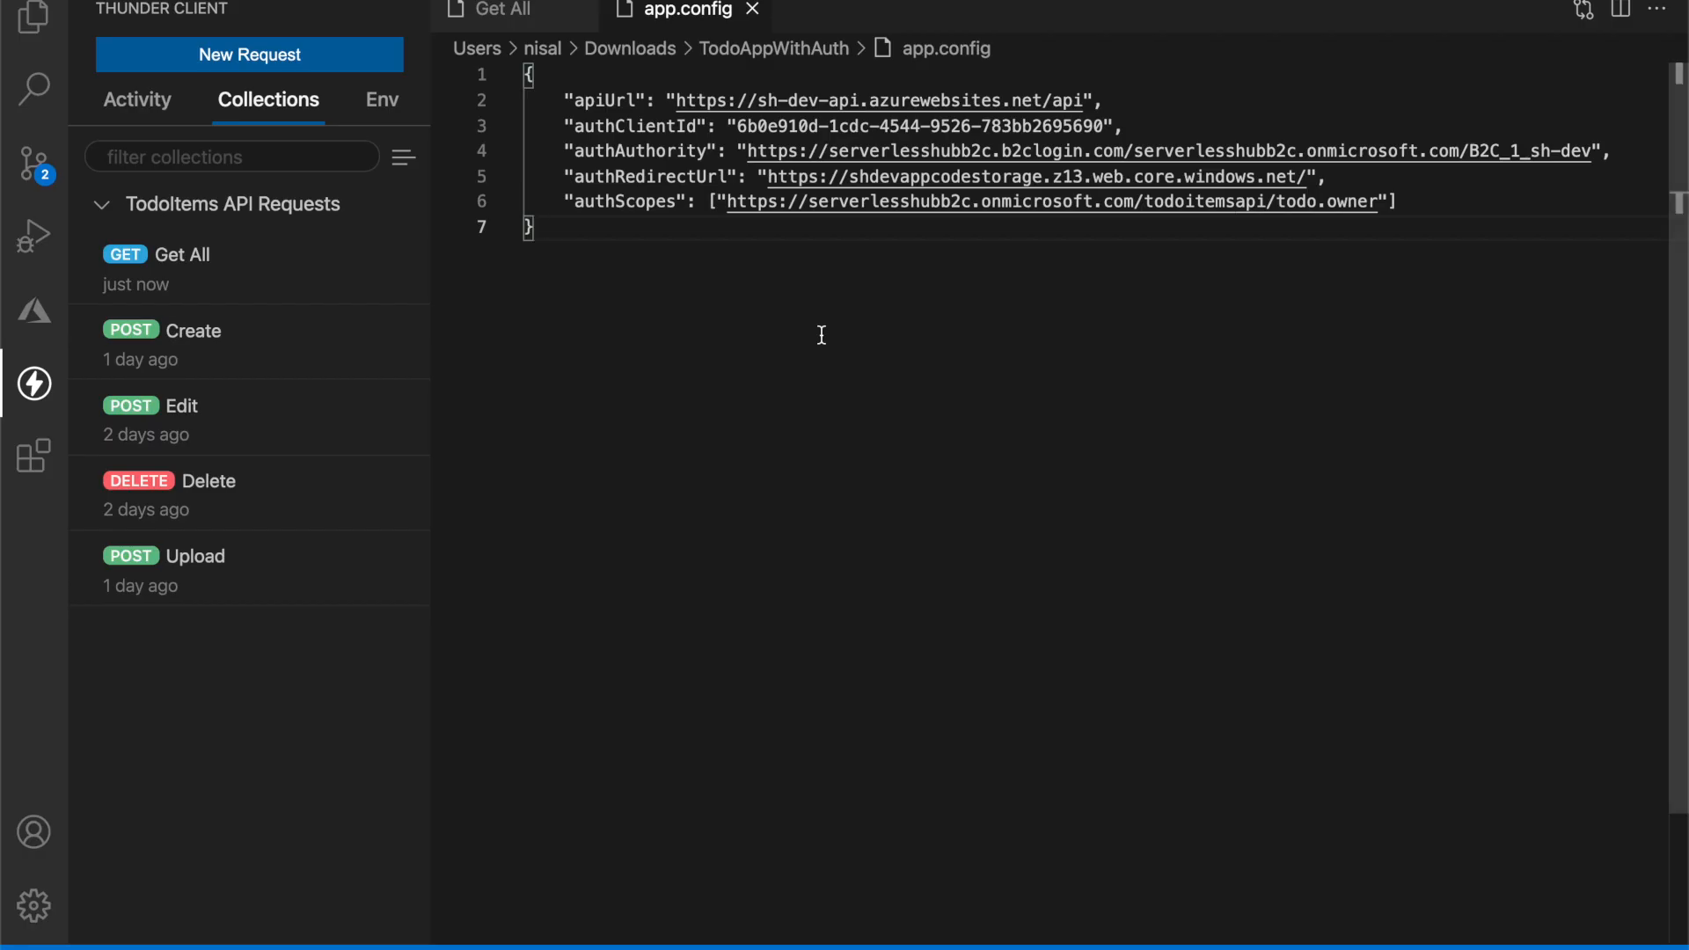
{"action": "left_click_drag", "start_coordinate": [673, 101], "coordinate": [1083, 104]}
{"action": "key", "text": "super+v"}
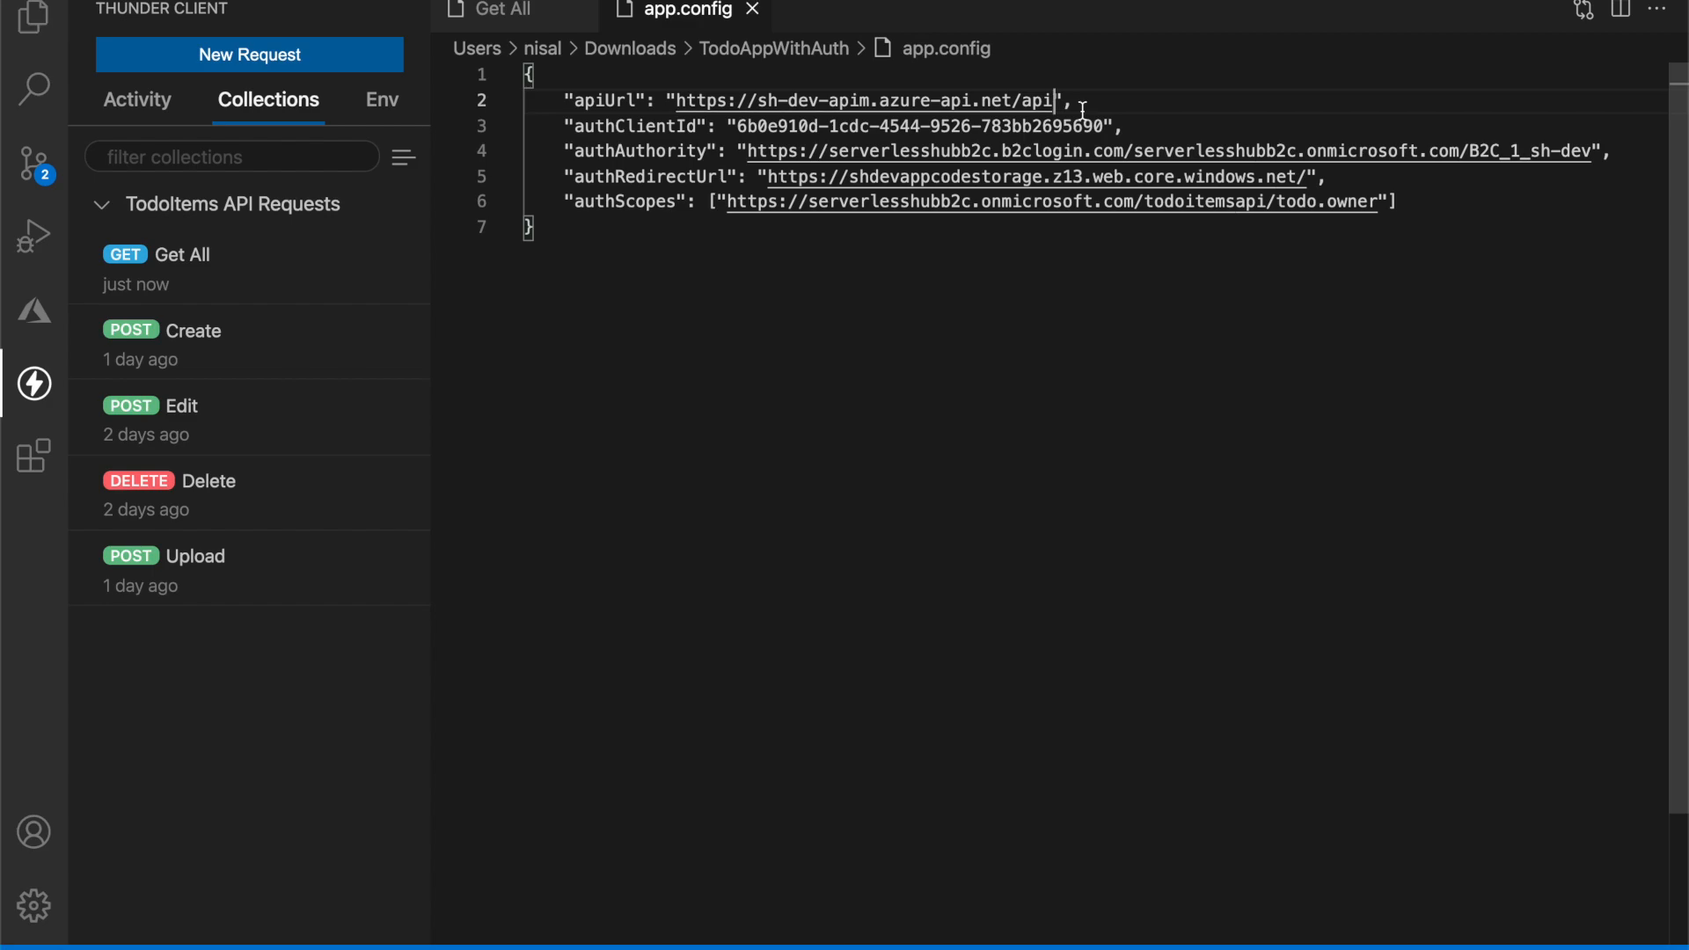
{"action": "key", "text": "super+Tab"}
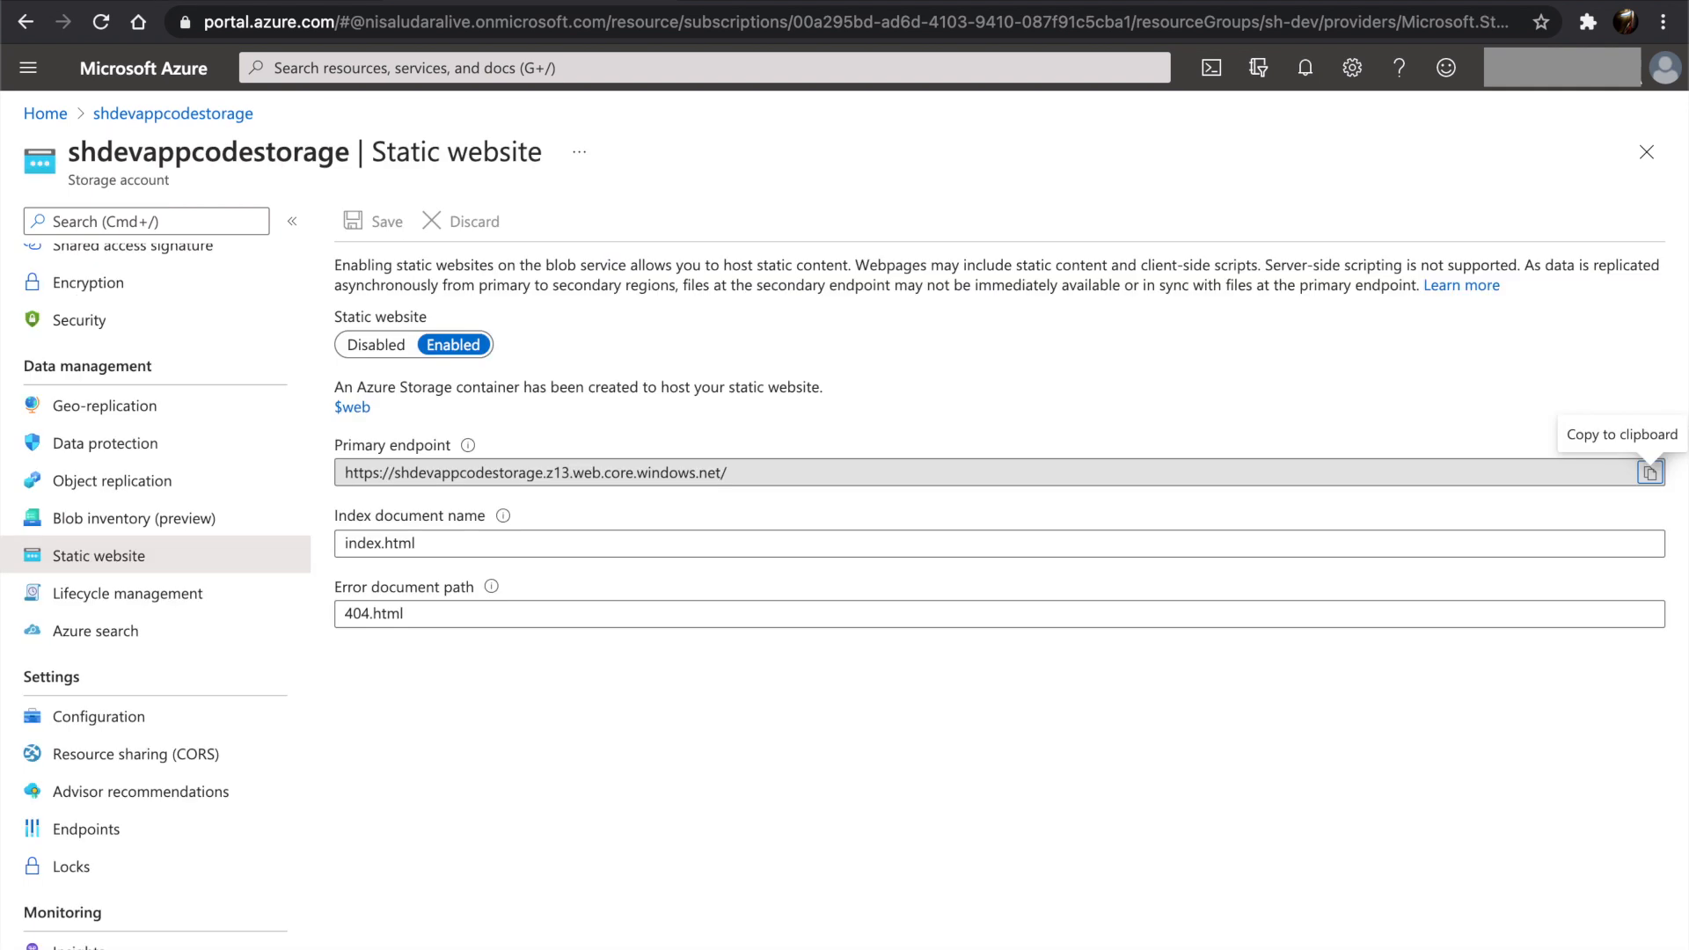
- Go to the $web container in shdevappcodestorage's containers
{"action": "scroll", "coordinate": [211, 387], "scroll_direction": "up", "scroll_amount": 3}
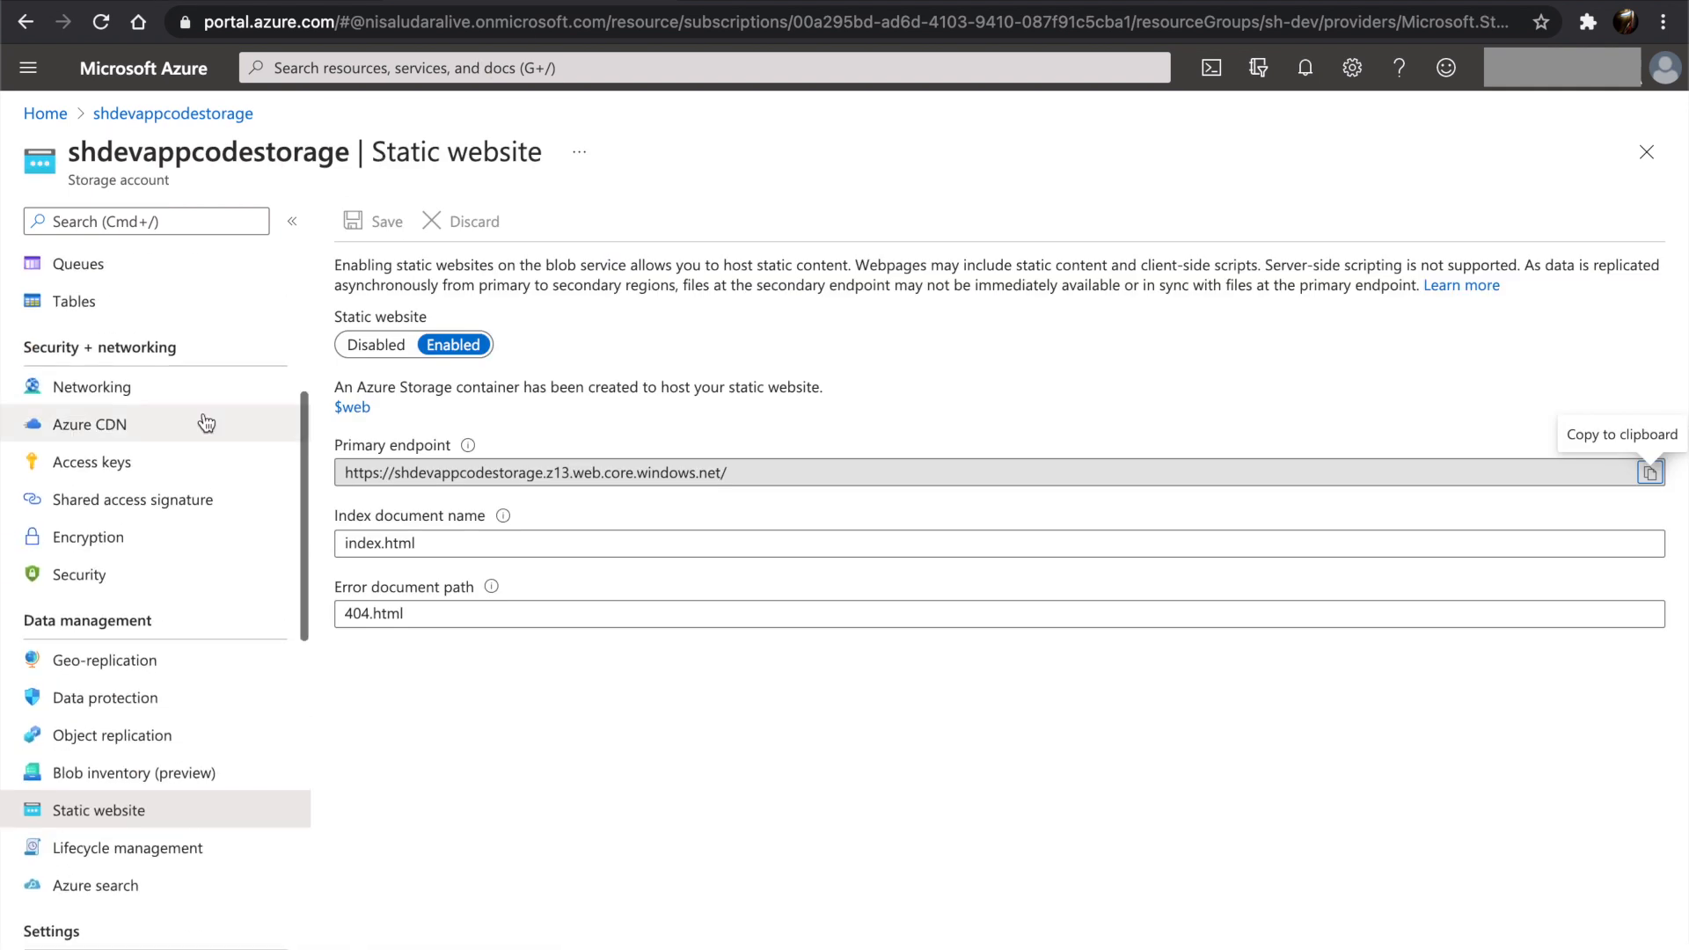
{"action": "scroll", "coordinate": [206, 421], "scroll_direction": "up", "scroll_amount": 4}
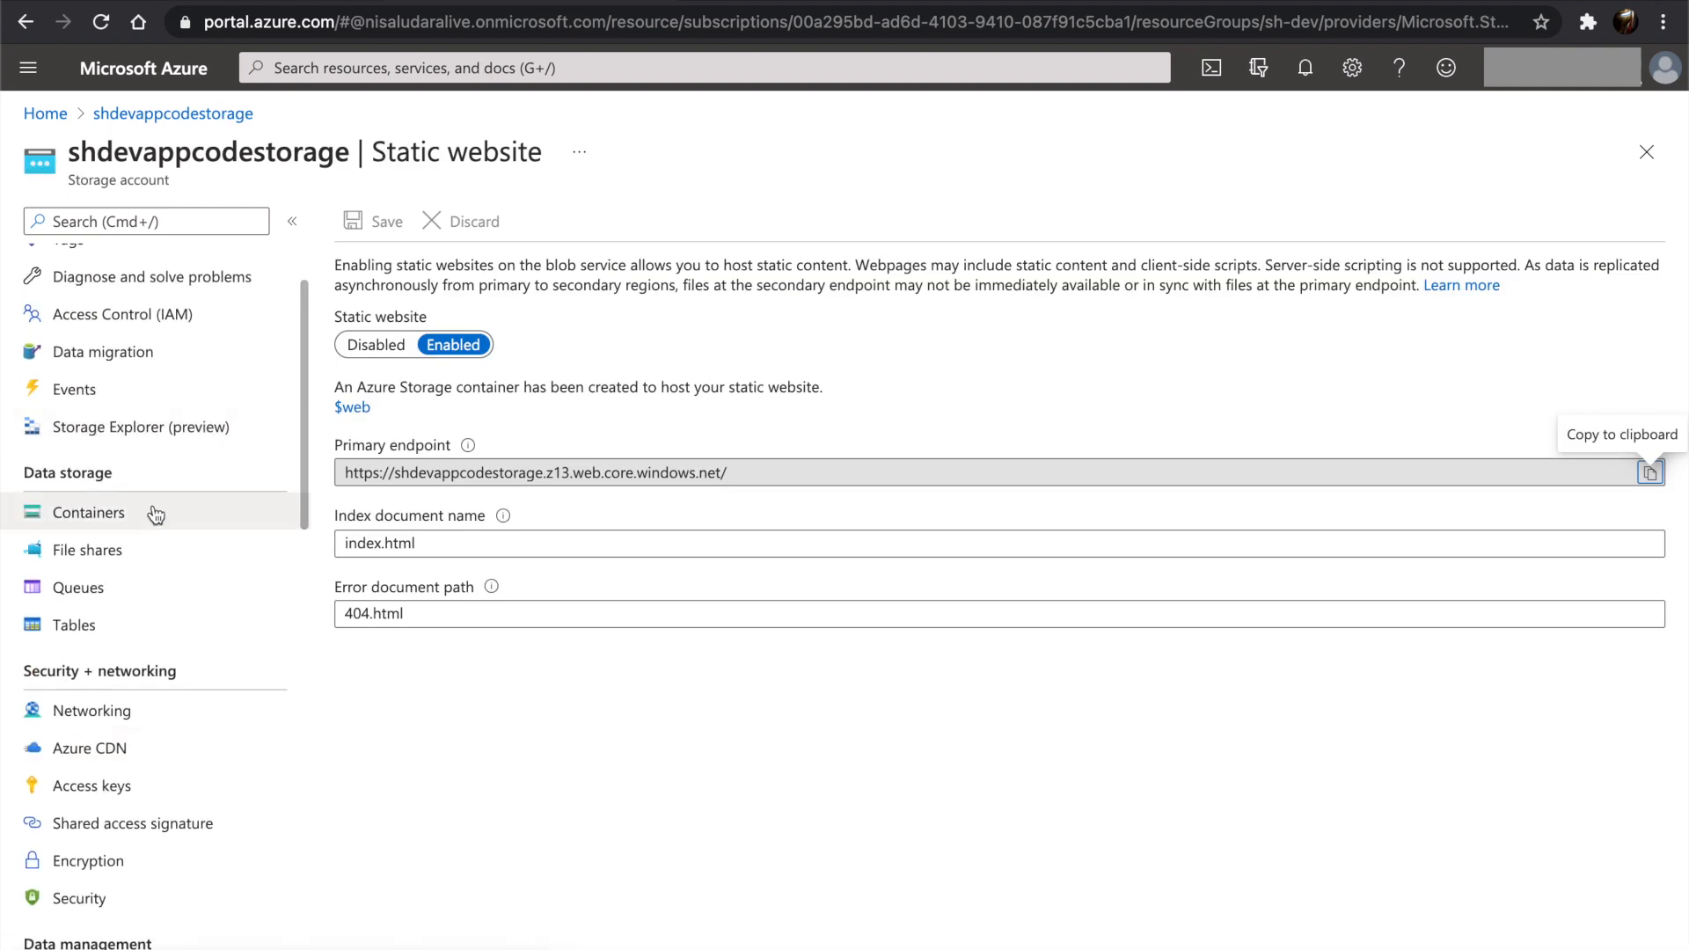
{"action": "left_click", "coordinate": [155, 513]}
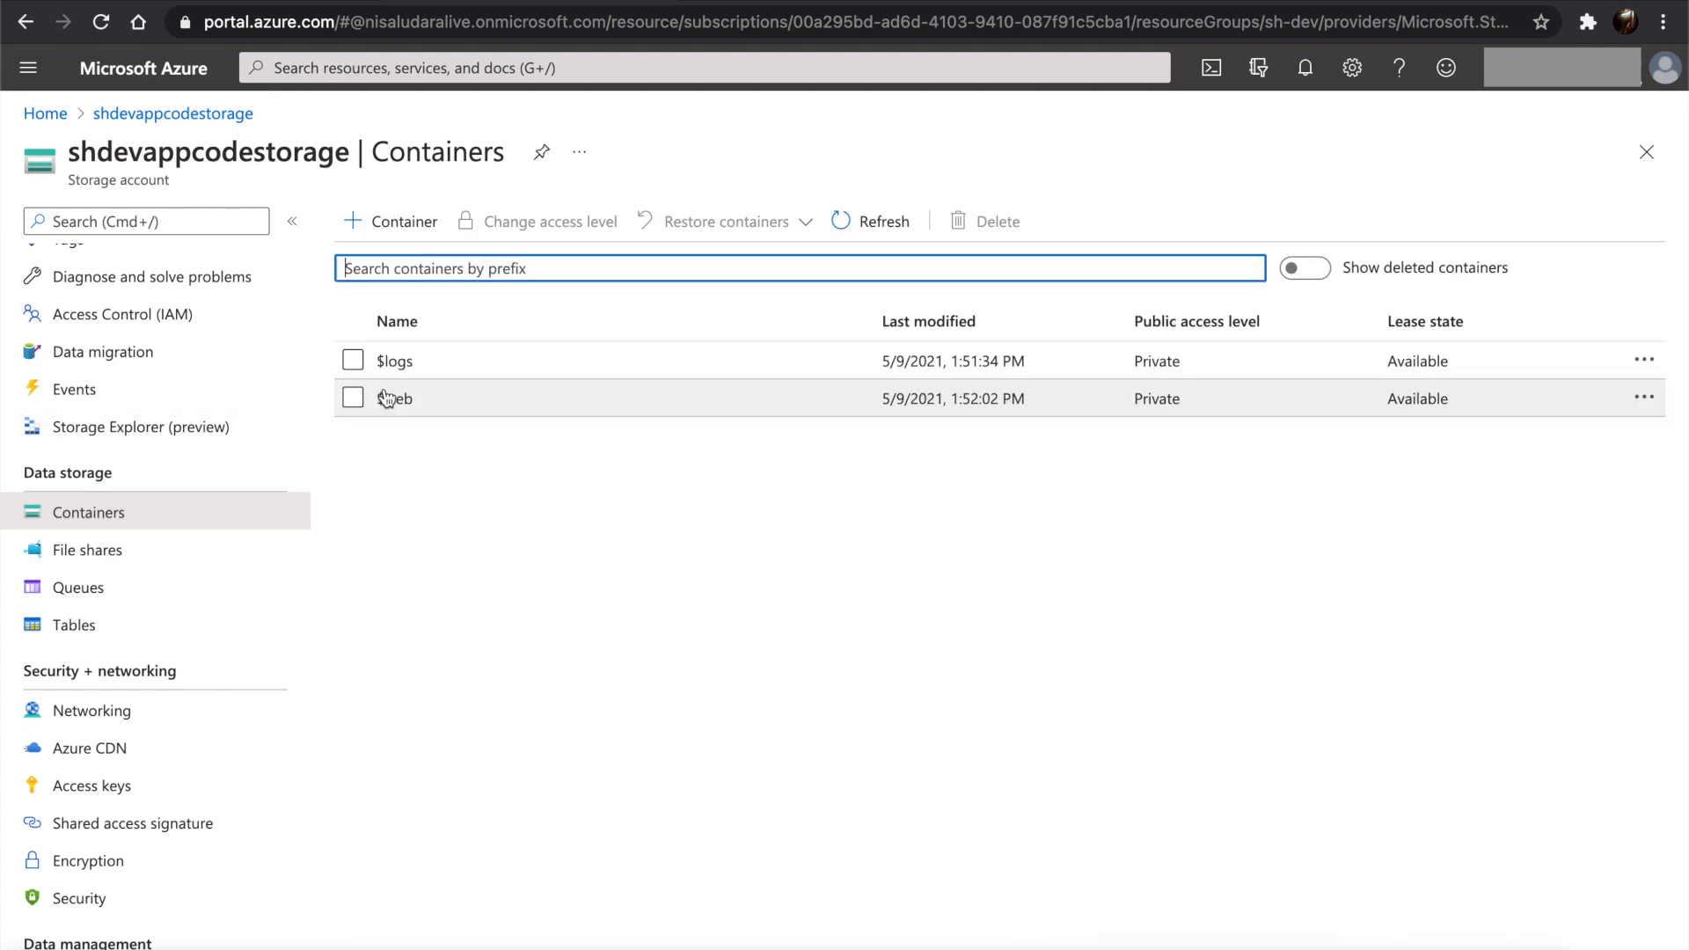
{"action": "left_click", "coordinate": [387, 399]}
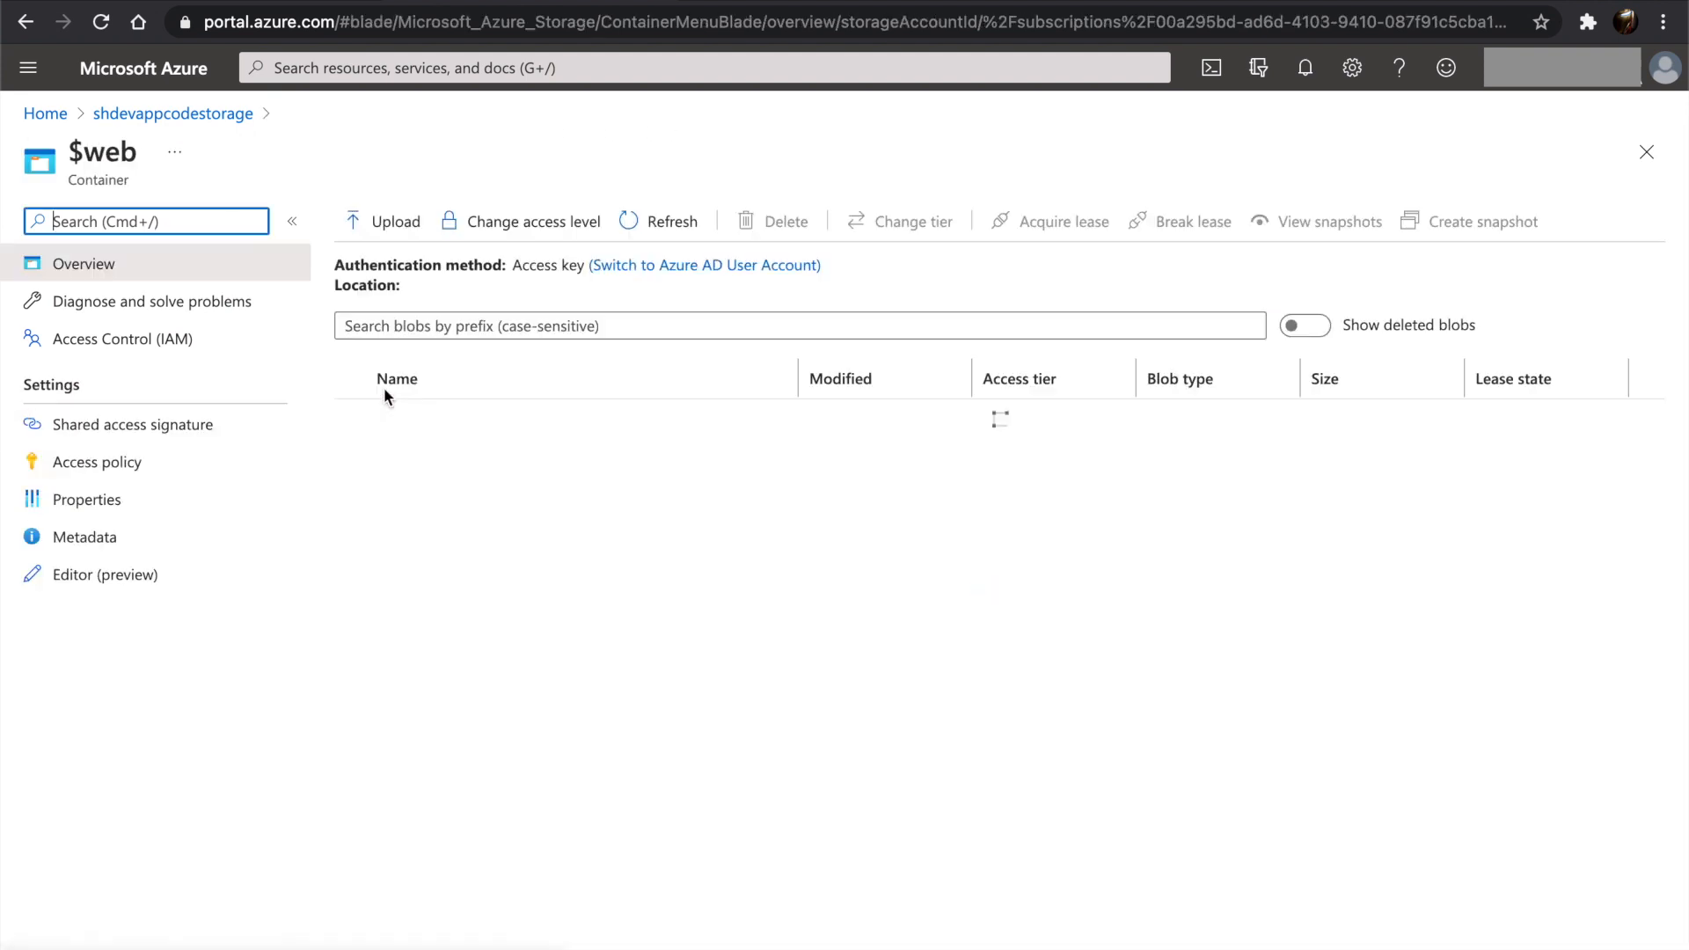
- Upload the updated app.config to $web, overwriting the old copy, then reload the Todos App site
{"action": "left_click", "coordinate": [384, 225]}
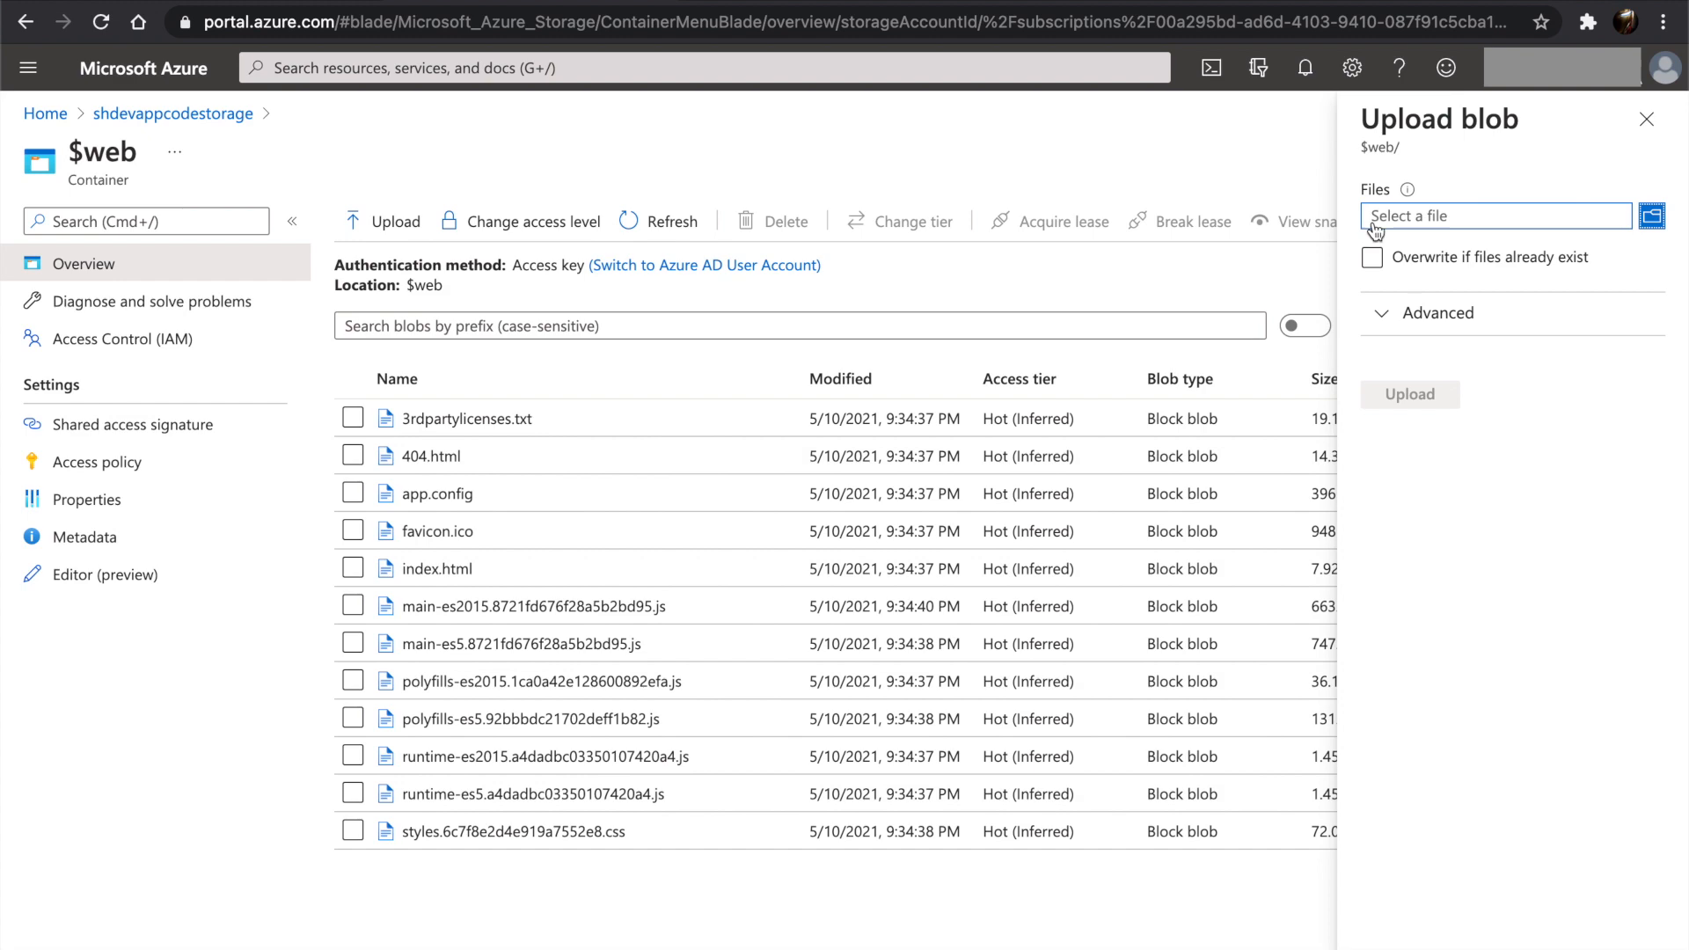
{"action": "left_click", "coordinate": [1373, 258]}
{"action": "left_click", "coordinate": [1476, 218]}
{"action": "double_click", "coordinate": [929, 373]}
{"action": "left_click", "coordinate": [1404, 400]}
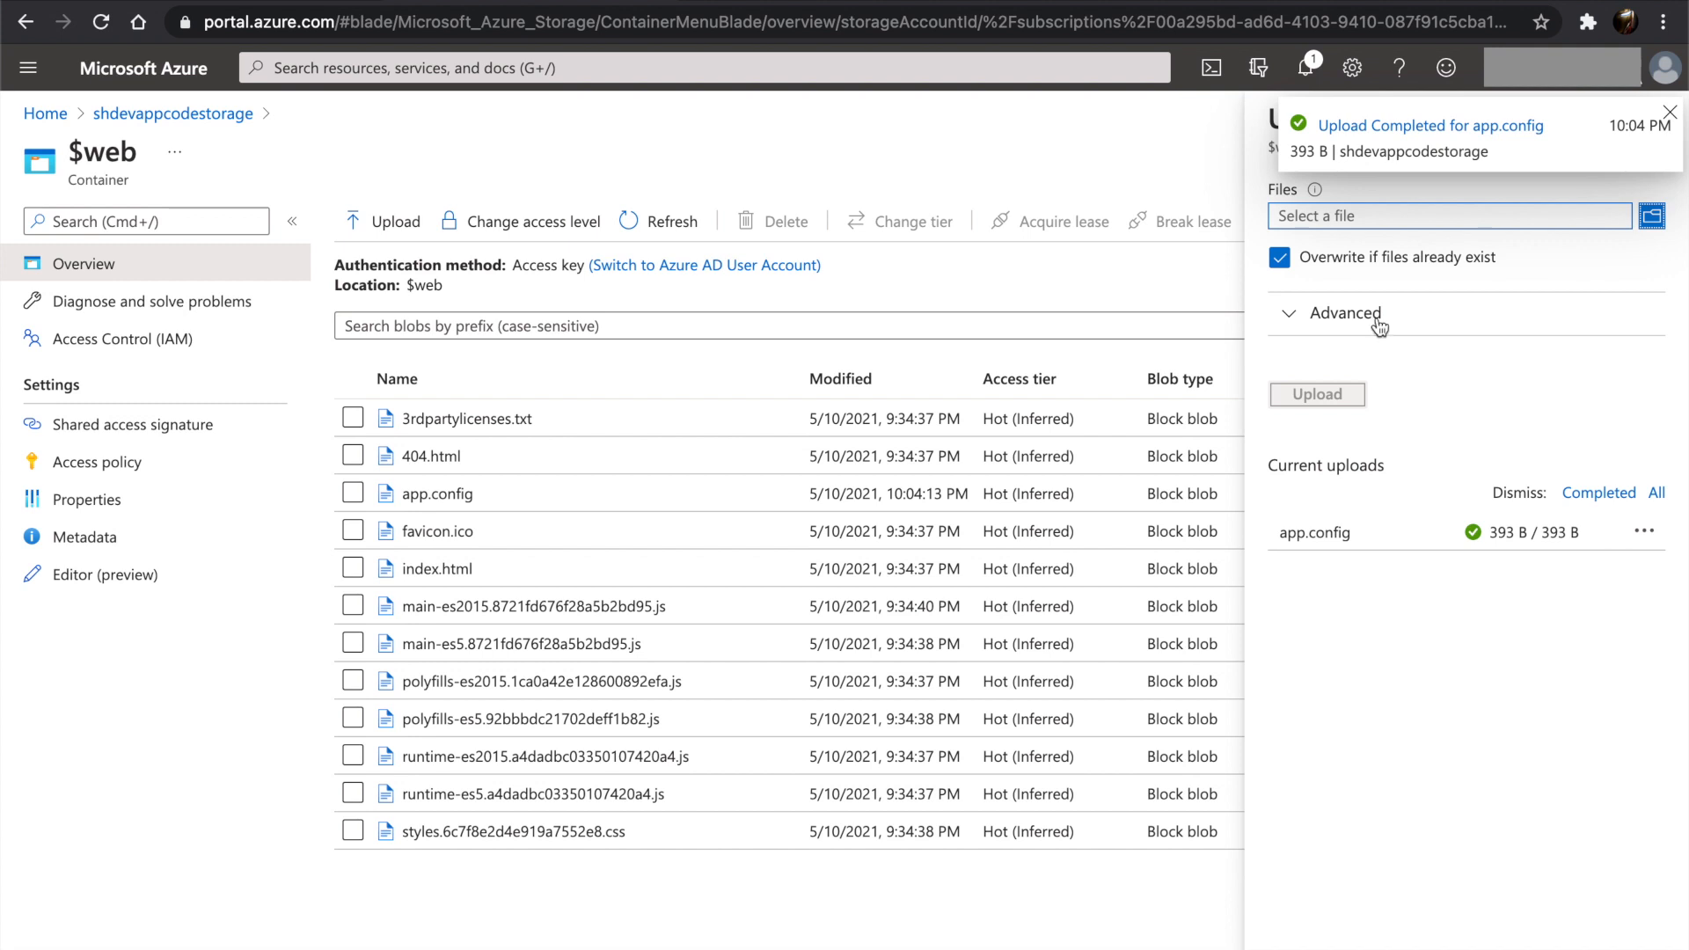
{"action": "left_click", "coordinate": [1287, 5]}
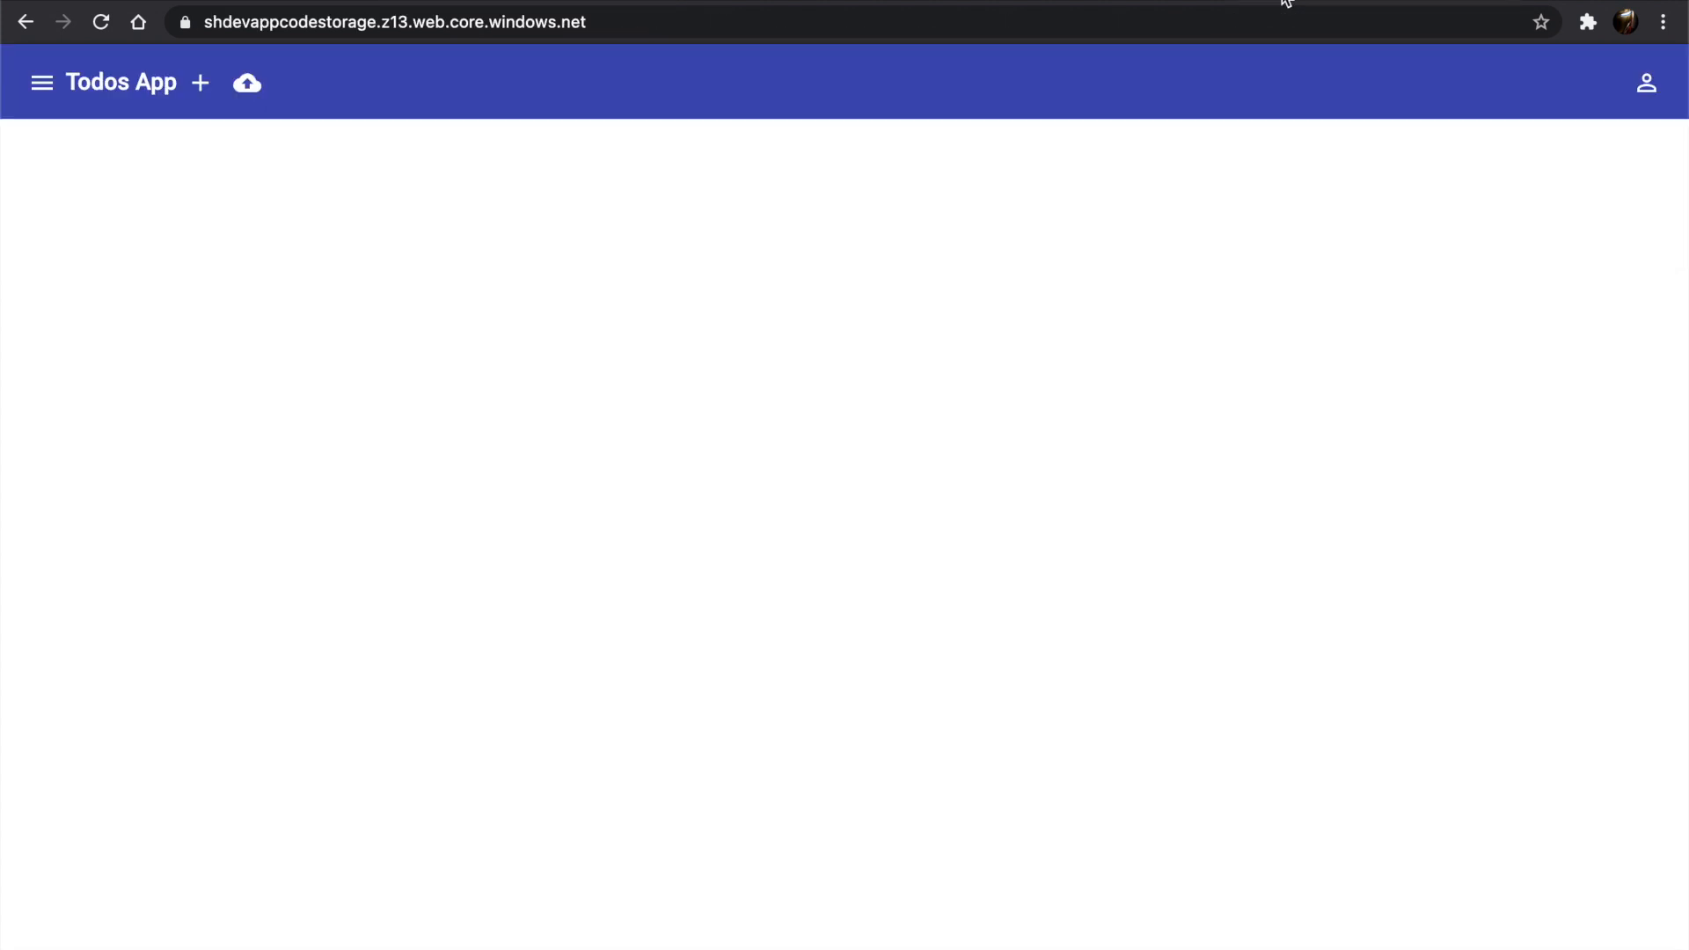
{"action": "key", "text": "super+r"}
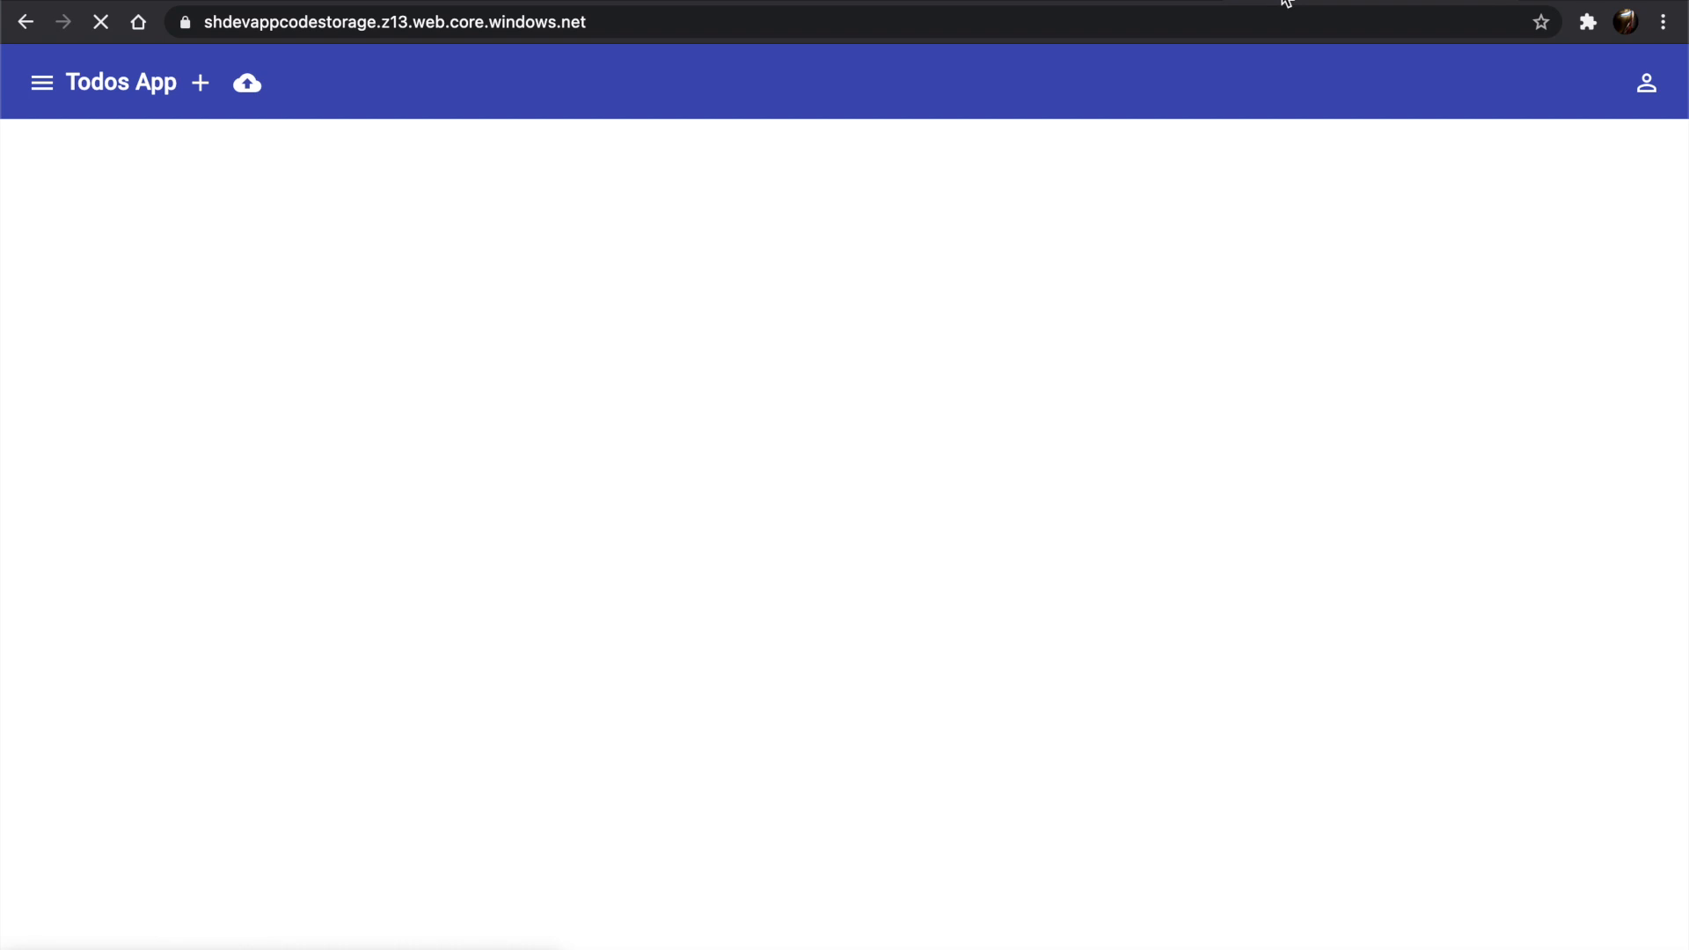
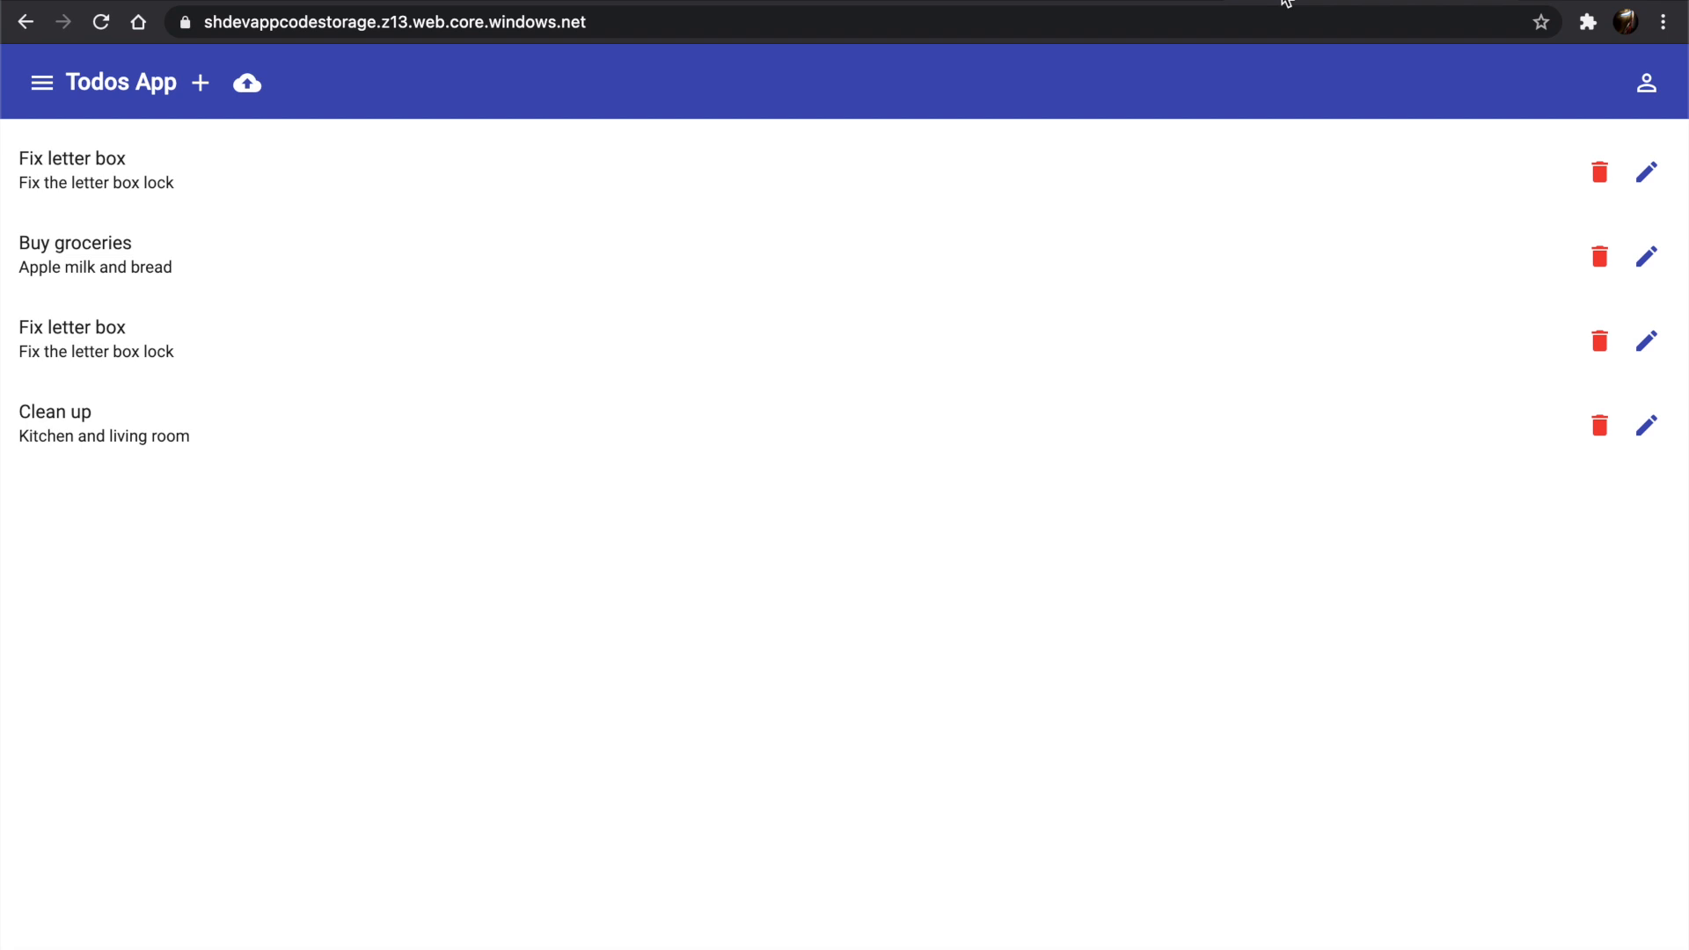
- In DevTools, select the authorization Bearer value in the latest todoitem request's Request Headers
{"action": "key", "text": "super+alt+i"}
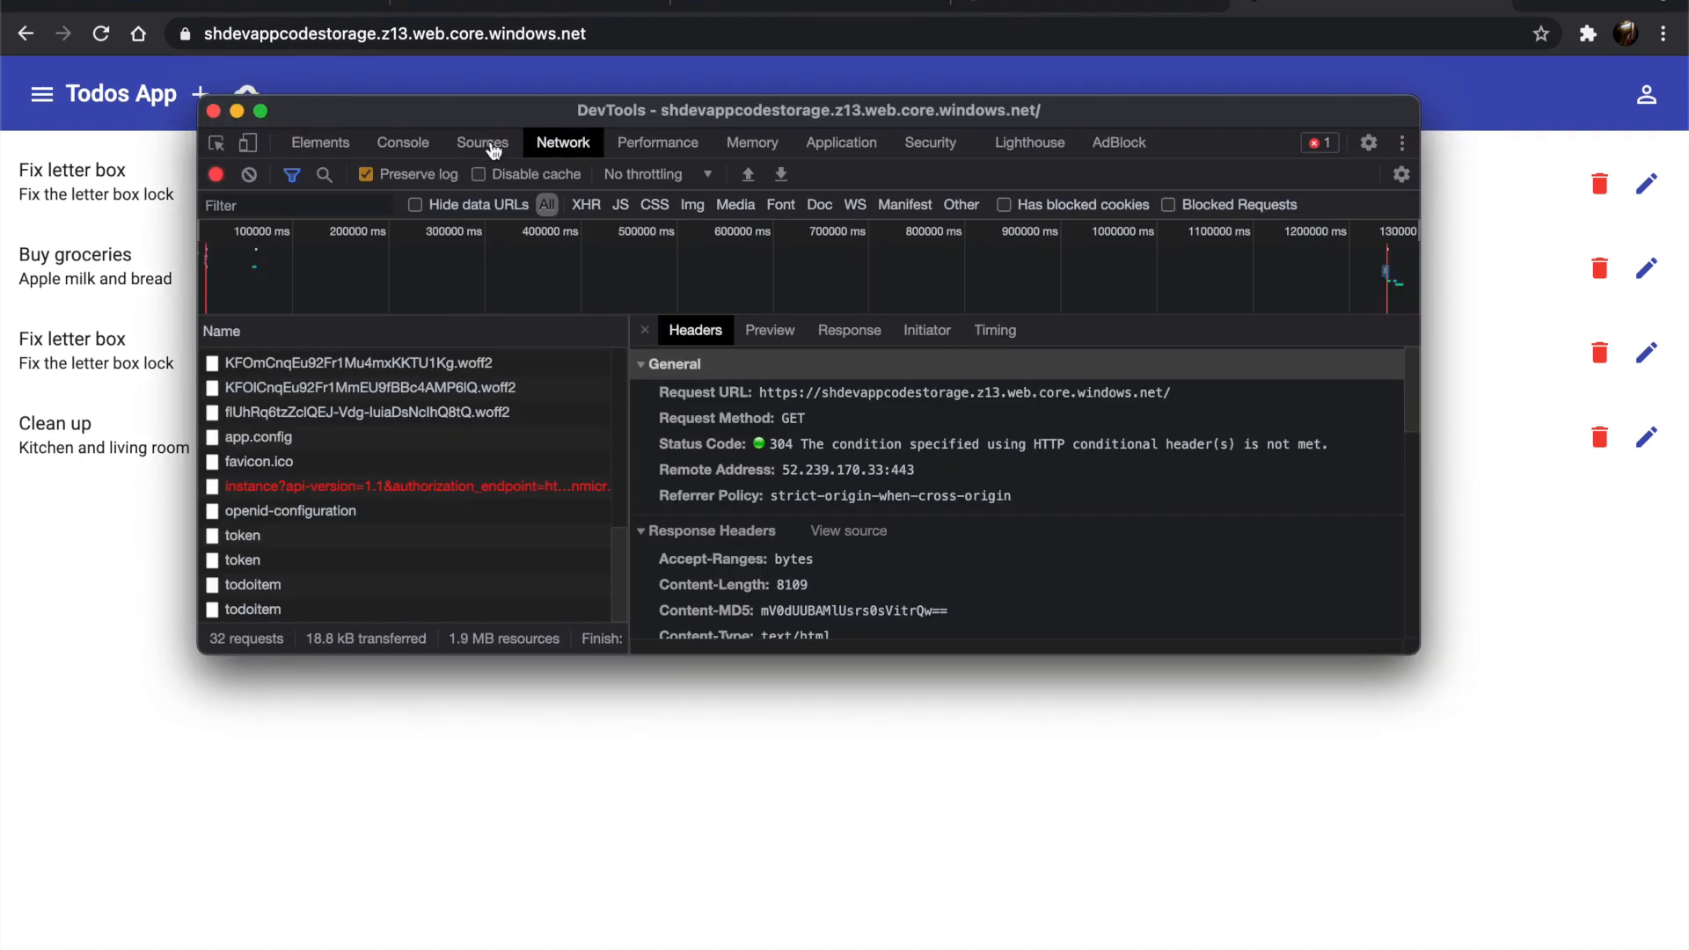
{"action": "left_click", "coordinate": [269, 609]}
{"action": "scroll", "coordinate": [748, 599], "scroll_direction": "down", "scroll_amount": 10}
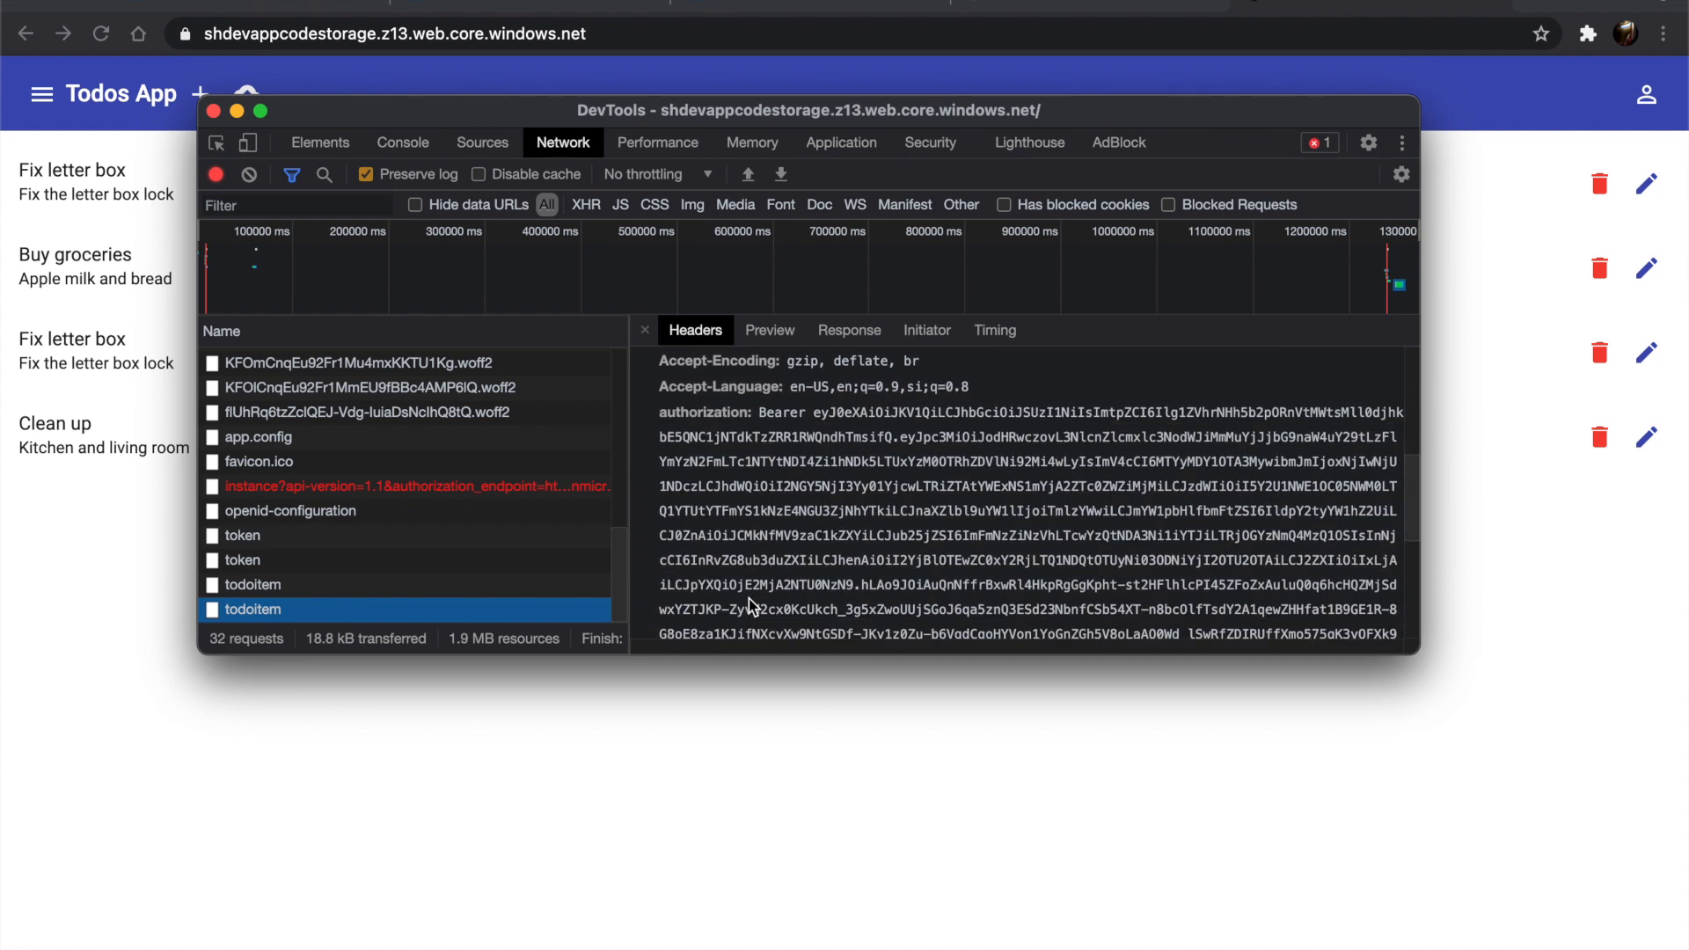
{"action": "scroll", "coordinate": [748, 598], "scroll_direction": "down", "scroll_amount": 2}
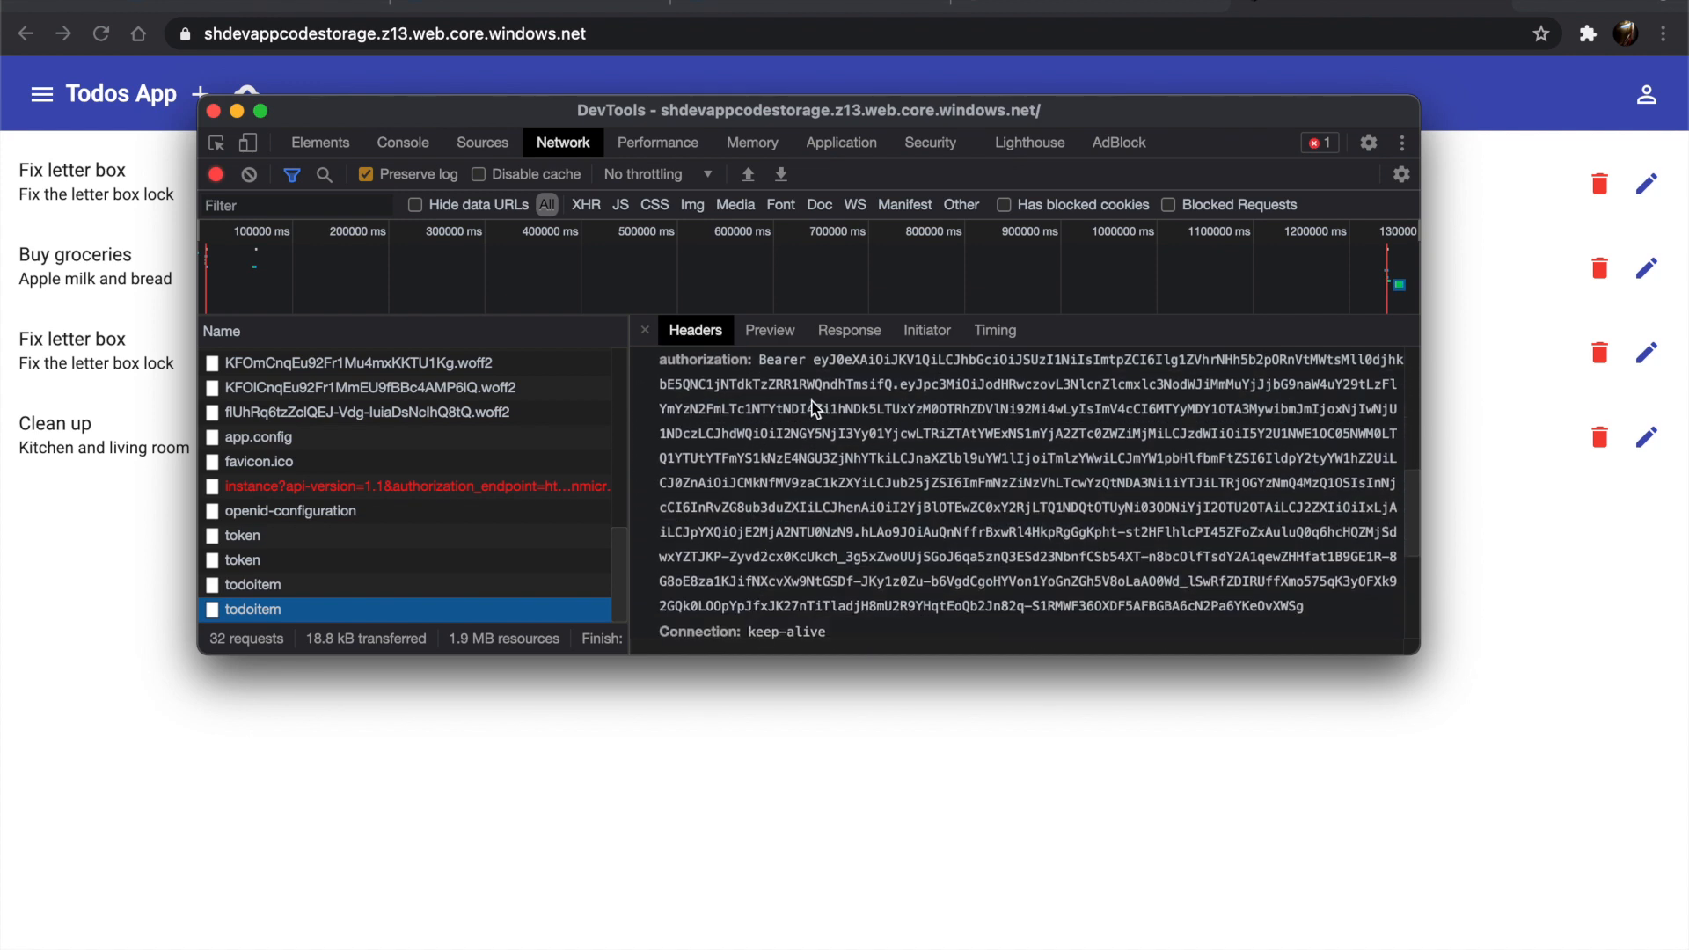
{"action": "triple_click", "coordinate": [814, 361]}
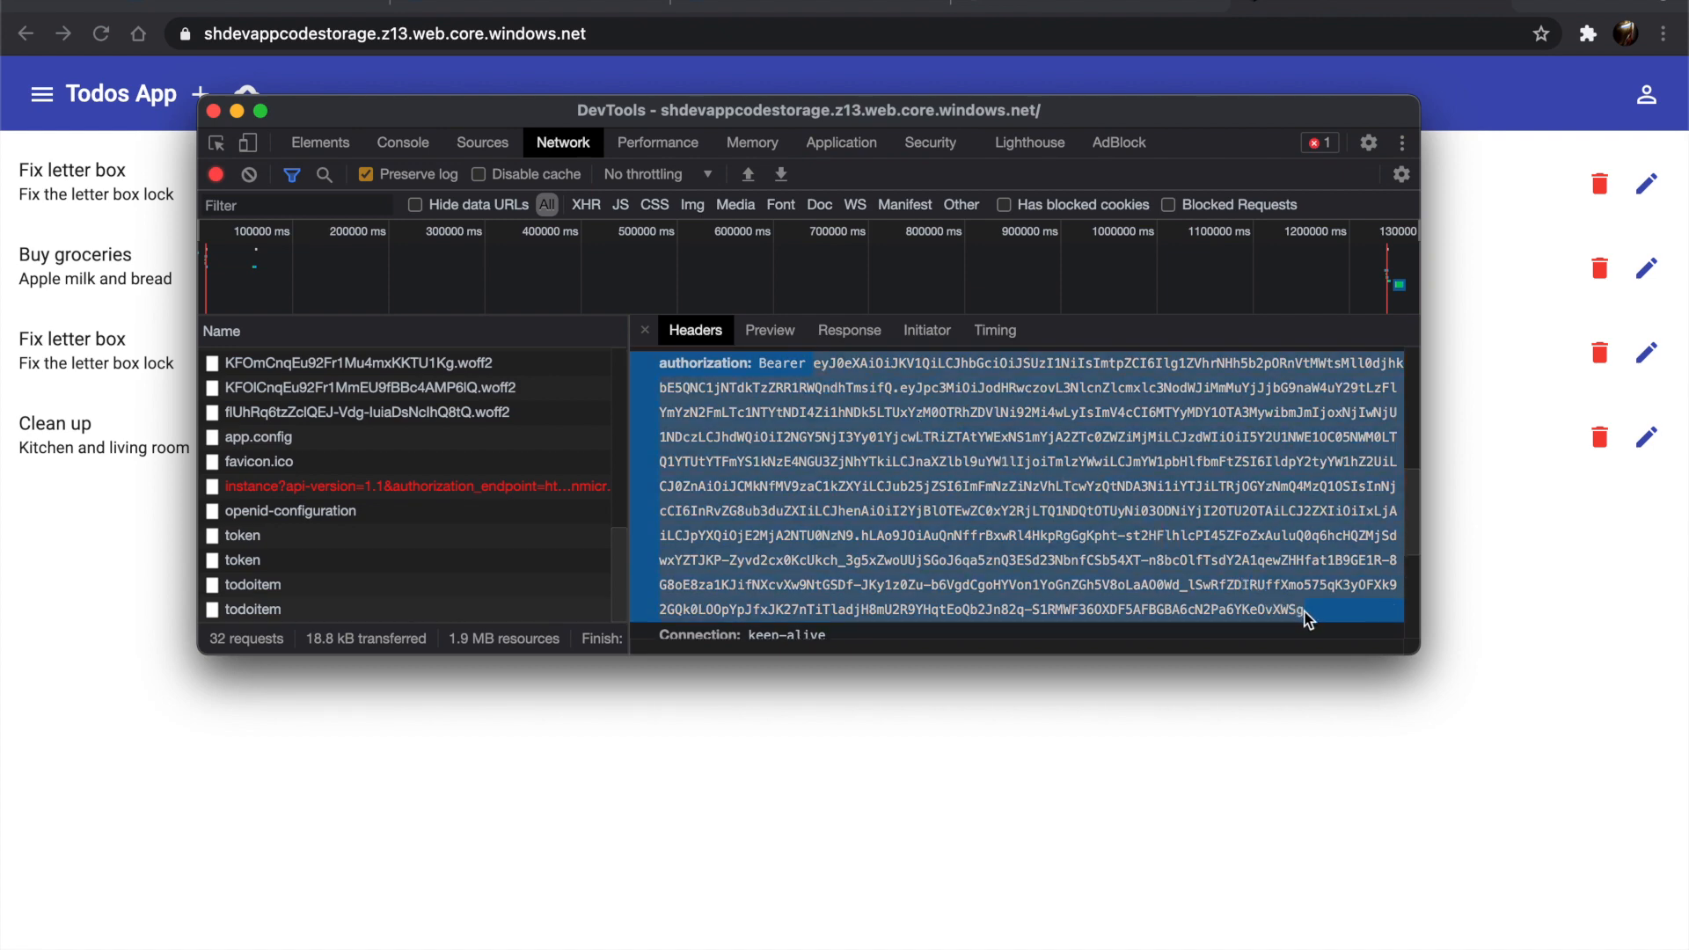
- Replace jwt.io's sample Encoded token with the copied access token and view its payload claims
{"action": "key", "text": "super+t"}
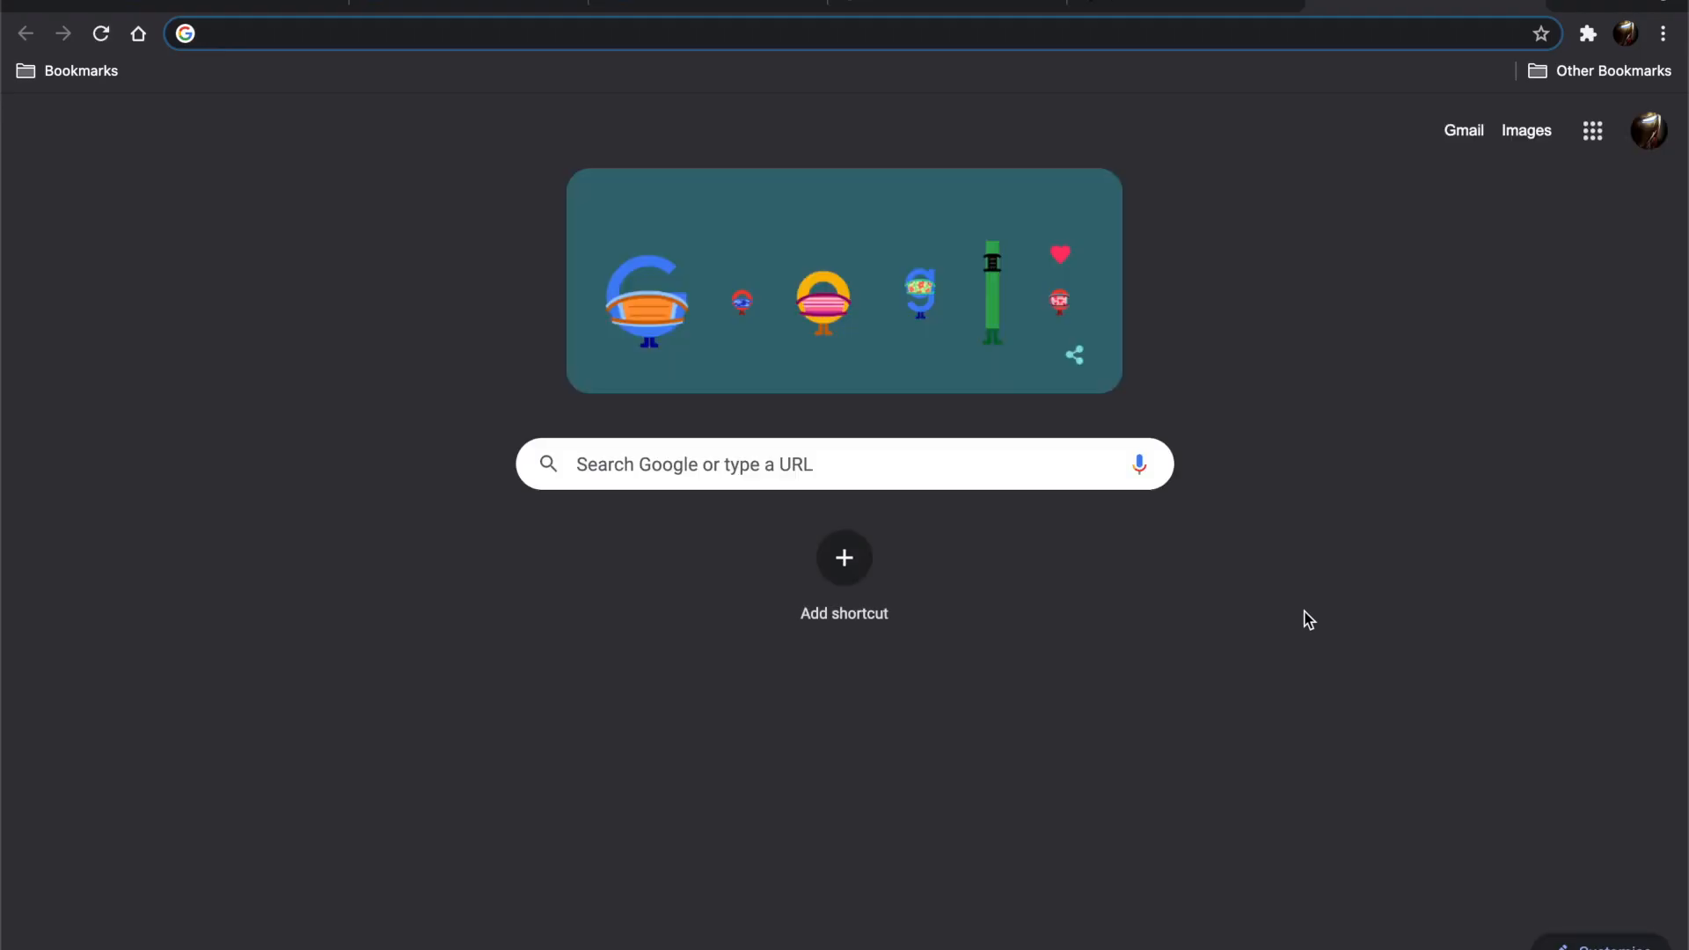
{"action": "type", "text": "jwt.io"}
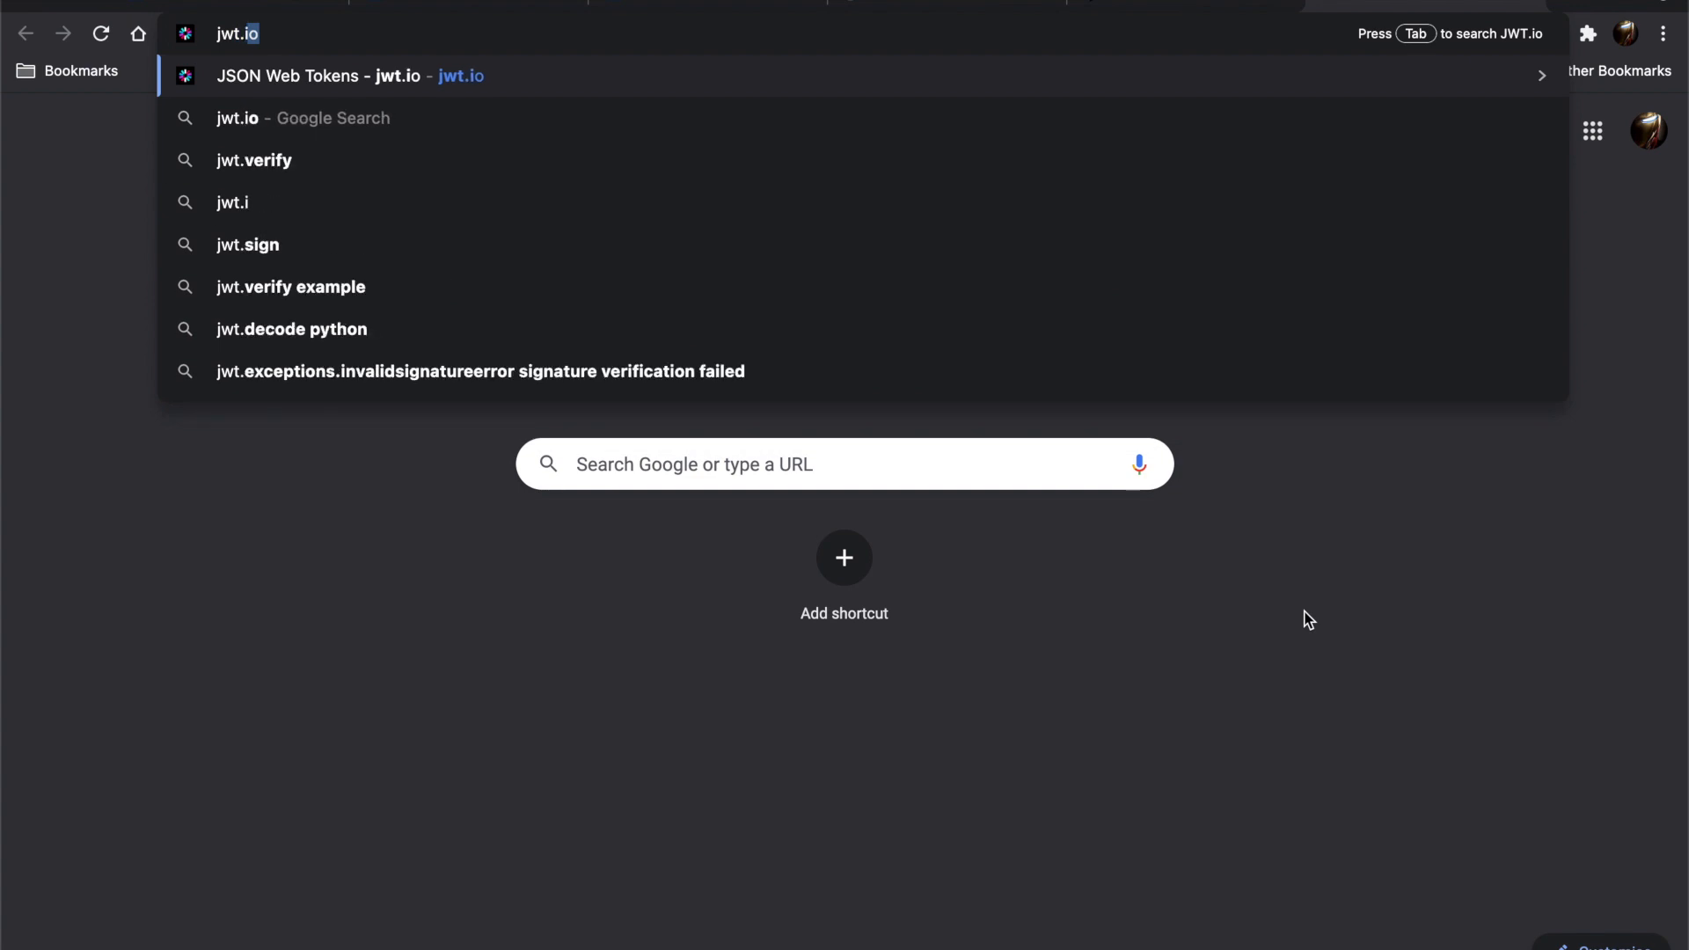
{"action": "key", "text": "Return"}
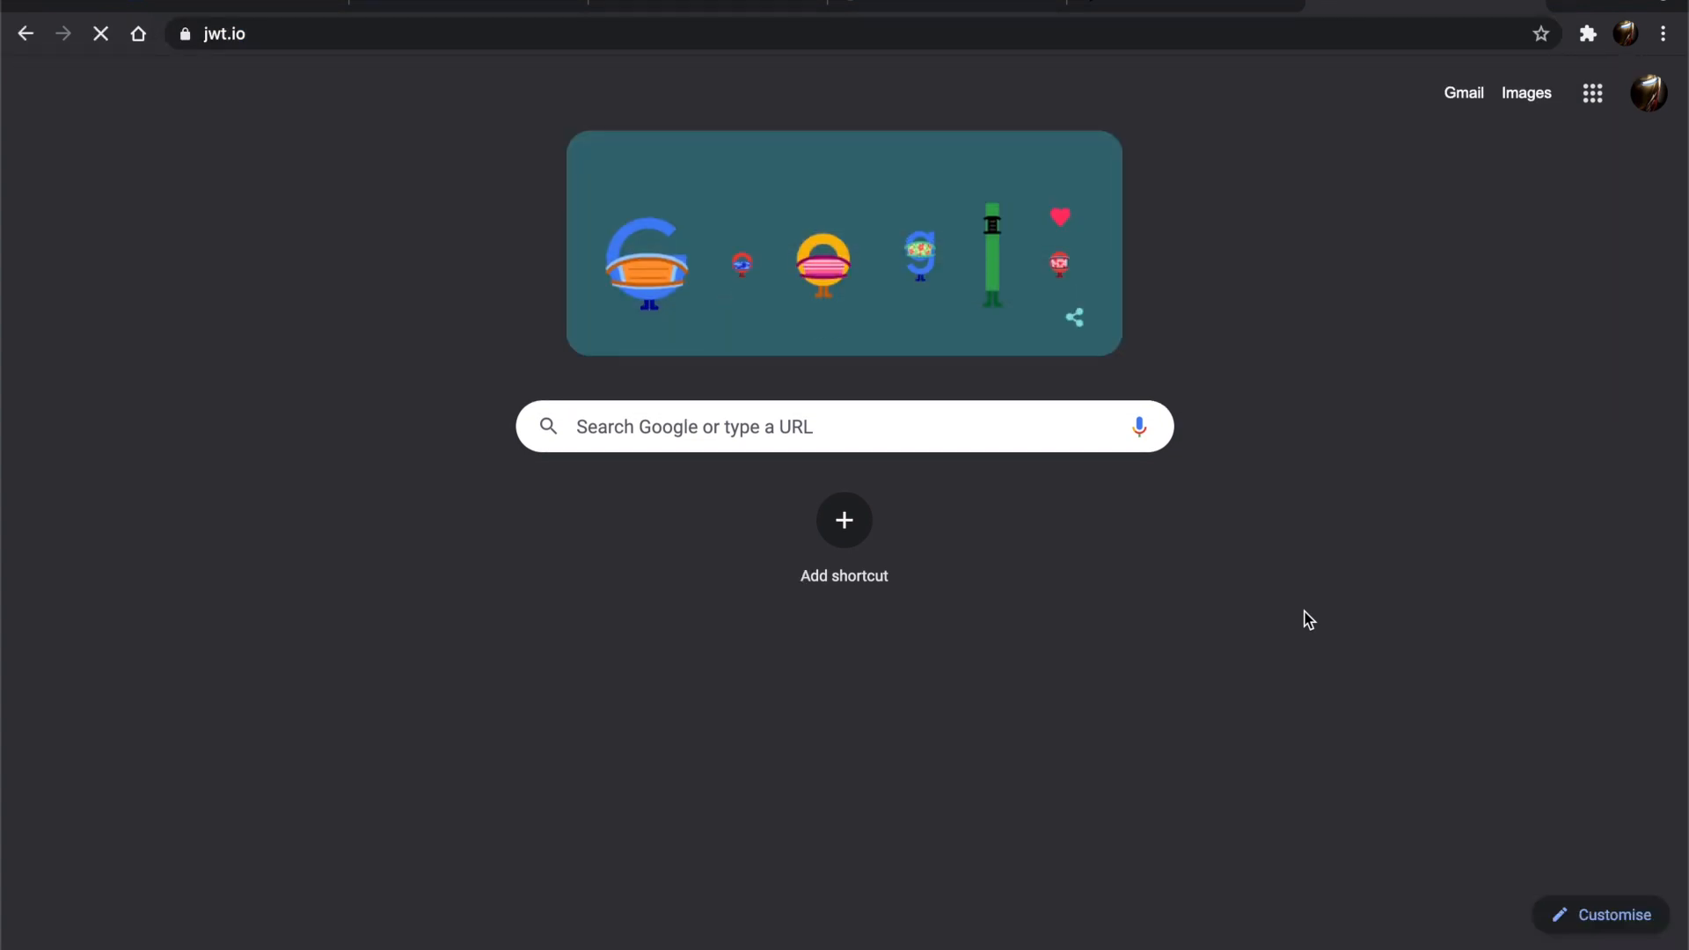
{"action": "scroll", "coordinate": [509, 805], "scroll_direction": "down", "scroll_amount": 10}
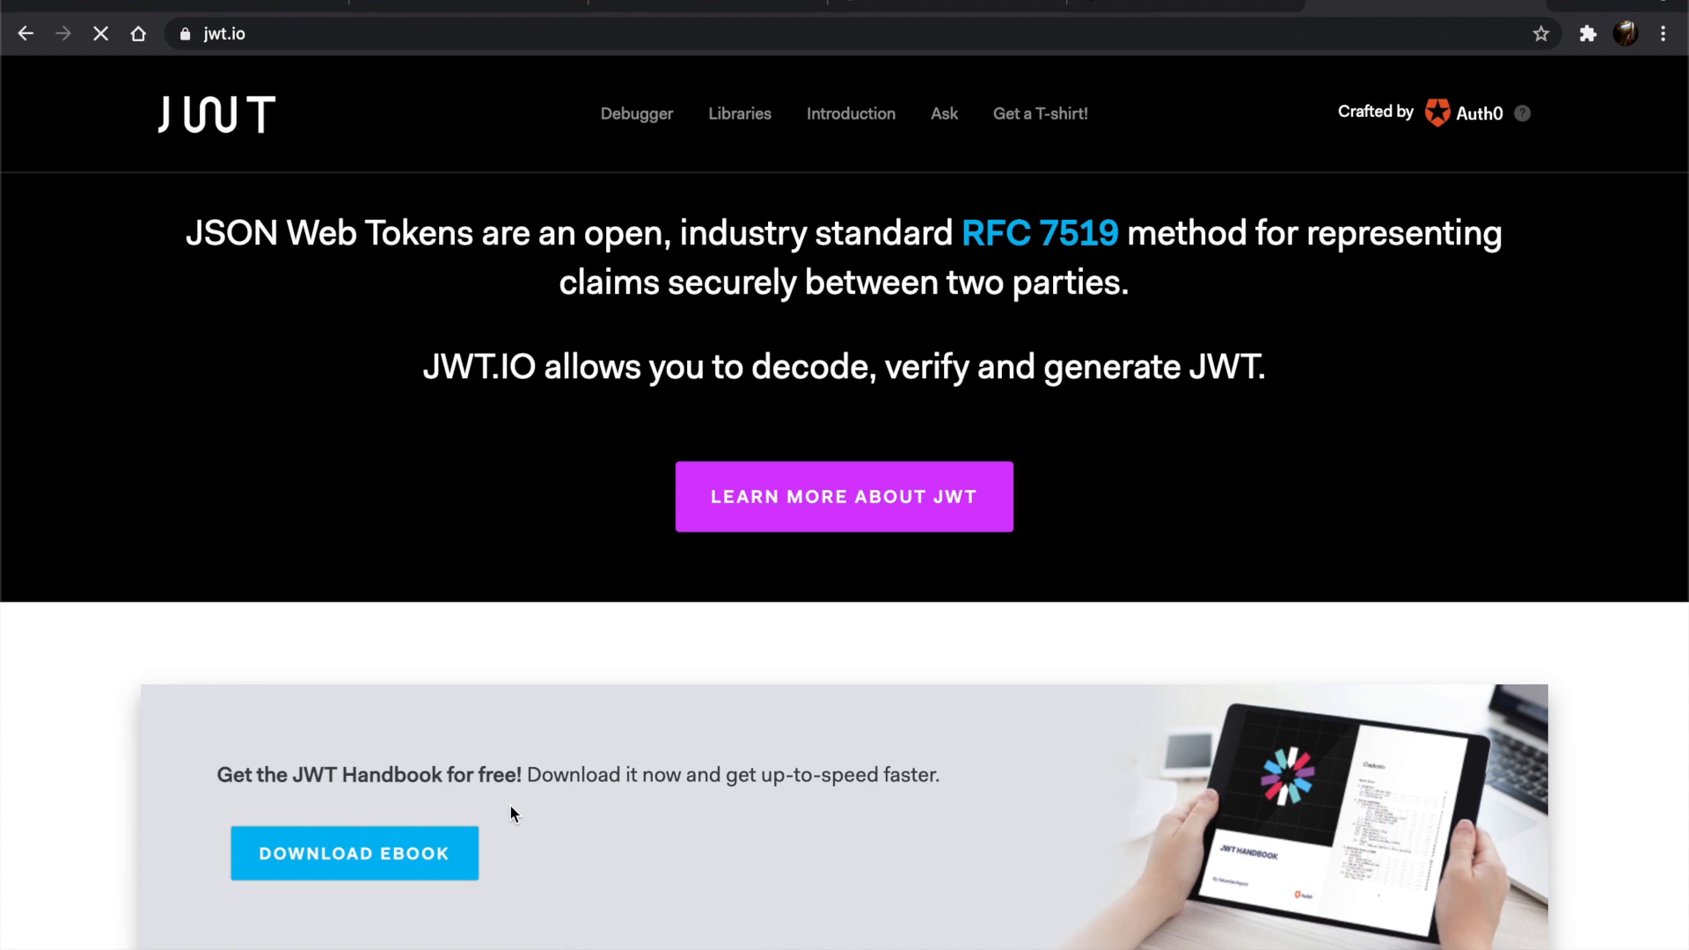
{"action": "key", "text": "super+a"}
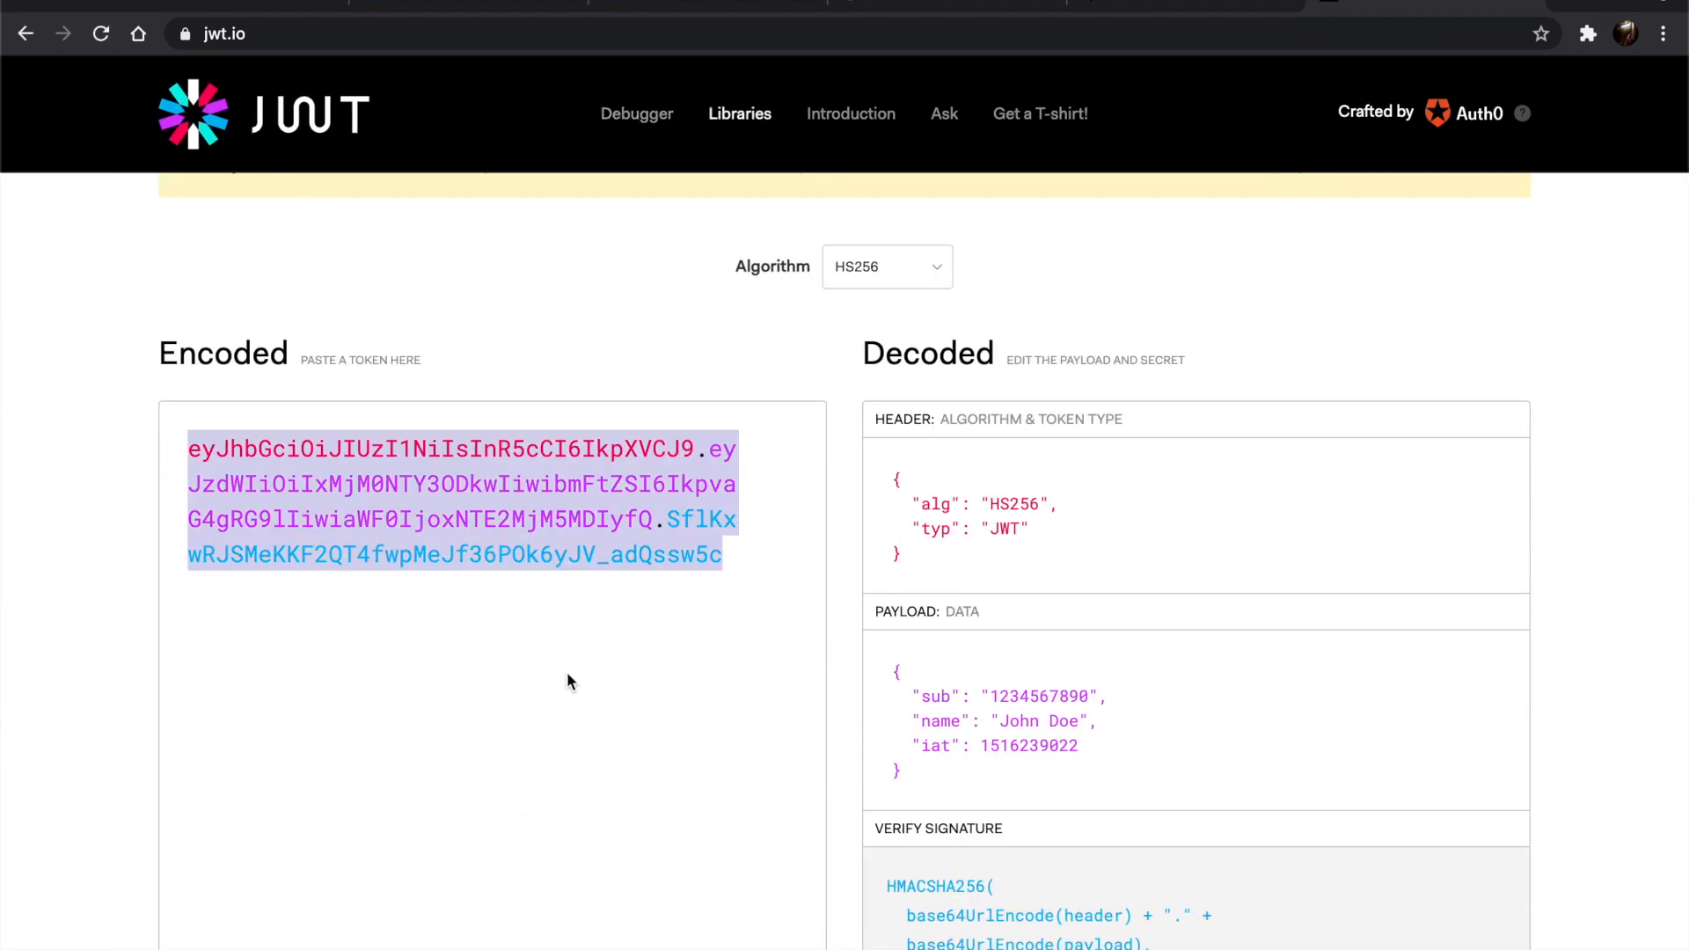
{"action": "key", "text": "super+v"}
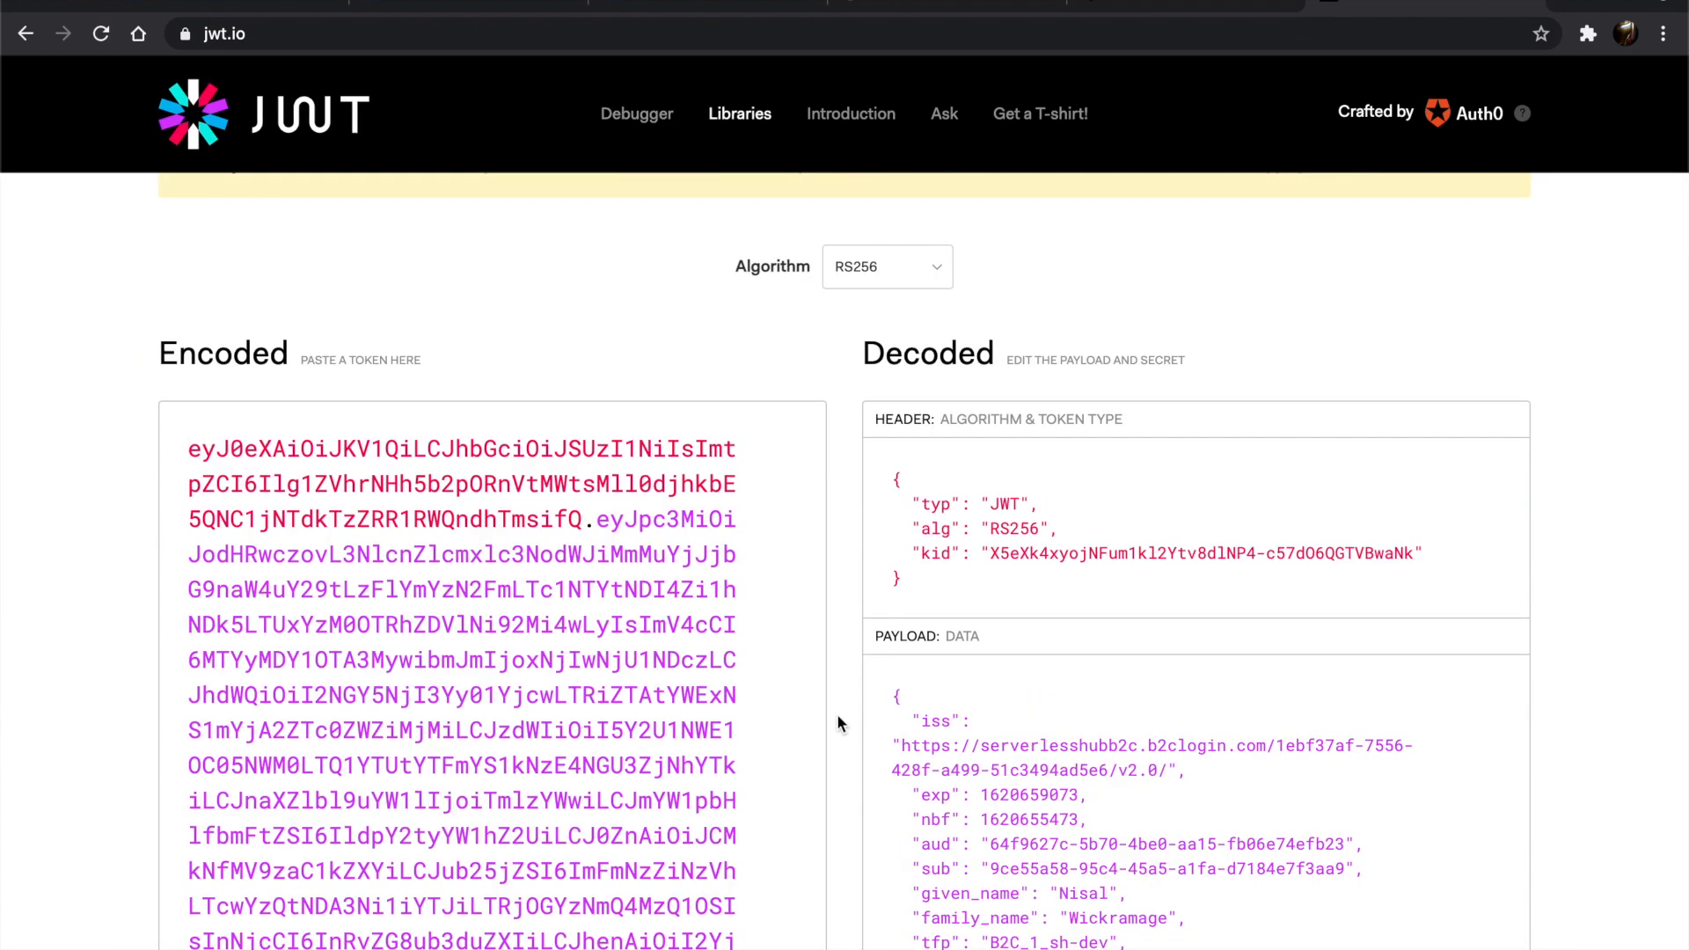
{"action": "scroll", "coordinate": [839, 723], "scroll_direction": "down", "scroll_amount": 5}
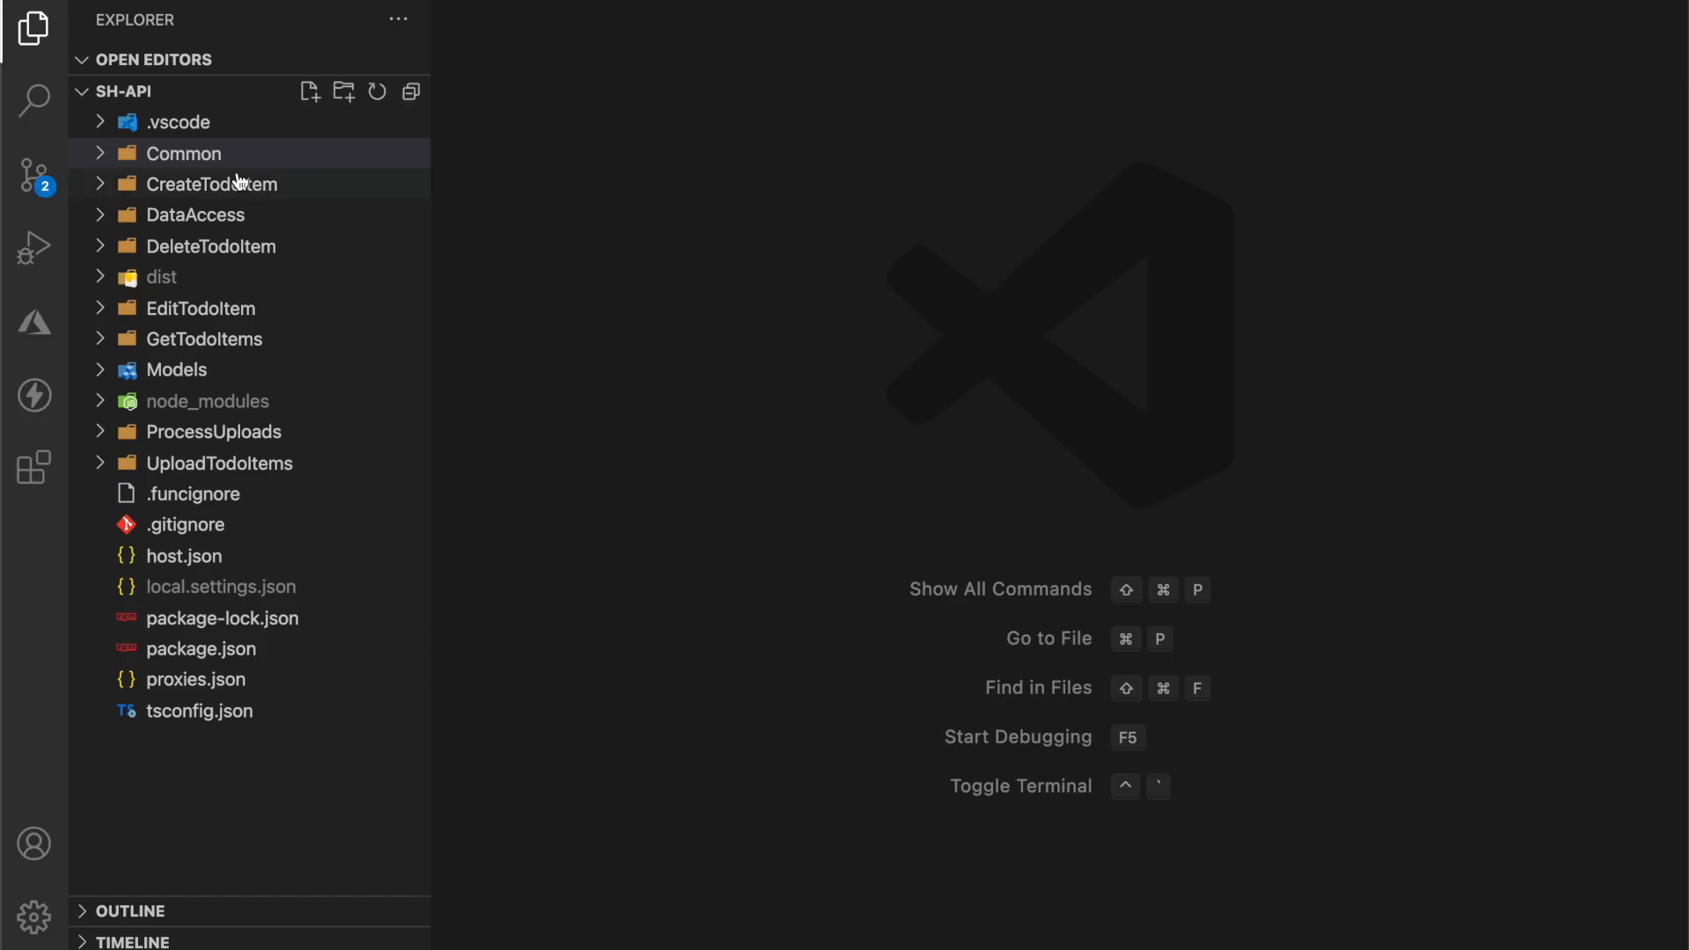
- In Common/Utils.ts, replace getUserId's dummy return with the pasted token and scope check
{"action": "left_click", "coordinate": [227, 156]}
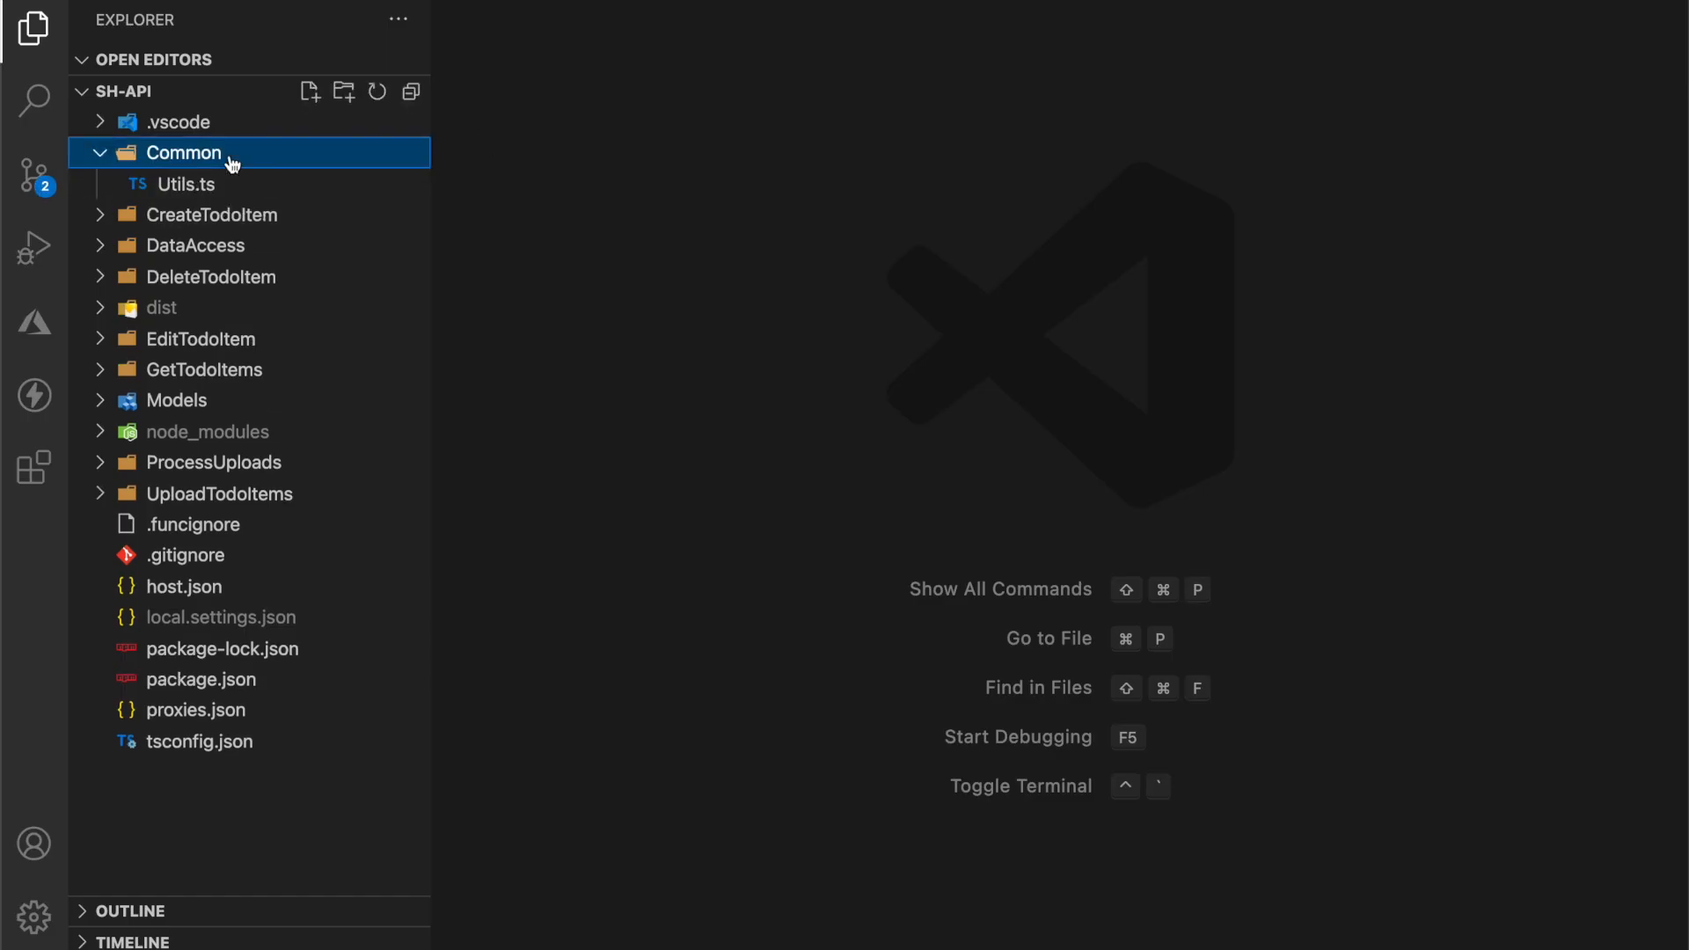
{"action": "left_click", "coordinate": [218, 182]}
{"action": "left_click", "coordinate": [912, 188]}
{"action": "key", "text": "shift+Down"}
{"action": "key", "text": "BackSpace"}
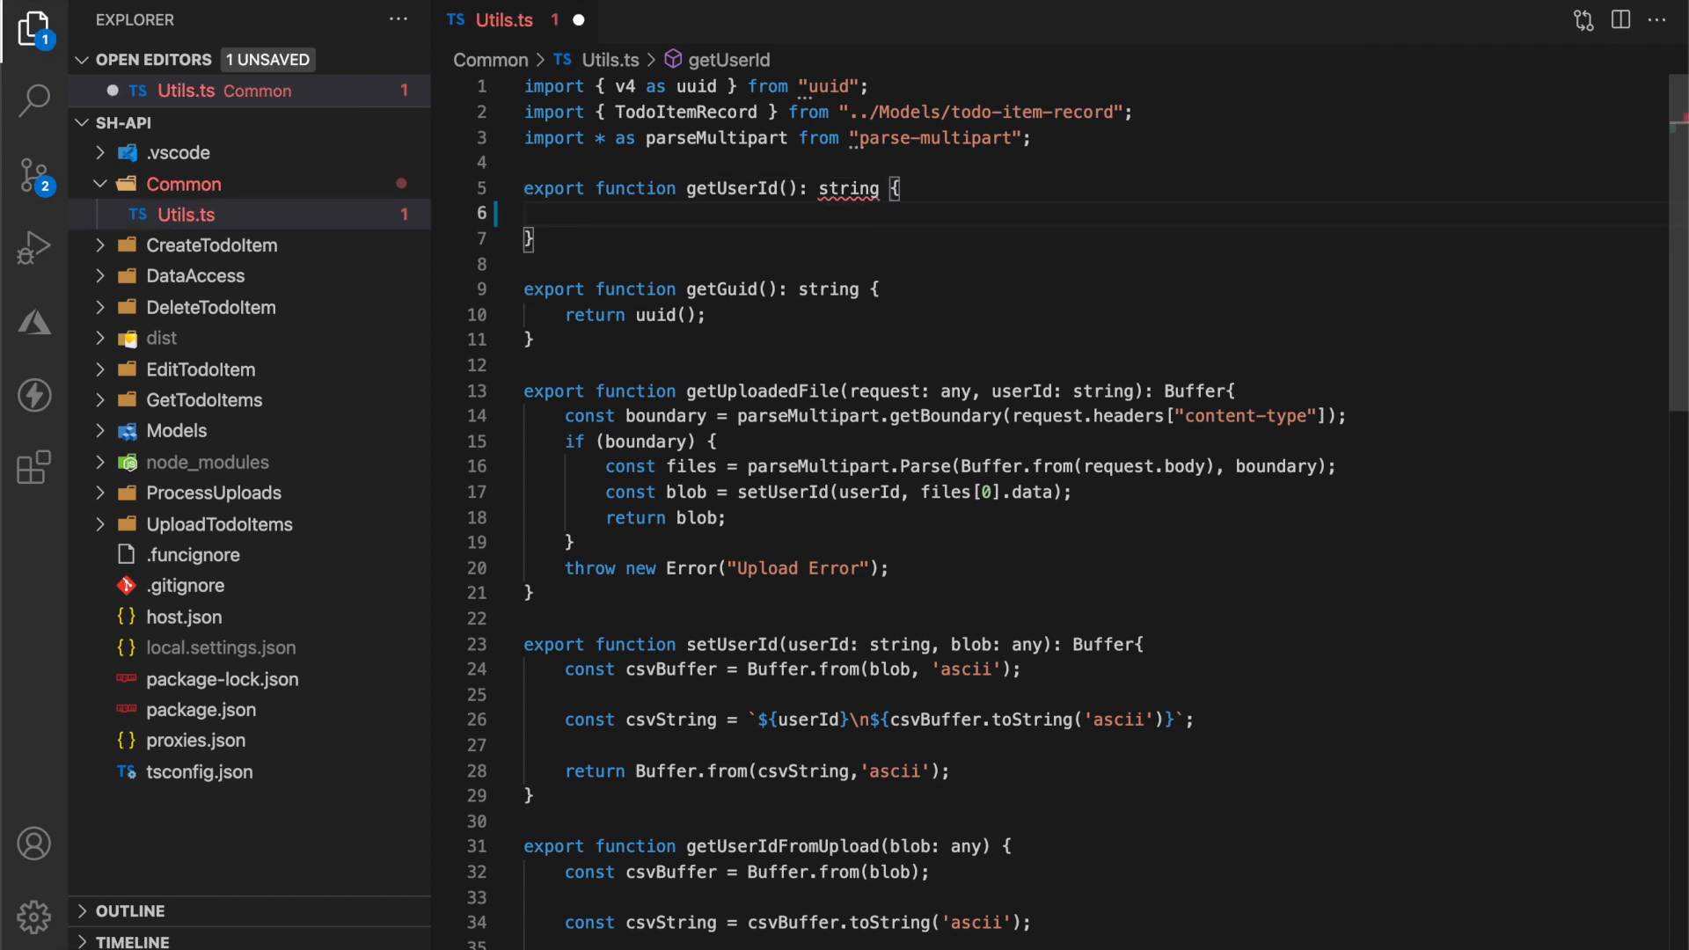
{"action": "key", "text": "ctrl+v"}
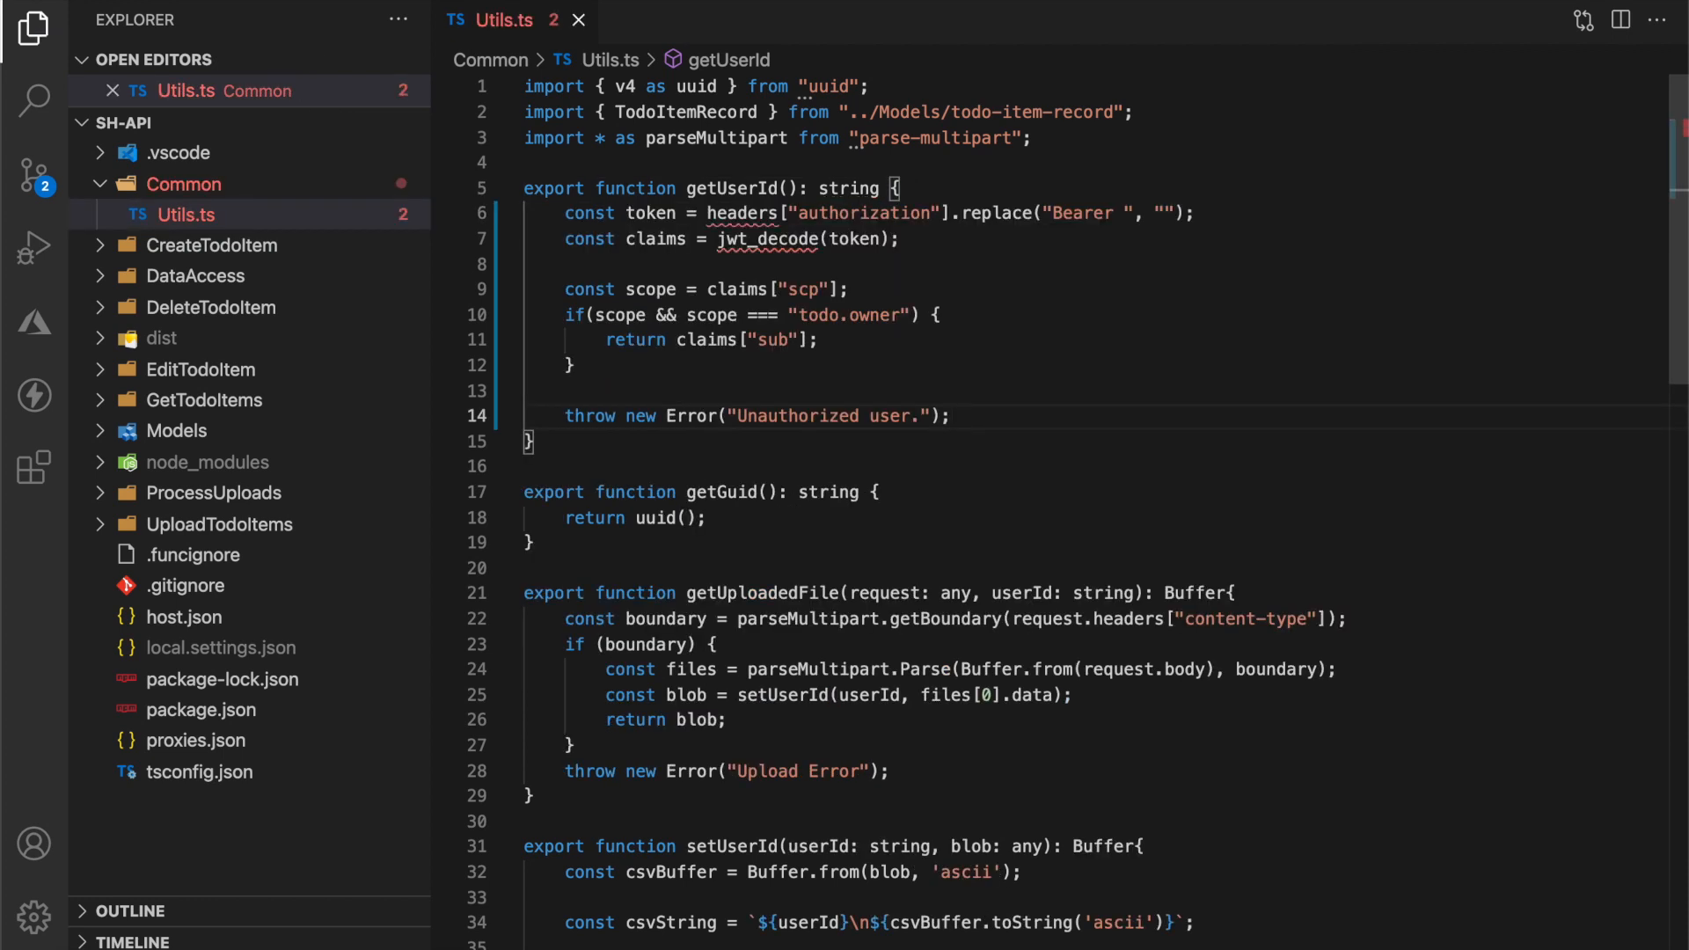
- Add a headers: HttpRequestHeaders parameter to getUserId and save Utils.ts
{"action": "left_click", "coordinate": [790, 189]}
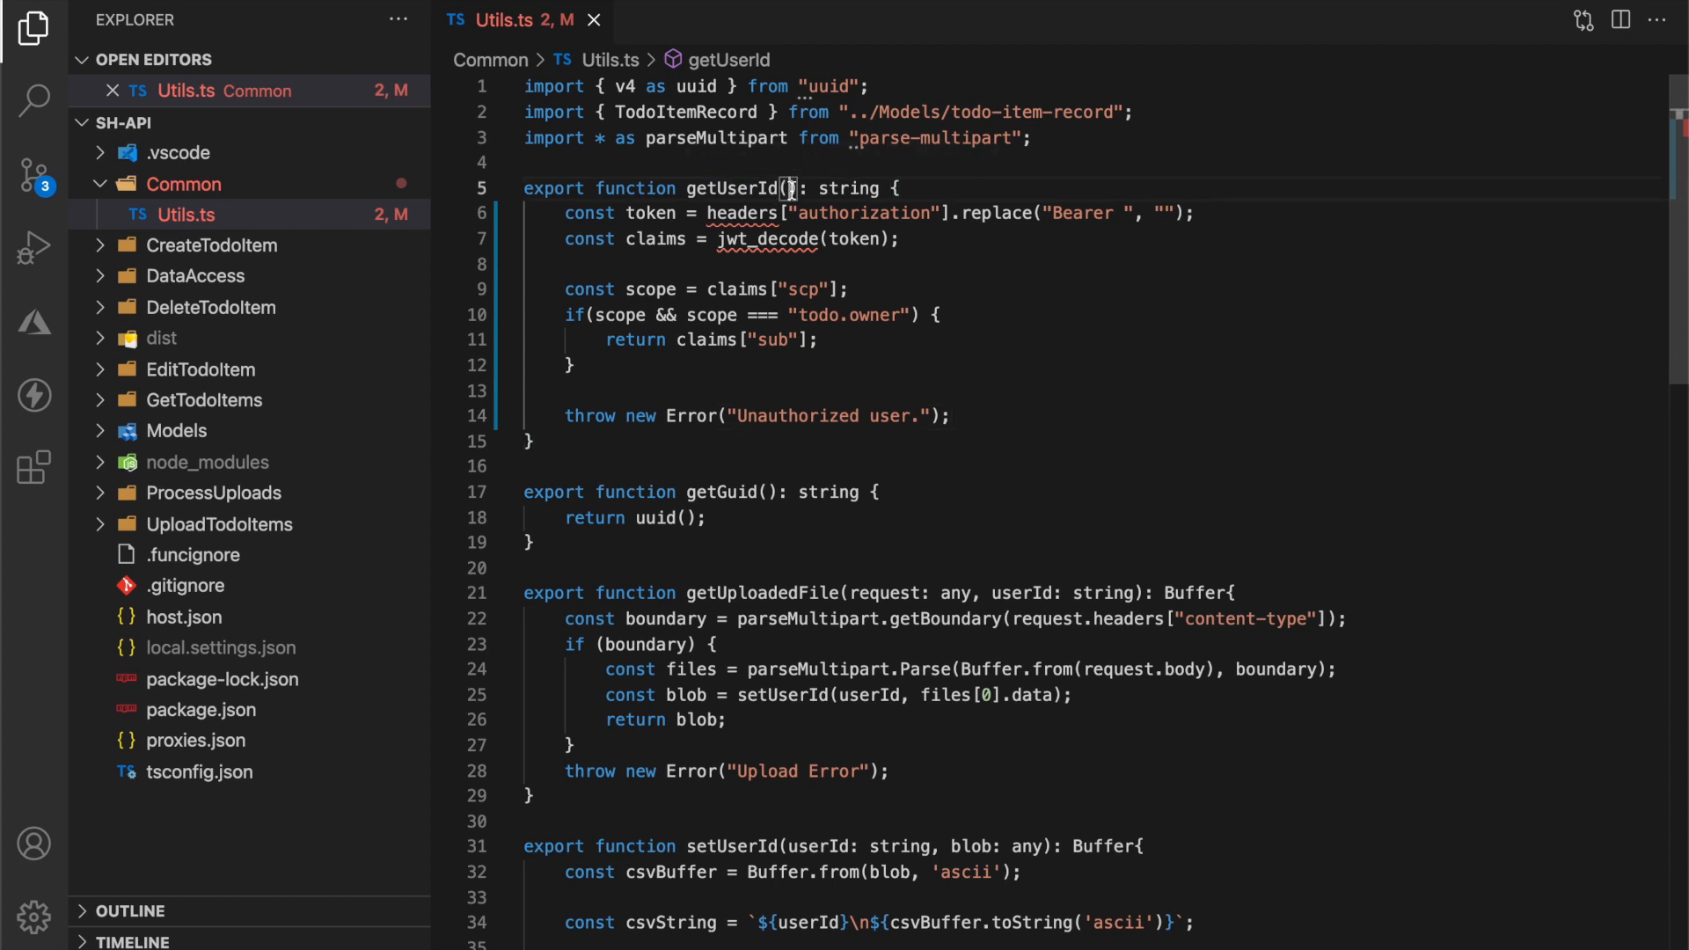
{"action": "type", "text": "headers:"}
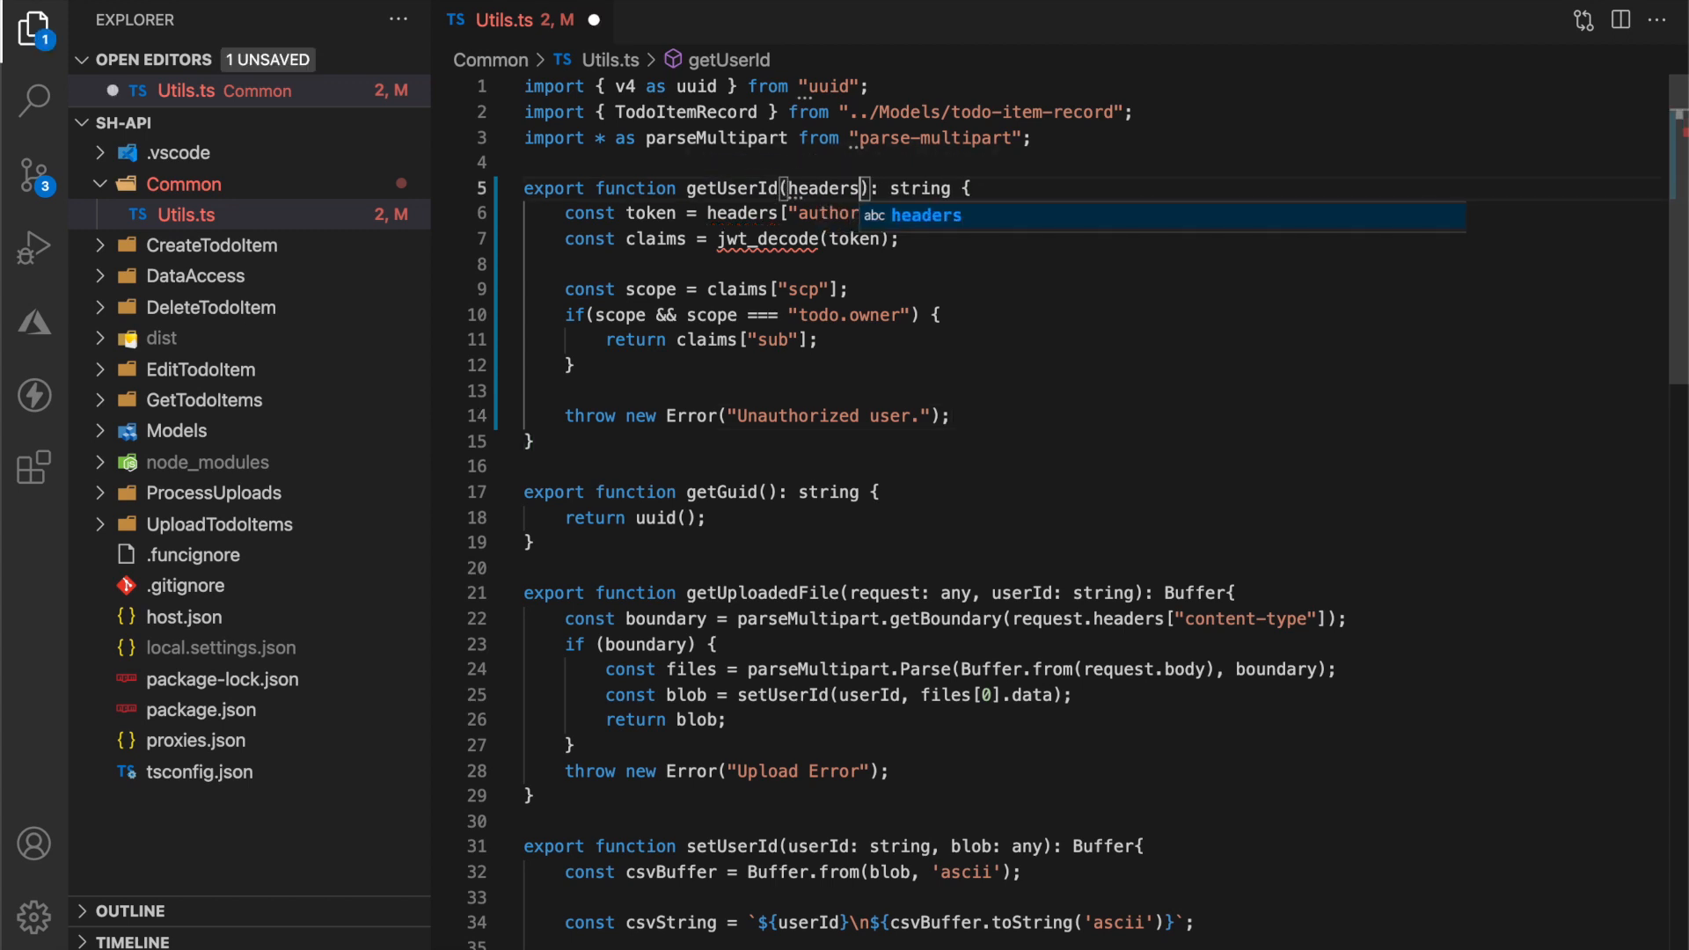
{"action": "type", "text": " Http"}
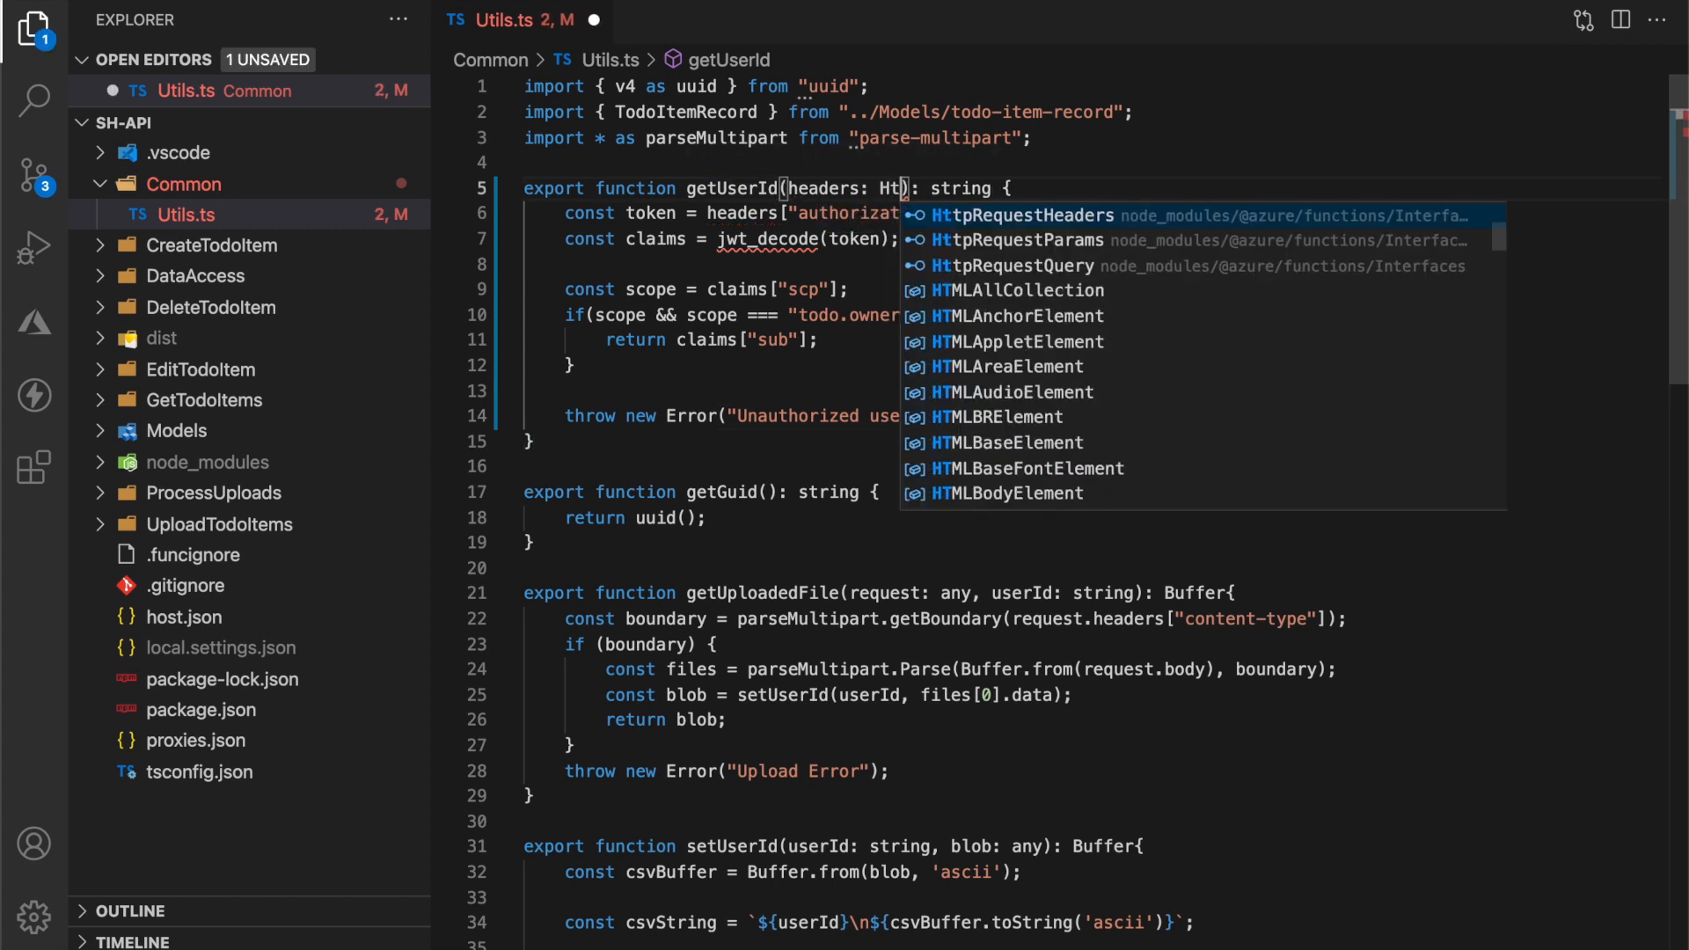
{"action": "type", "text": "Req"}
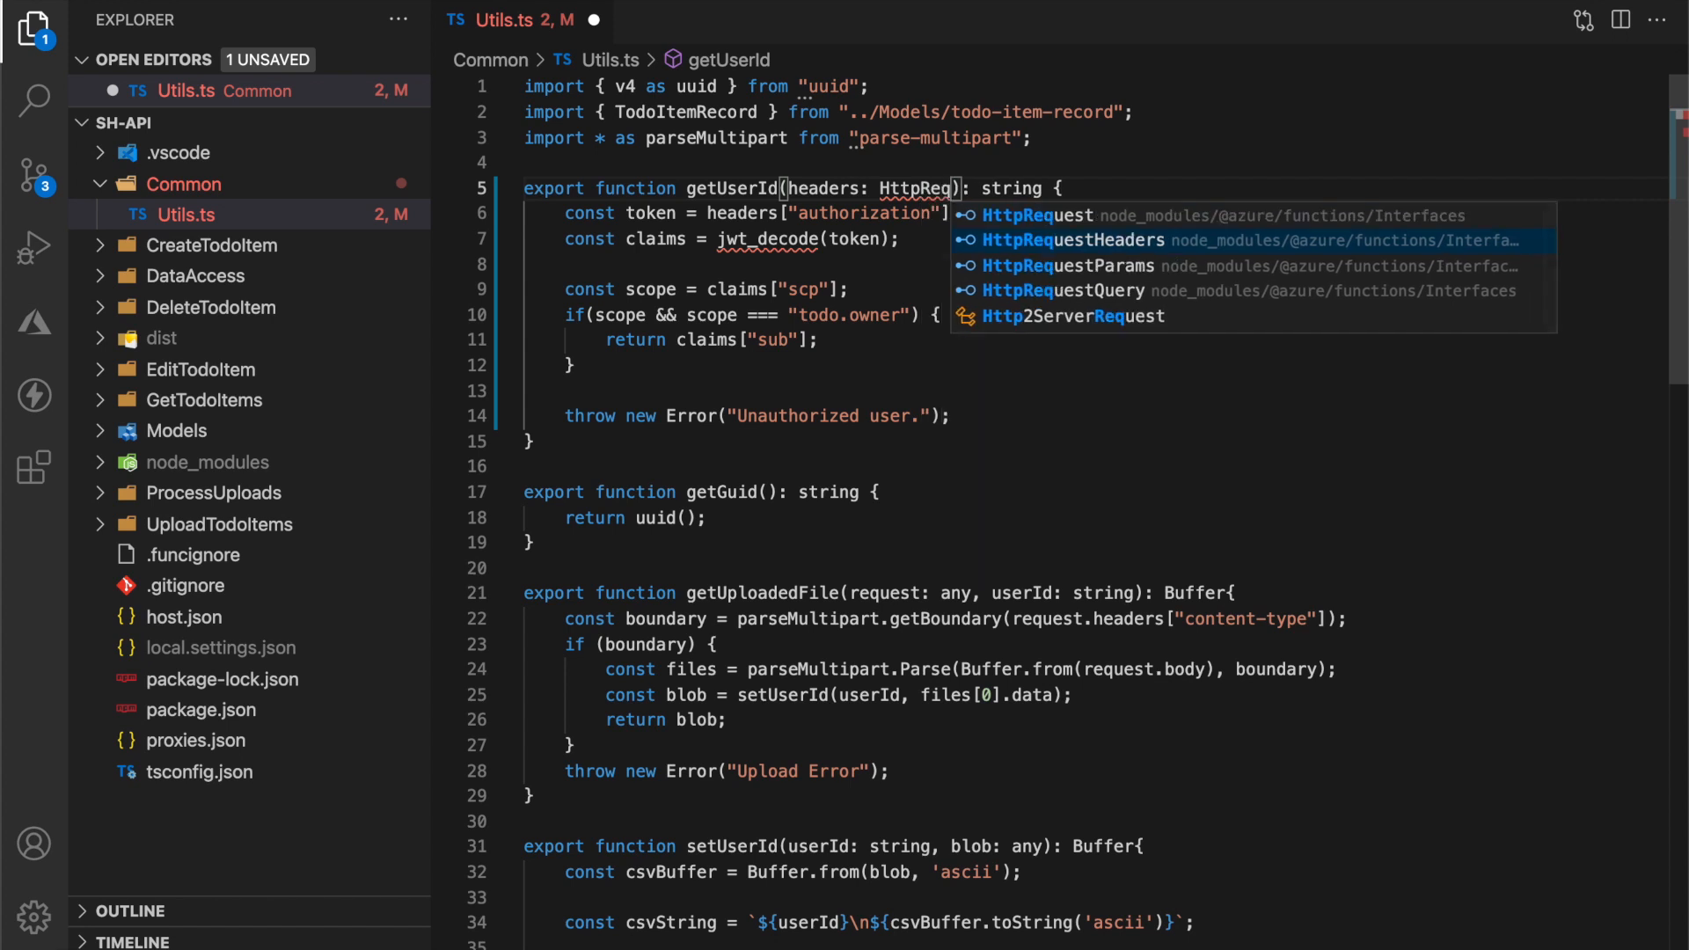
{"action": "key", "text": "Return"}
{"action": "key", "text": "ctrl+s"}
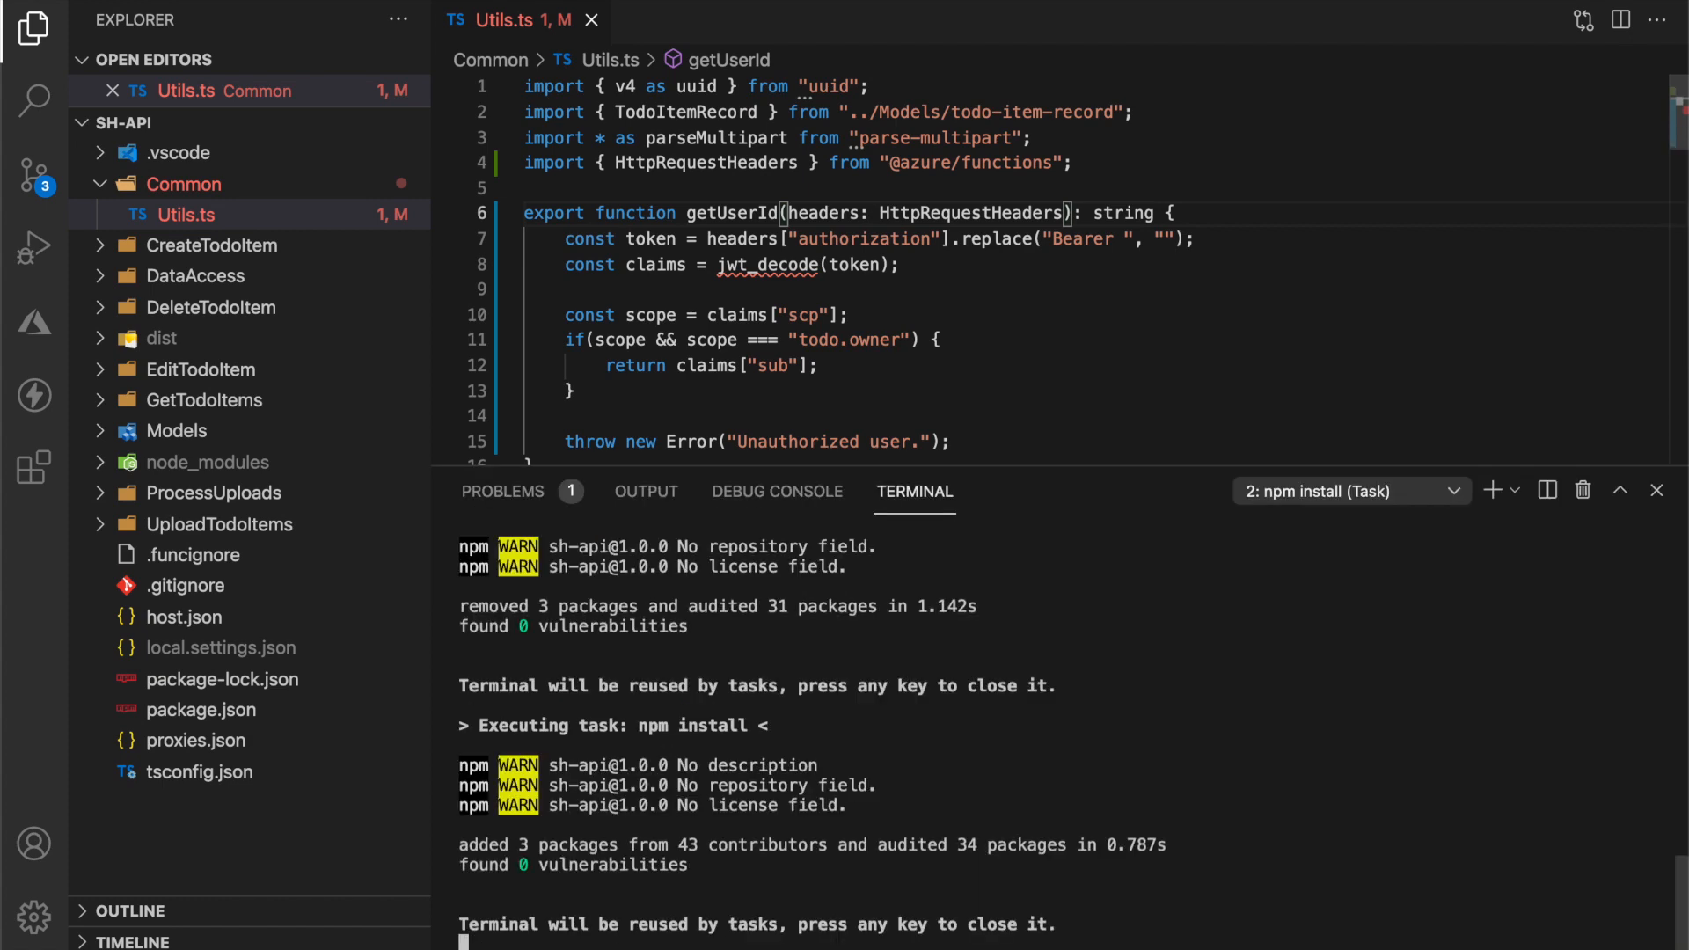
- Run npm install jwt-decode --save in the terminal
{"action": "key", "text": "Return"}
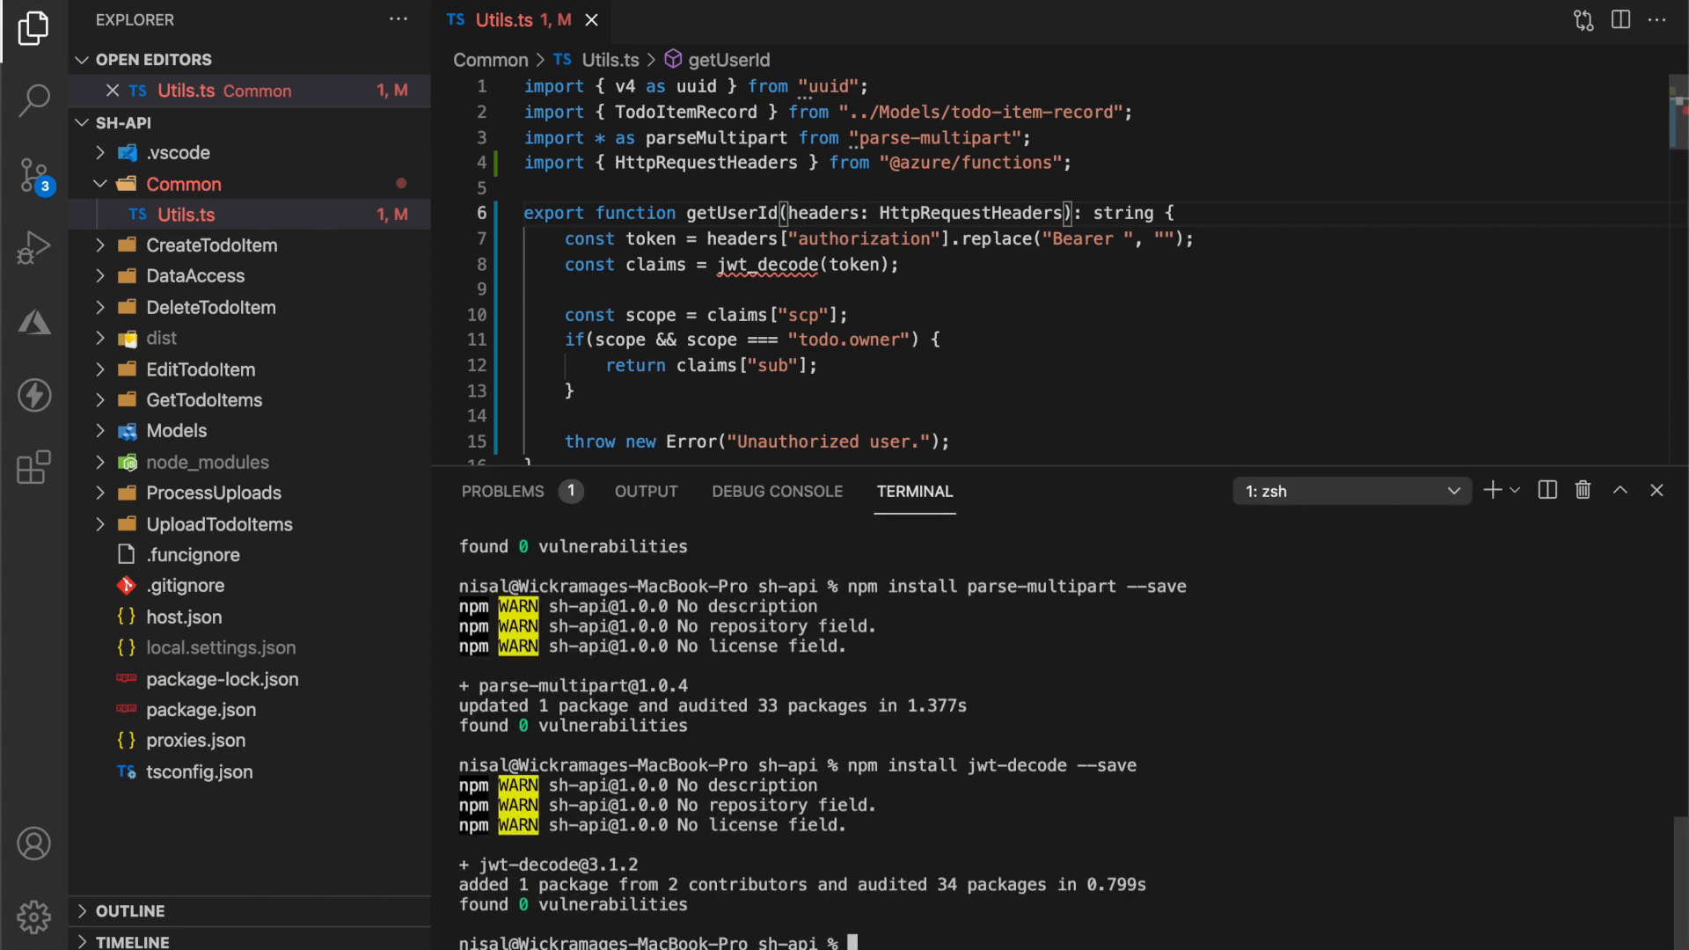
{"action": "type", "text": "npm install jwt-decode --save"}
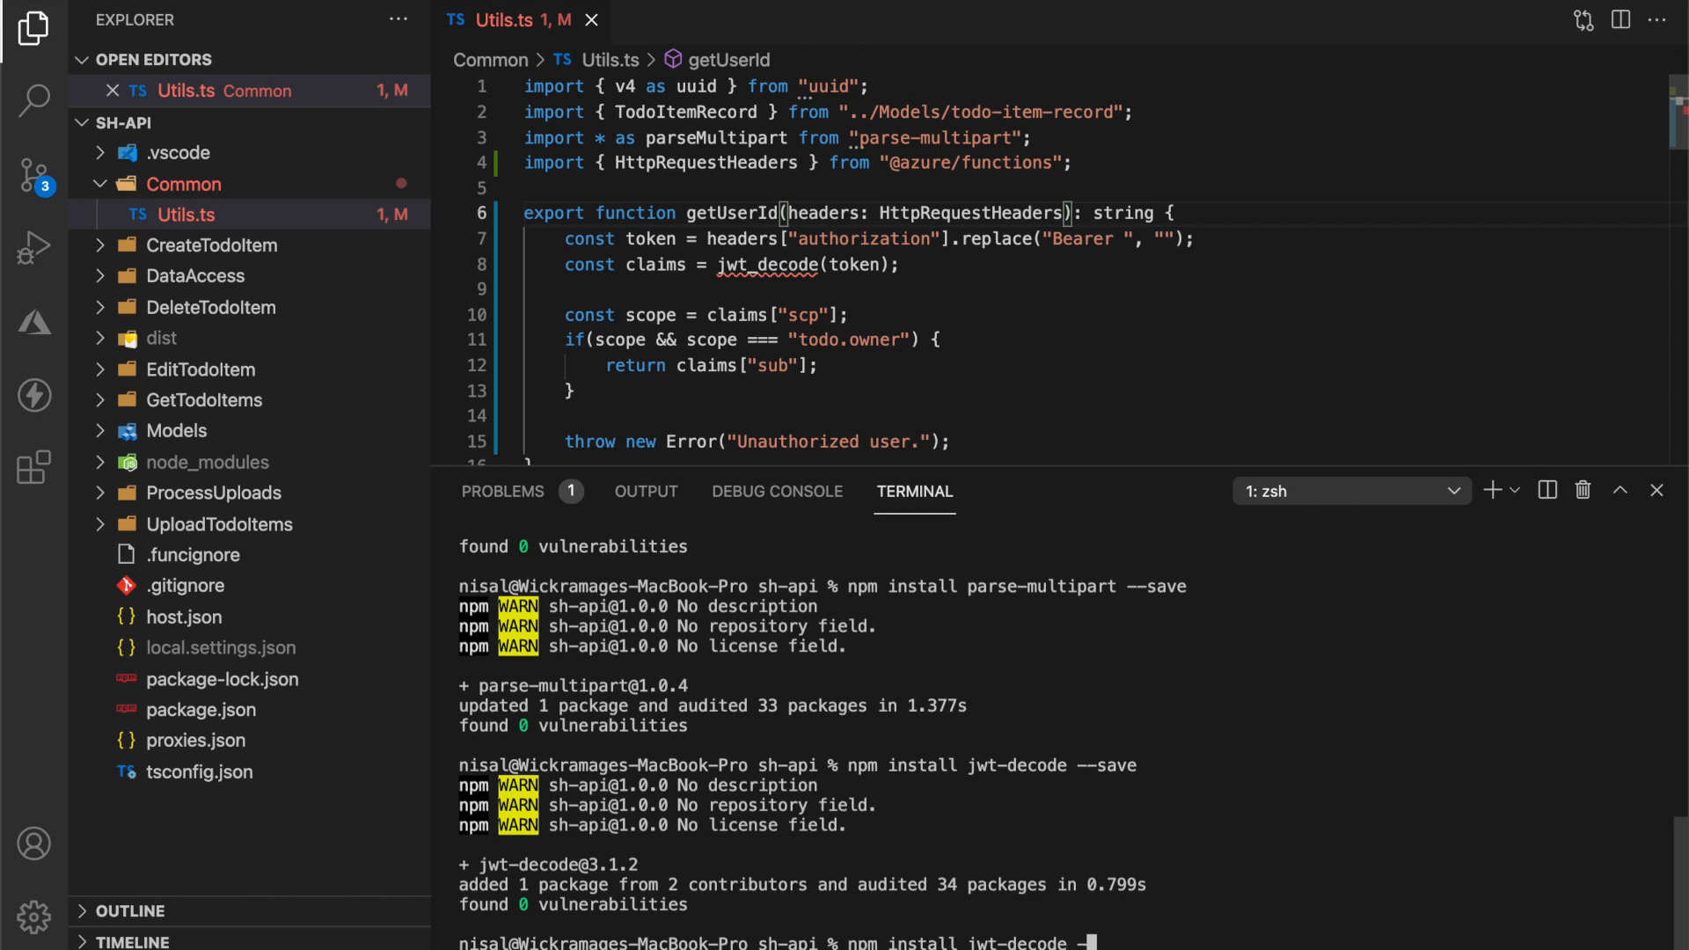
{"action": "key", "text": "Return"}
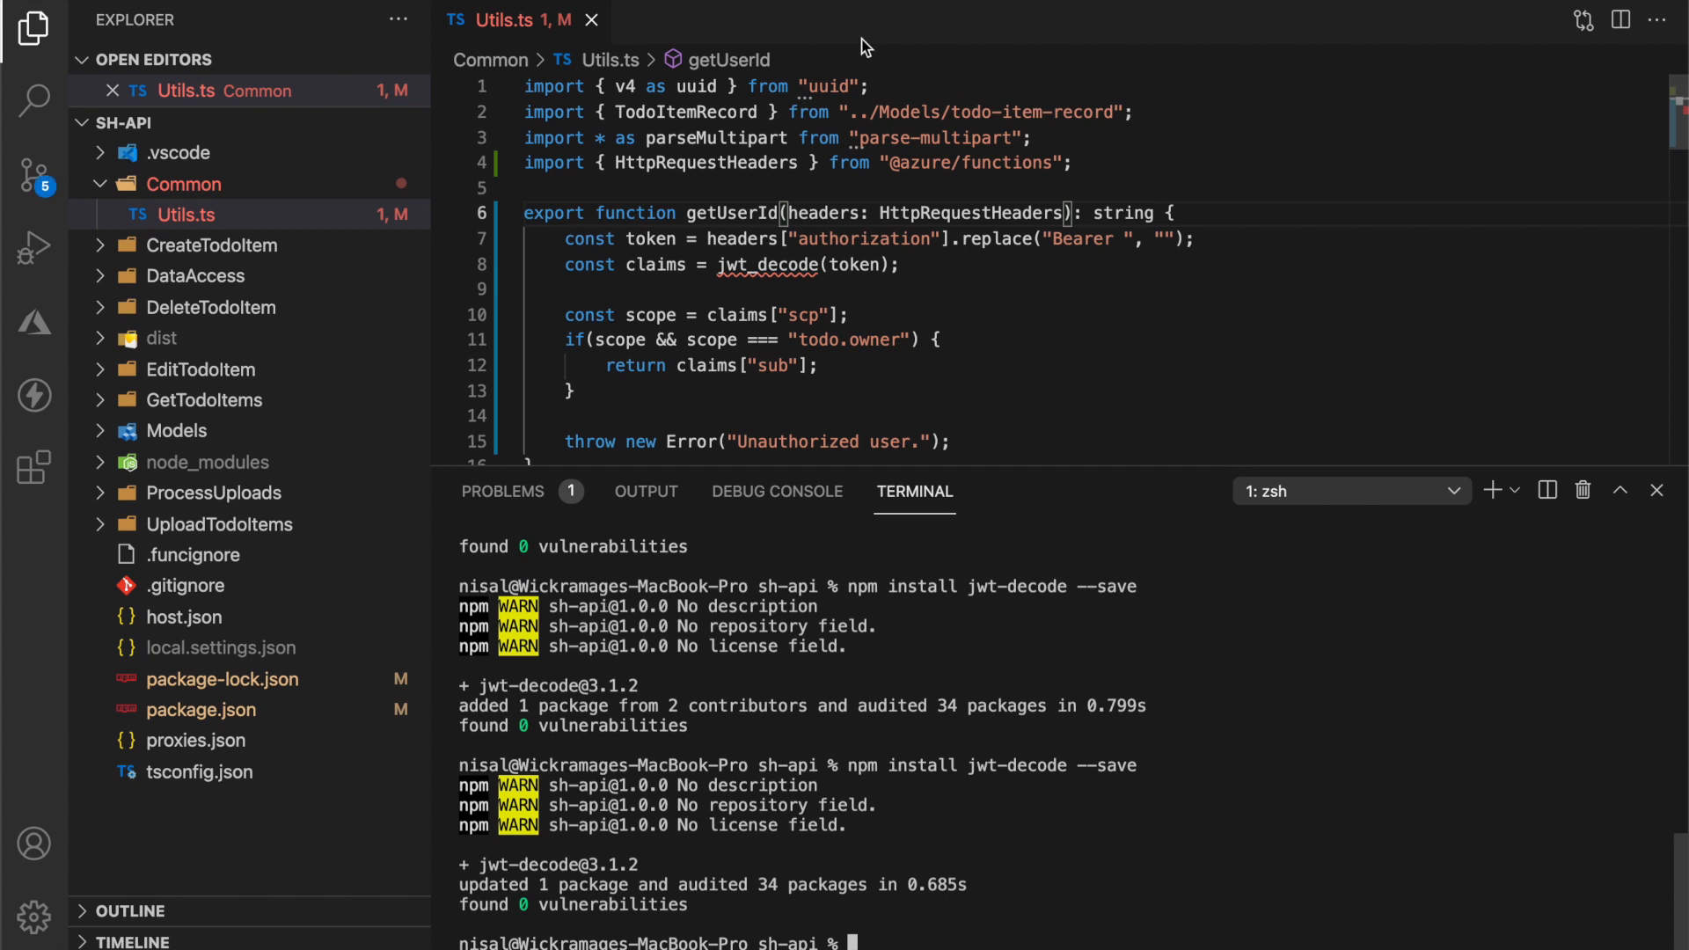
- Add import jwt_decode from "jwt-decode"; to Utils.ts, save it and hide the terminal
{"action": "left_click", "coordinate": [1074, 166]}
{"action": "key", "text": "Return"}
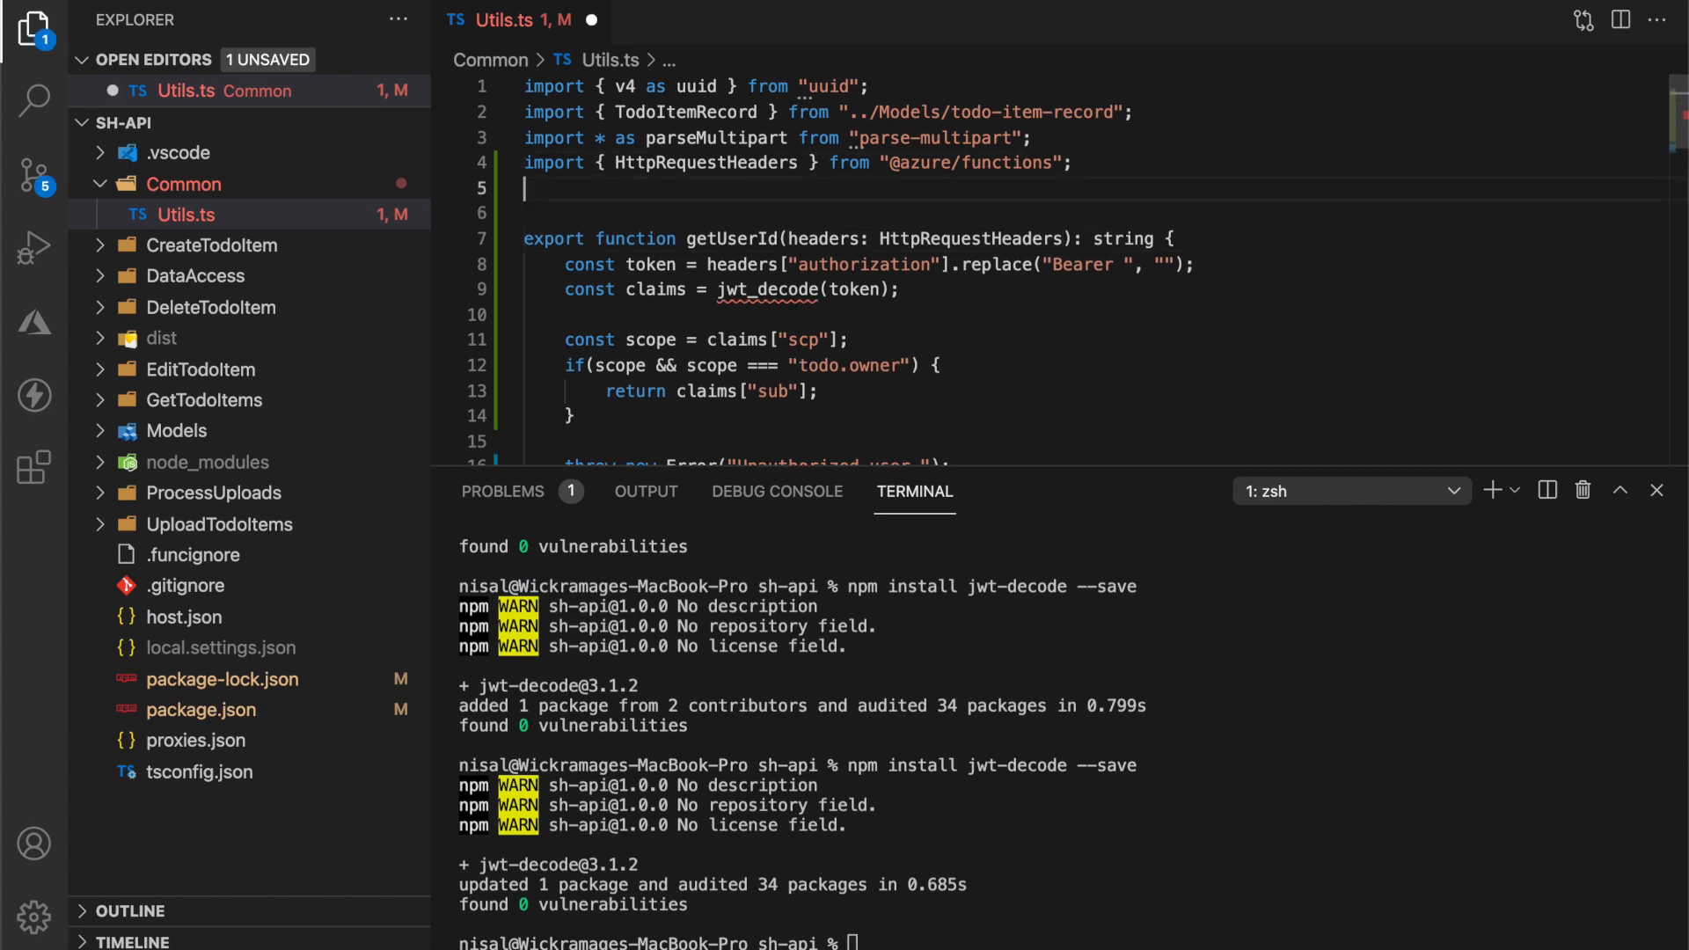
{"action": "type", "text": "import j"}
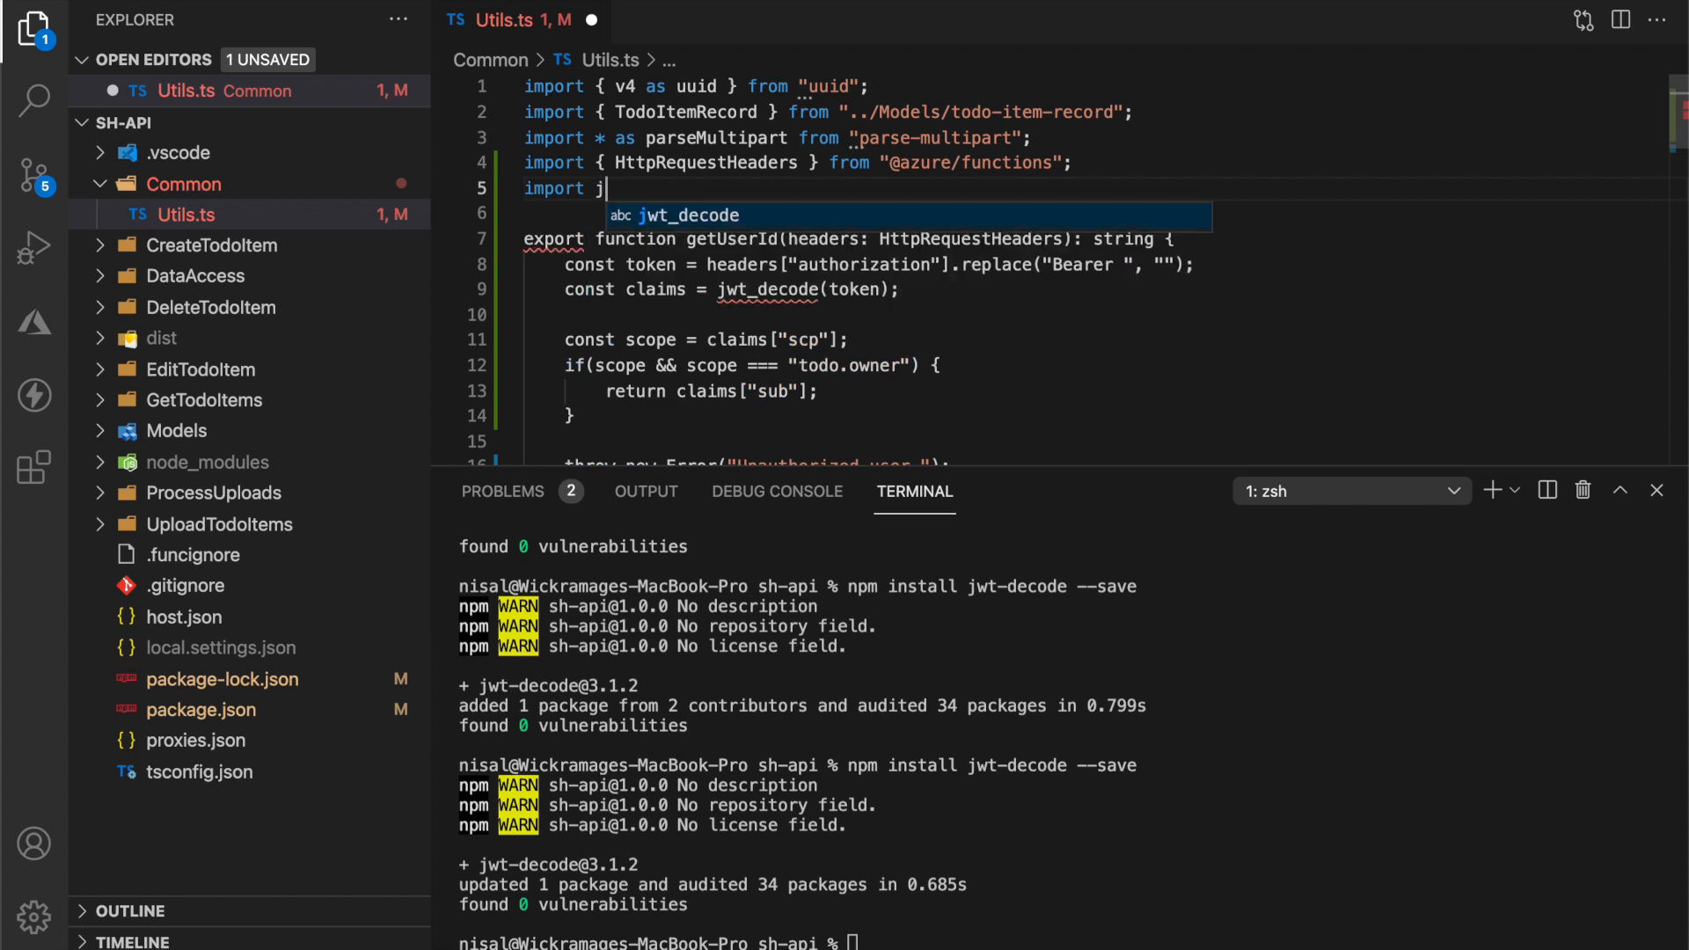
{"action": "type", "text": "wt_decode from "}
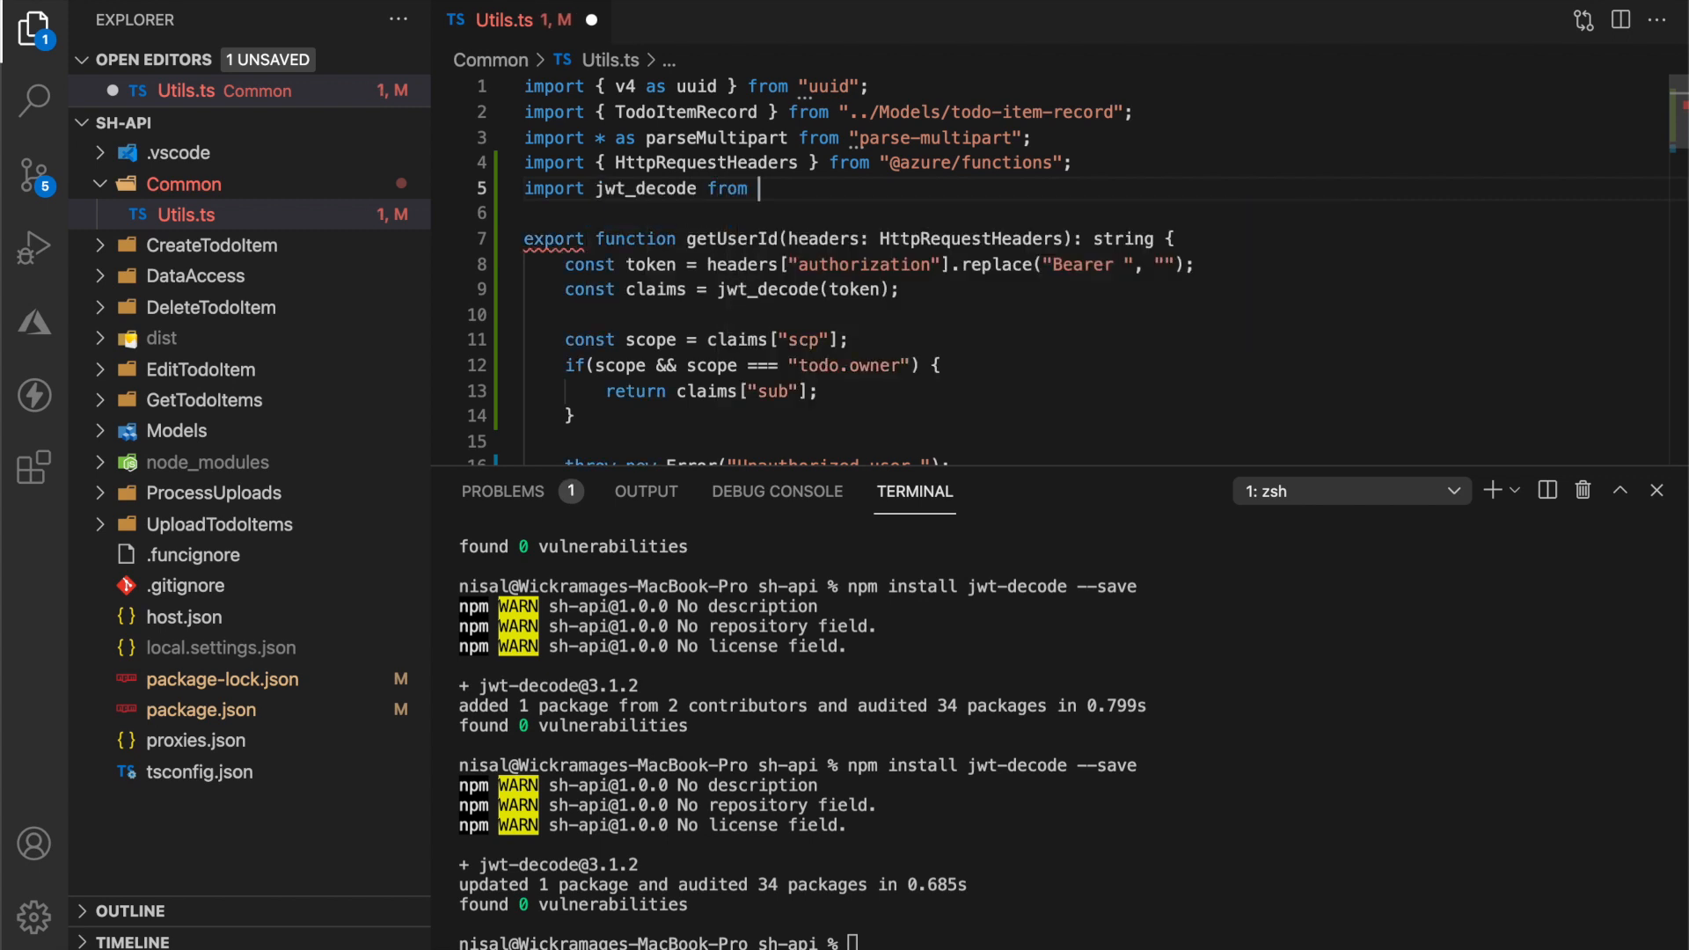
{"action": "type", "text": "\""}
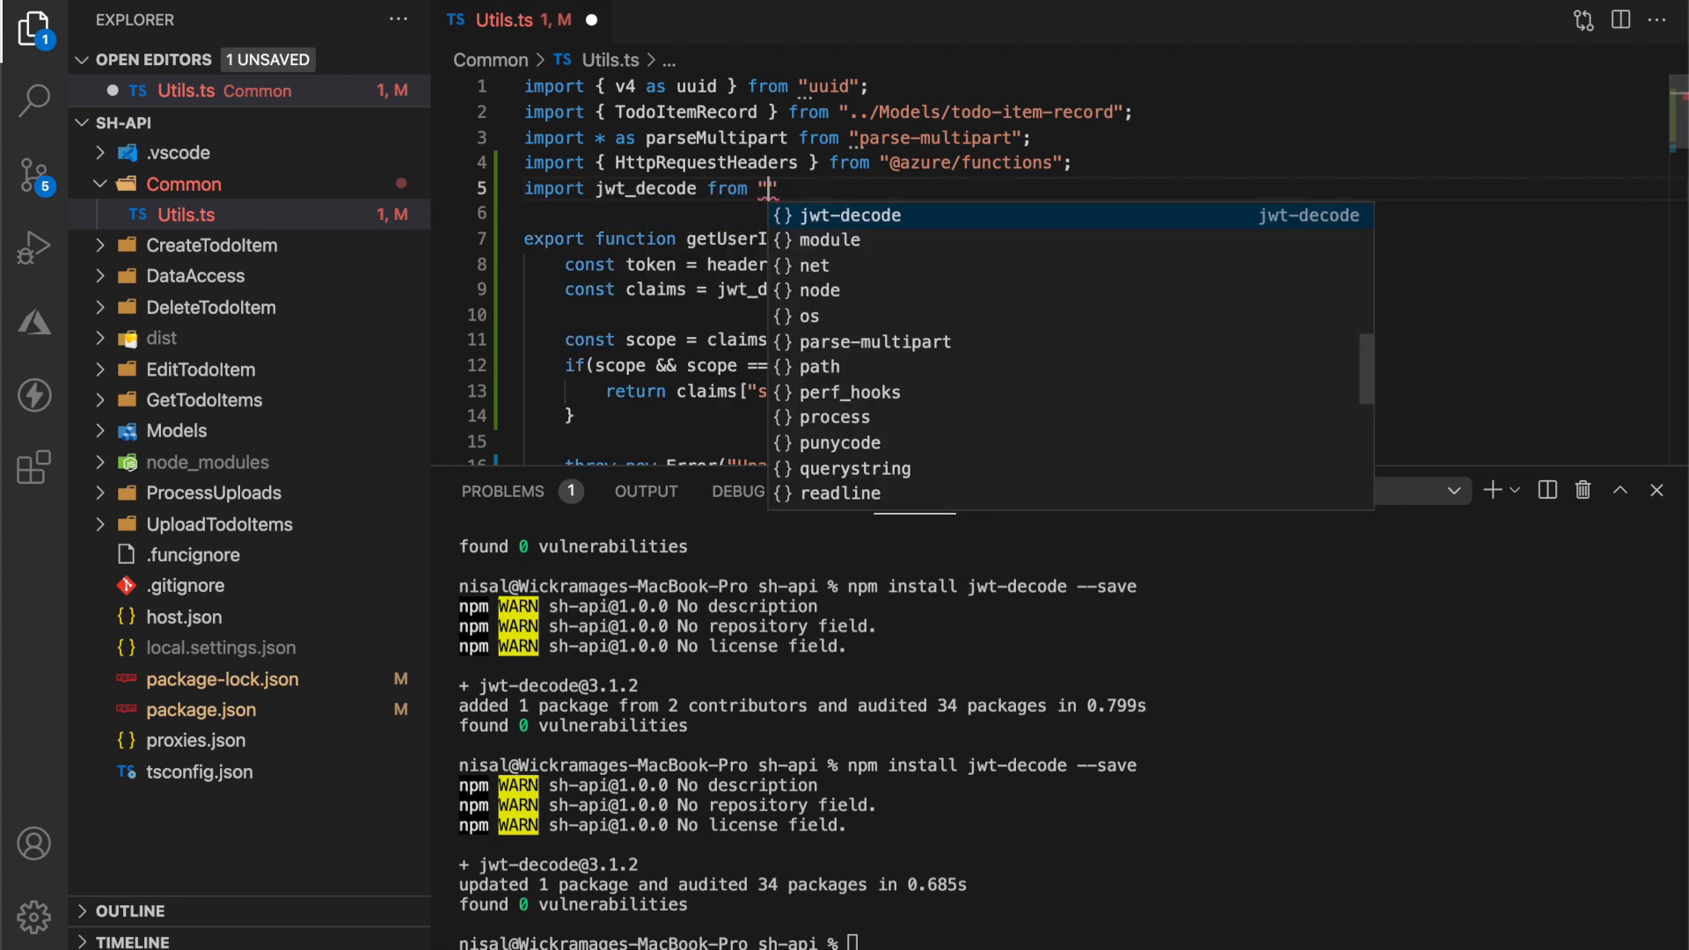
{"action": "key", "text": "Return"}
{"action": "type", "text": ";"}
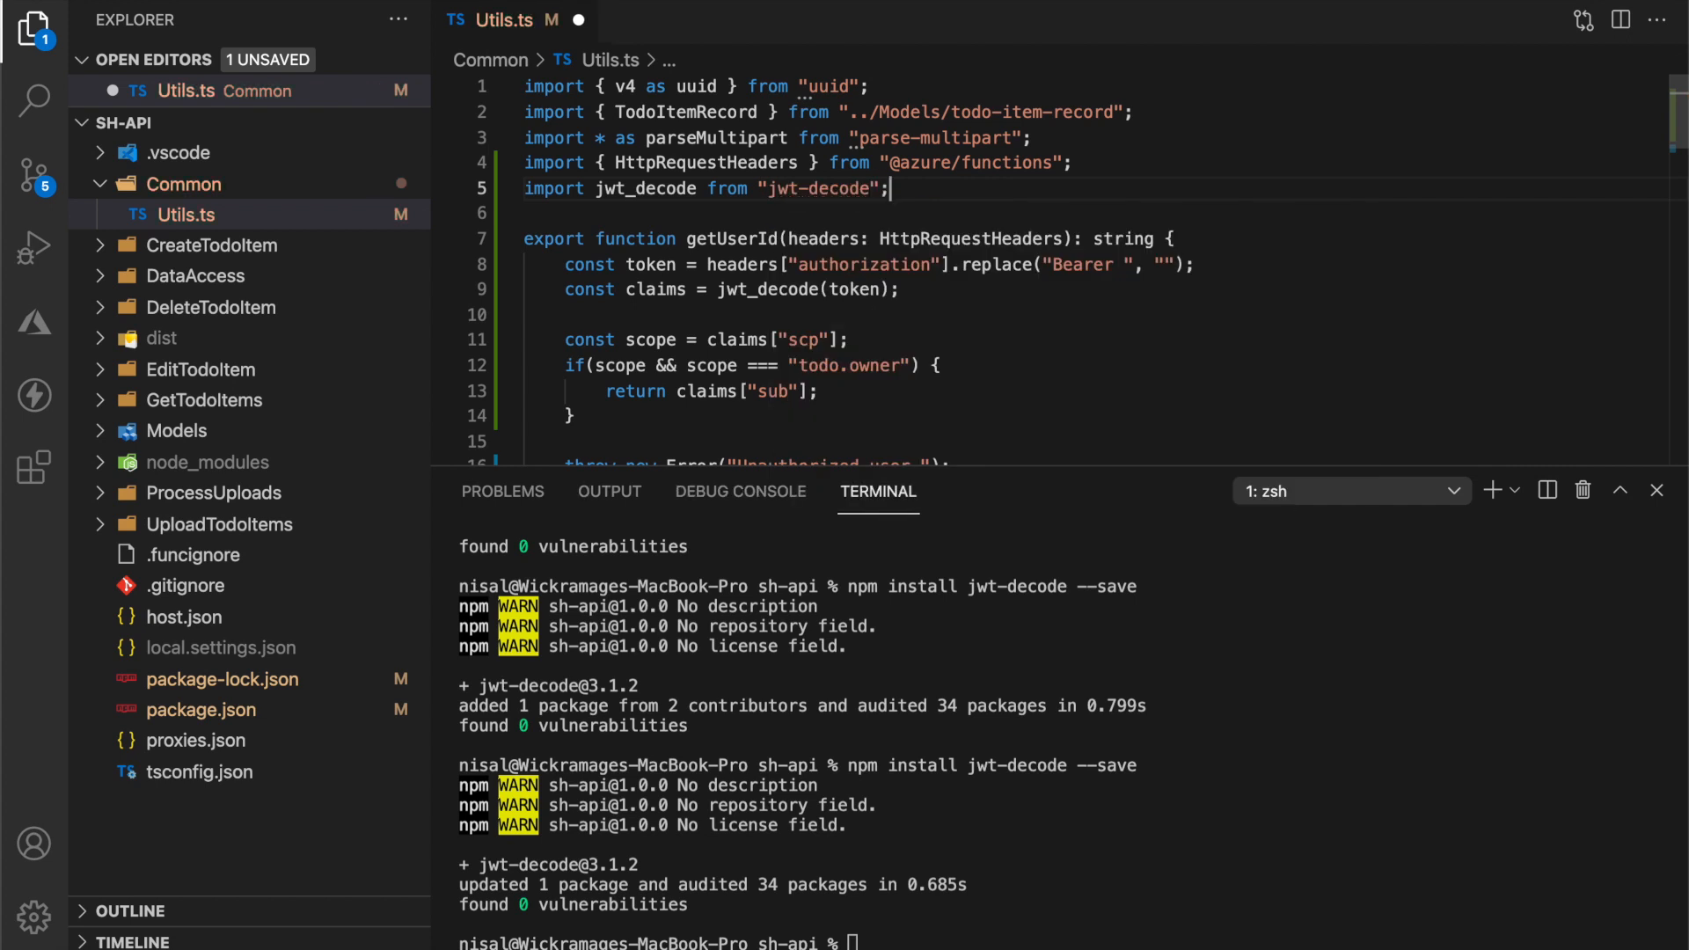
{"action": "key", "text": "super+s"}
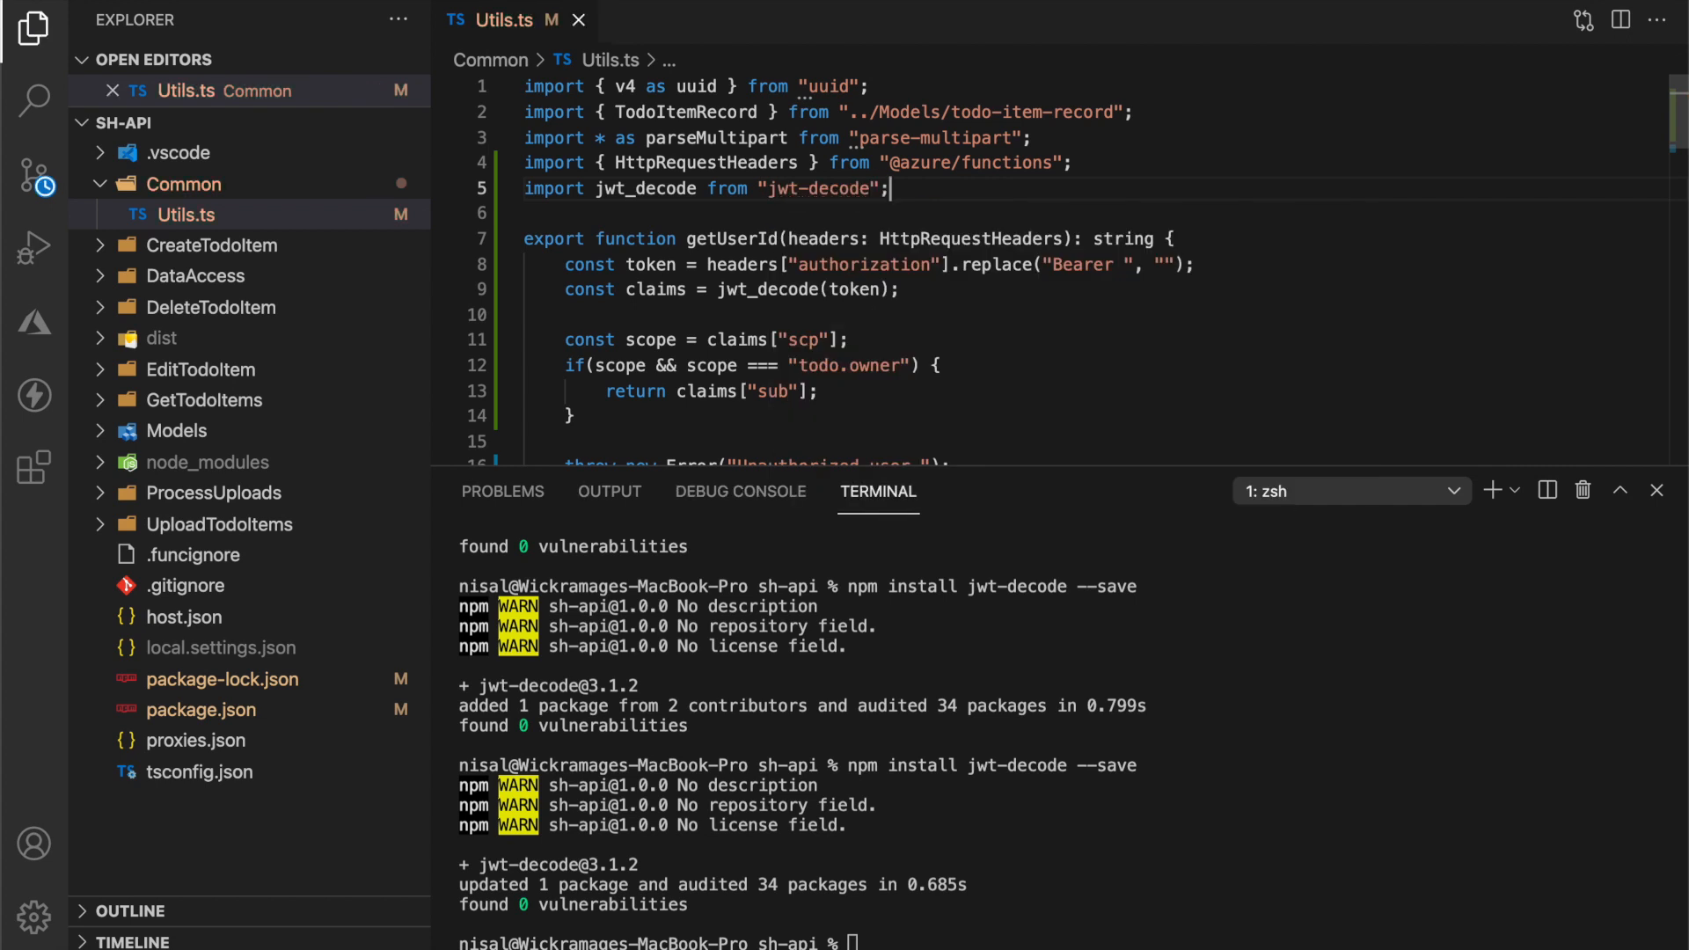
{"action": "left_click", "coordinate": [852, 942]}
{"action": "key", "text": "ctrl+grave"}
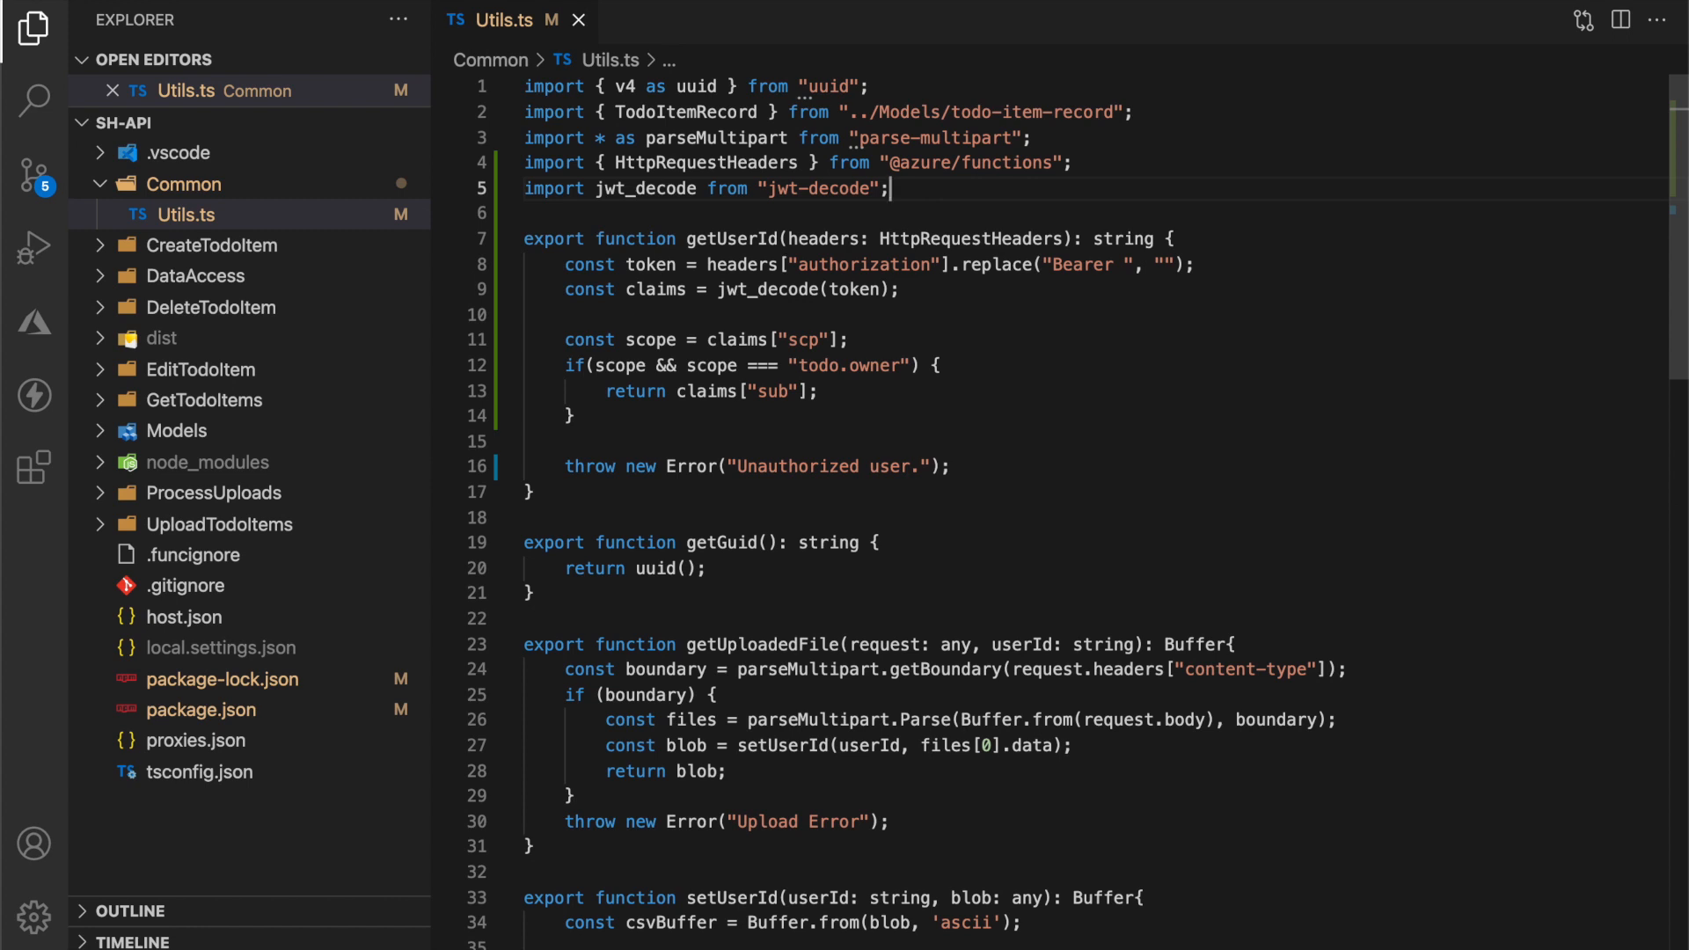
- Change getUserId() to getUserId(req.headers) in CreateTodoItem and DeleteTodoItem index.ts, saving both
{"action": "left_click", "coordinate": [350, 245]}
{"action": "left_click", "coordinate": [266, 307]}
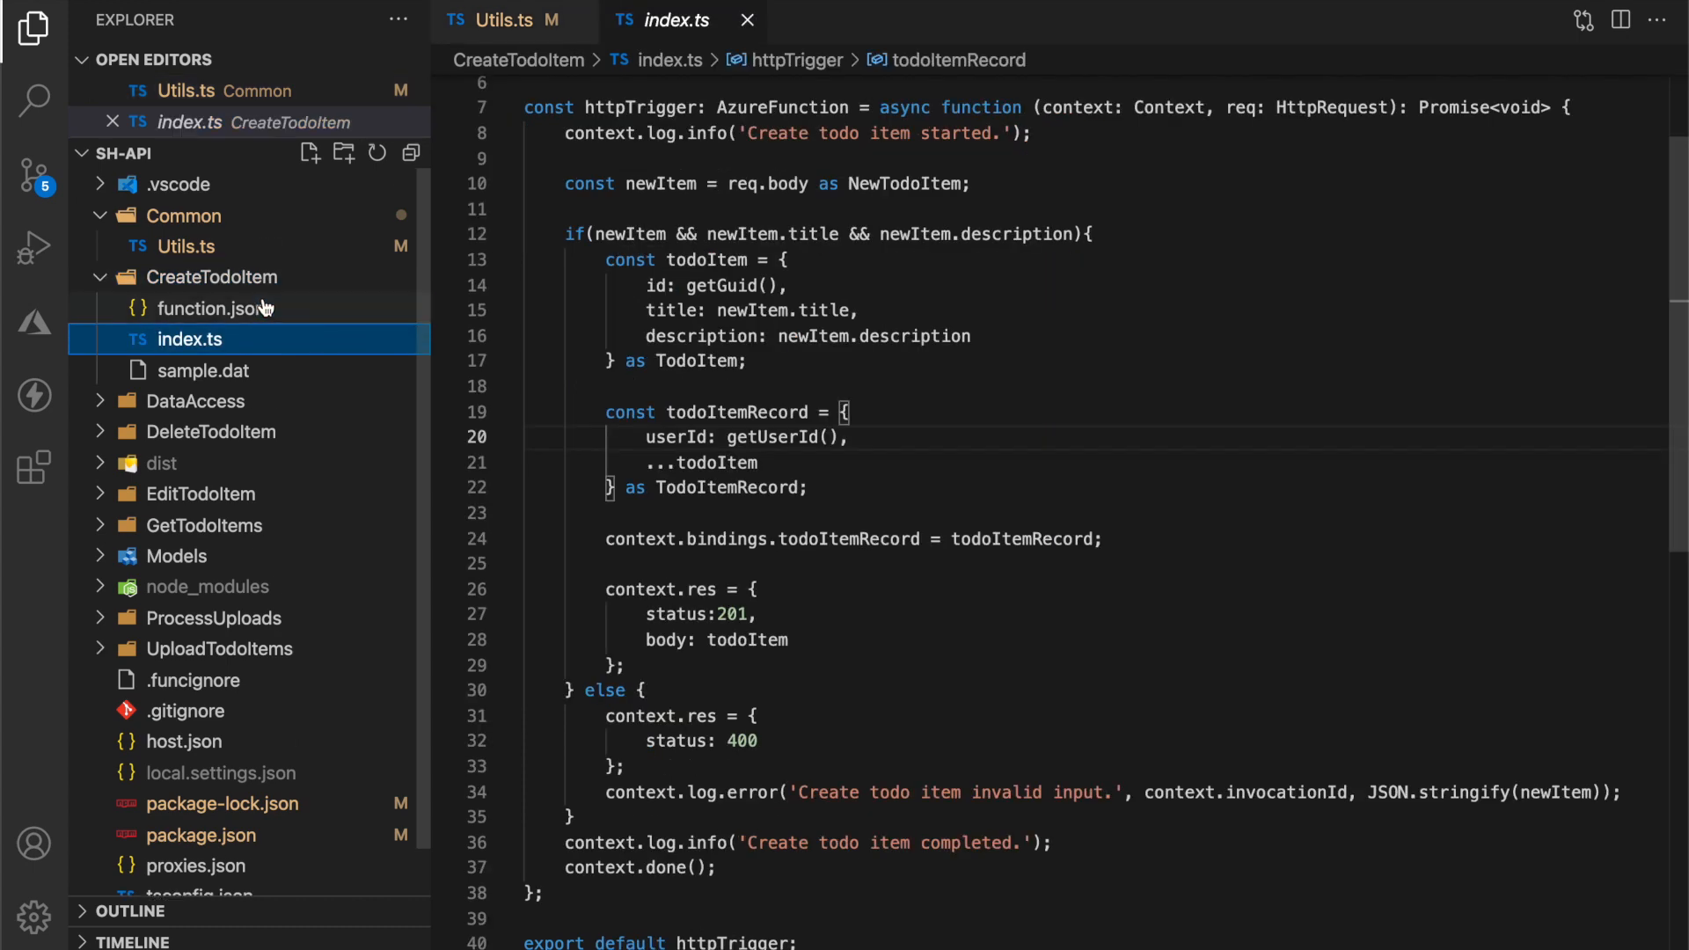
{"action": "left_click", "coordinate": [826, 438]}
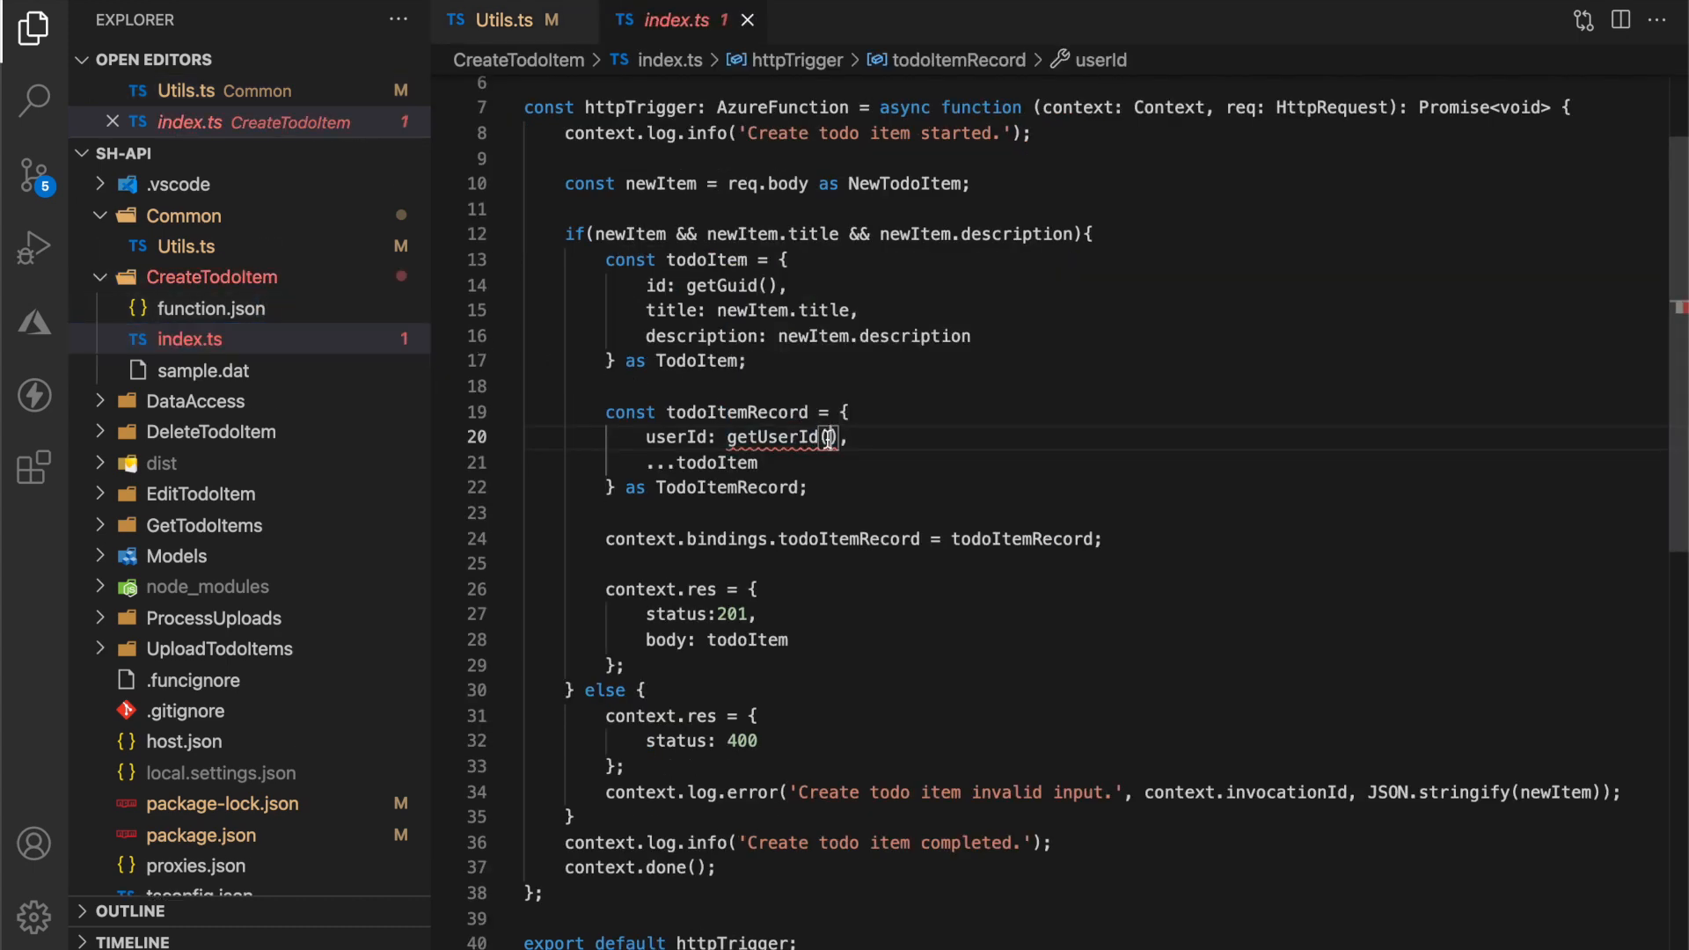
{"action": "type", "text": "req."}
{"action": "key", "text": "Return"}
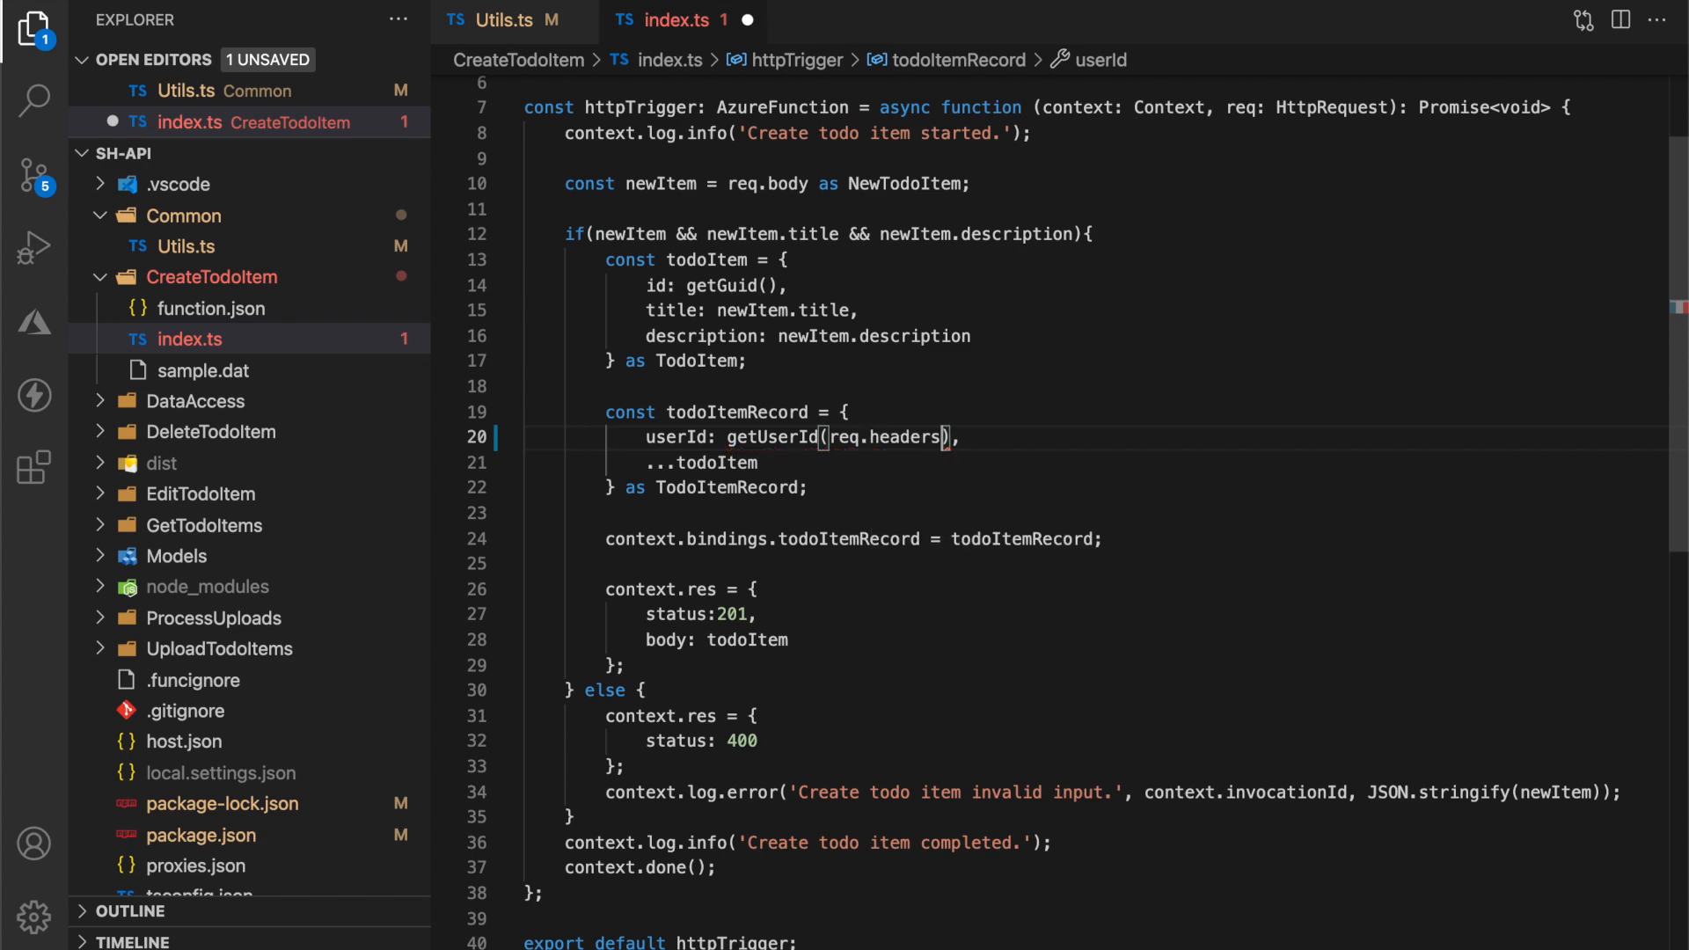
{"action": "key", "text": "ctrl+s"}
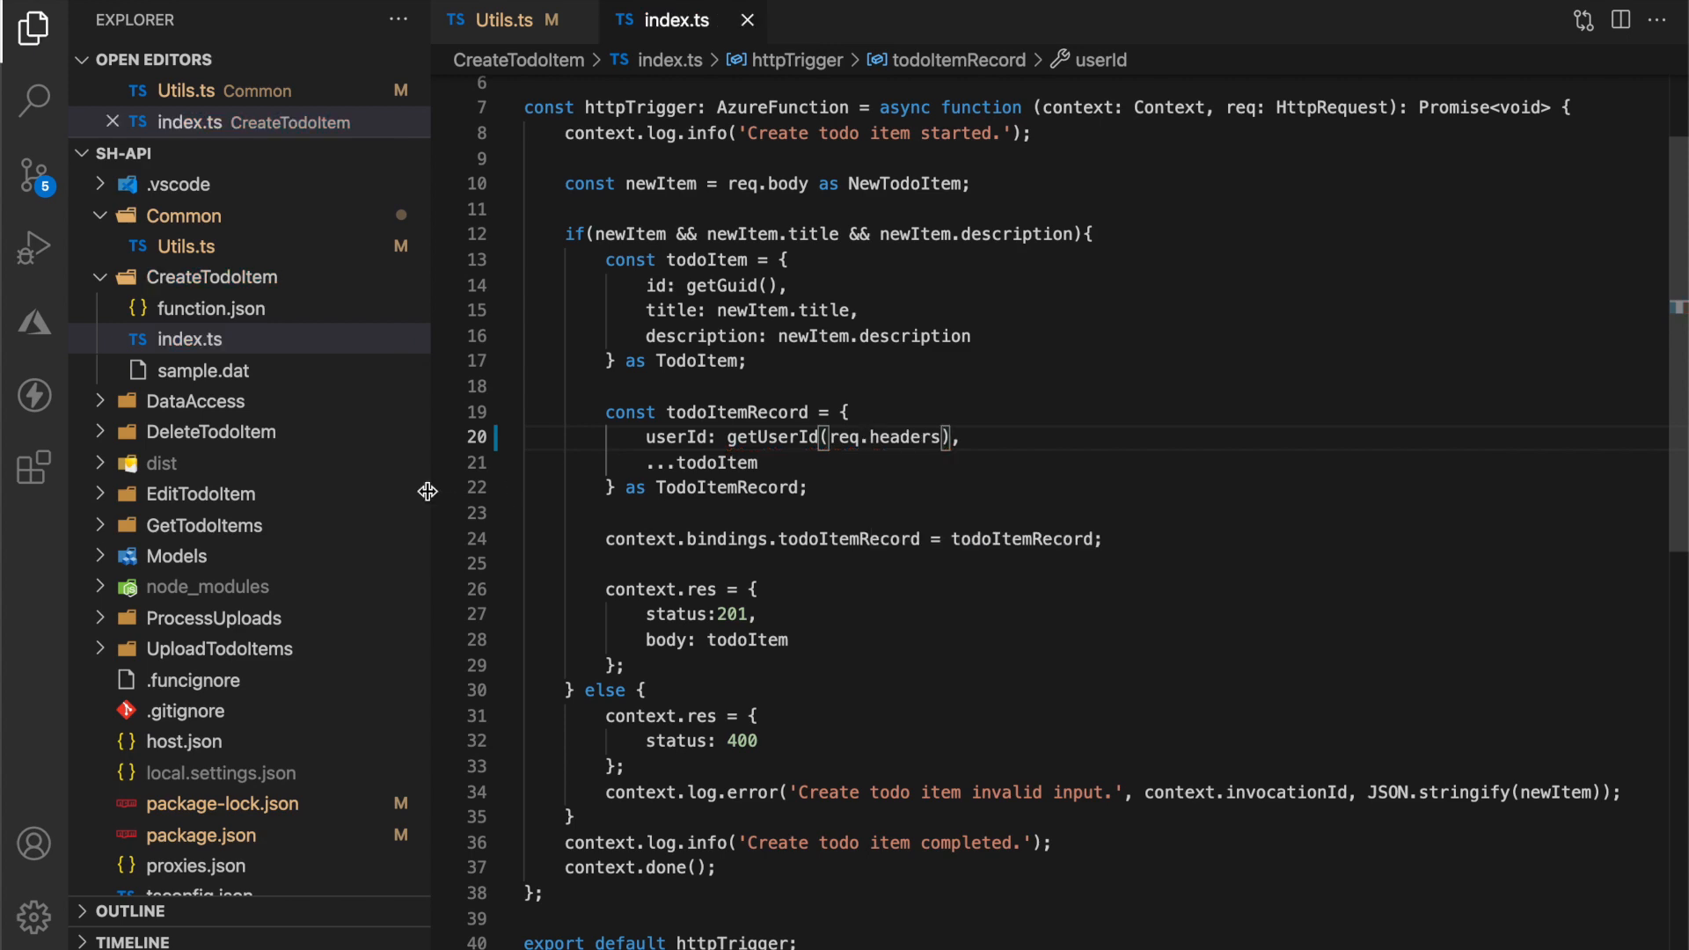
{"action": "left_click", "coordinate": [209, 432]}
{"action": "left_click", "coordinate": [212, 495]}
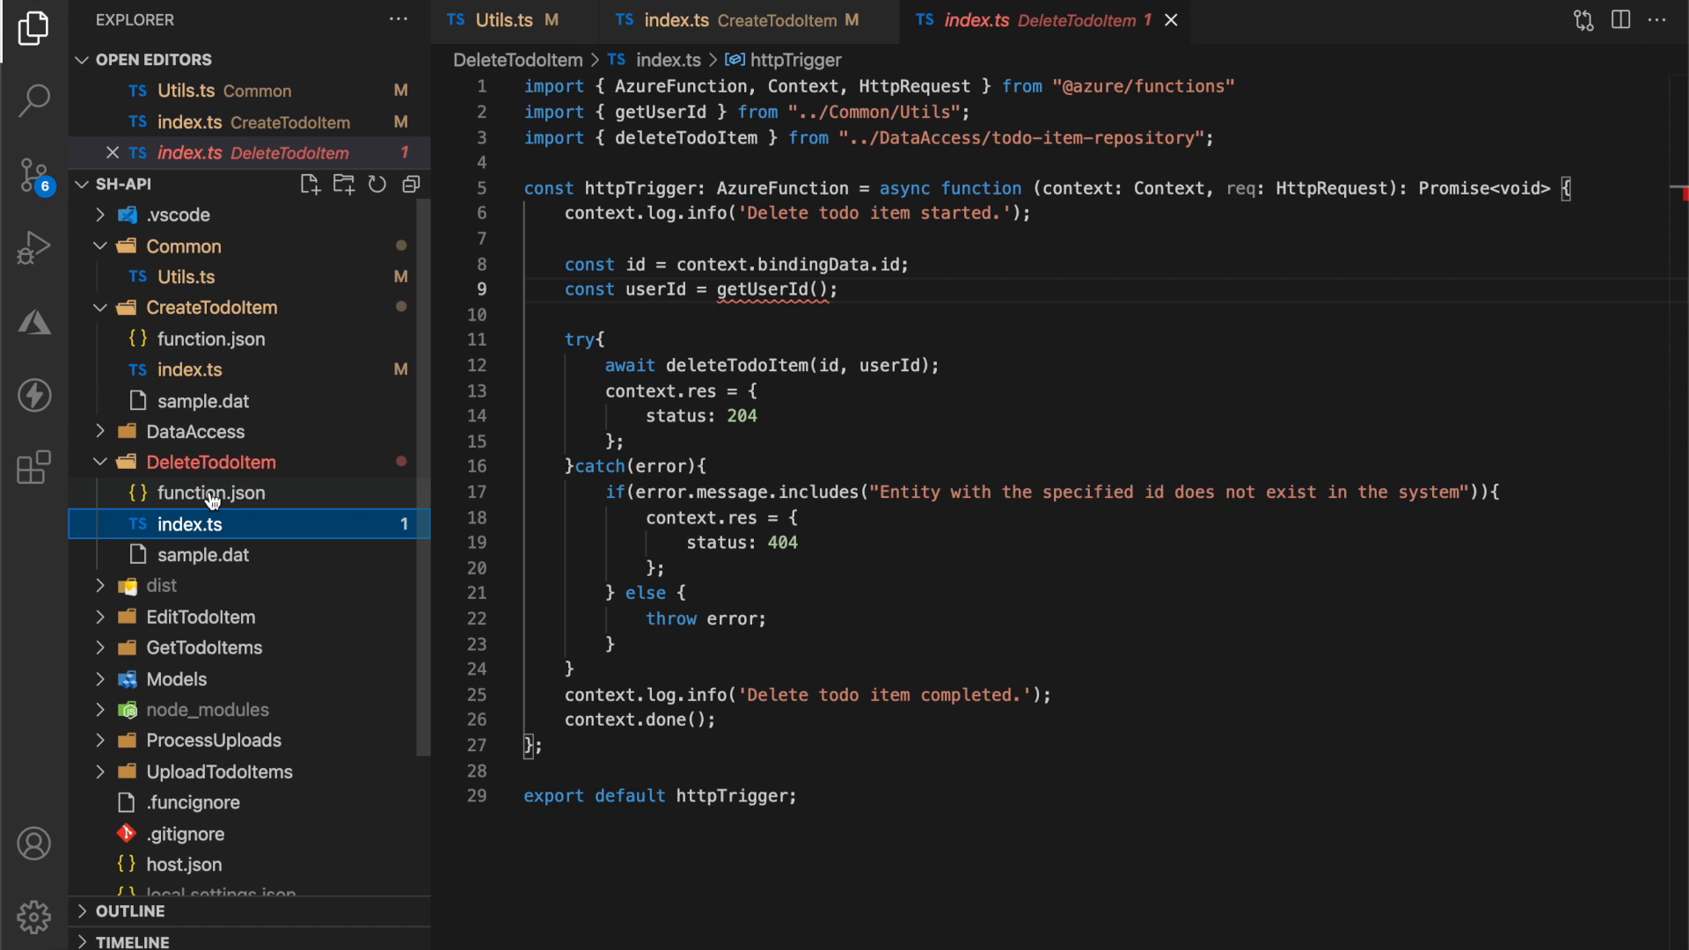
{"action": "left_click", "coordinate": [821, 291]}
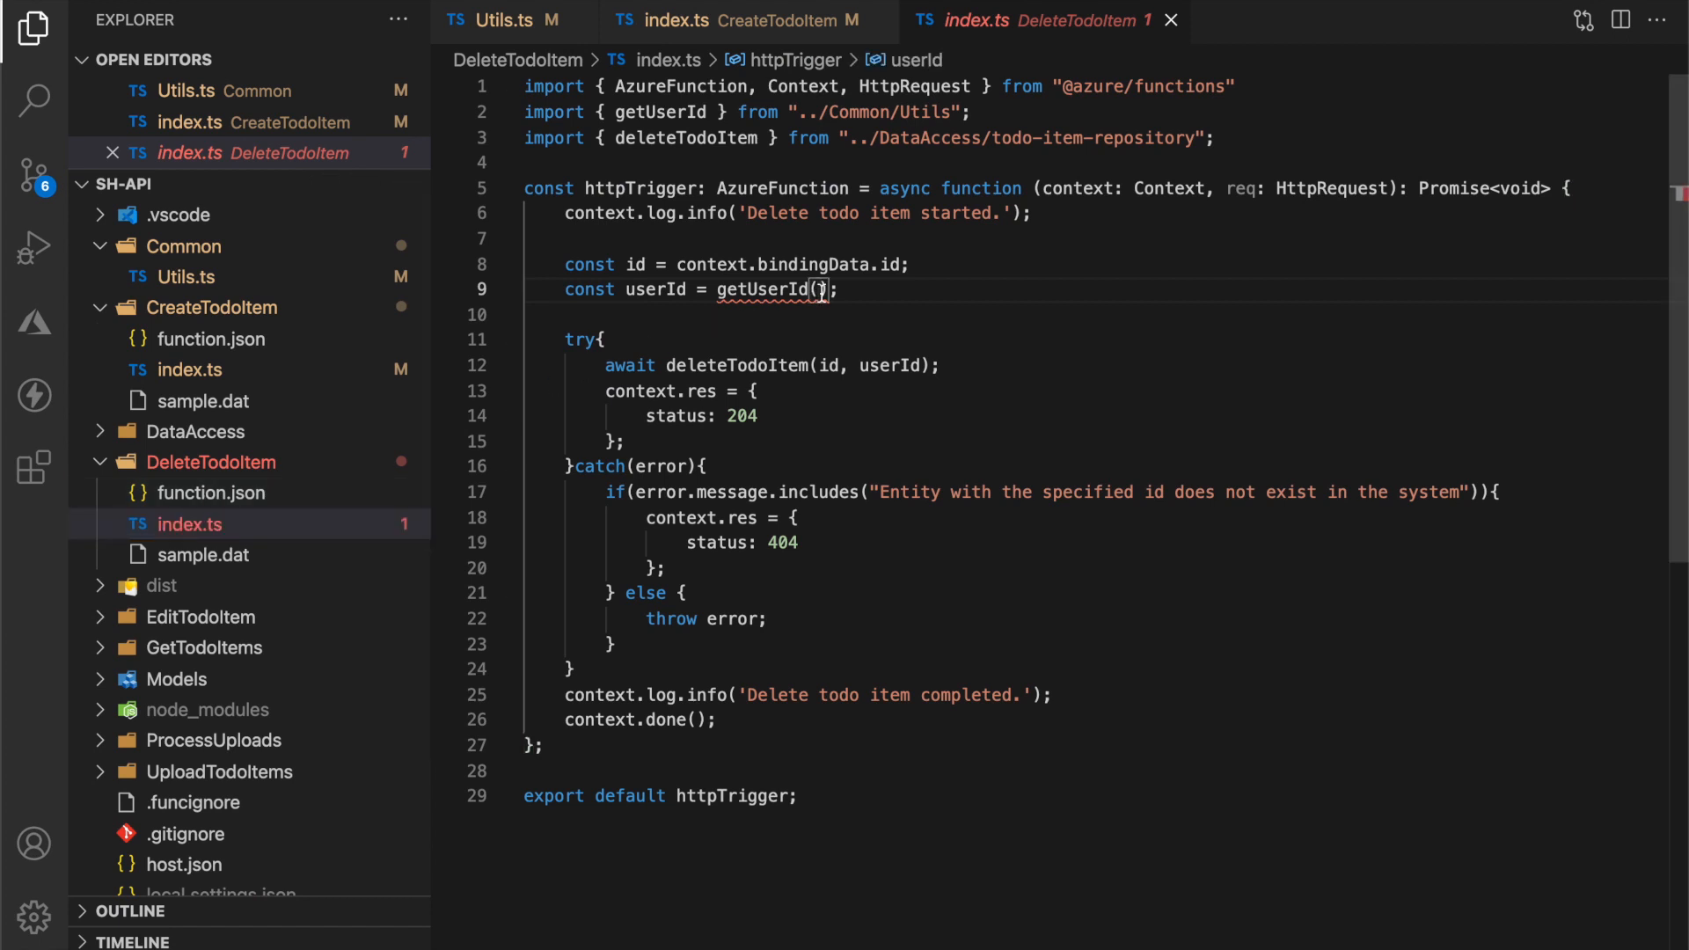
{"action": "type", "text": "req."}
{"action": "key", "text": "Return"}
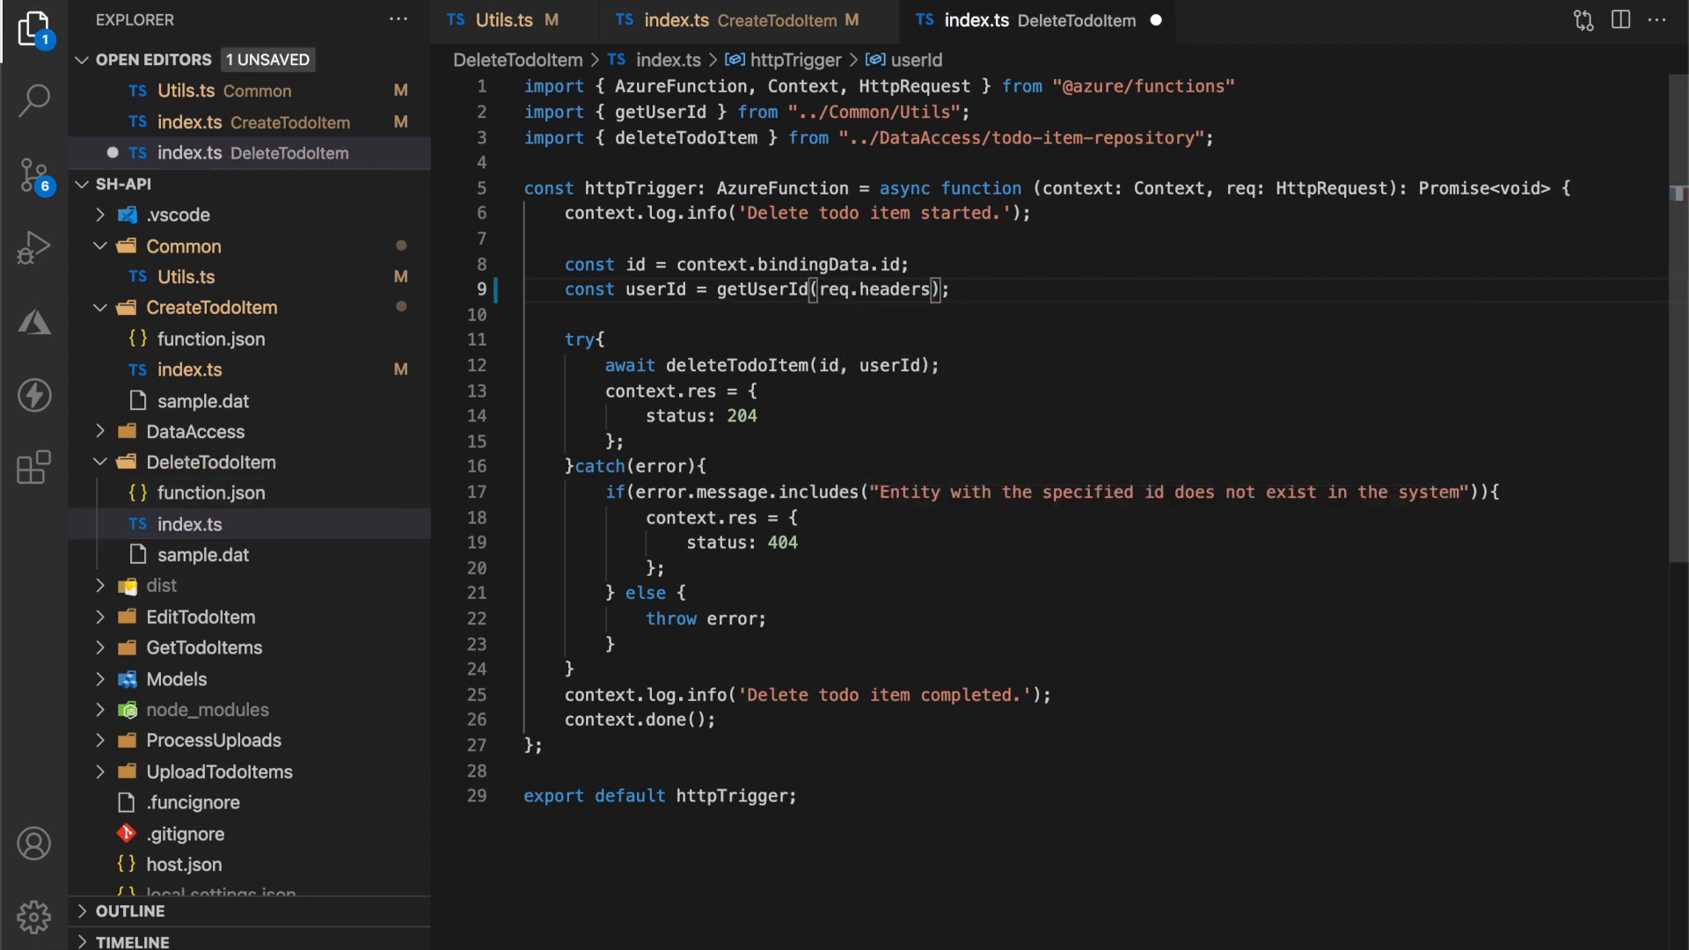
{"action": "key", "text": "ctrl+s"}
- Change getUserId() to getUserId(req.headers) in EditTodoItem and GetTodoItems index.ts, saving both
{"action": "left_click", "coordinate": [201, 618]}
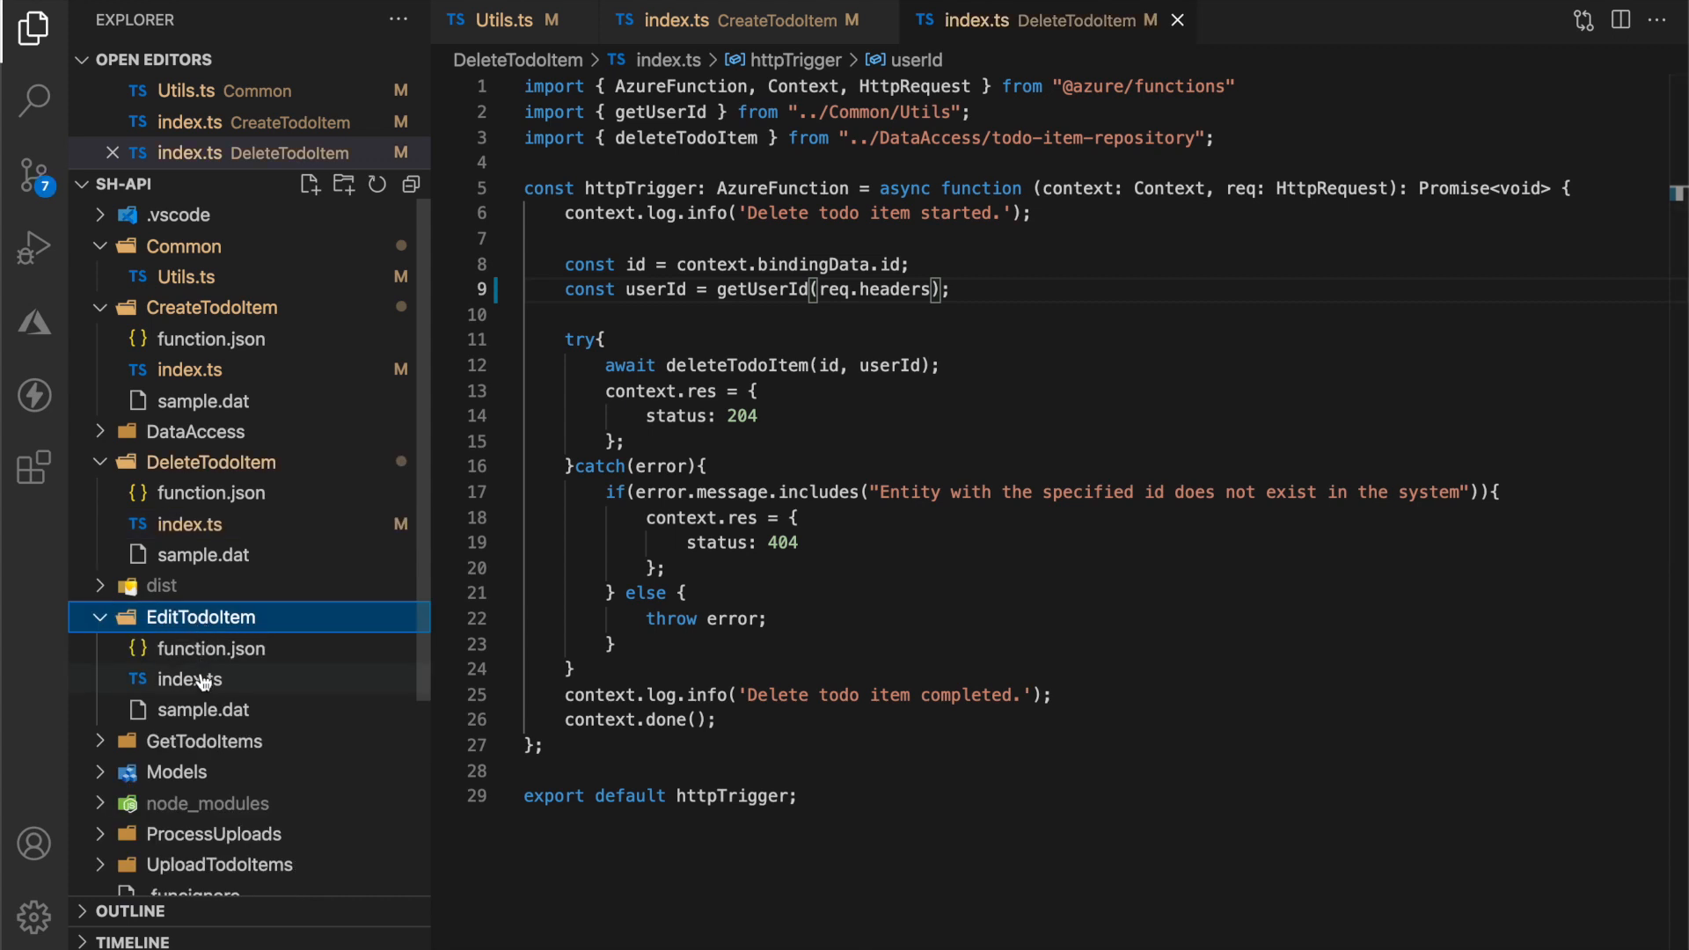
{"action": "left_click", "coordinate": [198, 679]}
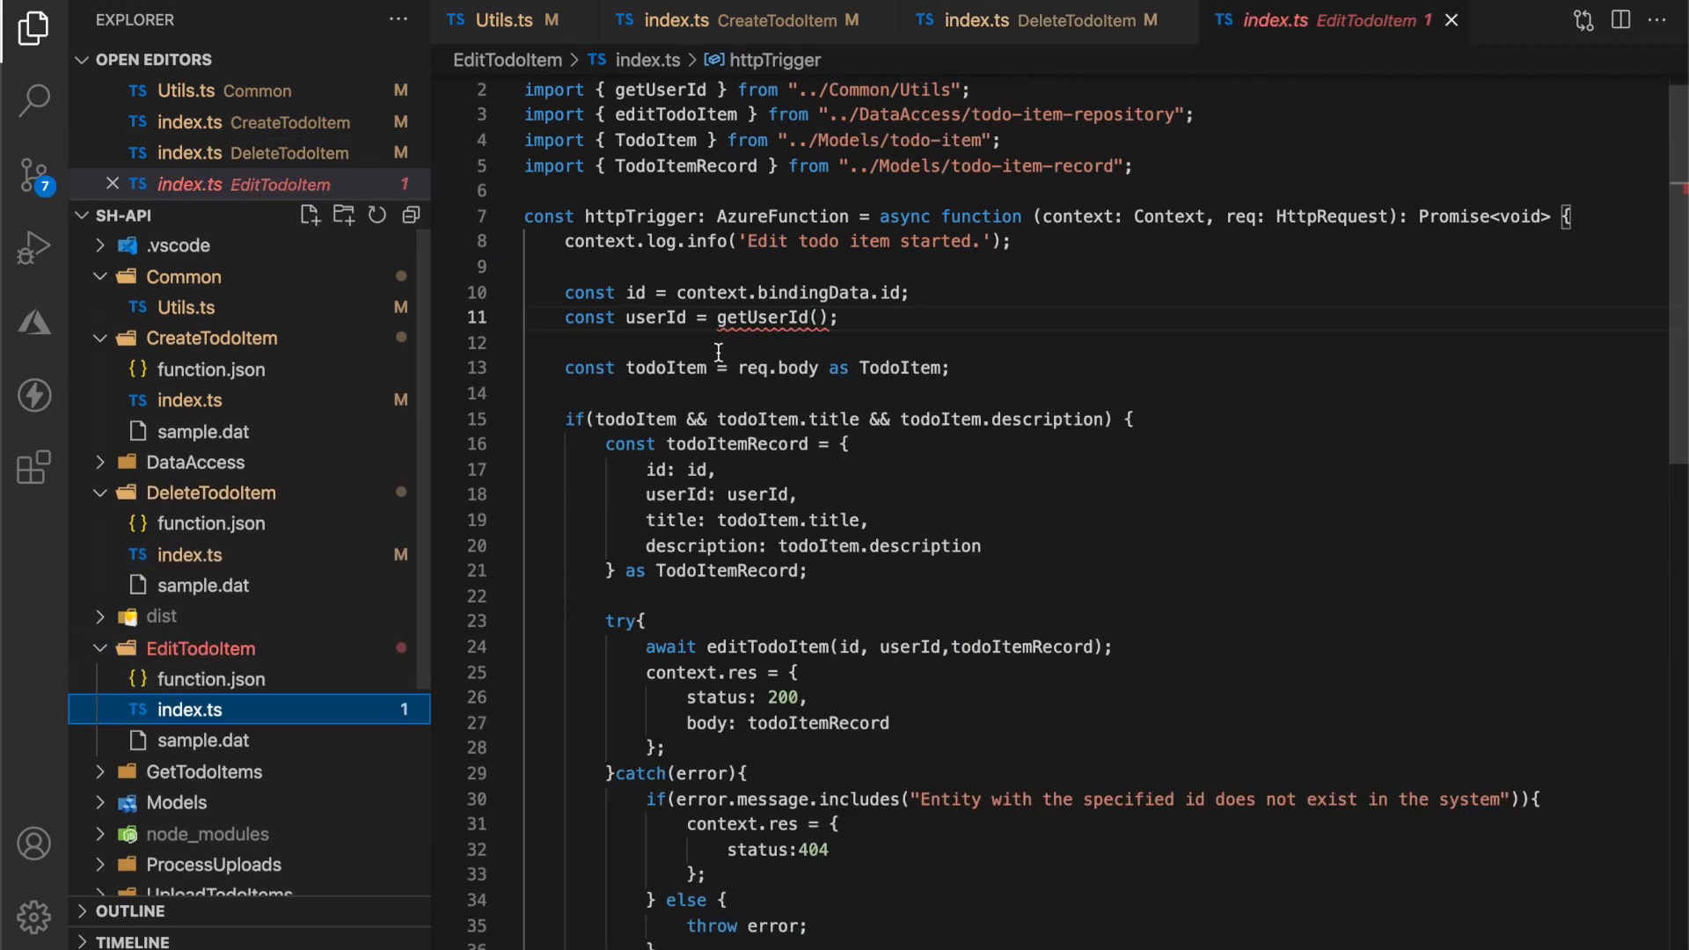
{"action": "left_click", "coordinate": [825, 318]}
{"action": "type", "text": "req."}
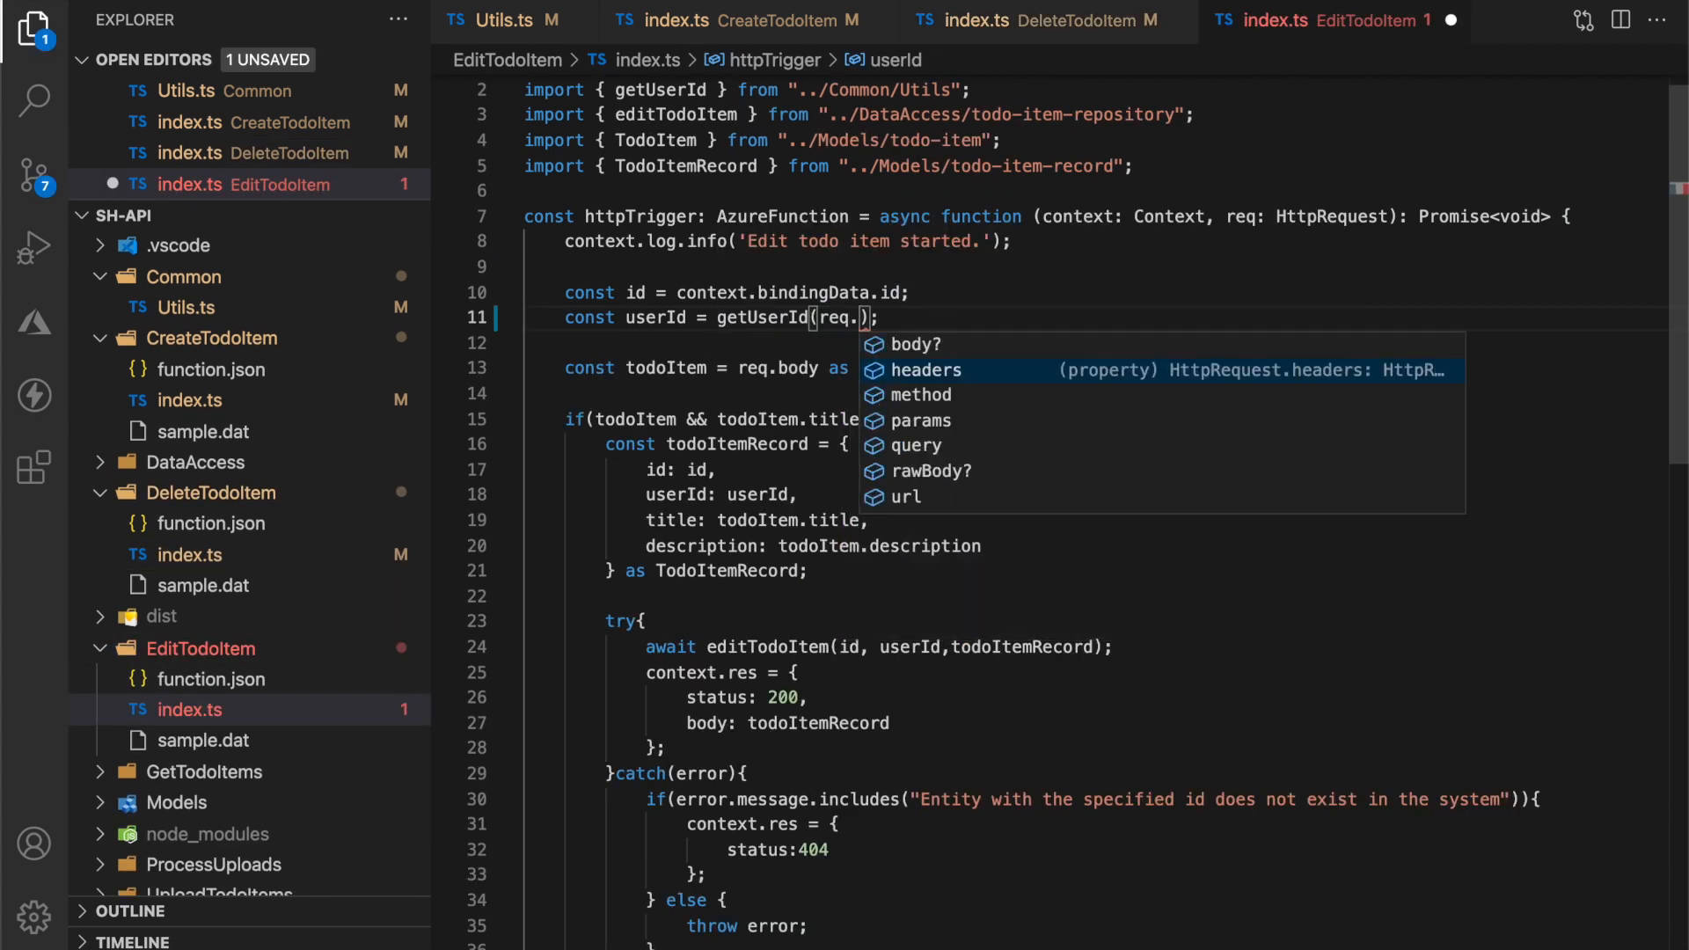
{"action": "key", "text": "Return"}
{"action": "key", "text": "ctrl+s"}
{"action": "left_click", "coordinate": [162, 770]}
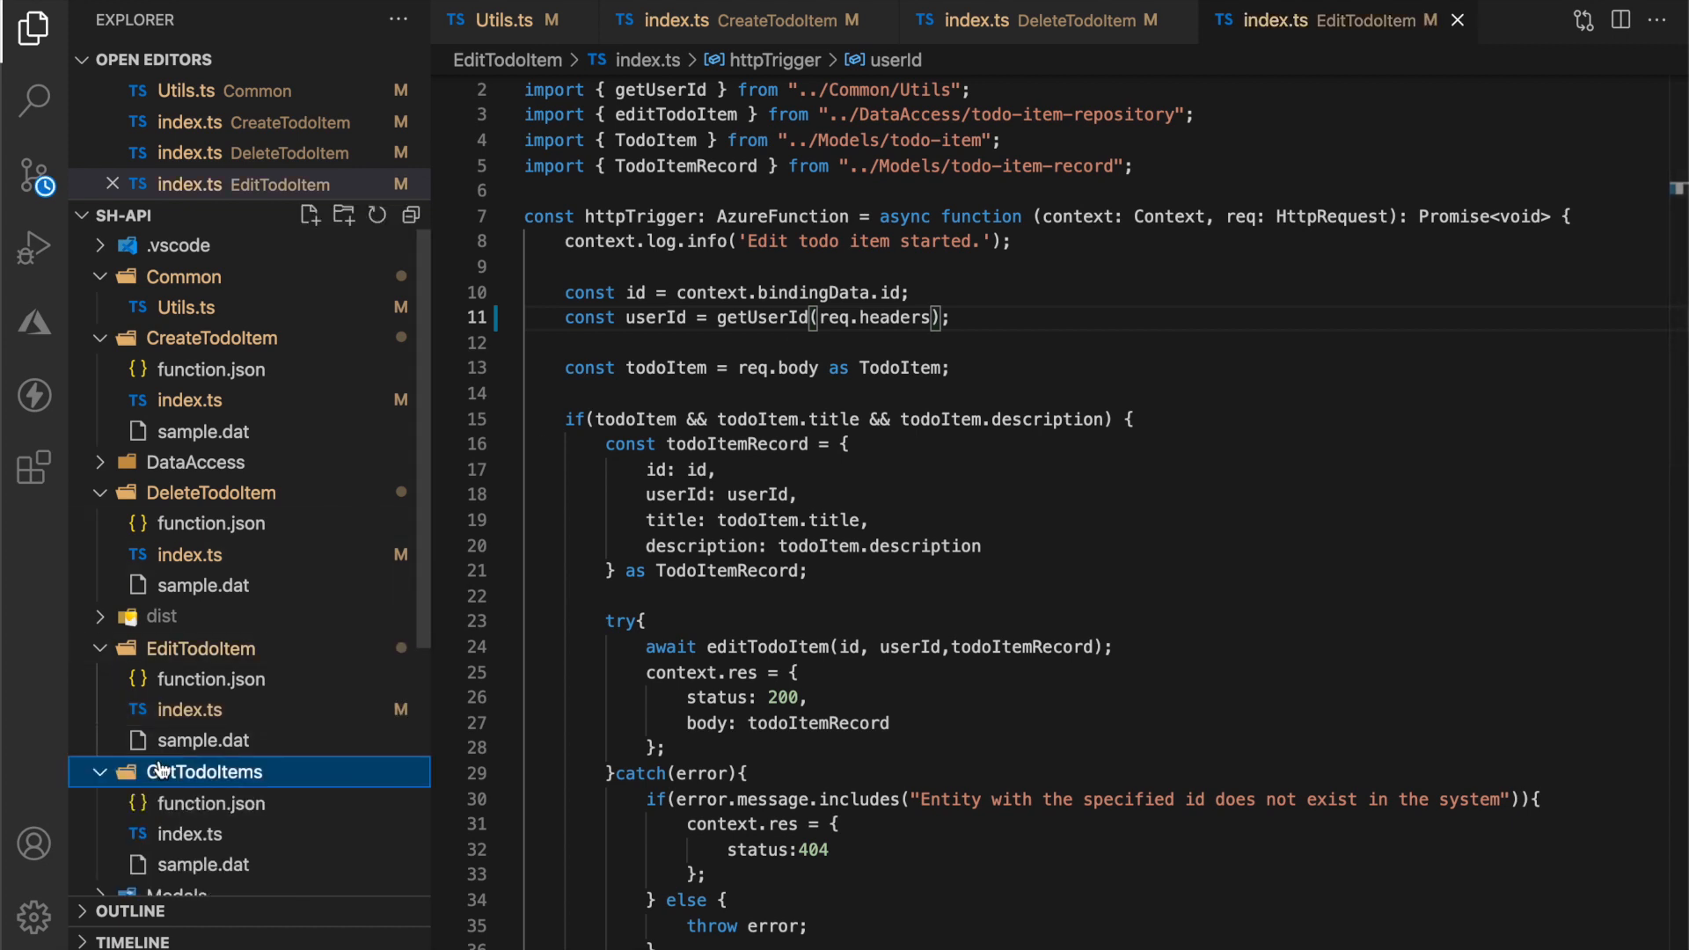
{"action": "left_click", "coordinate": [186, 834]}
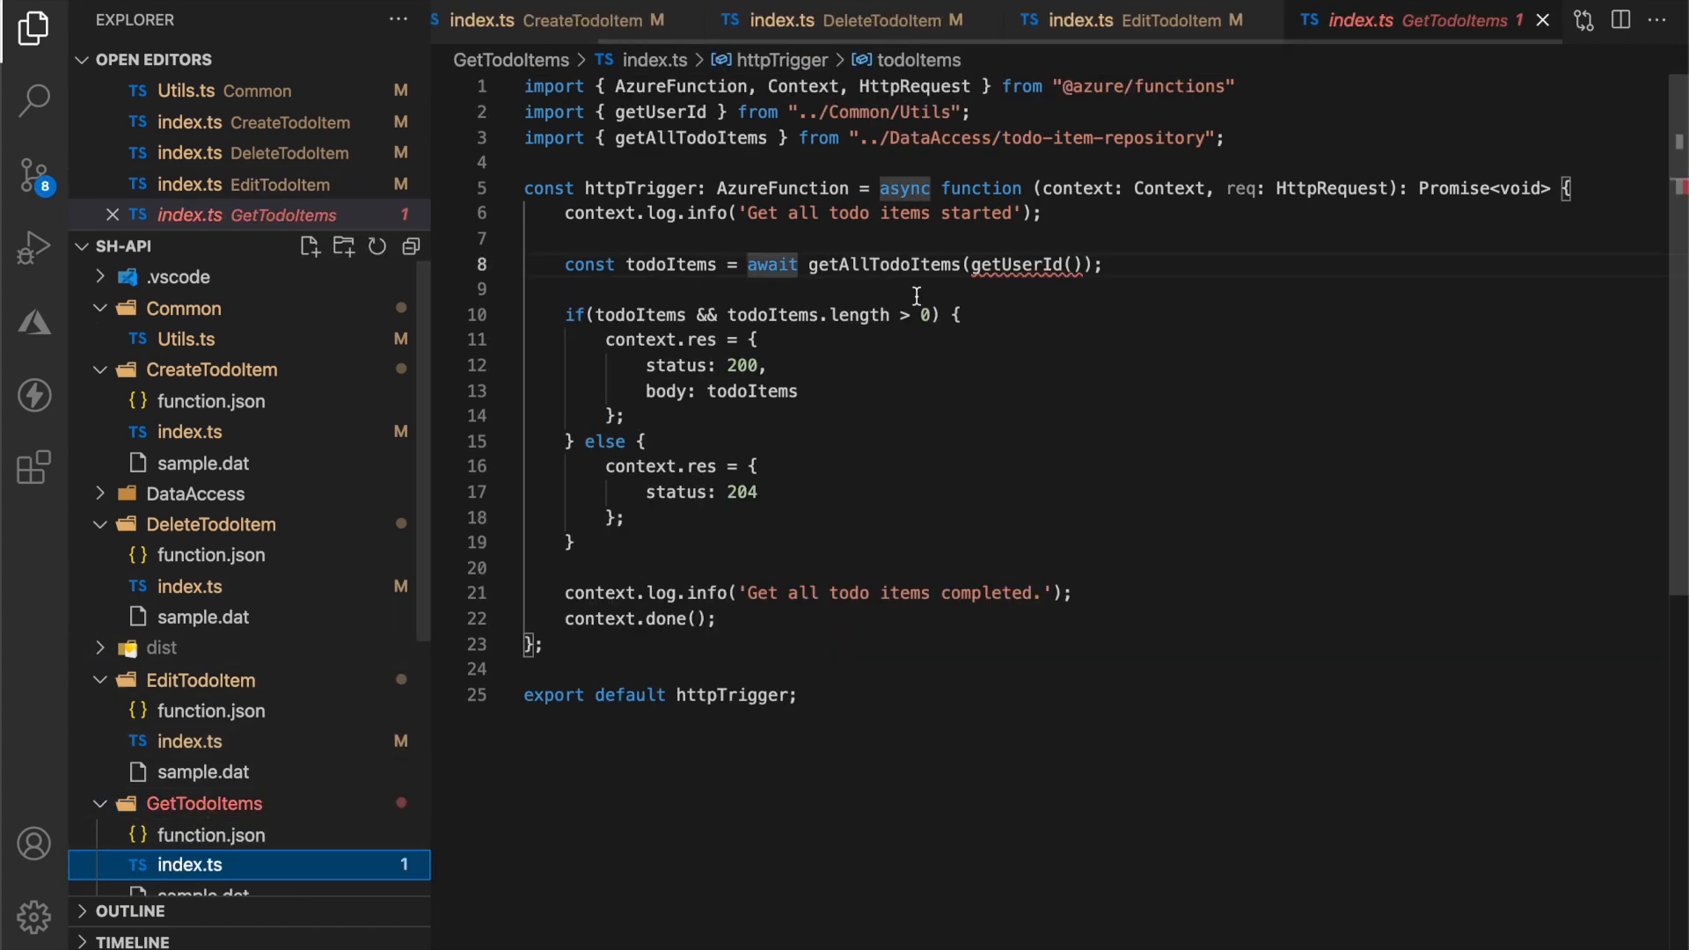
{"action": "left_click", "coordinate": [1070, 264]}
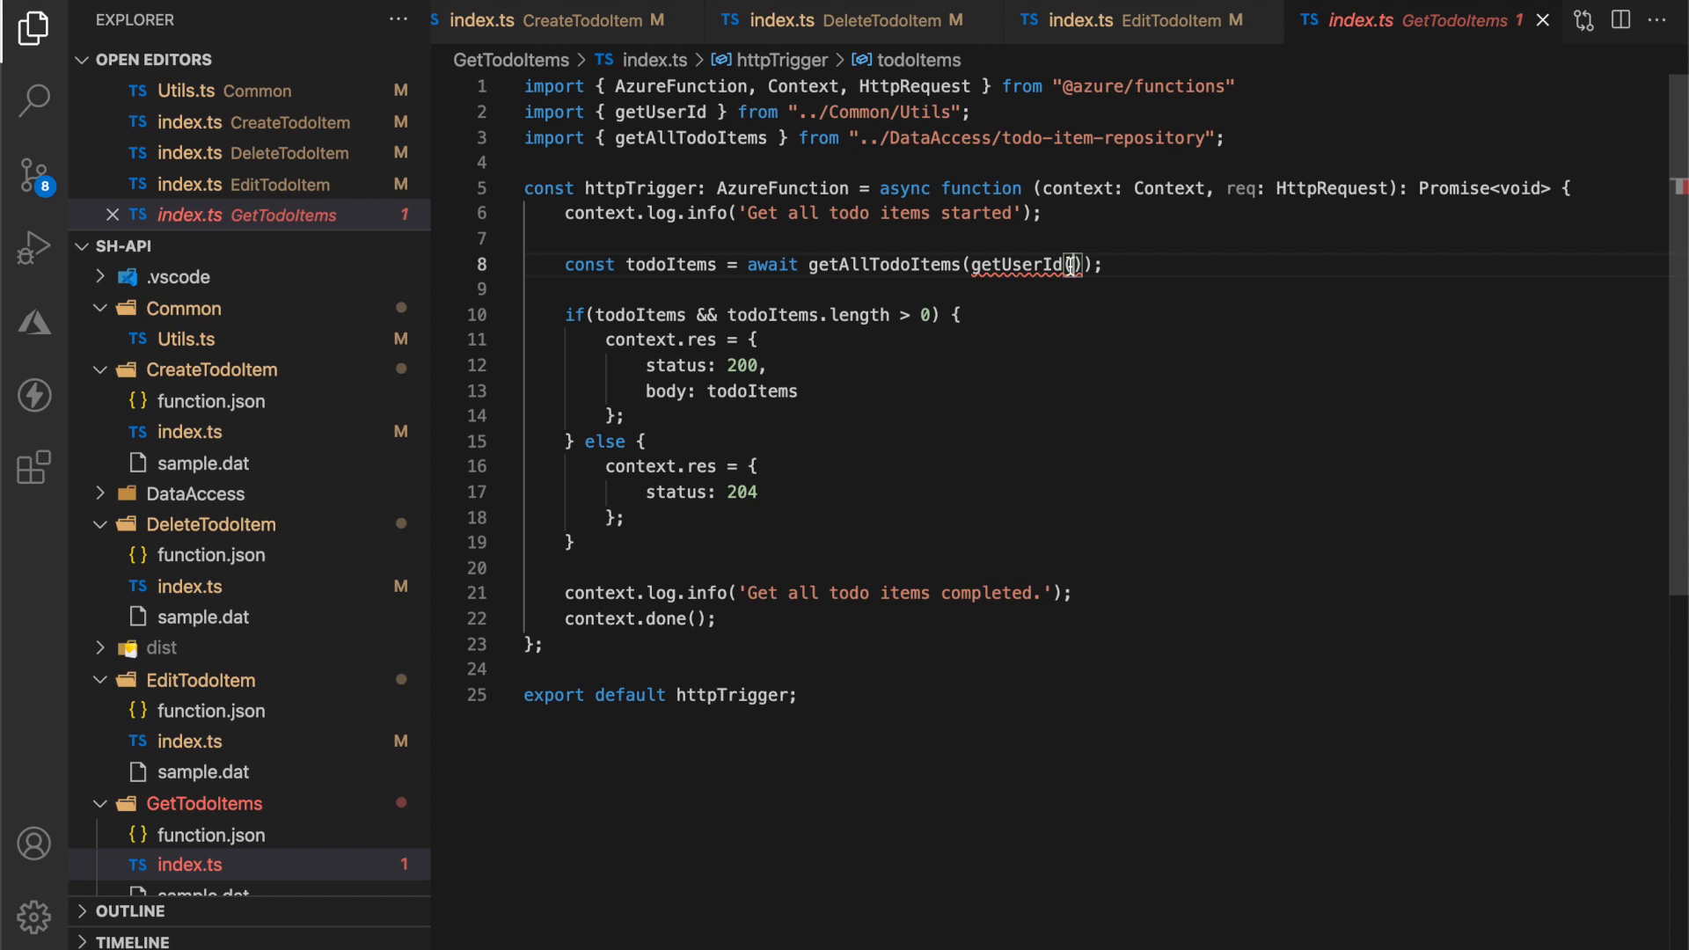
{"action": "type", "text": "req."}
{"action": "key", "text": "Return"}
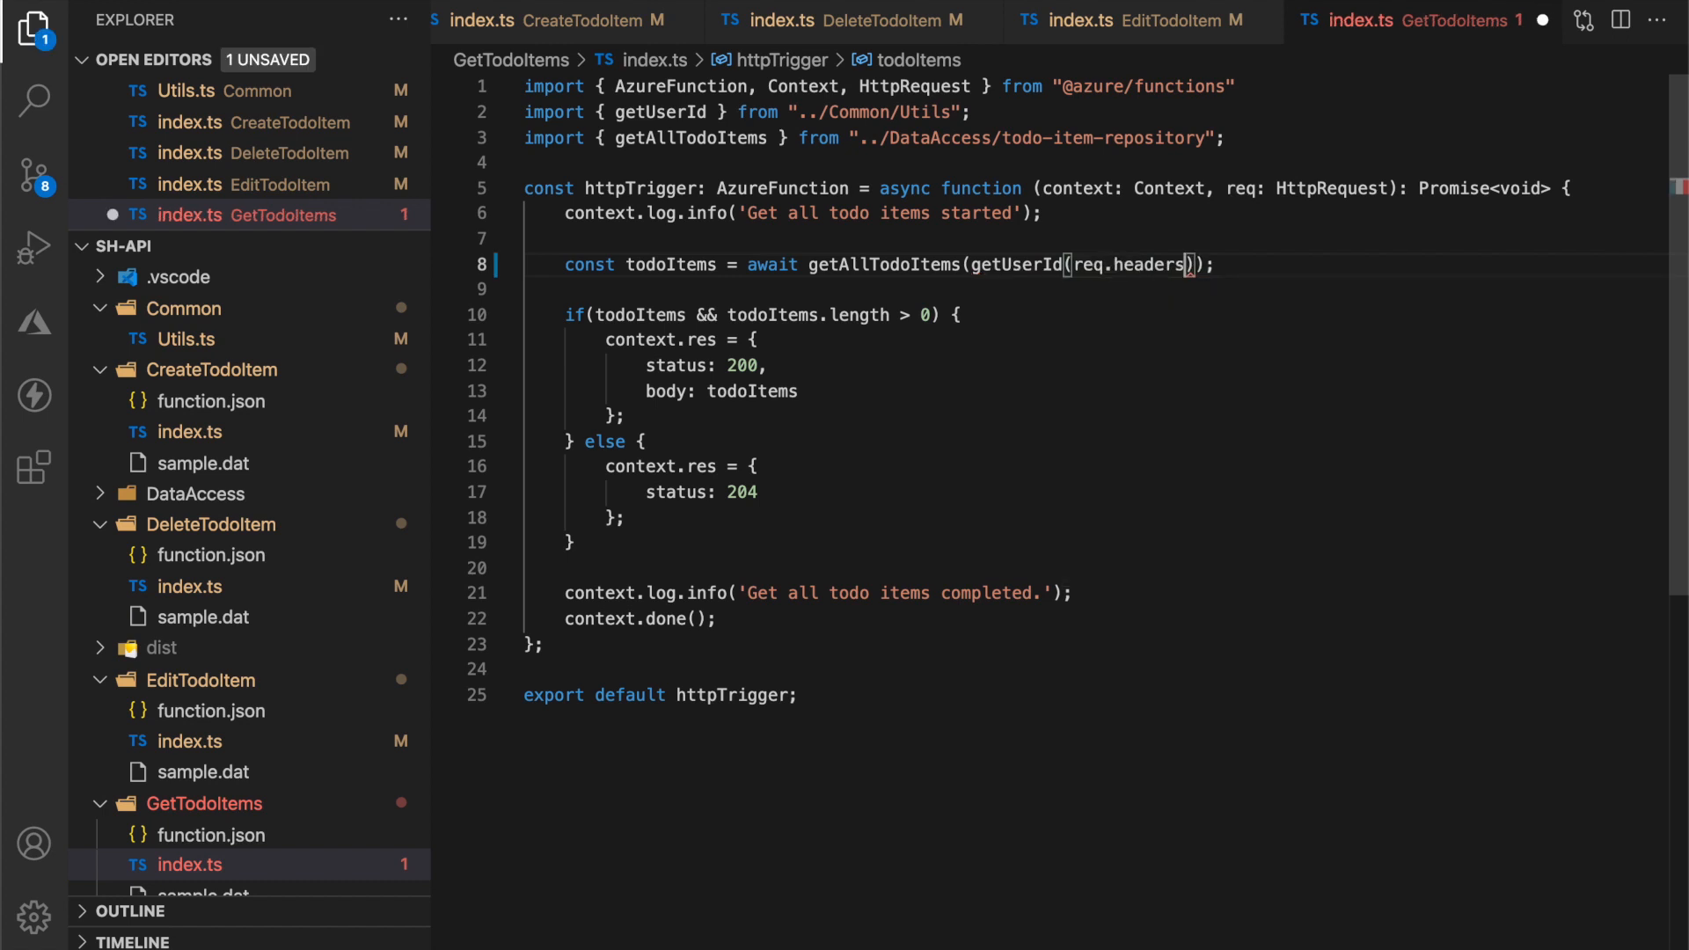
{"action": "key", "text": "ctrl+s"}
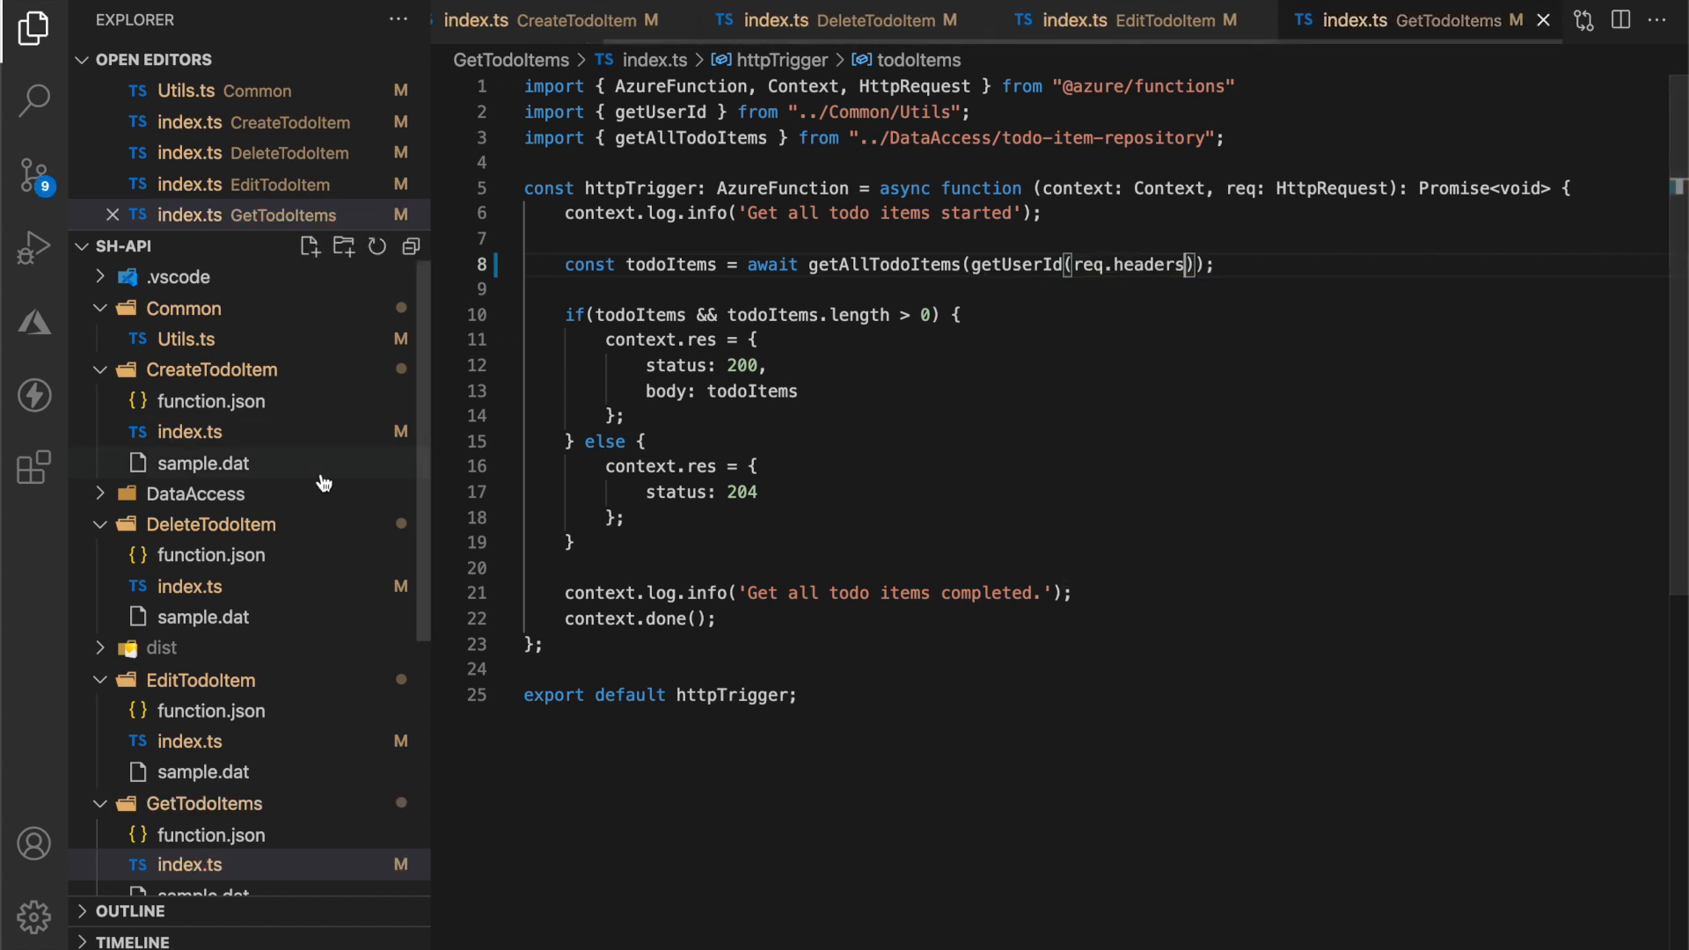
- Pass req.headers to getUserId in UploadTodoItems index.ts and save it
{"action": "scroll", "coordinate": [321, 479], "scroll_direction": "down", "scroll_amount": 5}
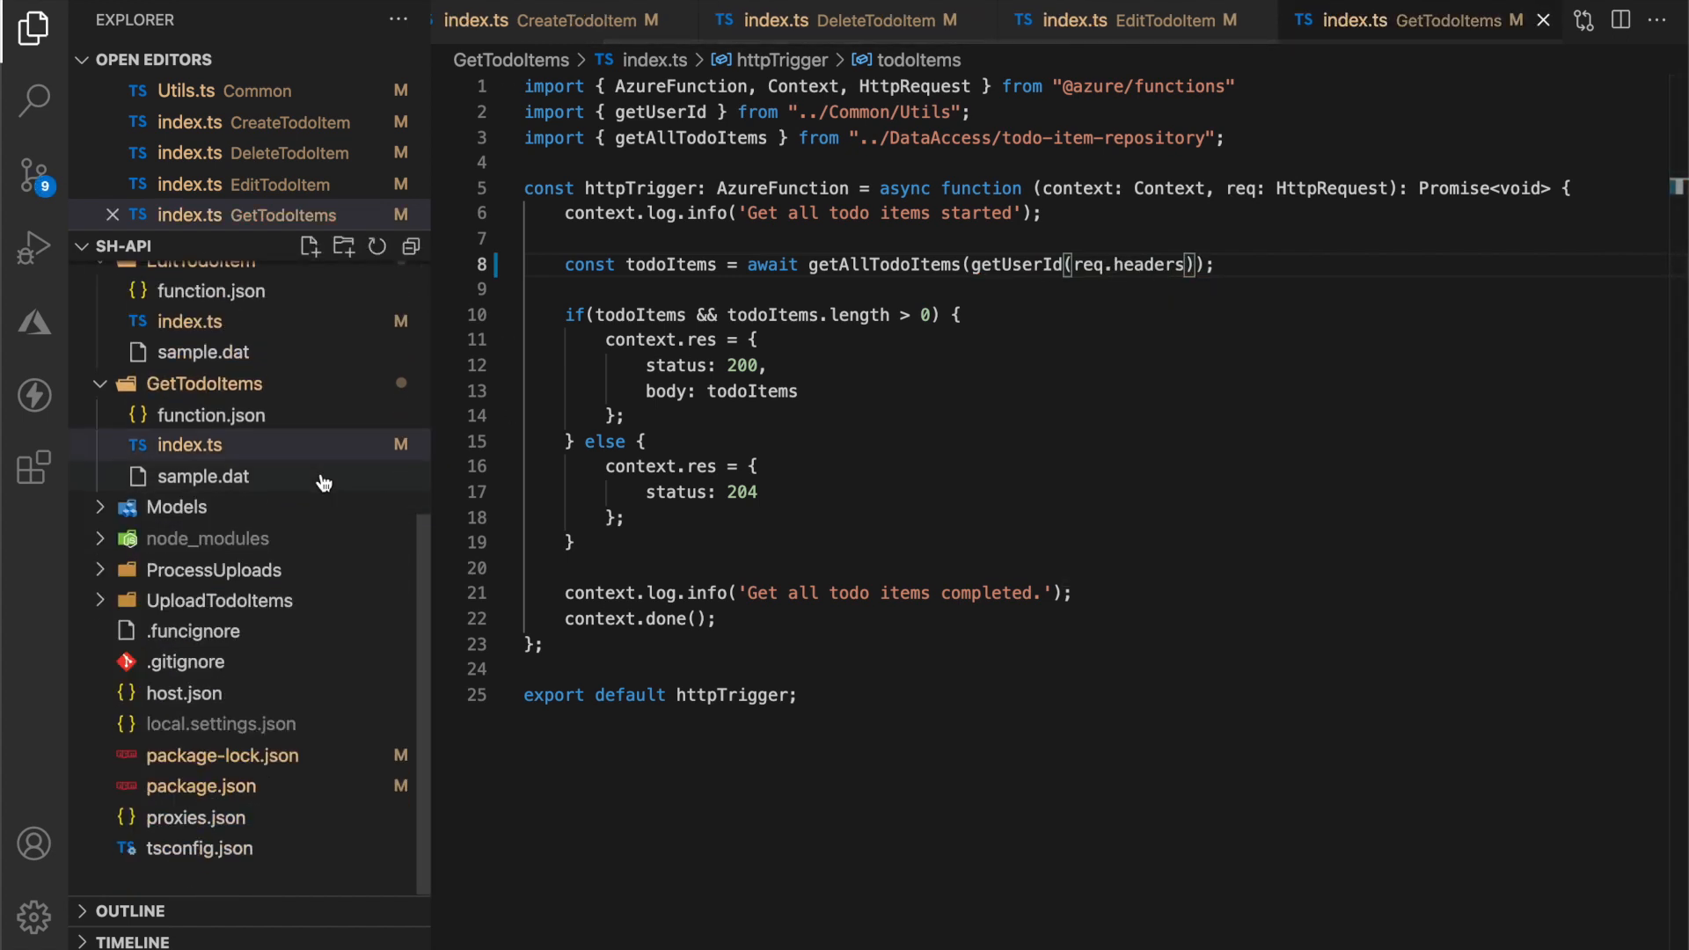
{"action": "left_click", "coordinate": [204, 600]}
{"action": "left_click", "coordinate": [193, 662]}
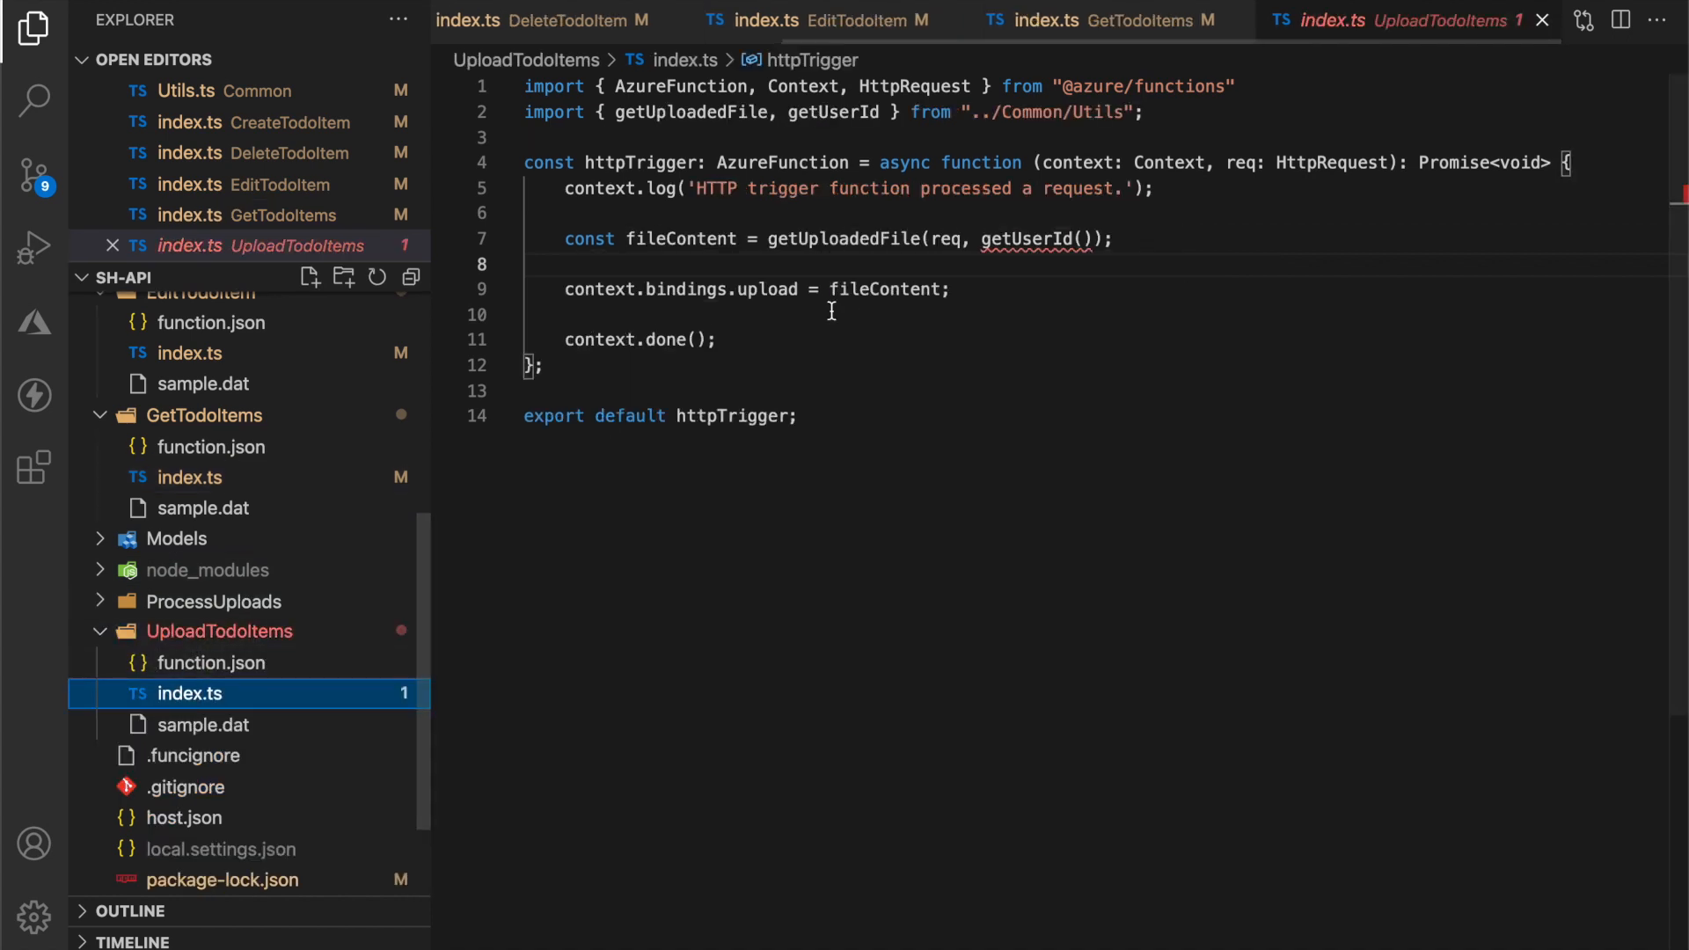
{"action": "left_click", "coordinate": [1083, 238]}
{"action": "type", "text": "req.headers"}
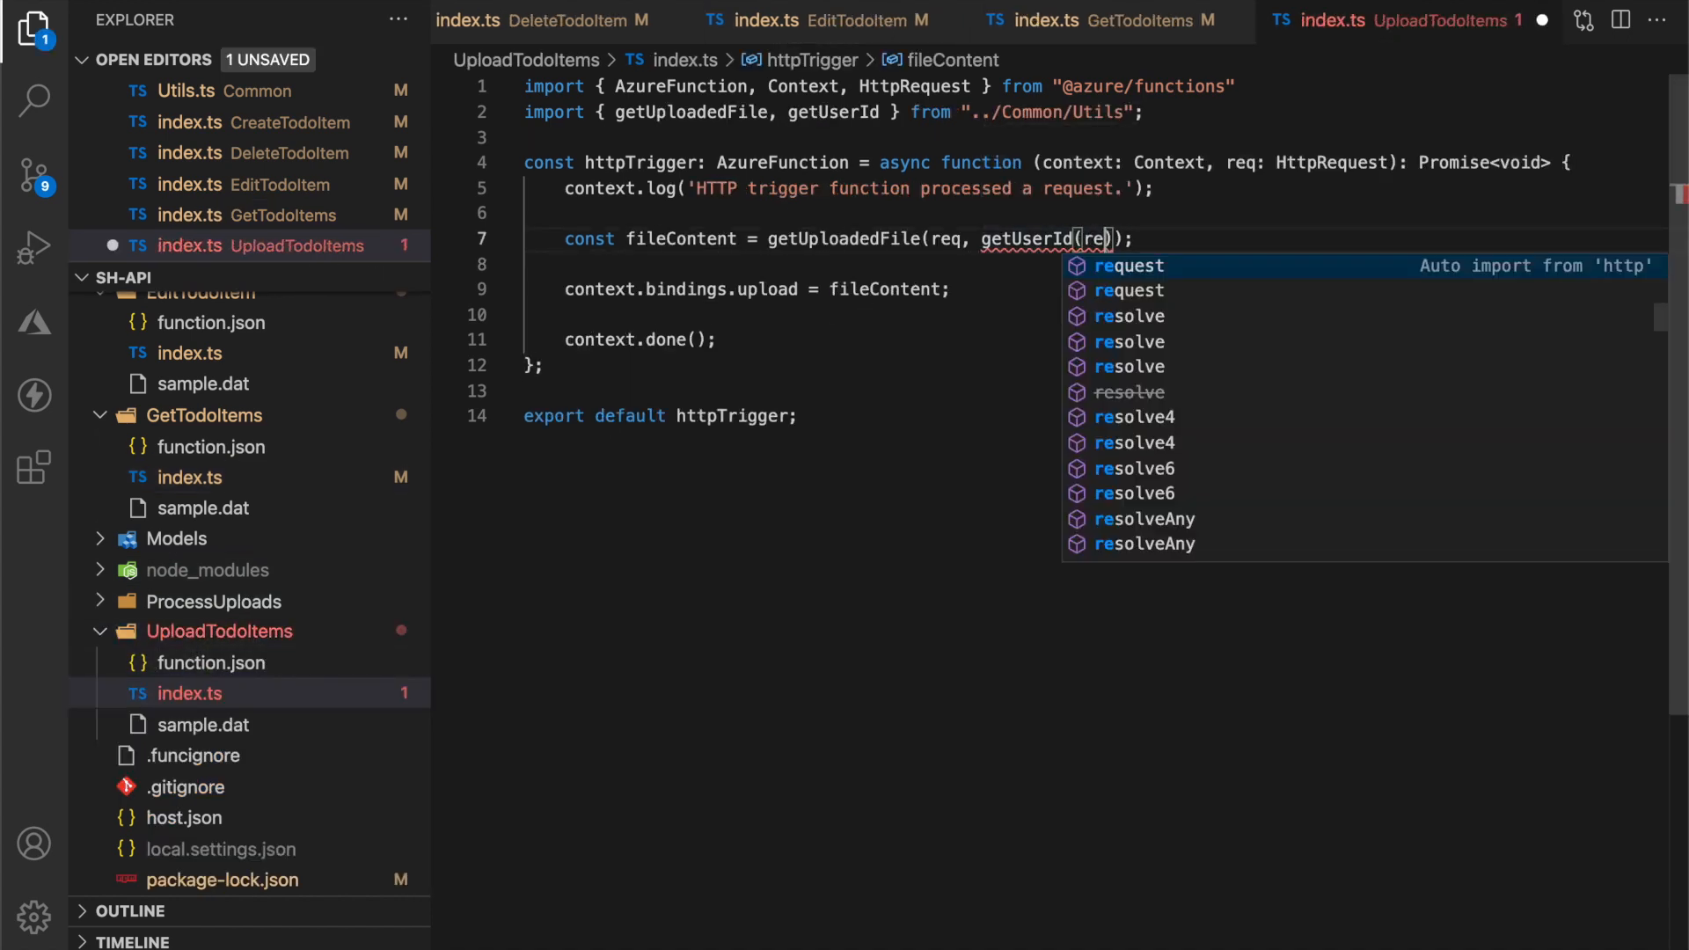
{"action": "key", "text": "super+s"}
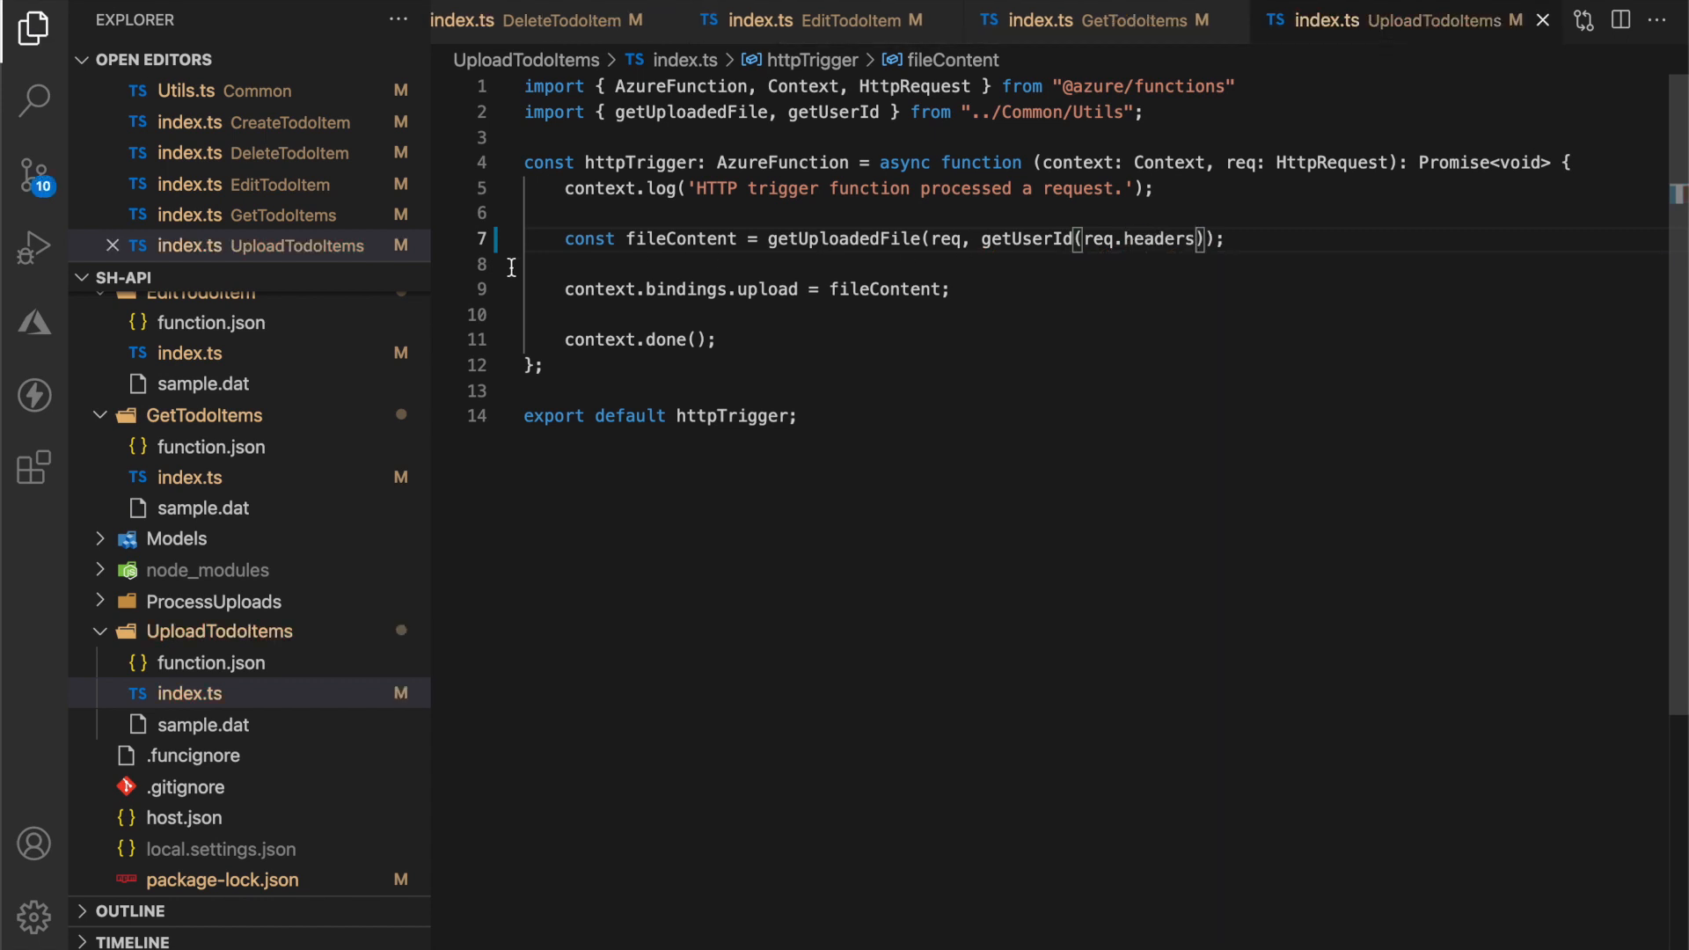
{"action": "left_click", "coordinate": [31, 328]}
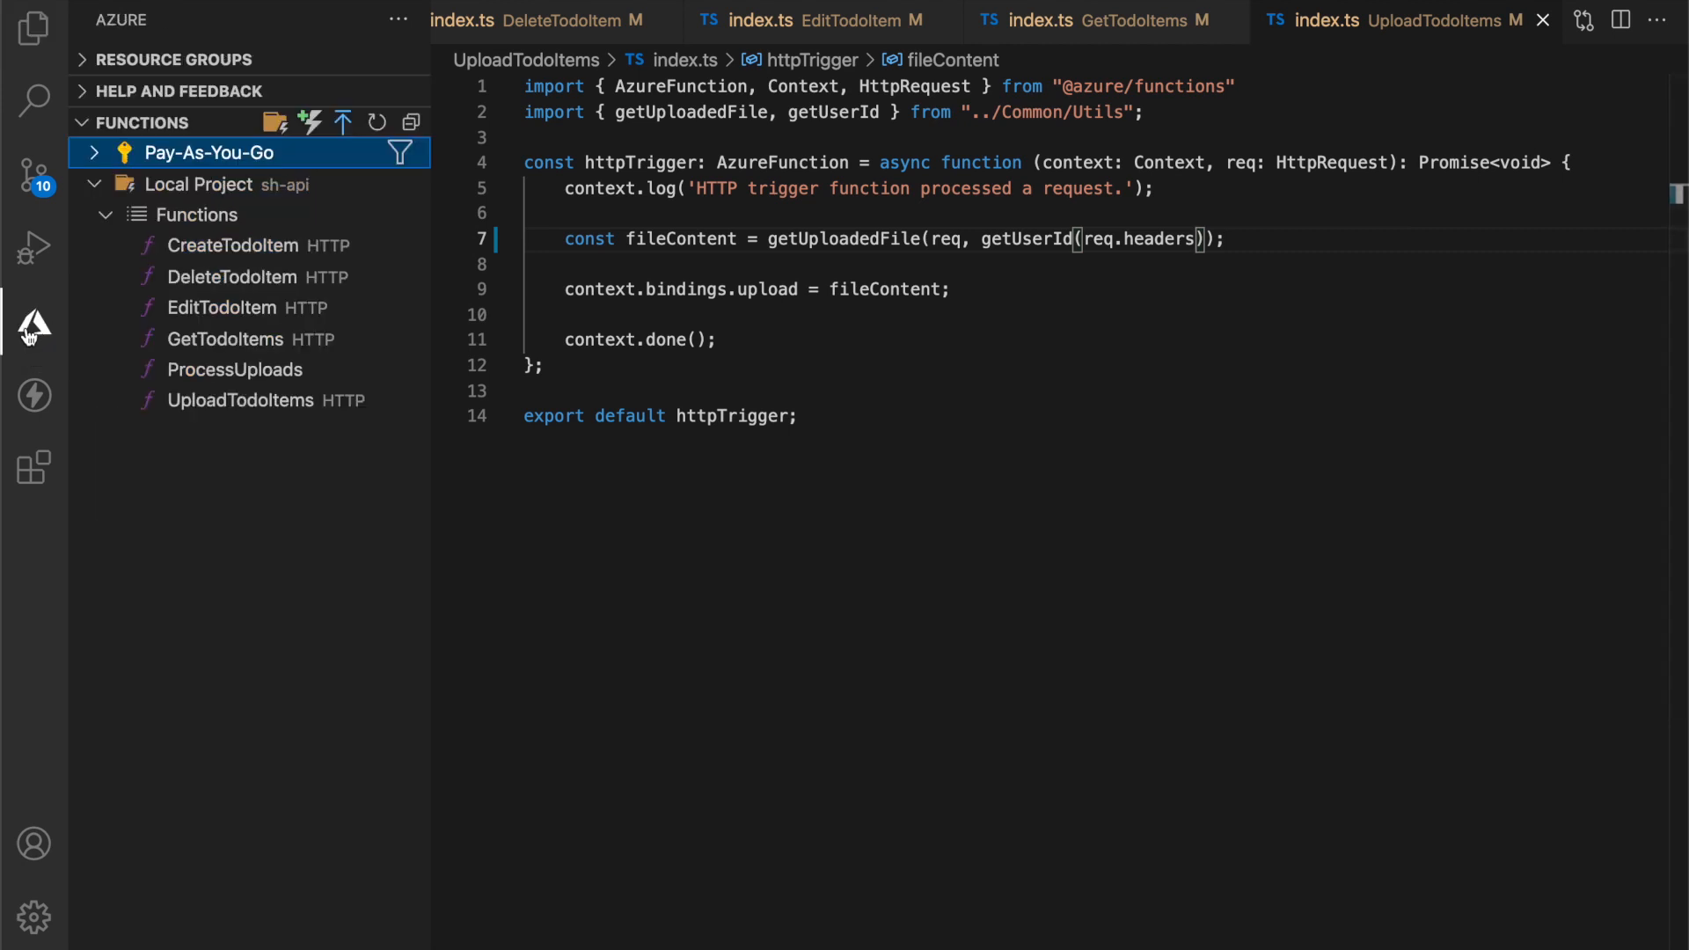
- Deploy the functions project to the sh-dev-api function app, overwriting the previous deployment
{"action": "left_click", "coordinate": [344, 123]}
{"action": "left_click", "coordinate": [454, 62]}
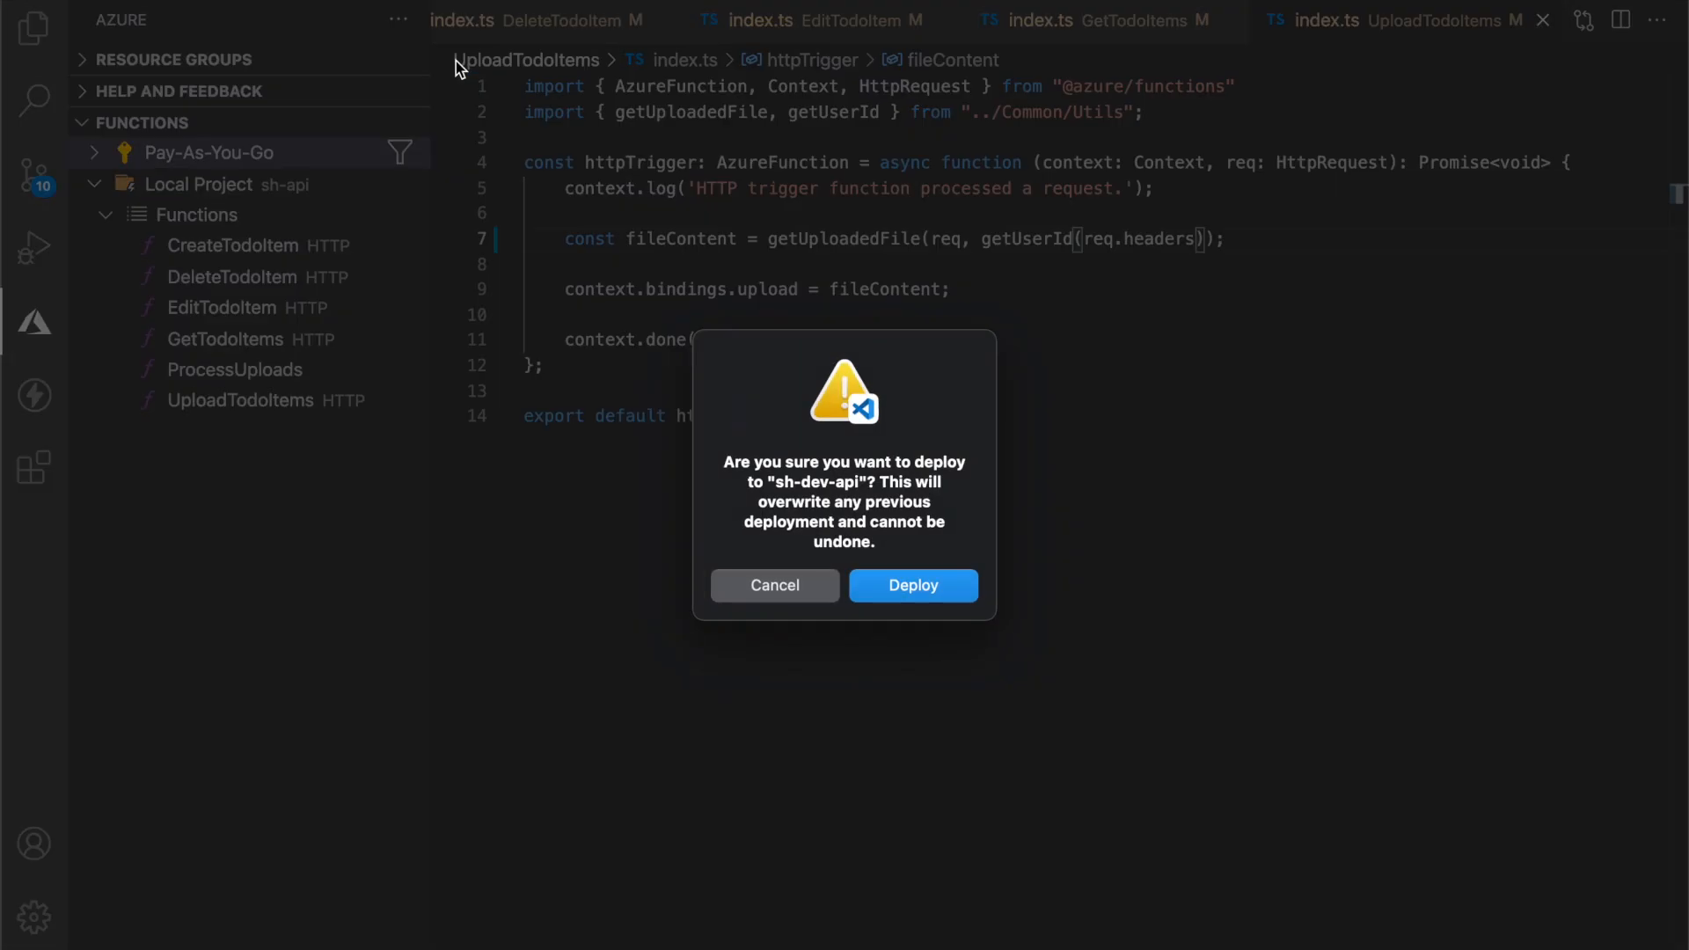
{"action": "left_click", "coordinate": [897, 587]}
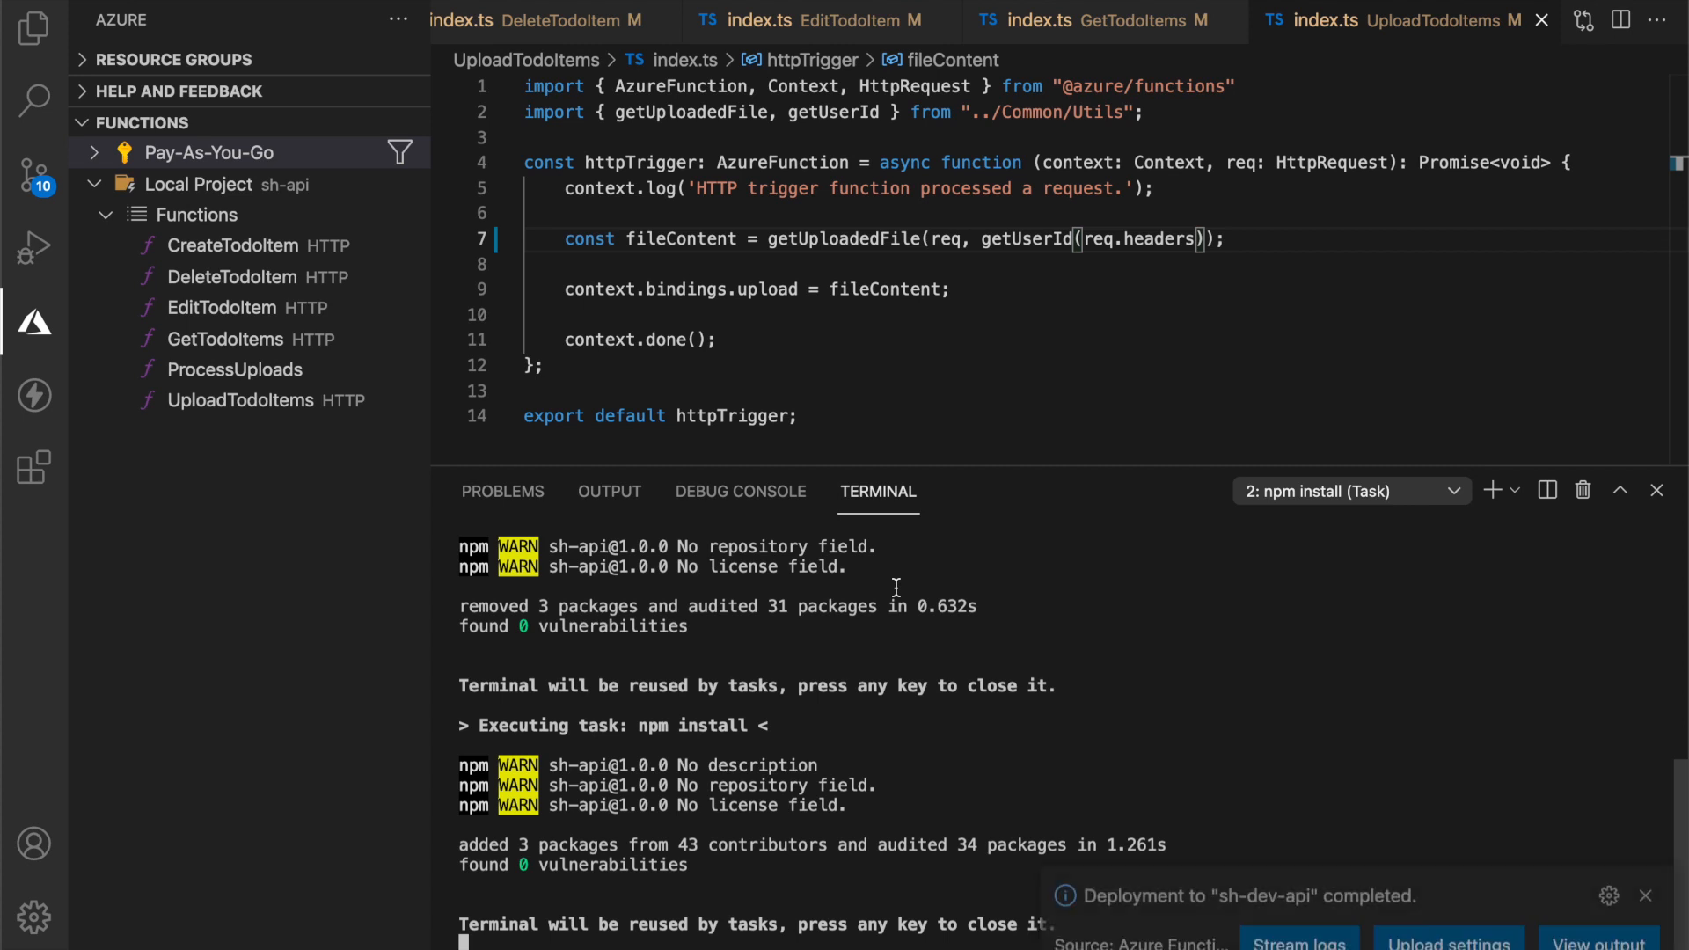
{"action": "key", "text": "super+Tab"}
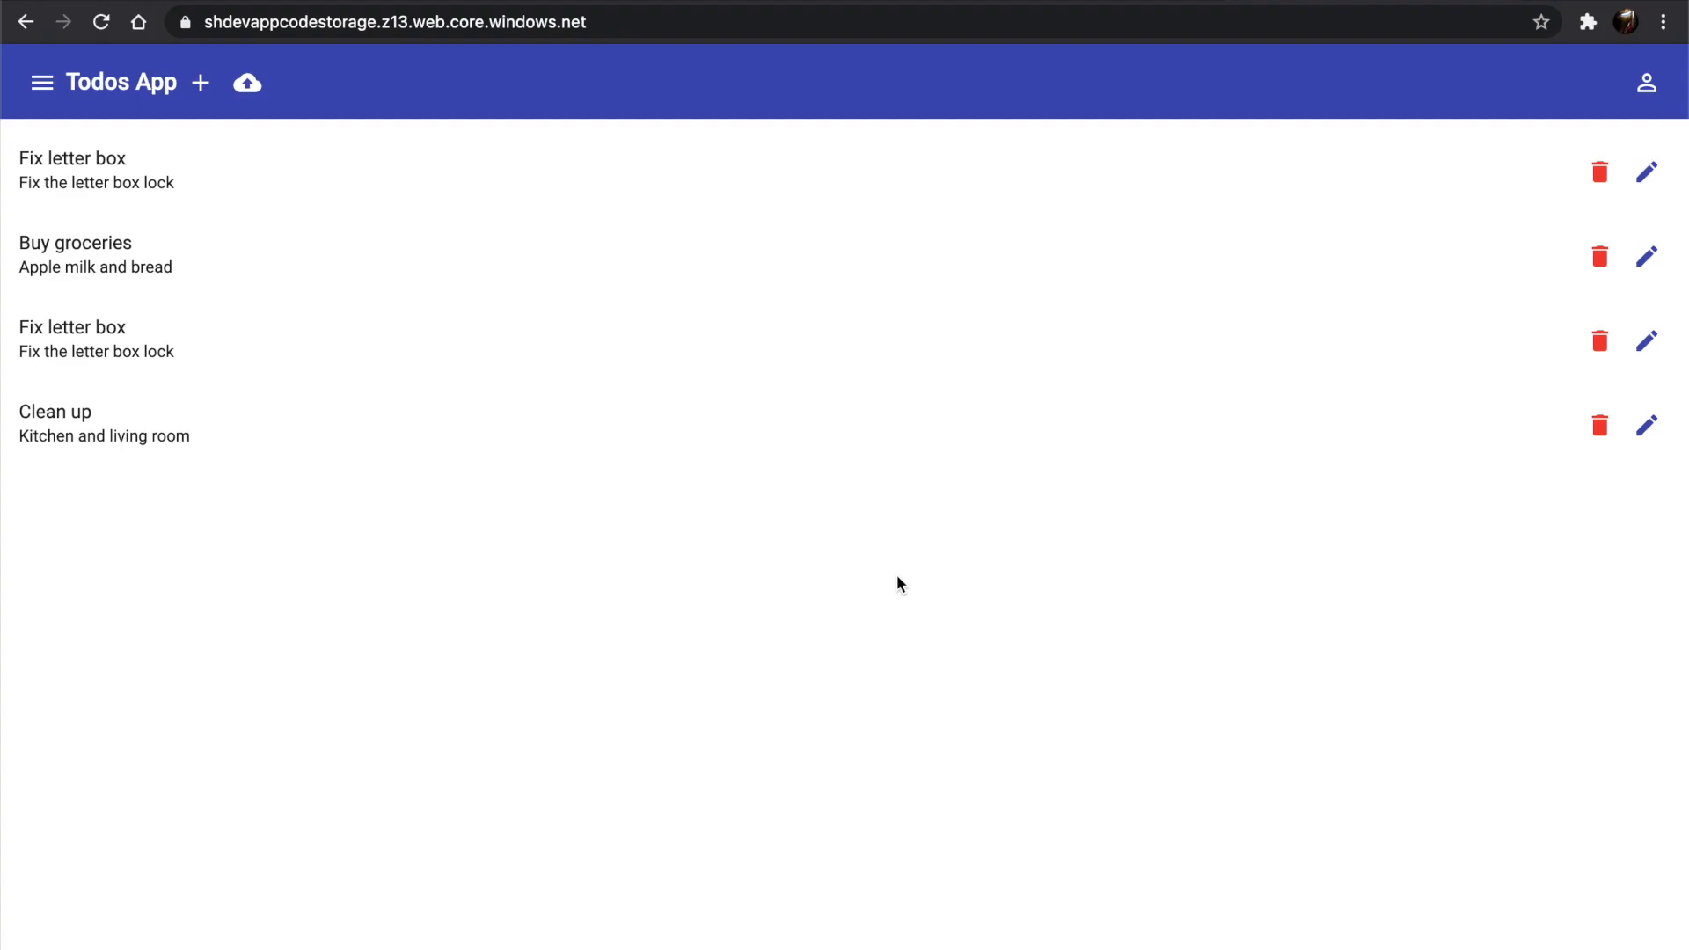
- Reload the Todos App page and bring up the upload file chooser from the cloud icon
{"action": "key", "text": "super+r"}
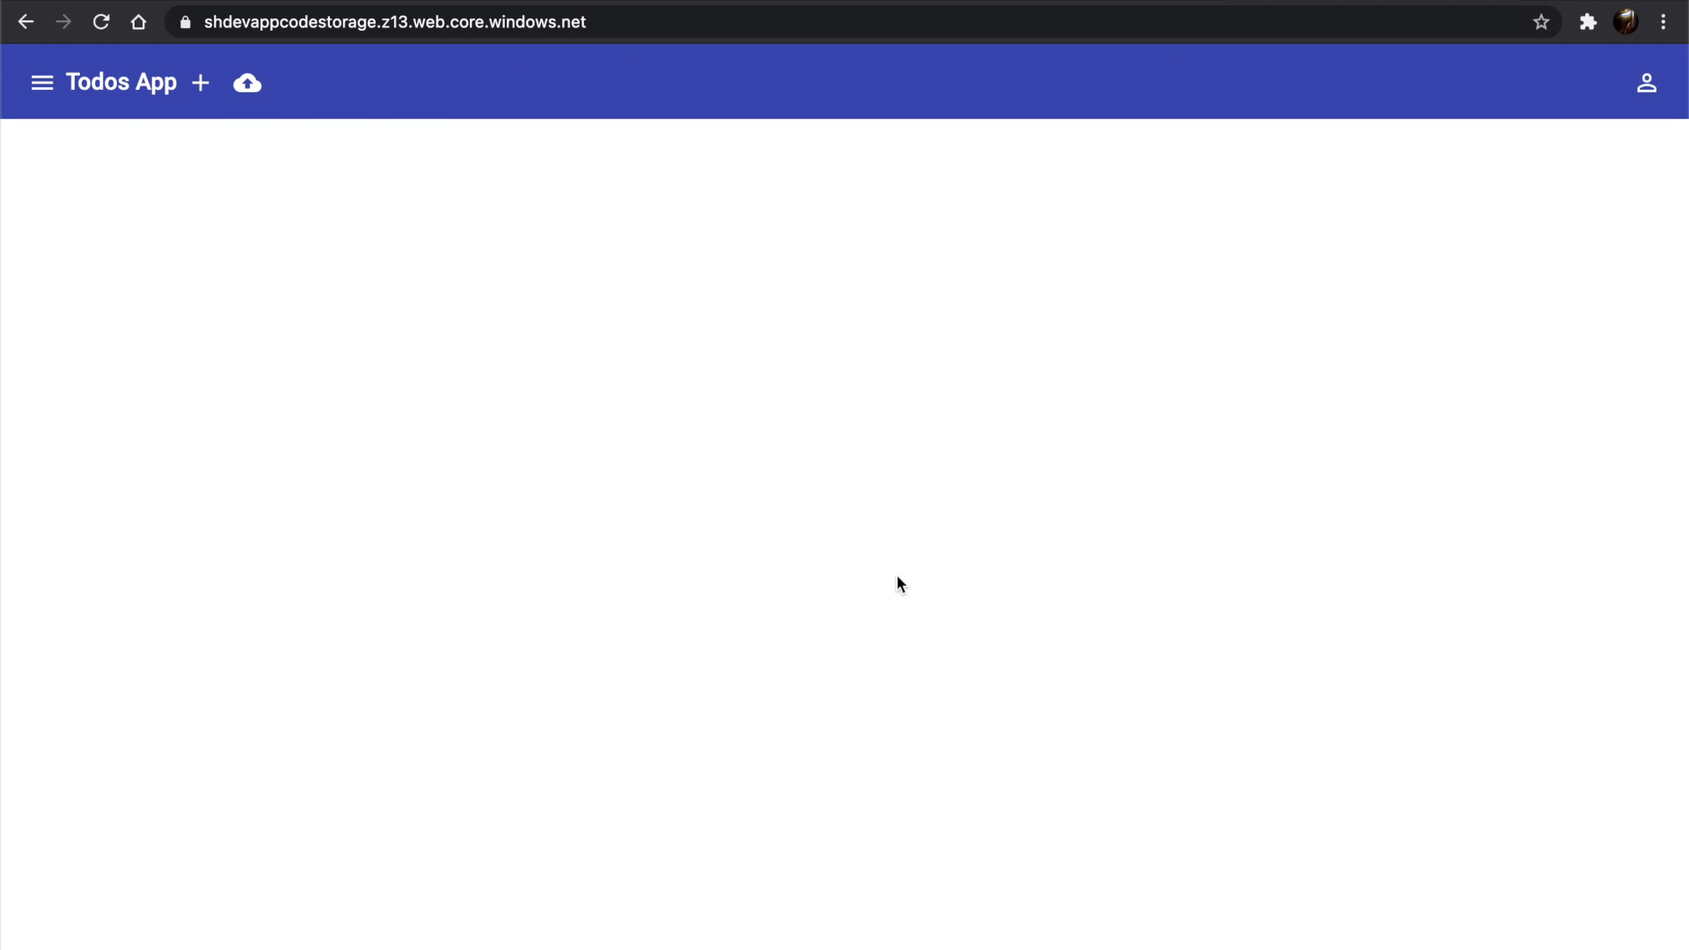
{"action": "left_click", "coordinate": [237, 82]}
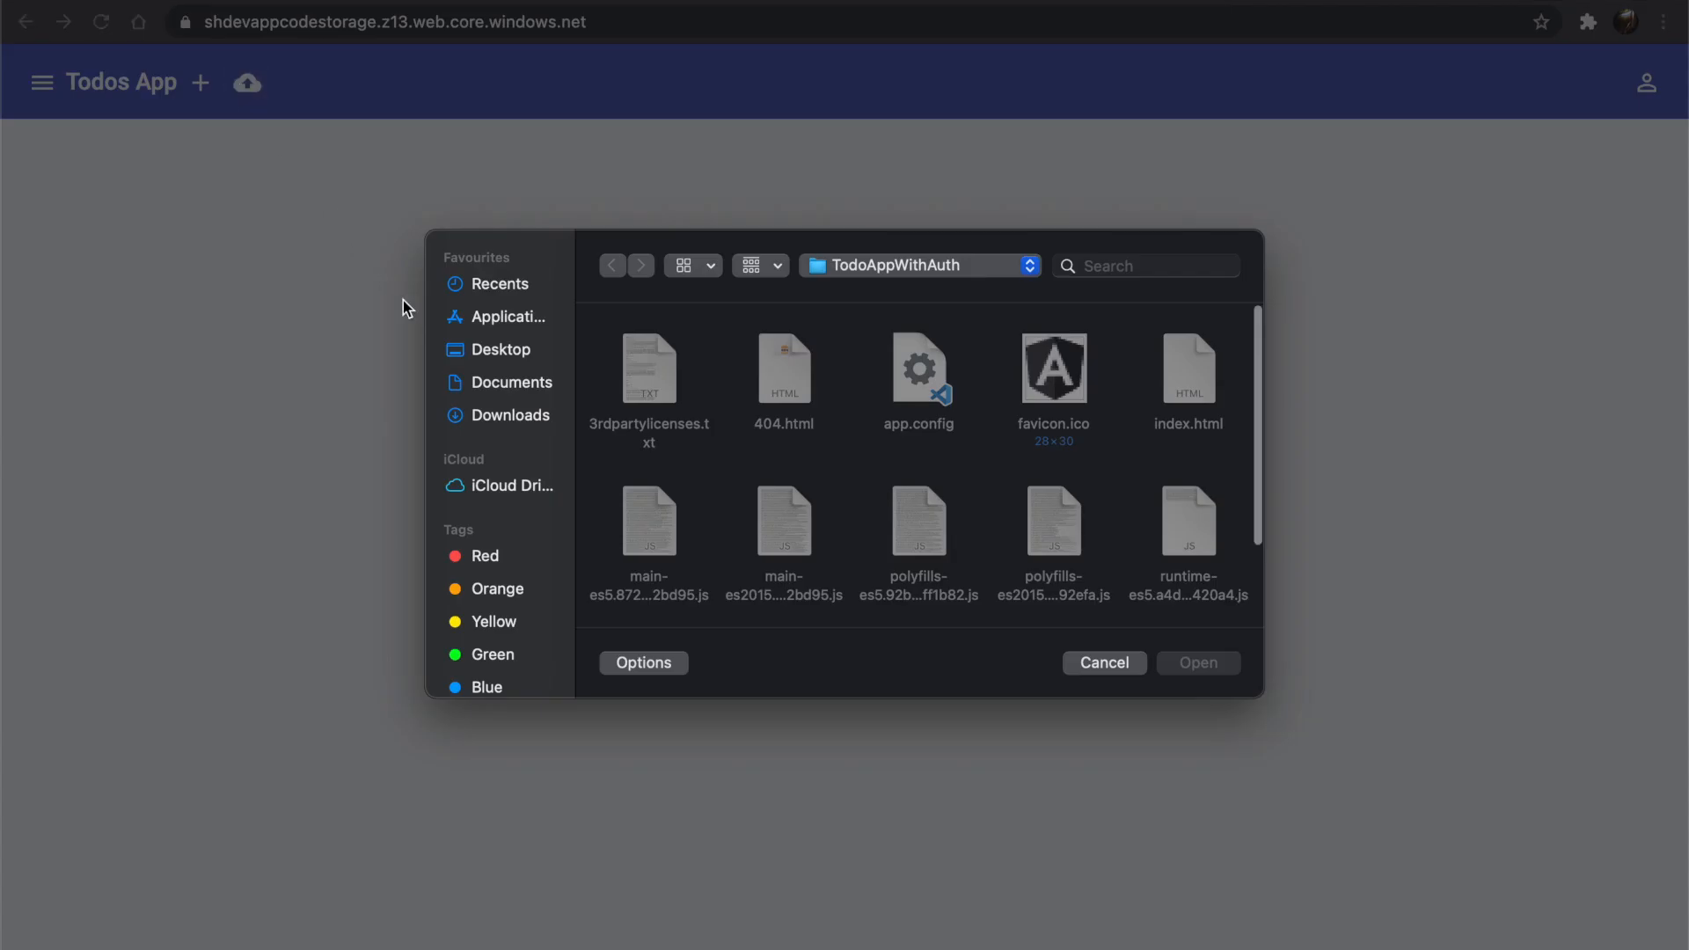
- Upload todo-items.csv from the Documents folder
{"action": "left_click", "coordinate": [493, 383]}
{"action": "double_click", "coordinate": [919, 375]}
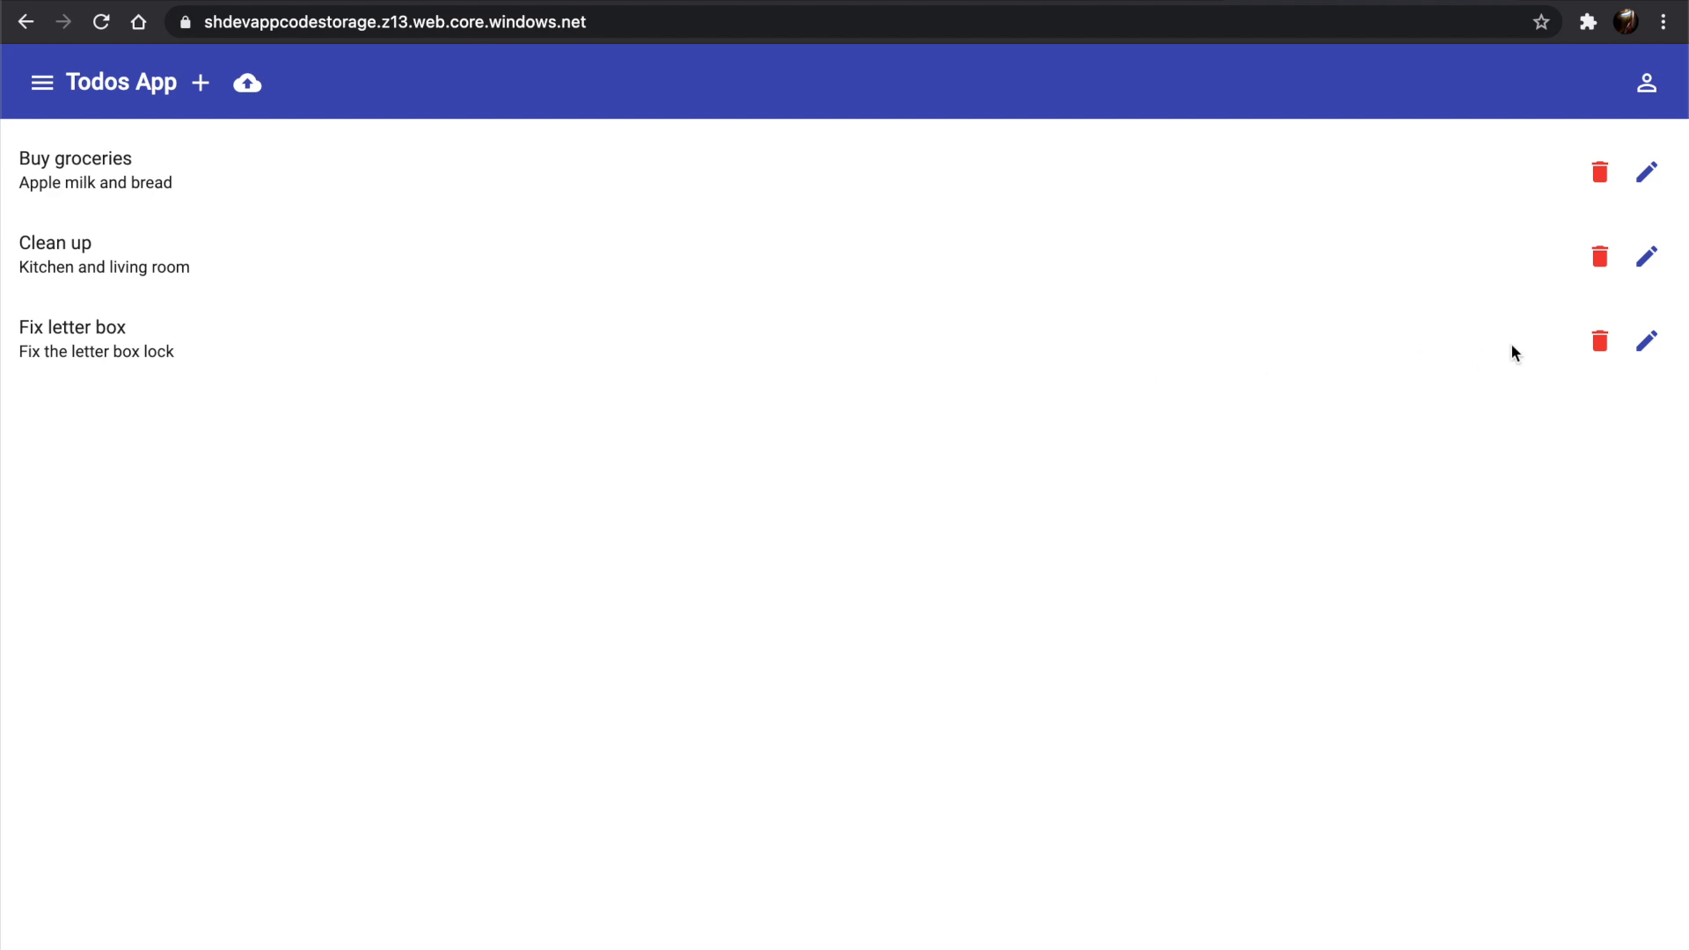
- Append -001 to the Fix letter box title, save, then delete that item
{"action": "left_click", "coordinate": [1646, 341]}
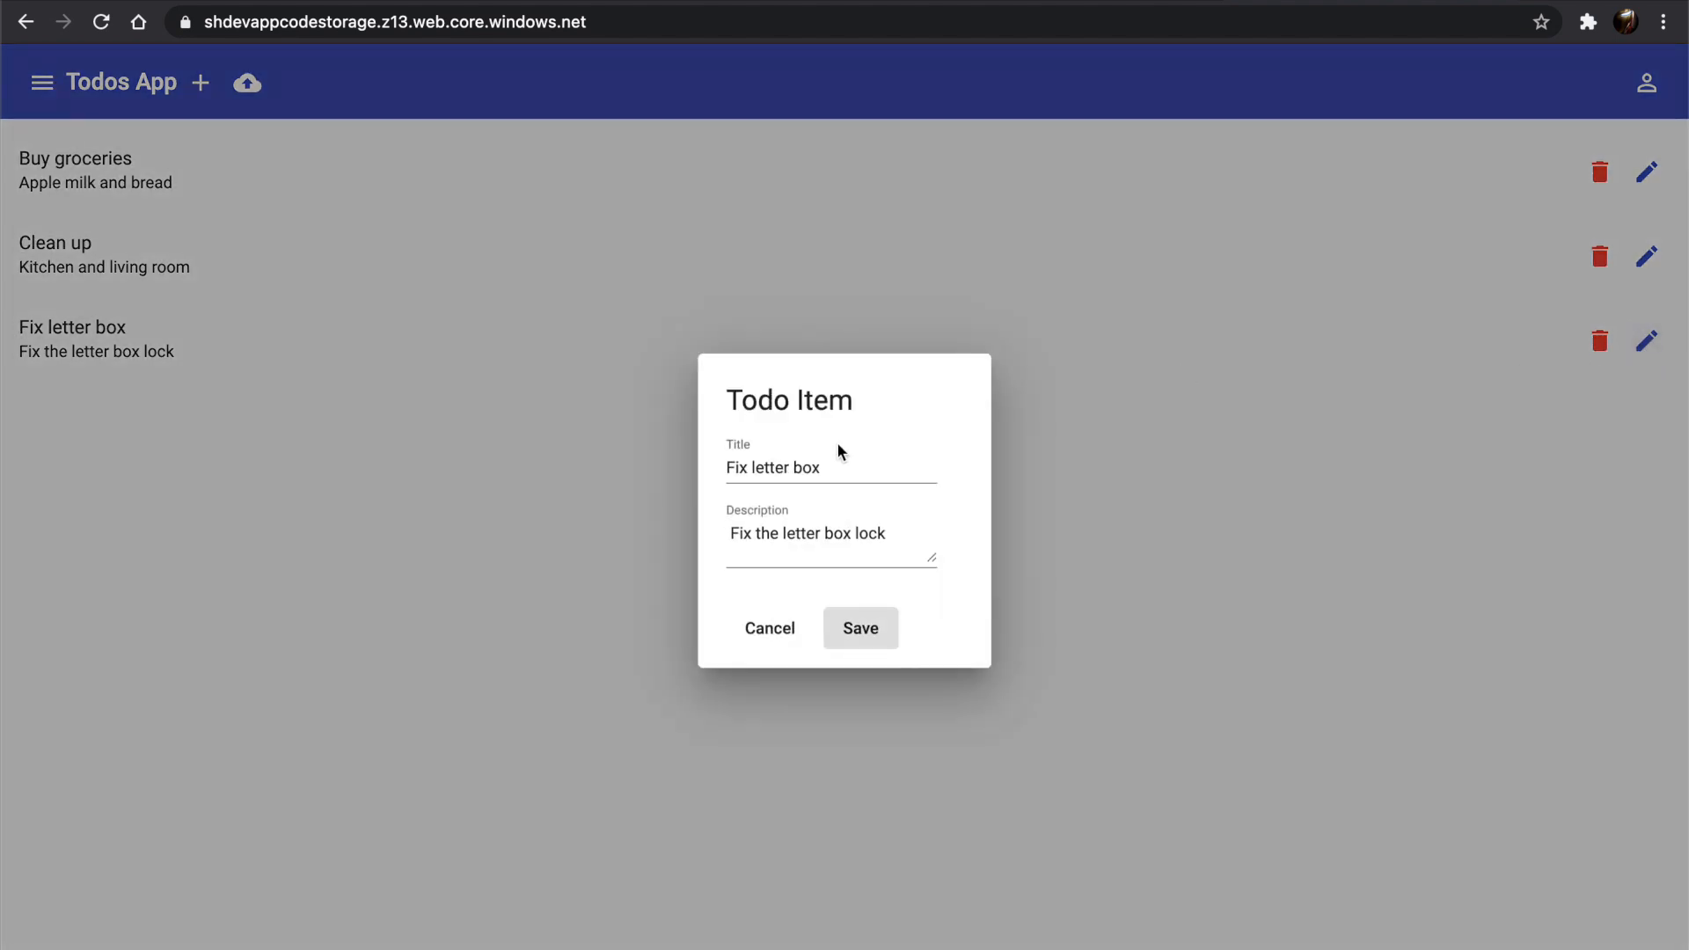
{"action": "left_click", "coordinate": [838, 464]}
{"action": "type", "text": "-001"}
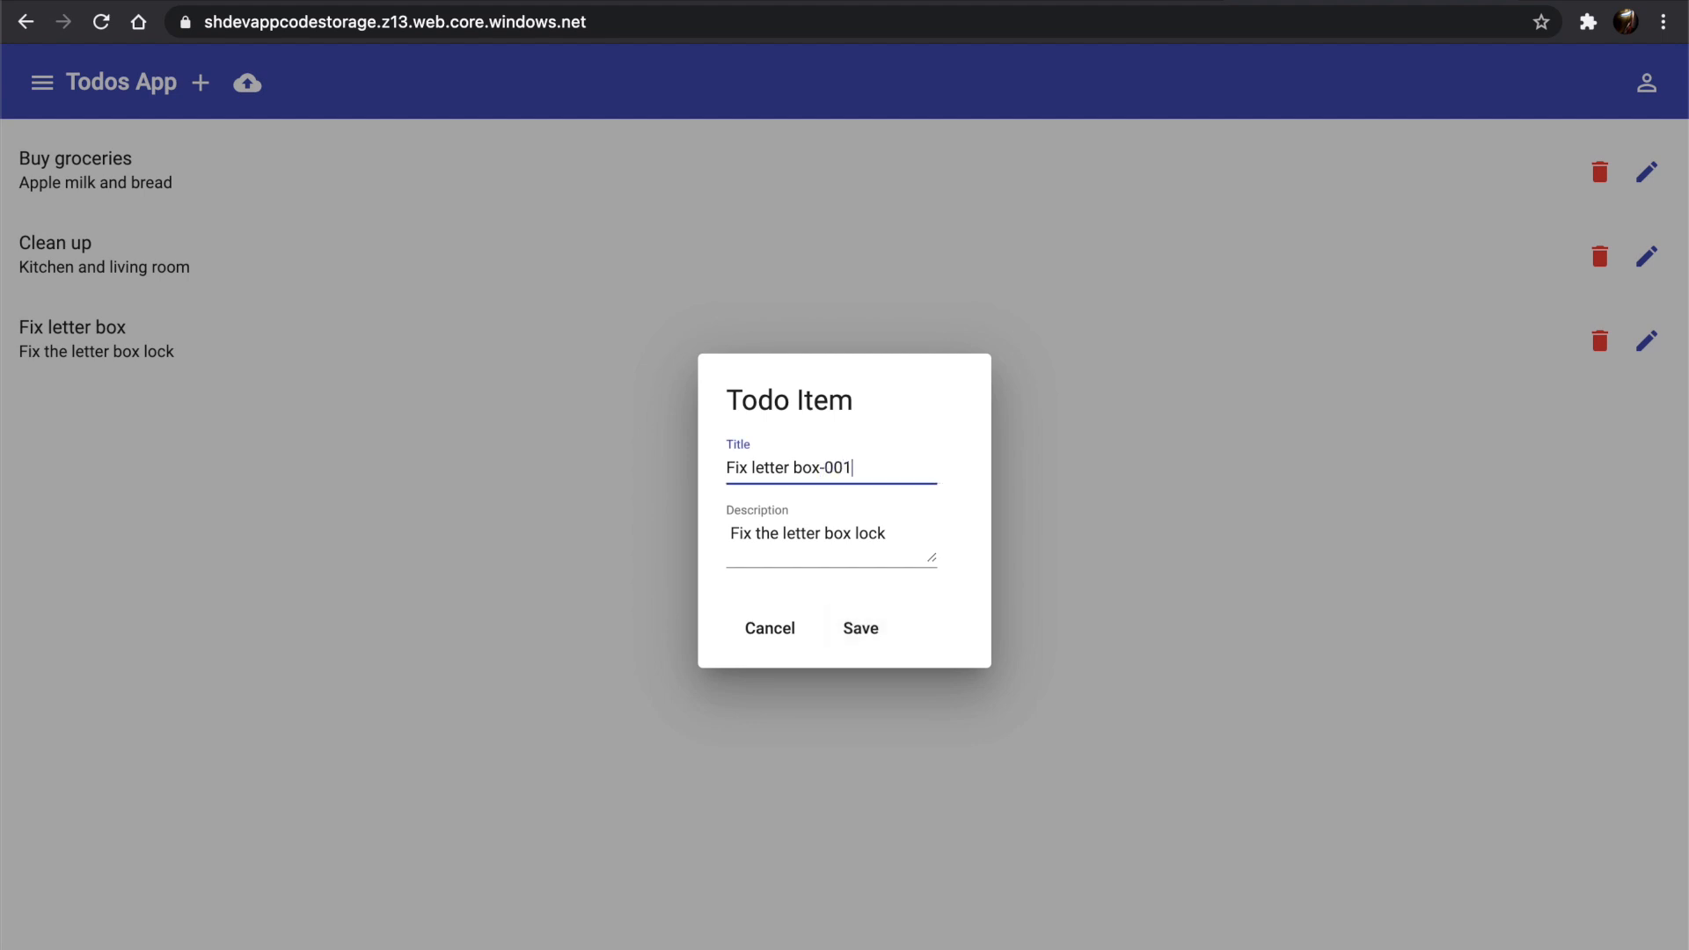
{"action": "left_click", "coordinate": [856, 629]}
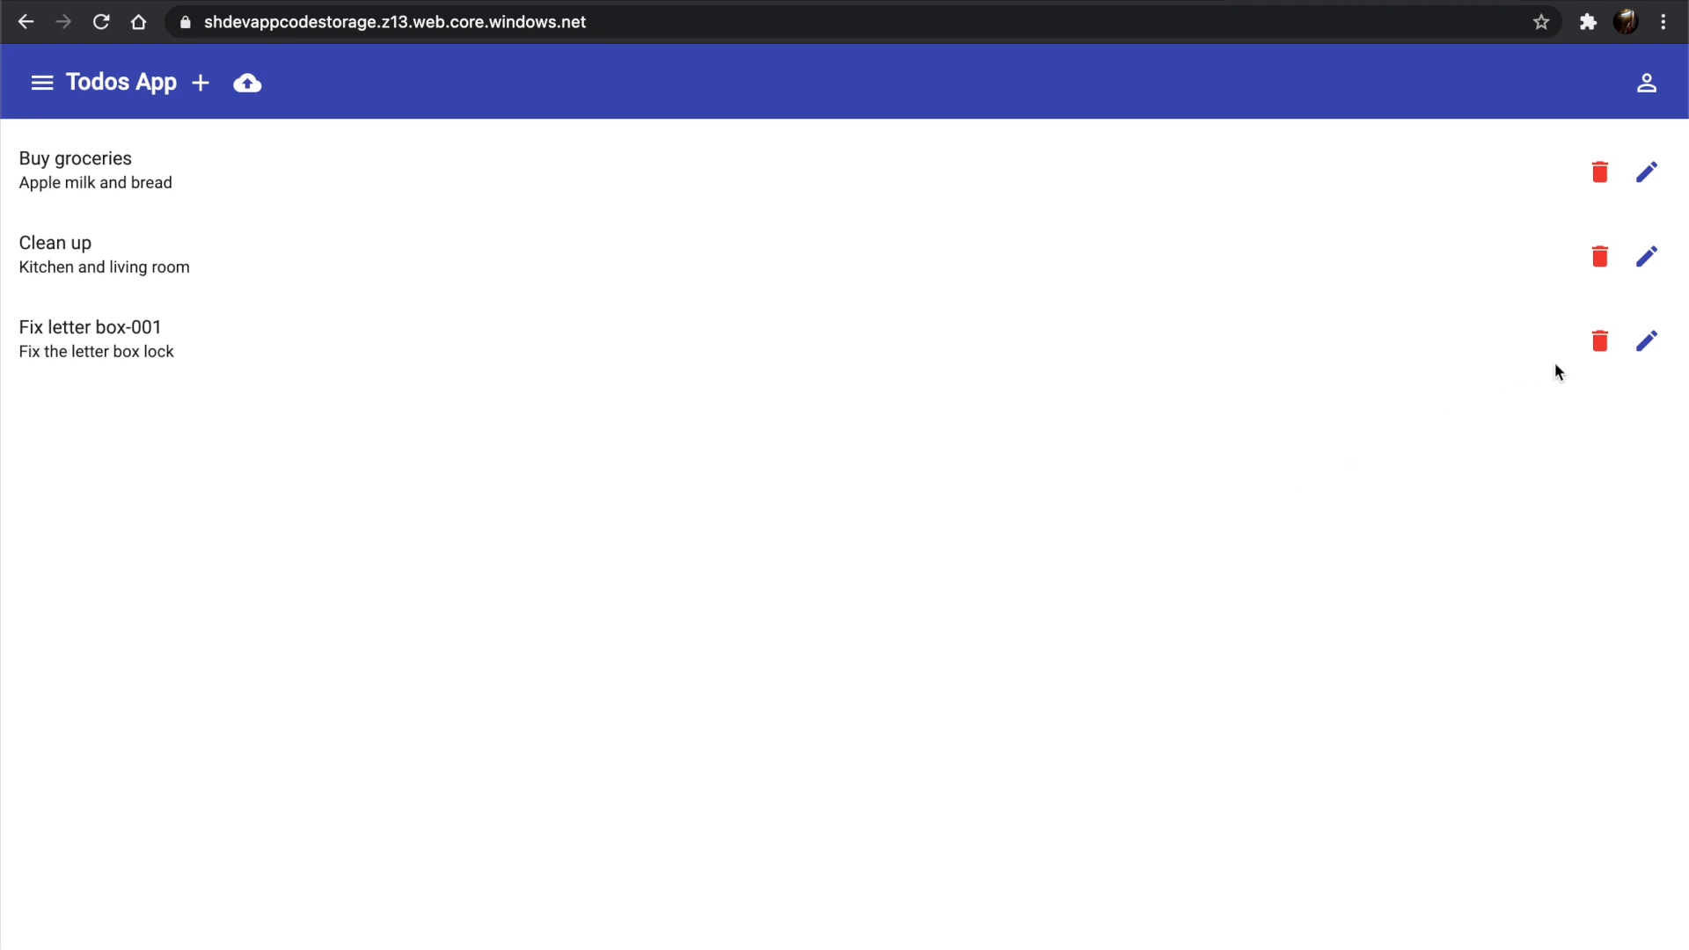
{"action": "left_click", "coordinate": [1598, 344]}
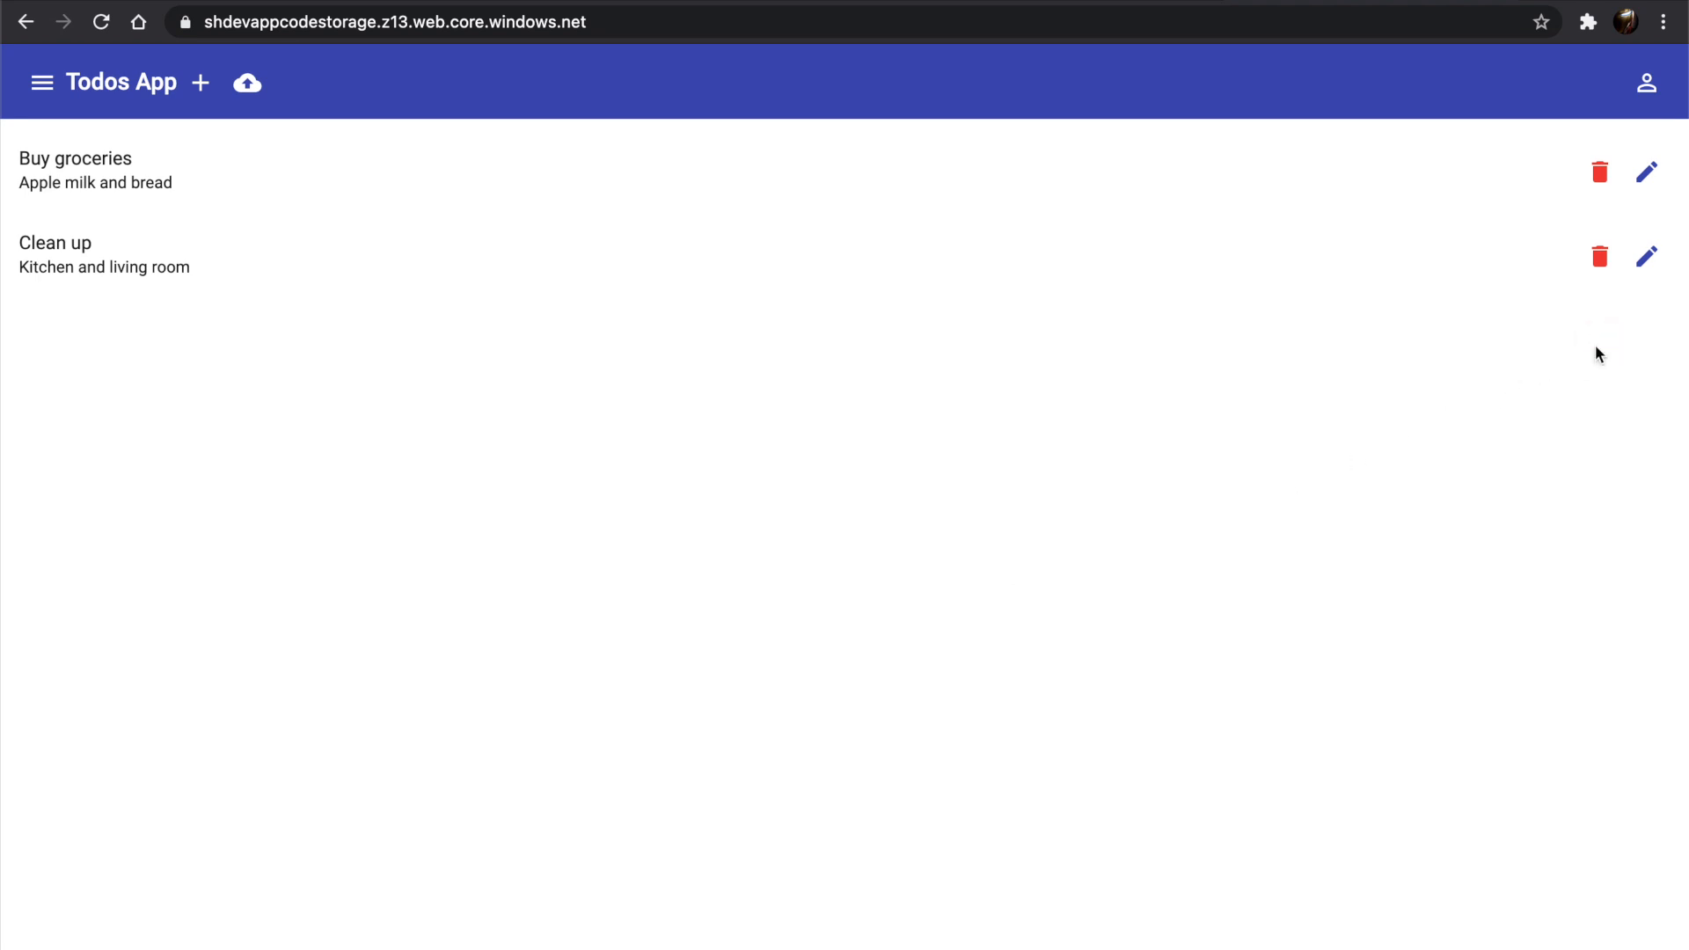